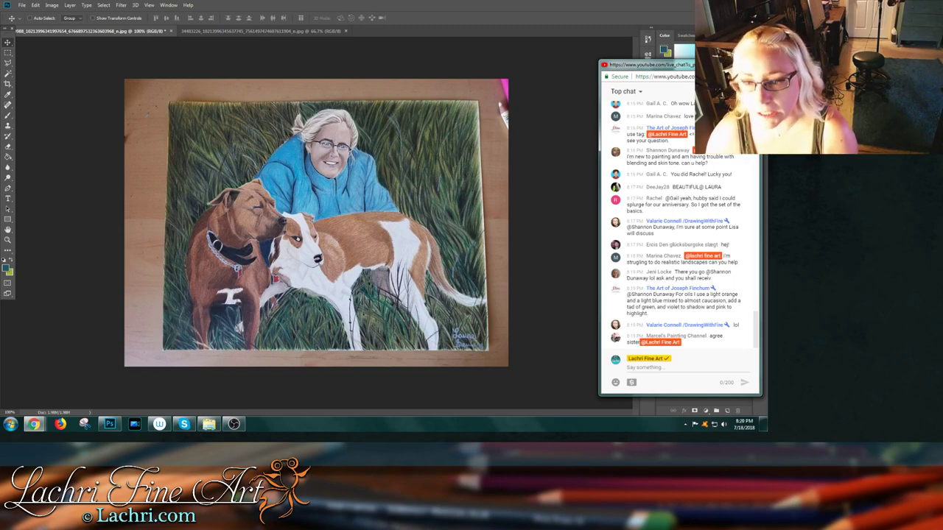
- Undock the drawing and the reference photo into separate floating windows and arrange them side by side
mouse_move(260, 31)
mouse_down()
mouse_move(278, 74)
mouse_move(427, 111)
mouse_up()
mouse_move(95, 31)
mouse_down()
mouse_move(87, 67)
mouse_move(119, 42)
mouse_up()
click(472, 112)
drag(471, 111, 489, 55)
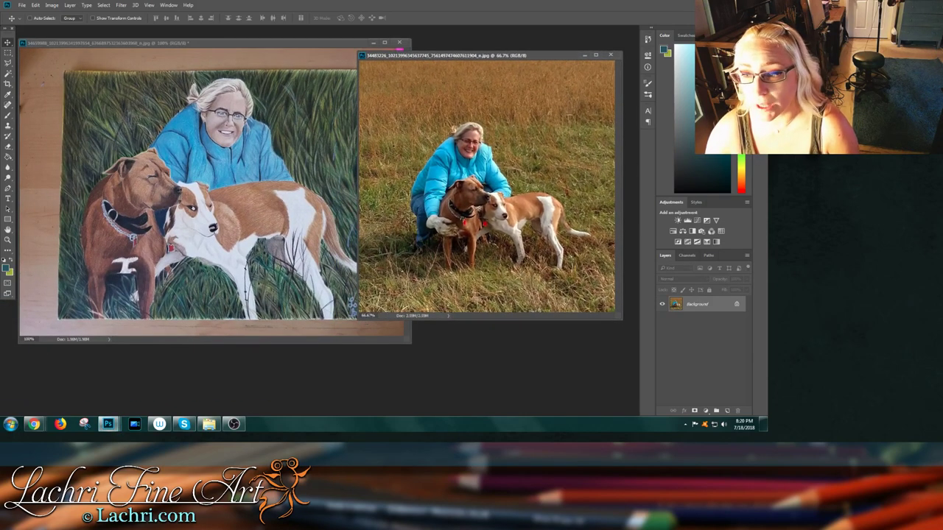
- Create a new 800 x 572 px RGB document at 72 ppi with a white background and float it in its own window
click(21, 5)
click(30, 14)
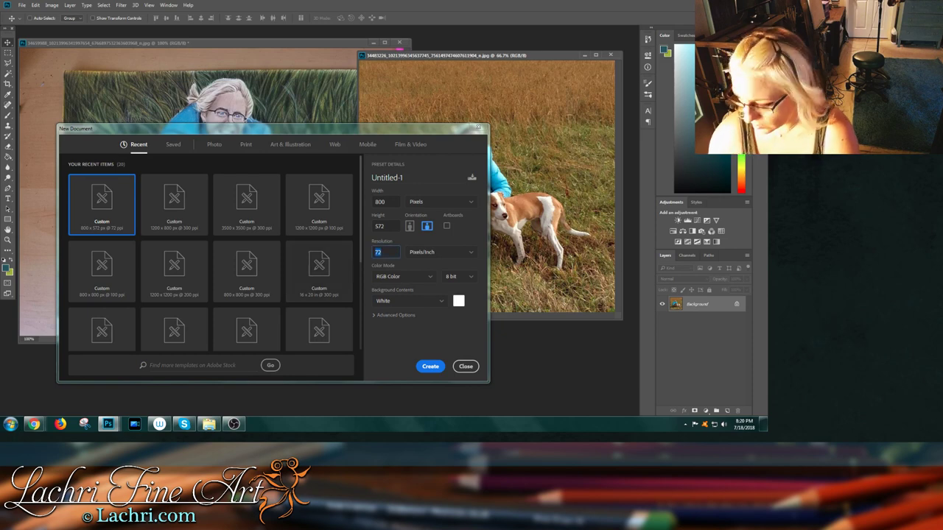
key(Return)
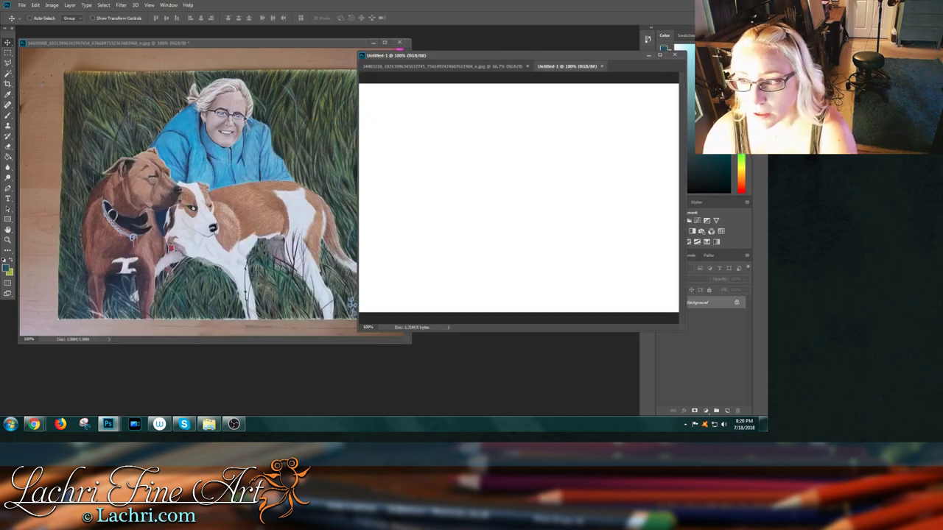
drag(566, 66, 247, 142)
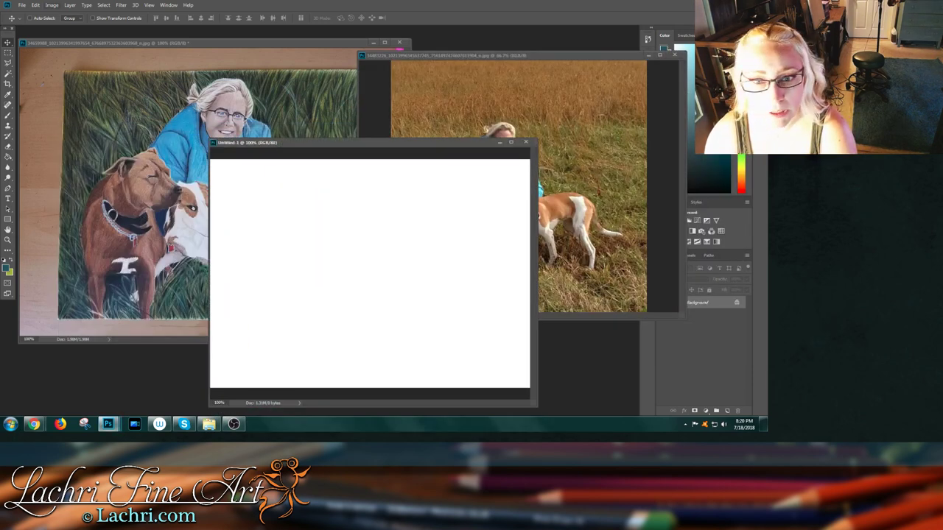
- Add an olive (#5c5828) solid color fill layer to the new document and shrink its window into a small swatch below the reference photo
click(69, 5)
mouse_move(96, 101)
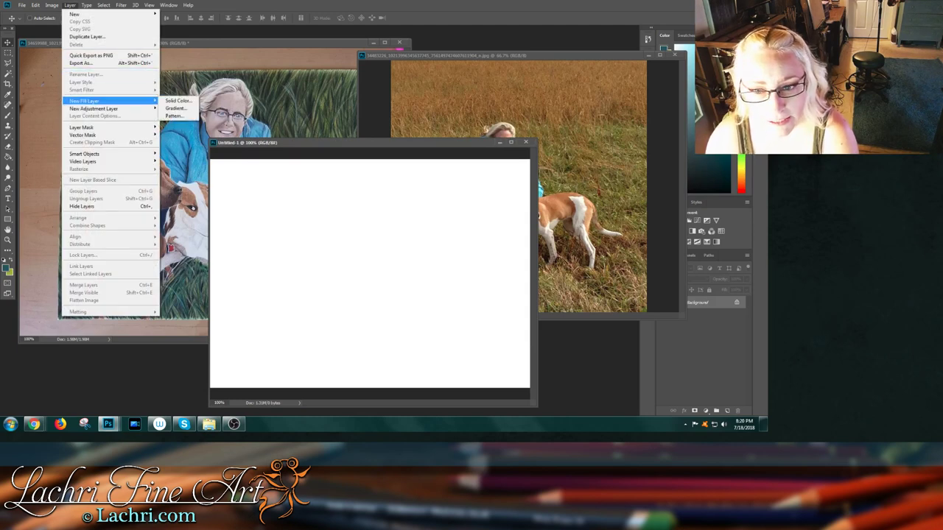
click(177, 100)
key(Return)
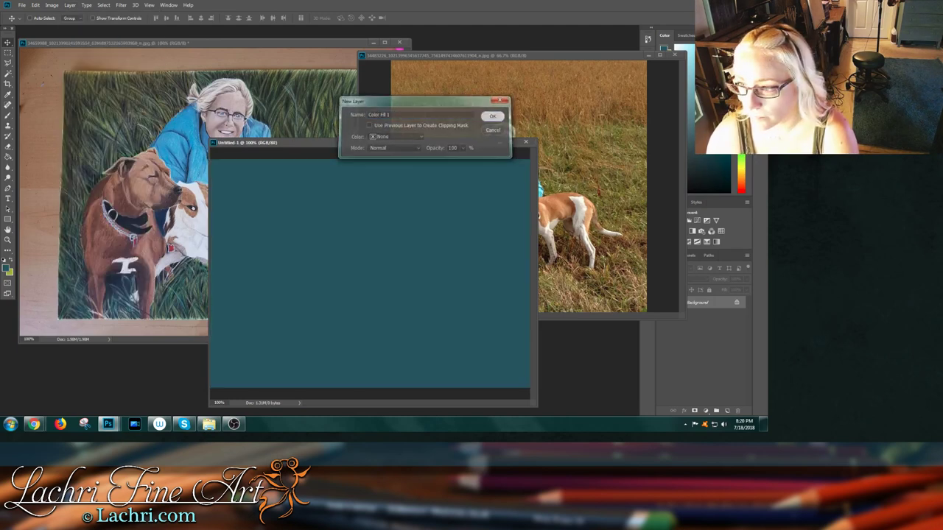
click(500, 359)
click(571, 268)
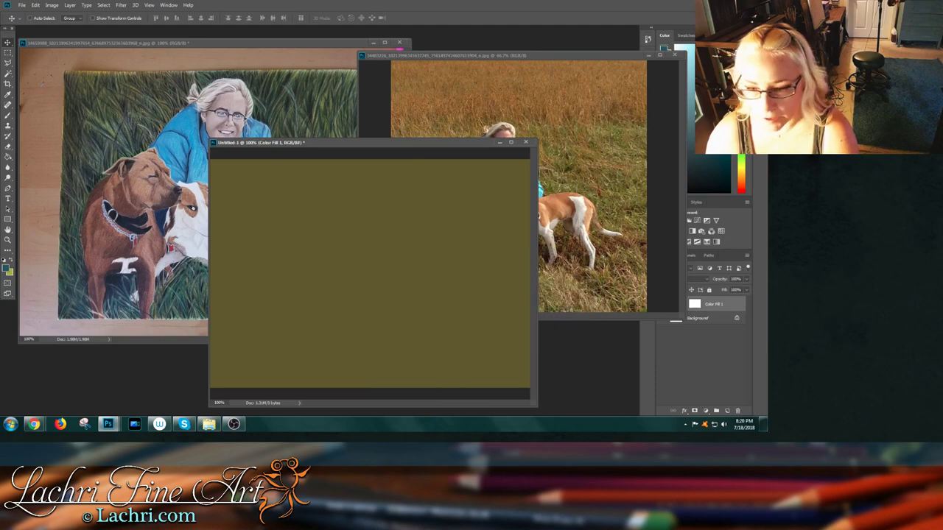
drag(209, 273, 430, 272)
drag(480, 138, 428, 280)
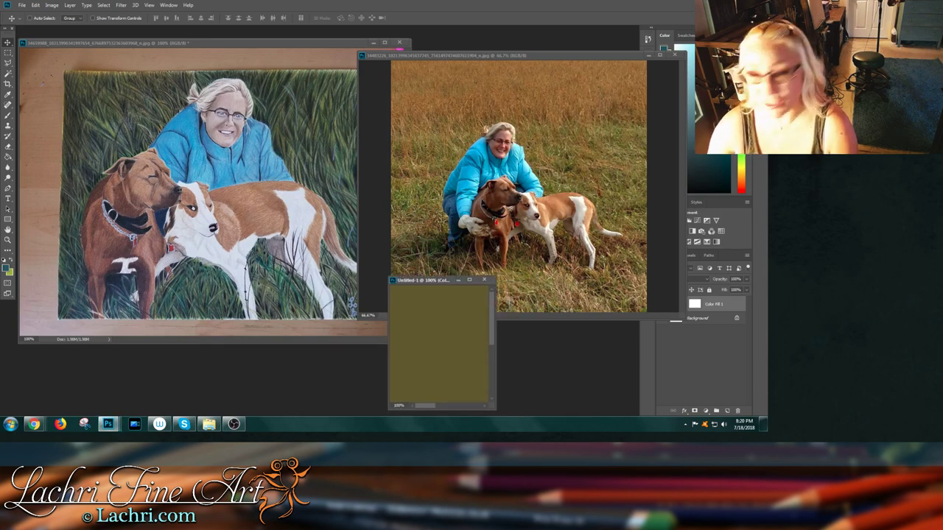
click(711, 353)
double_click(693, 303)
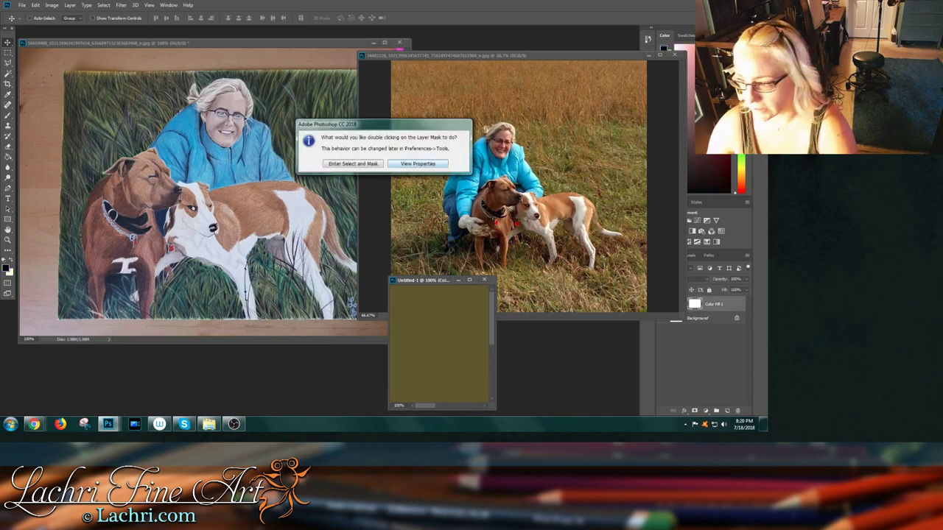
key(Return)
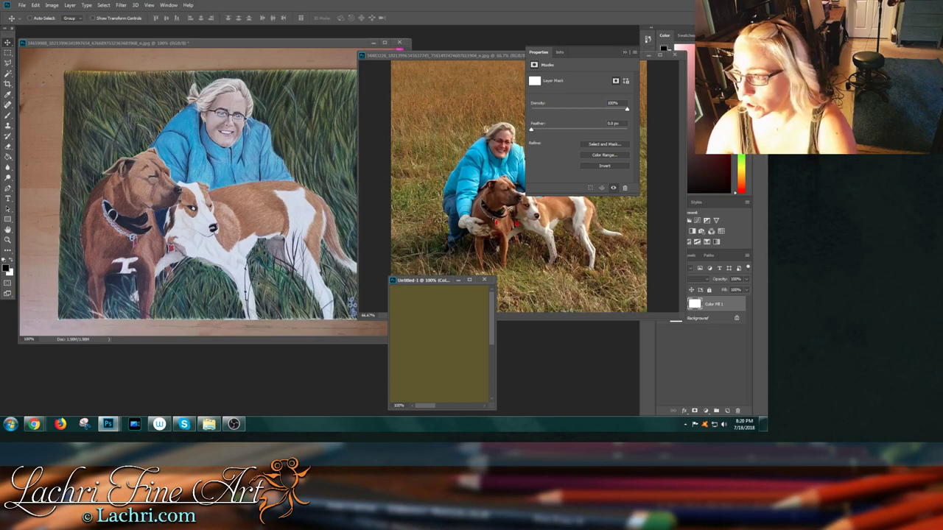
- Reposition the reference photo's window and narrow it so the drawing beside it is less covered
drag(515, 56, 480, 48)
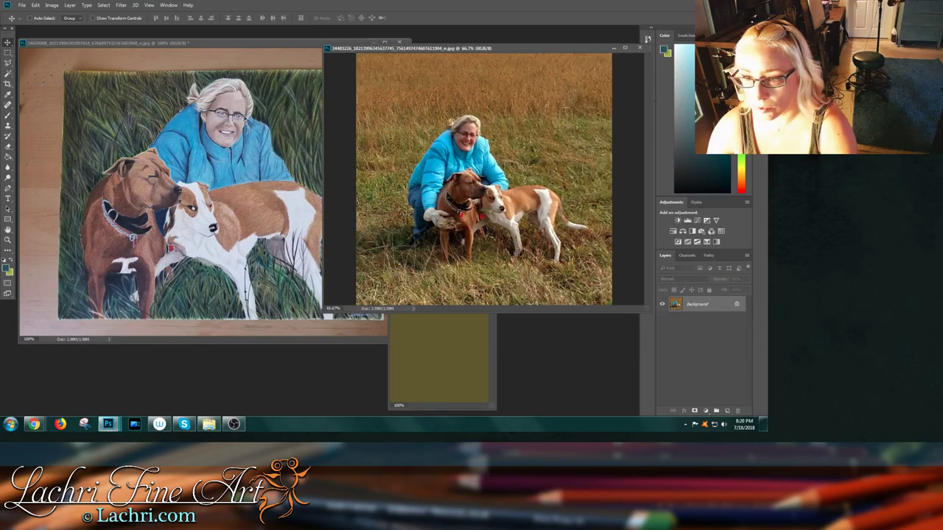
drag(323, 221, 375, 221)
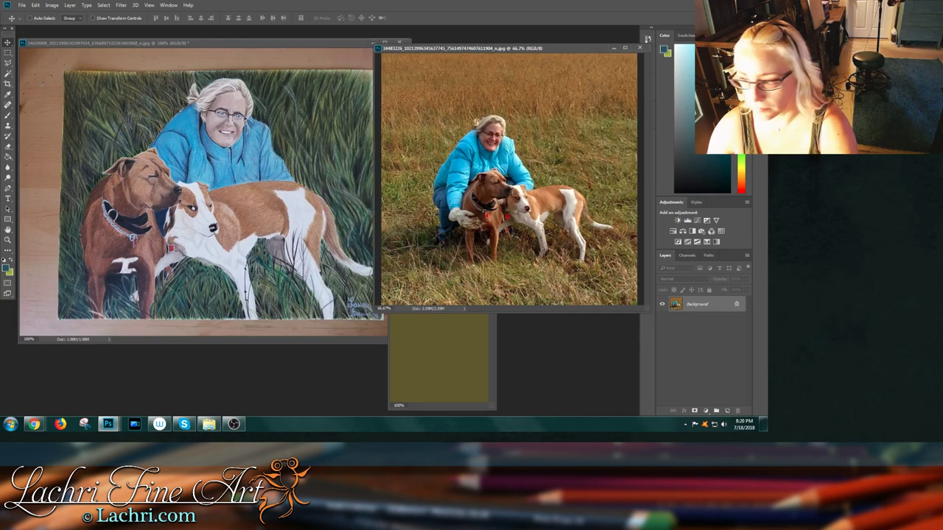
- Open the swatch document's fill color for editing and try pale bluish and warm grey tones
click(438, 358)
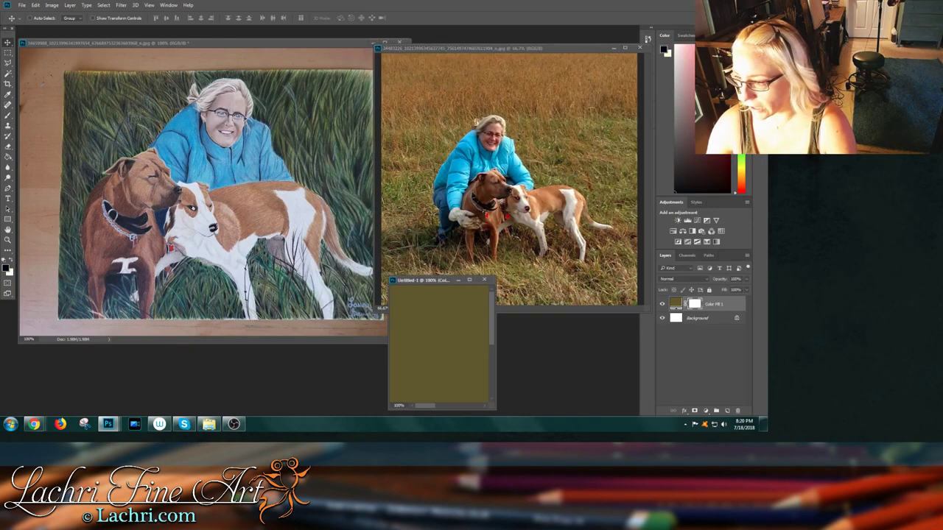
double_click(675, 303)
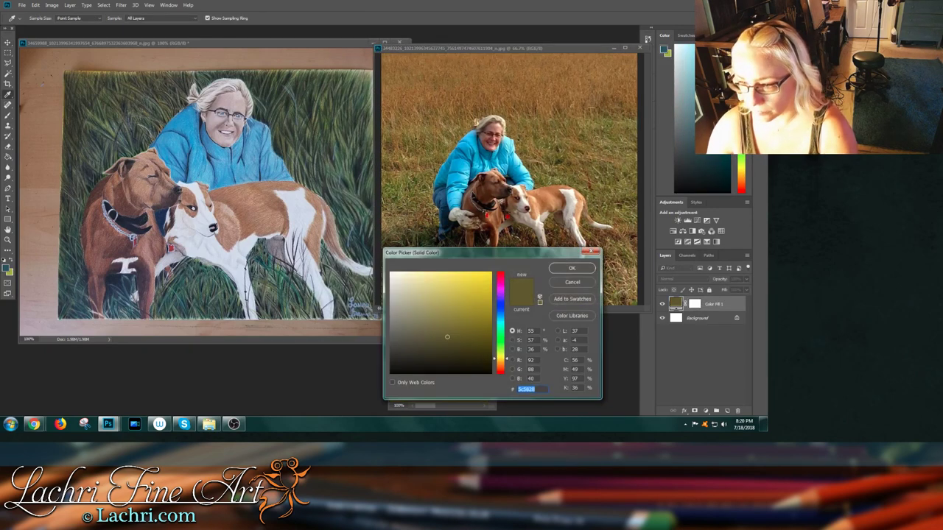
drag(457, 252, 443, 291)
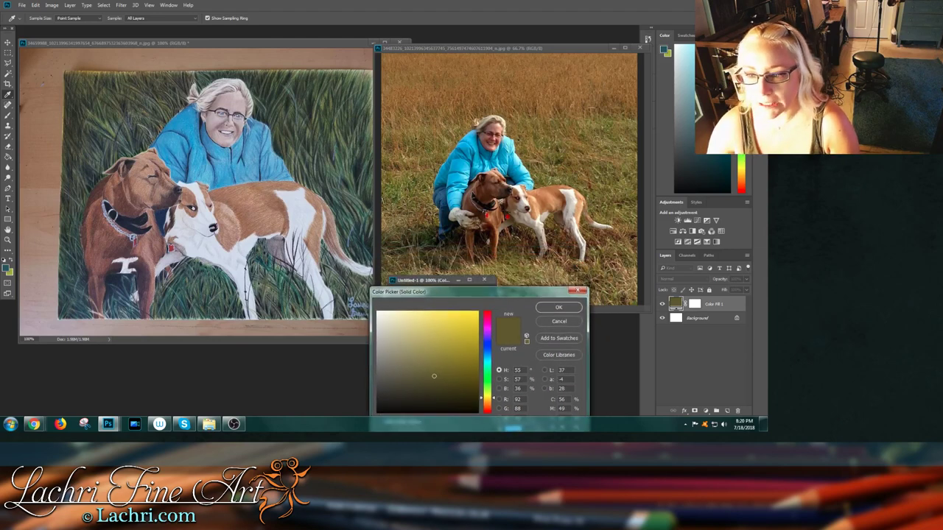
click(386, 319)
drag(386, 320, 385, 322)
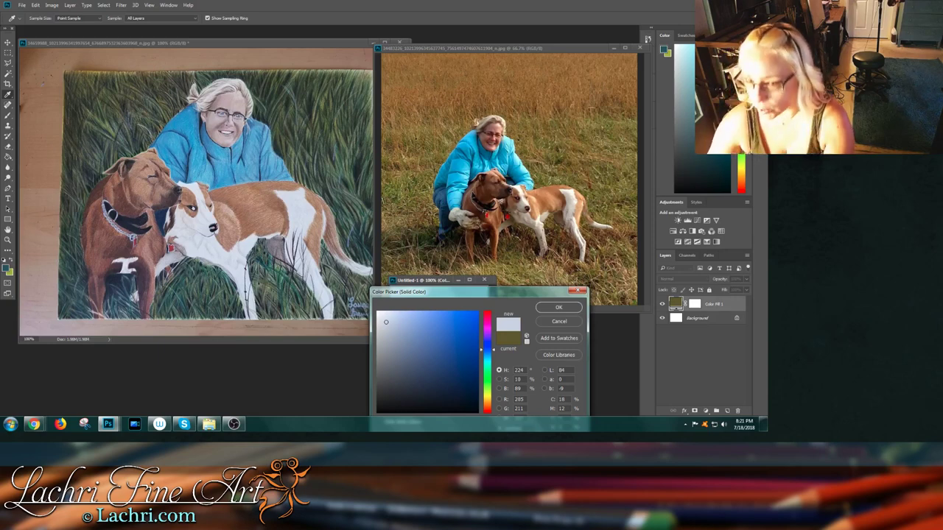
drag(385, 322, 385, 317)
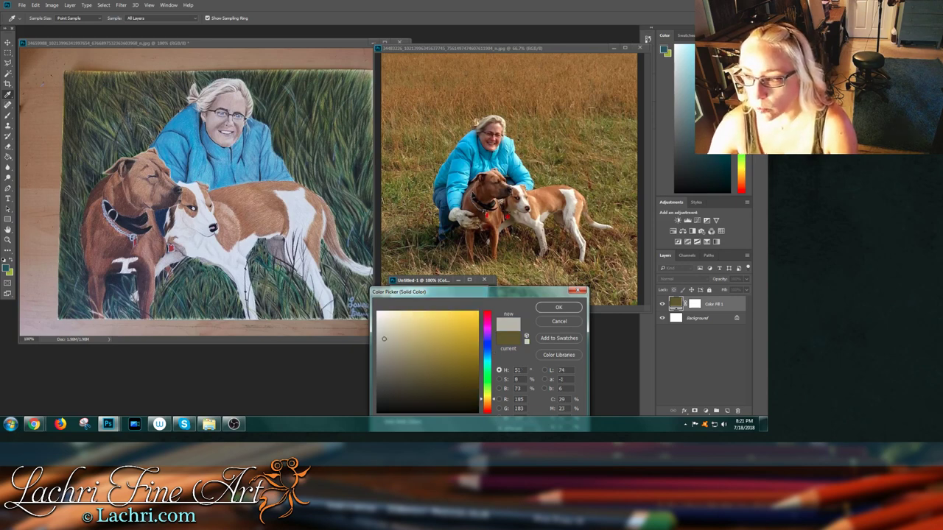
- Uncover the swatch while picking colors, set the fill to dark brown (RGB 81, 64, 34), and return to the Move tool
drag(412, 292, 209, 305)
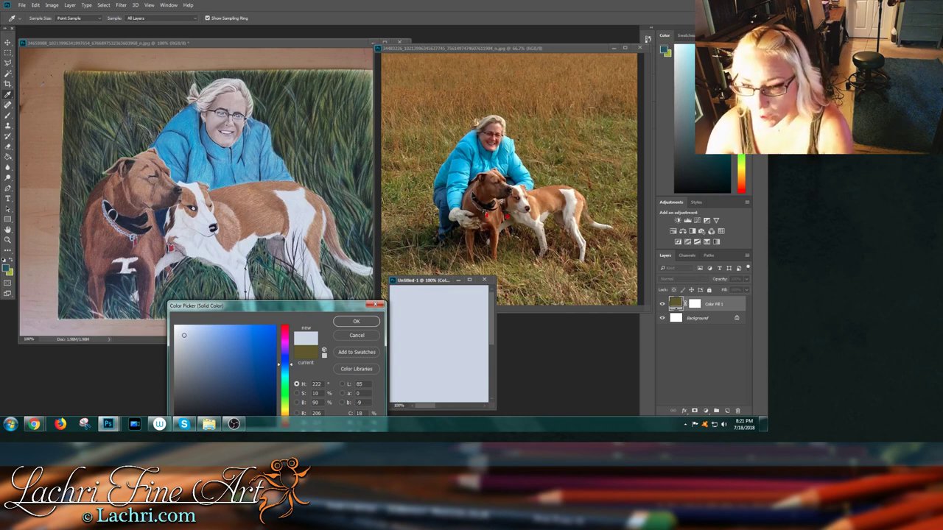
mouse_move(269, 306)
mouse_down()
mouse_move(271, 330)
mouse_move(277, 319)
mouse_up()
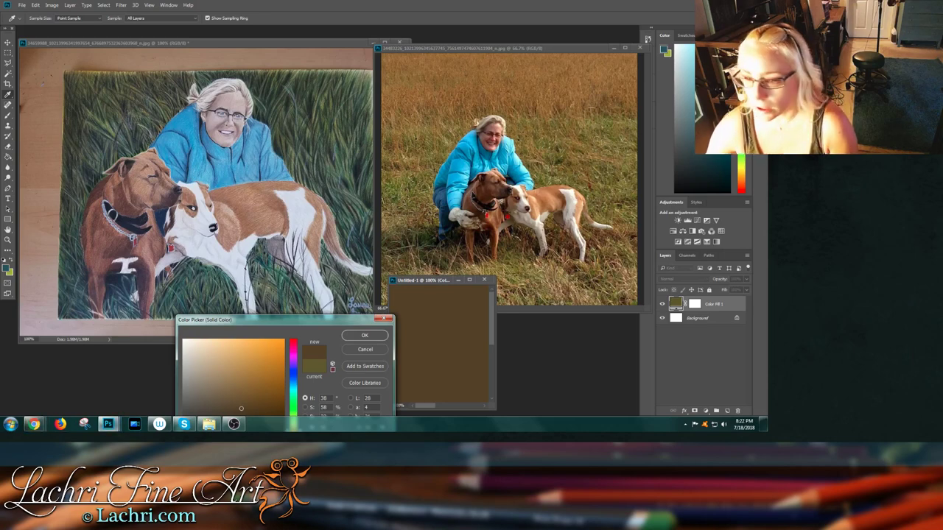
key(Return)
key(v)
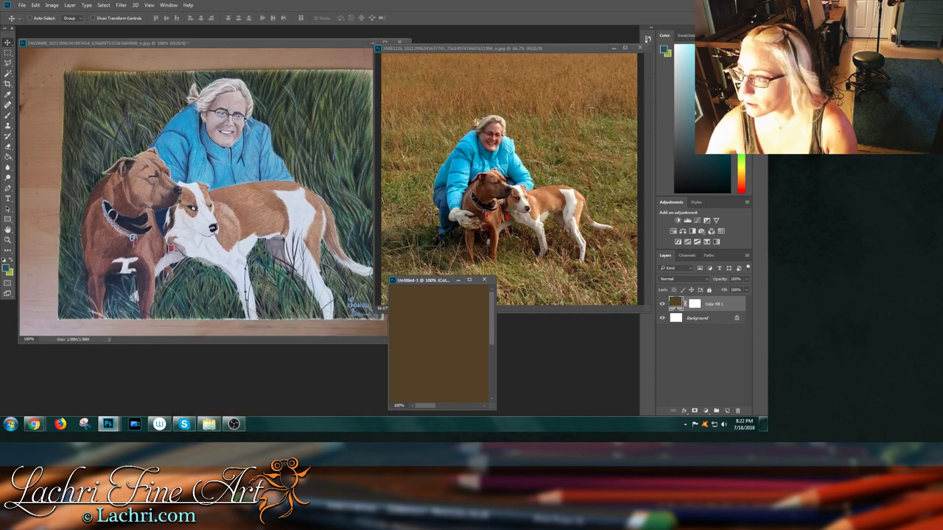
- Take the Photoshop window out of its maximized state, narrow it, and place the live chat window beside it
key(super+Down)
drag(442, 15, 420, 6)
drag(688, 221, 642, 221)
double_click(706, 64)
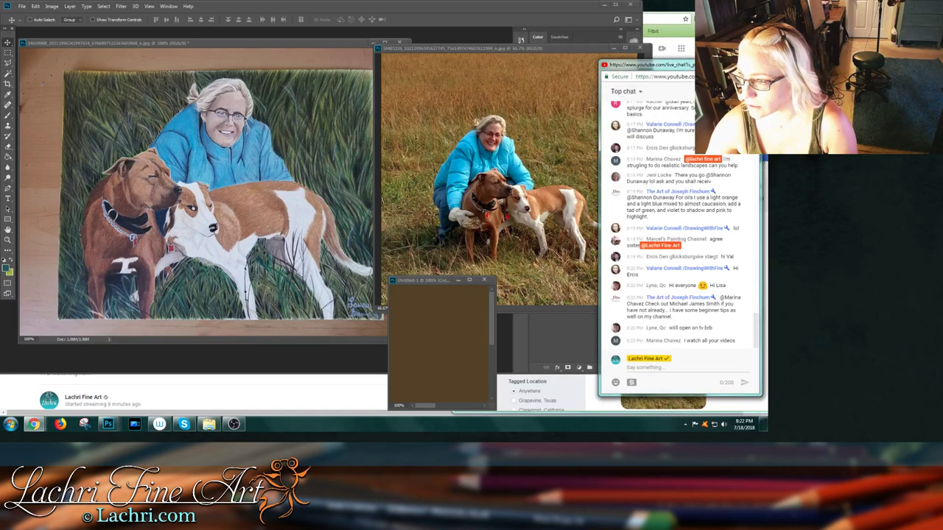
double_click(707, 5)
drag(707, 64, 715, 9)
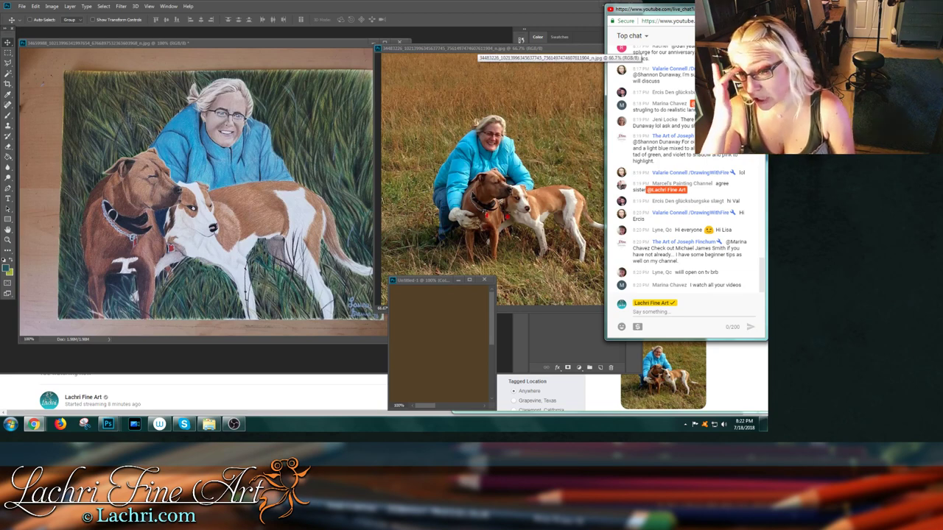
- Bring the reference photo forward, narrow its window, and fit it between the drawing and the color panels
click(560, 48)
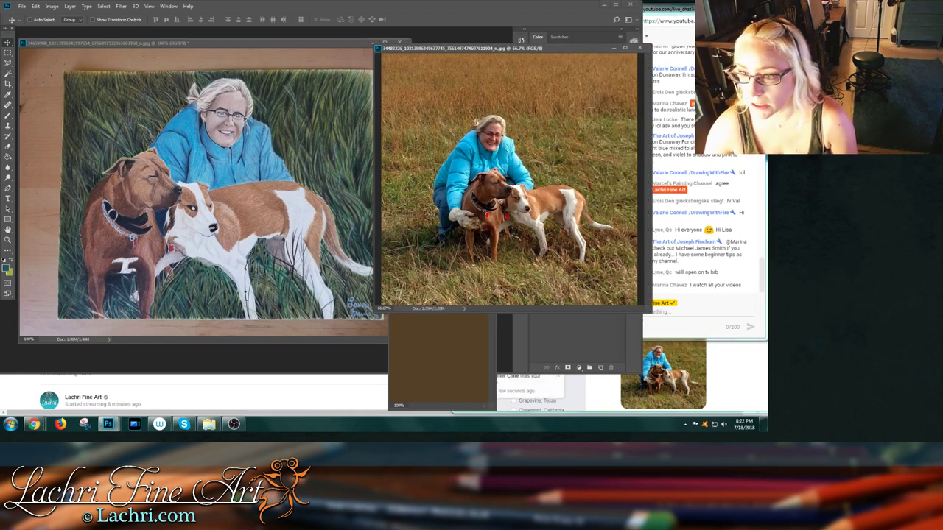
drag(375, 184, 474, 184)
drag(560, 48, 449, 50)
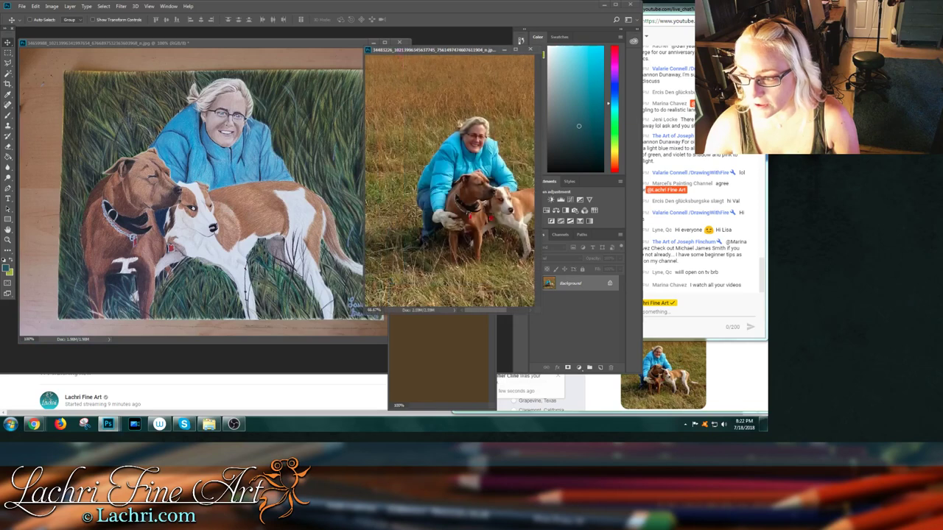
- Reopen the fill color and sample the brown dog's fur in the reference photo (RGB 130, 70, 59) and a muted pink (RGB 154, 134, 136)
click(438, 359)
double_click(548, 283)
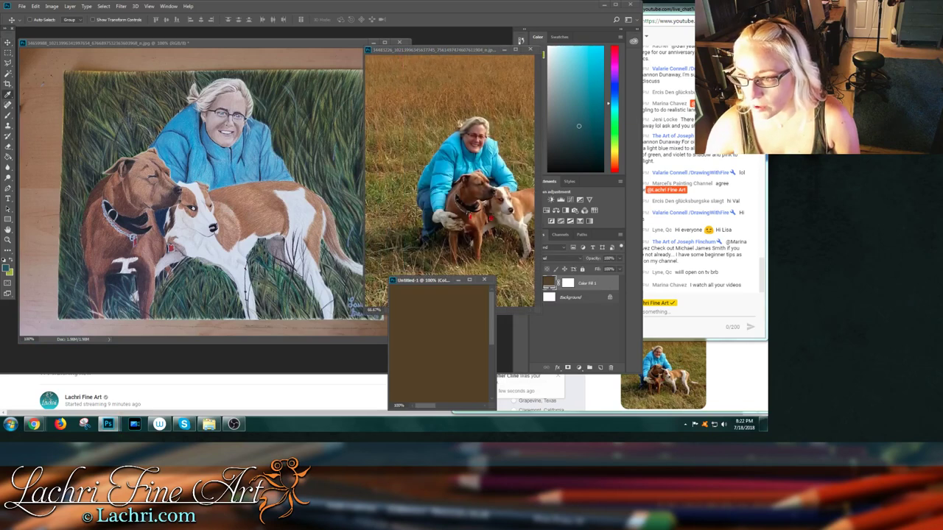
drag(385, 88, 291, 268)
drag(221, 268, 189, 283)
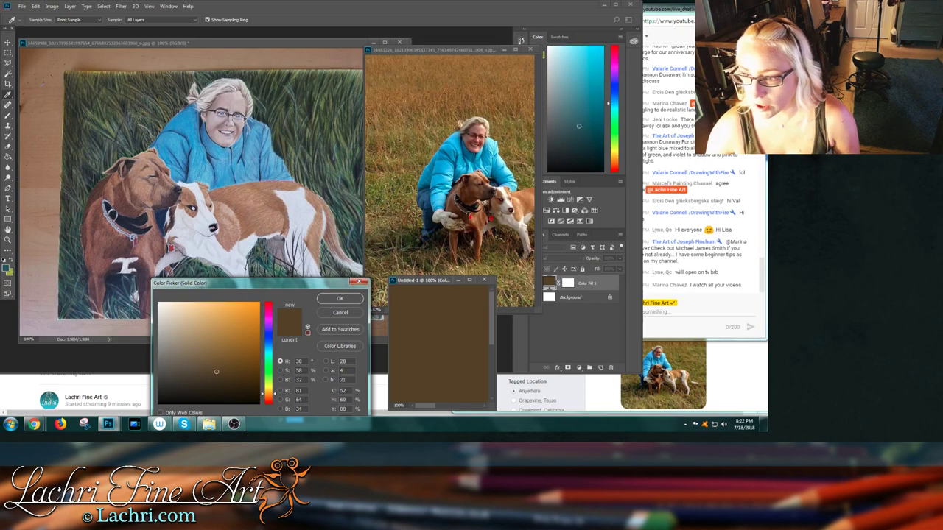
click(464, 225)
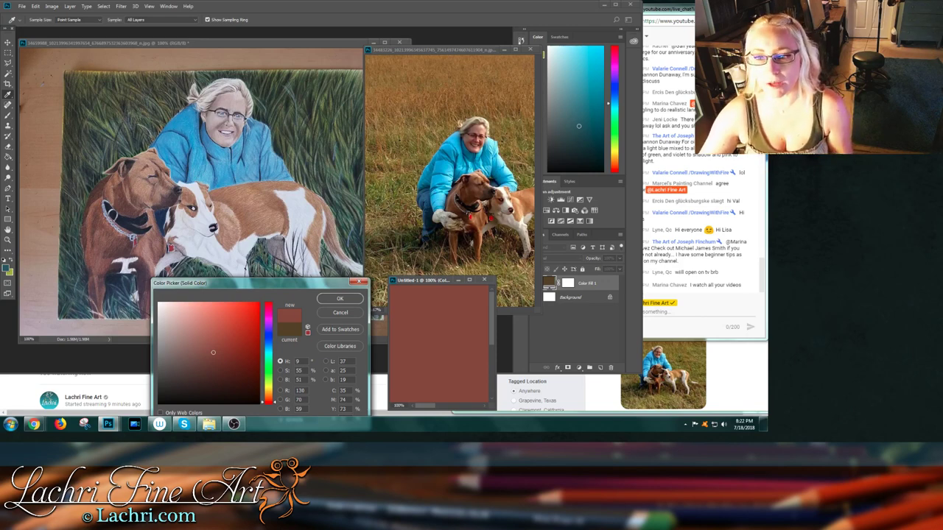
click(170, 342)
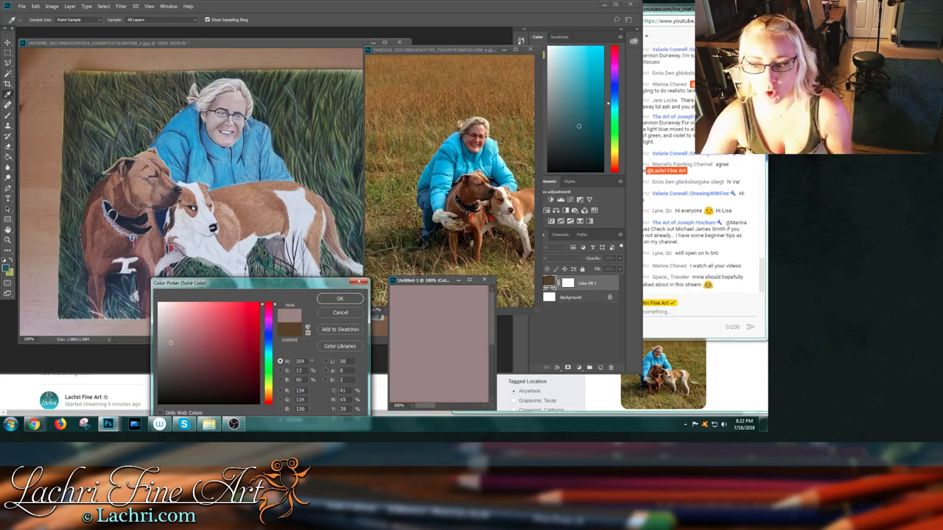
- Compare a medium brown (RGB 123, 83, 57) with a light tan (RGB 182, 144, 123) as the swatch's fill color
click(216, 353)
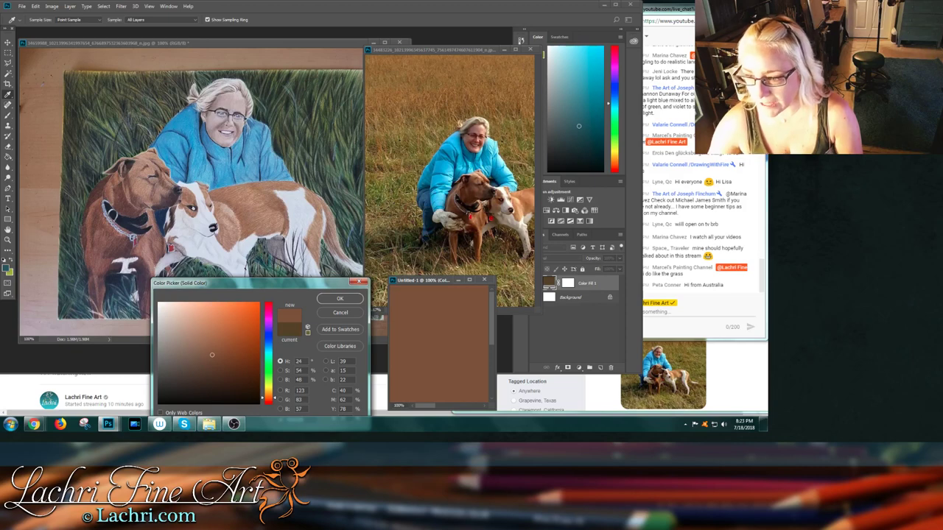
click(190, 332)
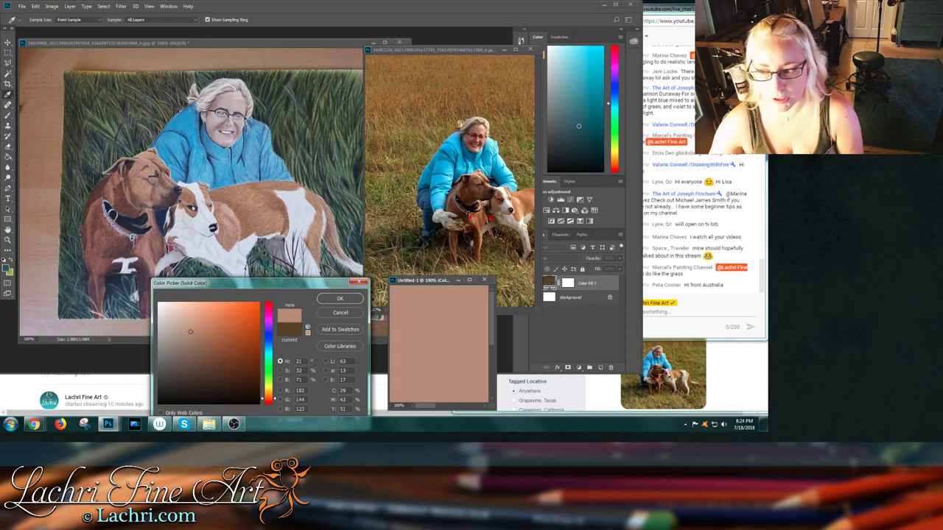
click(213, 357)
click(190, 333)
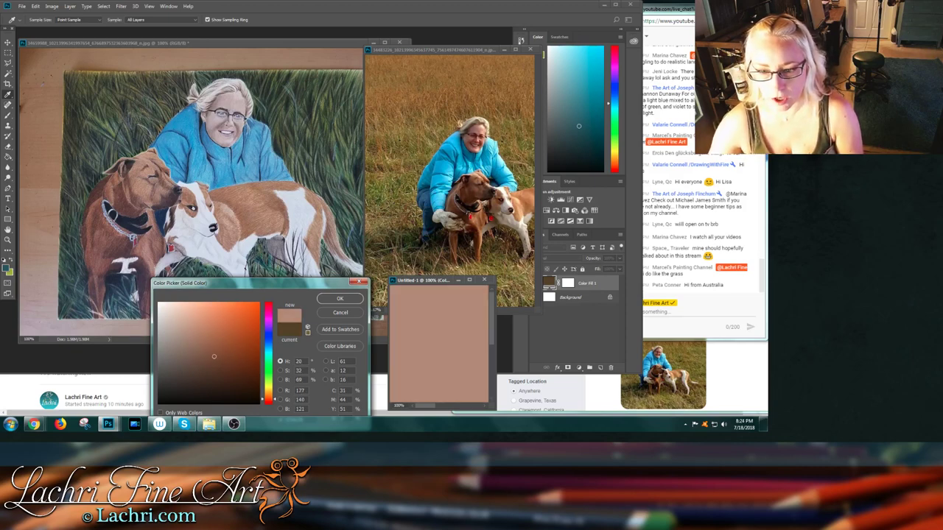
- Try a greyish brown (RGB 117, 99, 75) and set the fill color to a pale bluish white (RGB 225, 233, 244)
click(194, 357)
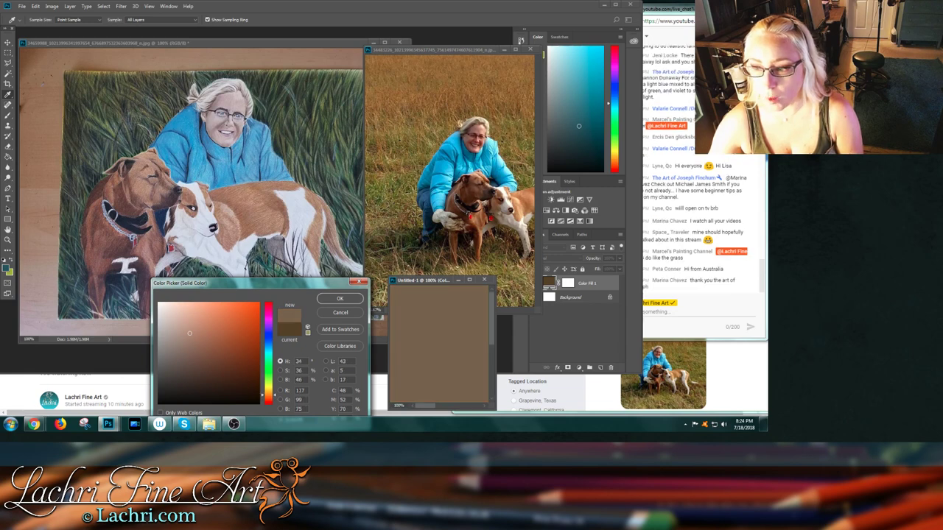
click(196, 354)
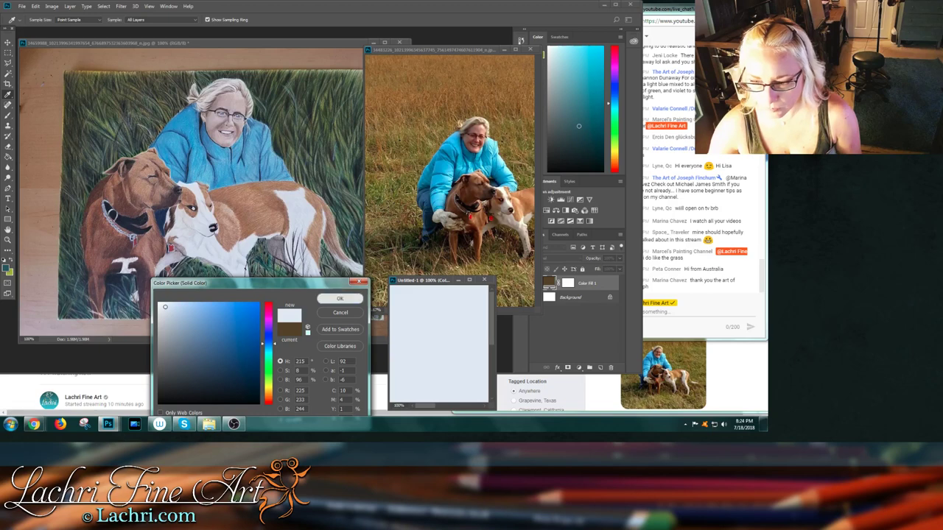
click(339, 298)
- Switch to the crit livestream folder in Windows Explorer and open the New Volume (Z:) drive in a separate window
click(209, 424)
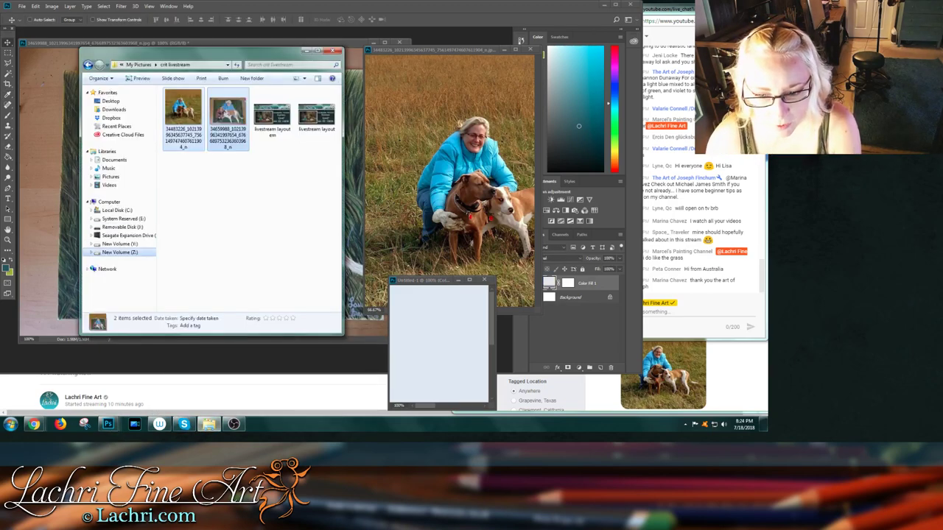
right_click(119, 252)
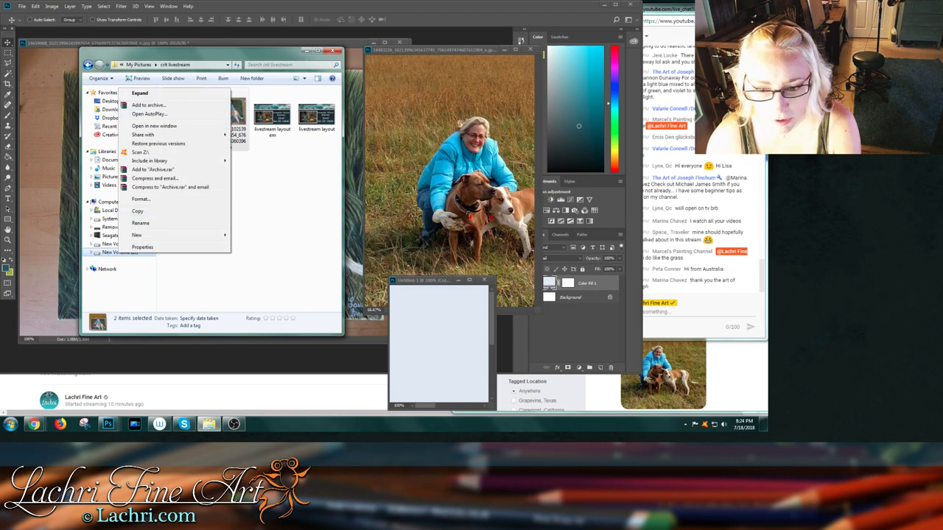
key(super)
click(120, 304)
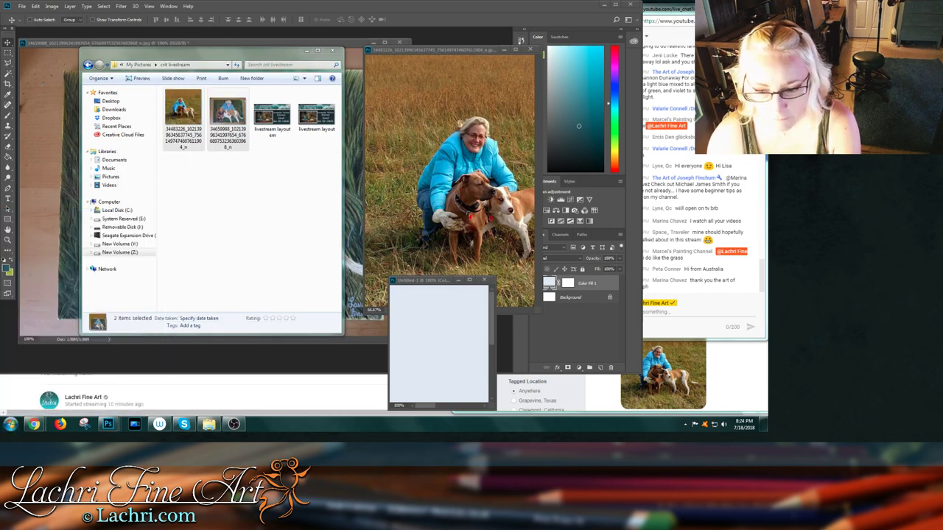
click(129, 262)
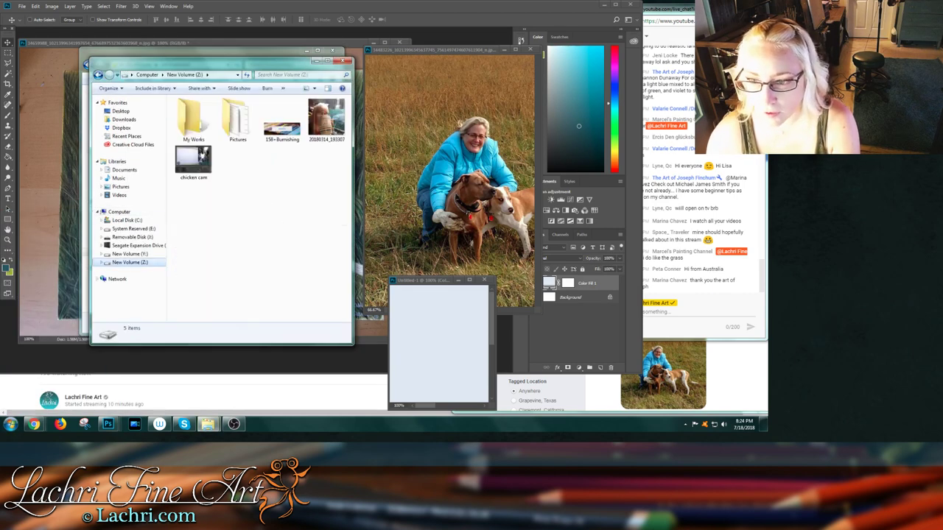
- Search the drive for "arrow", open the teal arrow image in Photoshop, and place it in its own floating window
click(295, 74)
text(arrow)
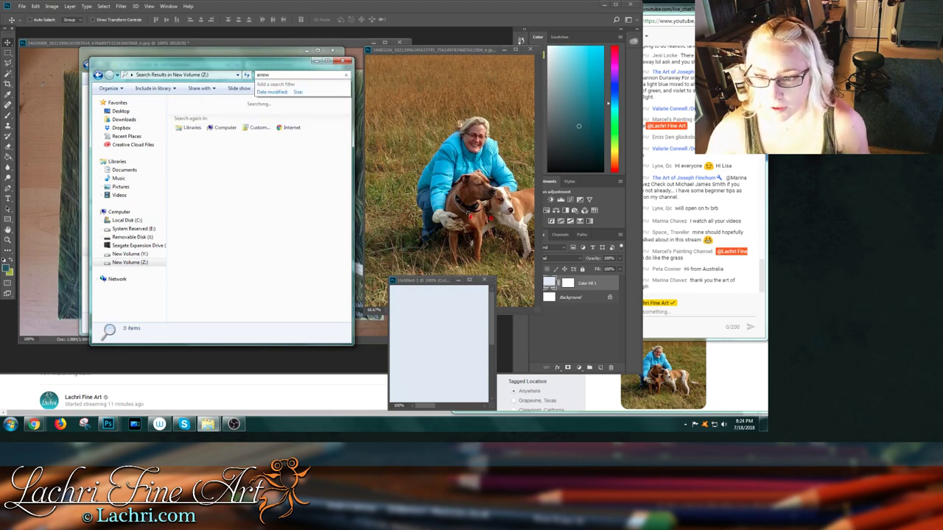
click(193, 124)
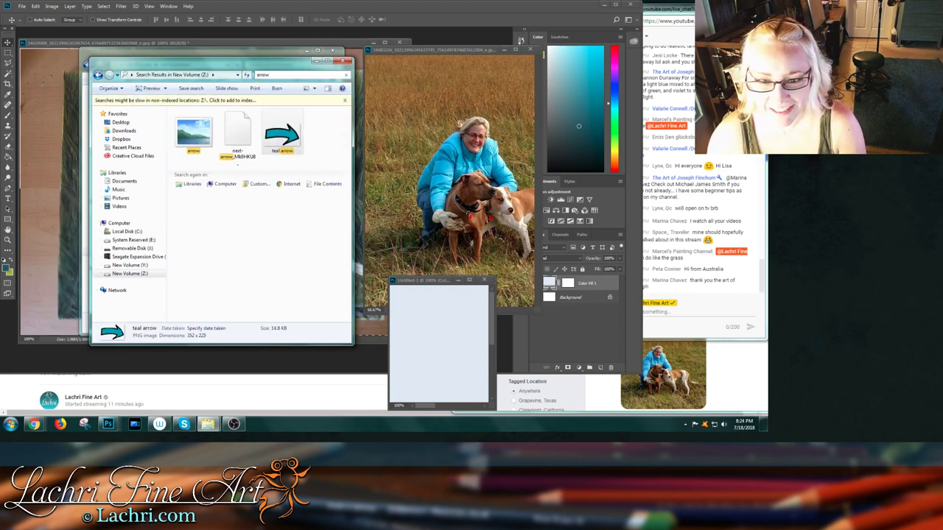
drag(282, 135, 426, 30)
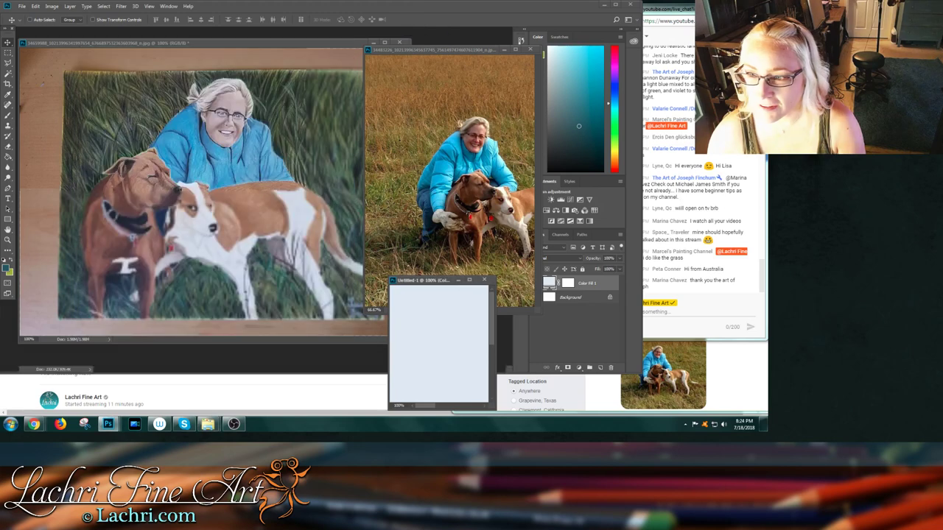
drag(55, 33, 96, 78)
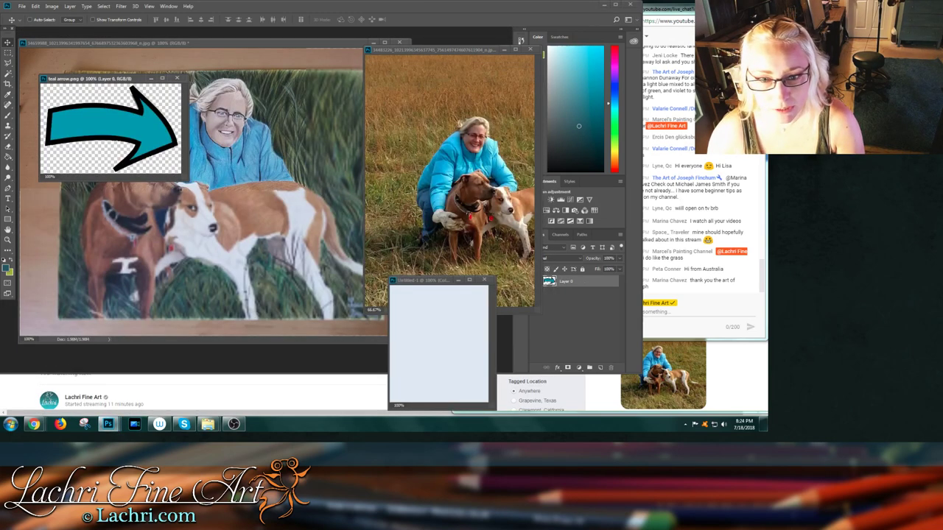
- Copy the teal arrow onto the drawing, scale it down, and point it at the white patch on the brown dog's chest
mouse_move(140, 140)
mouse_down()
mouse_move(211, 189)
mouse_move(182, 182)
mouse_up()
key(ctrl+t)
drag(127, 148, 100, 235)
key(Return)
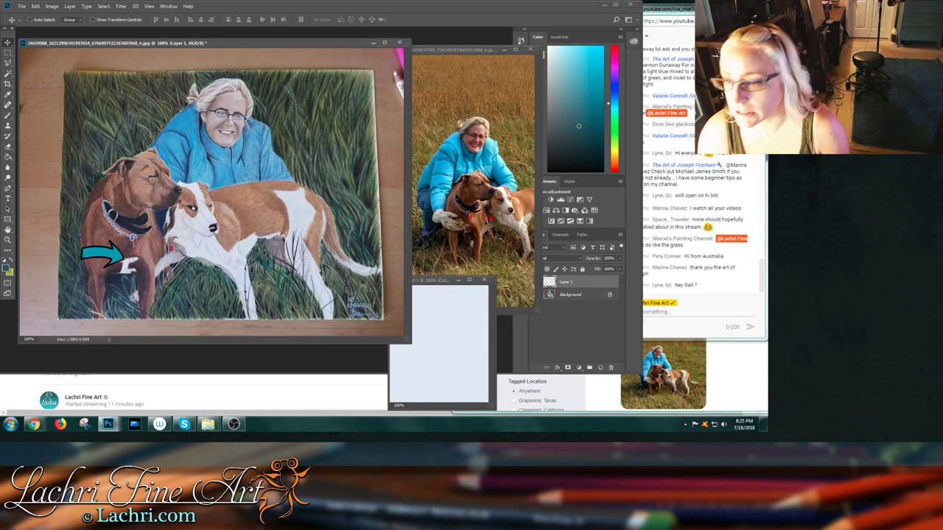
- Reopen the swatch's fill color and sample two mid blues from the reference photo's jacket (HSB 199, 82, 69 and 208, 62, 71)
key(ctrl+Tab)
double_click(548, 283)
drag(383, 93, 213, 283)
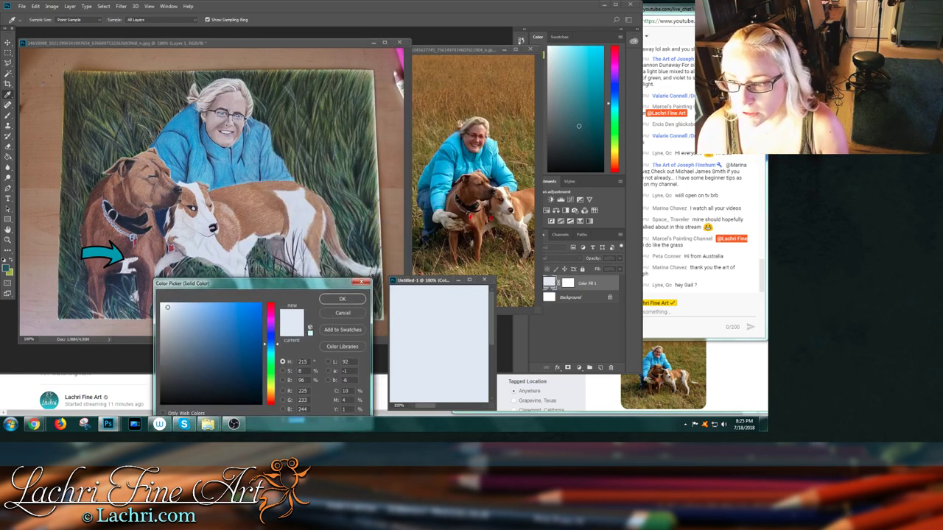
click(440, 170)
click(243, 335)
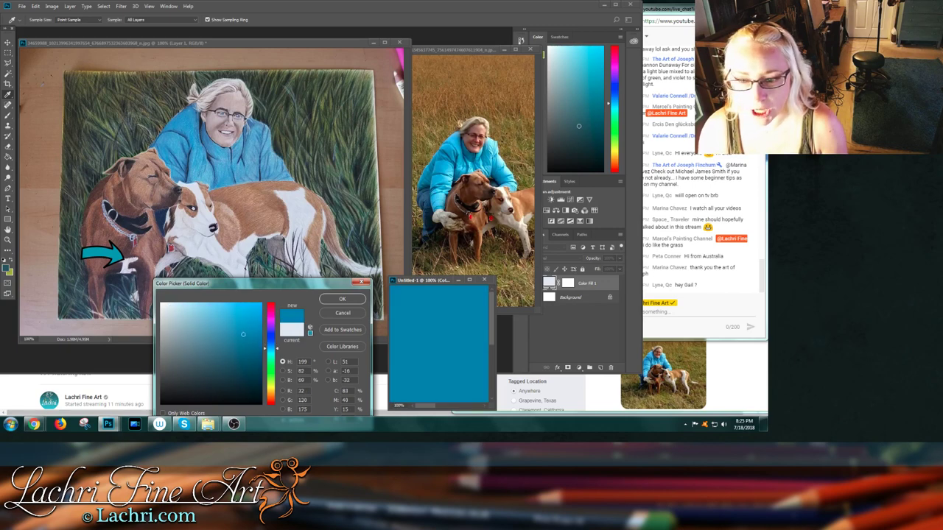
click(442, 169)
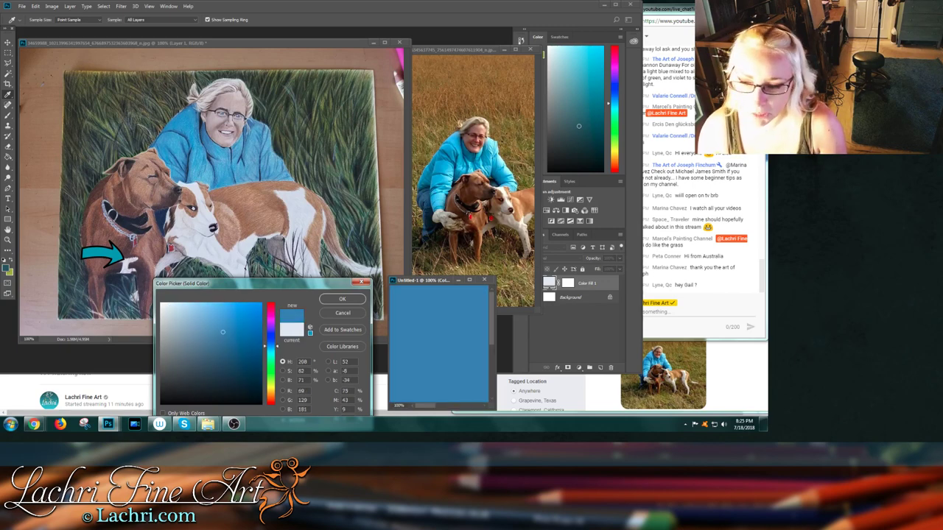
- Compare a bright blue (RGB 68, 188, 249) and softer jacket blues, and set the swatch's fill to pale cyan (RGB 166, 255, 255)
click(233, 304)
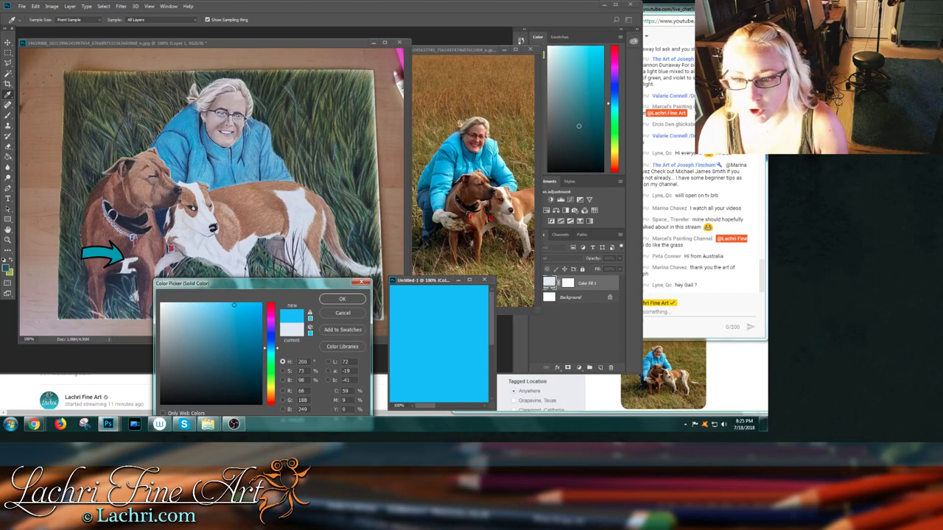
click(224, 322)
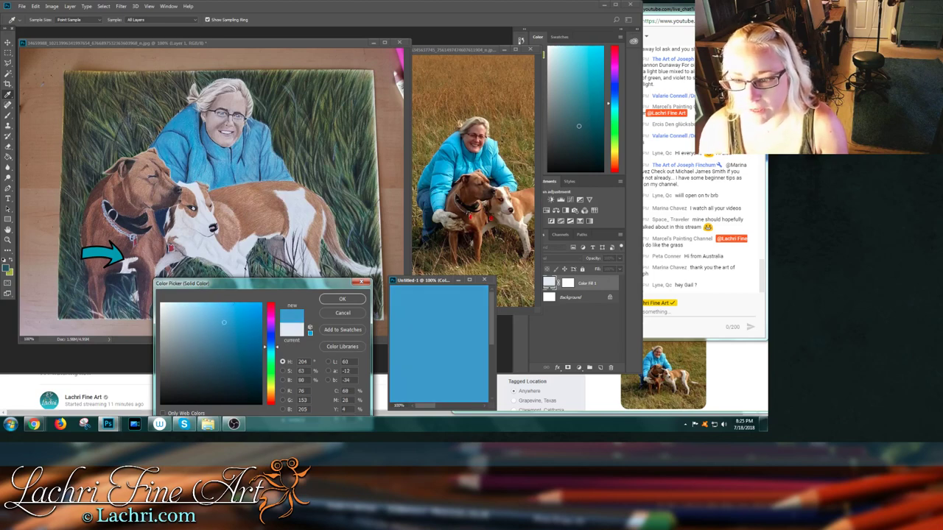
click(207, 314)
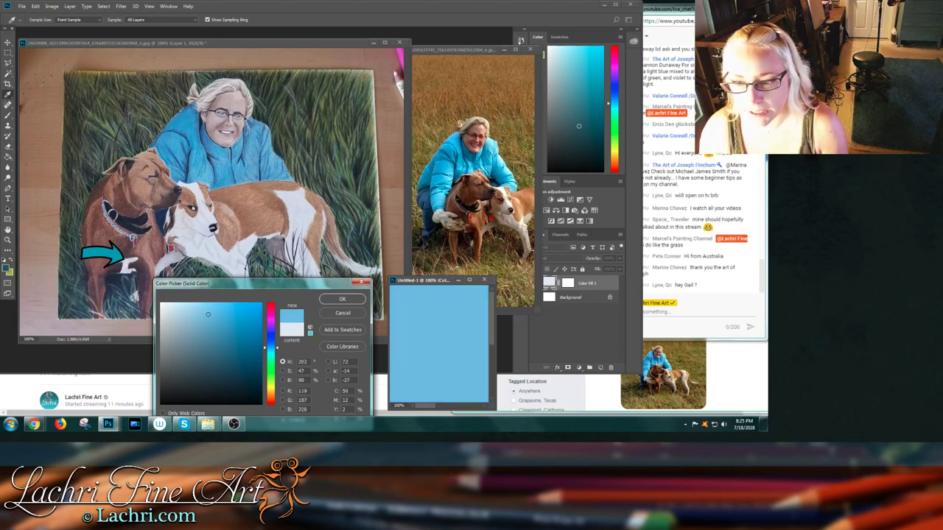
click(195, 302)
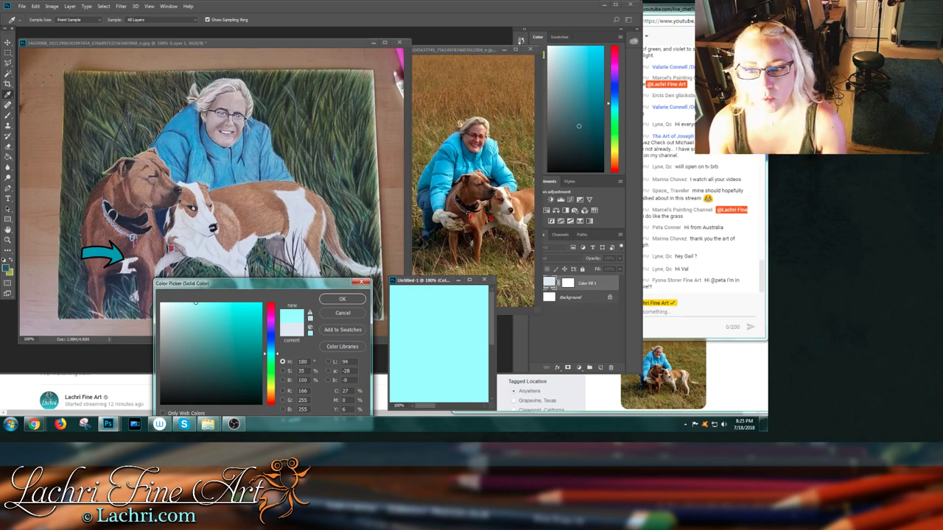
key(Return)
key(v)
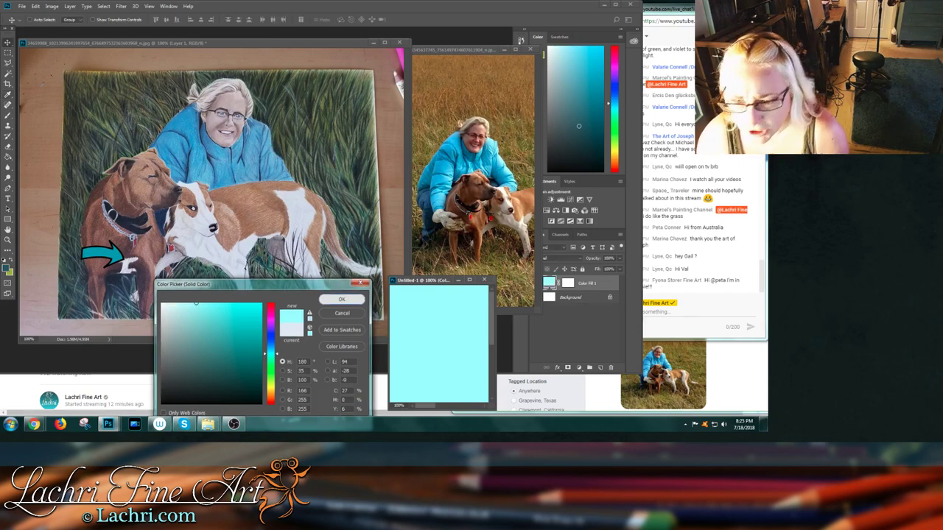
- Return to the drawing and move the teal arrow so it points at the brown dog's eye
key(ctrl+Tab)
drag(111, 254, 121, 176)
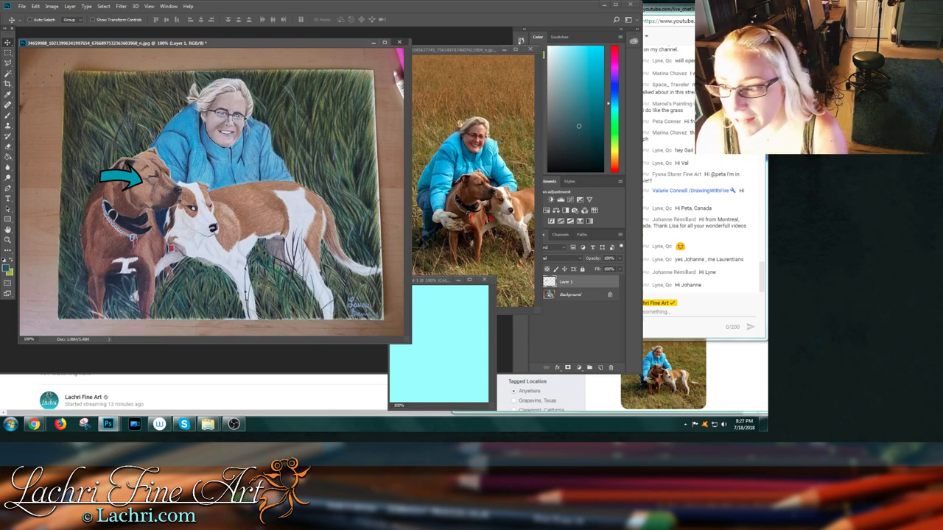
- Close the drawing without saving its changes and close the reference photo
click(399, 42)
click(372, 164)
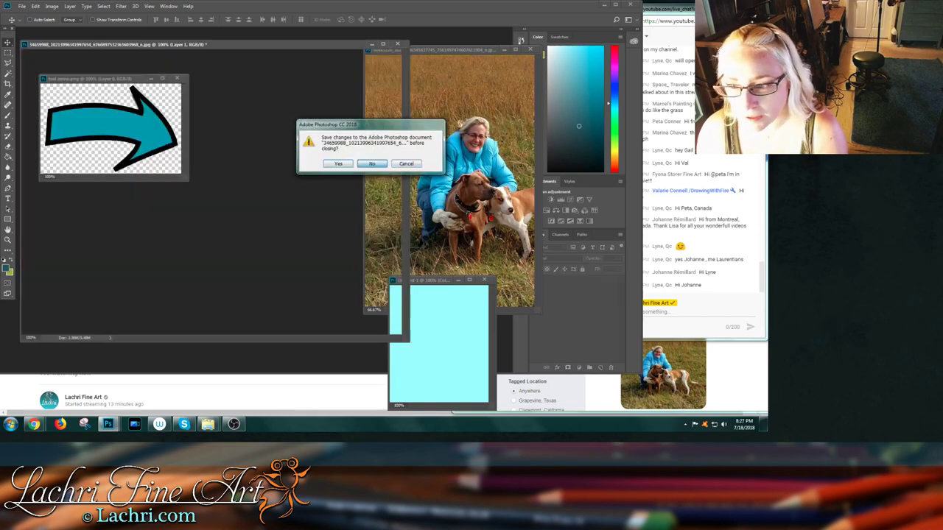
click(529, 50)
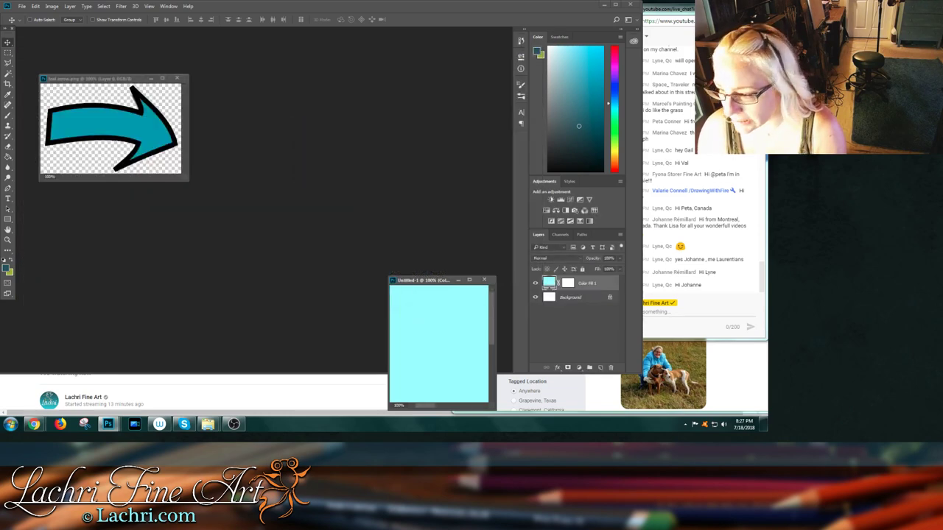
- Switch to the Facebook group in Chrome and open the pastel artwork of the gray and white cat at full size
click(725, 375)
scroll(676, 295, down, 2)
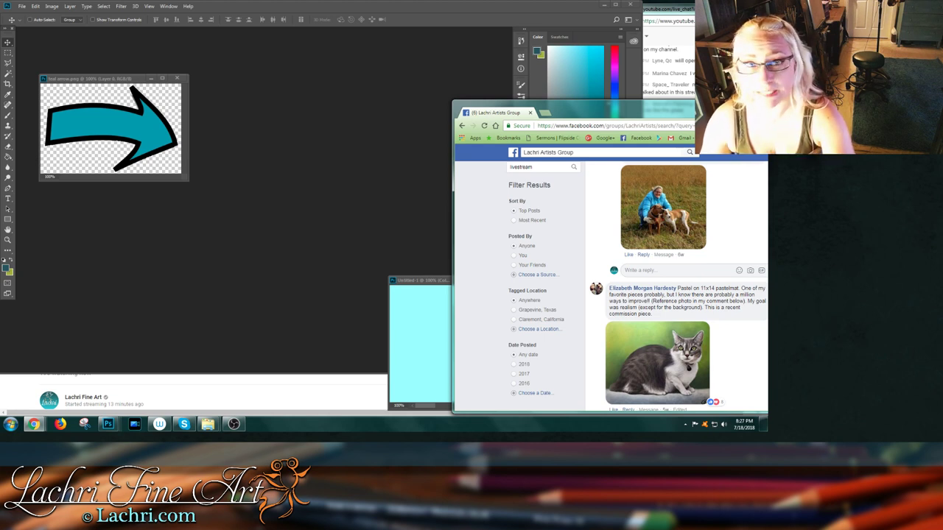
scroll(663, 331, down, 1)
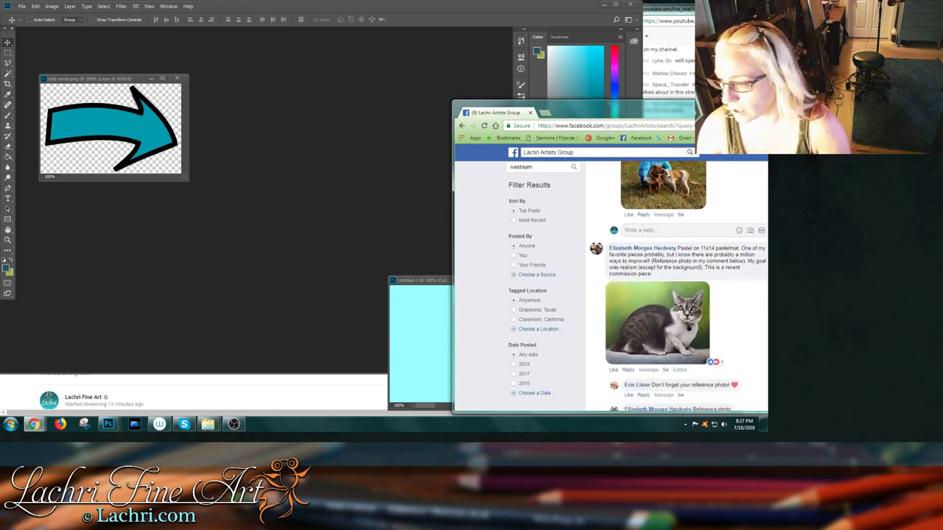
scroll(663, 331, down, 1)
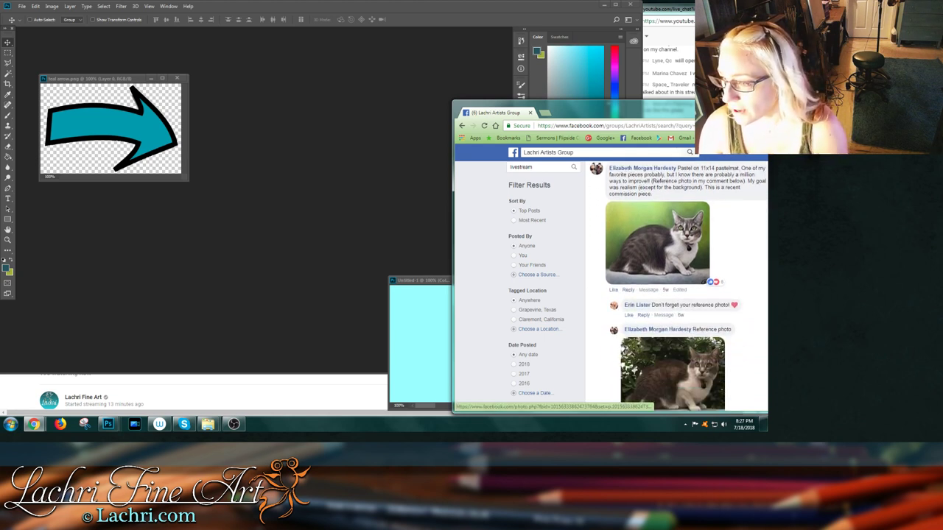
right_click(640, 223)
click(674, 239)
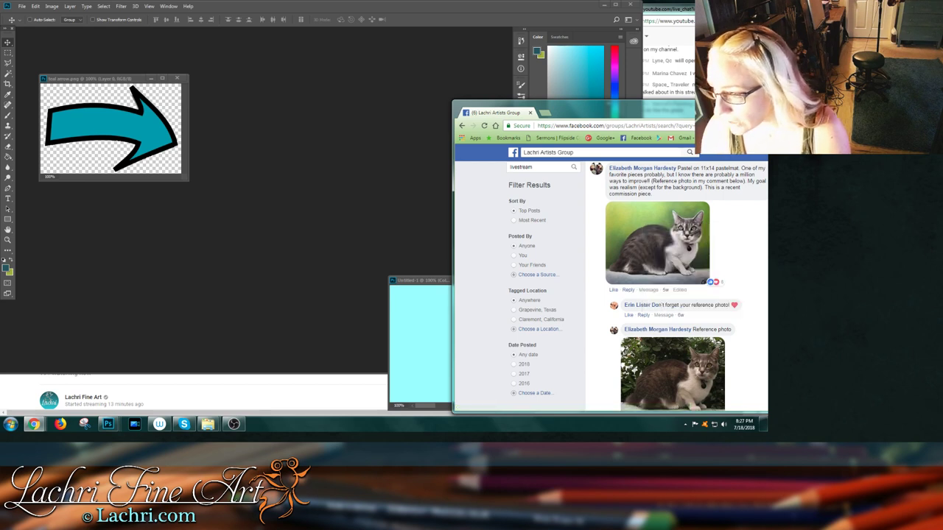
click(656, 242)
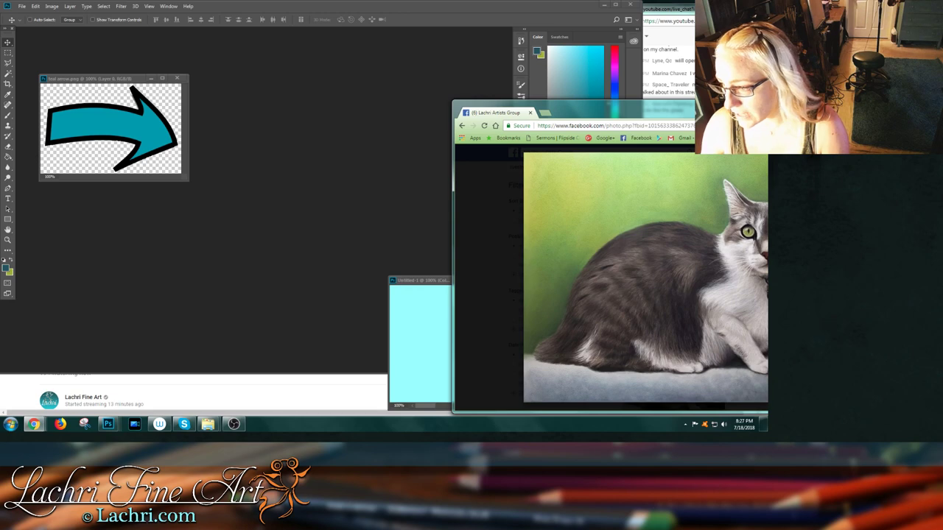
- Save the cat artwork as a JPEG image in the crit livestream folder and close the photo viewer
right_click(628, 238)
click(648, 253)
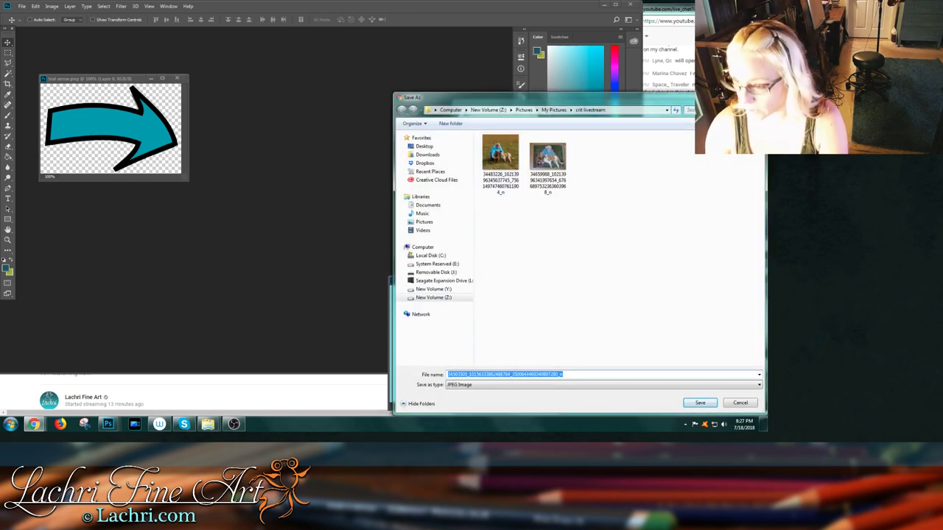
key(Return)
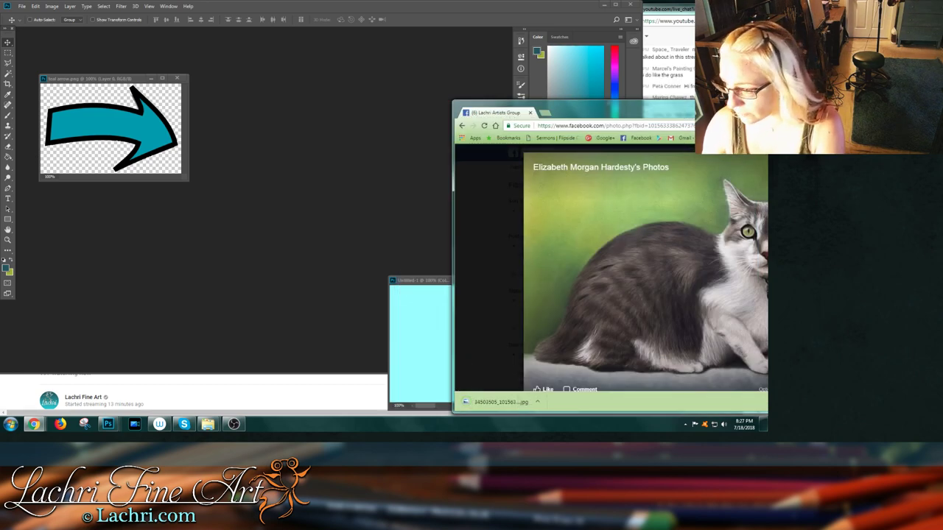
key(Escape)
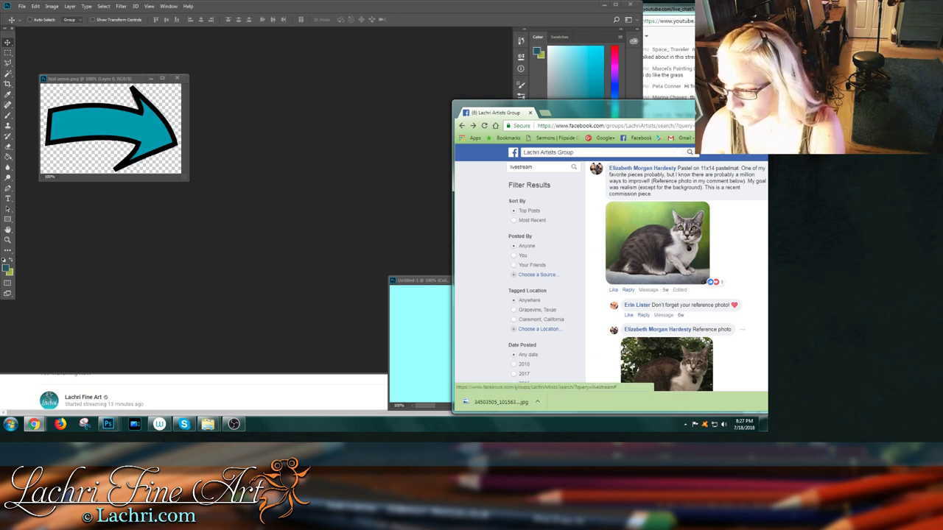
- Open the cat's reference photo from the comments and save it as a JPEG image in the crit livestream folder
click(667, 365)
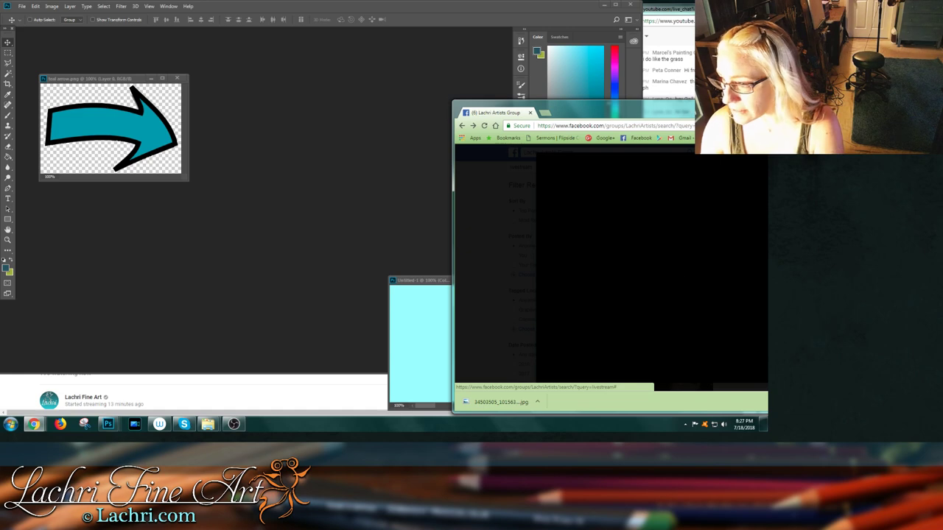
right_click(642, 231)
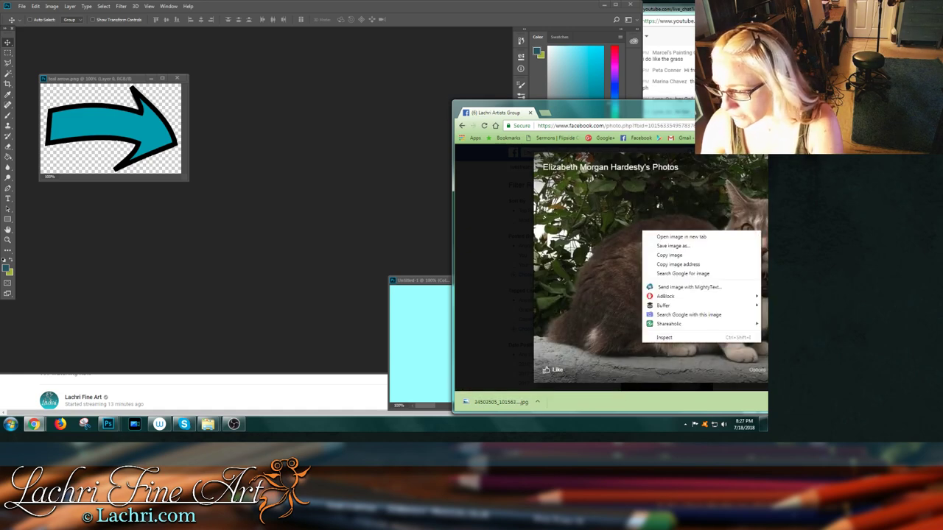
click(672, 245)
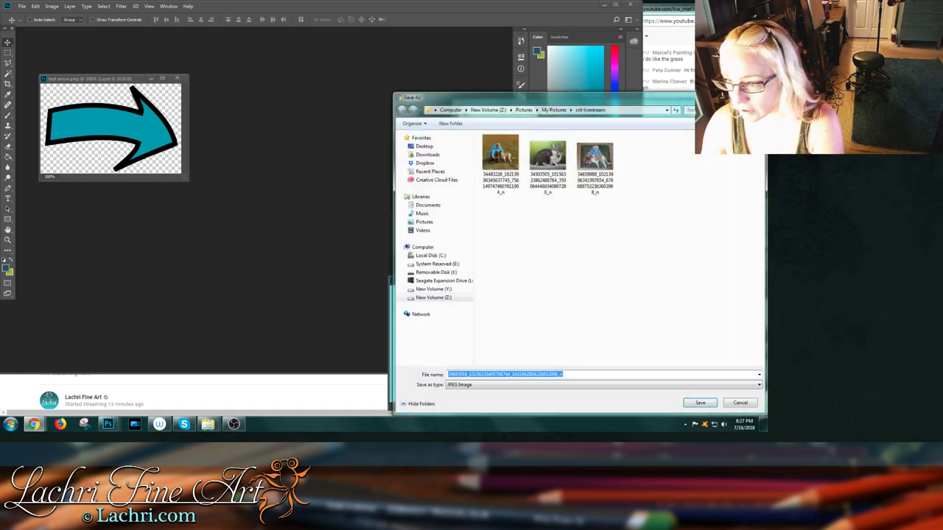
key(Return)
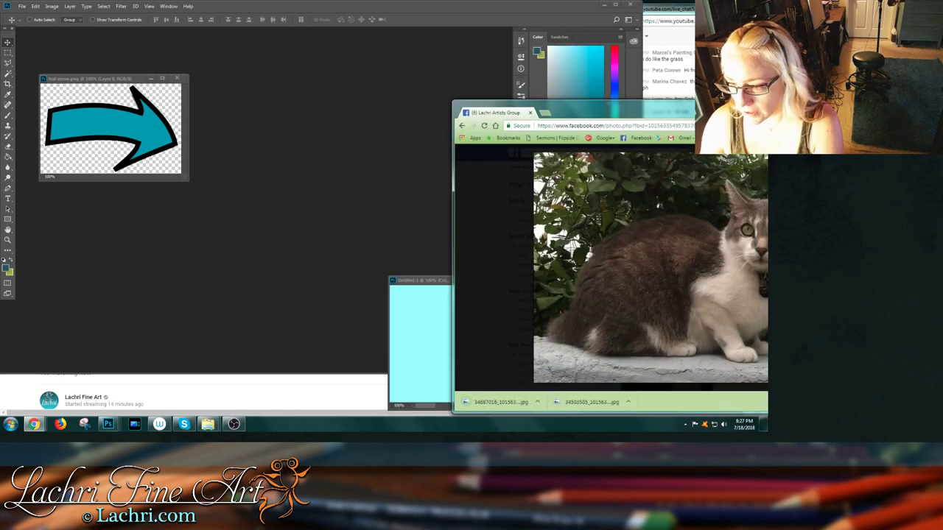
- Open the saved cat artwork and its reference photo from the crit livestream folder in Photoshop
mouse_move(208, 423)
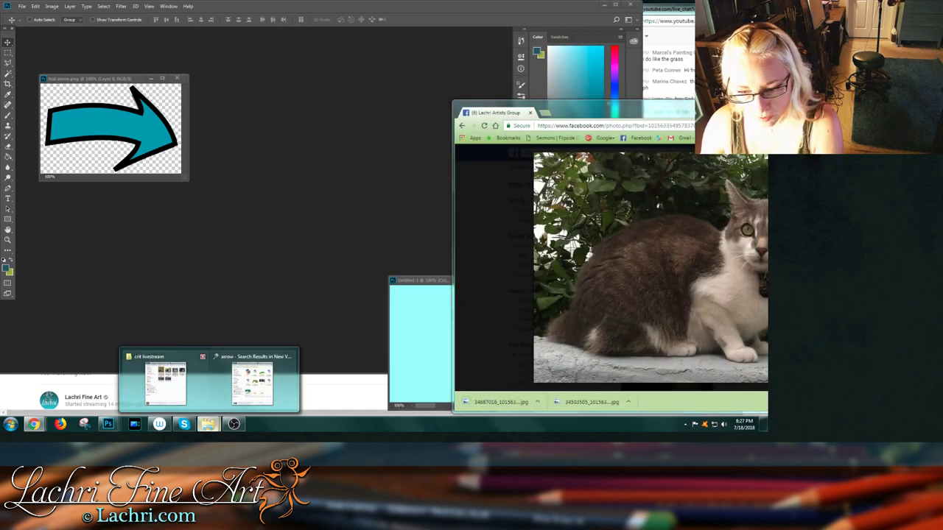
click(153, 379)
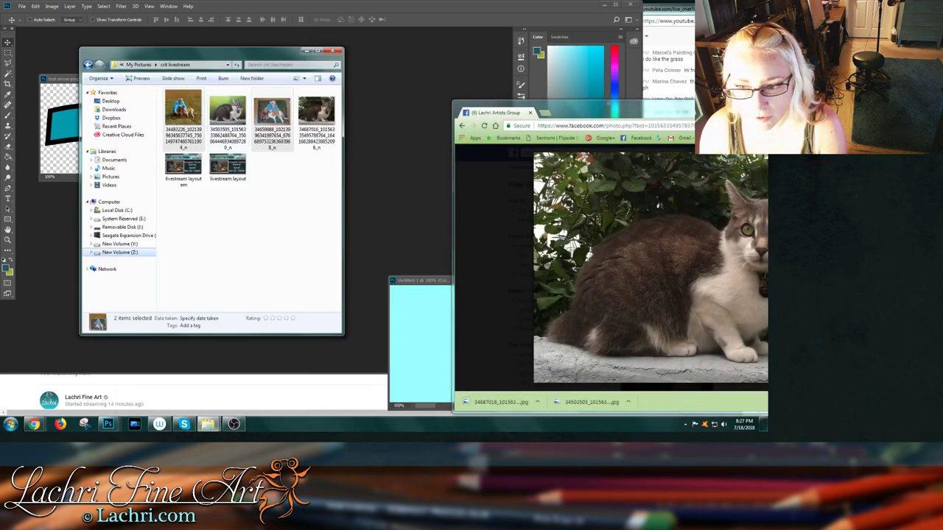
ctrl+click(227, 118)
click(250, 228)
click(227, 117)
ctrl+click(316, 118)
drag(316, 118, 393, 96)
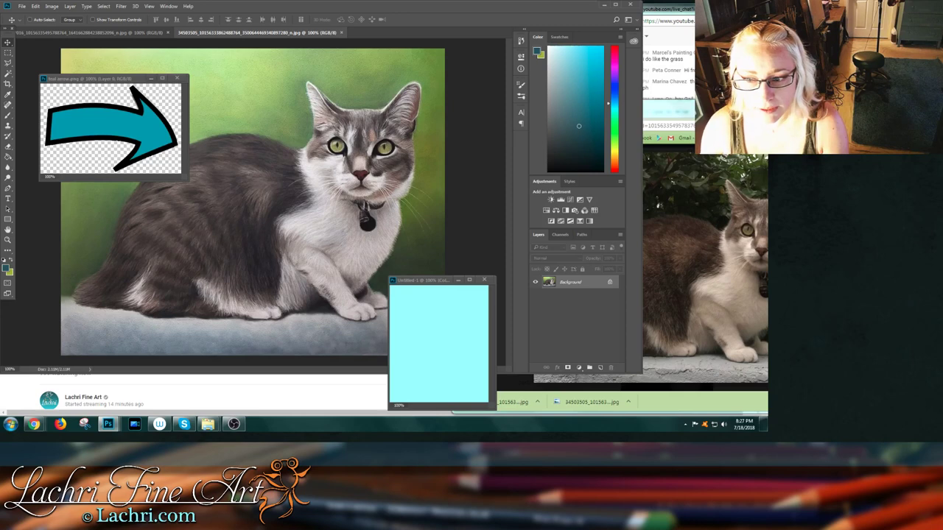
- Minimize the teal arrow and color swatch documents and float the cat artwork and its reference photo in separate windows
click(151, 78)
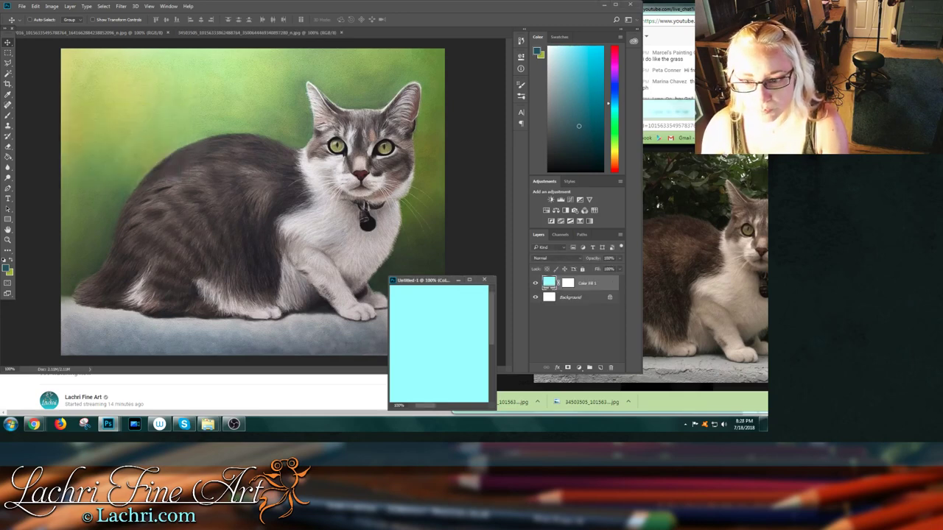
click(458, 279)
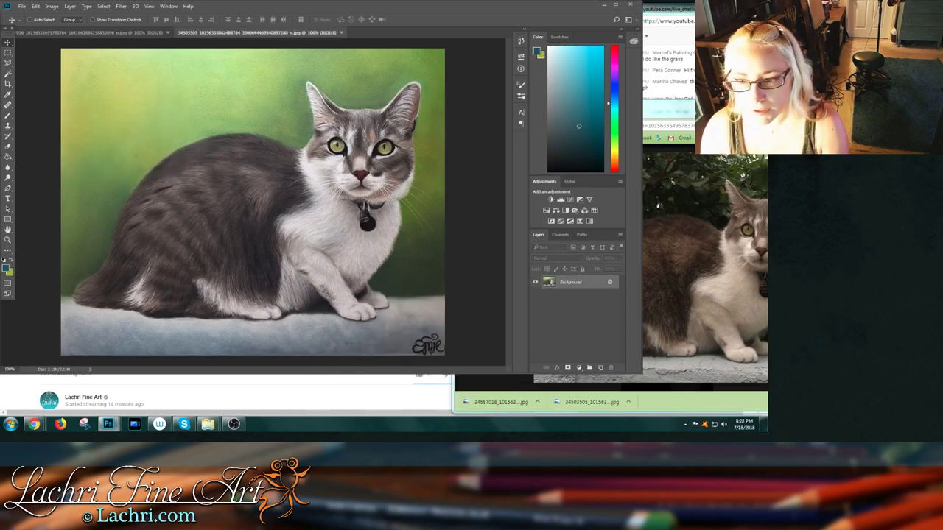
click(92, 32)
mouse_move(92, 32)
mouse_down()
mouse_move(80, 84)
mouse_move(68, 84)
mouse_move(107, 49)
mouse_move(131, 83)
mouse_move(109, 43)
mouse_move(124, 42)
mouse_up()
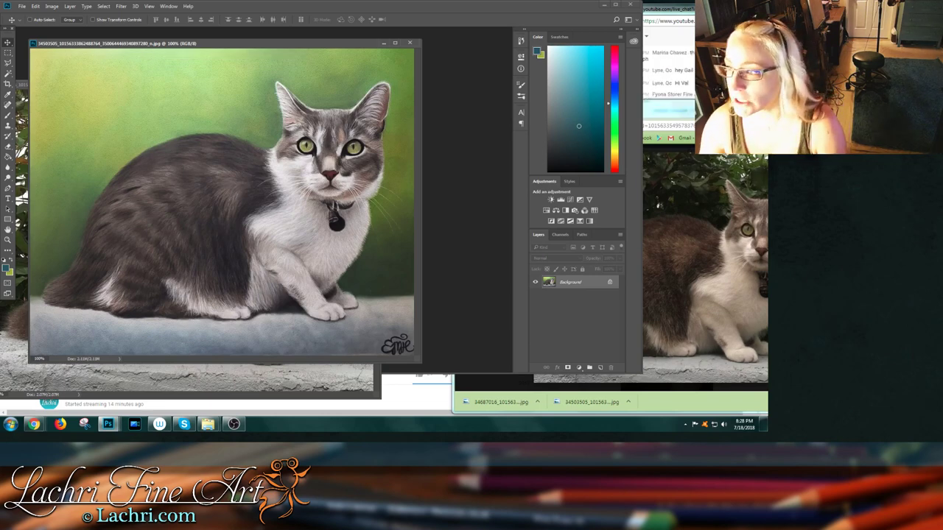
- Bring the reference photo forward, set its zoom to 50%, shrink its window and place it beside the cat artwork
key(alt+Tab)
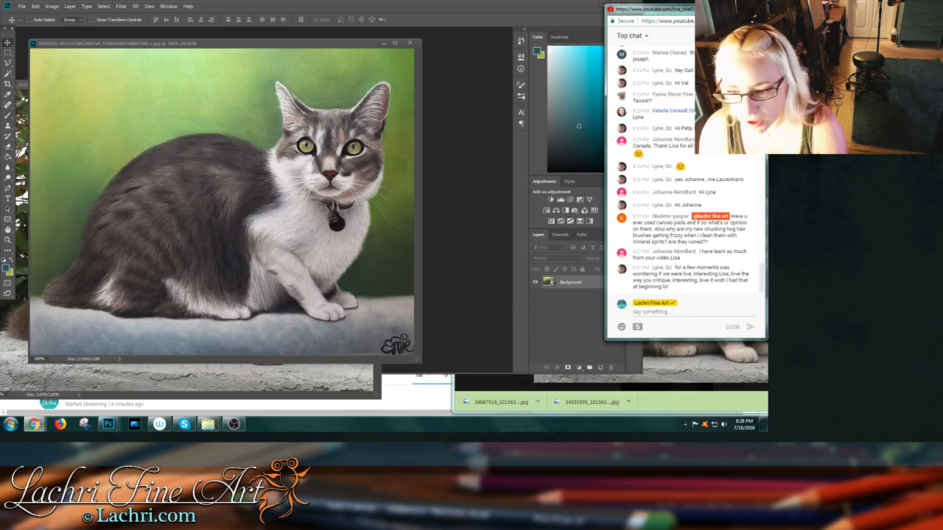
click(192, 380)
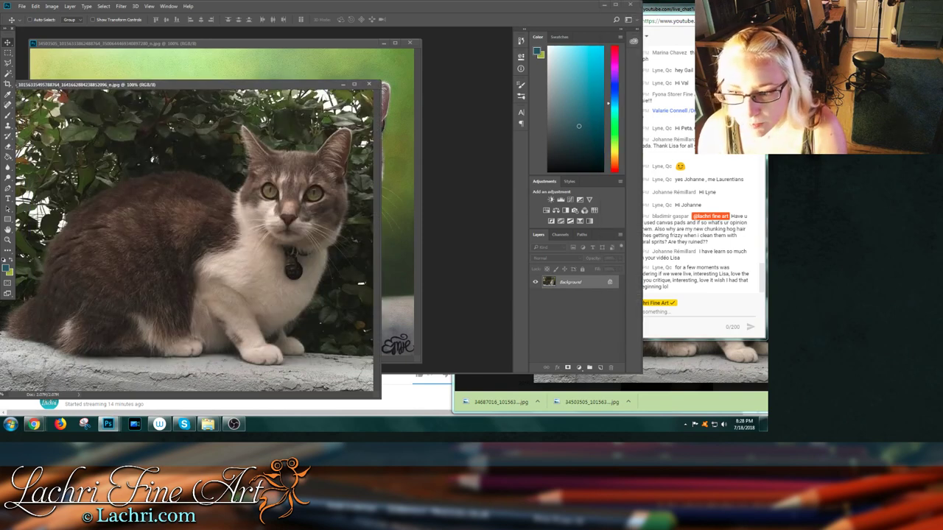
mouse_move(184, 84)
mouse_down()
mouse_move(430, 96)
mouse_move(388, 69)
mouse_up()
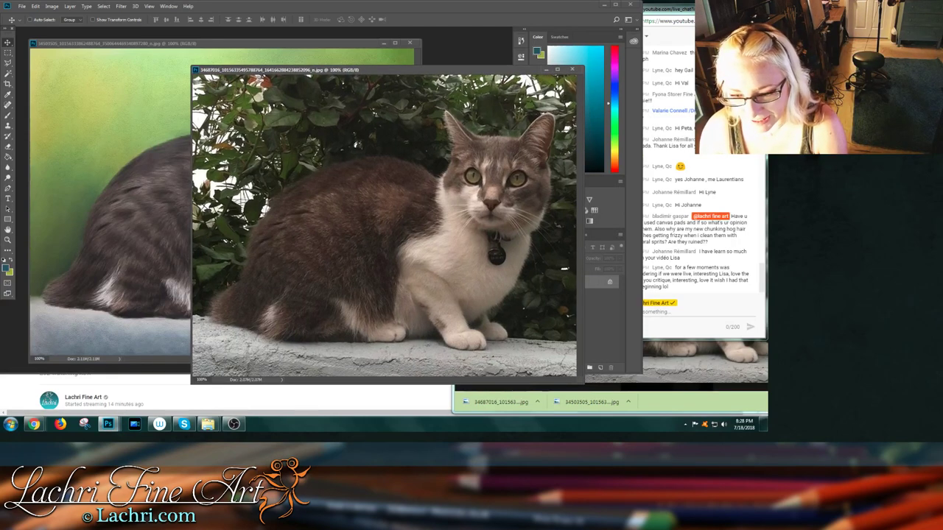
click(201, 380)
text(50)
key(Return)
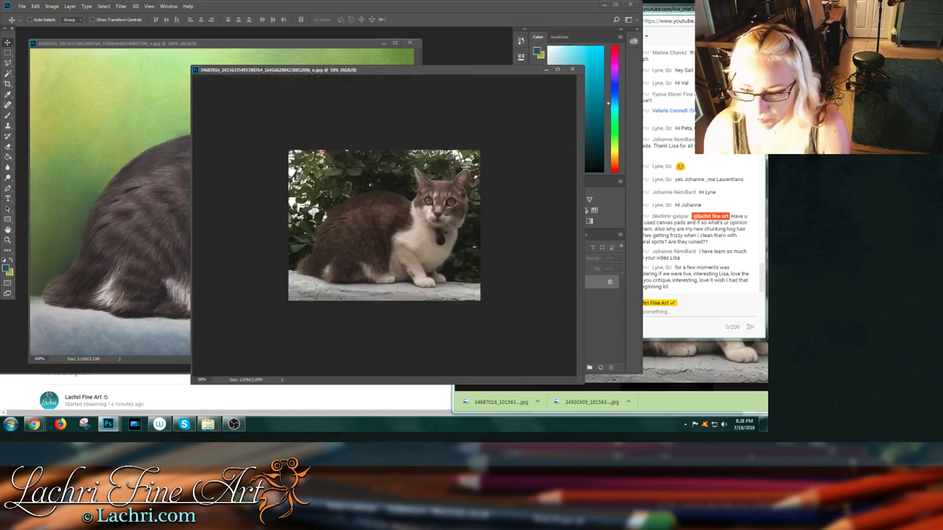
mouse_move(191, 384)
mouse_down()
mouse_move(292, 341)
mouse_move(352, 296)
mouse_move(362, 273)
mouse_up()
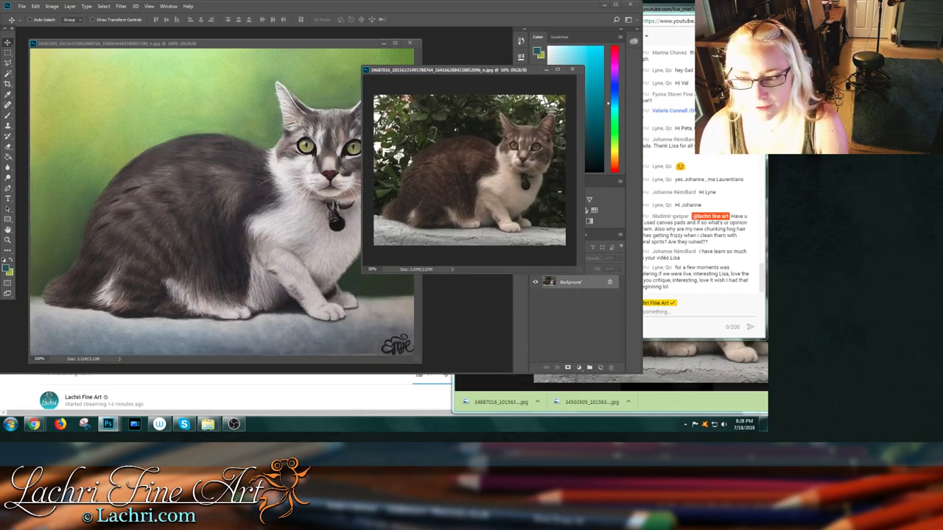
drag(457, 69, 501, 45)
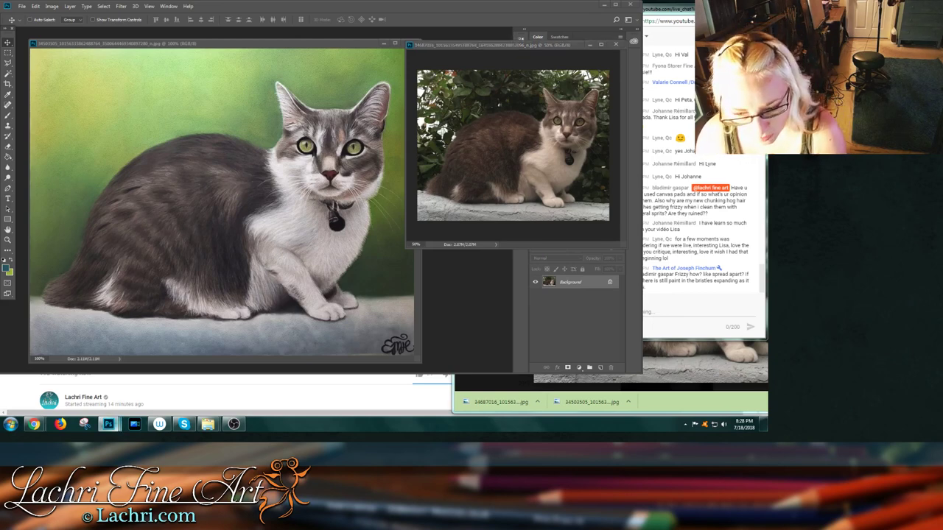
- Copy the teal arrow into the cat artwork, scale it down and place it on the stone ledge under the cat
mouse_move(108, 424)
click(226, 380)
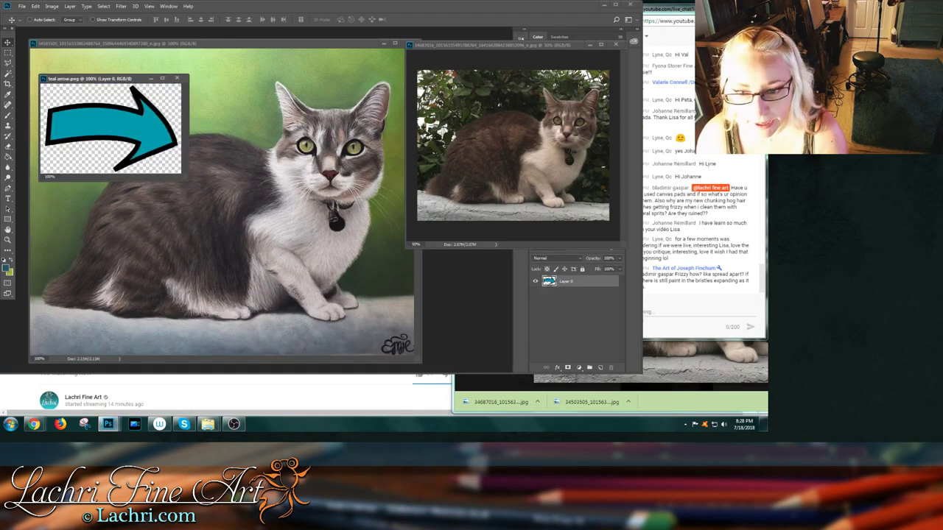
drag(110, 129, 270, 189)
key(ctrl+t)
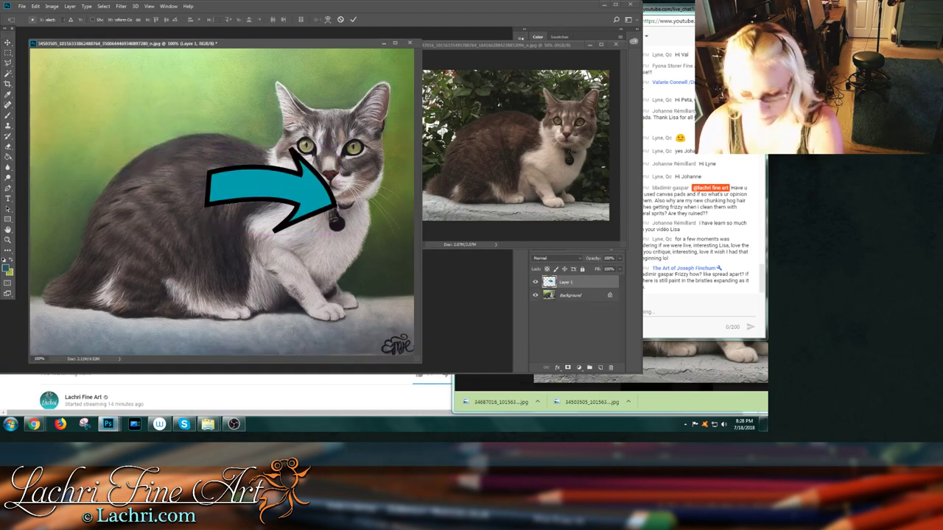
drag(204, 147, 344, 289)
key(Return)
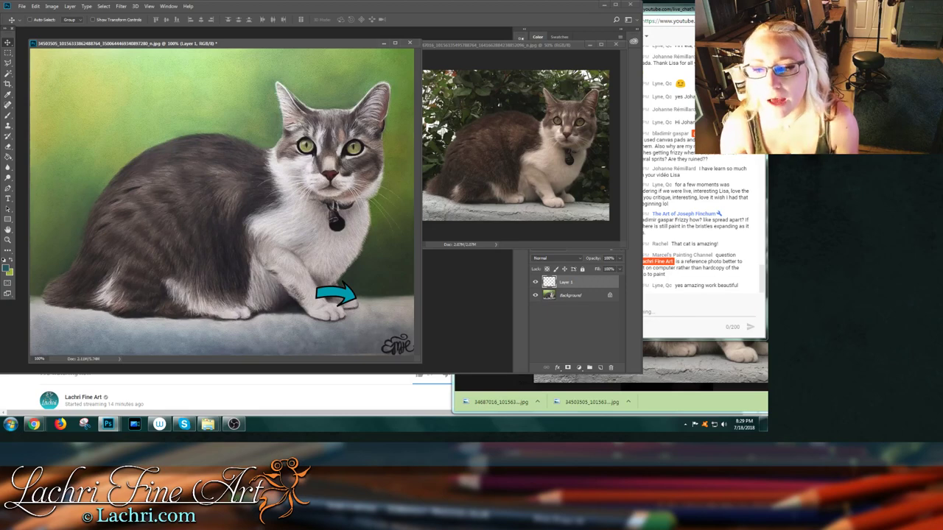
drag(339, 290, 288, 332)
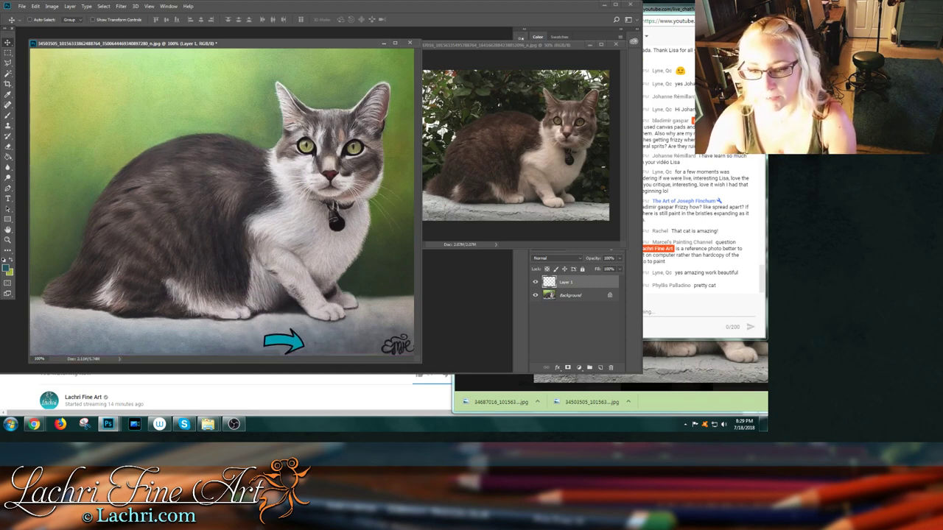
drag(302, 338, 165, 328)
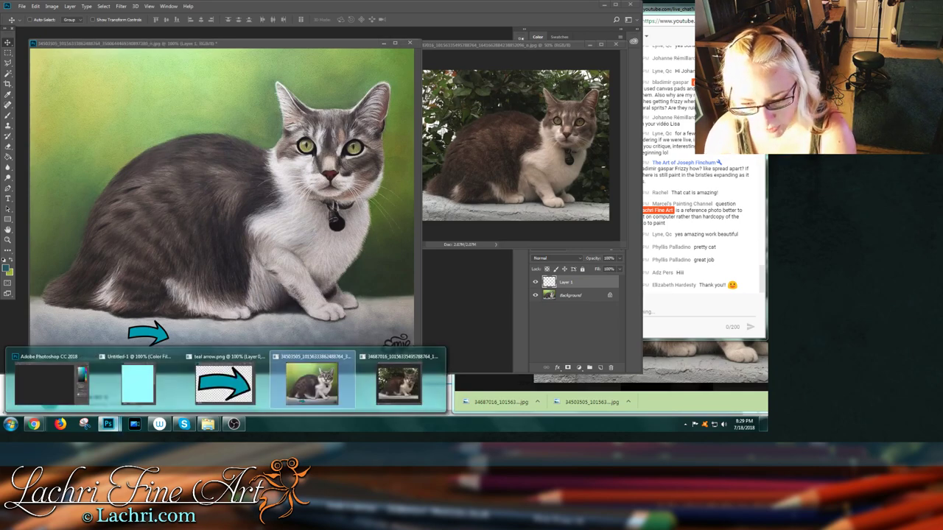
- Restore the solid color swatch document and place it directly below the reference photo
click(145, 382)
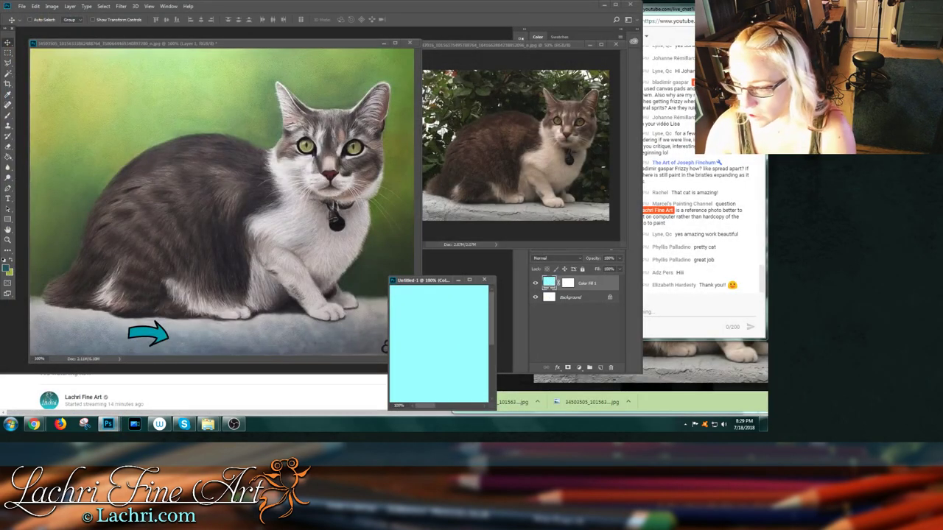
drag(427, 280, 469, 232)
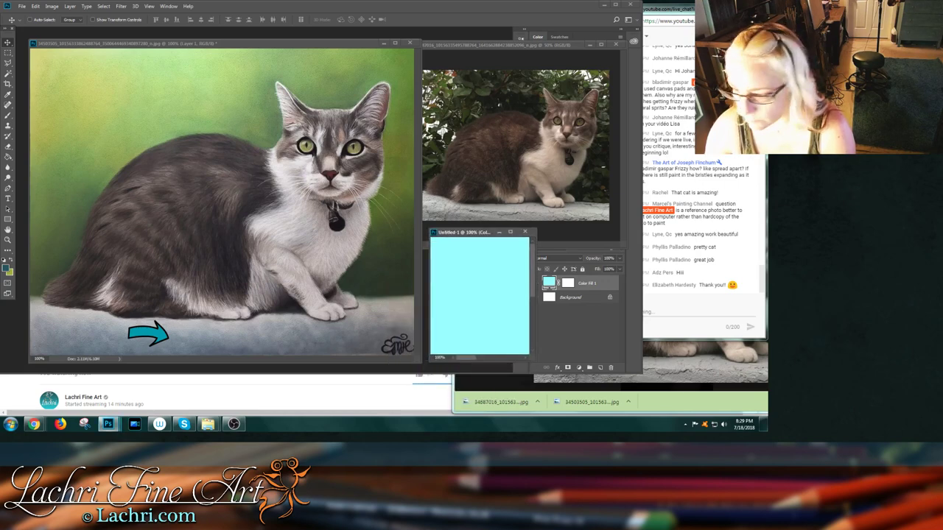
- Check the cat pastel's description in the Facebook group in Chrome and the YouTube live chat, returning to Photoshop
click(699, 372)
key(Escape)
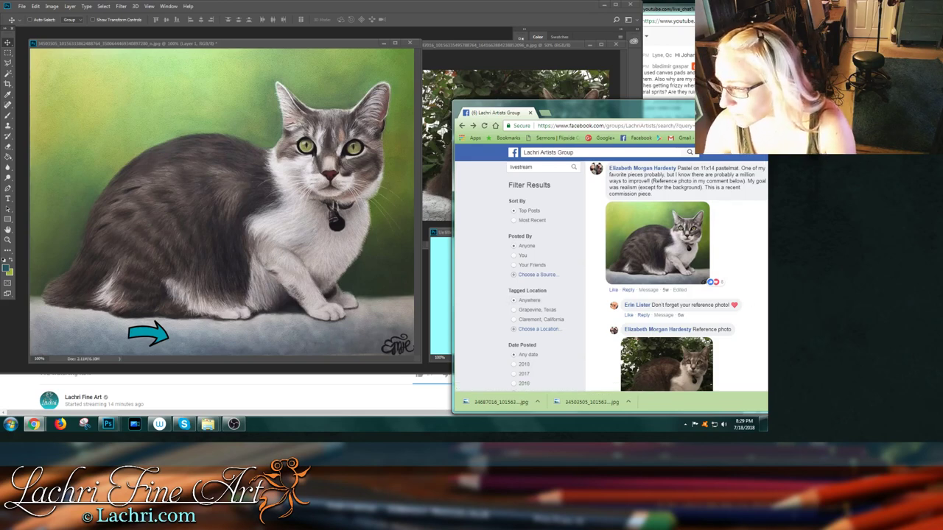
scroll(637, 276, up, 1)
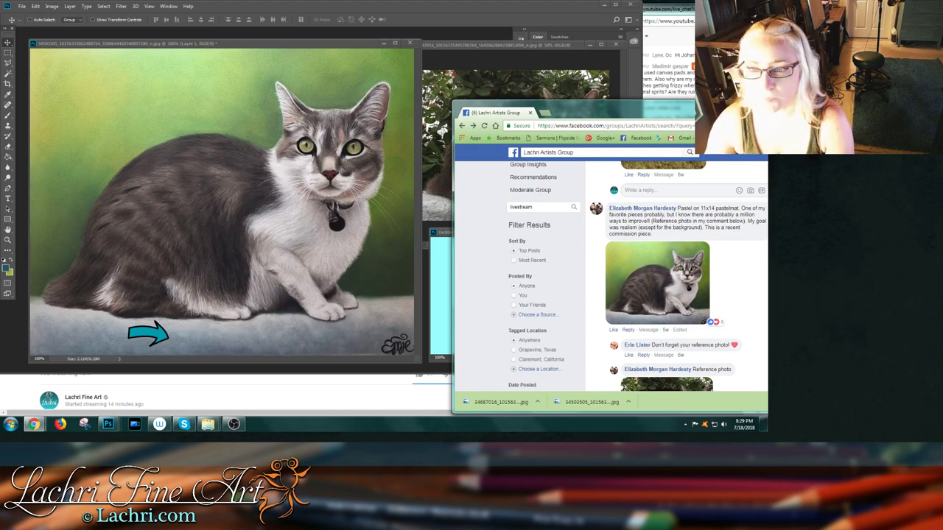
key(alt+Tab)
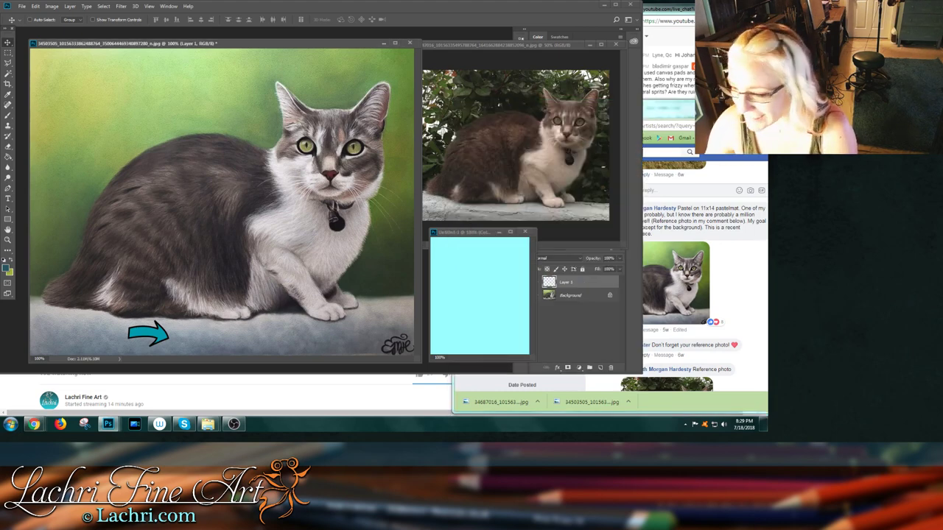
key(alt+Tab)
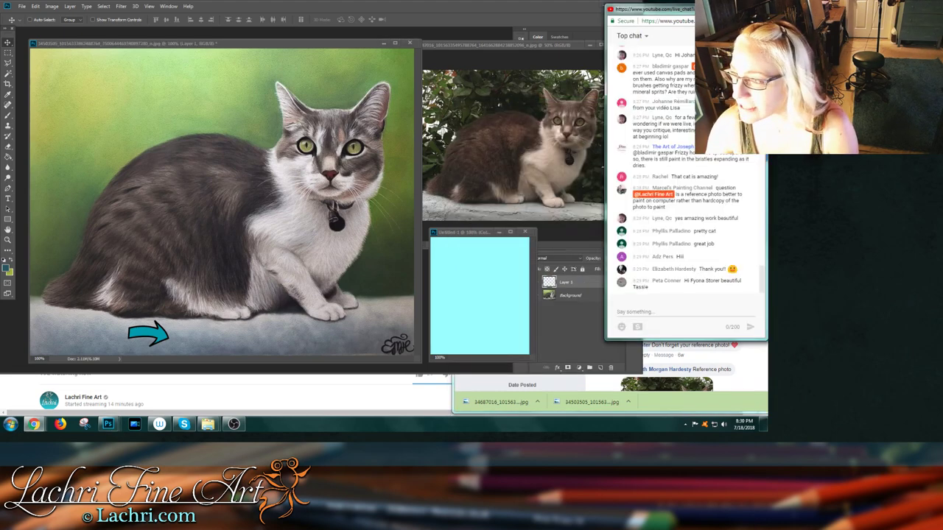
key(alt+Tab)
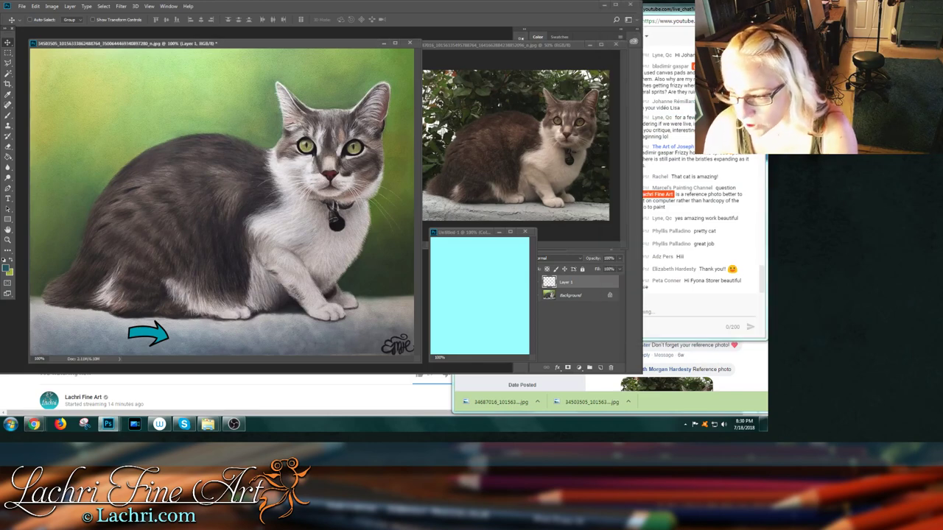
- Sample the white fur in the reference photo and the artwork for the swatch's fill, keeping the color from the painted cat's front leg
key(ctrl+Tab)
double_click(549, 283)
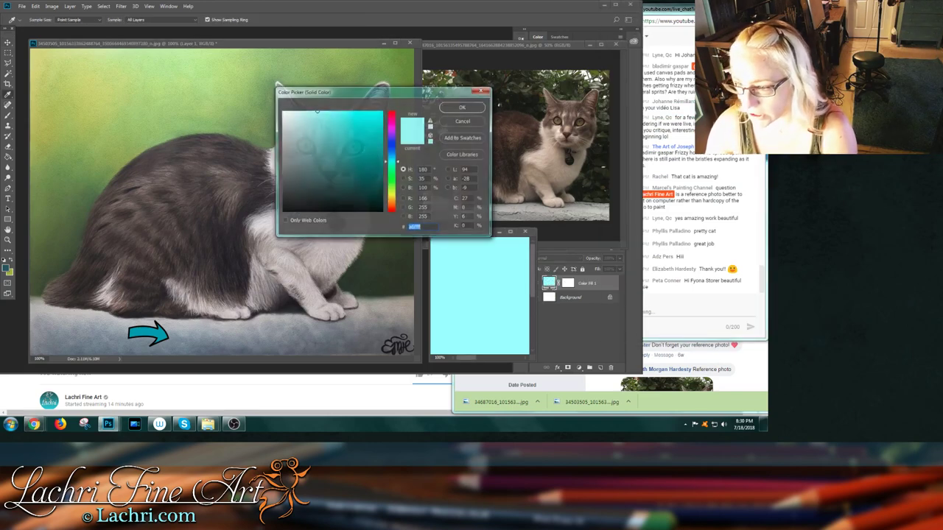
drag(382, 91, 427, 303)
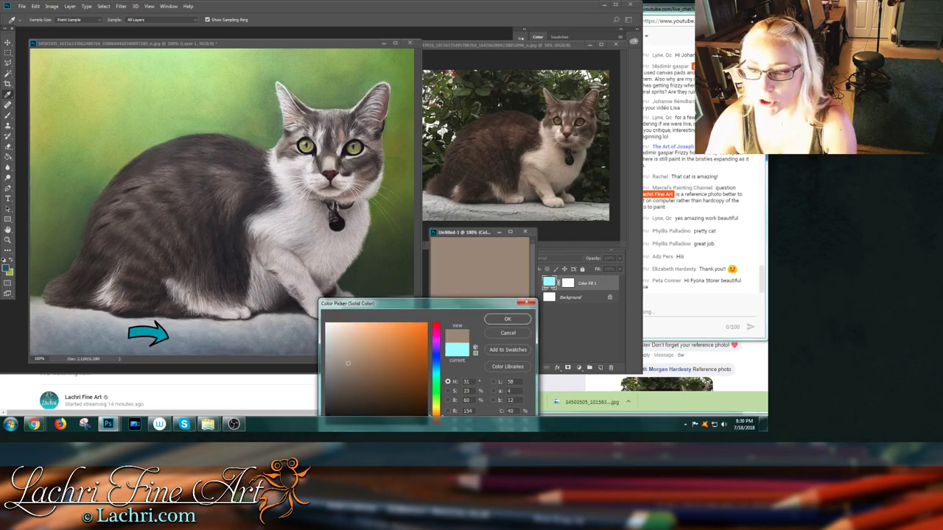
click(530, 203)
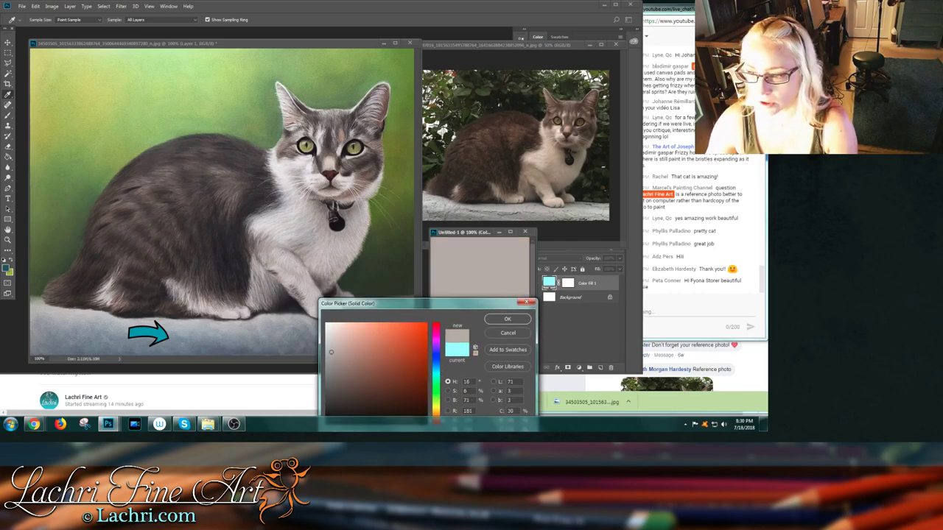
click(549, 173)
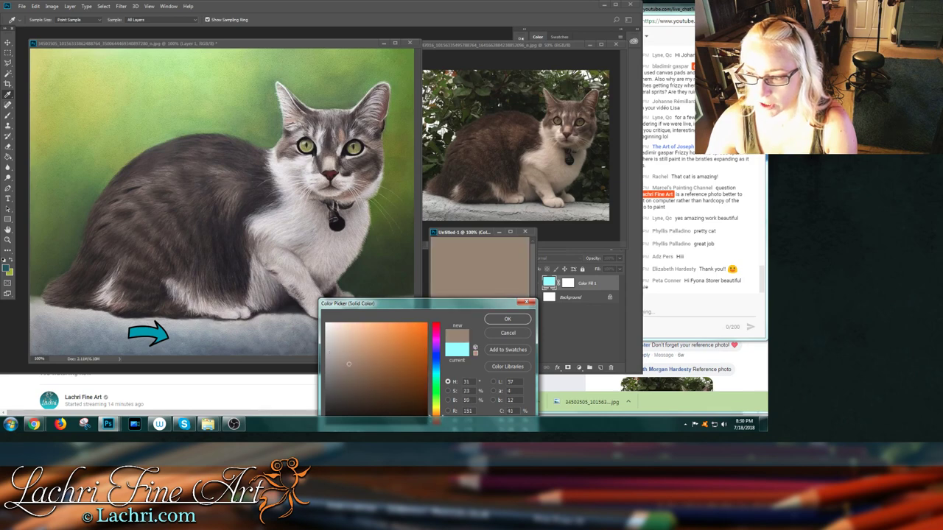
click(294, 262)
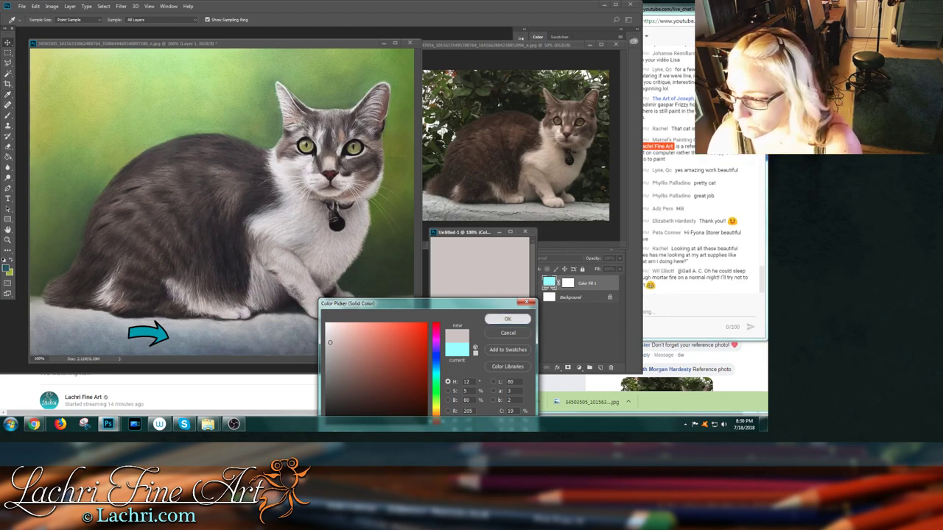
click(507, 319)
- Copy the arrow onto the reference photo's shoulder and move the artwork's arrow to the painted cat's white chest
mouse_move(147, 334)
mouse_down()
mouse_move(400, 190)
mouse_move(393, 194)
mouse_move(528, 156)
mouse_up()
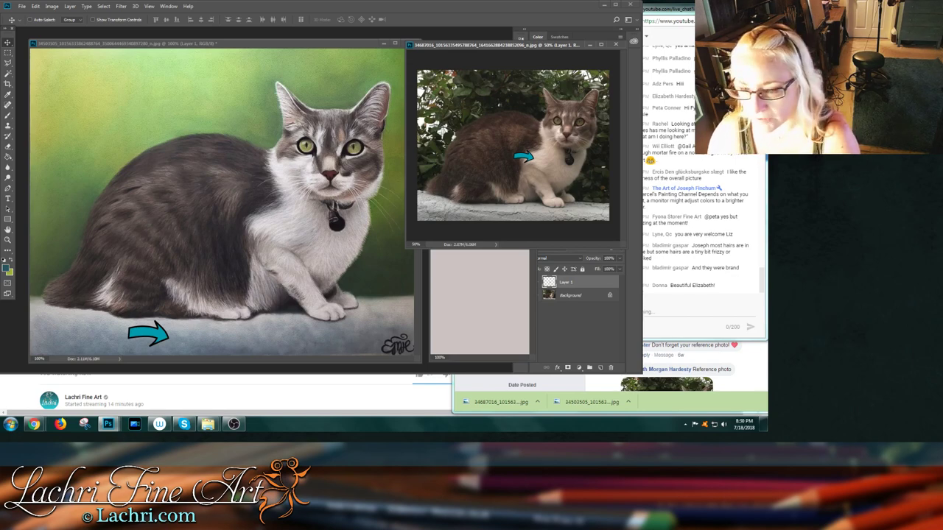
key(ctrl+Tab)
drag(147, 335, 285, 210)
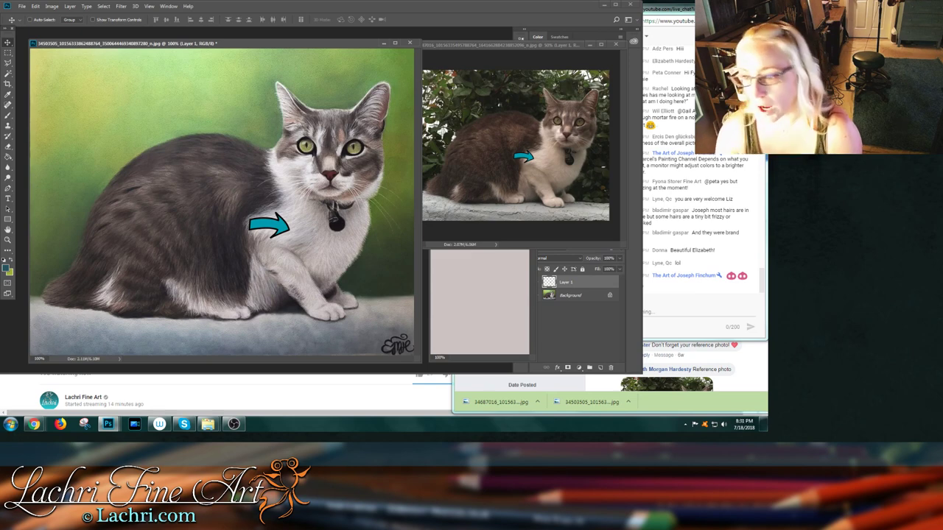
drag(284, 210, 321, 229)
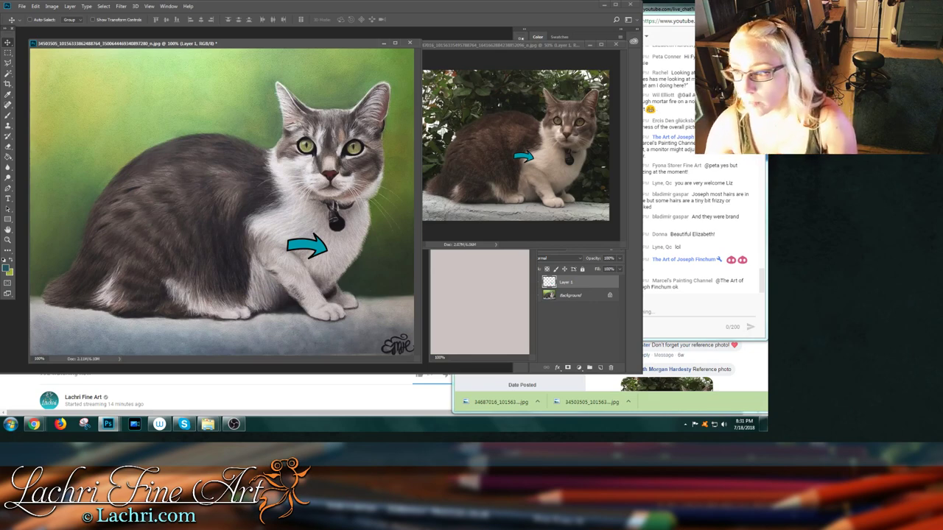
- Move the reference photo's arrow to the cat's brown back and the artwork's arrow to the ledge below the hind paw
key(ctrl+Tab)
drag(523, 156, 467, 138)
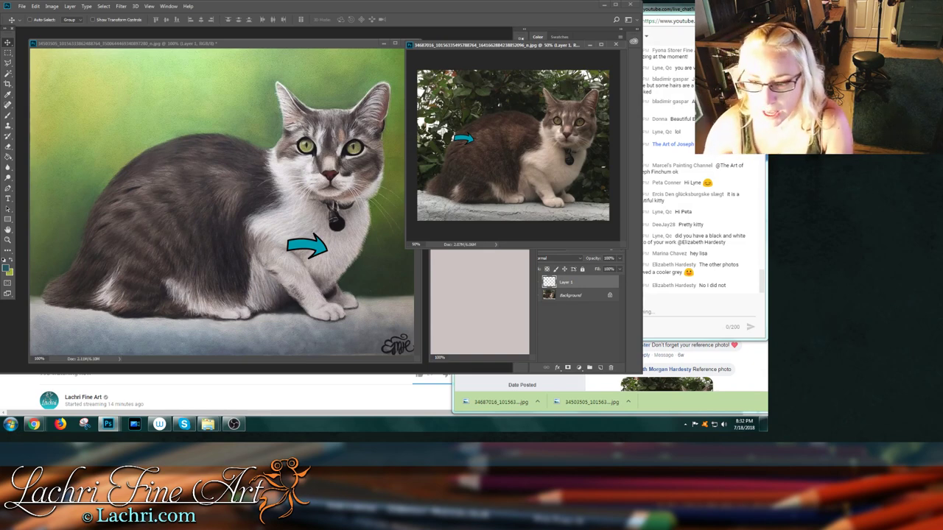
click(322, 222)
mouse_move(322, 223)
mouse_down()
mouse_move(264, 245)
mouse_move(221, 289)
mouse_move(236, 297)
mouse_move(193, 310)
mouse_up()
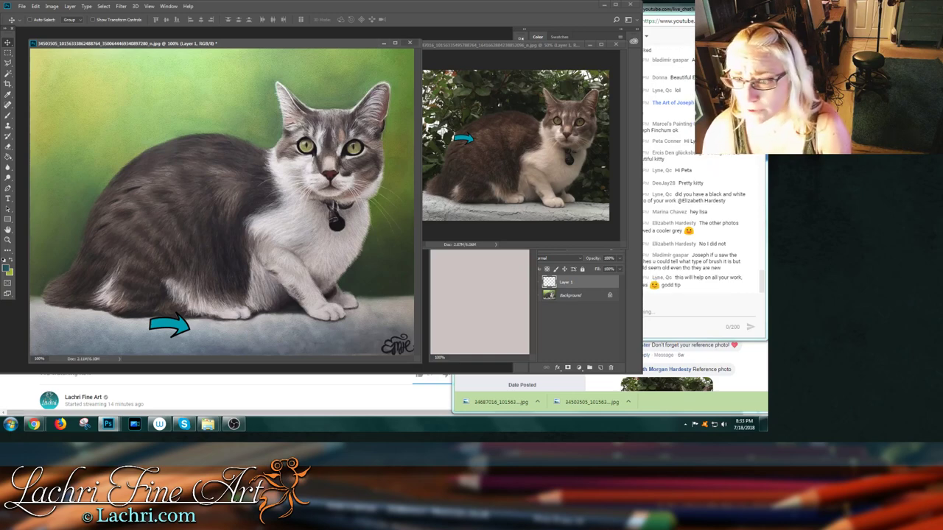
- Close the cat artwork and its reference photo without saving and switch to the Facebook group in Chrome
click(409, 42)
click(371, 164)
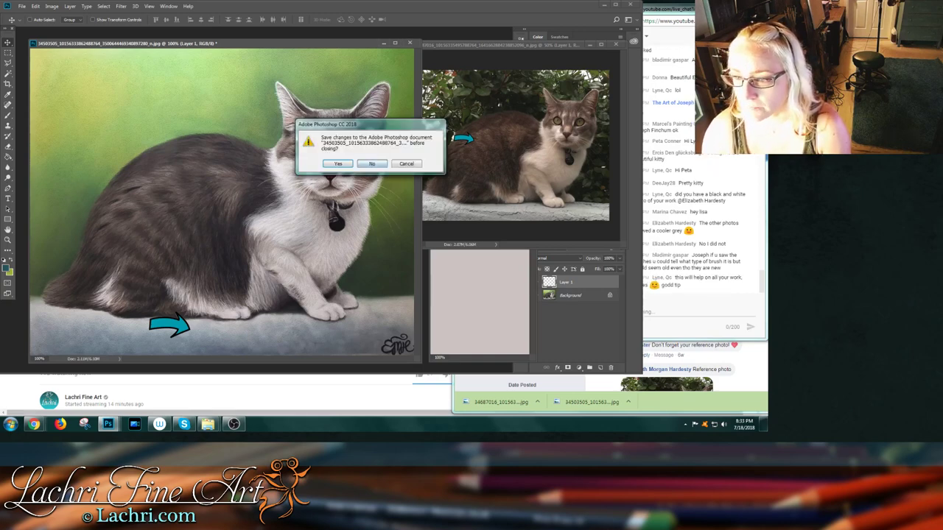
click(616, 44)
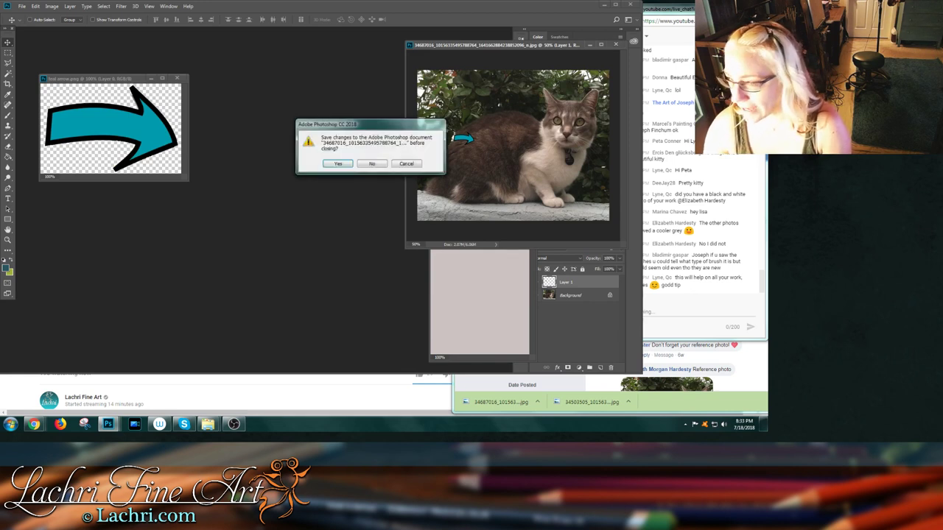
click(372, 163)
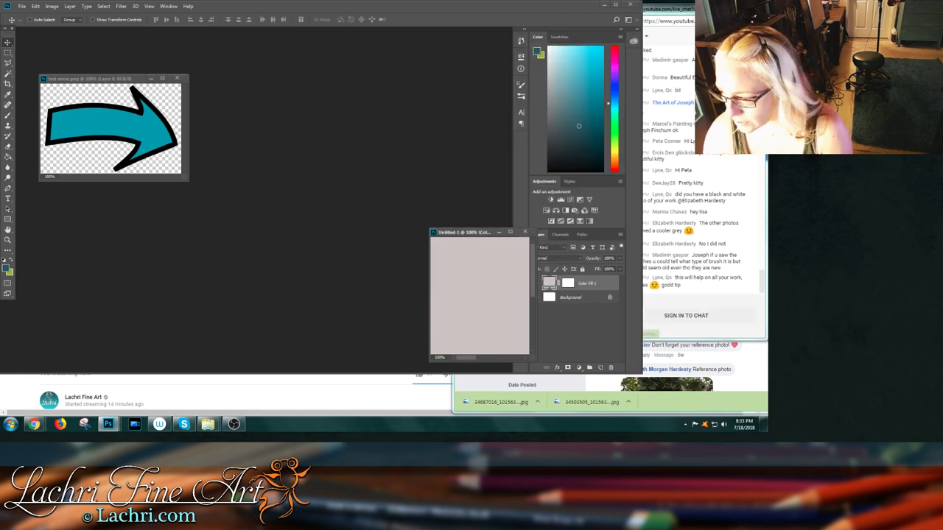
key(alt+Tab)
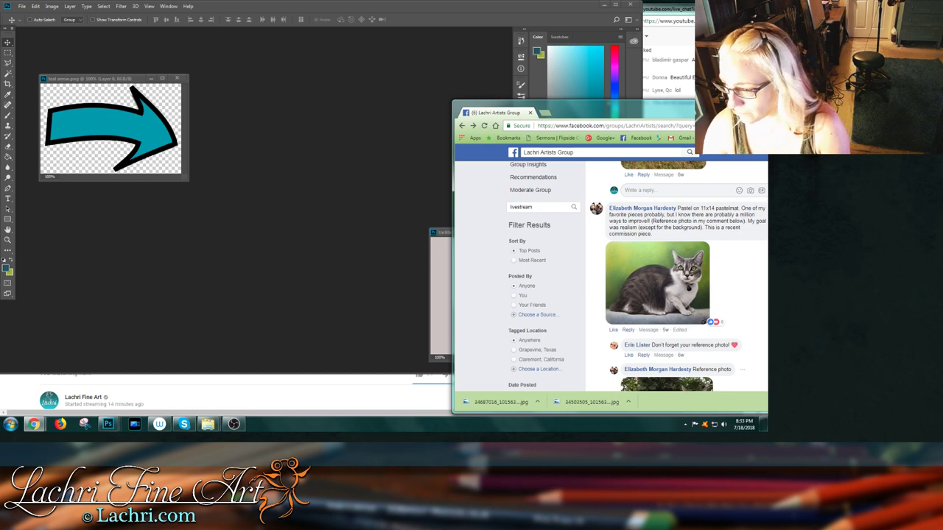
- Find the colored pencil horse artwork in the group's livestream posts and save its full-size image to the crit livestream folder
scroll(611, 276, down, 5)
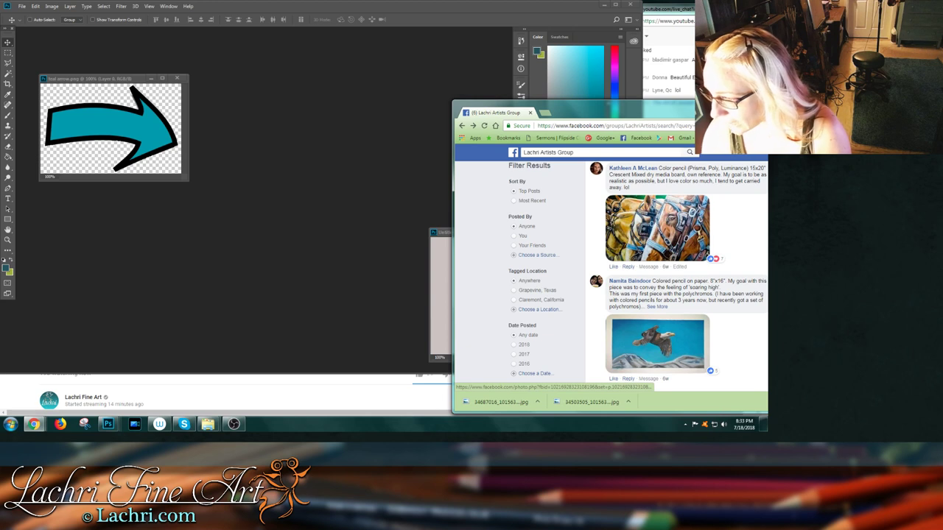
scroll(656, 276, up, 1)
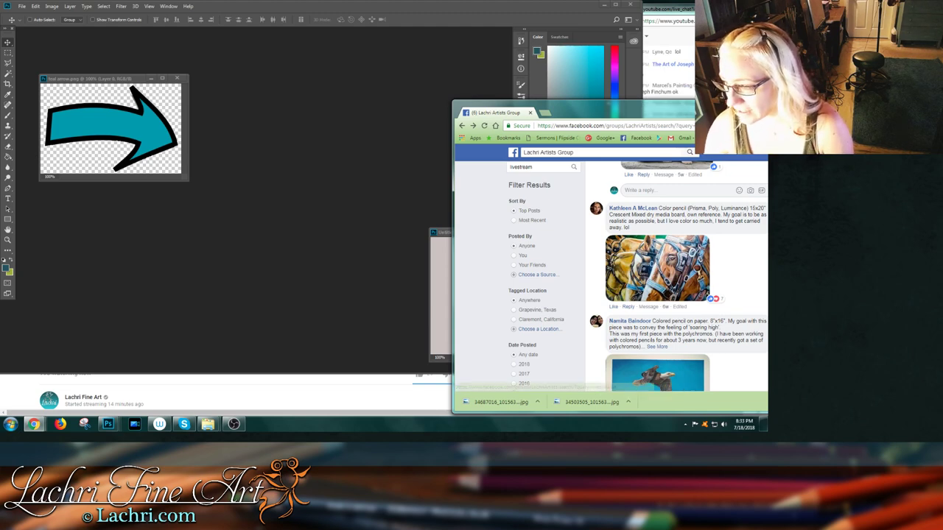
click(676, 265)
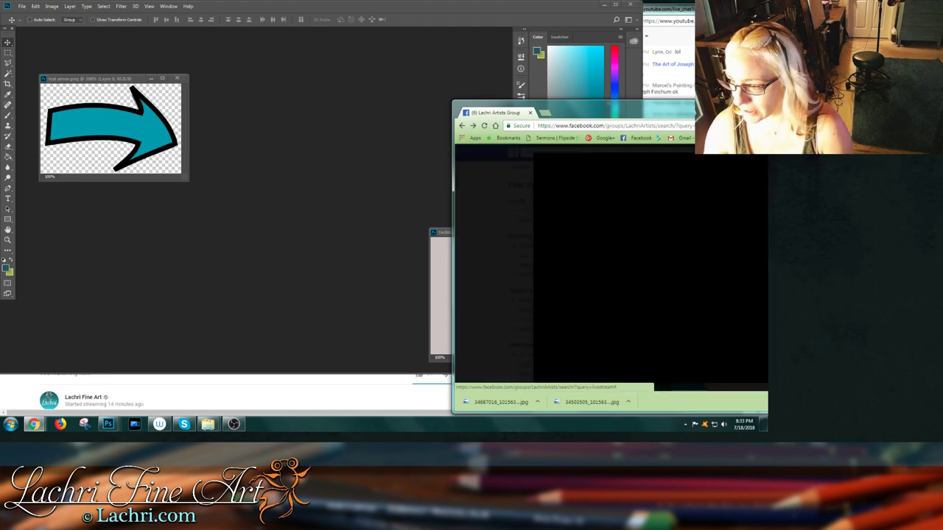
right_click(632, 237)
click(656, 250)
click(698, 403)
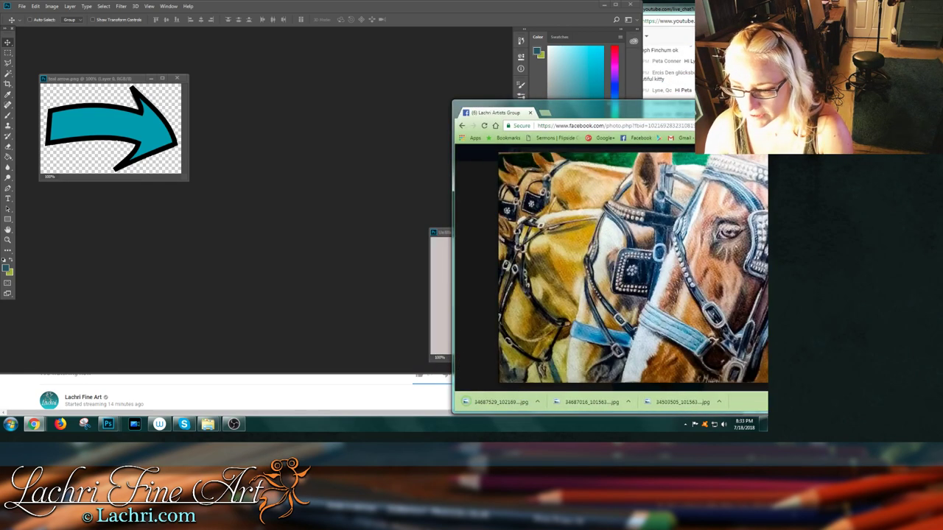
- Open the saved horse artwork from the crit livestream folder in Photoshop and float it in its own window
mouse_move(209, 426)
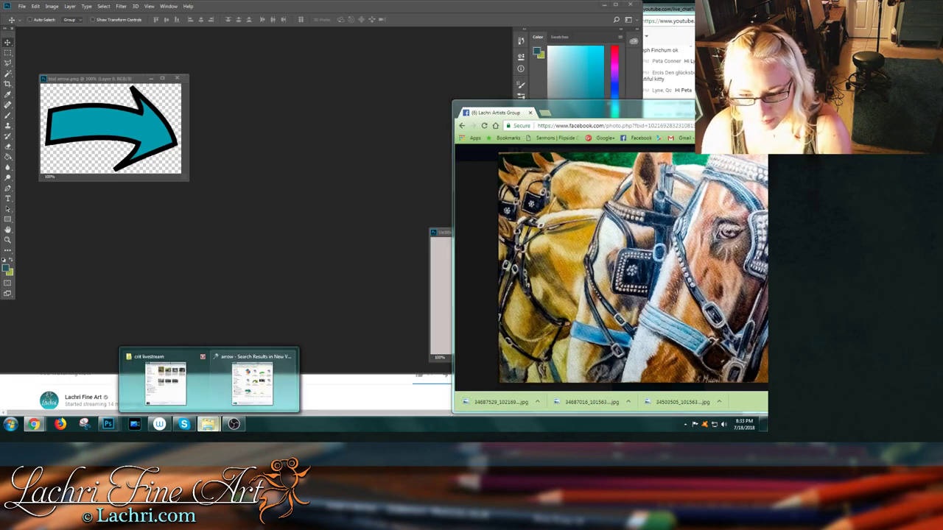
click(252, 378)
drag(183, 181, 380, 181)
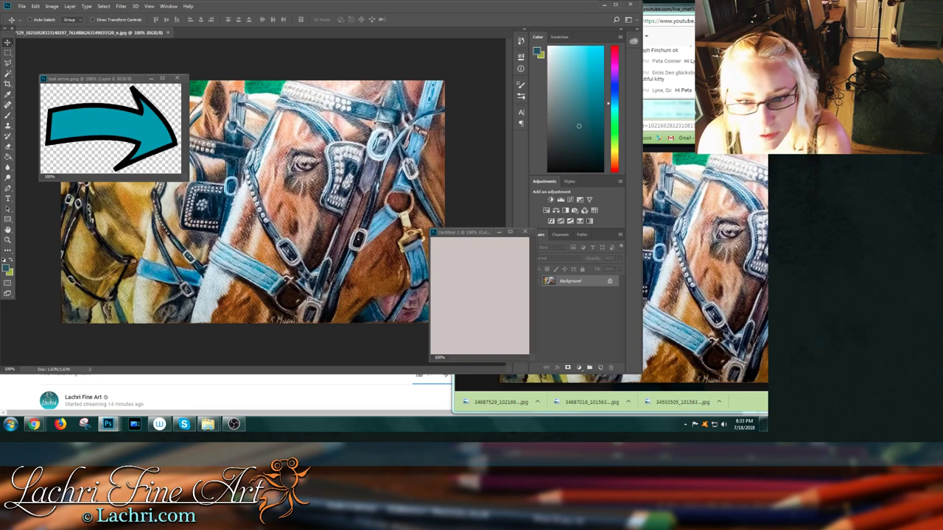
drag(88, 32, 94, 45)
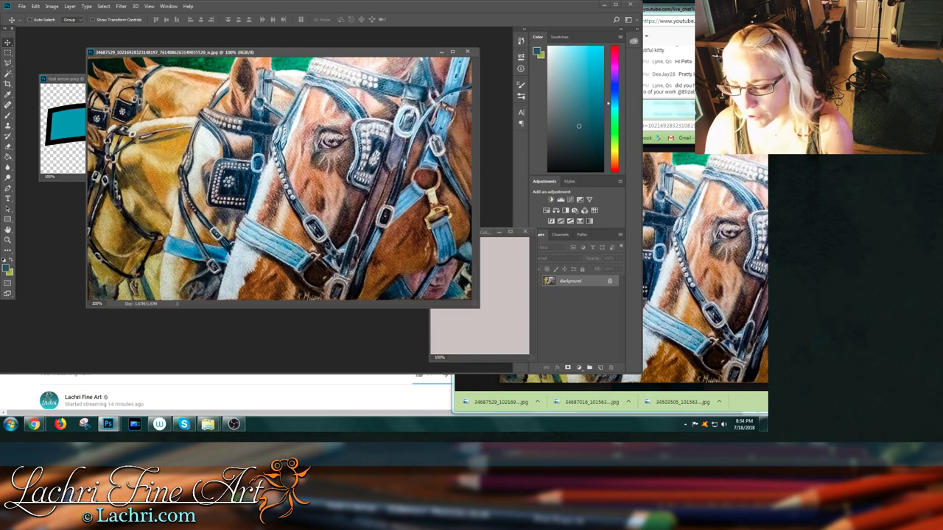
- Enlarge the horse artwork's window and copy in the arrow, scaled down, over the neck of the tan horse behind
drag(74, 118, 278, 216)
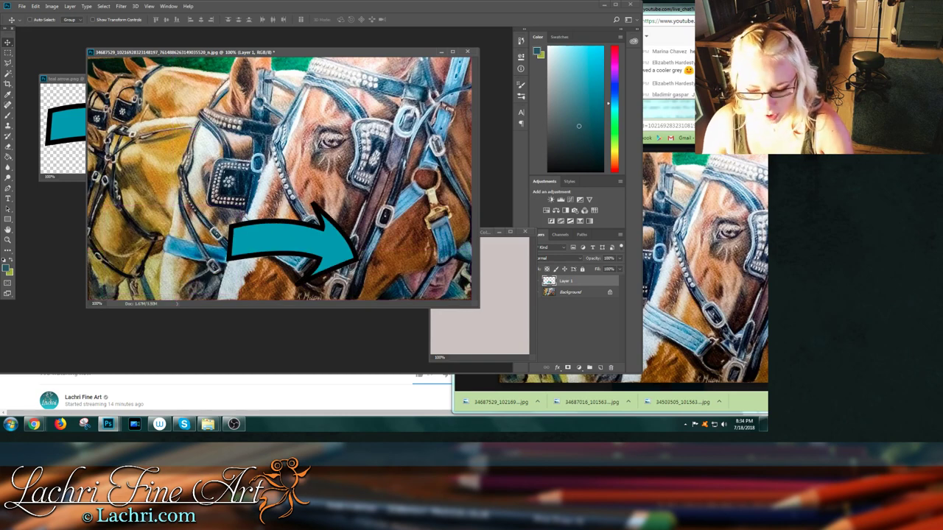
key(Delete)
drag(478, 307, 501, 332)
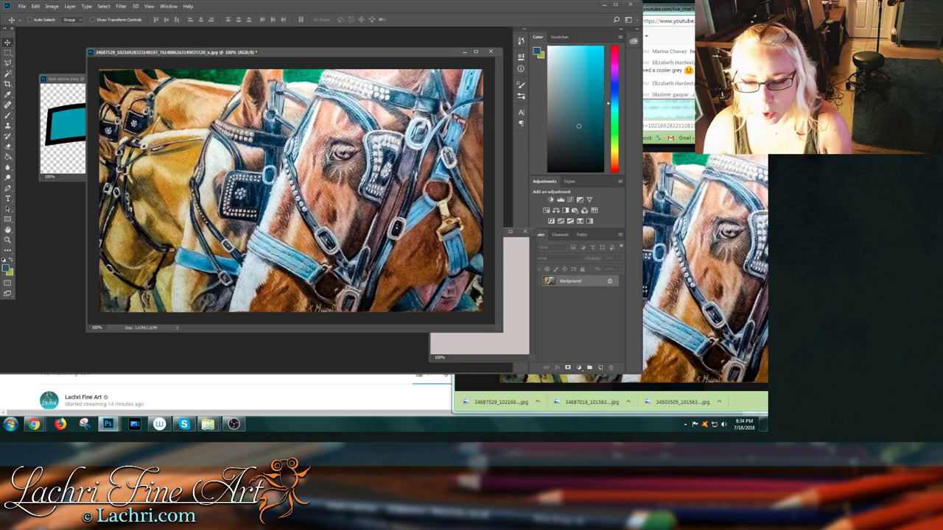
click(74, 111)
drag(77, 112, 152, 126)
key(ctrl+t)
key(Return)
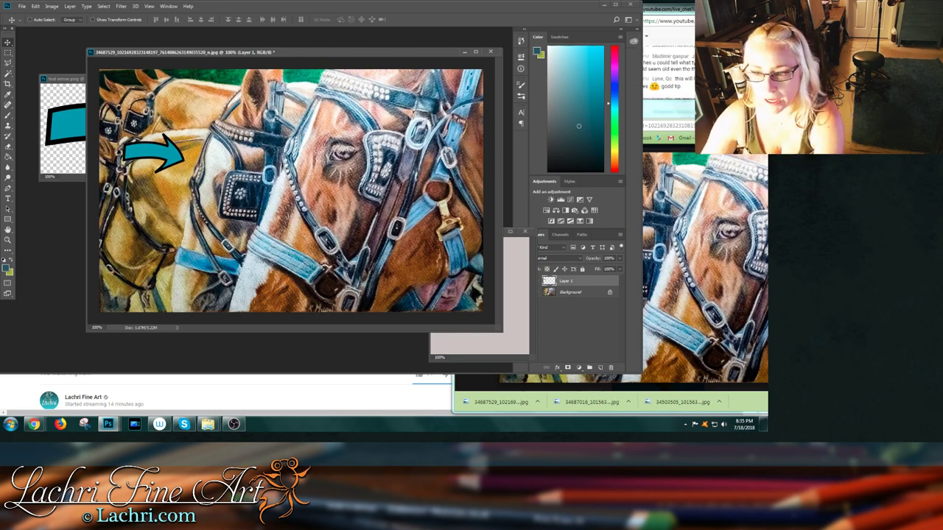
- Move the arrow onto the front horse's cheek below the eye, and close the horse artwork without saving
drag(159, 147, 366, 198)
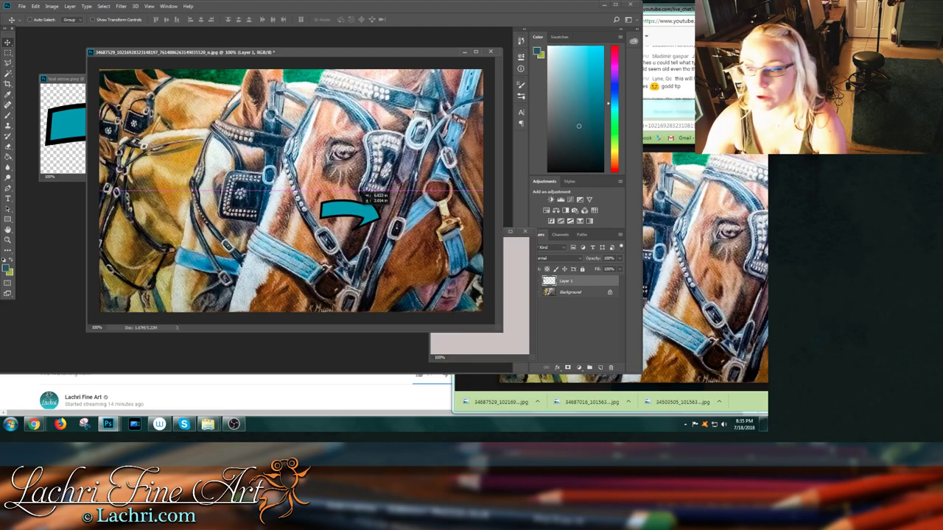
drag(365, 197, 339, 191)
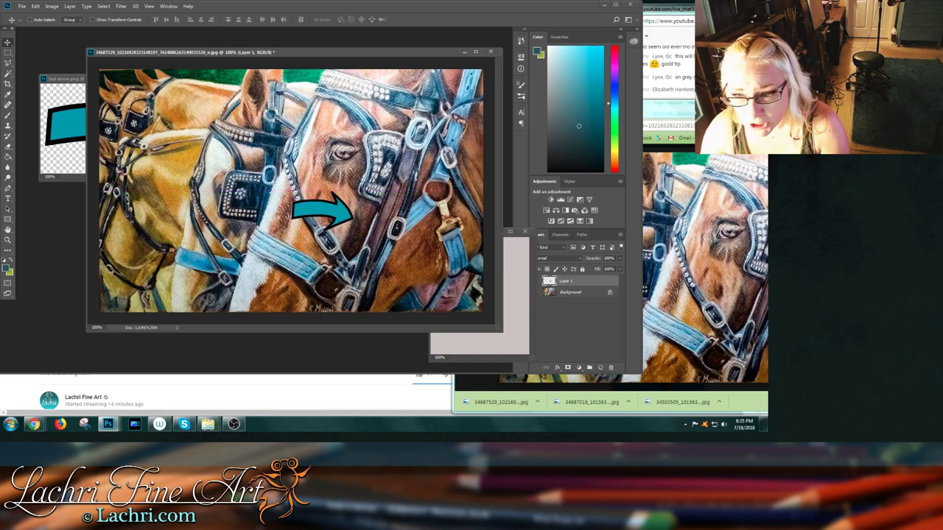
click(491, 51)
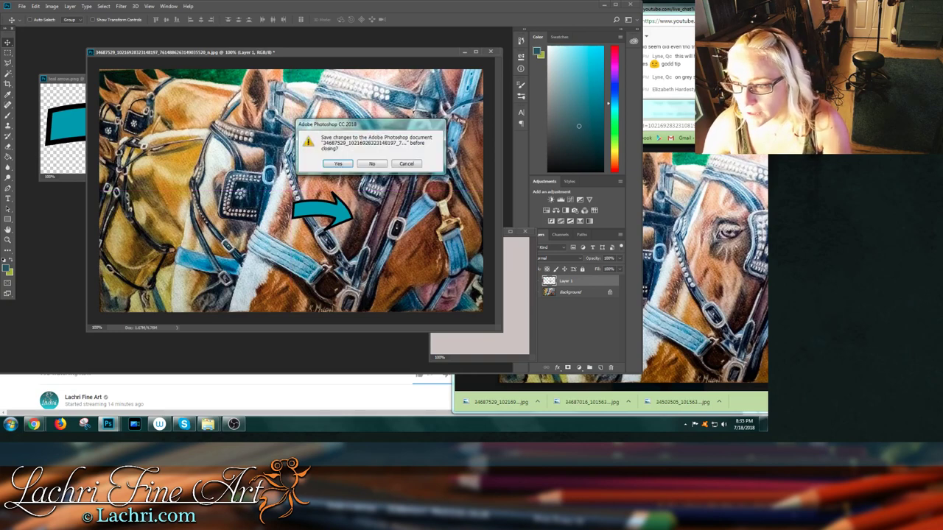
key(n)
- Switch to the Facebook group in Chrome, leave the horse photo and expand the full description of the eagle post
key(alt+Tab)
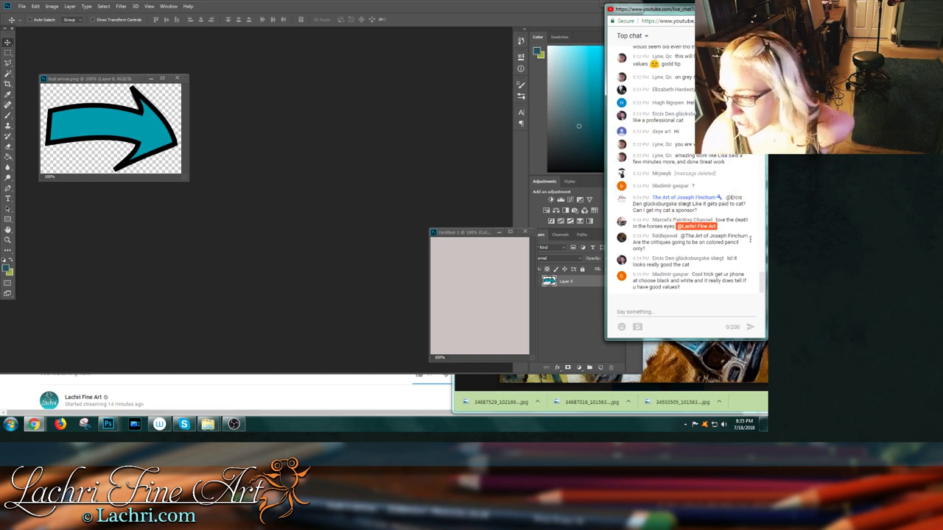
mouse_move(33, 424)
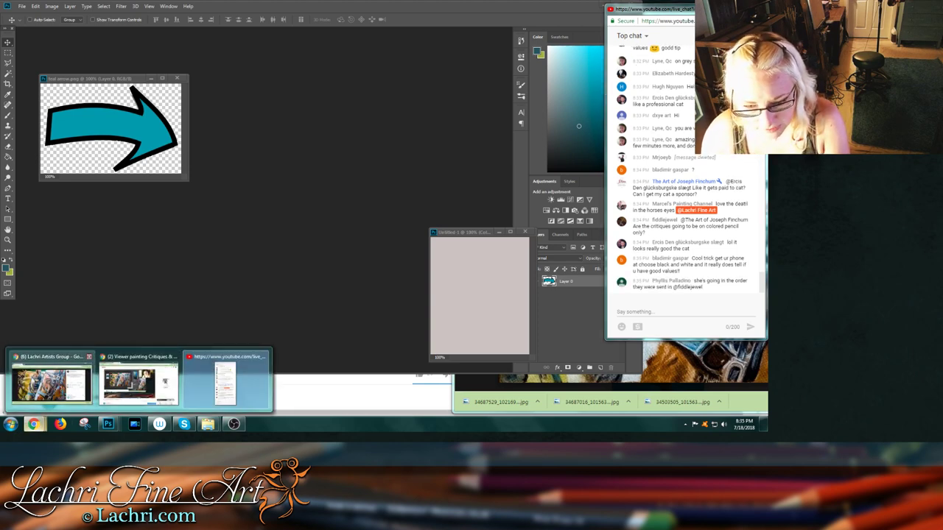
click(50, 379)
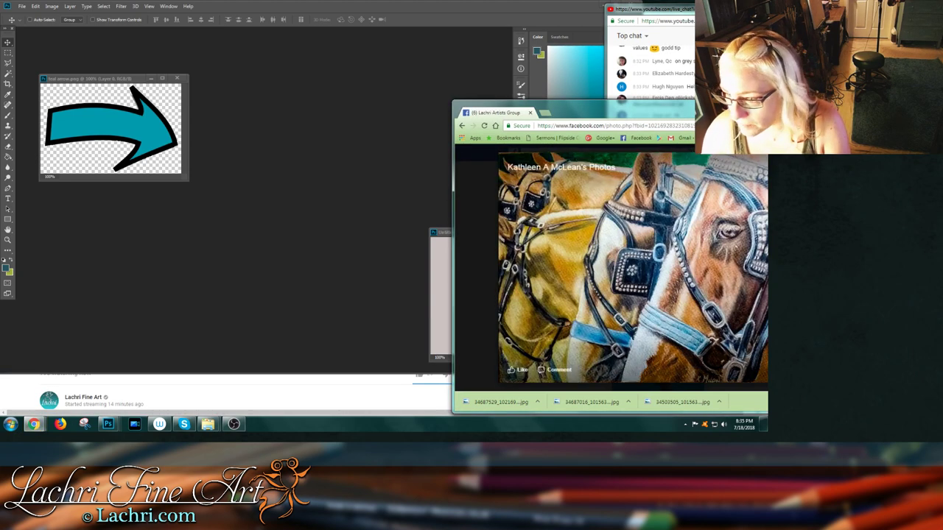
key(Escape)
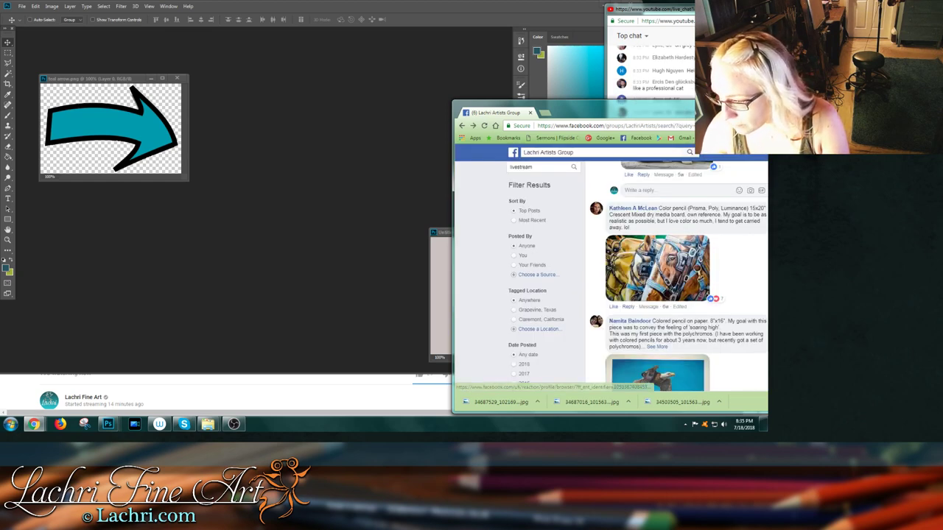
scroll(676, 276, down, 3)
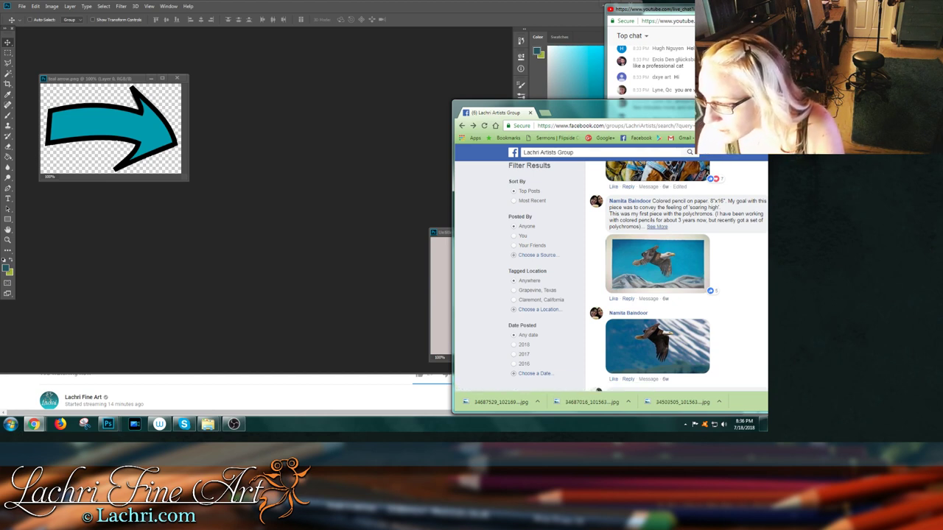
click(657, 227)
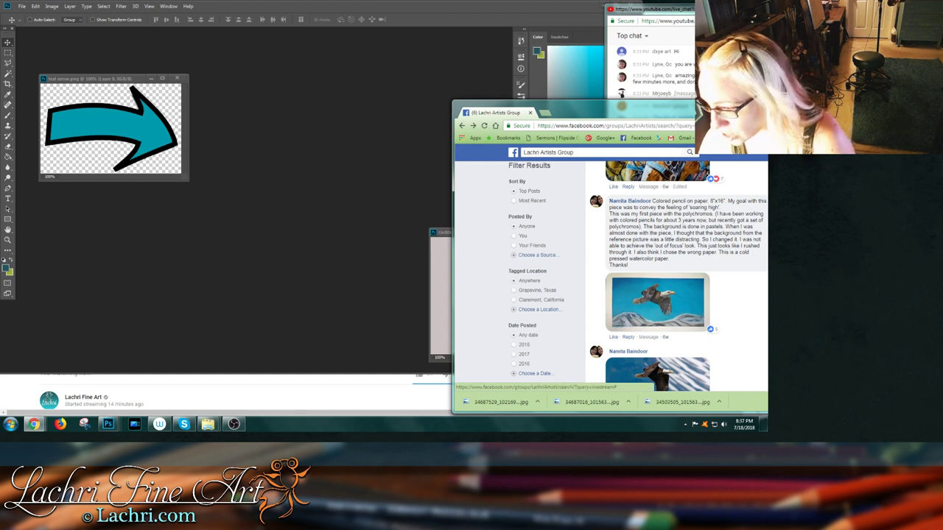
- Save the full-size eagle artwork image to the crit livestream folder and return to the post
click(655, 302)
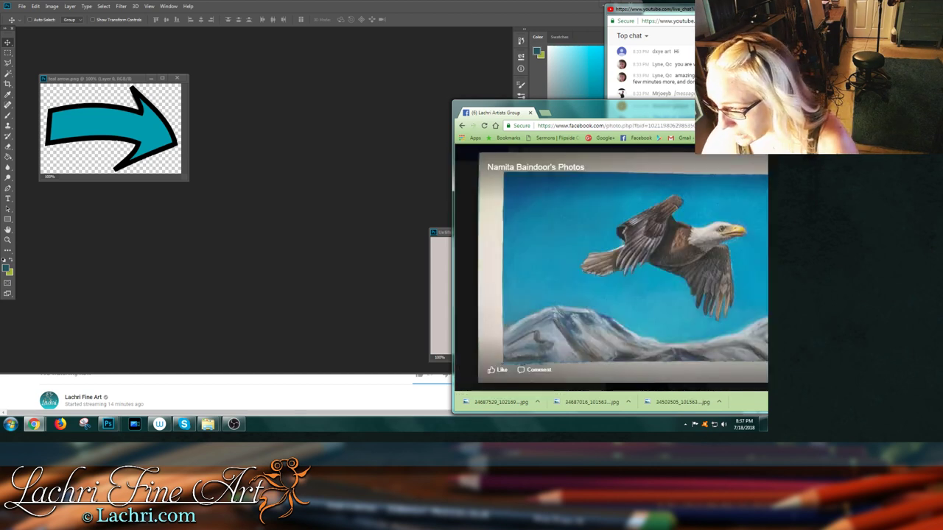
right_click(648, 248)
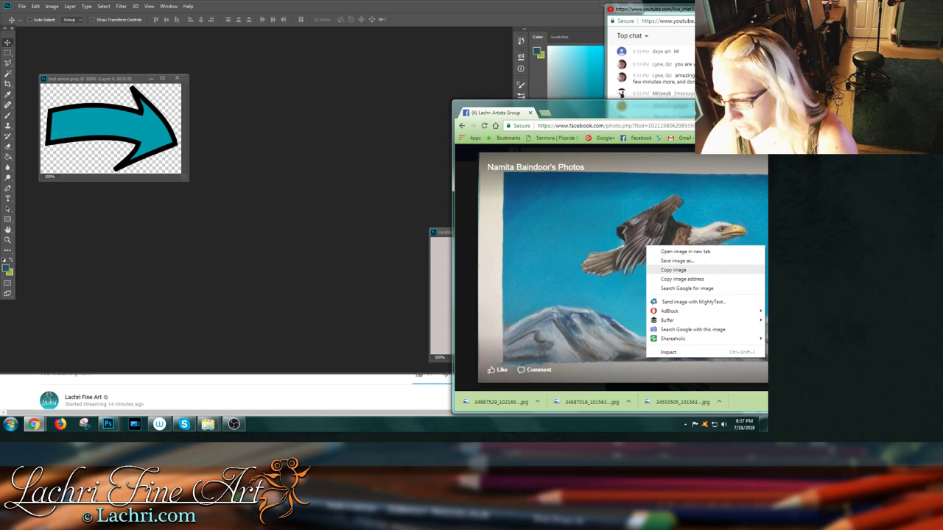
click(676, 261)
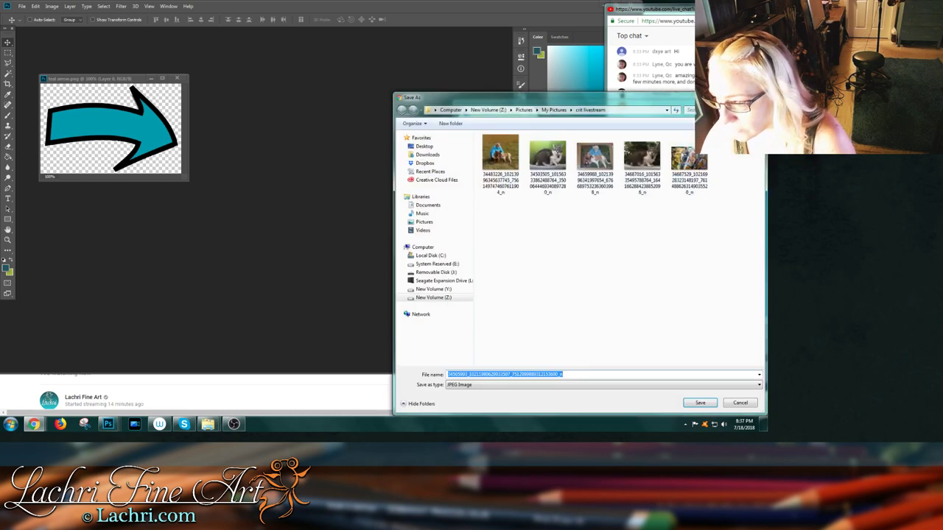
click(699, 402)
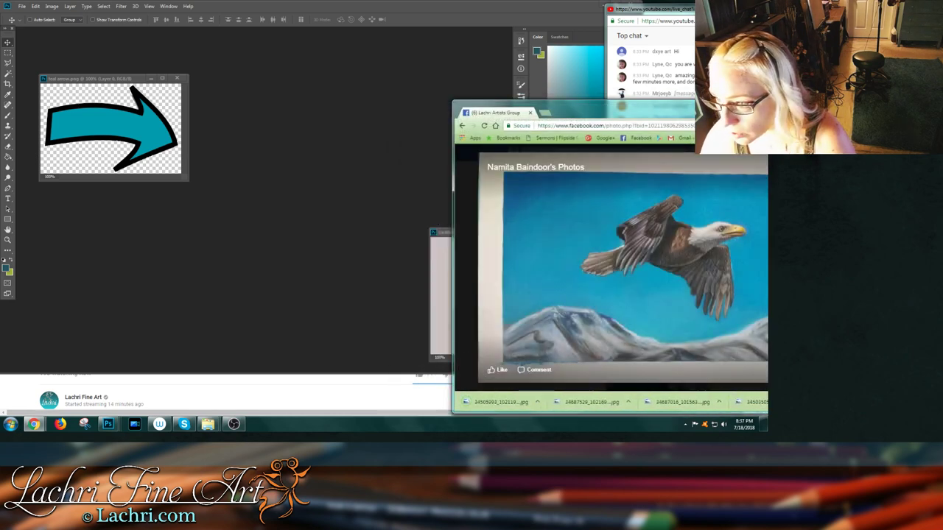
key(Escape)
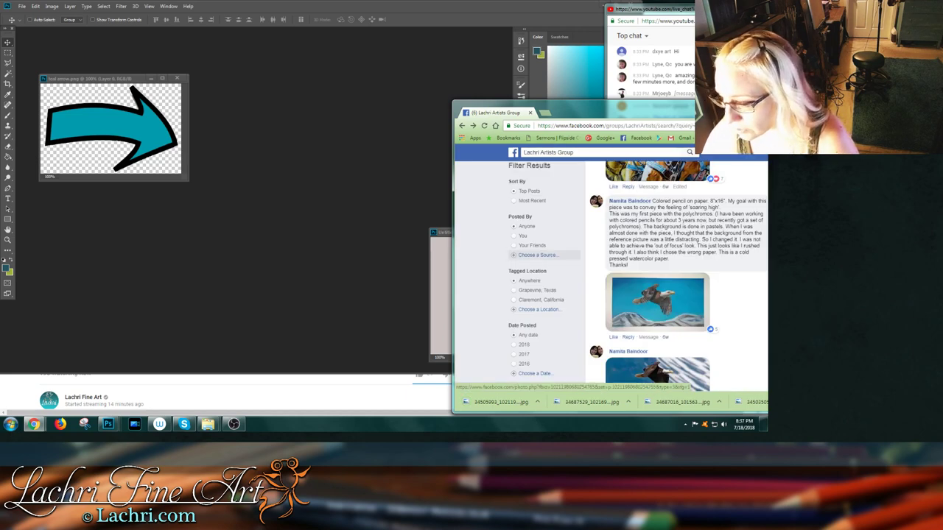
- Save the eagle reference photo from the comment below to the crit livestream folder and close the photo view
click(673, 263)
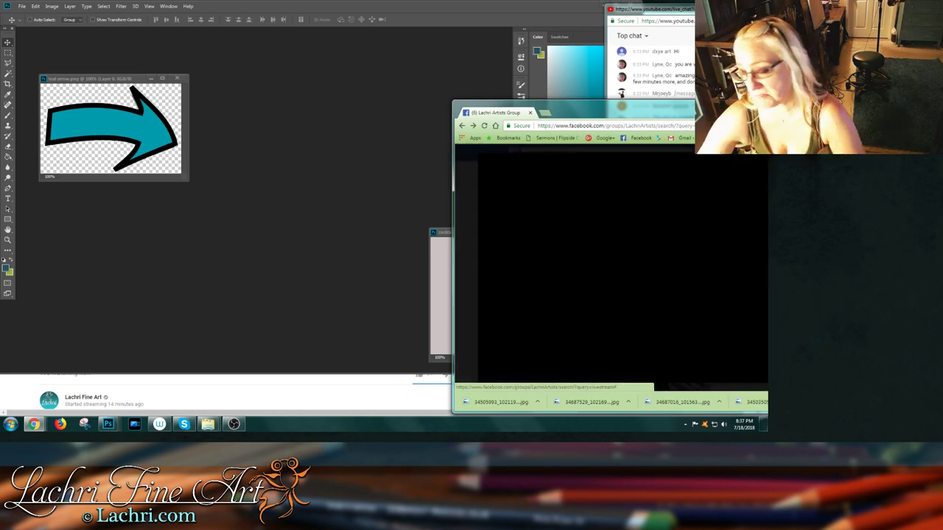
right_click(600, 212)
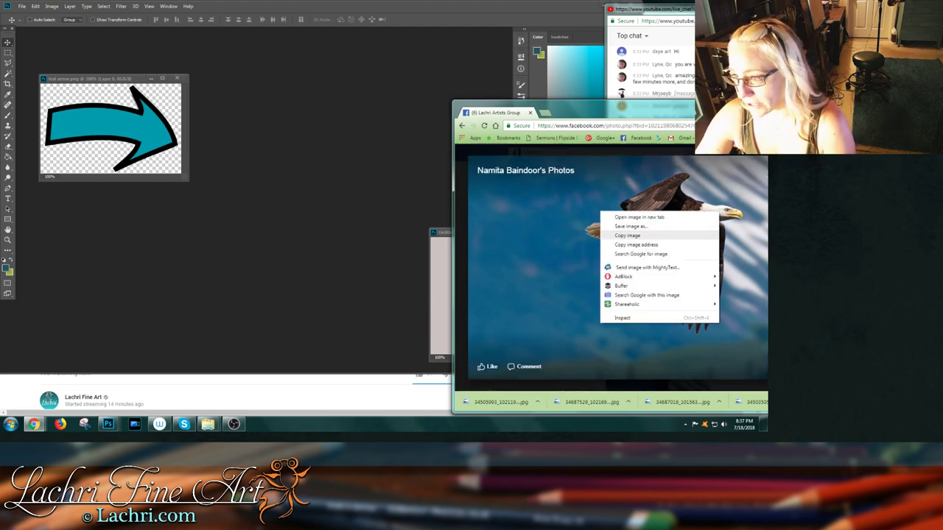
click(627, 226)
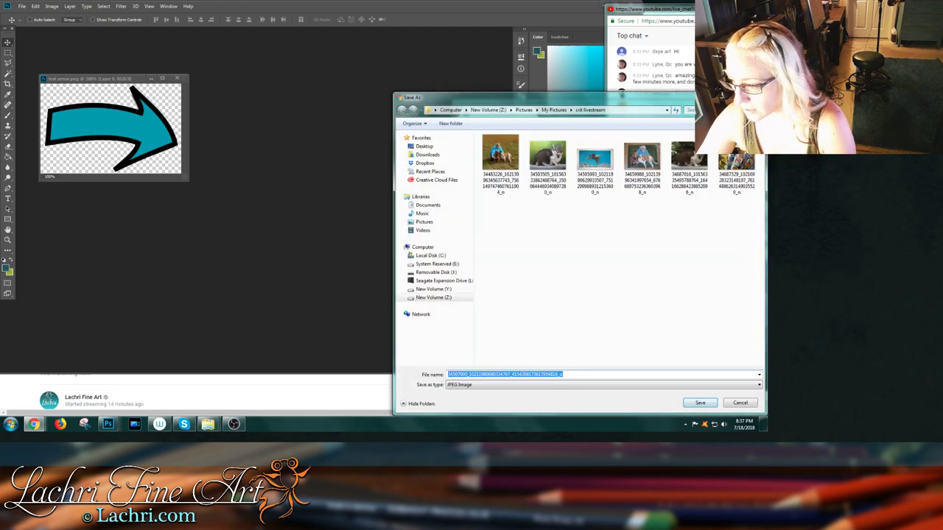
key(Return)
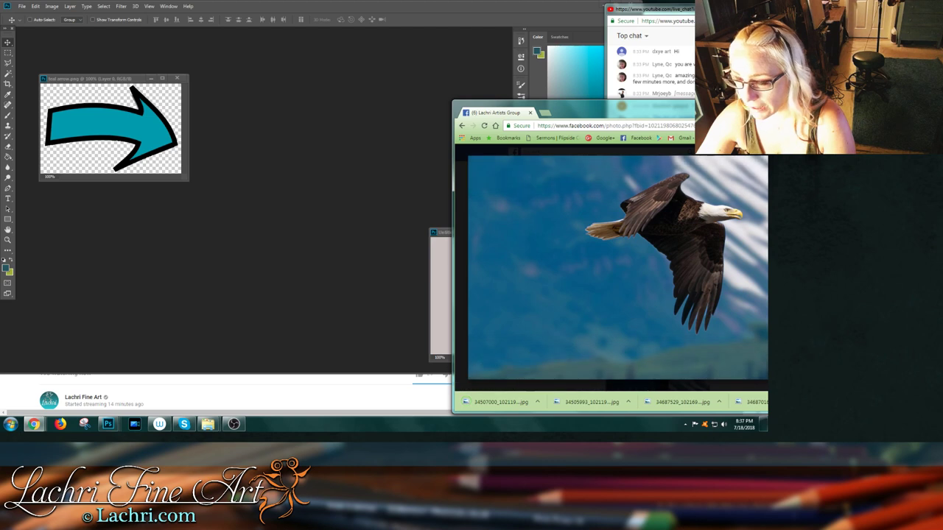
key(Escape)
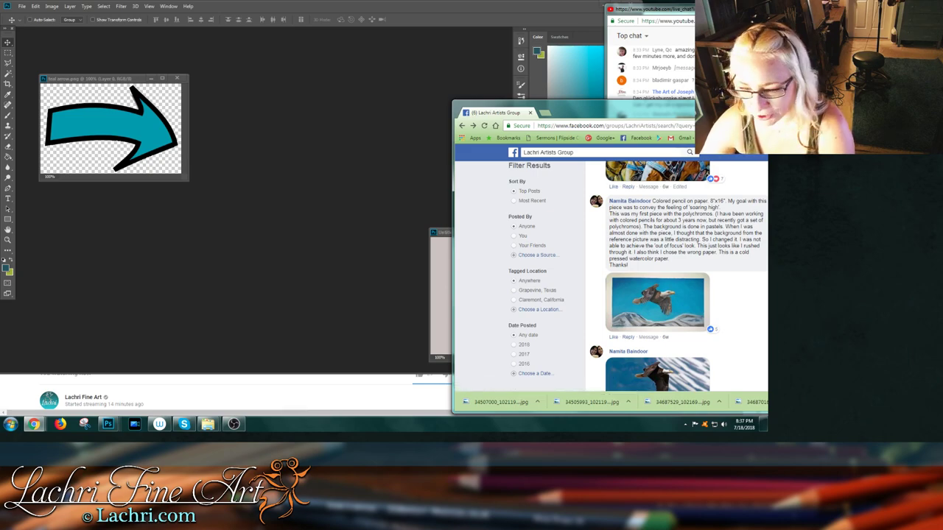
- Open the eagle artwork and its reference photo in Photoshop as floating windows, with the artwork overlapping in front of the reference
mouse_move(208, 425)
click(169, 383)
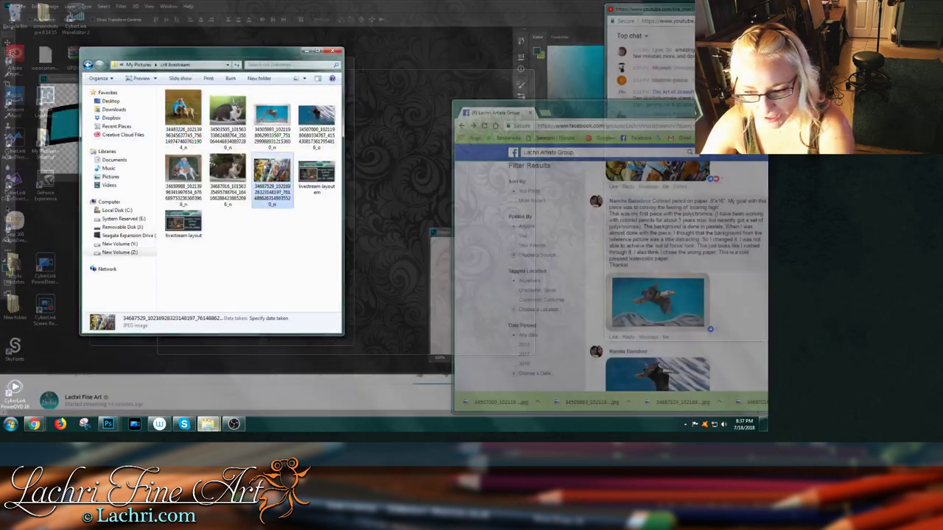
mouse_move(250, 380)
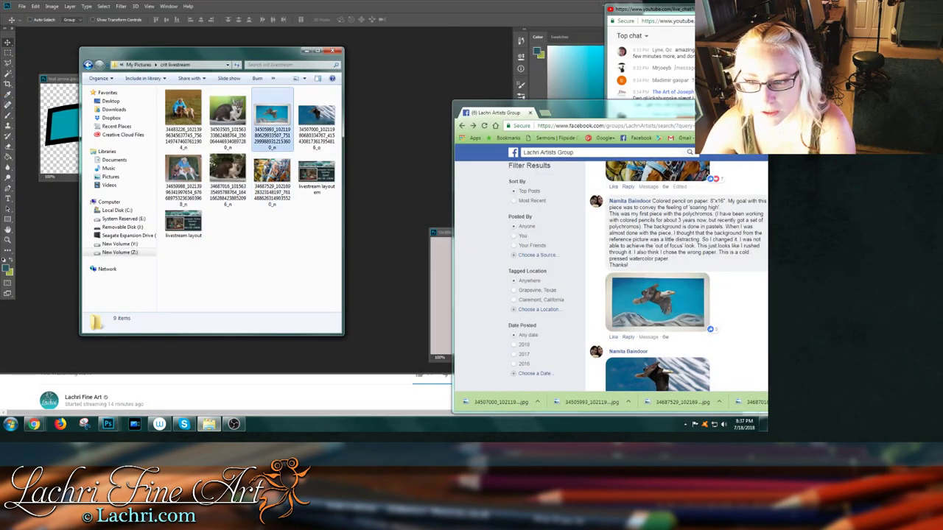
double_click(272, 118)
mouse_move(92, 33)
mouse_down()
mouse_move(98, 96)
mouse_move(214, 70)
mouse_move(266, 30)
mouse_move(427, 46)
mouse_move(253, 34)
mouse_move(262, 45)
mouse_up()
mouse_move(92, 32)
mouse_down()
mouse_move(95, 102)
mouse_move(140, 152)
mouse_move(121, 157)
mouse_up()
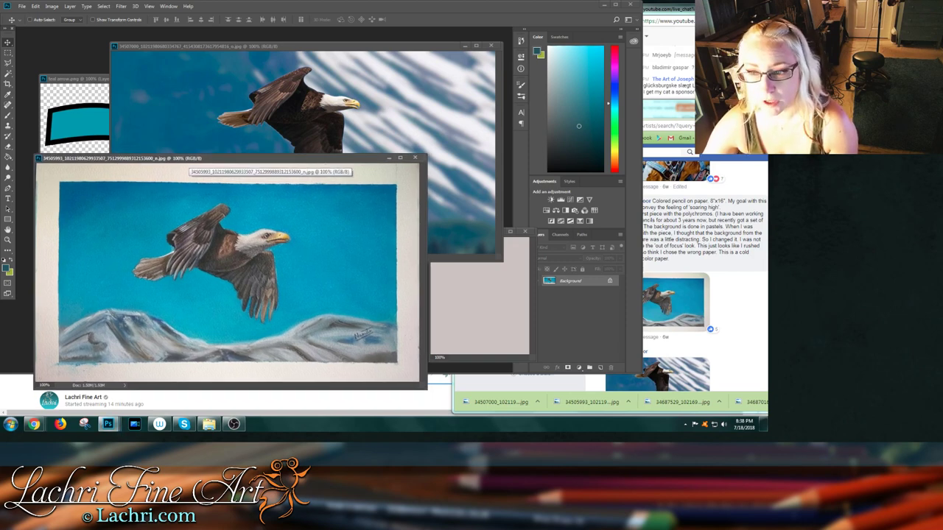
drag(190, 158, 192, 167)
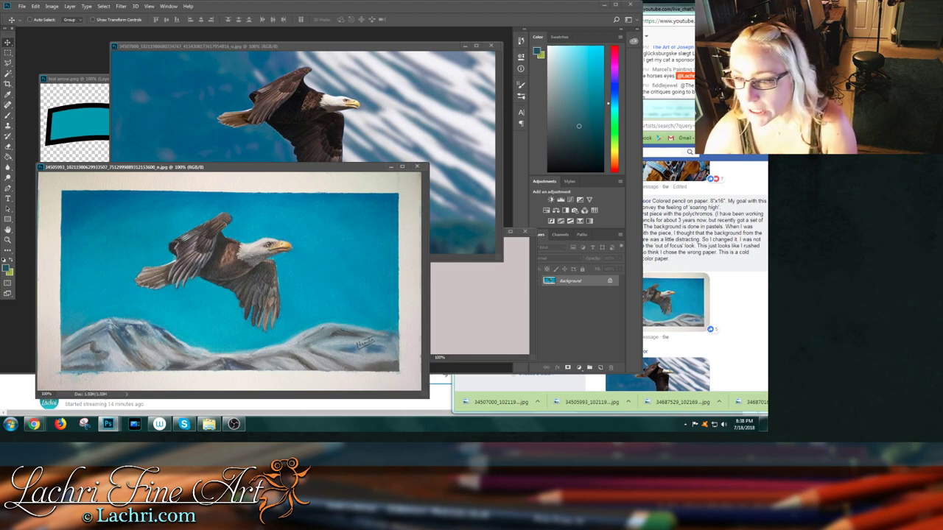
mouse_move(221, 167)
mouse_down()
mouse_move(404, 162)
mouse_move(397, 128)
mouse_move(338, 119)
mouse_up()
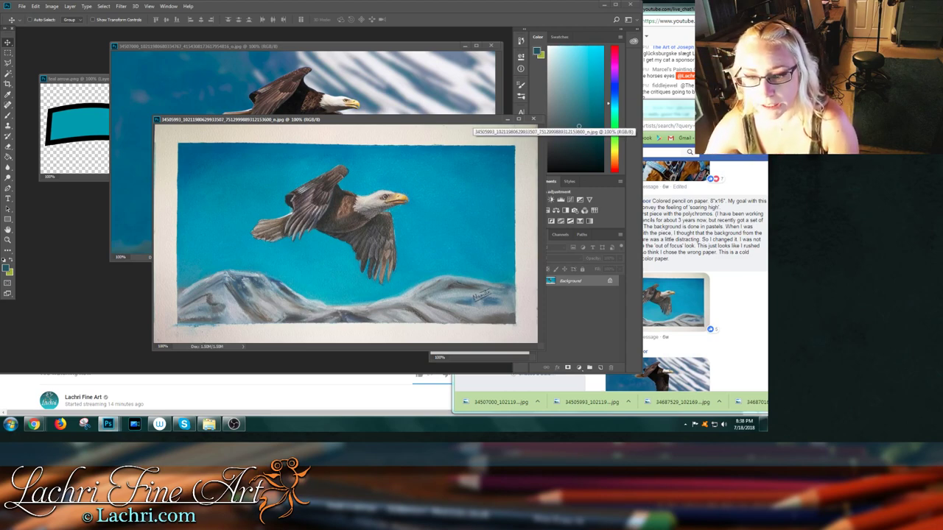
- Copy the teal arrow onto the eagle artwork and scale it down to a small arrow over the mountains
click(89, 126)
drag(96, 125, 229, 263)
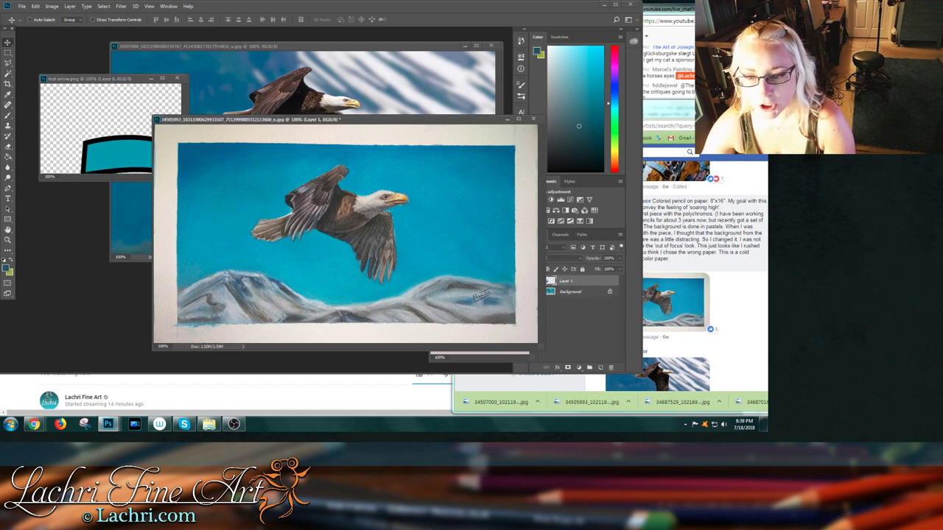
key(ctrl+t)
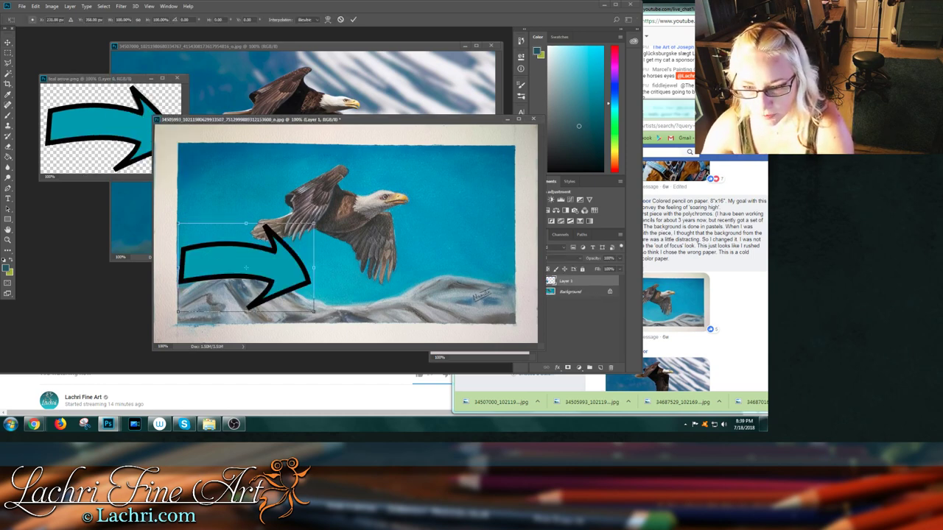
drag(177, 224, 247, 270)
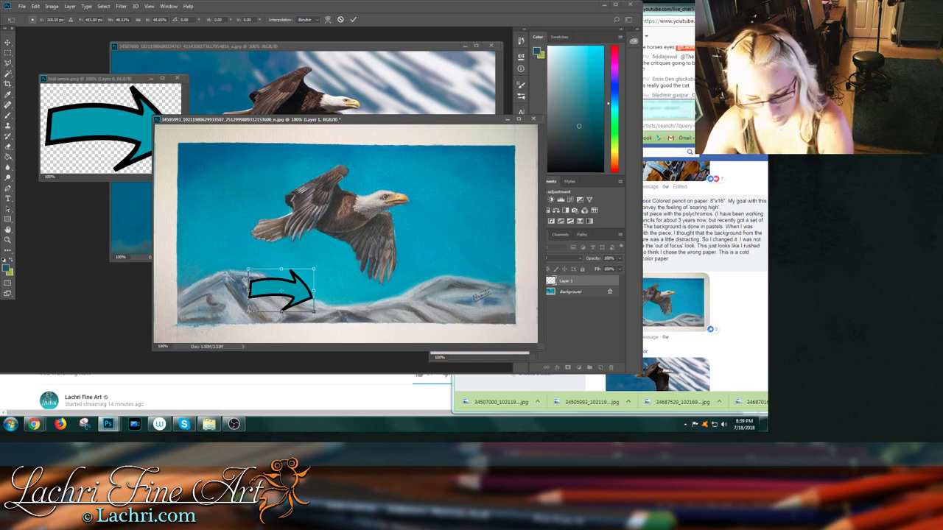
drag(247, 269, 290, 263)
key(Return)
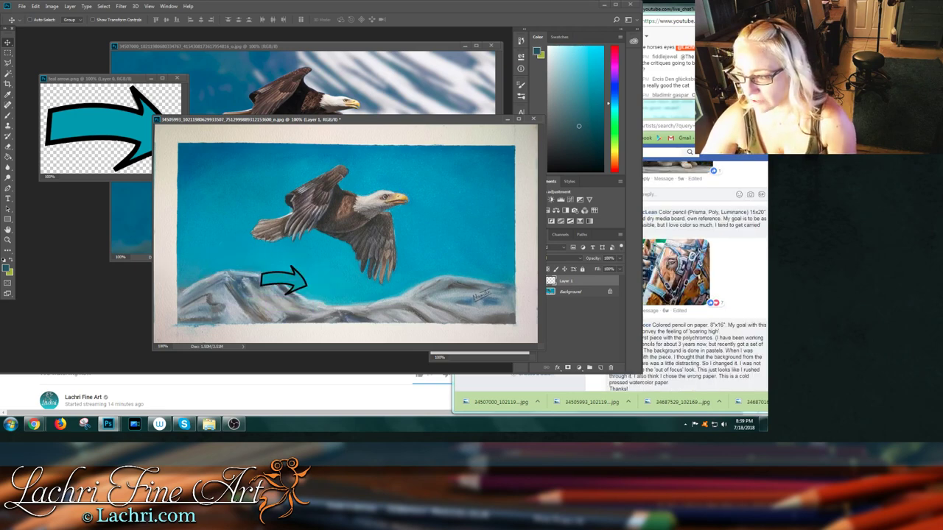
- Bring up the YouTube live chat to read the viewers' comments and return to Photoshop
key(alt+Tab)
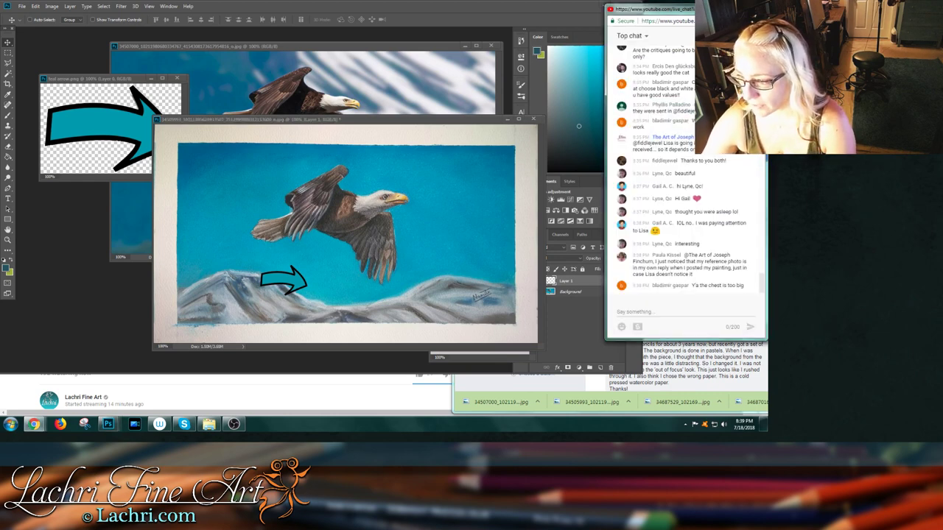
key(alt+Tab)
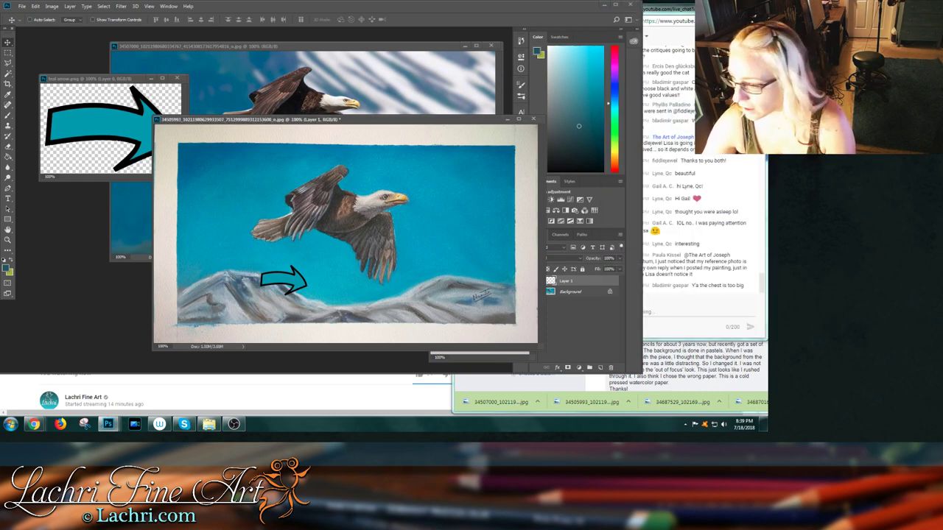
key(alt+Tab)
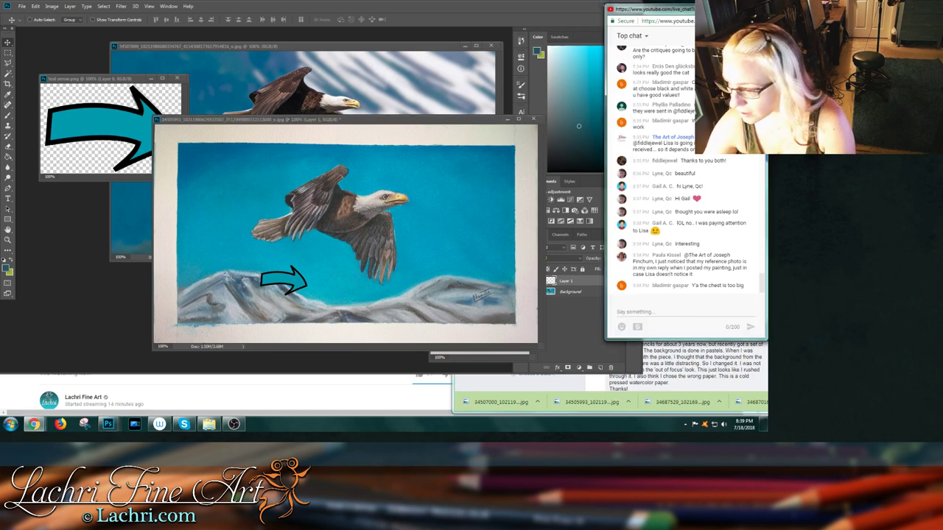
key(alt+Tab)
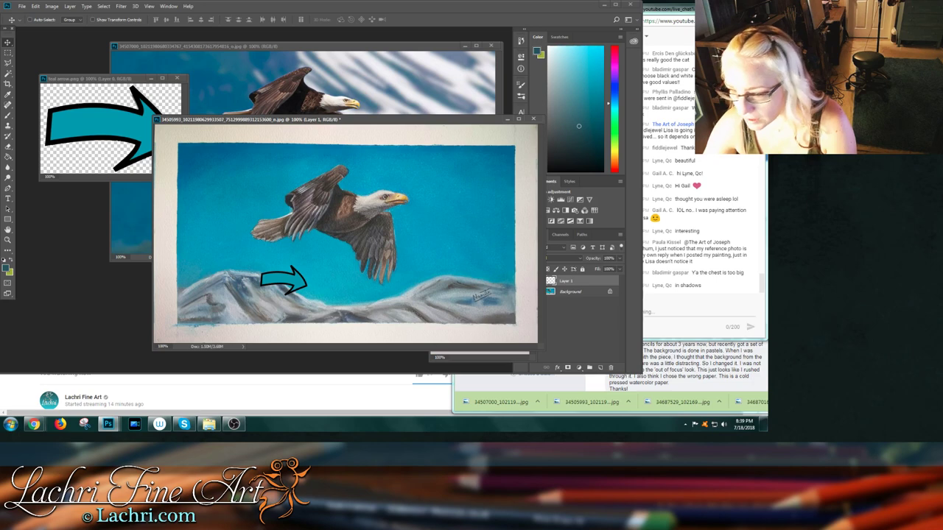
- Move the arrow onto the eagle's tail and rearrange the document windows so they no longer cover the layer list
drag(290, 278, 276, 227)
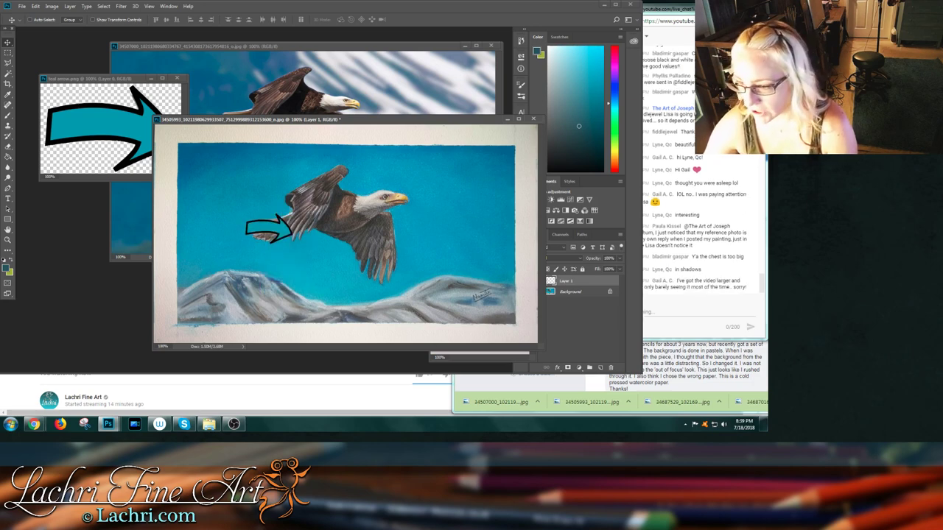
drag(344, 119, 278, 116)
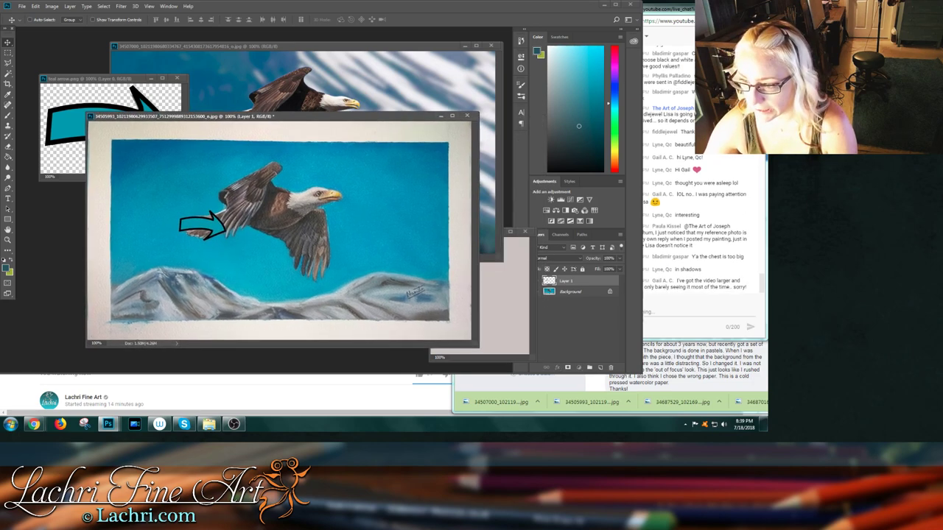
click(501, 295)
drag(470, 232, 400, 240)
click(430, 239)
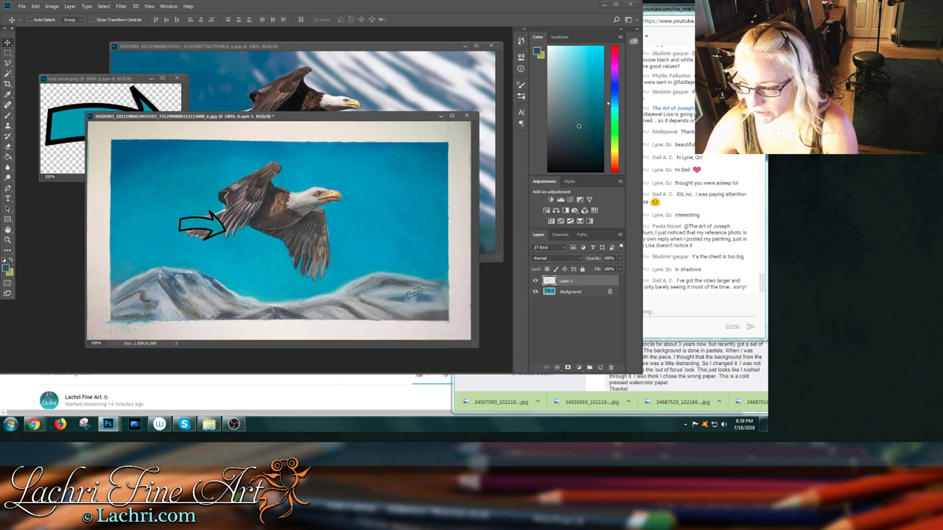
- Hide the arrow layer and set up the Brush tool with an enlarged Soft Round tip at 0% hardness
click(535, 280)
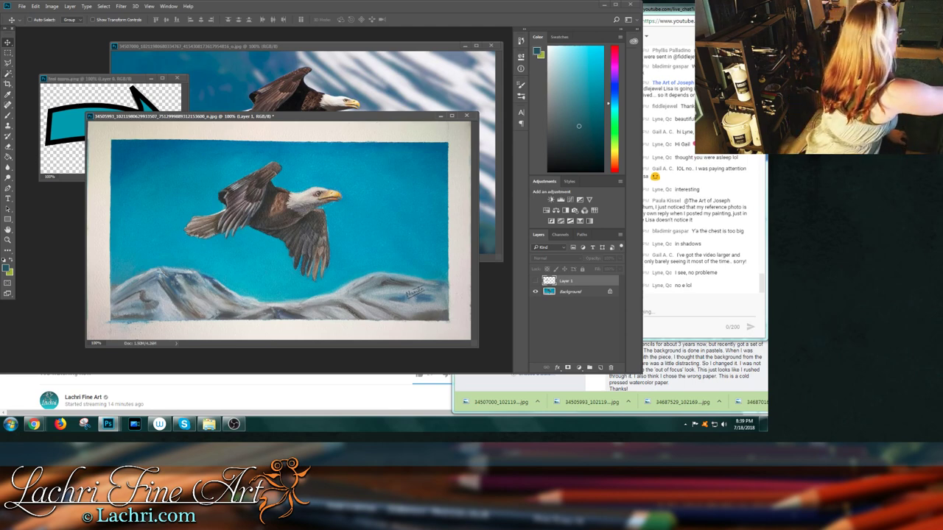
click(7, 116)
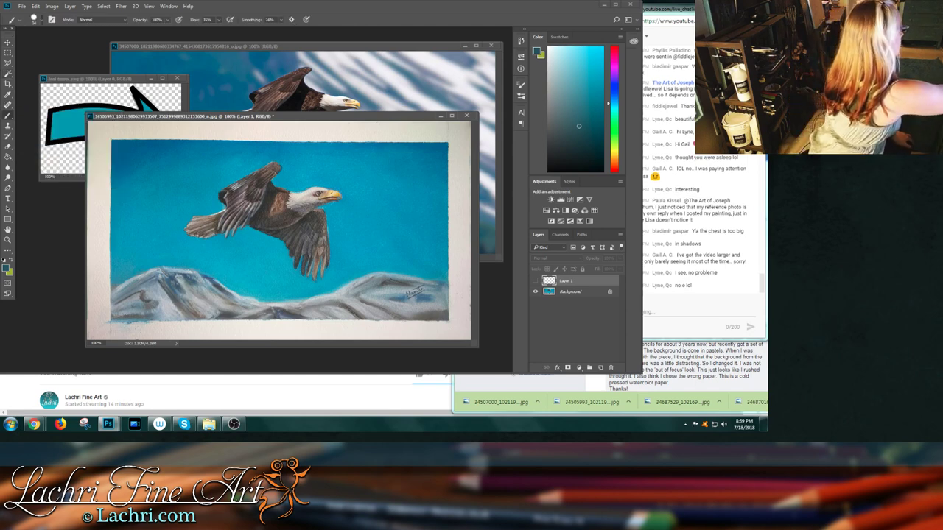
click(42, 20)
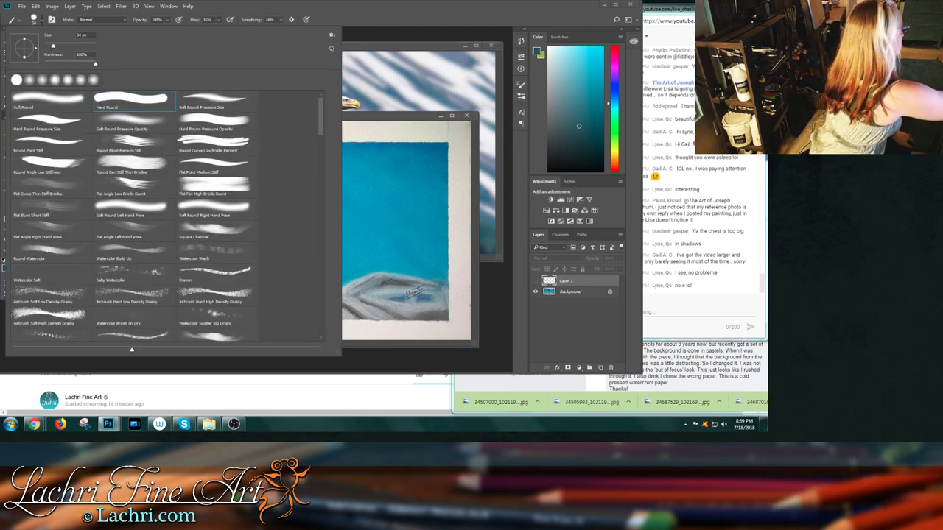
click(51, 101)
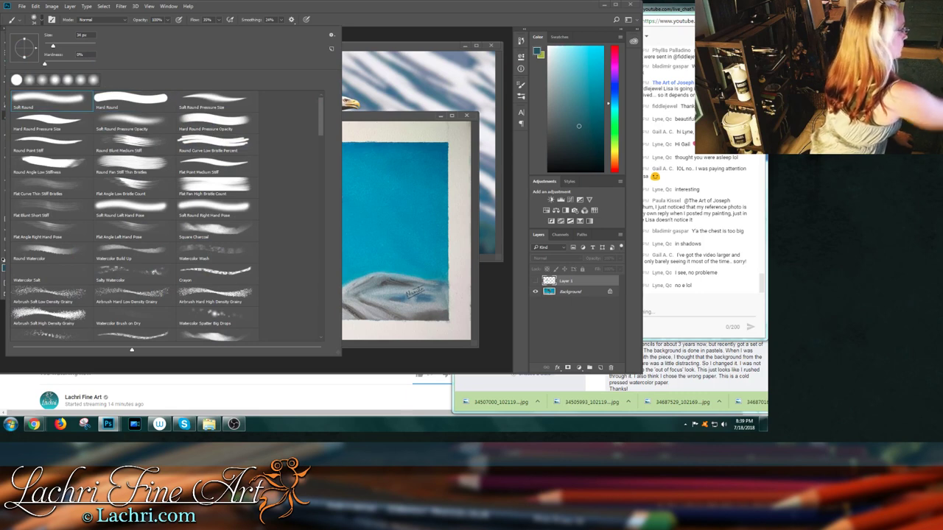
drag(53, 45, 68, 46)
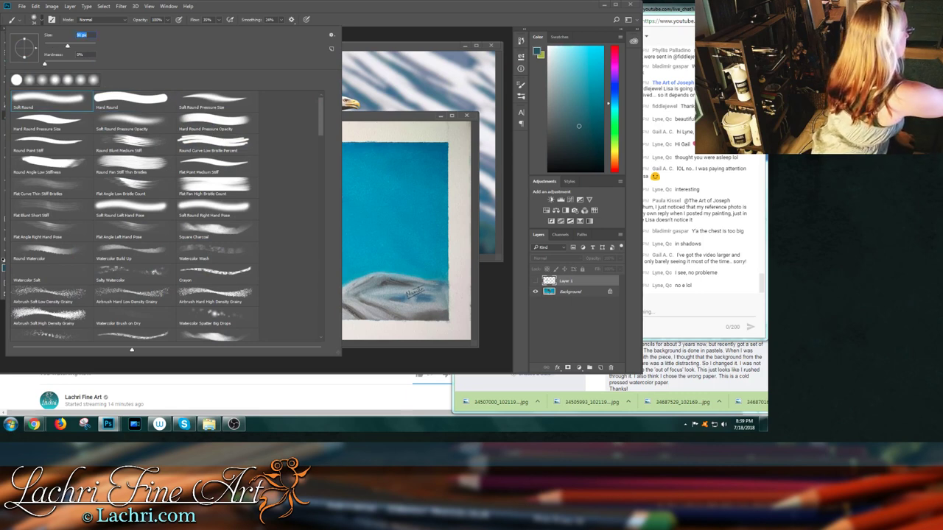
key(bracketleft)
key(bracketleft)
key(Return)
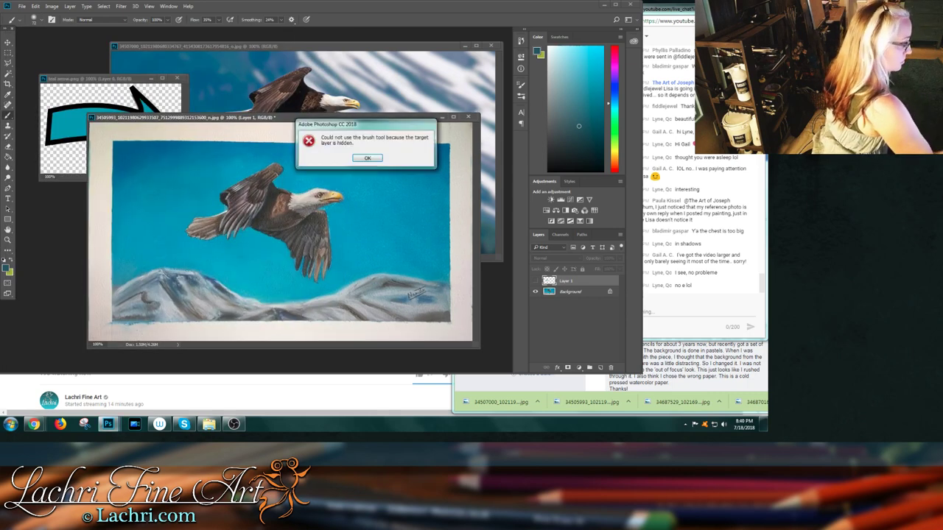
key(Return)
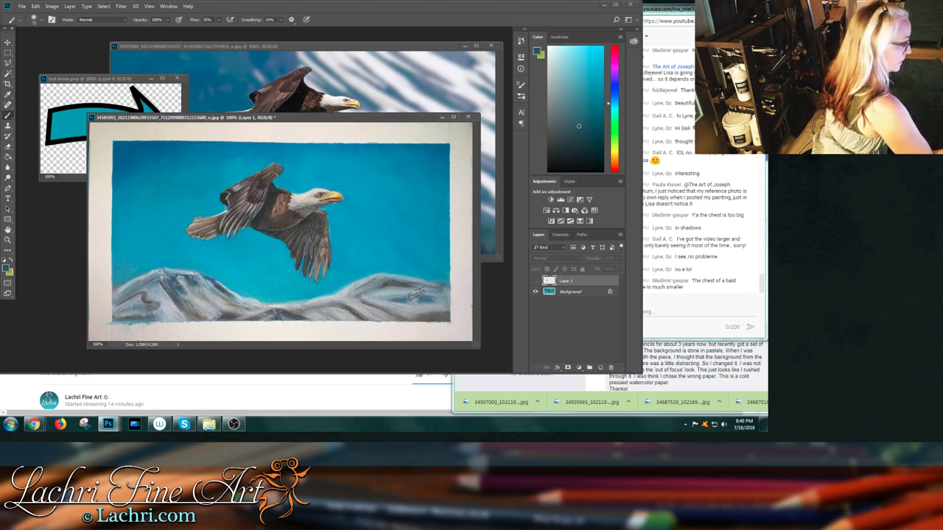
- Sample the sky blue 139bc1 from the eagle artwork's background as the foreground color and return to the Brush tool
click(570, 292)
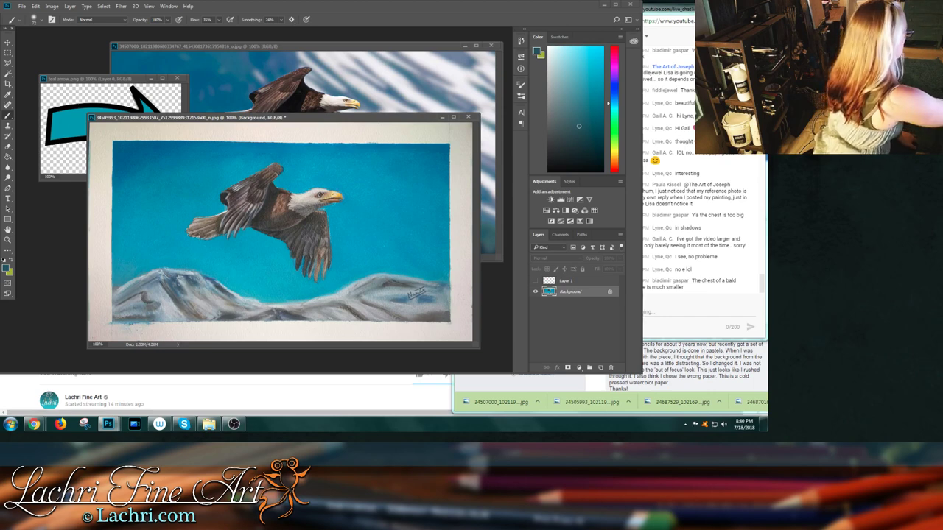
key(i)
click(7, 271)
click(265, 250)
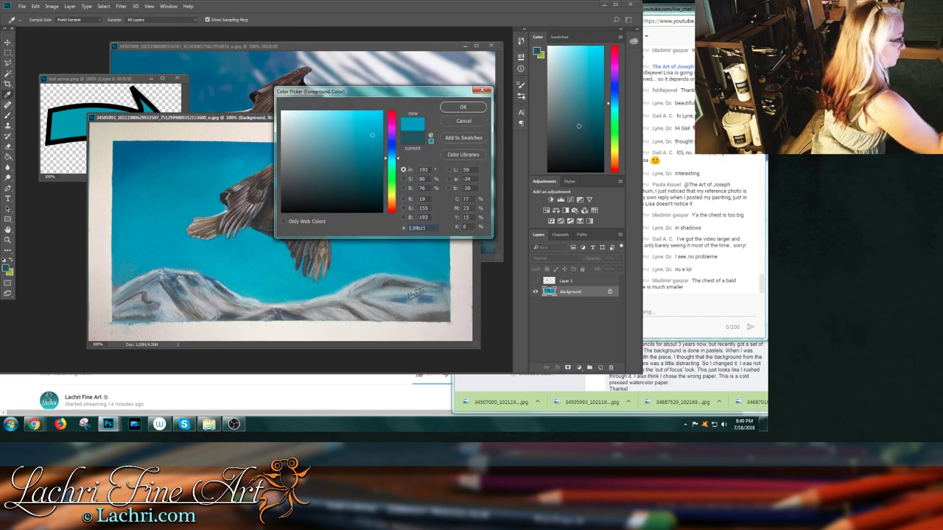
key(Return)
key(b)
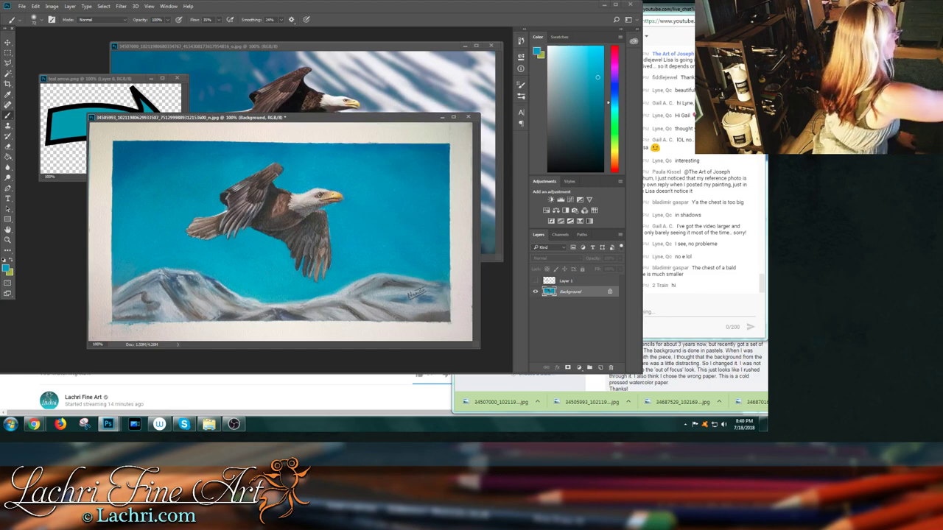
- Add a new empty layer with default settings directly above the artwork's Background layer
click(69, 6)
mouse_move(104, 6)
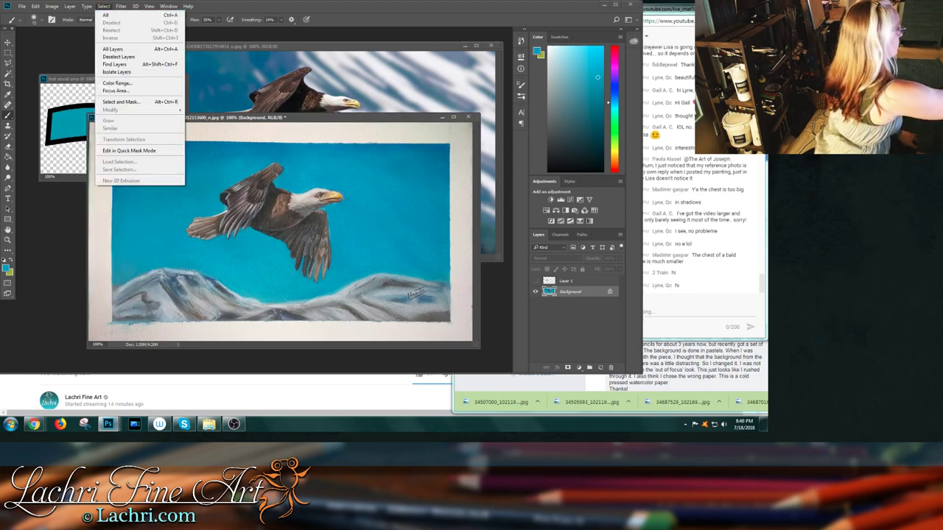
click(184, 15)
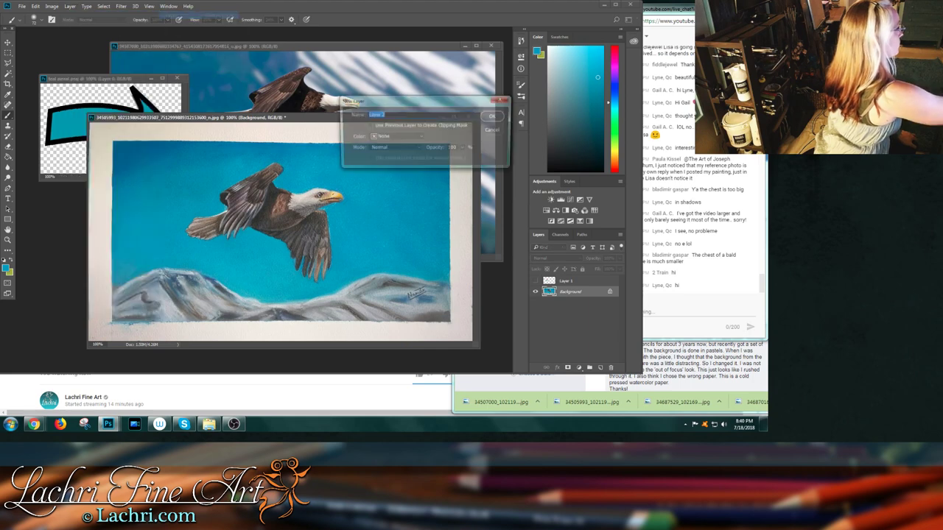
key(Return)
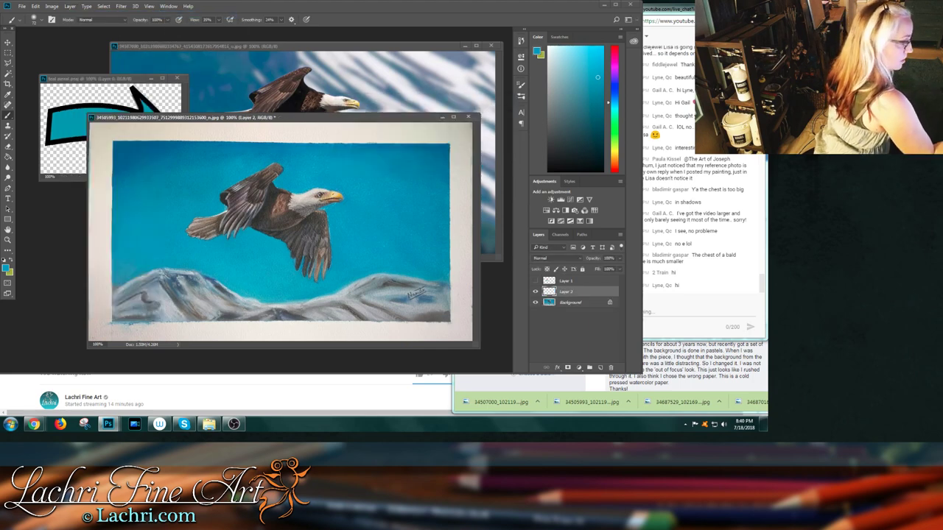
- Paint a soft blue haze over the mountain ridges, lowering the brush opacity for the lighter strokes
mouse_move(374, 276)
mouse_down()
mouse_move(340, 292)
mouse_move(374, 276)
mouse_move(434, 276)
mouse_up()
mouse_move(343, 293)
mouse_down()
mouse_move(249, 301)
mouse_move(295, 307)
mouse_move(174, 271)
mouse_move(134, 283)
mouse_up()
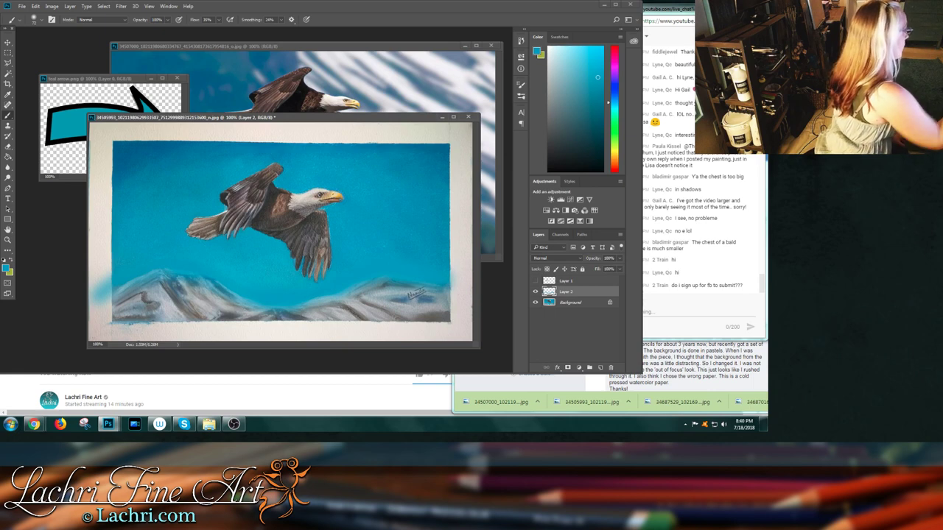
click(166, 19)
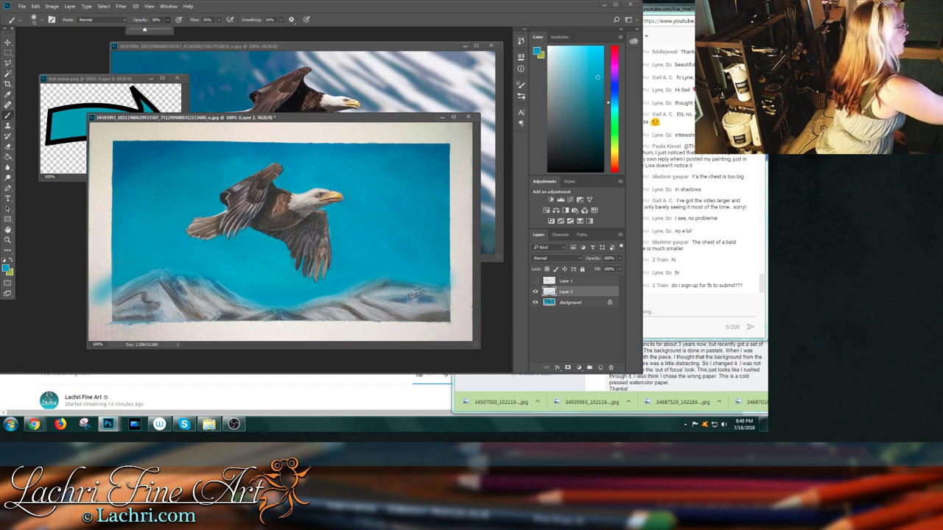
mouse_move(398, 295)
mouse_down()
mouse_move(350, 301)
mouse_move(392, 301)
mouse_up()
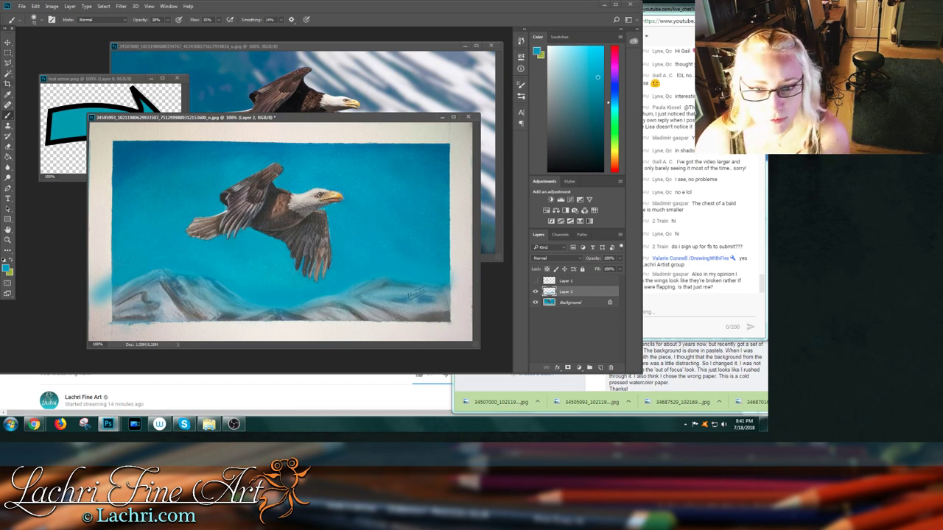
- Move the artwork window to uncover the eagle reference photo and bring the Untitled-1 color document to the front
click(8, 42)
drag(280, 117, 220, 100)
click(109, 425)
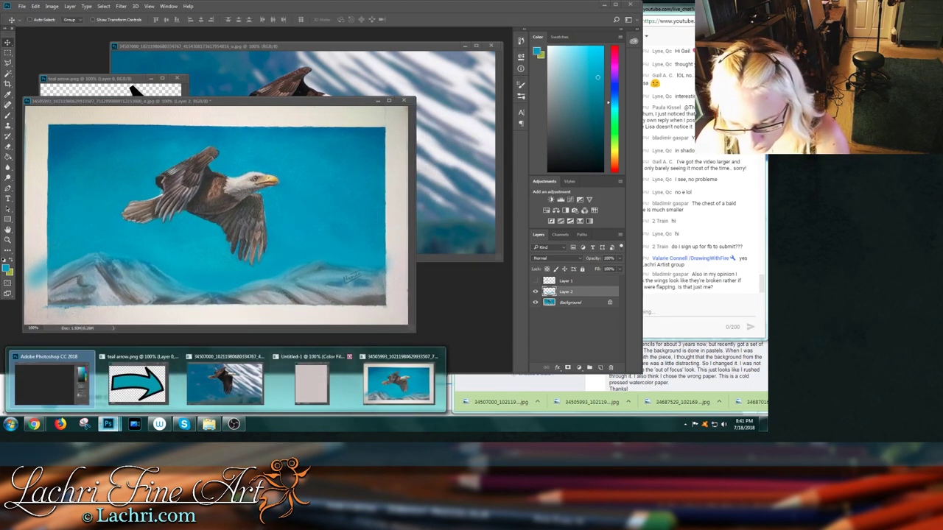
click(311, 388)
drag(221, 100, 209, 163)
click(433, 302)
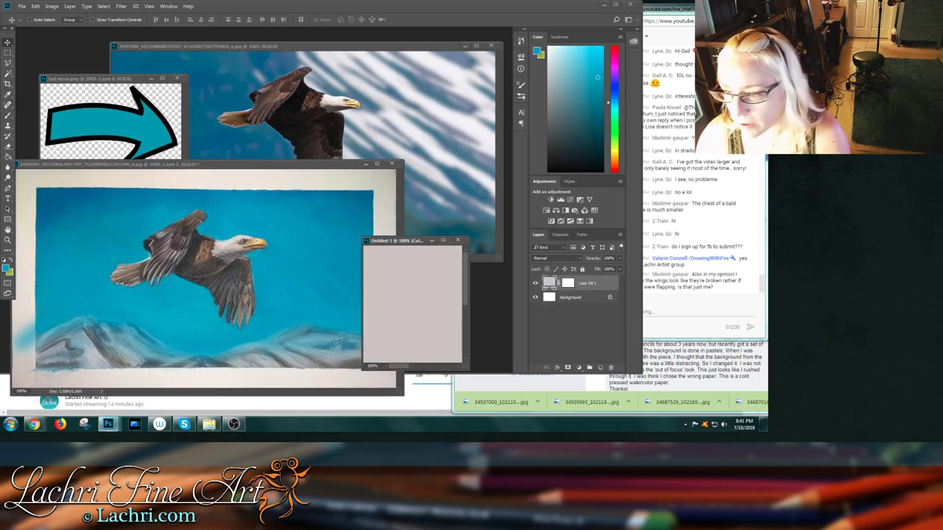
- Sample light and dark feather colors into the color document's Color Fill 1 layer for comparison, settling on the brown 413833
double_click(549, 282)
drag(317, 92, 525, 238)
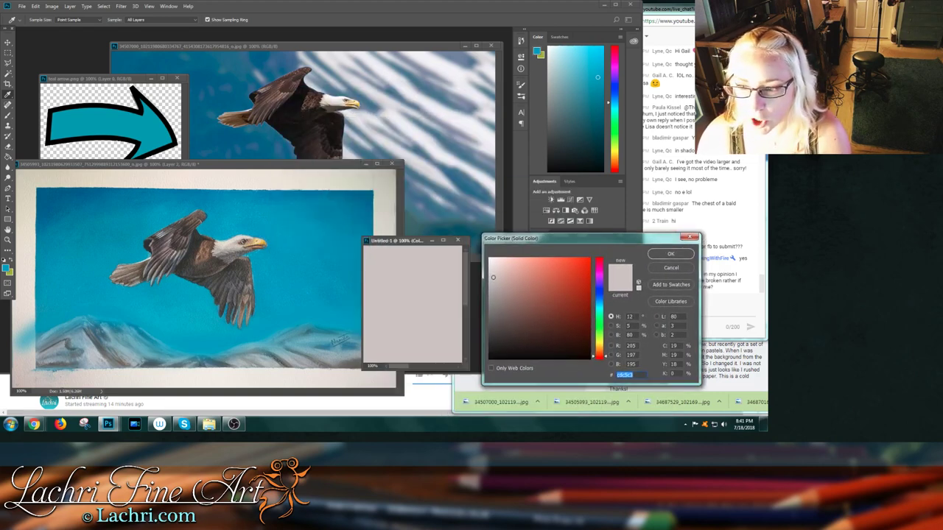
text(150c0d)
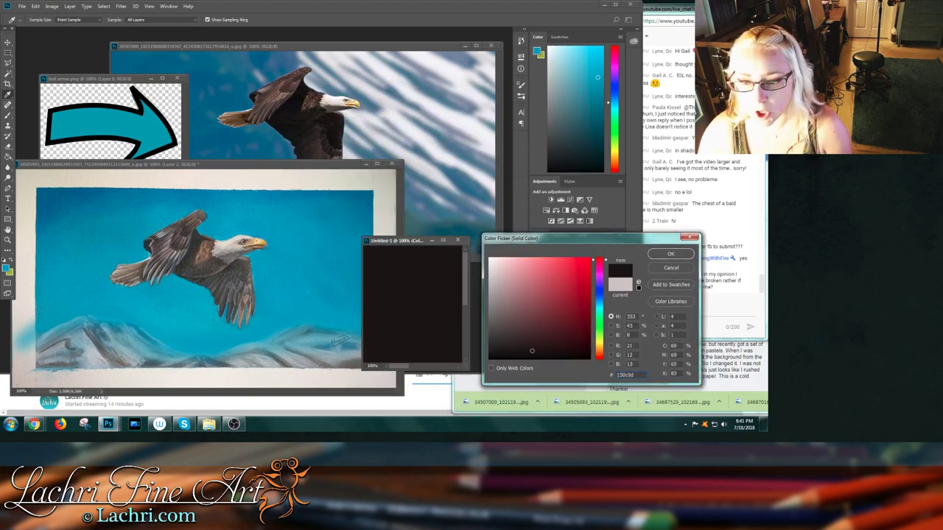
text(3c3b37)
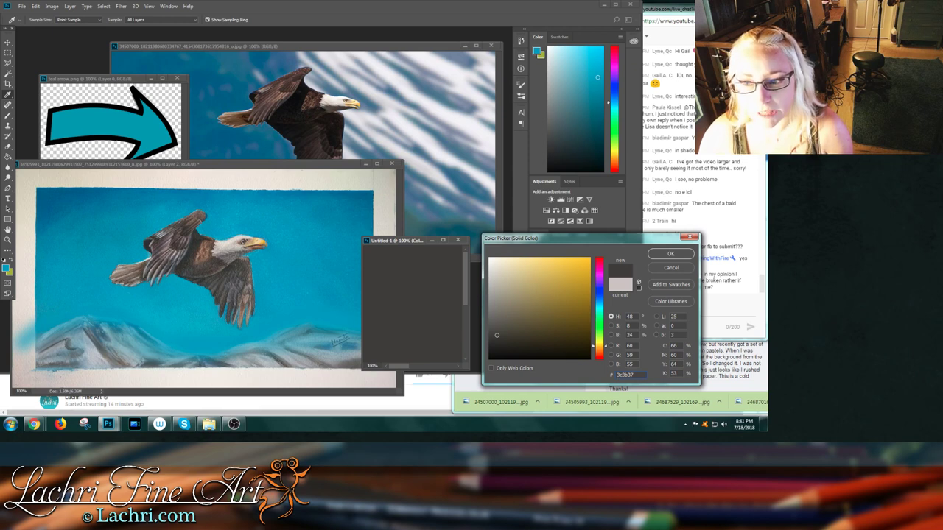
text(09090b)
text(393532)
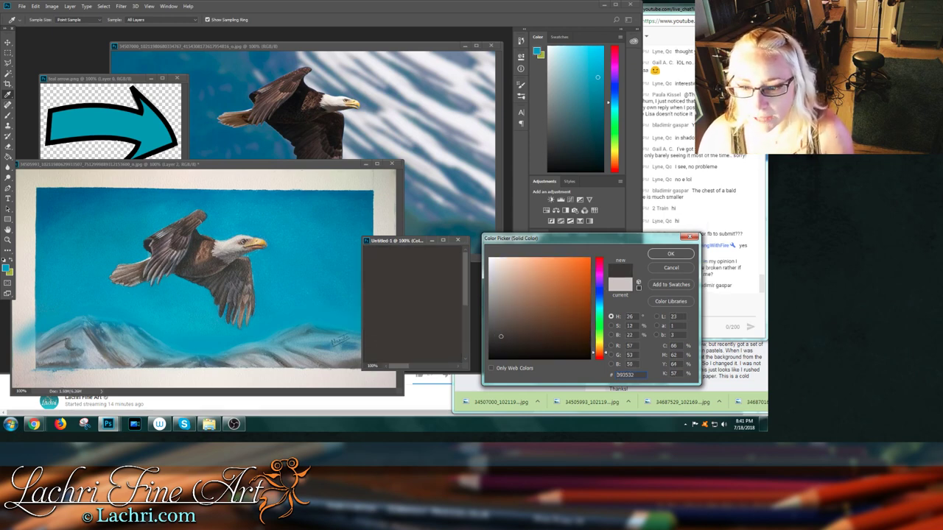
text(7c7875)
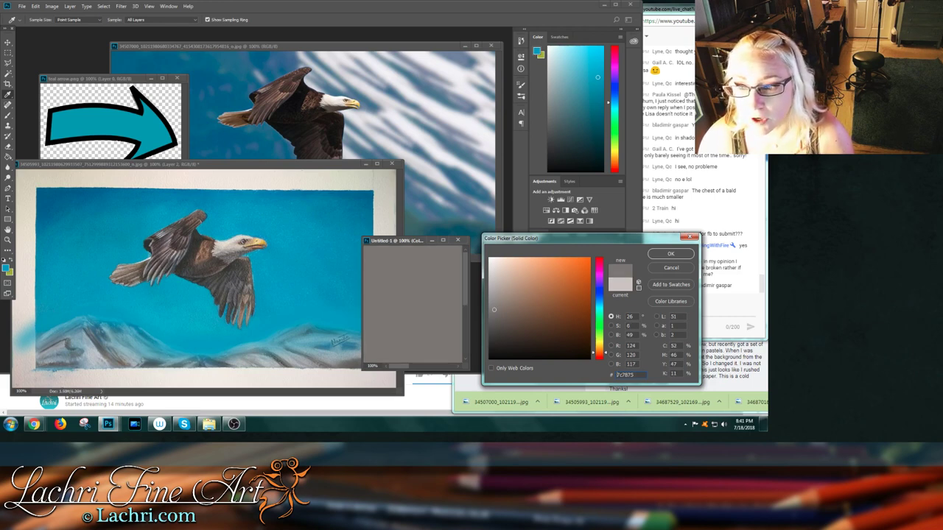
text(413833)
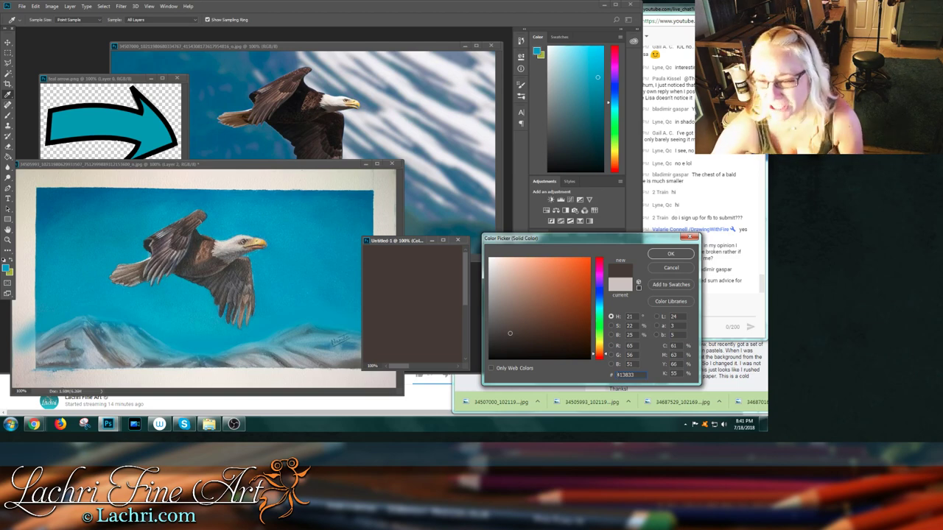
click(670, 253)
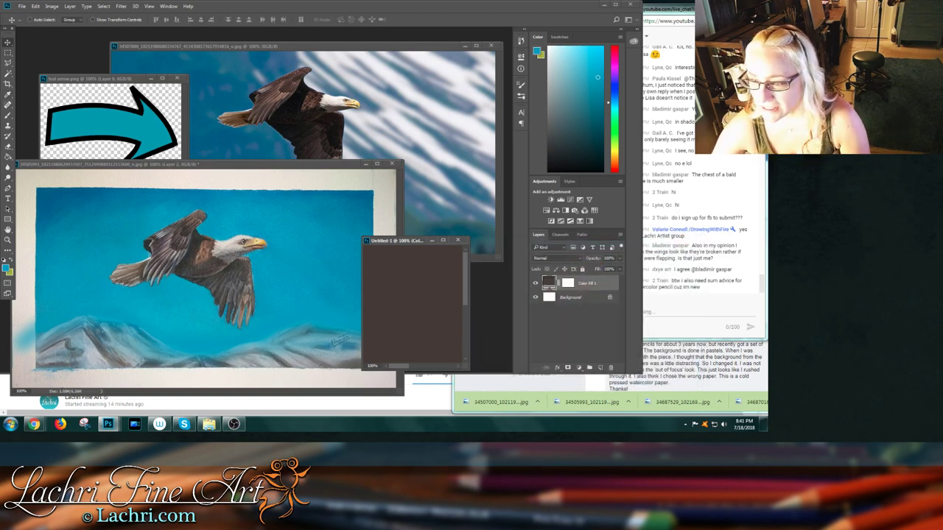
- Close the Untitled-1 color document, the eagle artwork and the eagle reference photo without saving changes
click(458, 240)
click(371, 157)
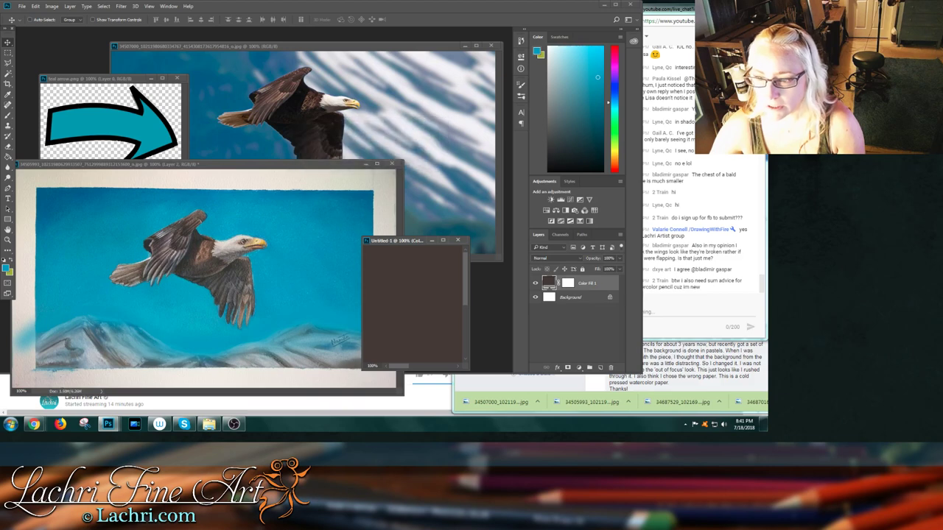
click(392, 164)
click(372, 163)
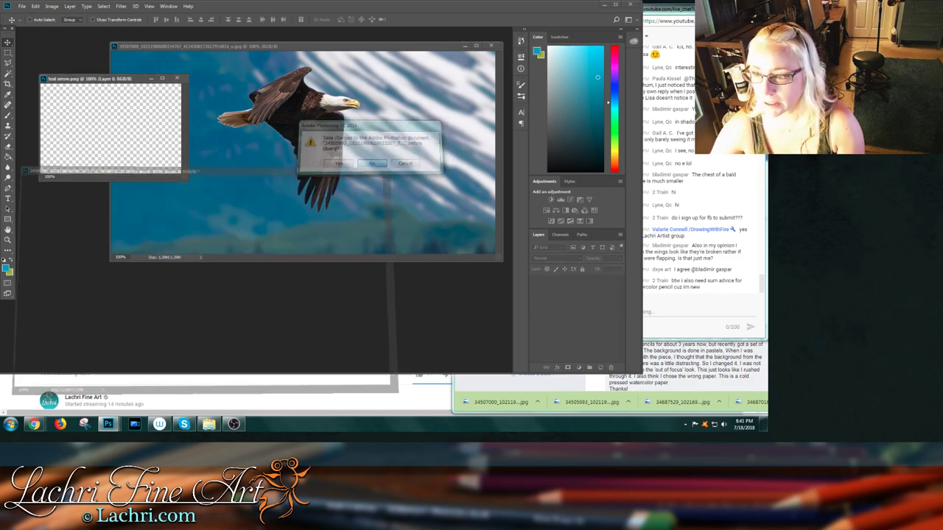
click(491, 45)
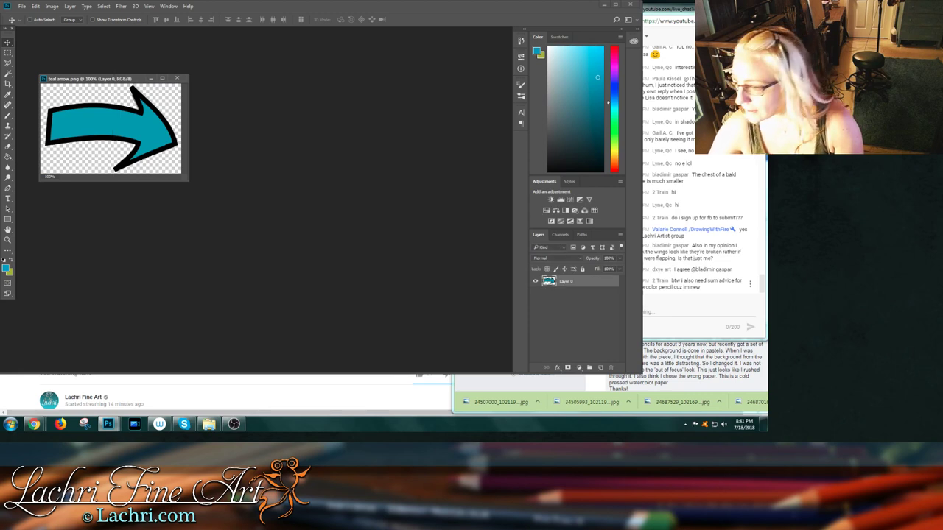
- Check the live chat and open the German shepherd portrait from the Lachri Artists Group comments at full size
click(749, 282)
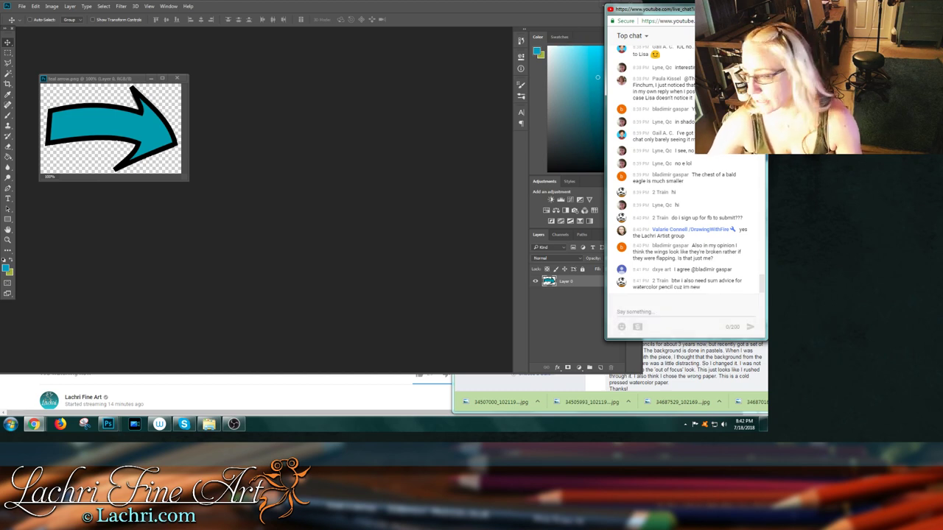
key(alt+Tab)
scroll(678, 276, down, 5)
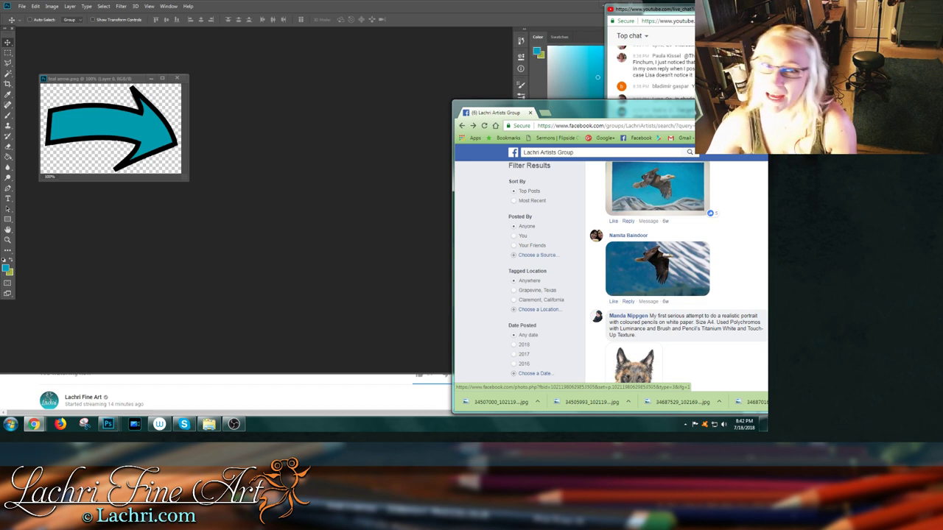
scroll(675, 272, down, 1)
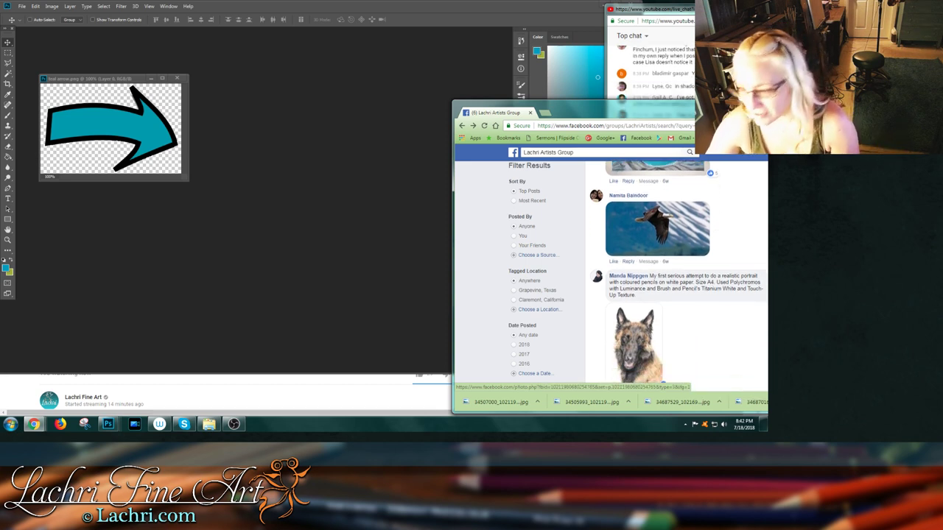
scroll(666, 375, down, 2)
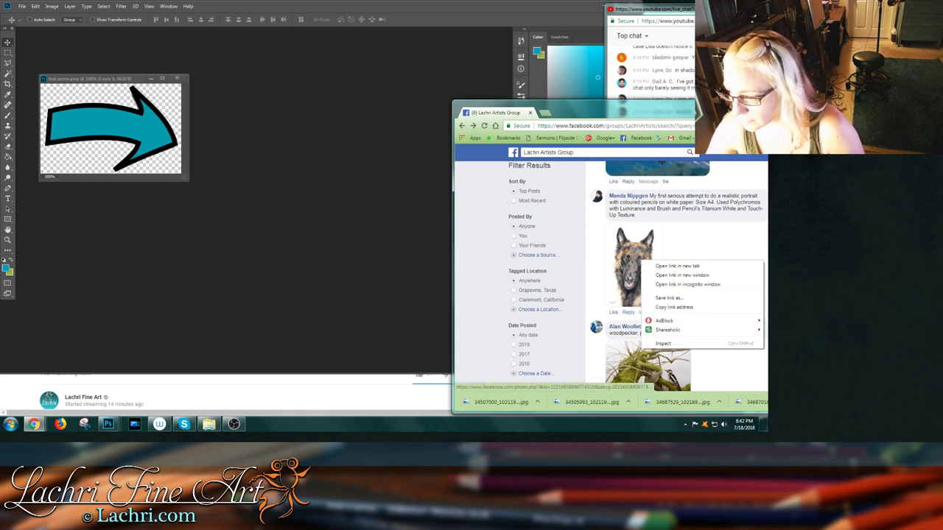
right_click(640, 260)
key(Escape)
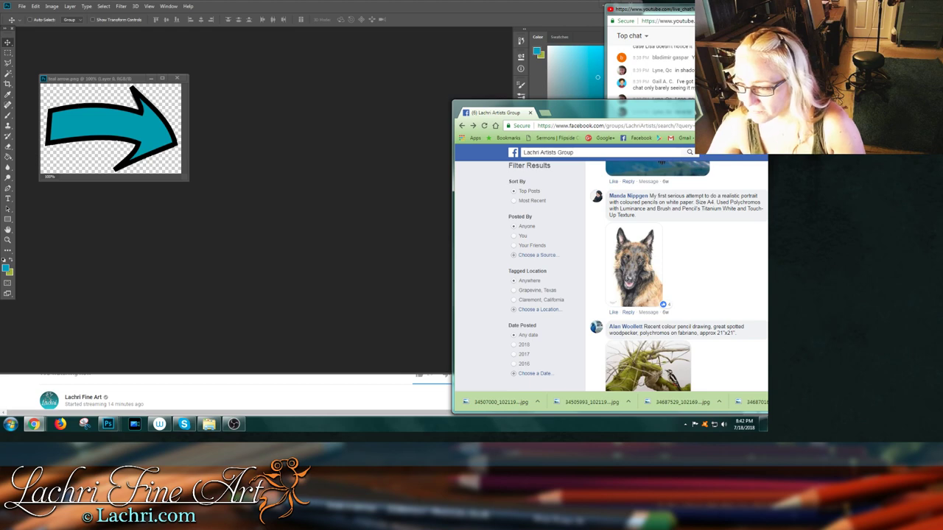
click(635, 265)
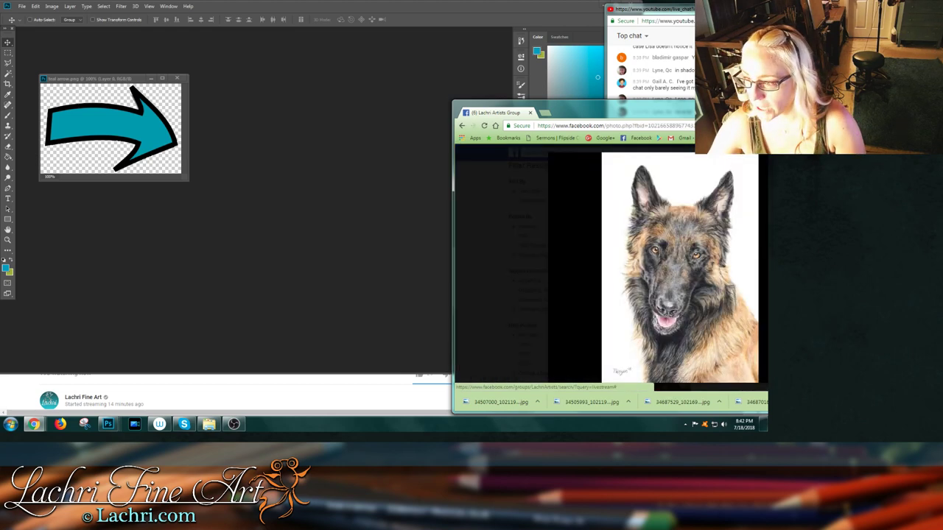
- Save the enlarged German shepherd portrait as a JPEG under its suggested file name and close the photo view
right_click(648, 233)
click(679, 247)
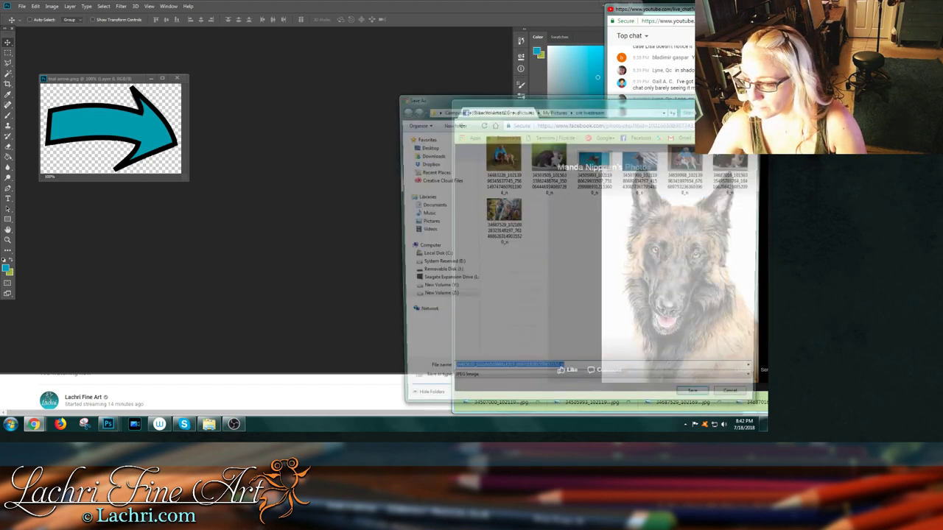
key(Return)
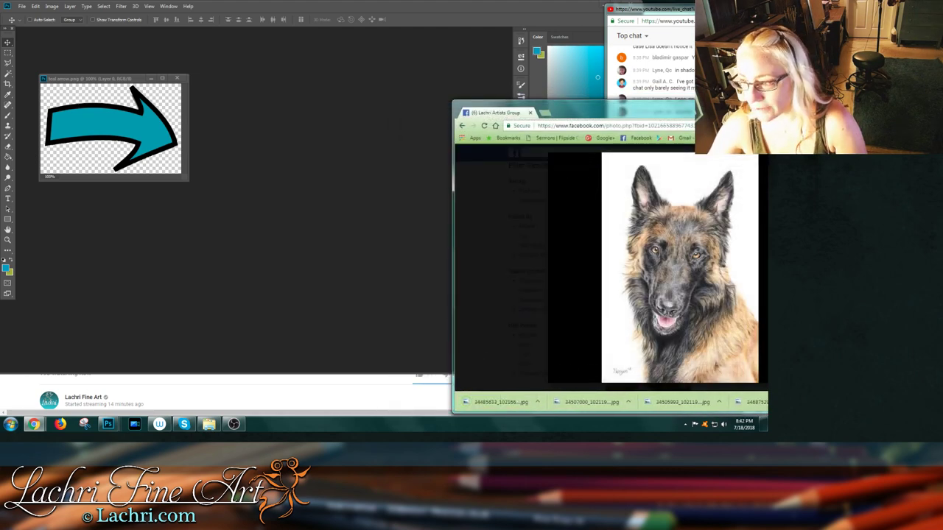
key(Escape)
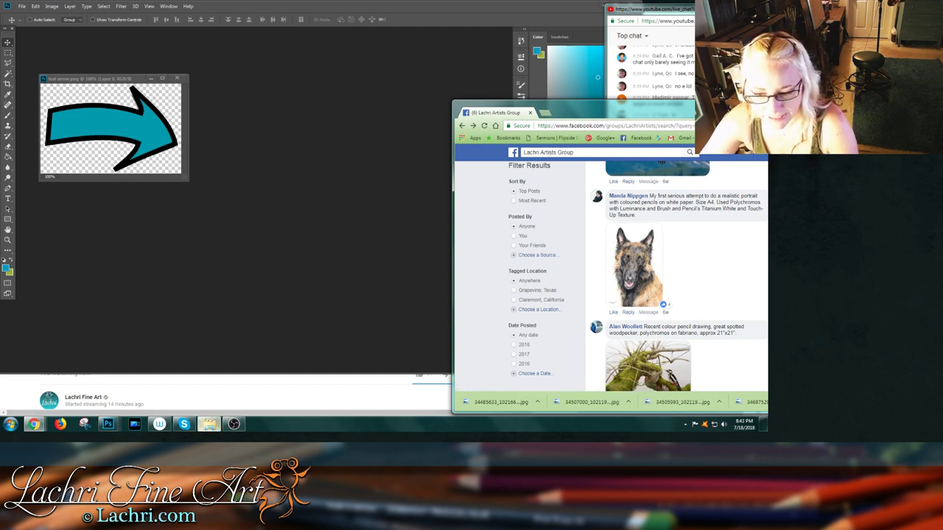
- Open the saved German shepherd portrait in Photoshop and minimize the teal arrow document so it does not cover the artwork
click(210, 424)
drag(228, 110, 379, 202)
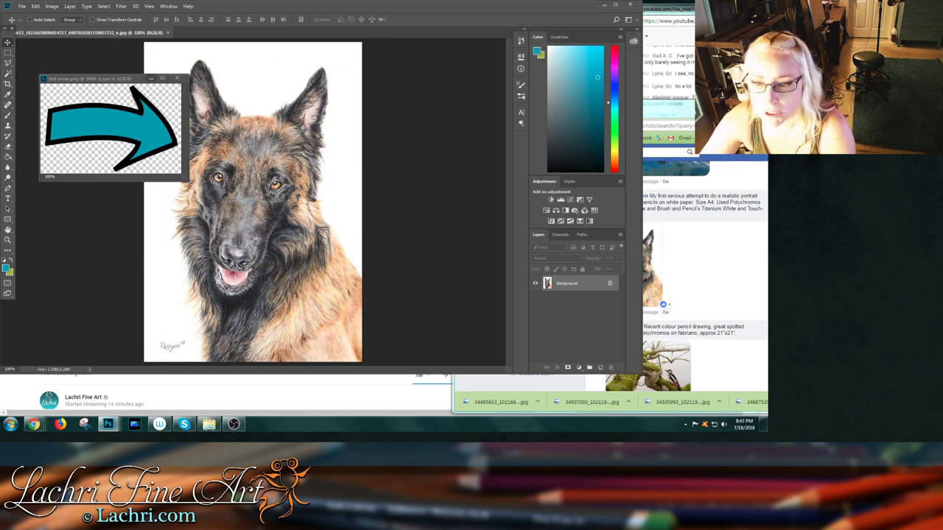
click(151, 78)
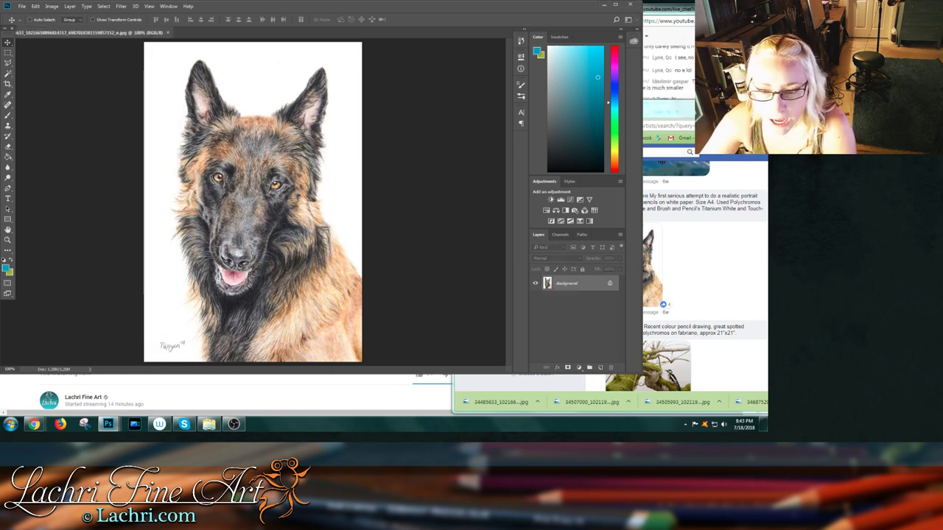
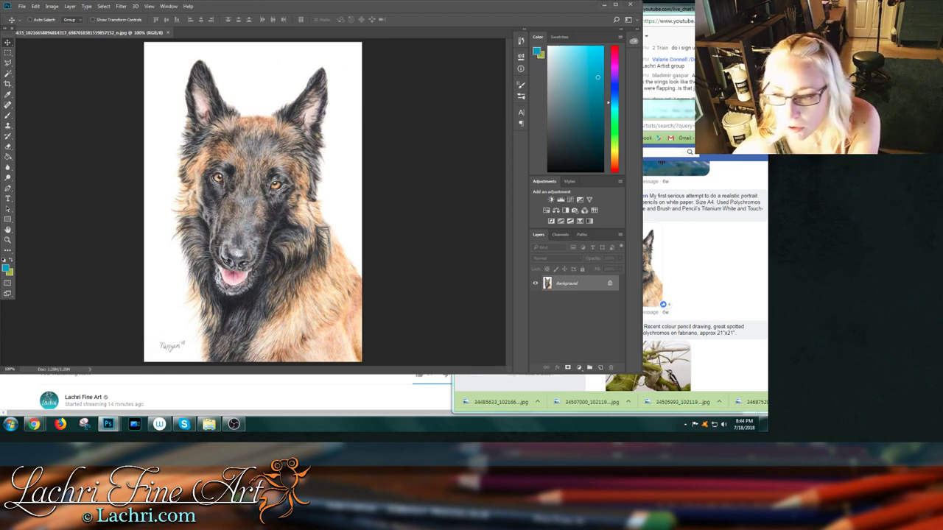
- Examine the German shepherd's face and fur at 200% zoom and check the live chat for viewer comments
click(9, 369)
text(200)
key(Return)
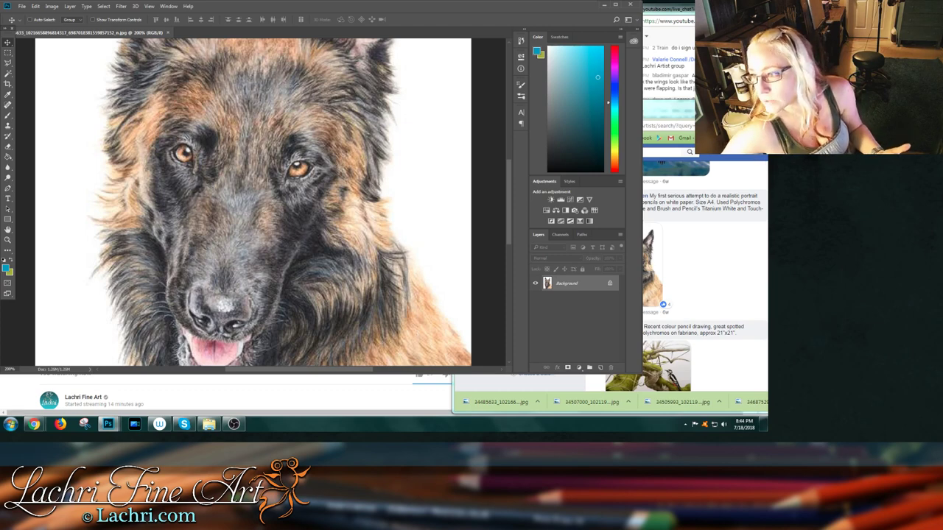
key(alt+Tab)
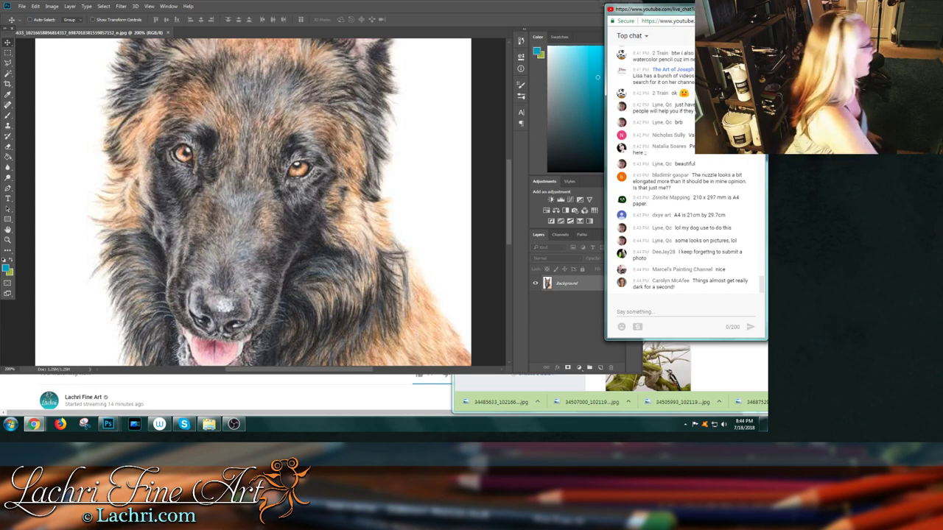
key(alt+Tab)
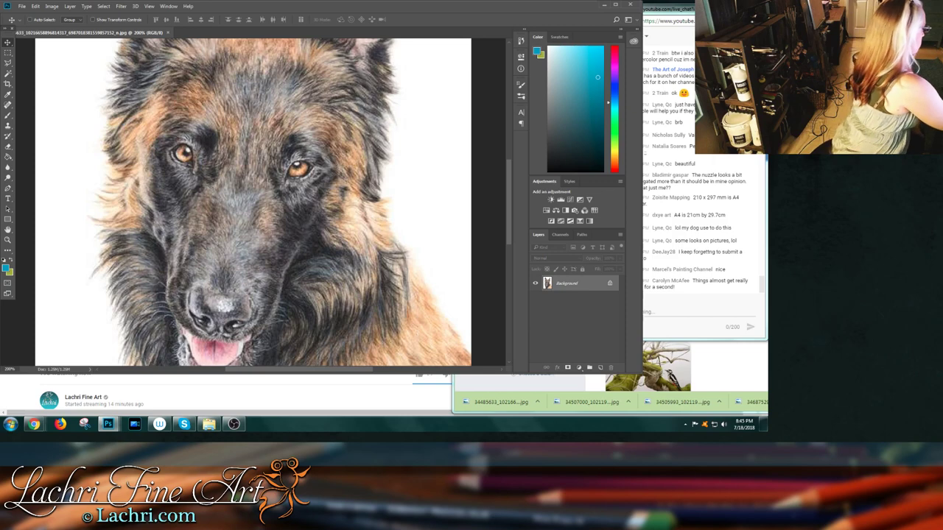
- Set the foreground color to the very dark brown 251807
key(i)
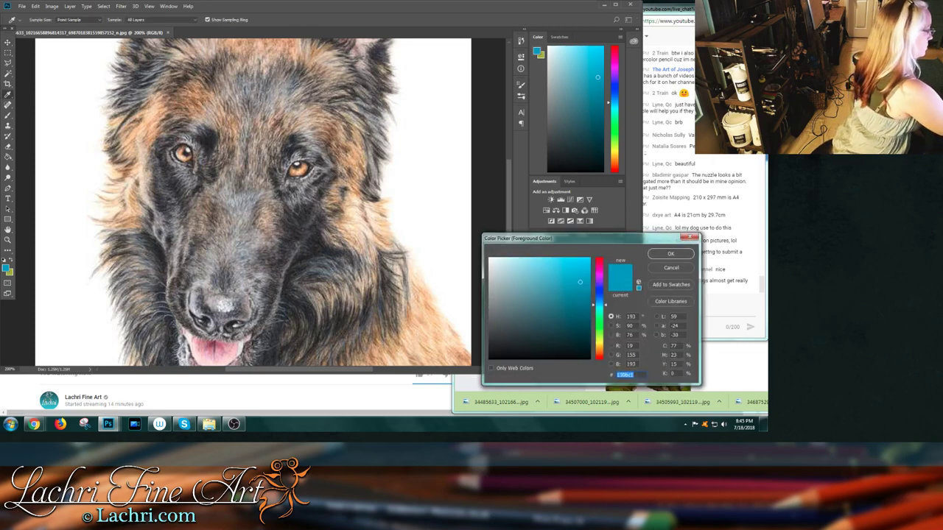
text(1a2225)
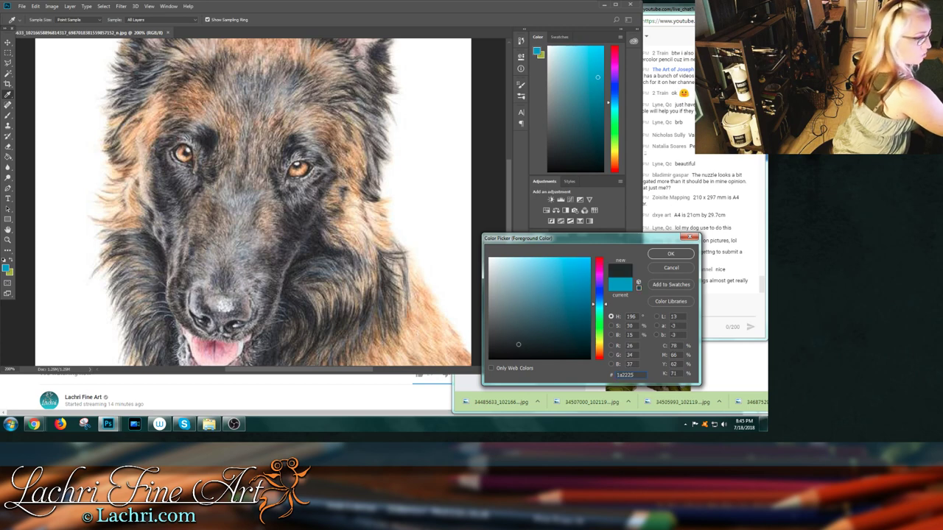
text(251807)
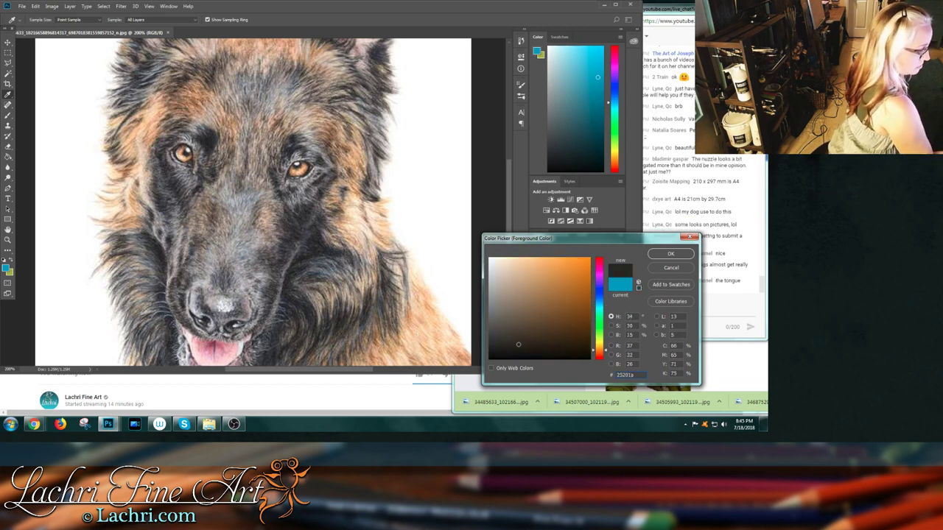
key(Return)
key(v)
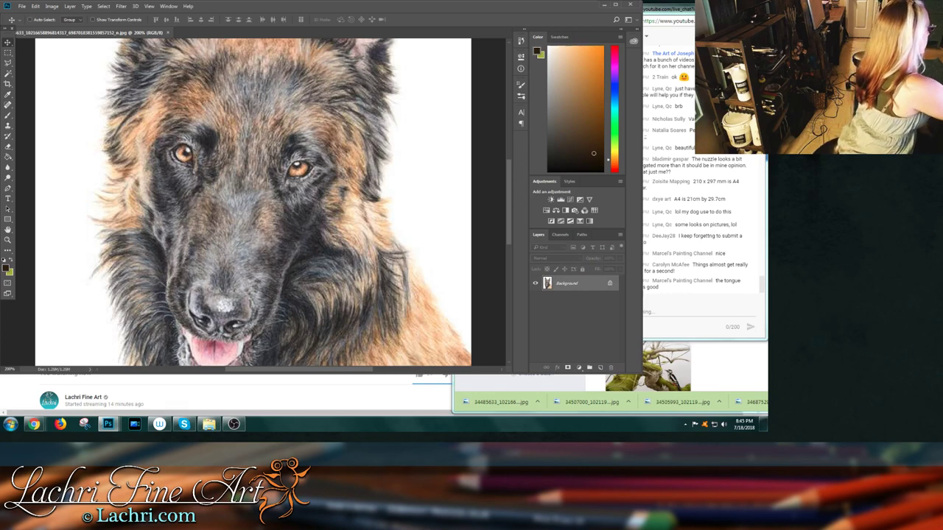
- Select the Brush tool with the Soft Round brush and reduce its size to 10 px
key(b)
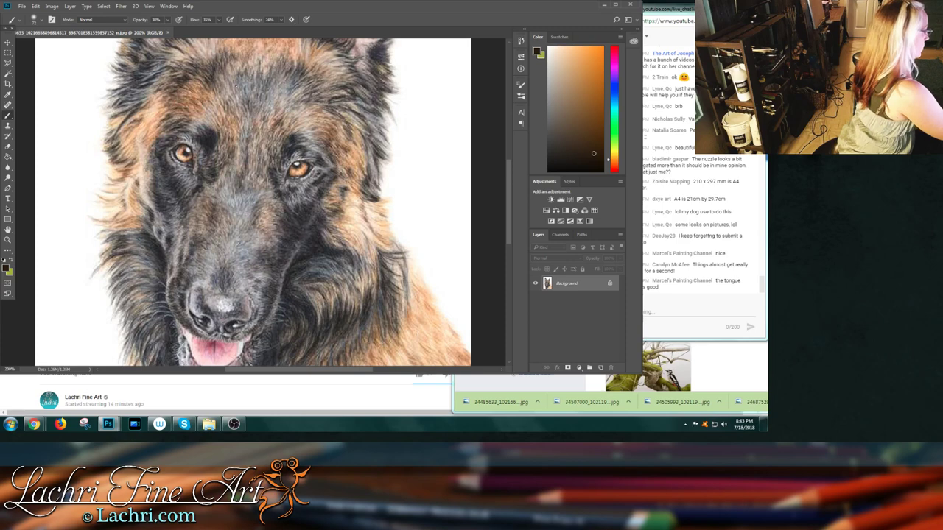
right_click(236, 220)
drag(292, 106, 280, 106)
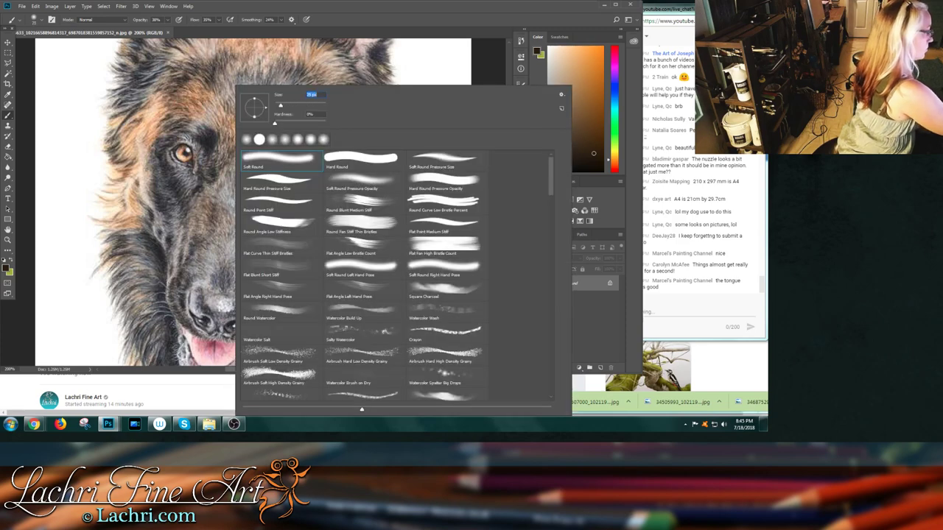
key(bracketleft)
key(bracketleft)
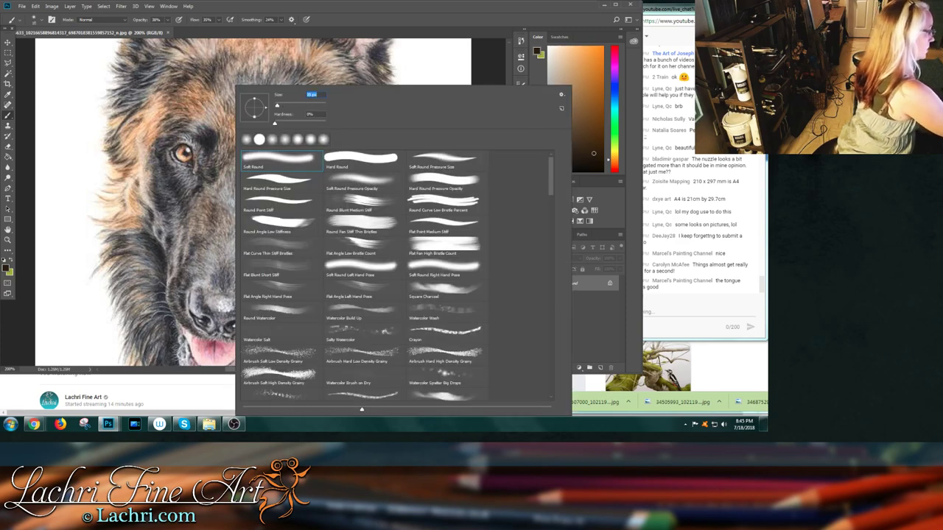
key(Return)
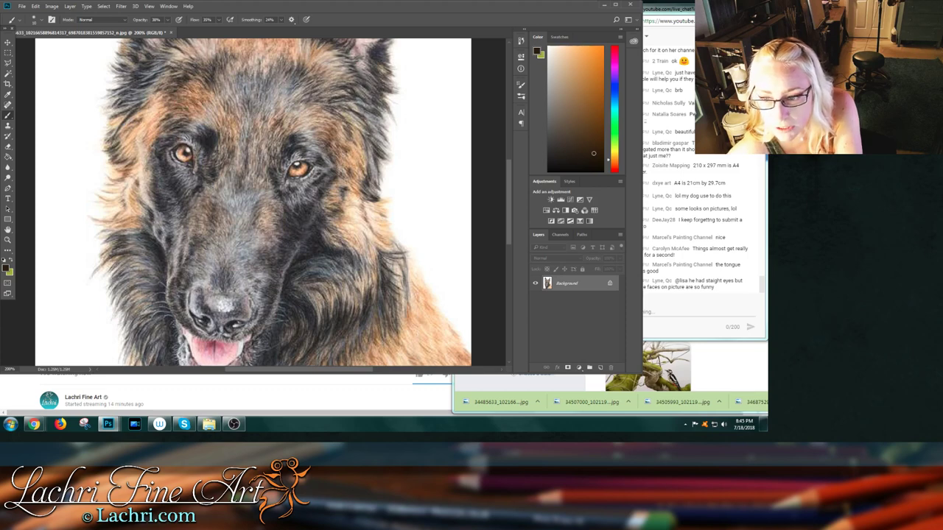
- Add a new empty layer with default settings above the dog portrait's Background layer
click(69, 6)
key(Right)
key(Return)
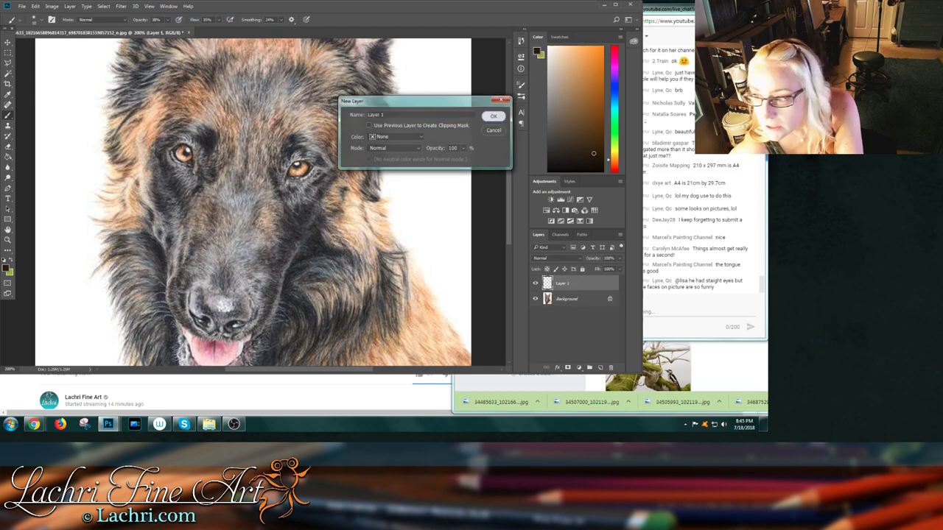
key(Return)
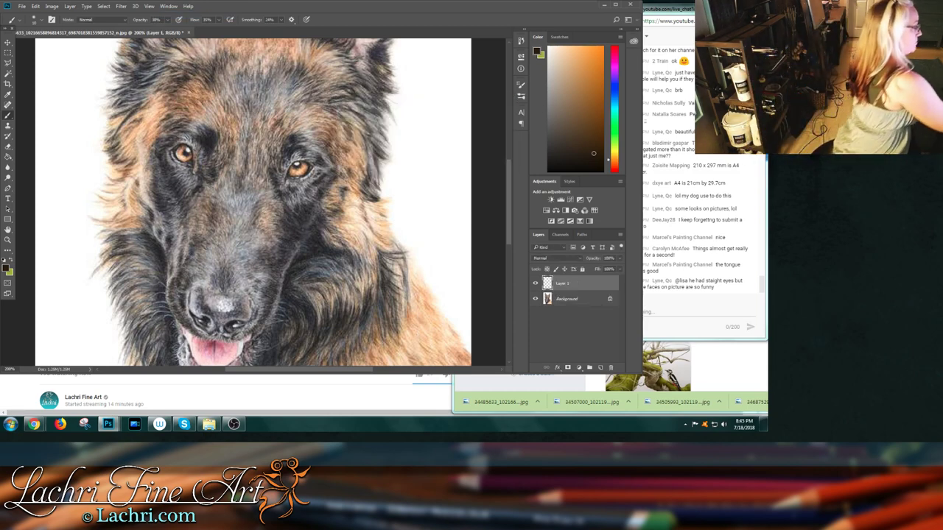
- Brush a very dark brown stroke into the brow fur just above the dog's left-hand eye
click(594, 158)
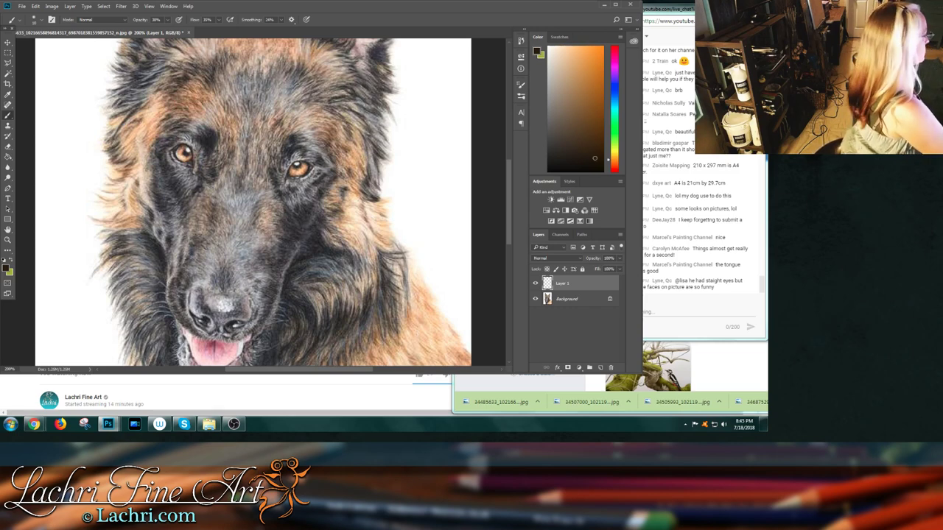
drag(190, 150, 175, 151)
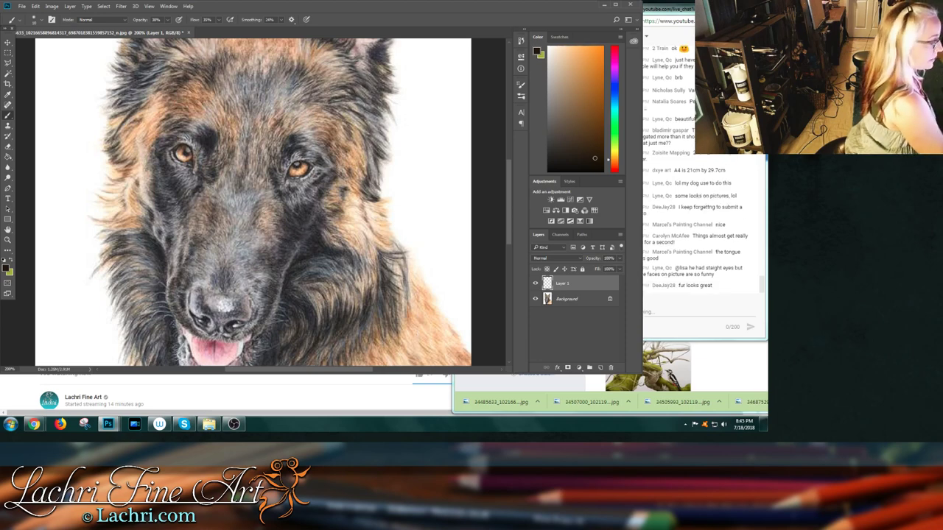
- Reduce the Soft Round brush size further and raise the brush opacity to 65%
right_click(322, 168)
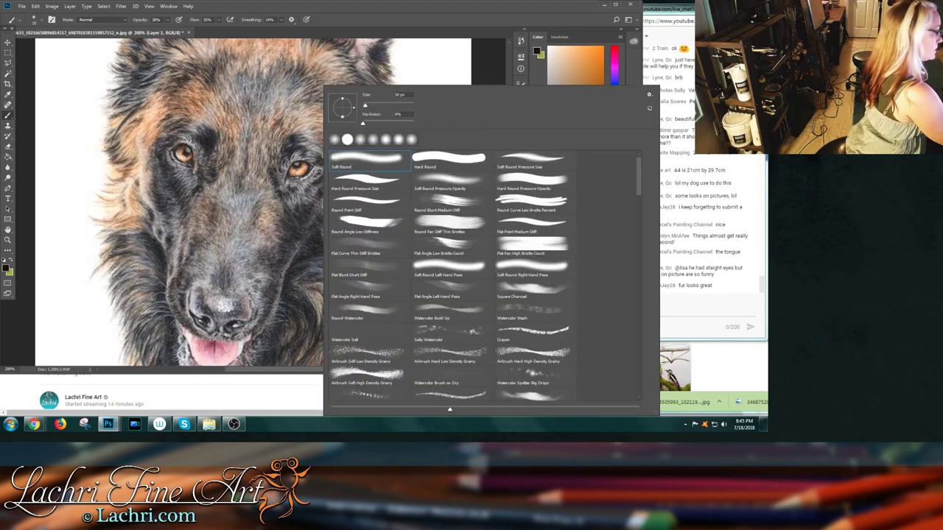
drag(364, 105, 362, 105)
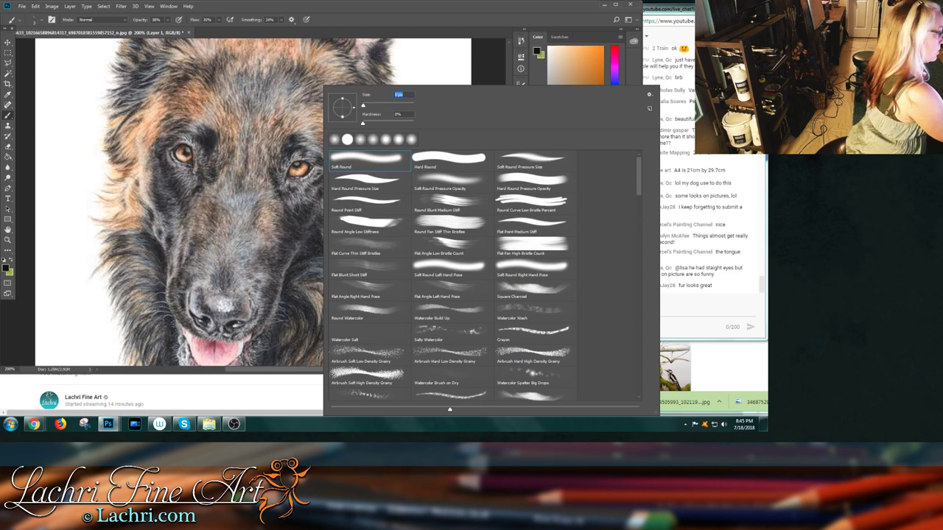
key(Return)
key(6)
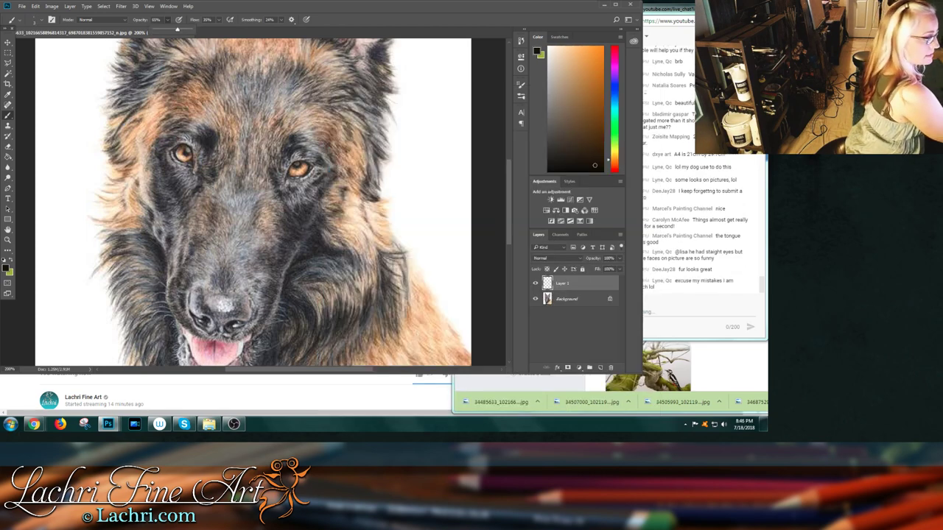
key(Return)
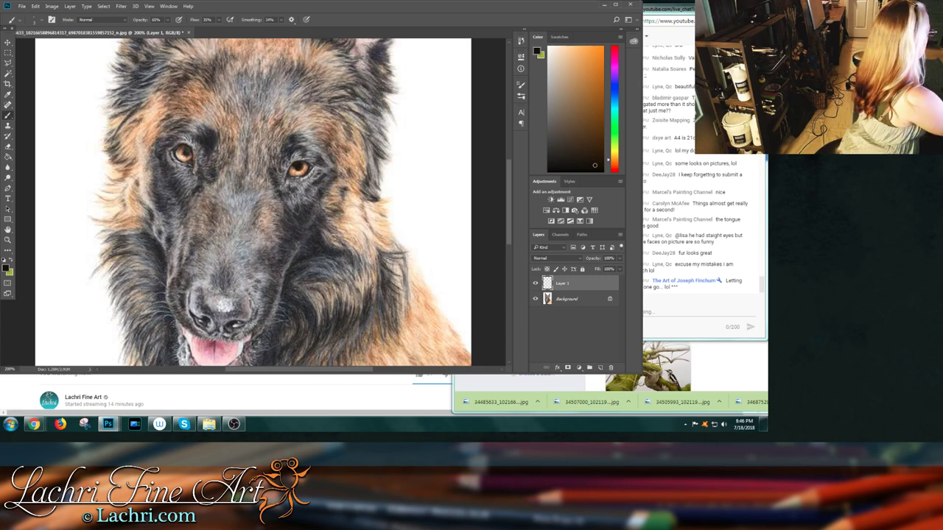
- Set the foreground color to light peach f2c291, followed by a dark brown
click(6, 268)
click(529, 263)
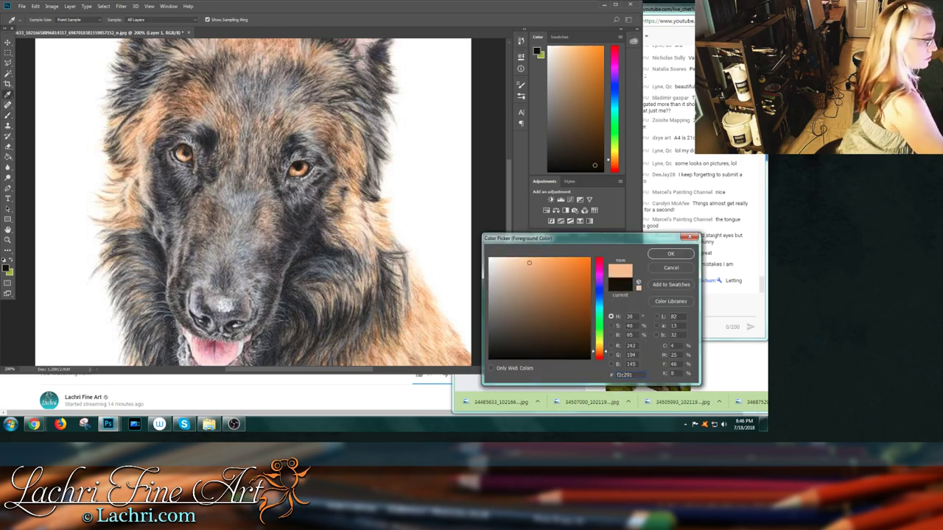
key(Return)
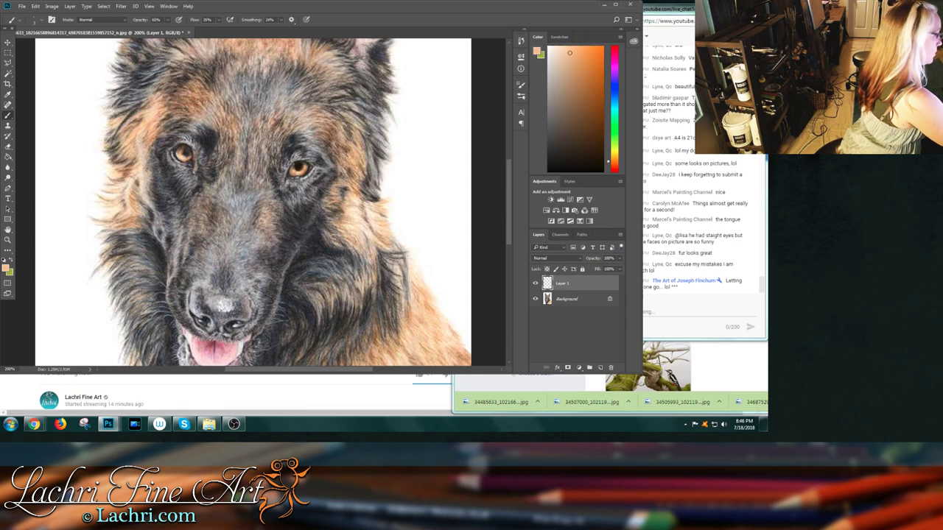
click(590, 144)
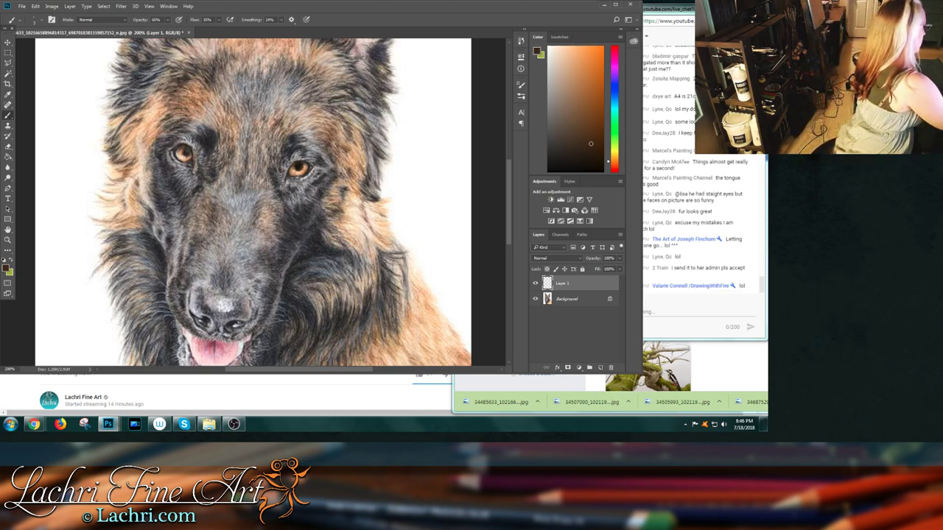
- Set the foreground color to the light blue 97b6f4
key(i)
click(8, 269)
text(0d2c3a)
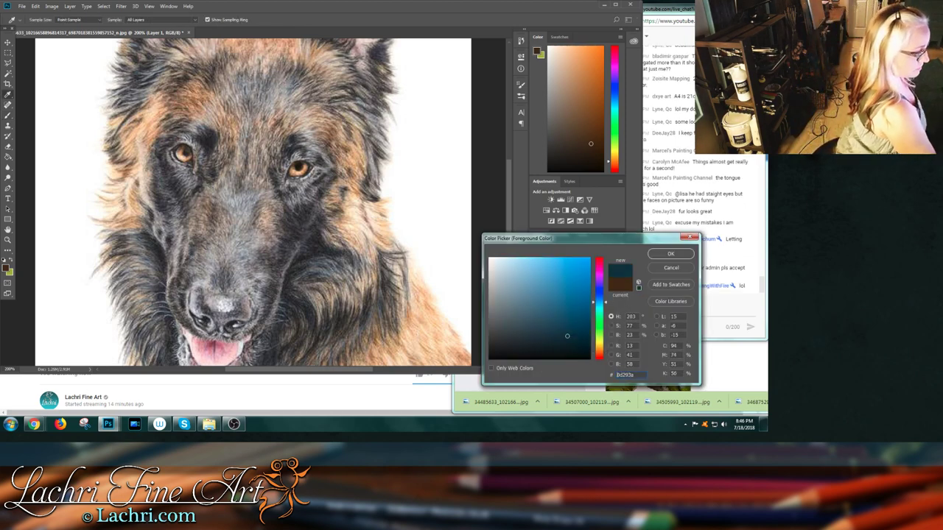
click(539, 259)
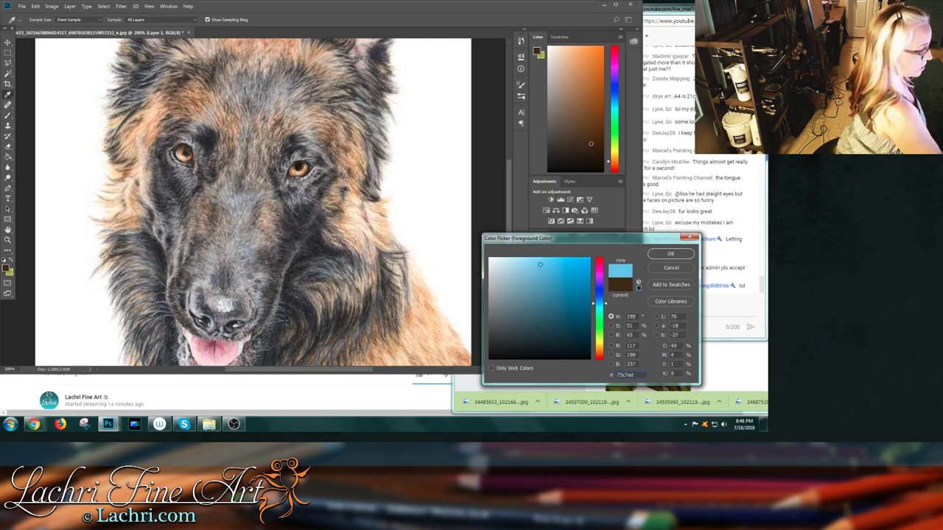
drag(598, 303, 599, 296)
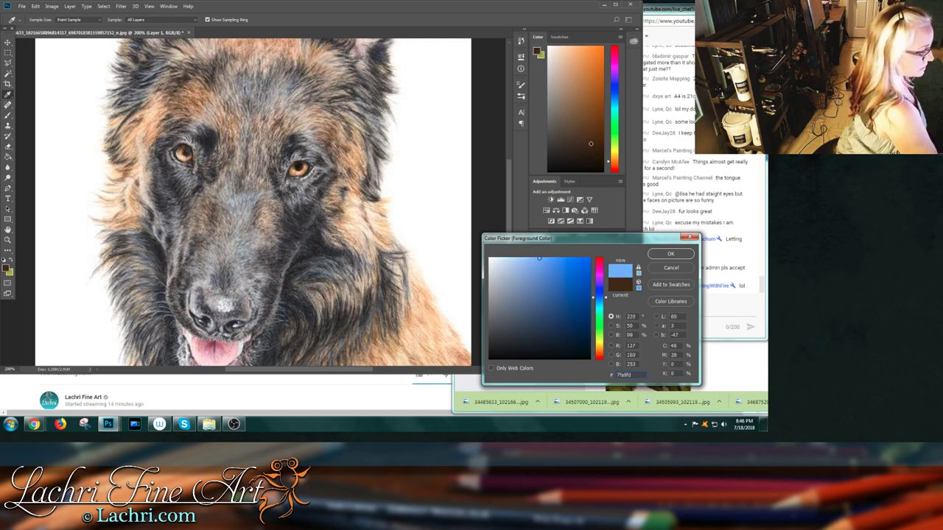
drag(539, 259, 527, 261)
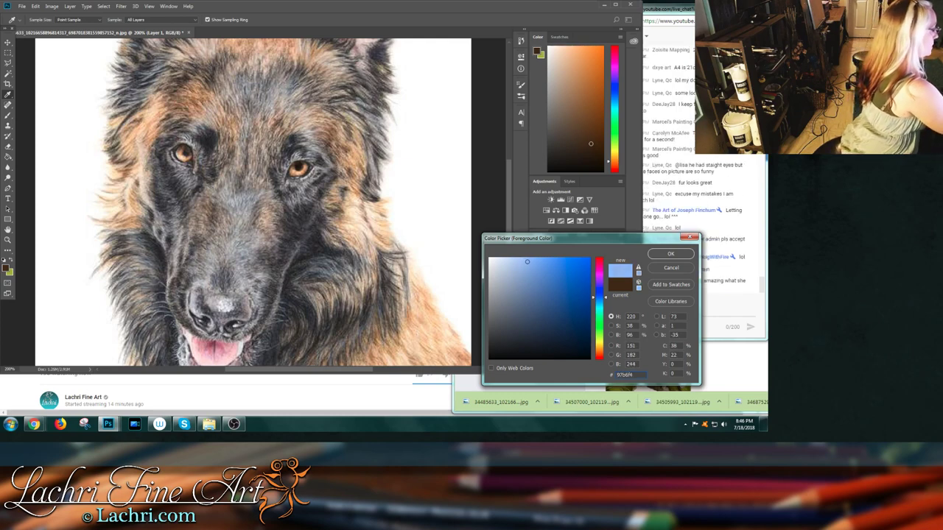
key(Return)
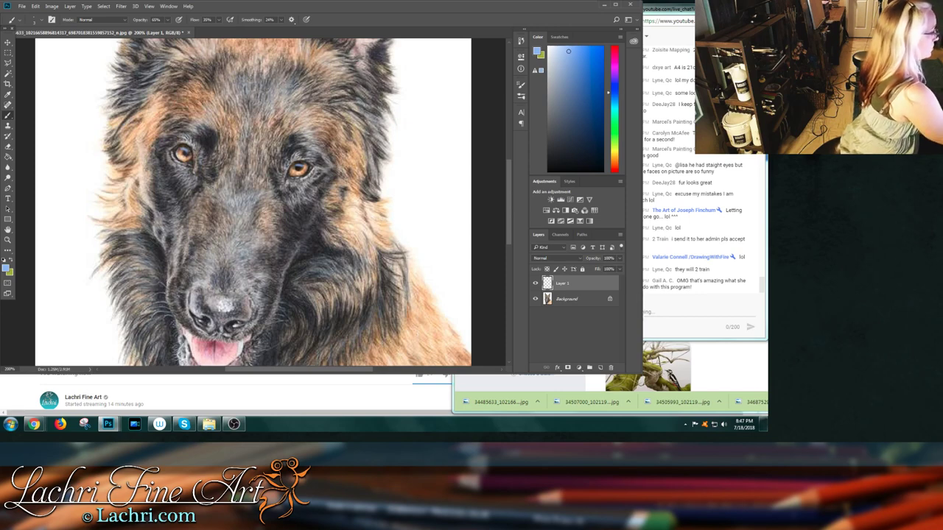
- Switch the foreground color to white and change the brush opacity
key(x)
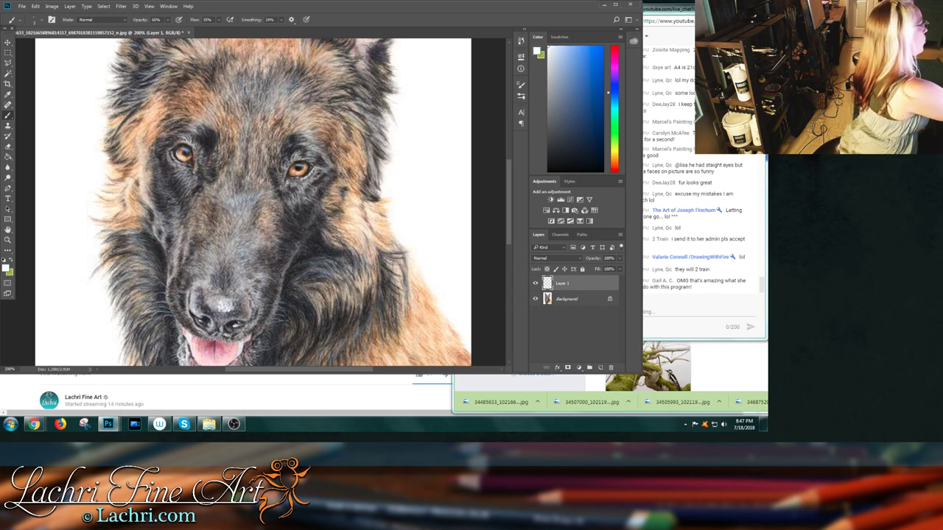
key(4)
key(6)
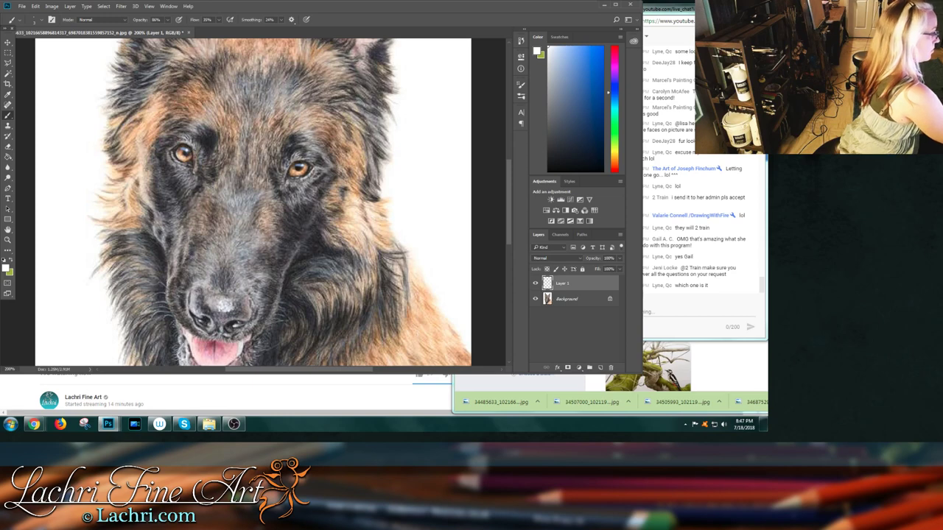
- Change the foreground color to dark brown and toggle Layer 1's visibility to compare the portrait before and after
key(x)
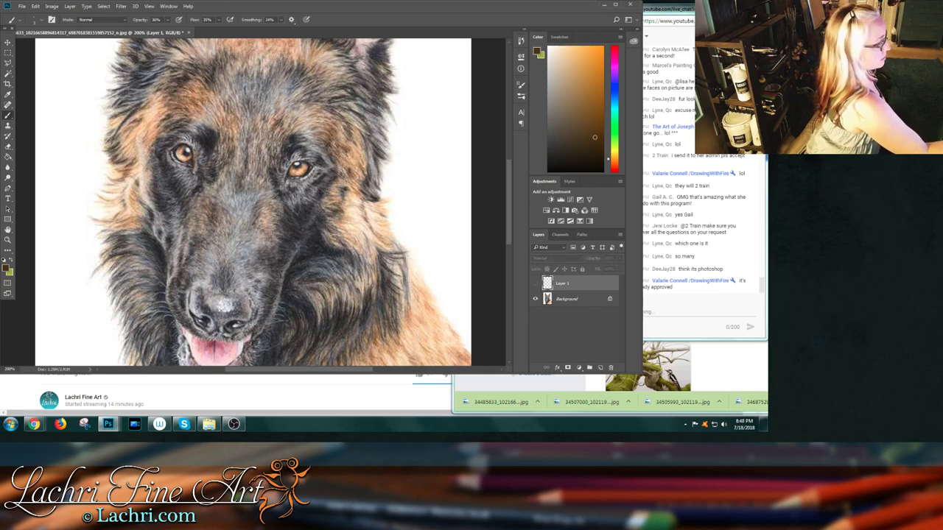
key(ctrl+comma)
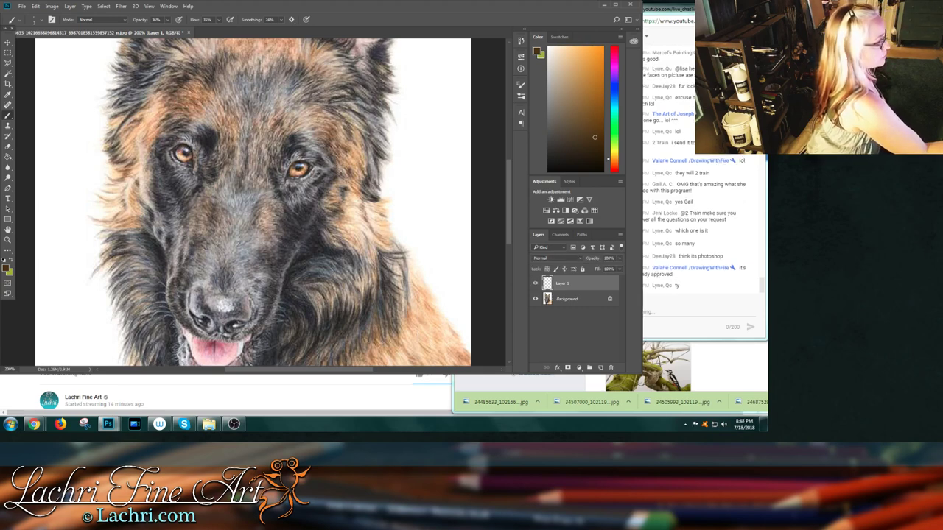
click(536, 283)
click(535, 283)
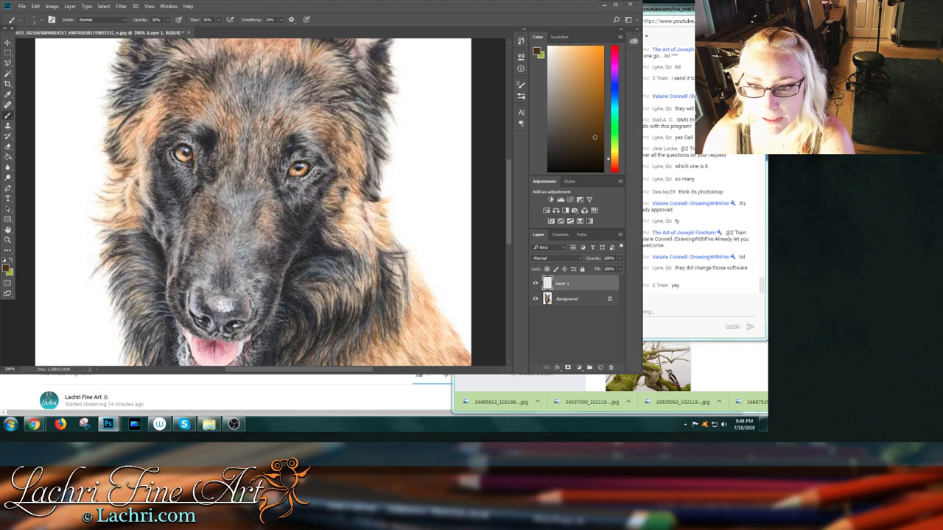
- Close the German shepherd document without saving its changes
key(ctrl+w)
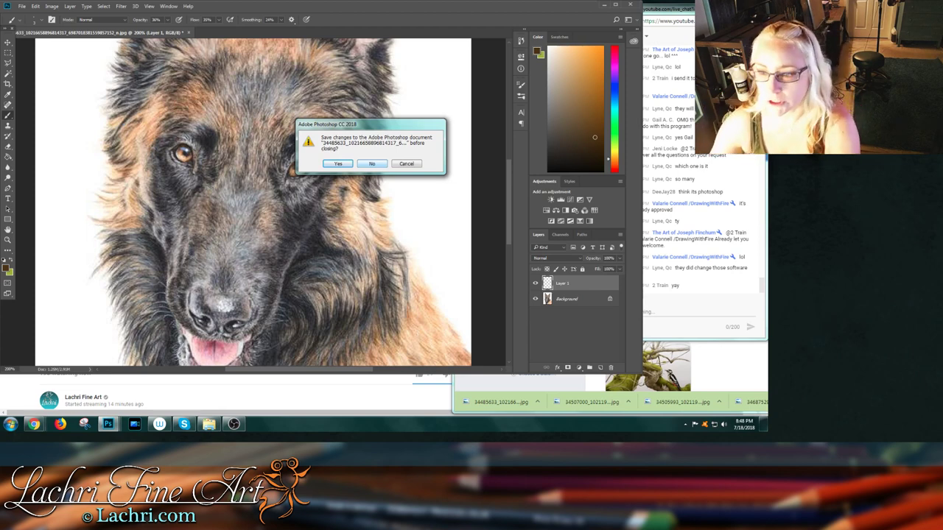
key(n)
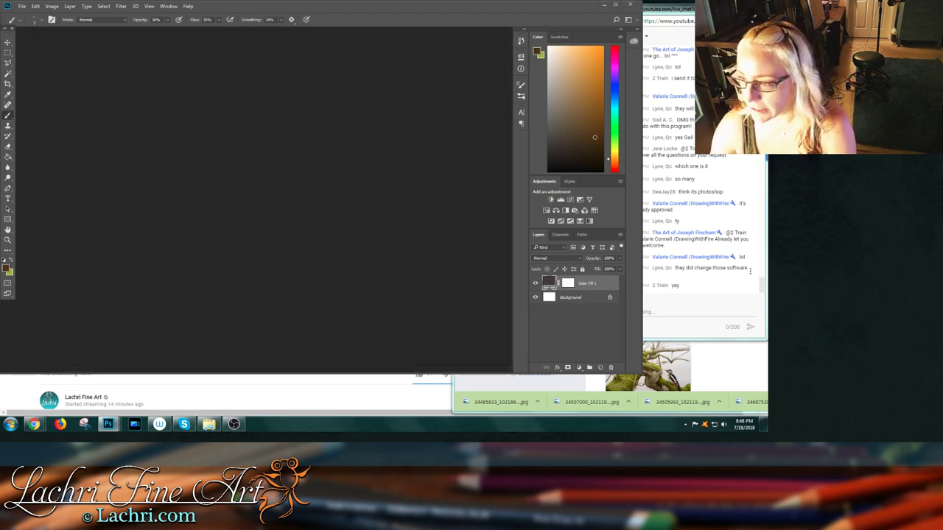
- Switch to the Lachri Artists Group page in Chrome and view the great spotted woodpecker drawing at full size
click(665, 362)
scroll(648, 332, down, 2)
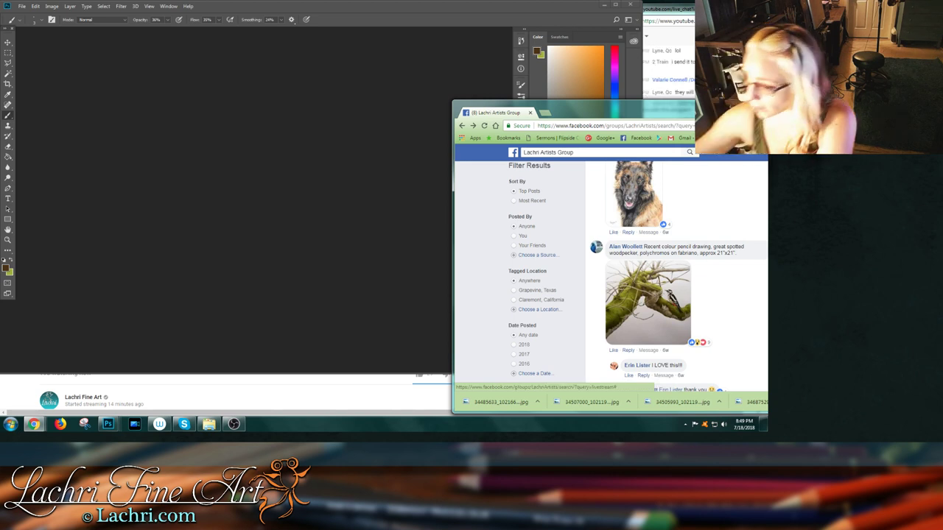
click(647, 302)
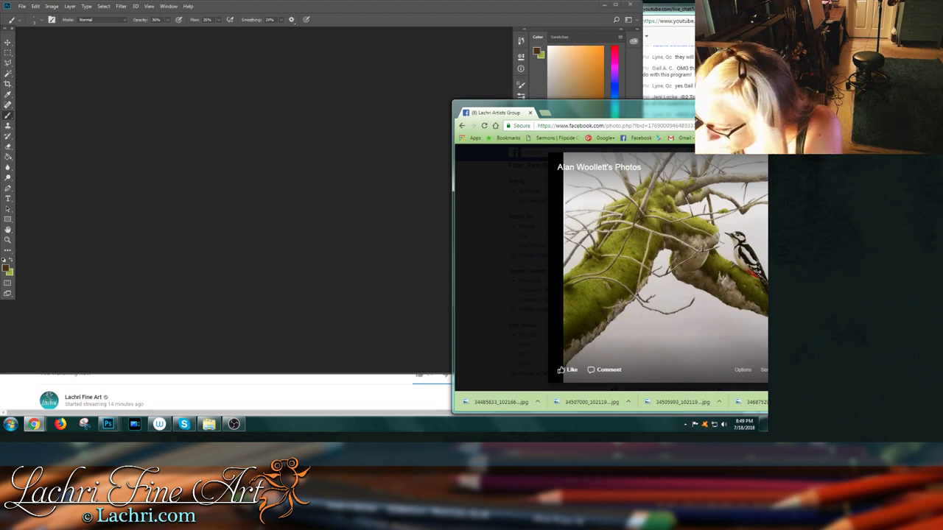
drag(618, 105, 579, 99)
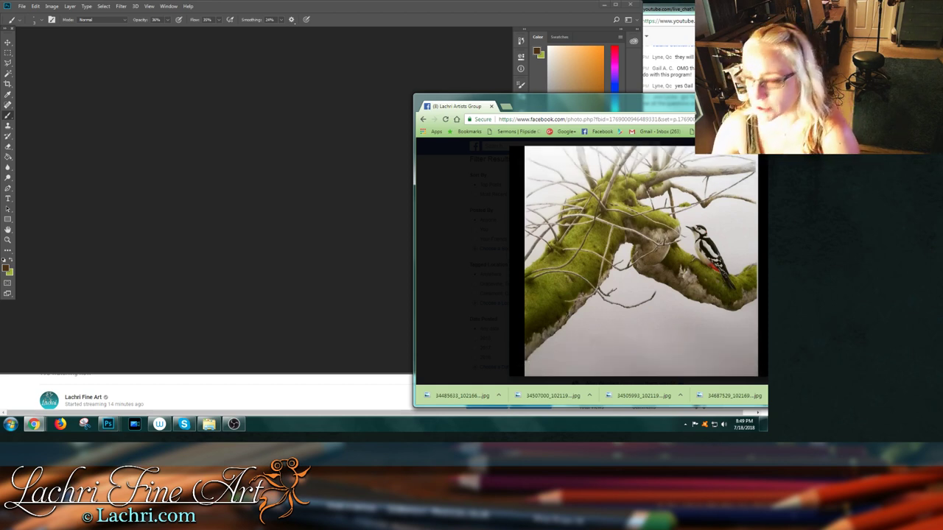
key(Escape)
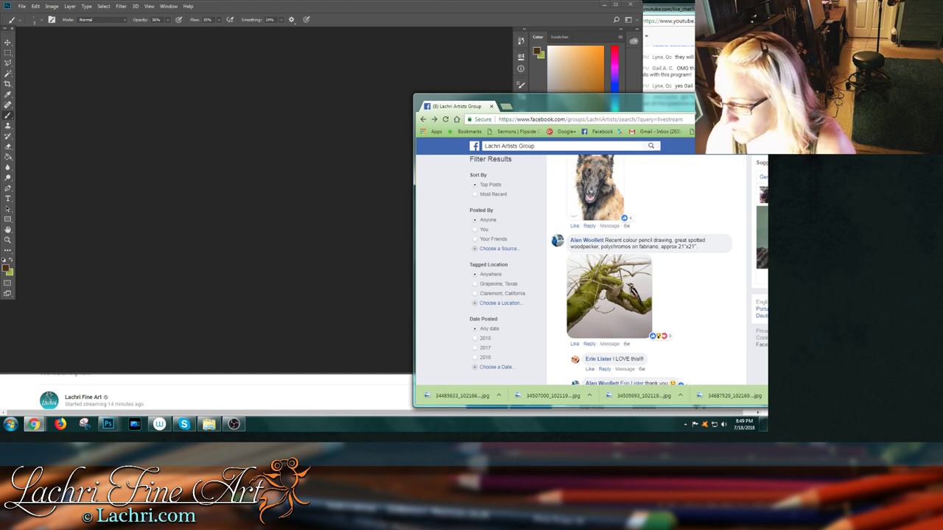
drag(611, 100, 608, 92)
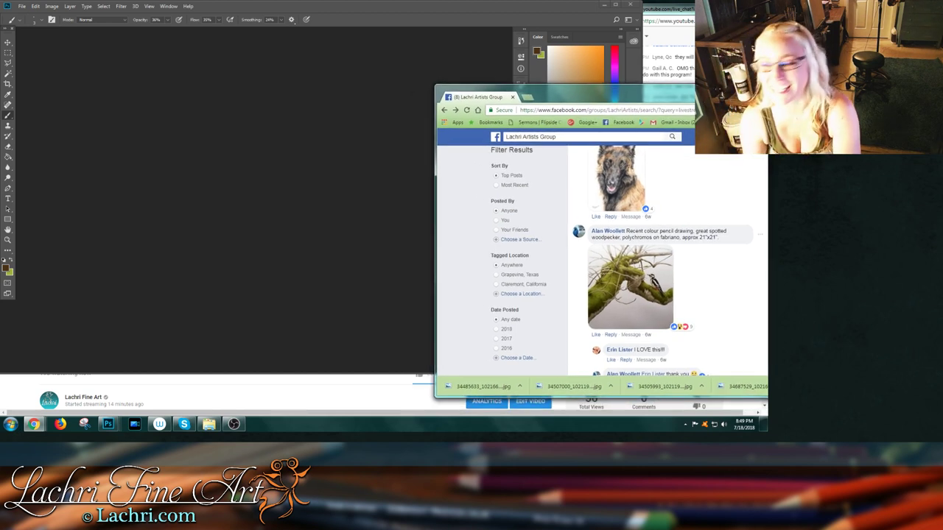
- Find the little owl pastel drawing in the group comments and open it at full size
scroll(662, 258, down, 1)
scroll(663, 258, down, 4)
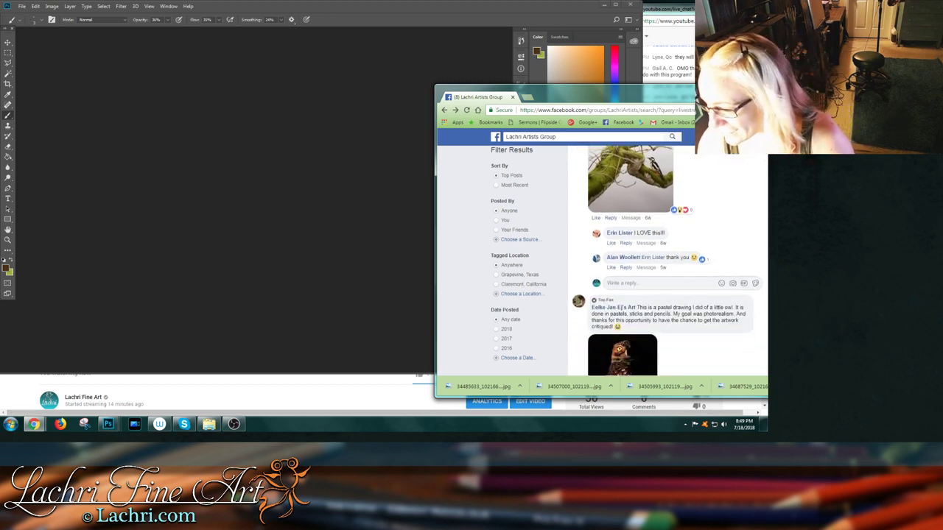
scroll(667, 260, down, 1)
scroll(667, 260, up, 1)
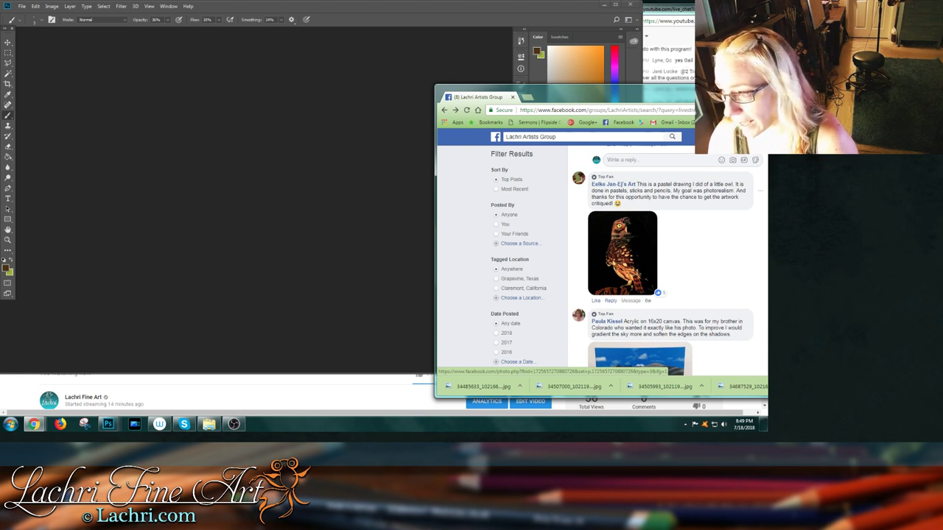
scroll(622, 258, down, 1)
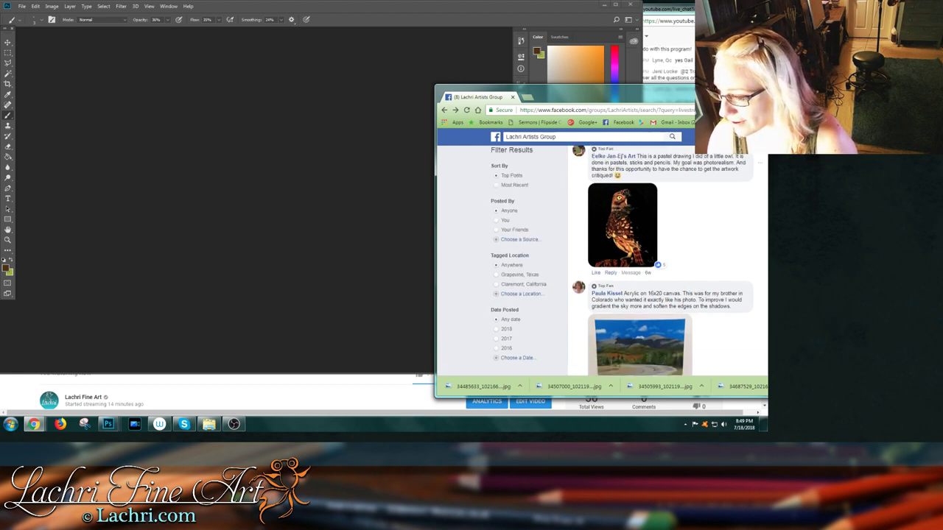
scroll(622, 251, up, 1)
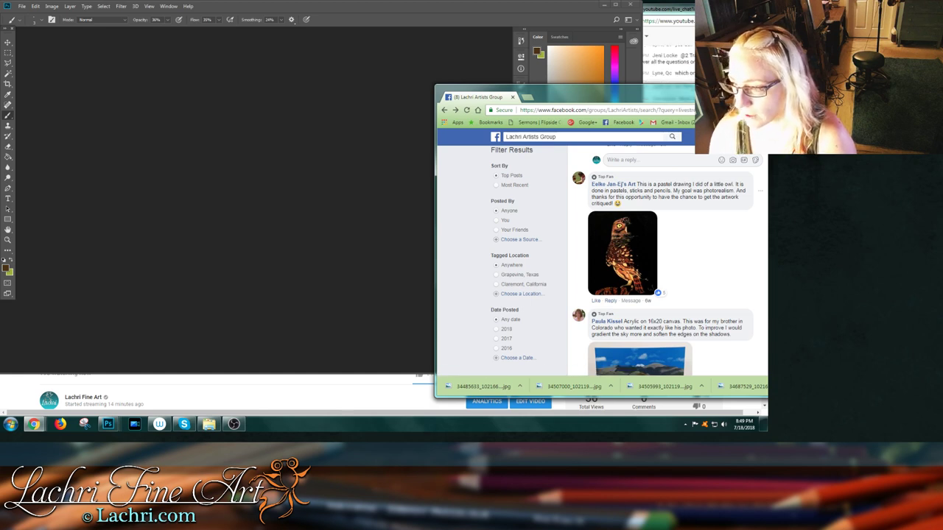
click(622, 252)
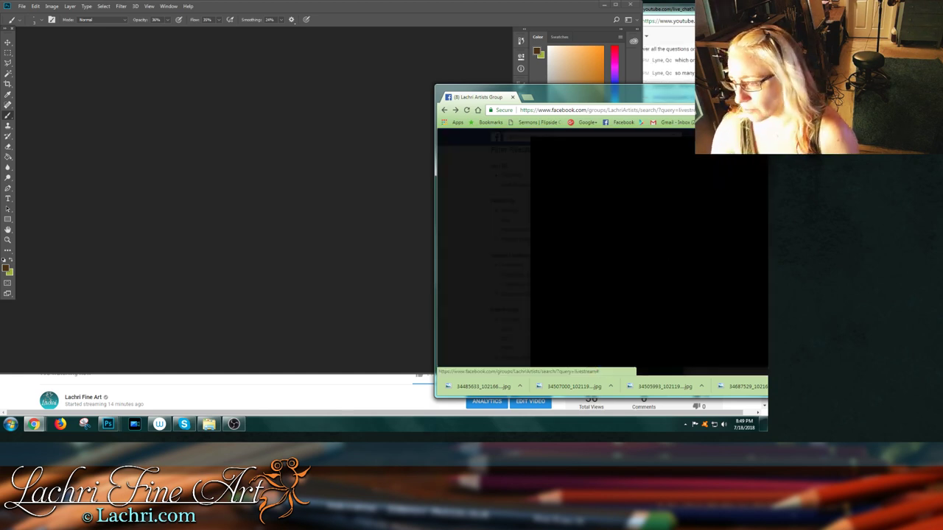
drag(626, 95, 594, 73)
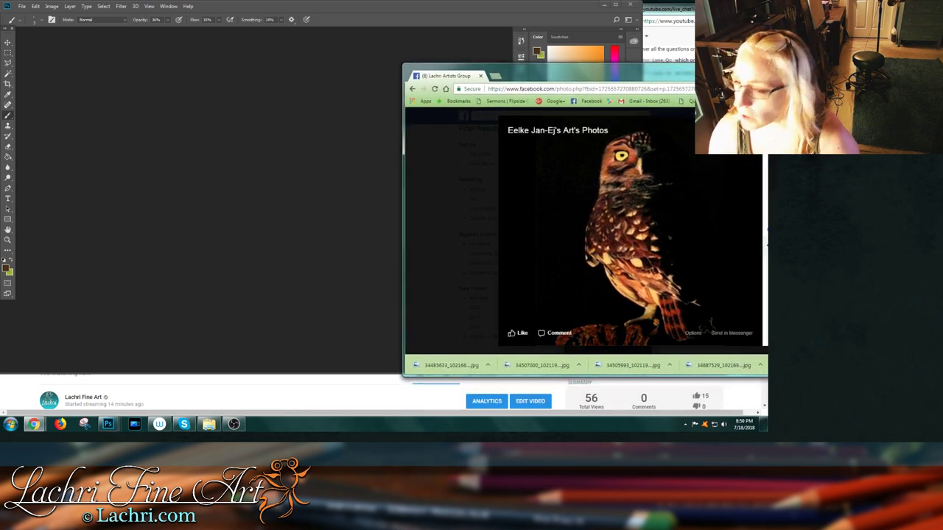
- Save the owl drawing as a JPEG in the crit livestream folder and close the photo viewer
right_click(638, 192)
click(663, 207)
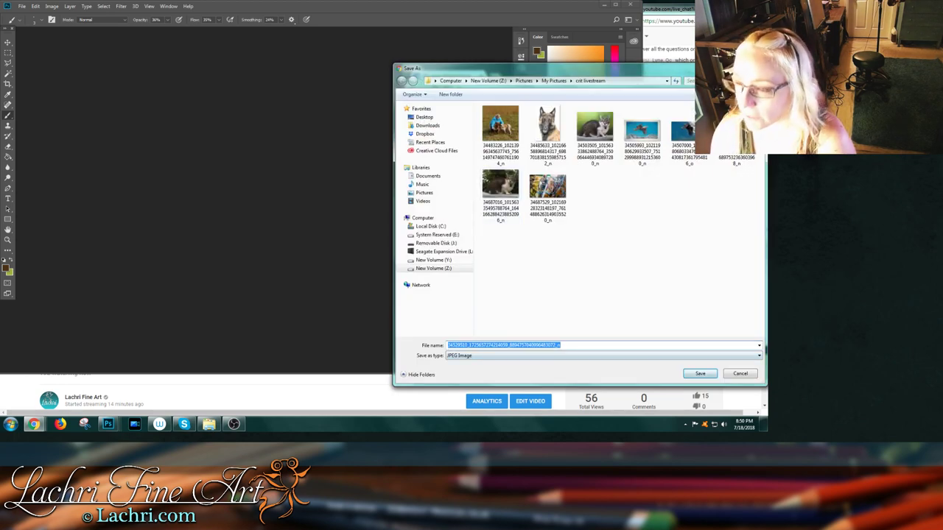
key(Return)
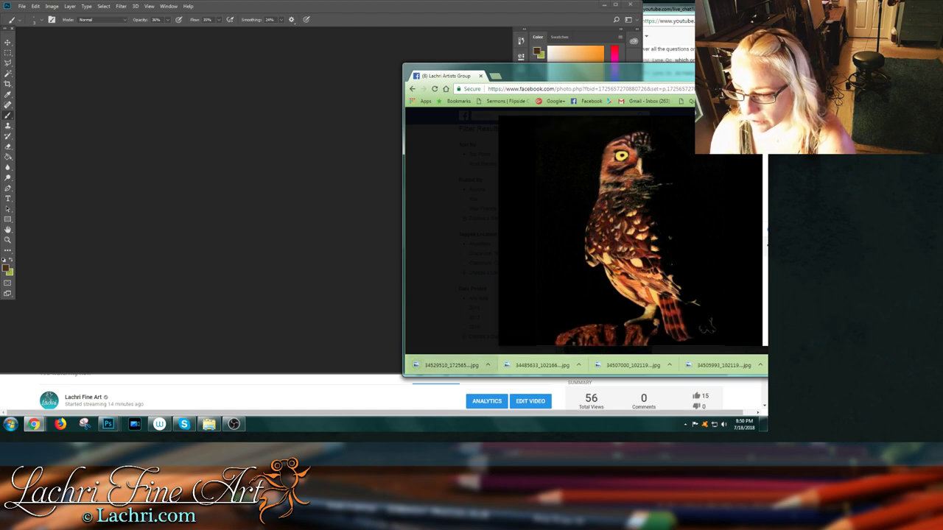
key(Escape)
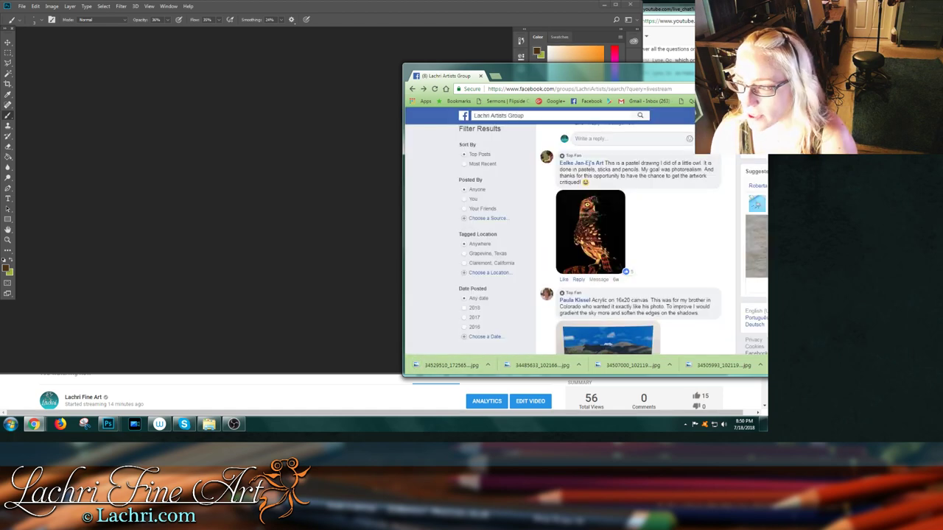
- Open the saved owl drawing from the crit livestream folder in Photoshop
drag(589, 74, 634, 76)
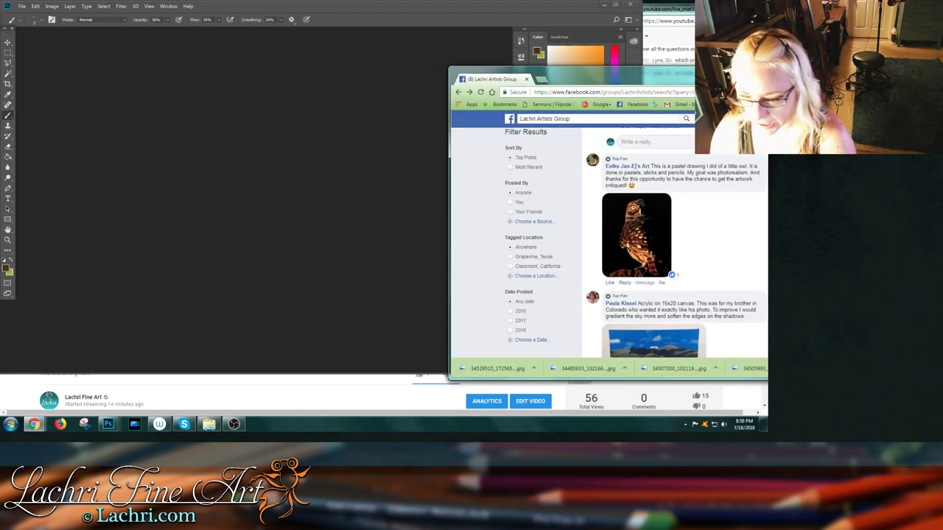
click(208, 424)
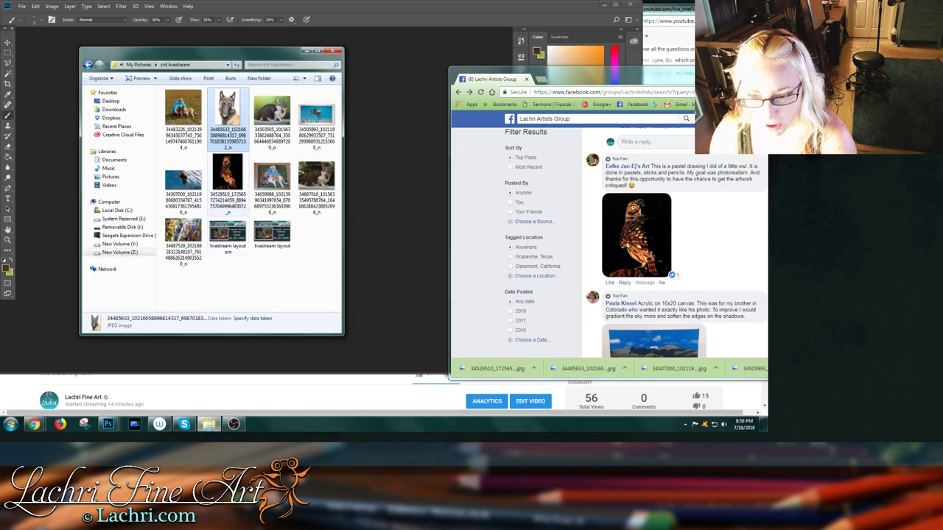
drag(227, 177, 387, 143)
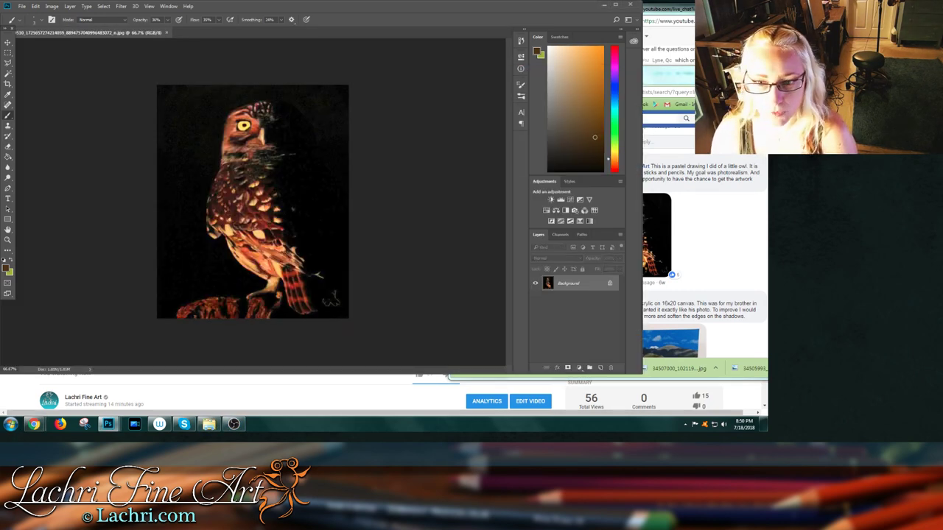
- Add a new blank layer above the owl drawing, keeping the default layer settings
click(70, 6)
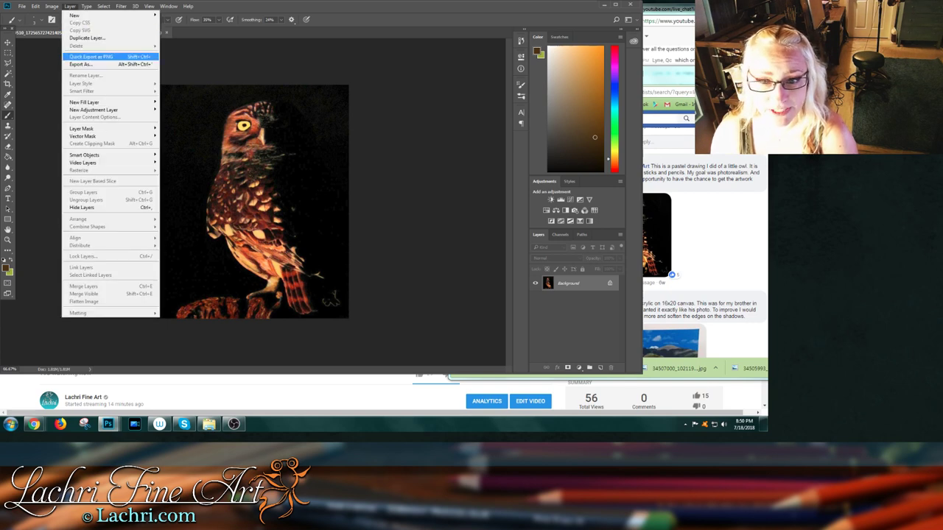
mouse_move(110, 15)
click(176, 15)
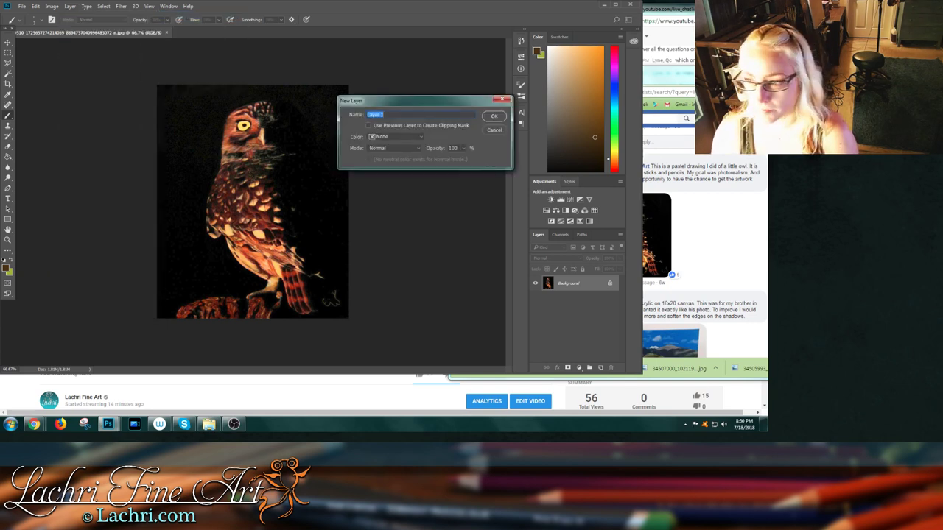
key(Return)
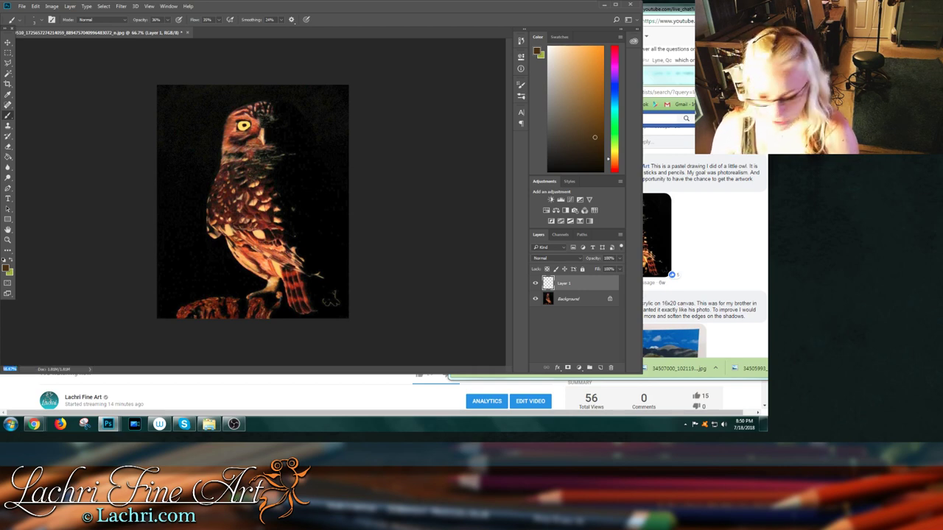
- Set the foreground colour to the warm orange fab53e
key(ctrl+plus)
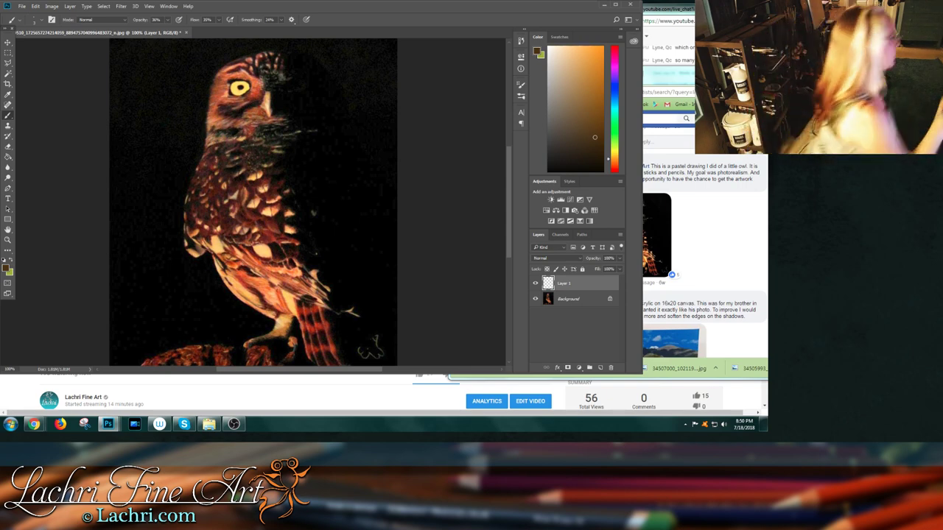
click(6, 268)
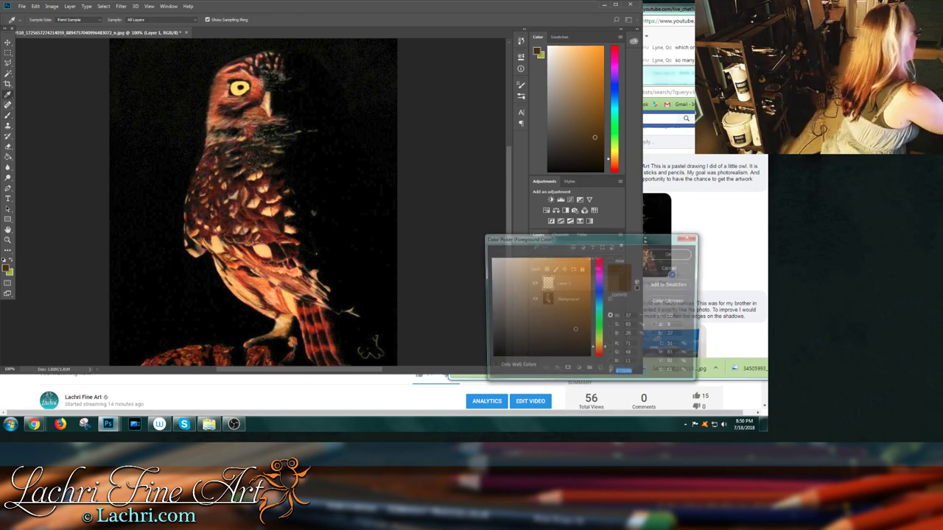
text(ffed5f)
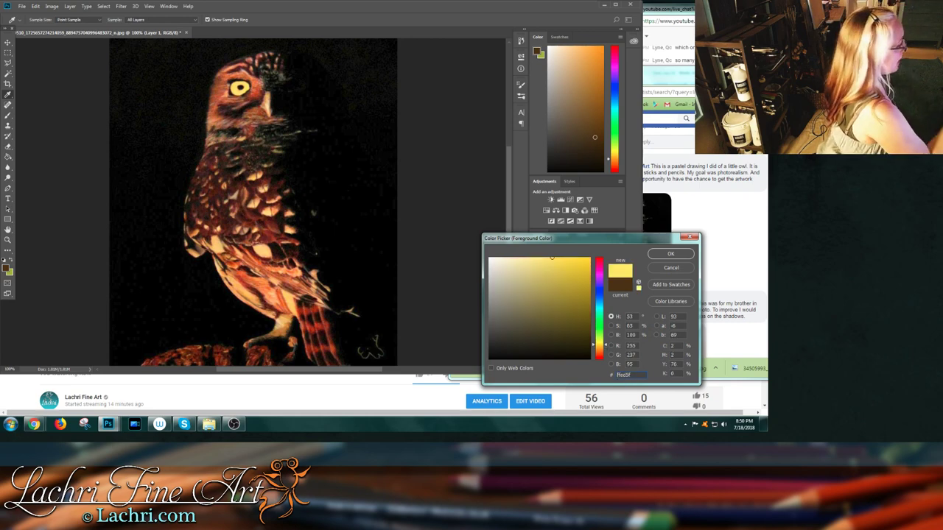
text(ffd05f)
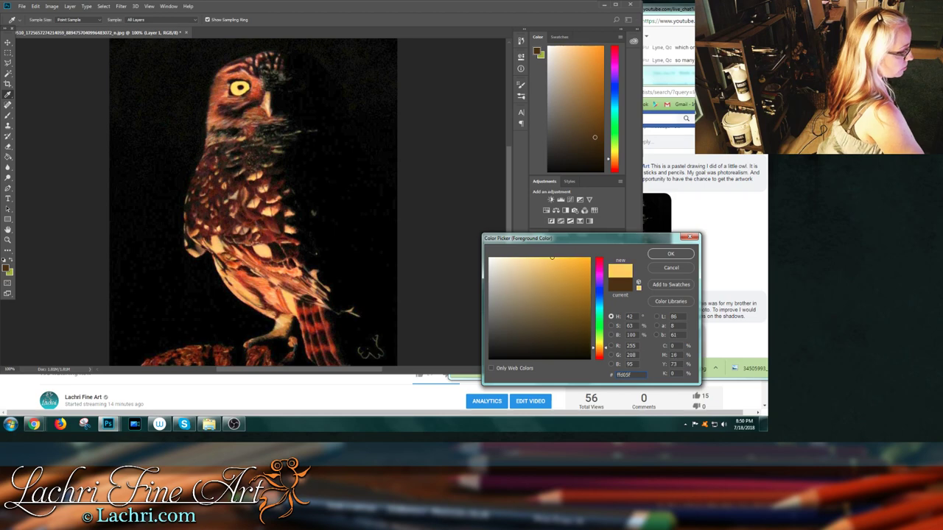
text(f5b13a)
text(fab53e)
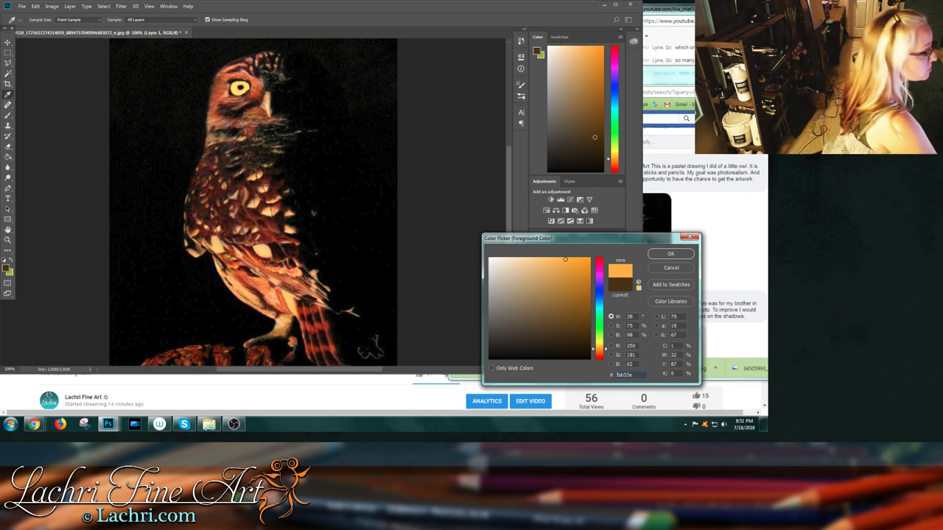
click(670, 253)
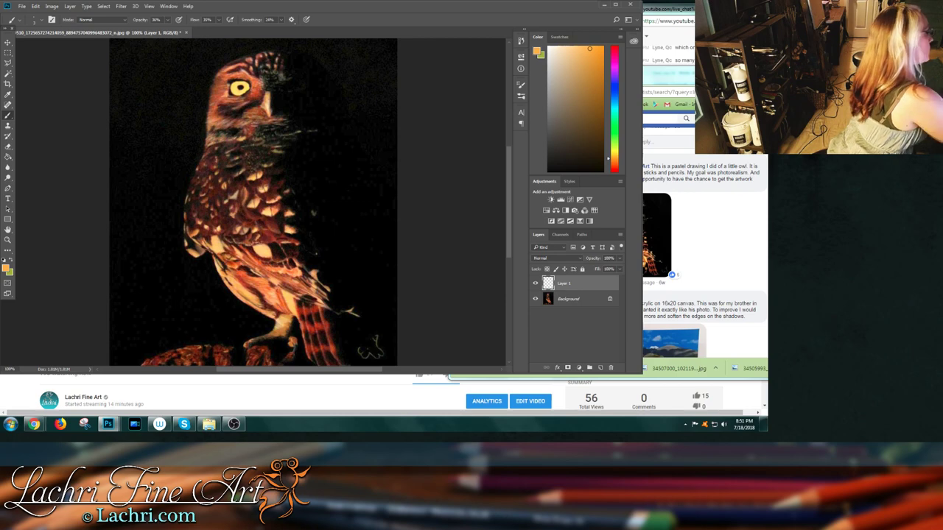
- Increase the Soft Round brush size slightly, keeping its hardness at 0%
right_click(271, 209)
drag(310, 104, 312, 104)
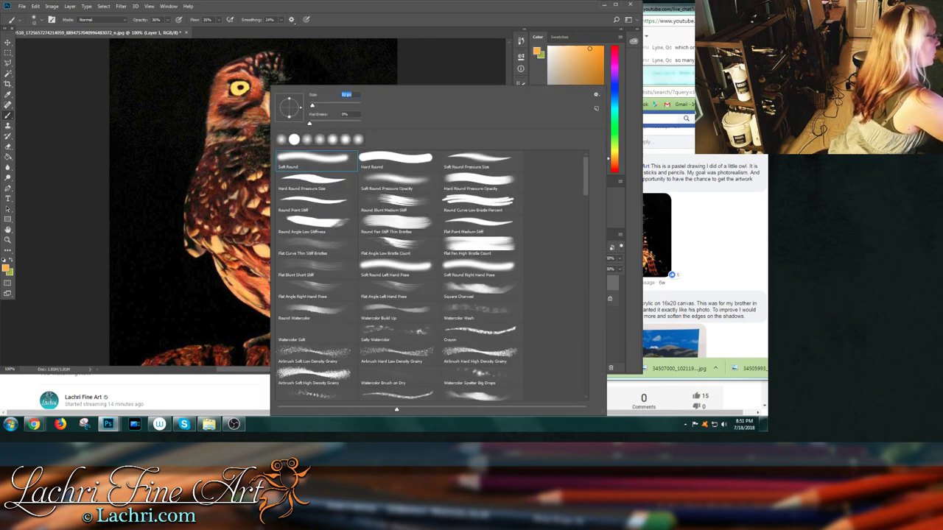
key(Return)
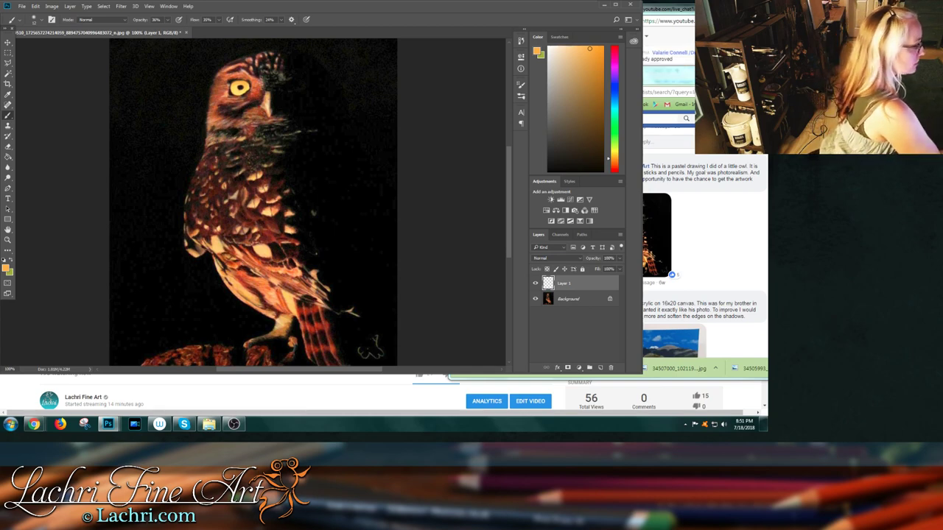
- Change the foreground colour to the muted grey-green 858873 and lighten it slightly
click(5, 268)
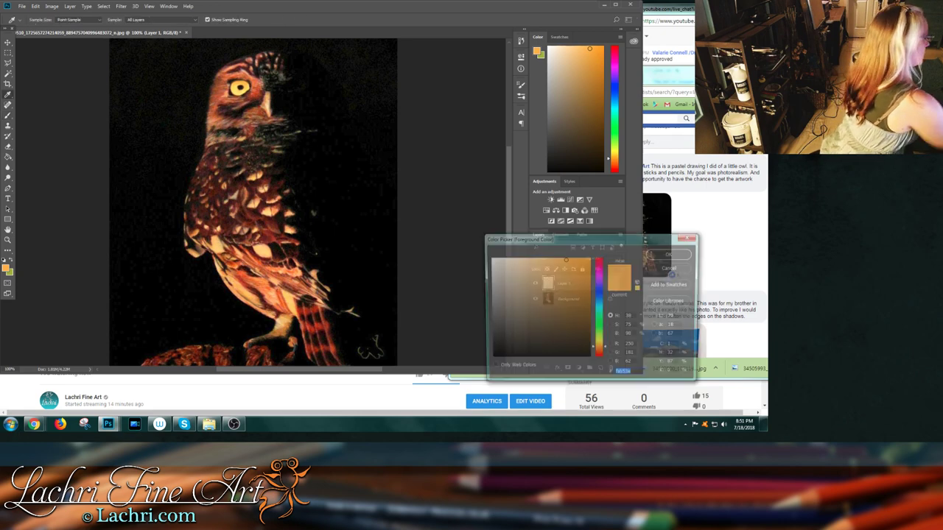
text(3f422f)
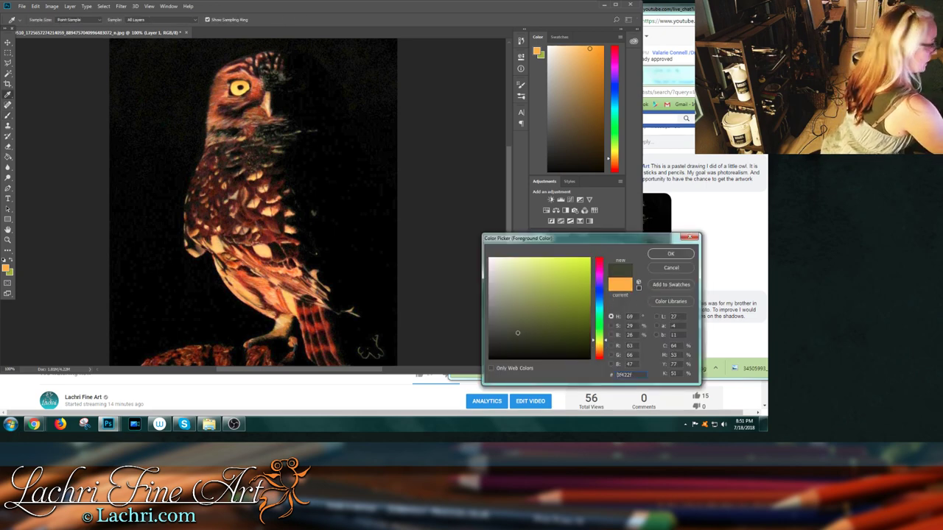
text(858873)
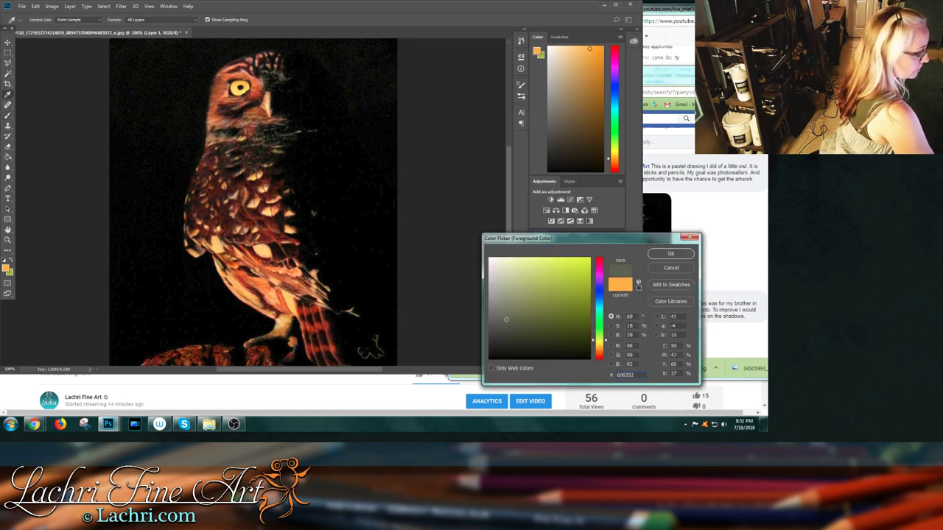
key(Return)
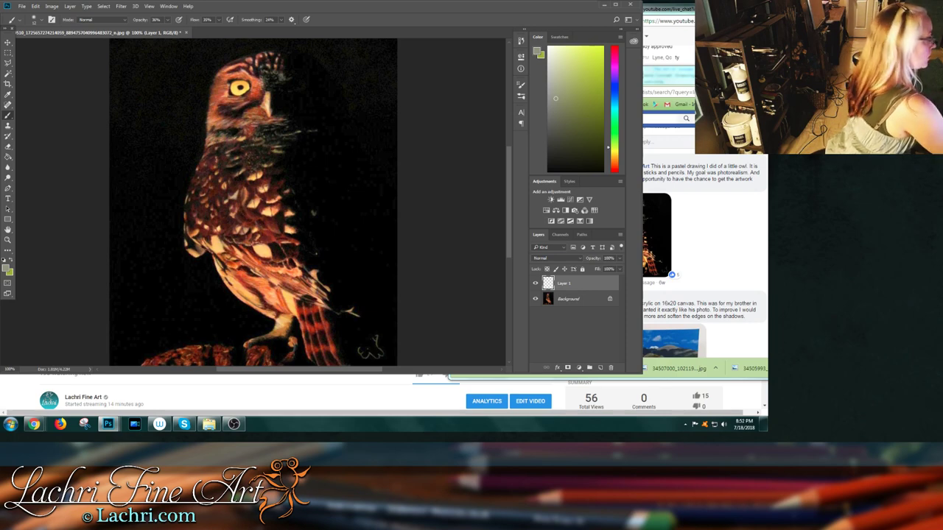
click(553, 83)
- Raise the brush opacity to 54%
click(169, 20)
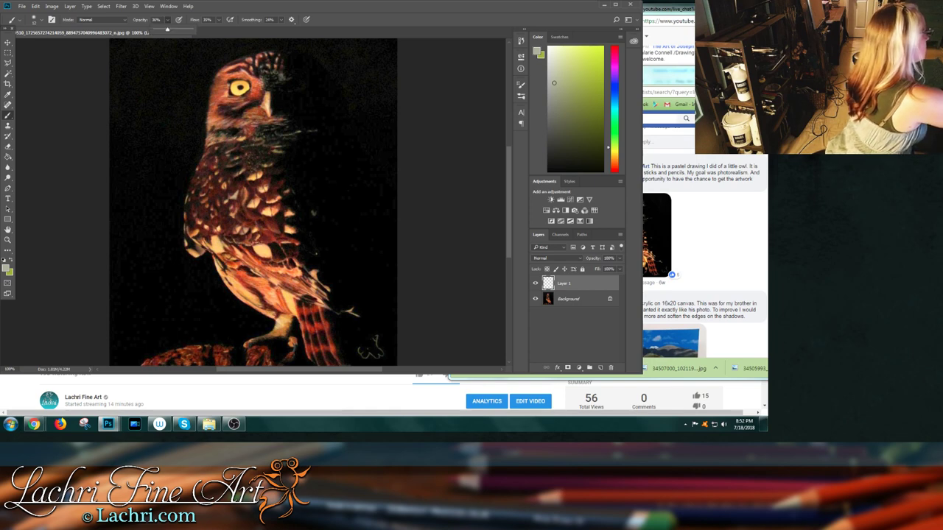
drag(166, 30, 174, 30)
key(Return)
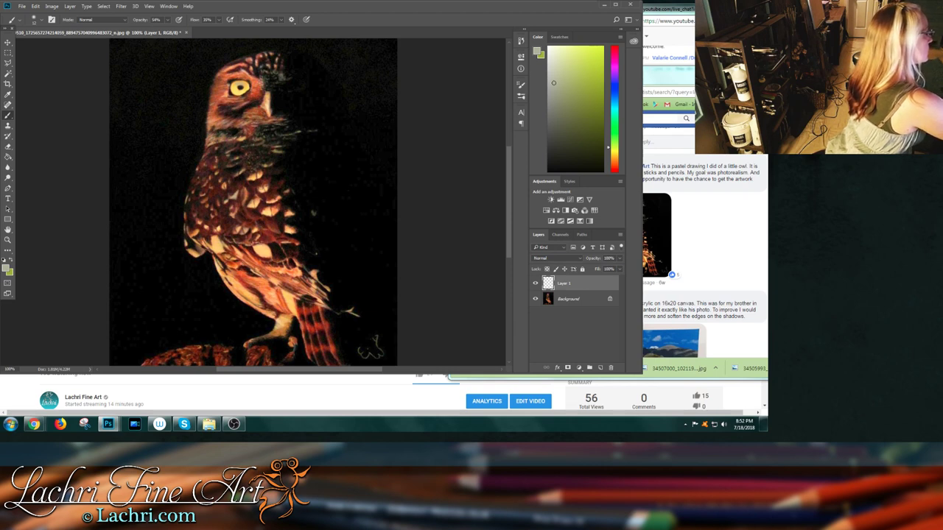
- Switch the foreground colour to near-white, then to a dark reddish brown in an orange-red hue
click(555, 47)
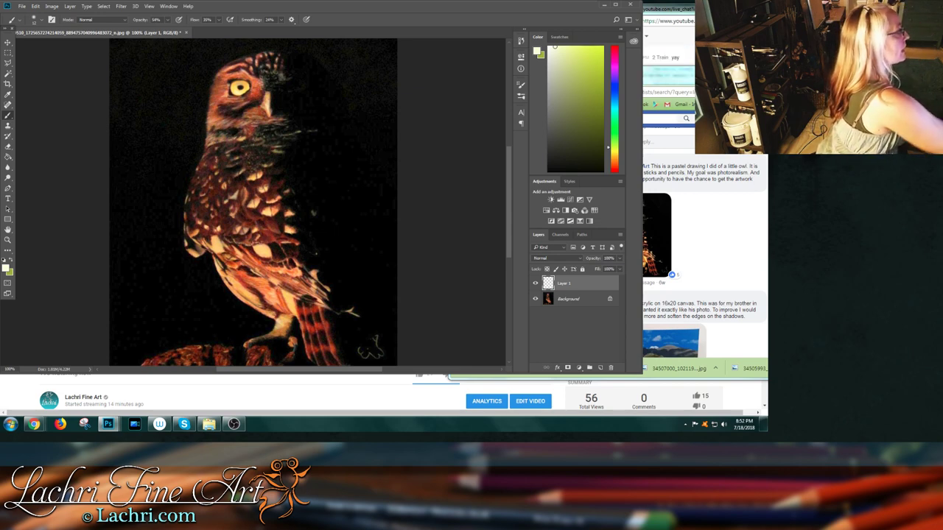
click(614, 164)
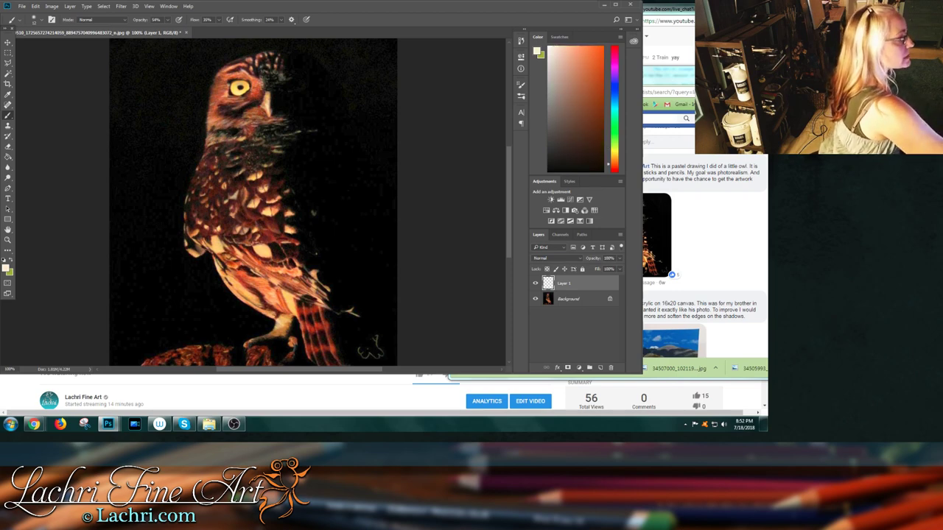
click(594, 141)
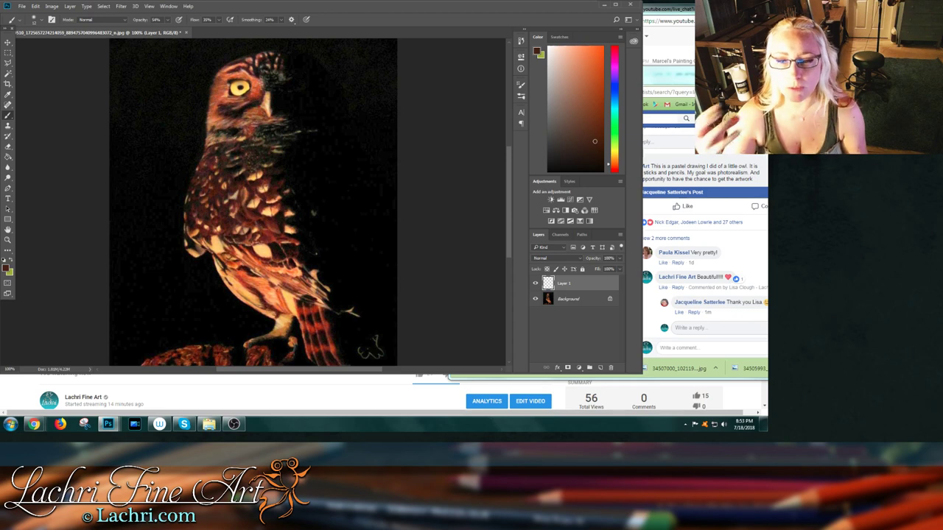
- Hide the added layer on the owl drawing and close the document without saving changes
click(535, 283)
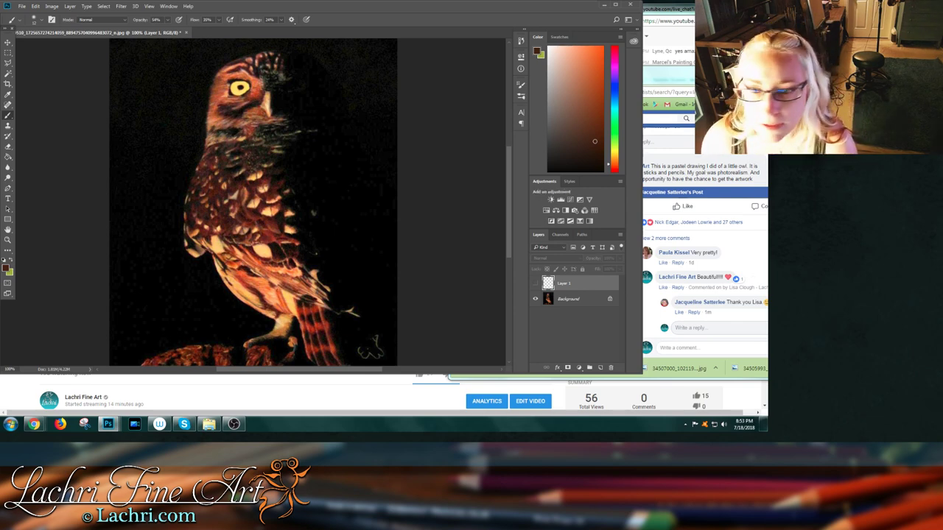
key(ctrl+w)
key(n)
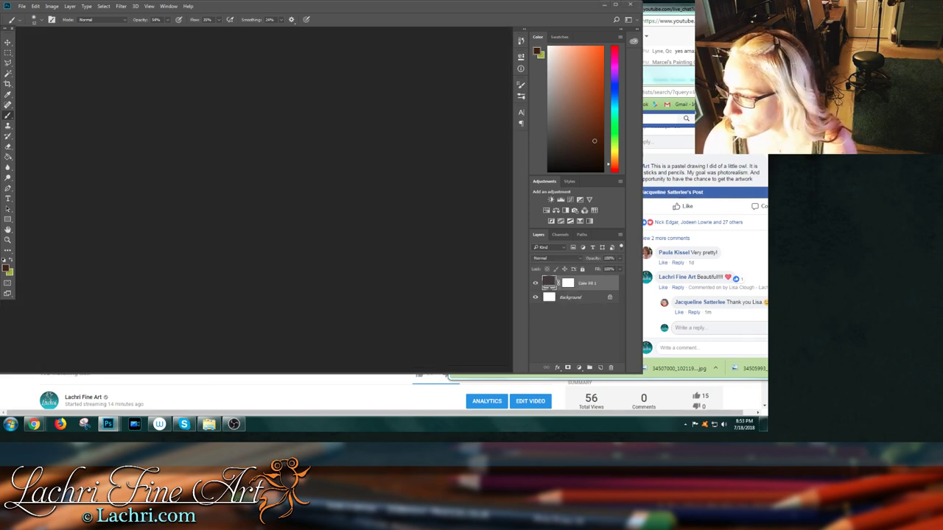
- Switch to the Lachri Artists Group page in Chrome, collapse the post pop-up and open the acrylic mountain road painting at full size
key(alt+Tab)
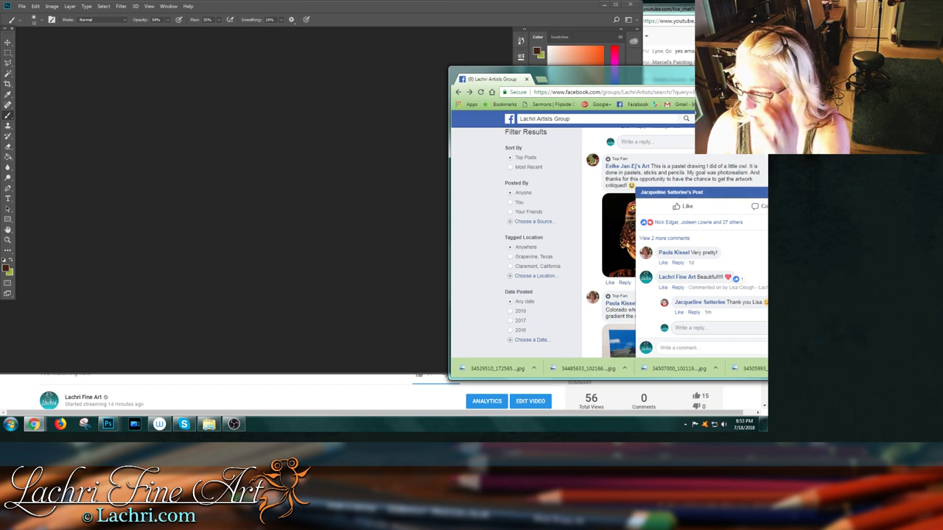
click(671, 192)
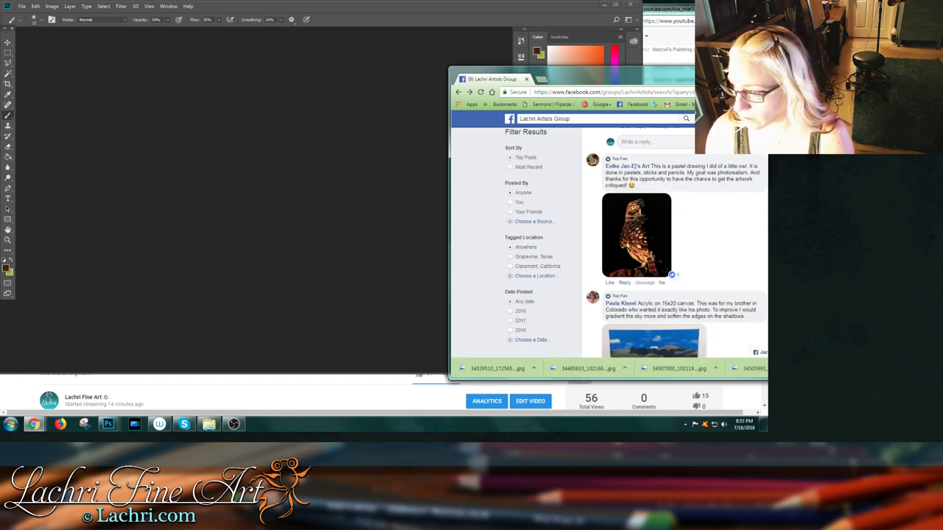
scroll(609, 243, down, 3)
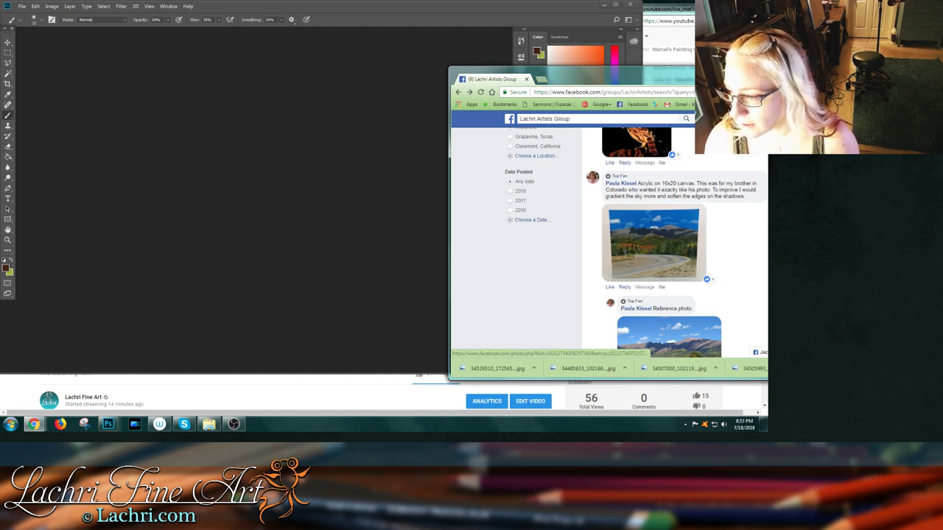
click(670, 233)
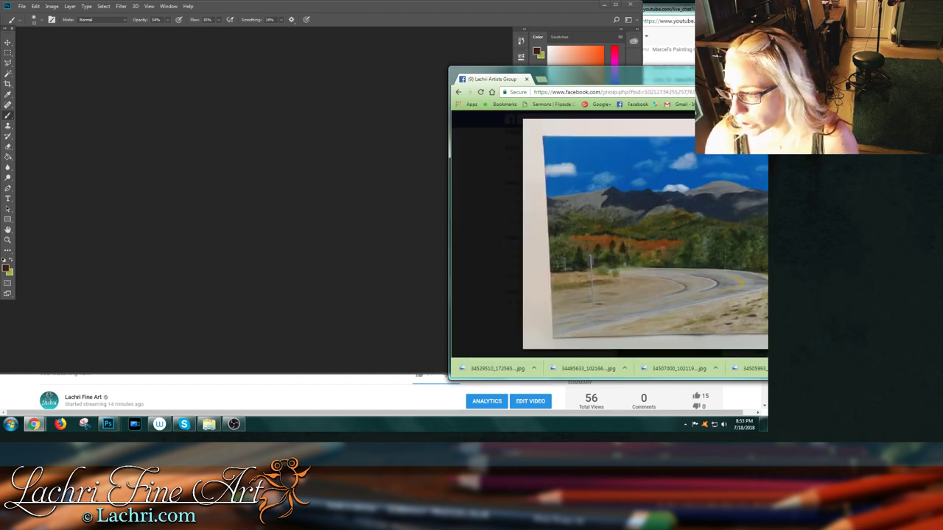
- Save the mountain road painting in the crit livestream folder and close the photo viewer
right_click(649, 241)
click(678, 255)
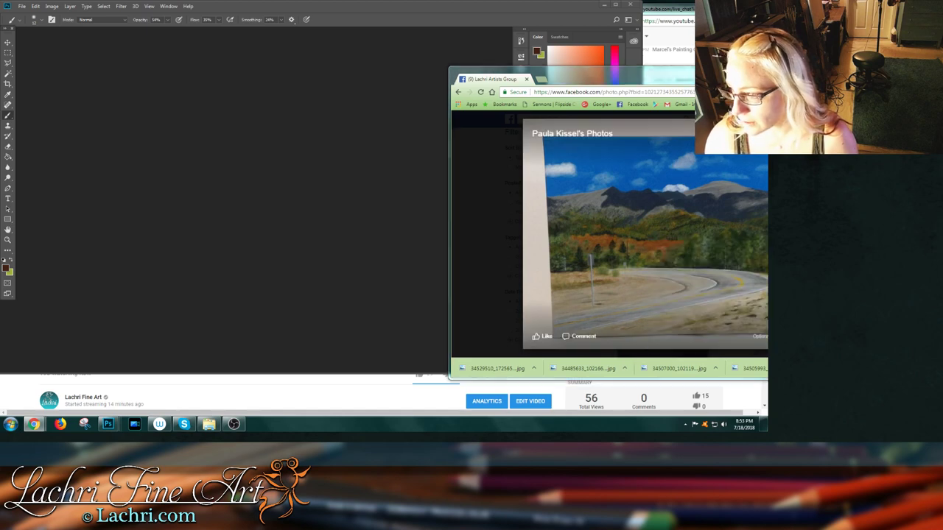
click(700, 376)
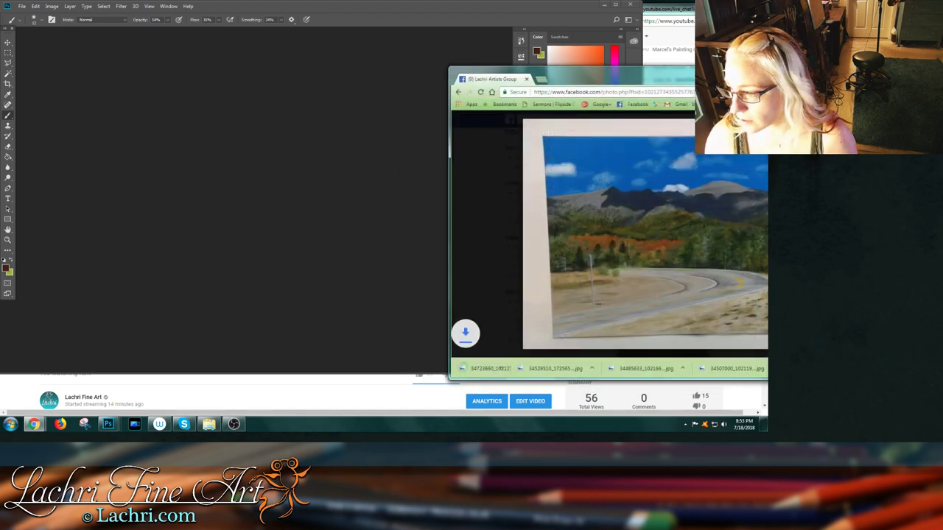
key(Escape)
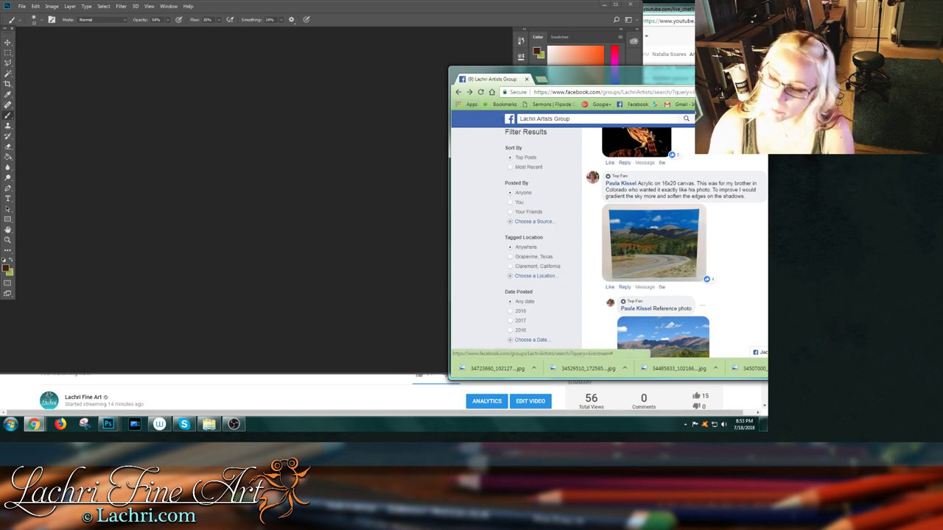
- Open the mountain road reference photo at full size and save it as a JPEG in the crit livestream folder
click(662, 336)
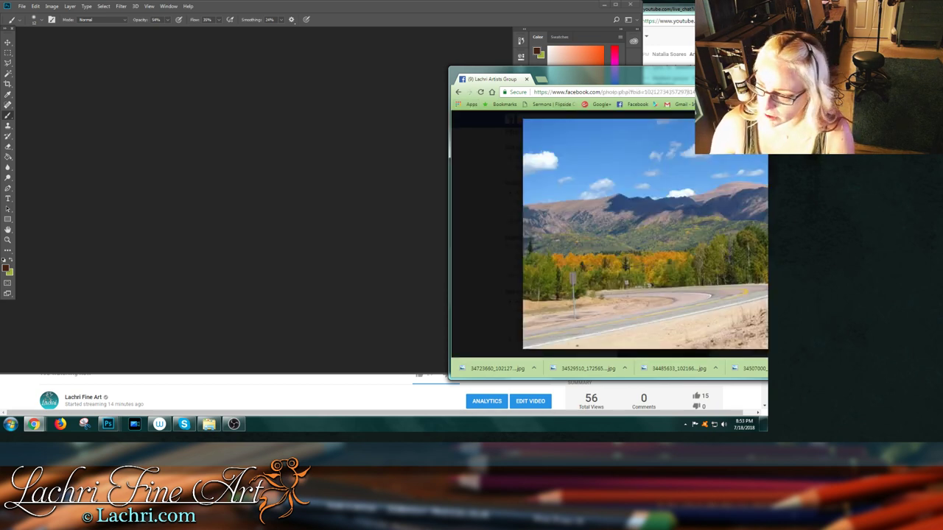
right_click(649, 214)
click(678, 229)
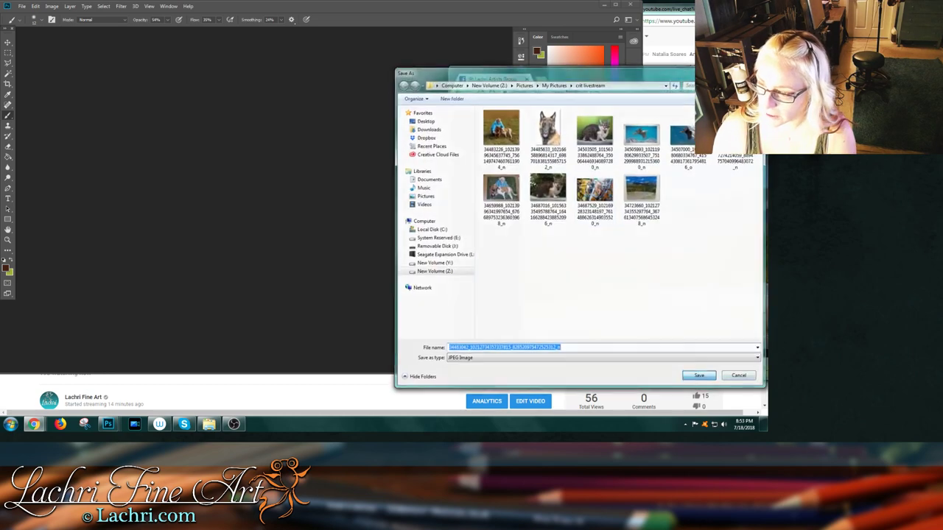
key(Return)
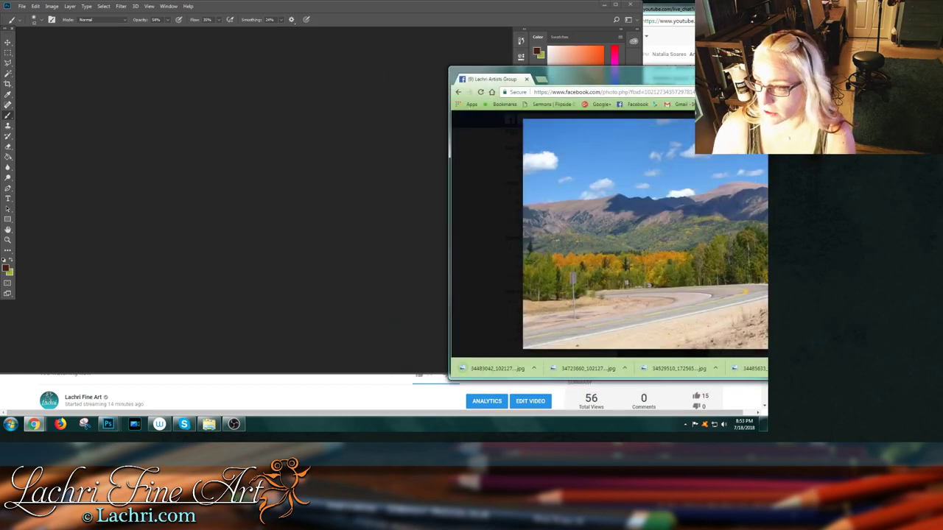
- Close the full-size reference photo and look over the painting's comment in the group search results
key(Escape)
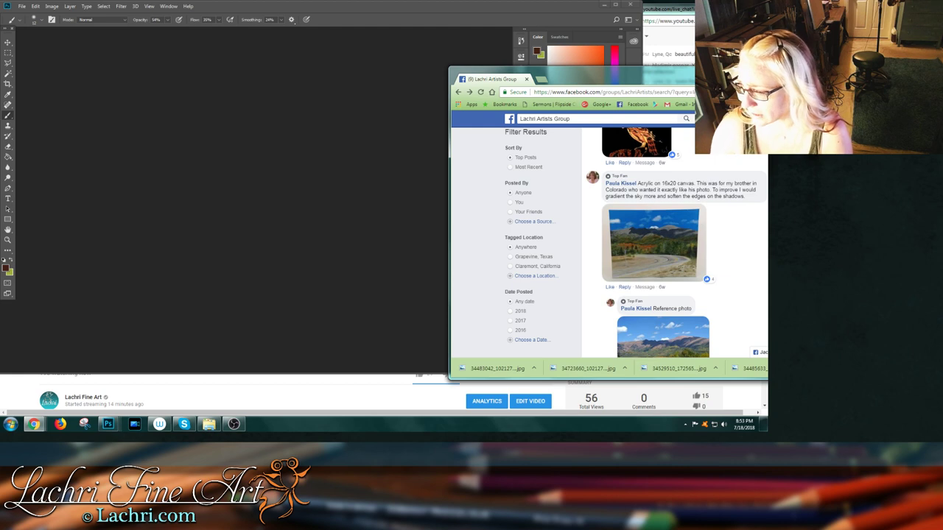
scroll(676, 242, down, 2)
scroll(676, 242, up, 3)
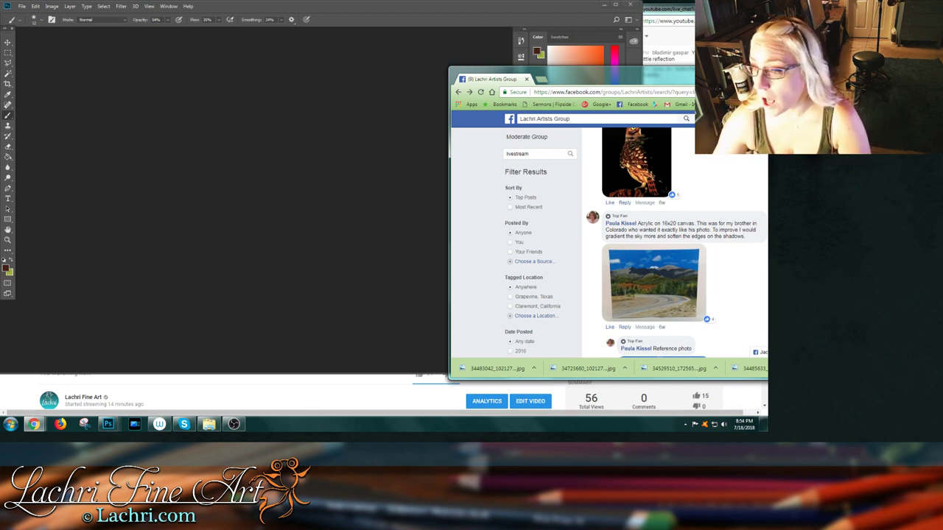
- Switch to Photoshop and open the mountain road painting and its reference photo from the crit livestream folder
click(109, 423)
click(210, 423)
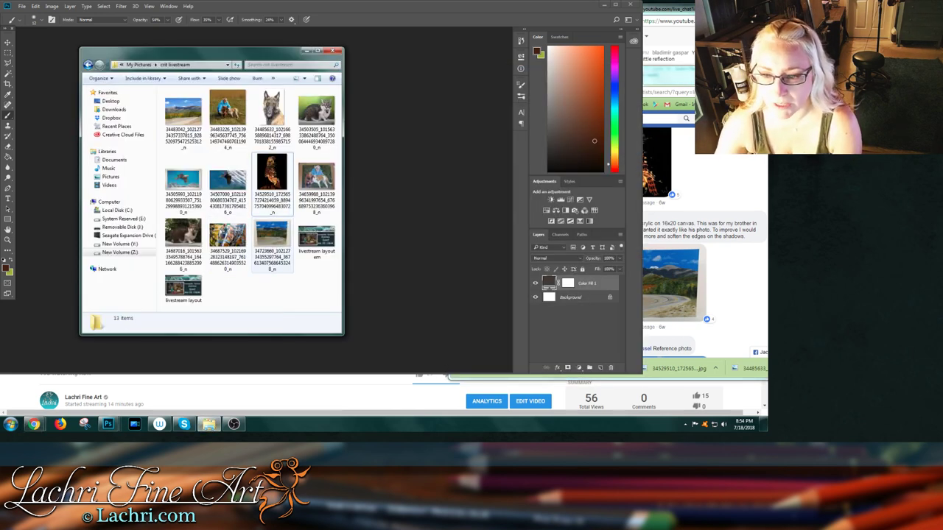
click(271, 243)
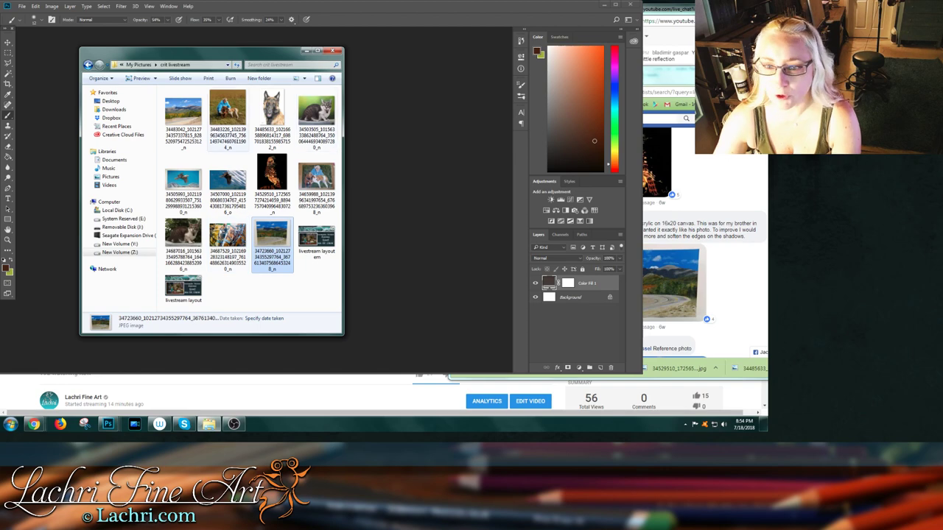
ctrl+click(183, 118)
drag(183, 110, 421, 163)
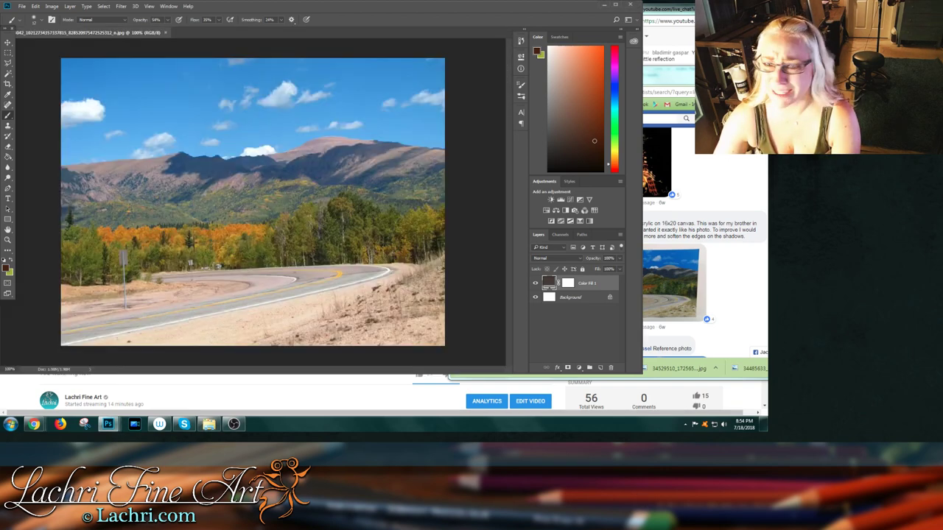
- Float both image windows and arrange them side by side, the reference photo on the left and the painting on the right
drag(258, 32, 317, 96)
drag(88, 32, 90, 70)
mouse_move(479, 97)
mouse_down()
mouse_move(518, 79)
mouse_move(534, 94)
mouse_move(501, 76)
mouse_move(528, 78)
mouse_up()
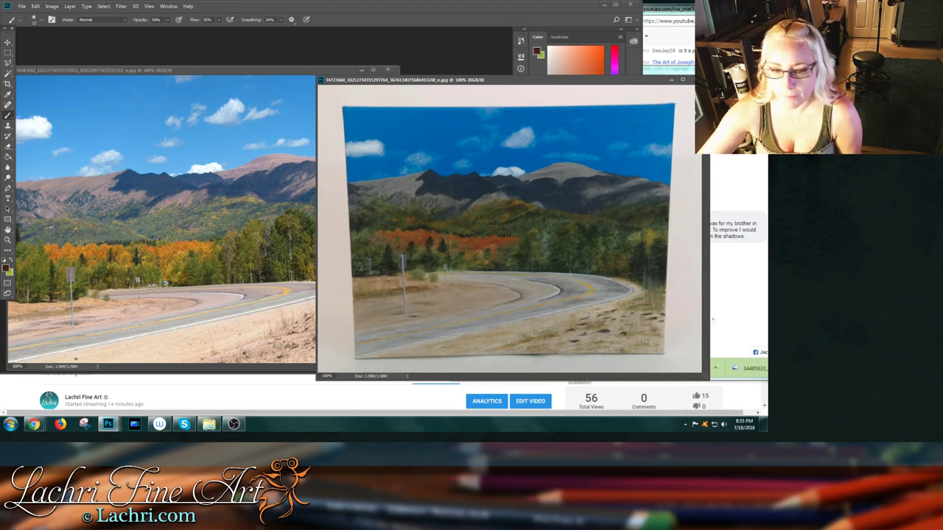
drag(221, 371, 221, 405)
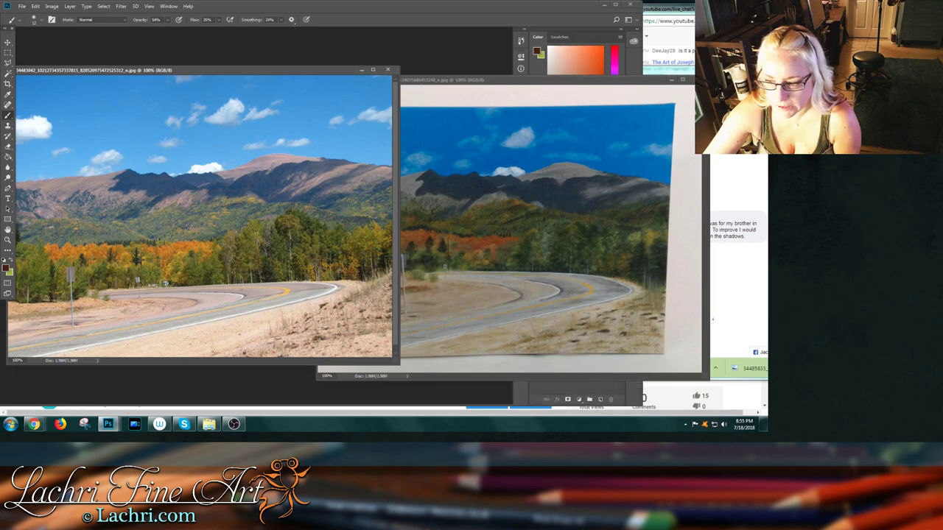
mouse_move(515, 80)
mouse_down()
mouse_move(483, 85)
mouse_move(511, 80)
mouse_up()
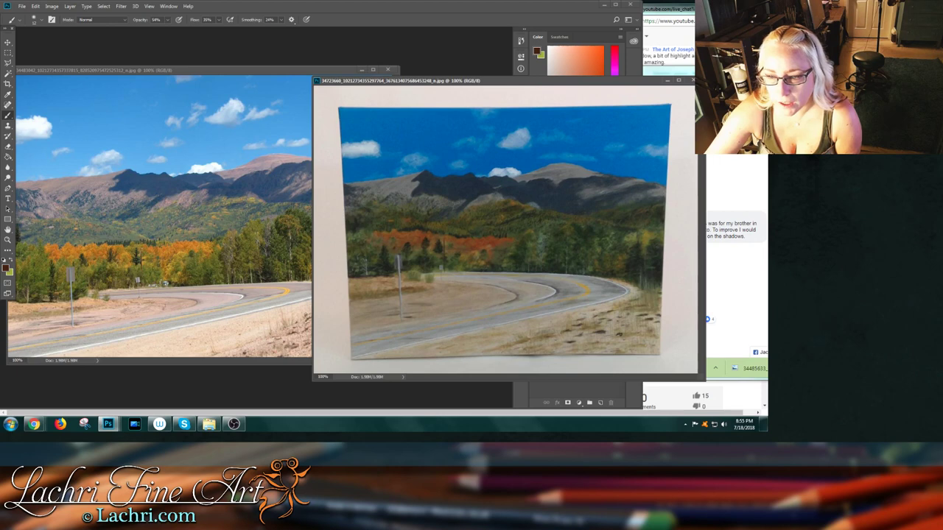
- Bring up the teal arrow image, undo the stray brush stroke on it and copy the arrow onto the mountain road painting
mouse_move(108, 423)
click(136, 377)
drag(113, 122, 175, 153)
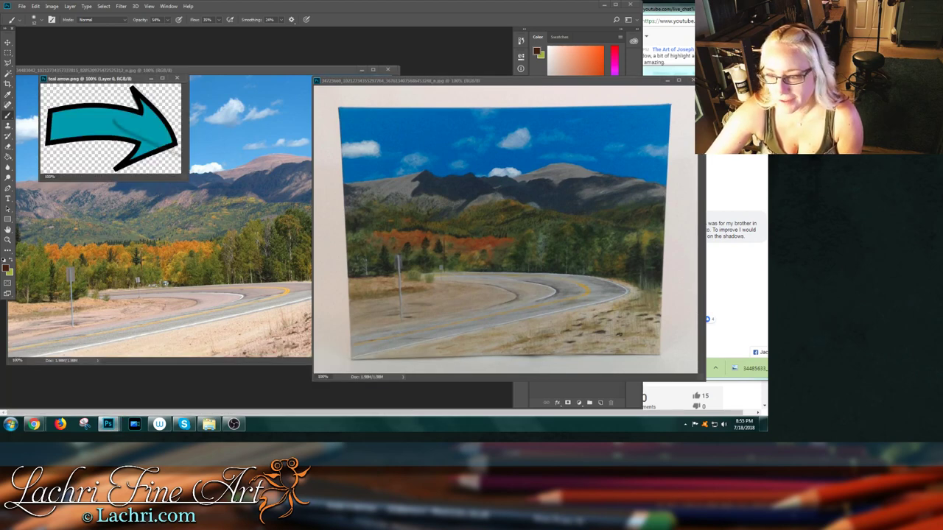
key(ctrl+z)
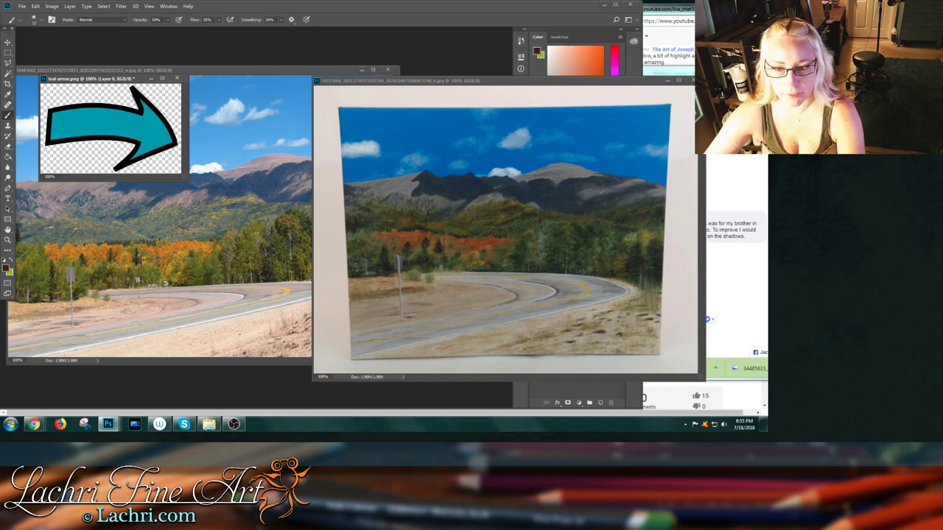
key(v)
mouse_move(111, 129)
mouse_down()
mouse_move(412, 213)
mouse_move(490, 249)
mouse_up()
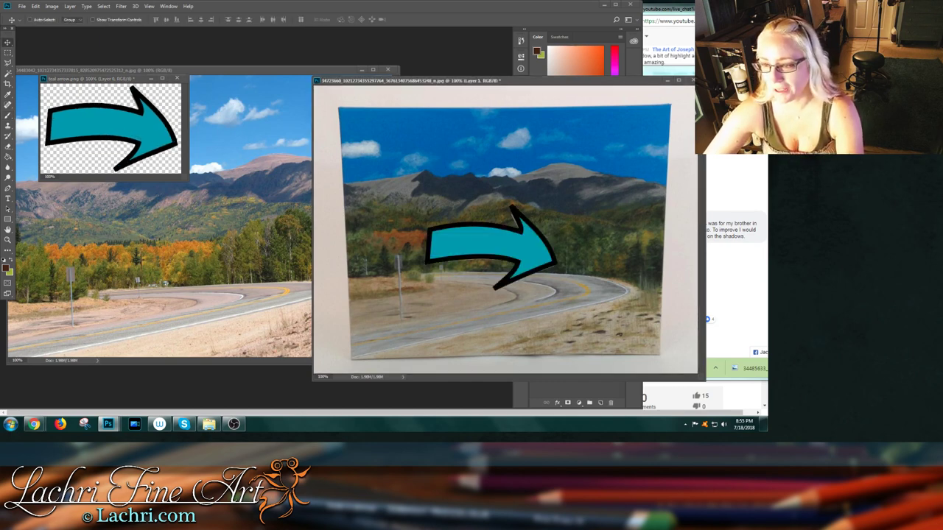
- Scale the arrow on the painting down to about 35% and minimize the teal arrow document
key(ctrl+t)
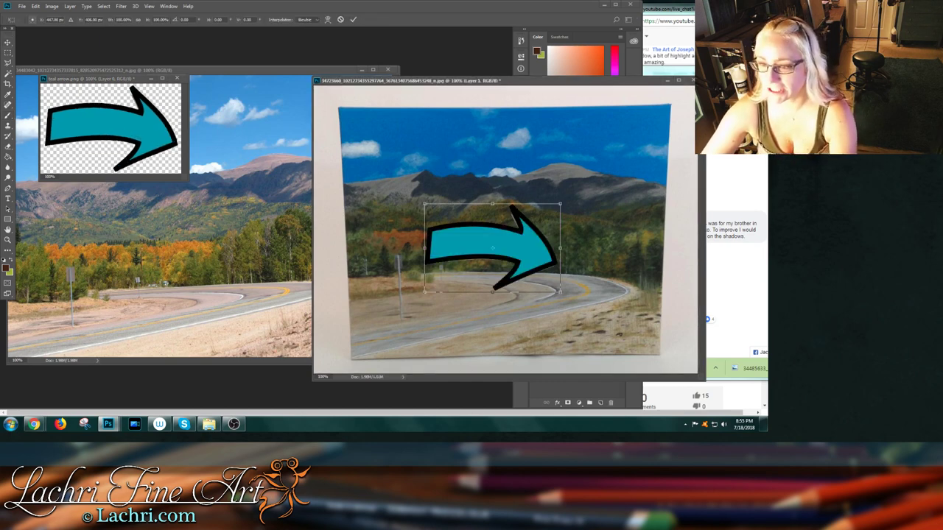
drag(424, 204, 514, 262)
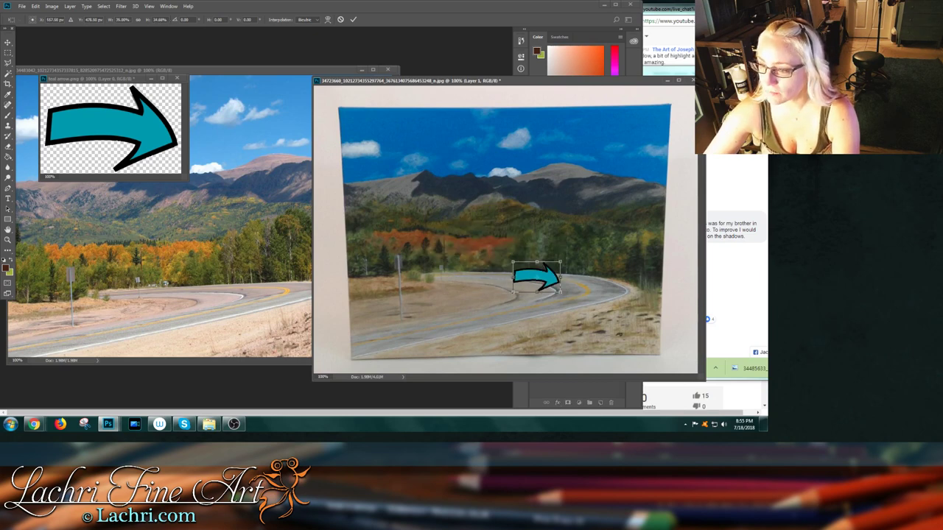
key(Return)
click(151, 79)
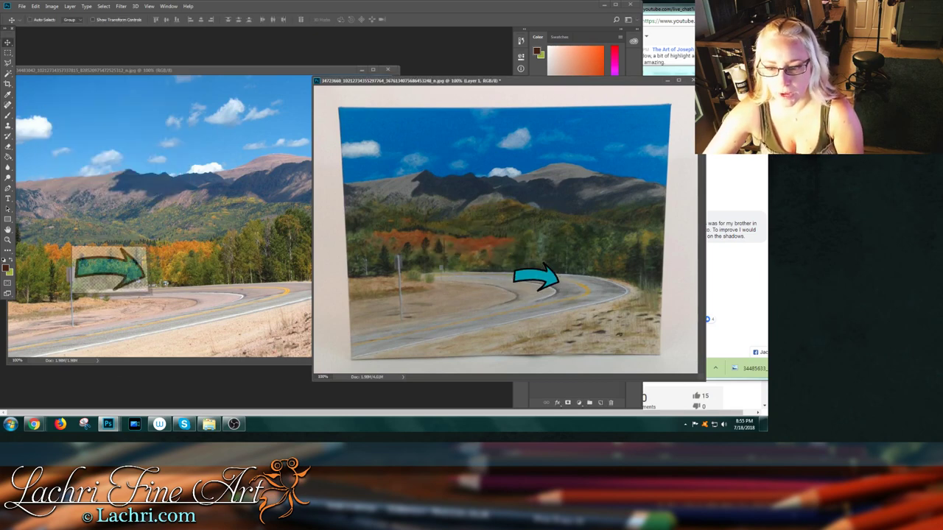
- Move the arrow over the painting to point out the tree line, orange foliage, green trees, mountain slope and far end of the road
drag(536, 279, 477, 257)
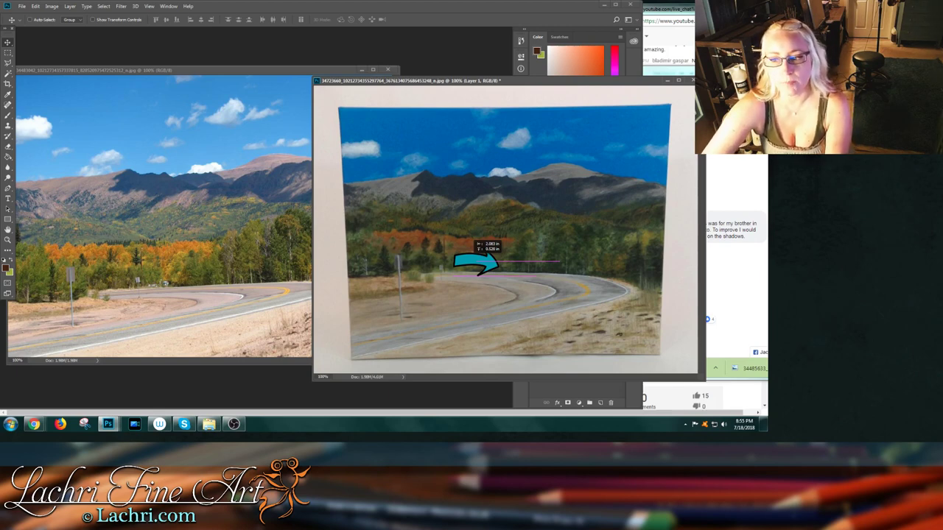
drag(477, 257, 463, 233)
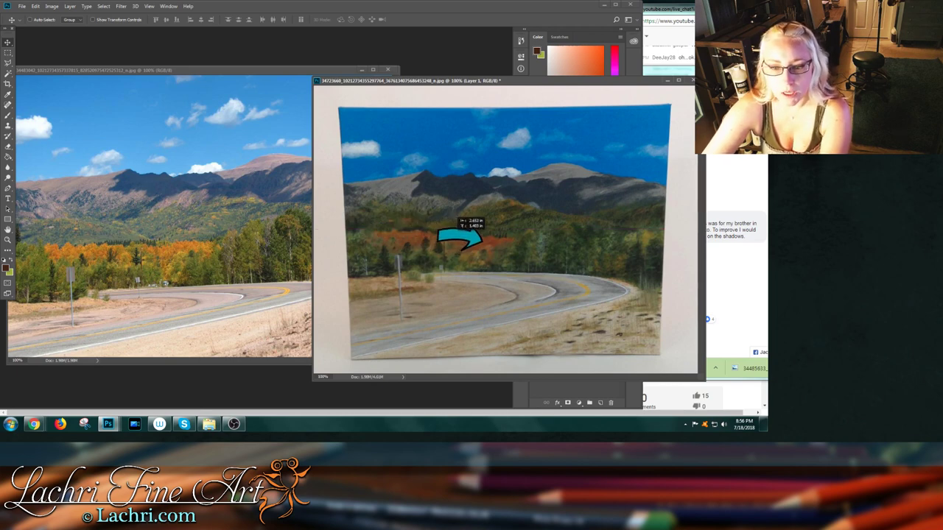
mouse_move(461, 234)
mouse_down()
mouse_move(412, 237)
mouse_move(445, 237)
mouse_up()
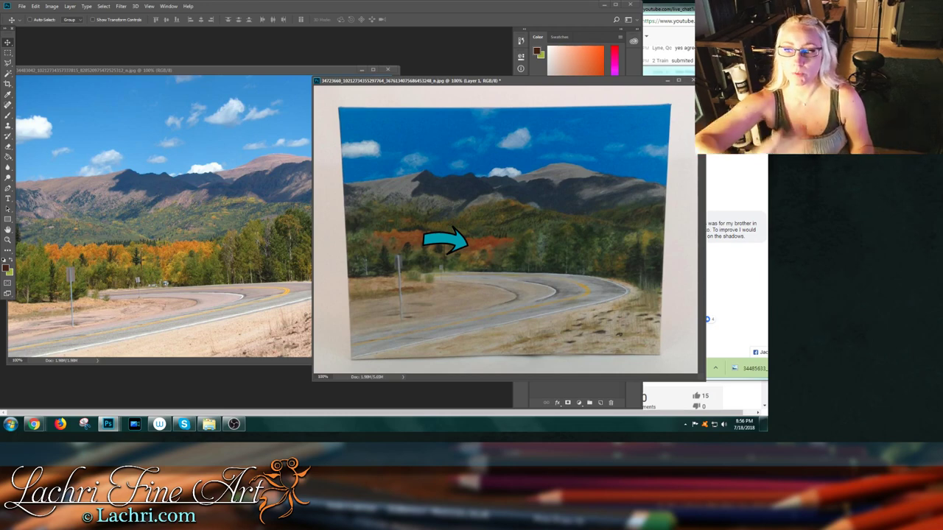
mouse_move(453, 228)
mouse_down()
mouse_move(377, 223)
mouse_move(475, 227)
mouse_move(459, 227)
mouse_move(531, 174)
mouse_move(488, 237)
mouse_move(502, 242)
mouse_up()
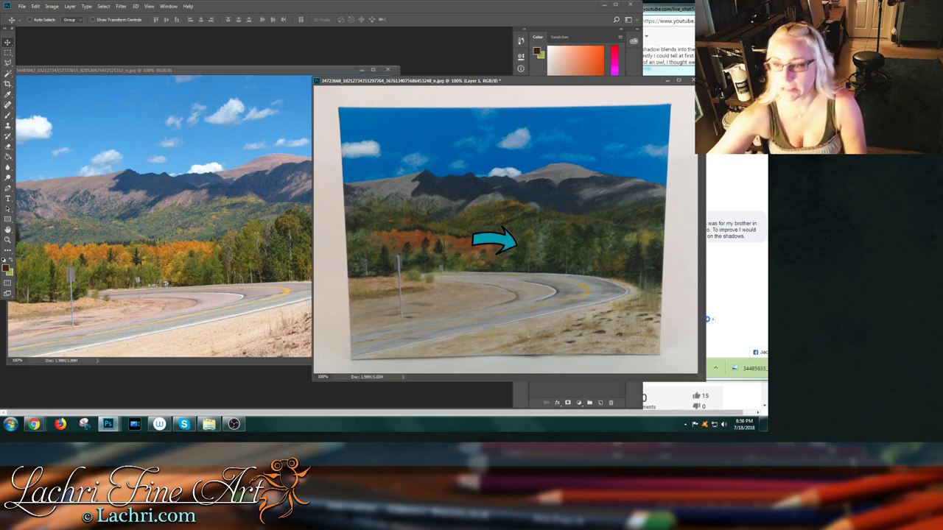
drag(498, 232, 578, 184)
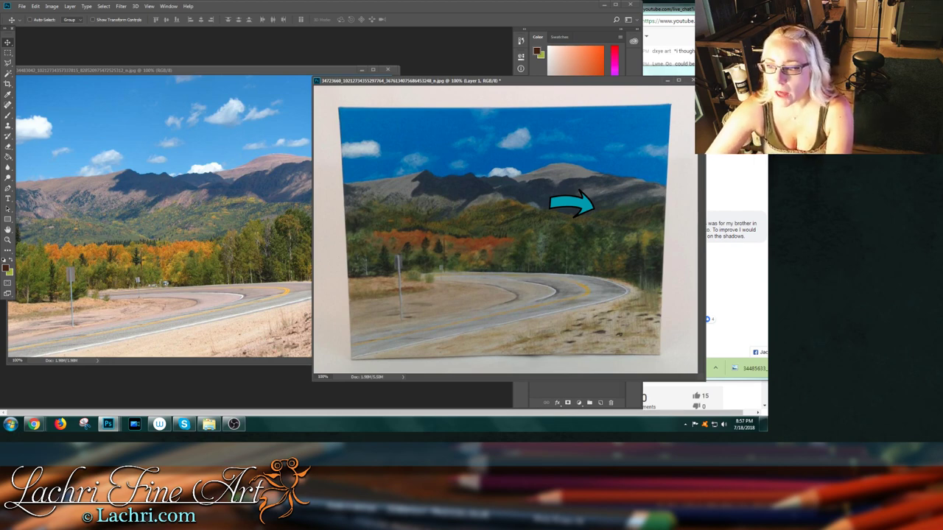
drag(571, 203, 435, 269)
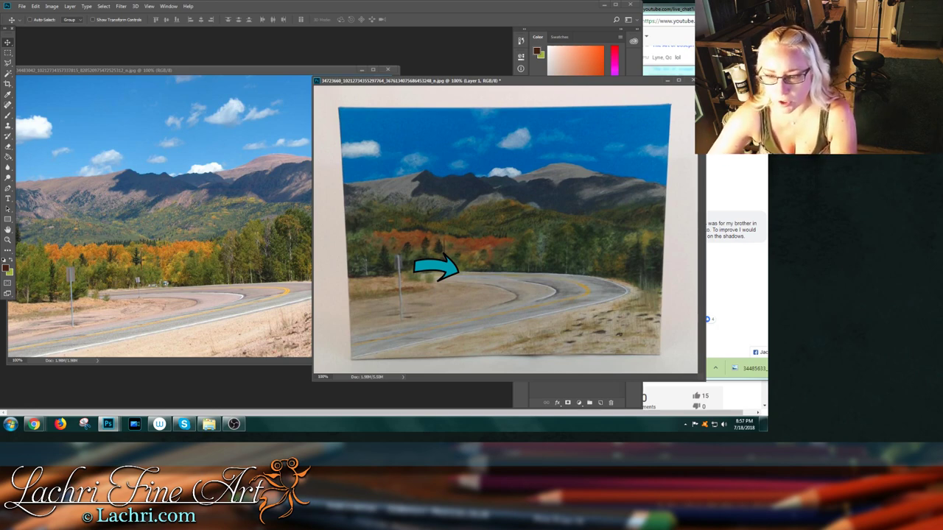
- Reposition the painting's window beside the reference photo and move the arrow to the road, the green trees and the sandy foreground
mouse_move(503, 80)
mouse_down()
mouse_move(437, 120)
mouse_move(389, 110)
mouse_move(472, 77)
mouse_up()
drag(410, 78, 408, 69)
drag(423, 242, 489, 267)
mouse_move(486, 67)
mouse_down()
mouse_move(520, 112)
mouse_move(514, 270)
mouse_move(527, 85)
mouse_up()
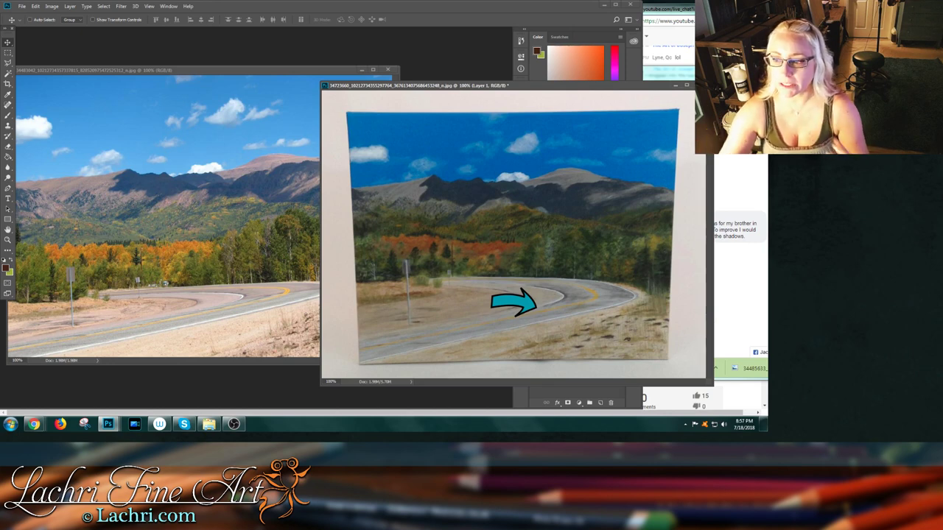
drag(530, 297, 543, 236)
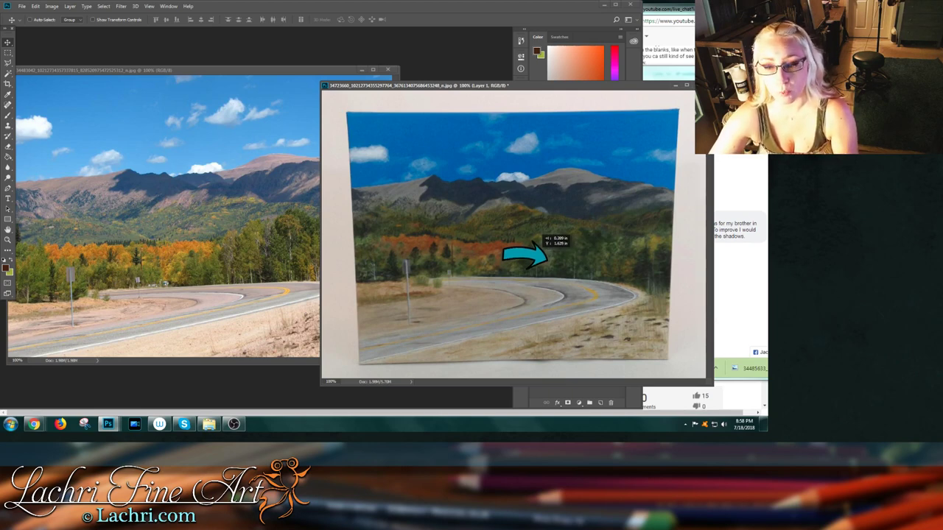
drag(544, 237, 615, 298)
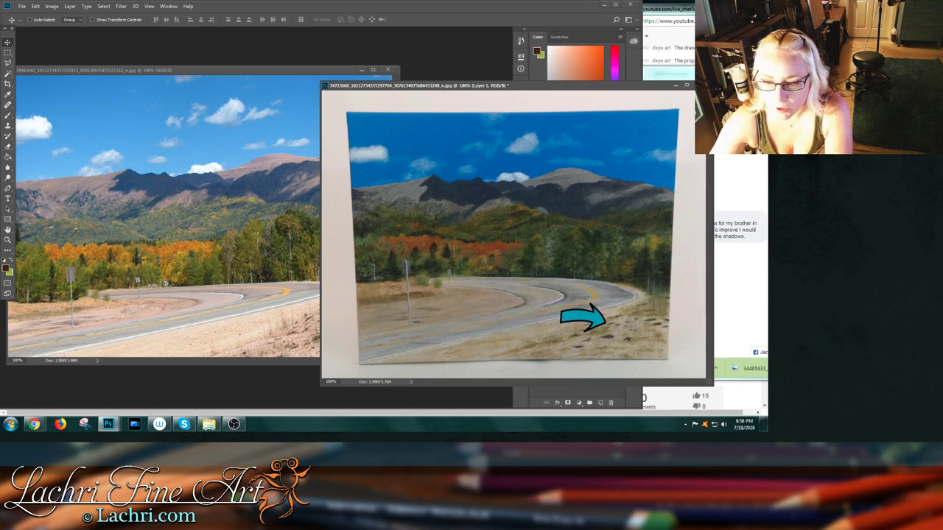
- Align the painting's window with the reference photo and move the teal arrow across the roadside ground shadows onto the road
mouse_move(500, 85)
mouse_down()
mouse_move(590, 93)
mouse_move(535, 70)
mouse_up()
mouse_move(617, 302)
mouse_down()
mouse_move(571, 318)
mouse_move(619, 313)
mouse_up()
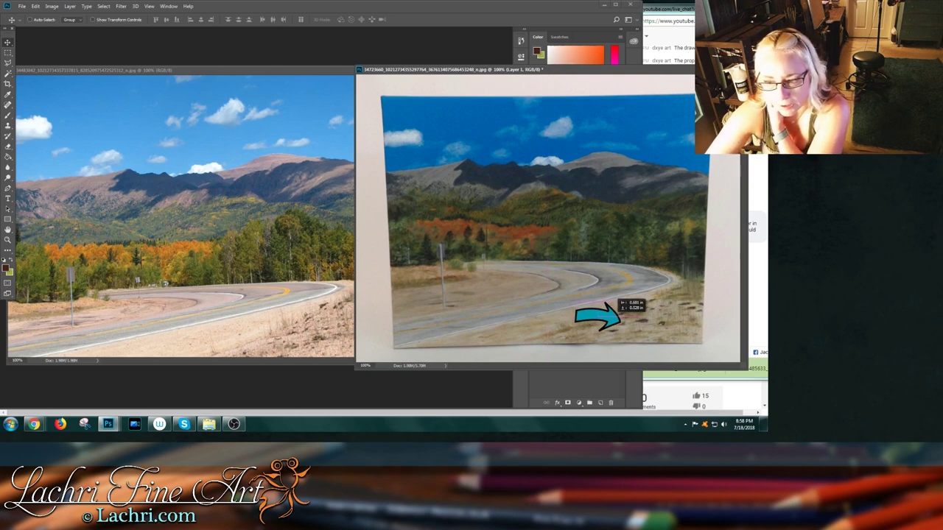
mouse_move(618, 314)
mouse_down()
mouse_move(683, 277)
mouse_move(609, 330)
mouse_move(599, 317)
mouse_move(608, 313)
mouse_up()
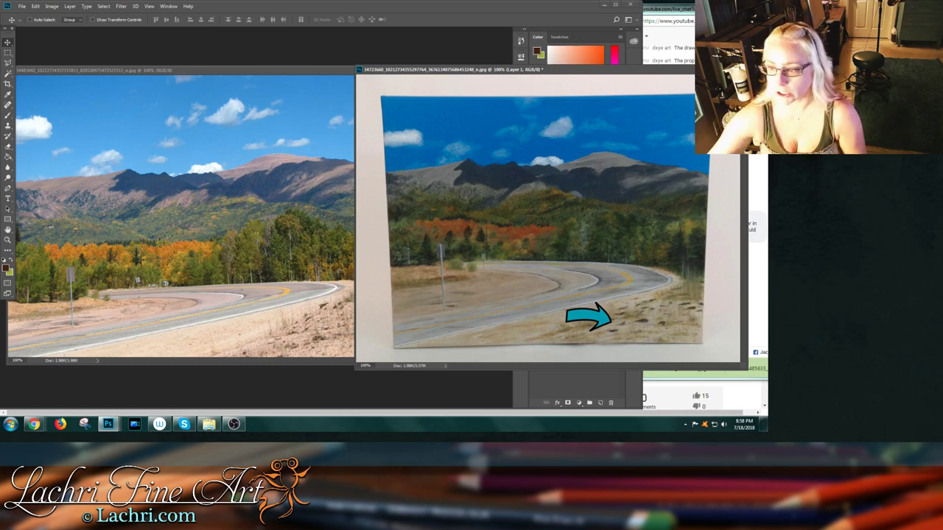
key(alt+Tab)
key(alt+Tab)
mouse_move(589, 315)
mouse_down()
mouse_move(610, 315)
mouse_move(517, 313)
mouse_move(446, 279)
mouse_move(501, 273)
mouse_move(486, 306)
mouse_move(564, 297)
mouse_move(542, 298)
mouse_up()
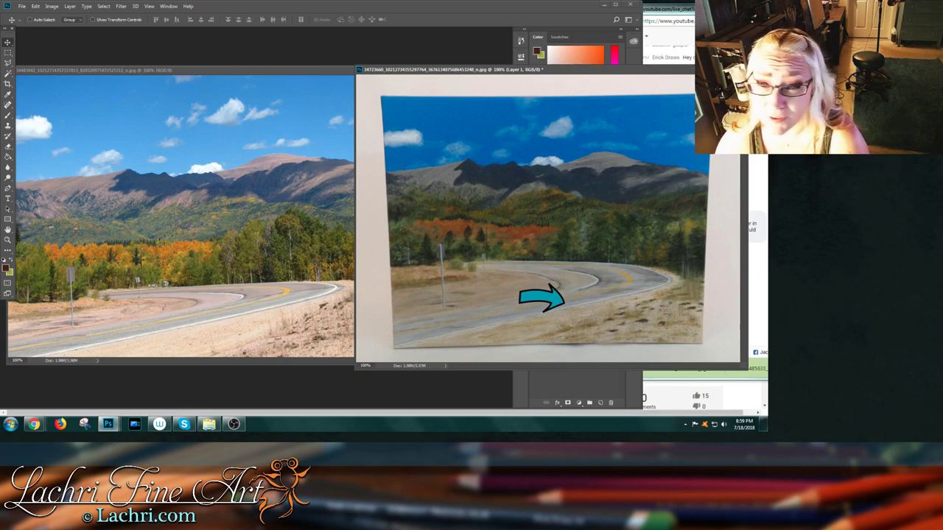
- Close the landscape painting without saving its changes and close the reference photo
click(249, 70)
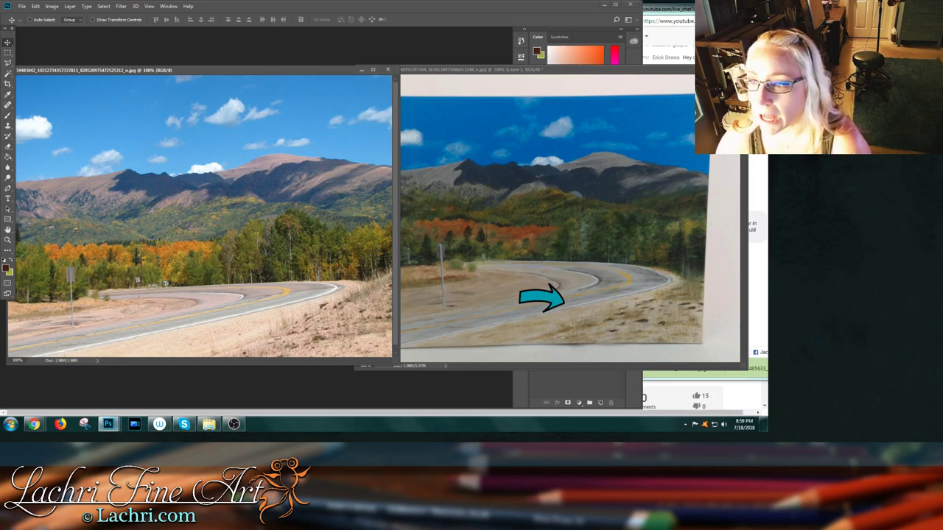
key(ctrl+Tab)
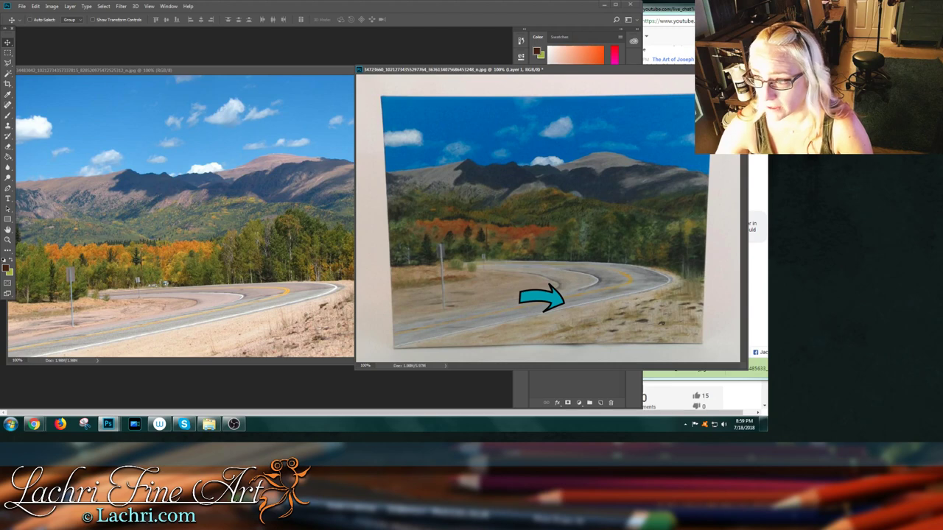
key(ctrl+w)
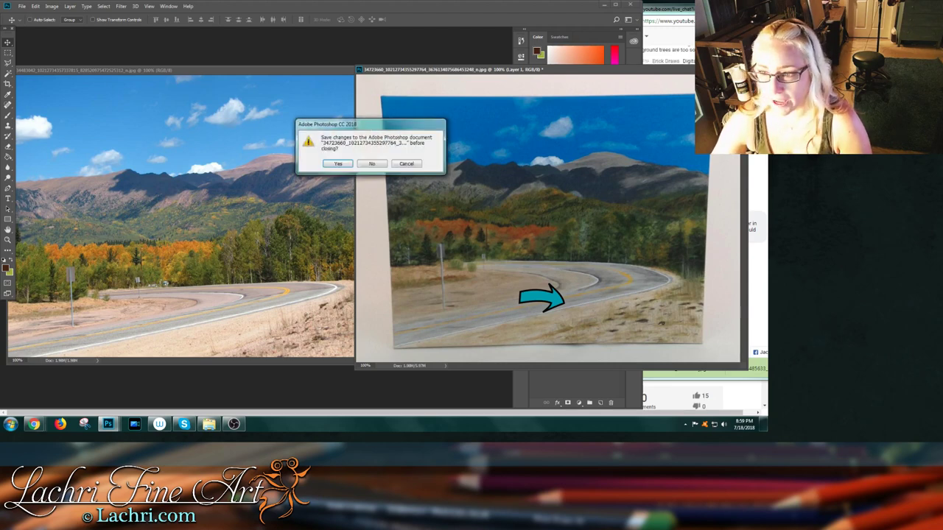
key(n)
key(ctrl+w)
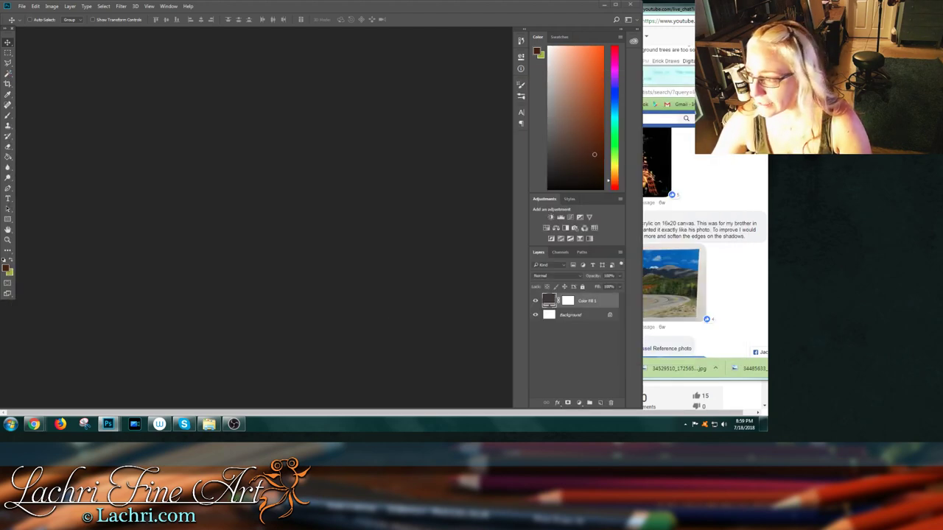
- Switch to Chrome to read the live chat and return to the Lachri Artists Group window
key(alt+Tab)
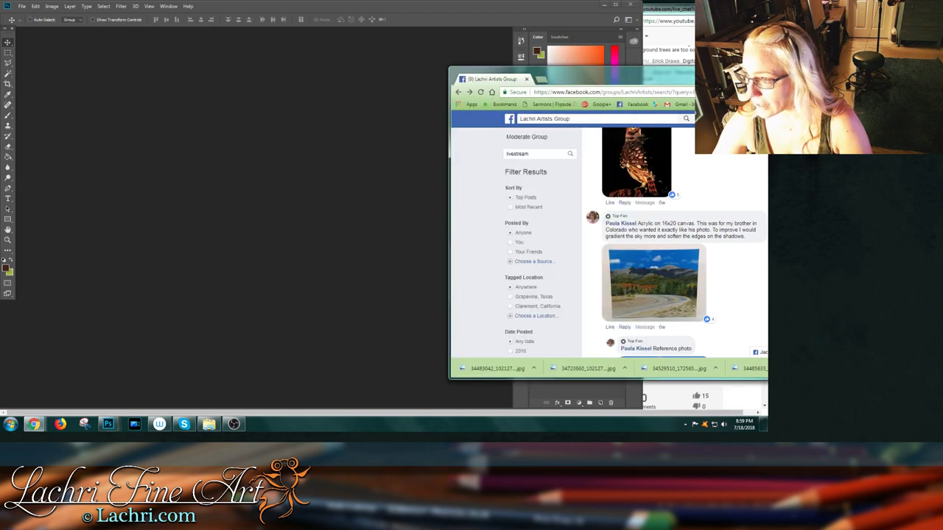
key(alt+Tab)
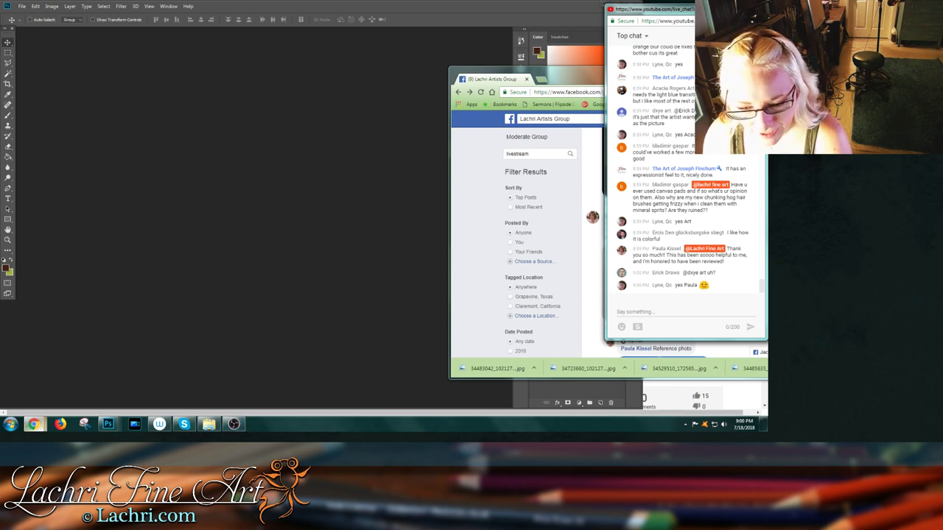
mouse_move(34, 425)
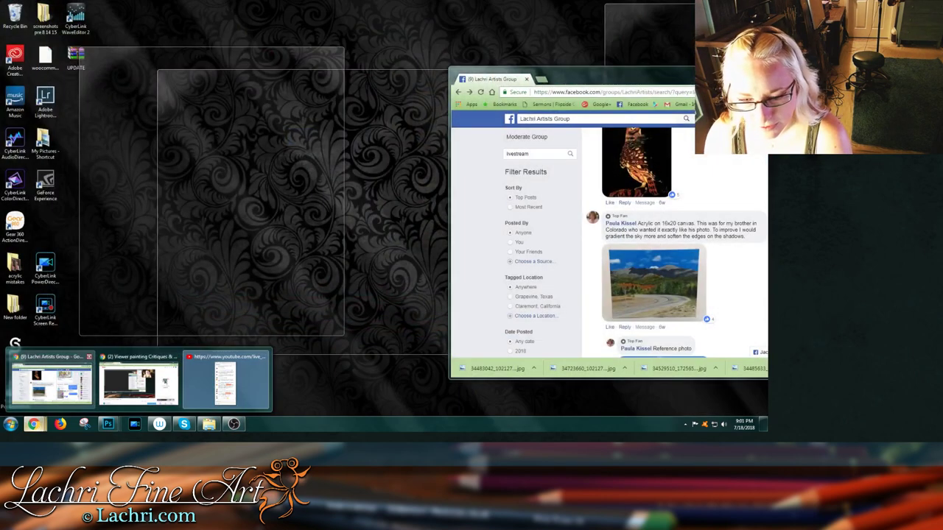
click(52, 383)
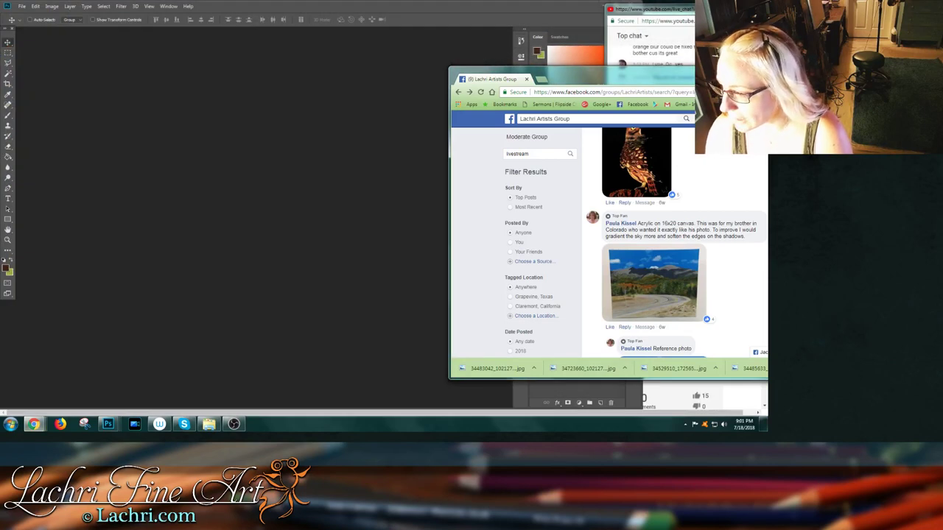
- Find the boat-on-a-lake painting in the group comments and try to open its full-size image
scroll(662, 243, down, 5)
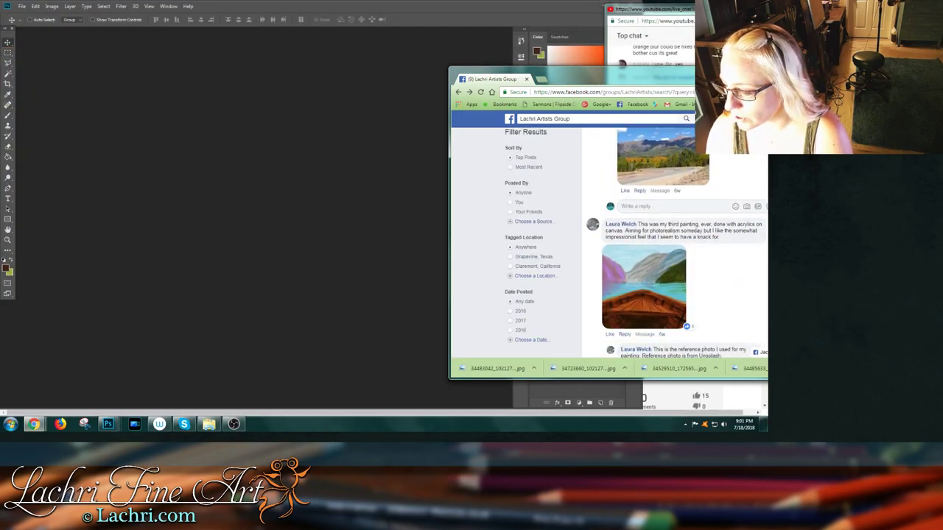
scroll(663, 243, down, 1)
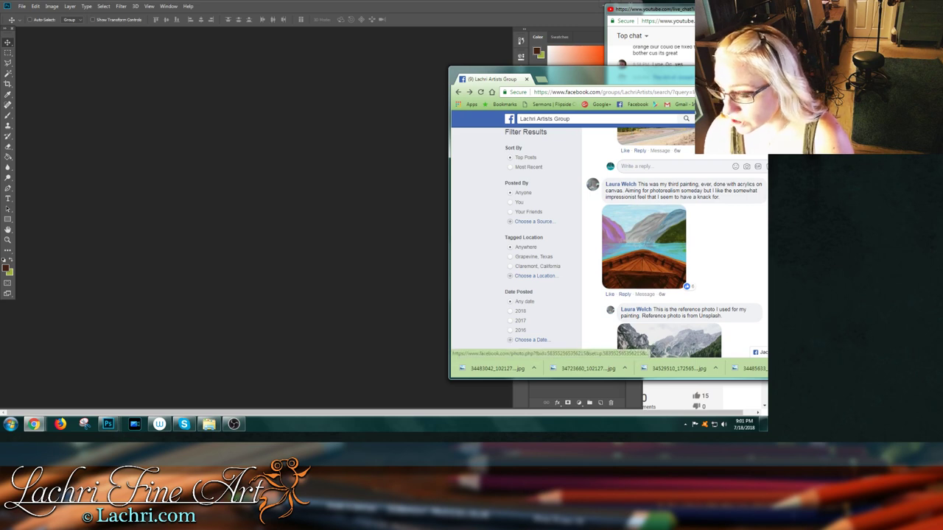
right_click(646, 241)
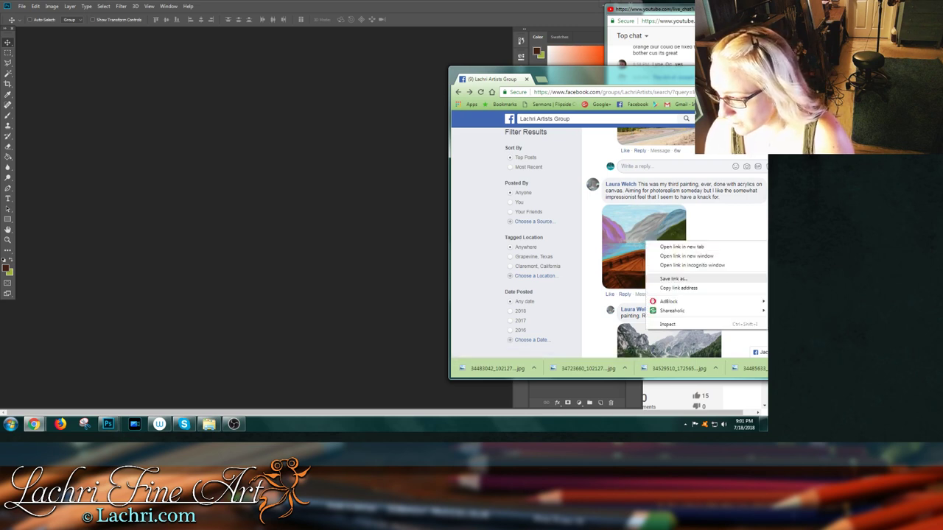
key(Escape)
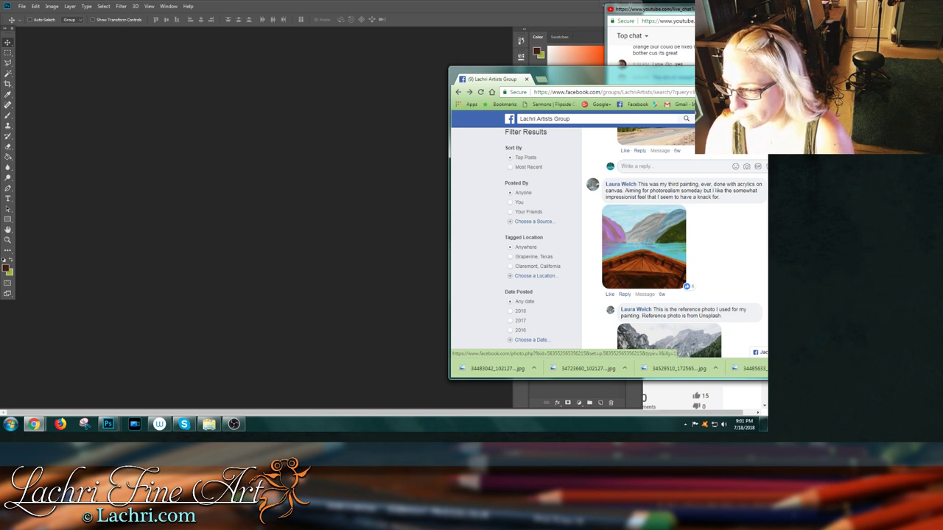
click(670, 234)
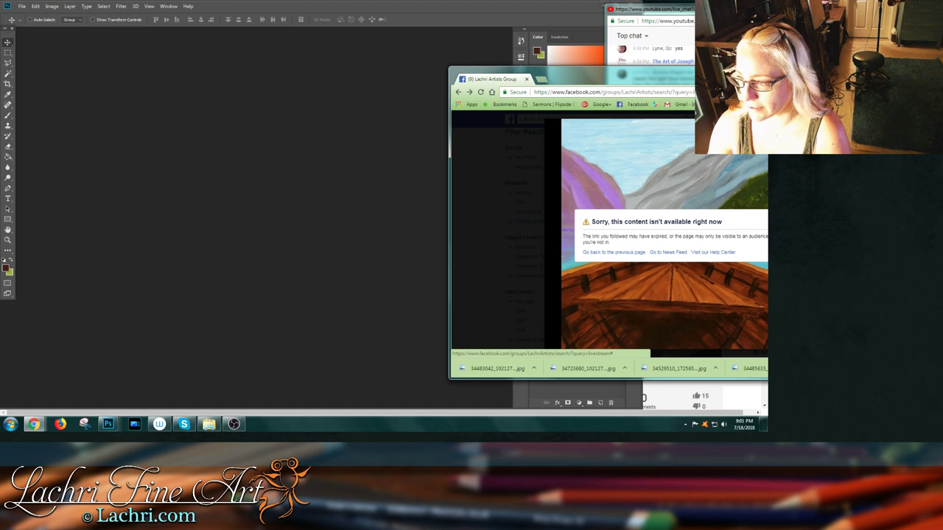
key(Escape)
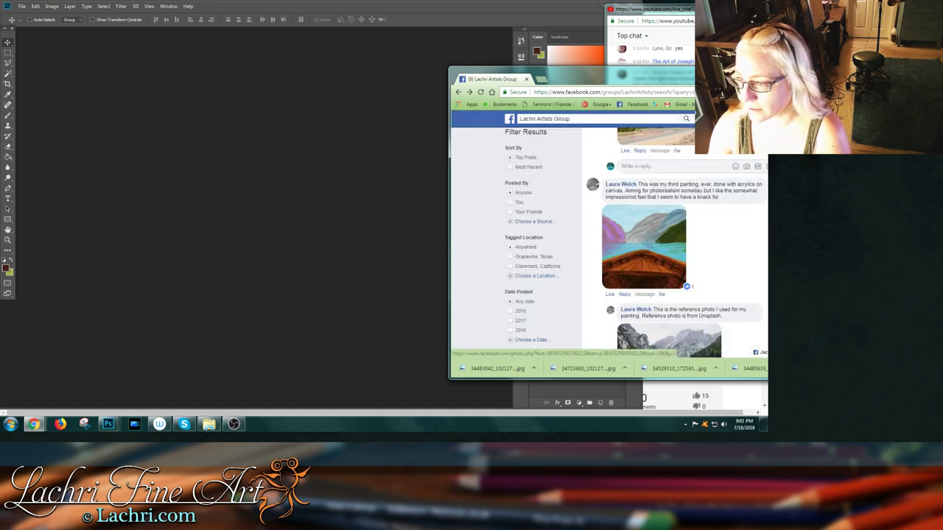
click(643, 247)
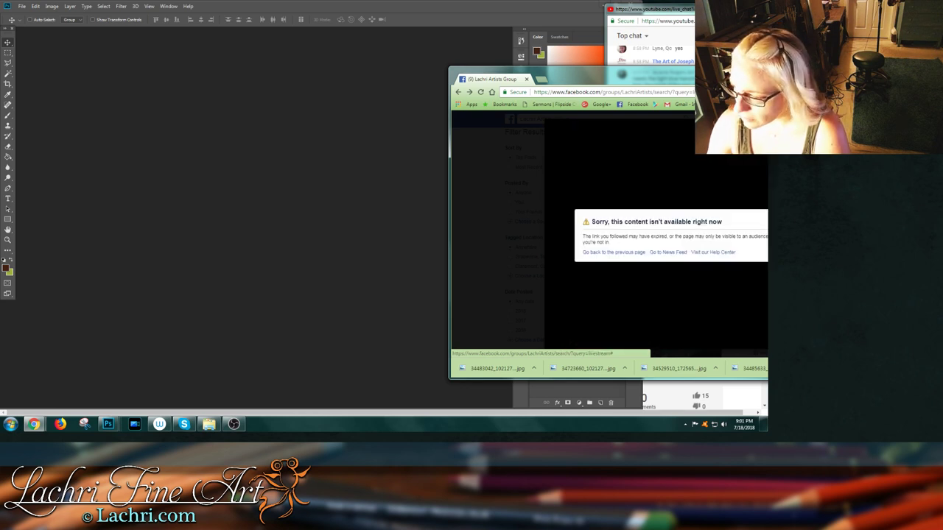
key(Escape)
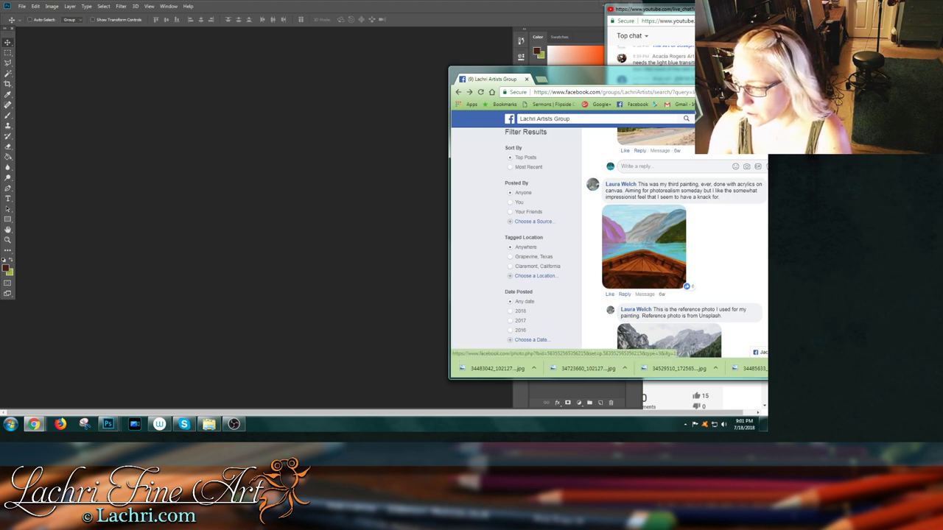
click(643, 247)
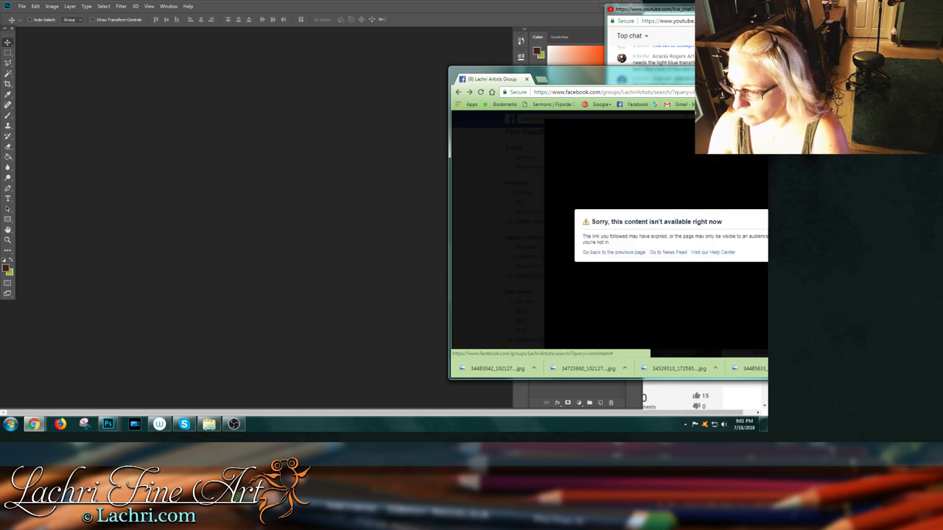
key(Escape)
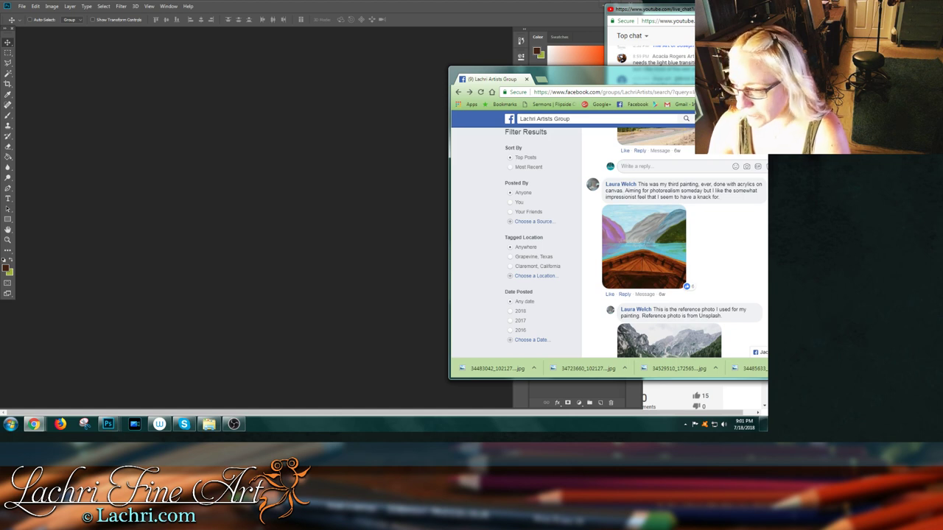
- Check the live chat and retry opening a full-size image in the boat painting's comment thread
key(alt+Tab)
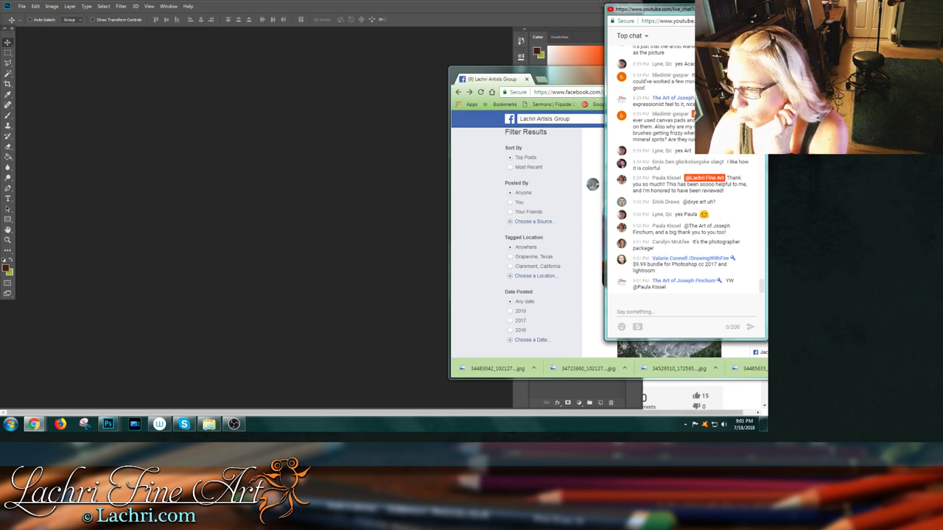
key(alt+Tab)
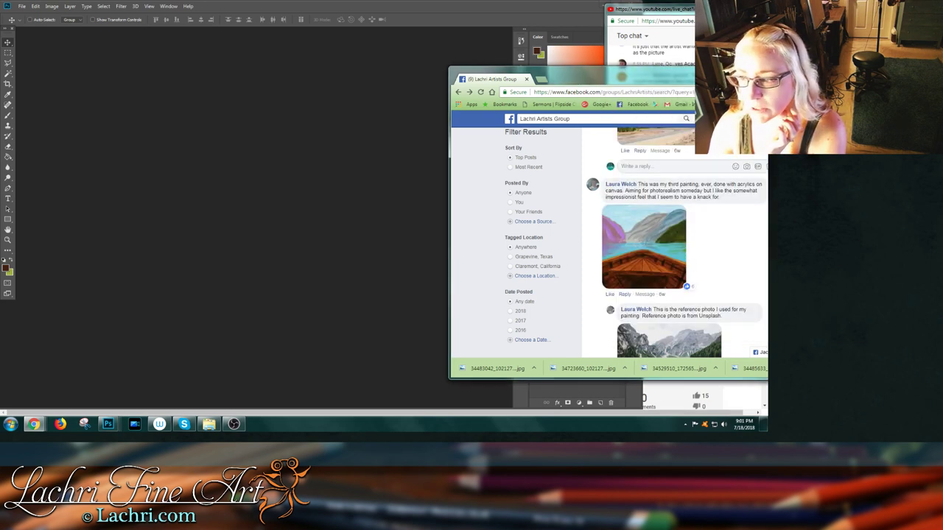
scroll(663, 339, down, 1)
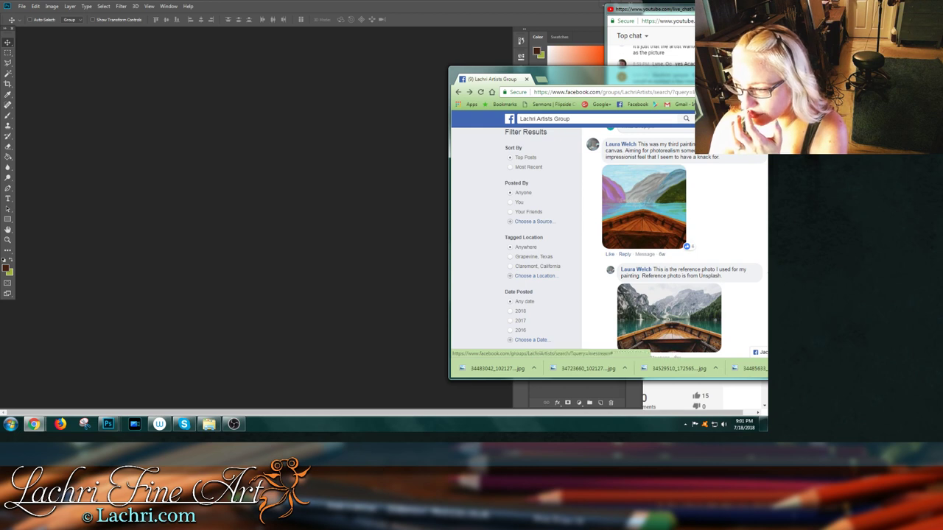
click(690, 246)
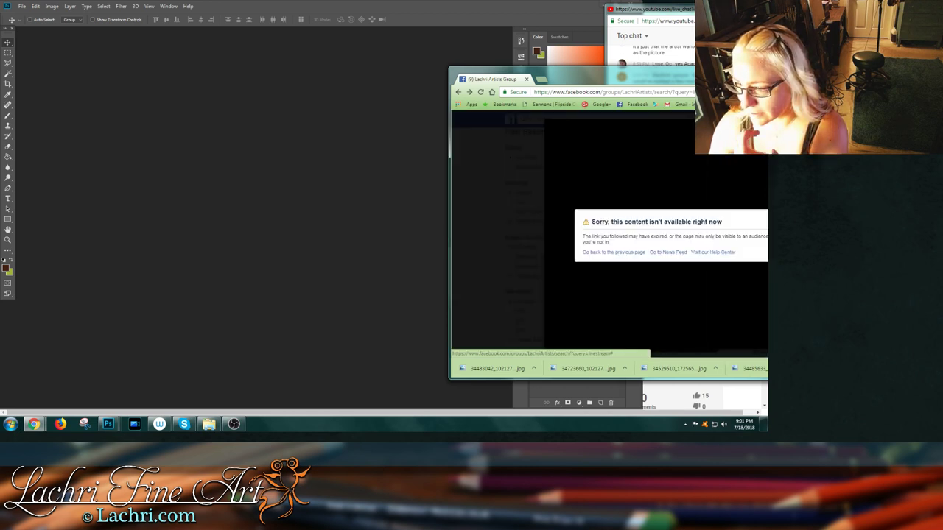
click(533, 256)
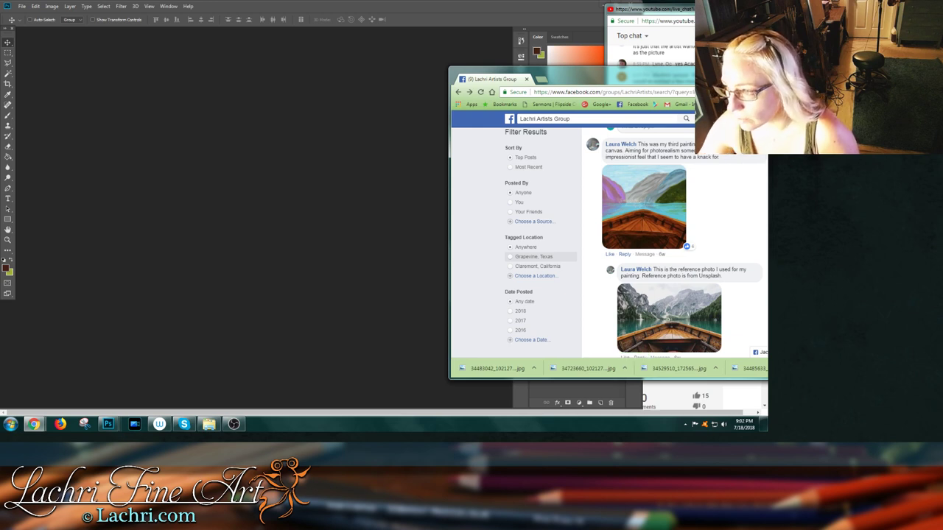
- Open the brown dog colored-pencil drawing from the comments, save its full-size image to the computer, and close the photo viewer
scroll(669, 276, down, 1)
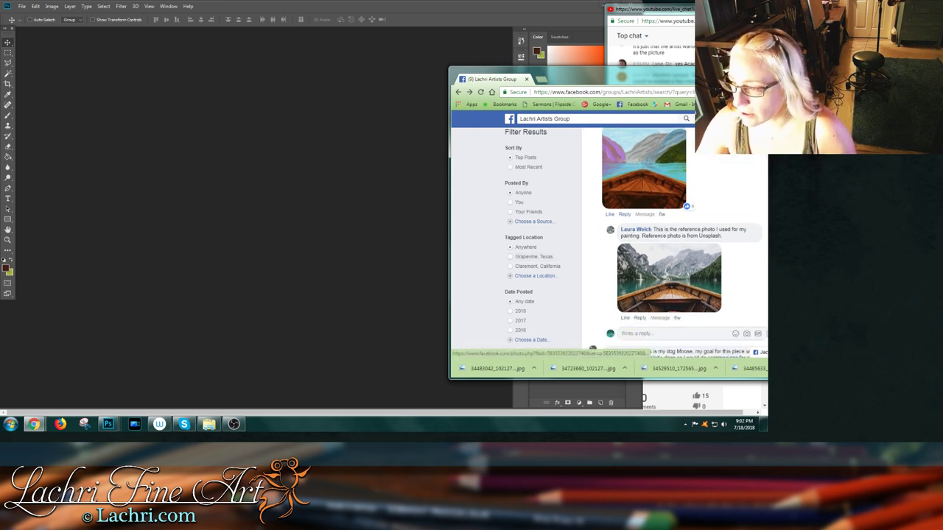
scroll(668, 276, down, 3)
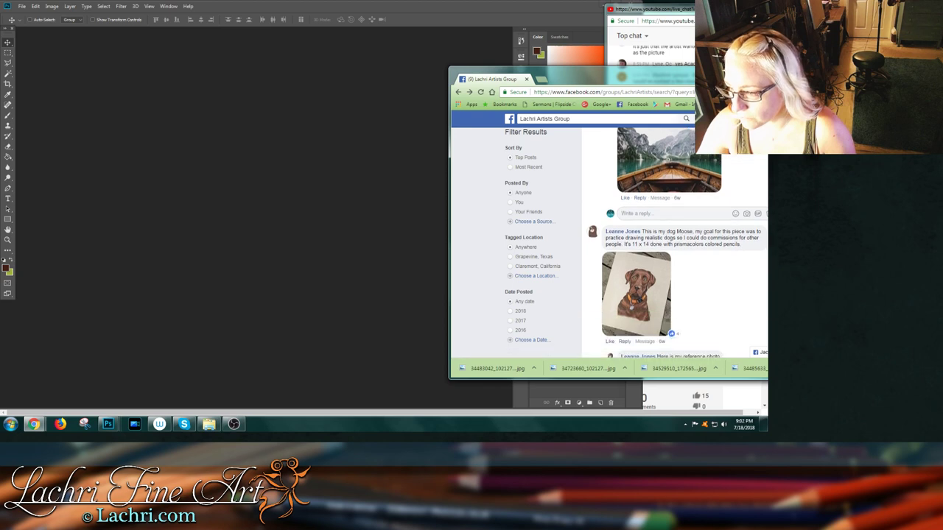
scroll(677, 242, down, 1)
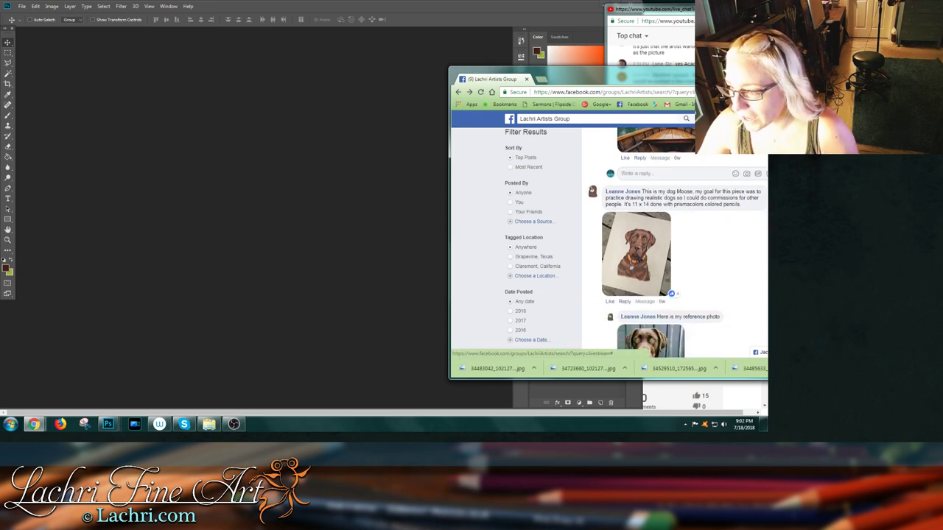
click(674, 234)
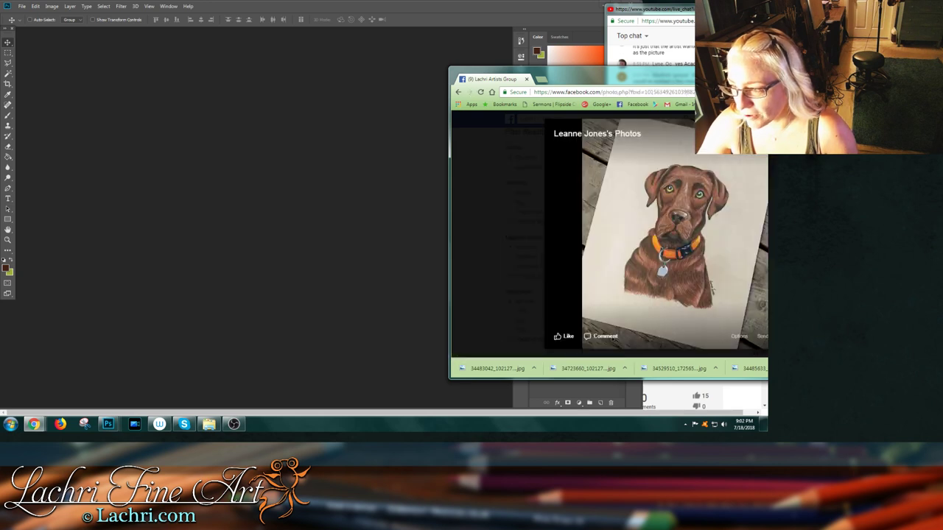
right_click(639, 220)
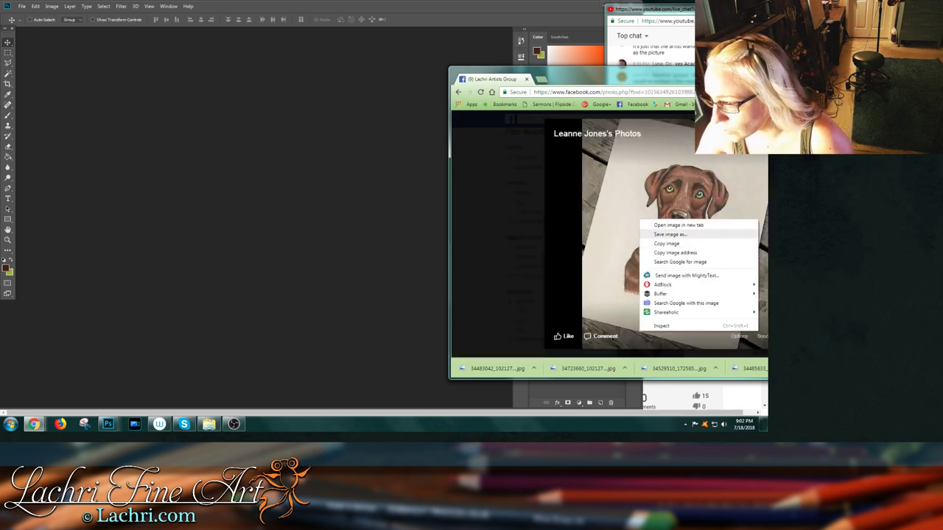
click(670, 234)
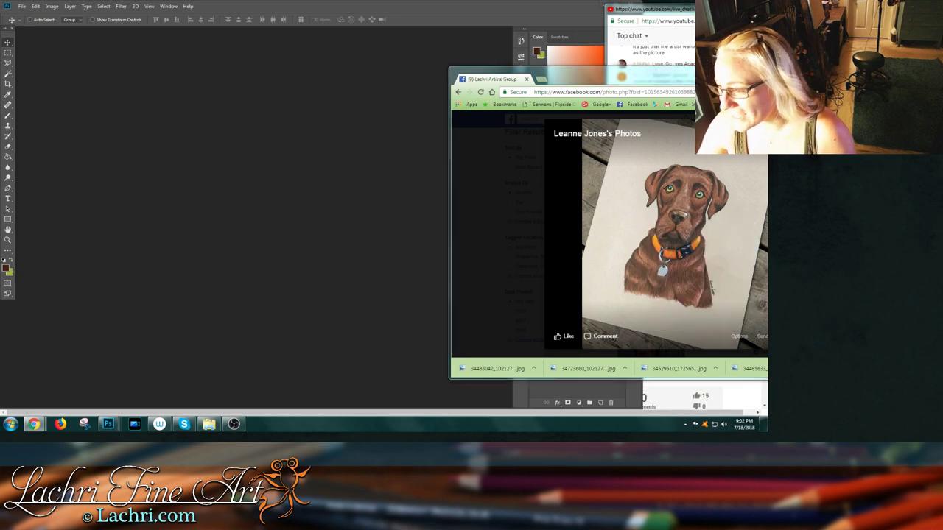
key(Return)
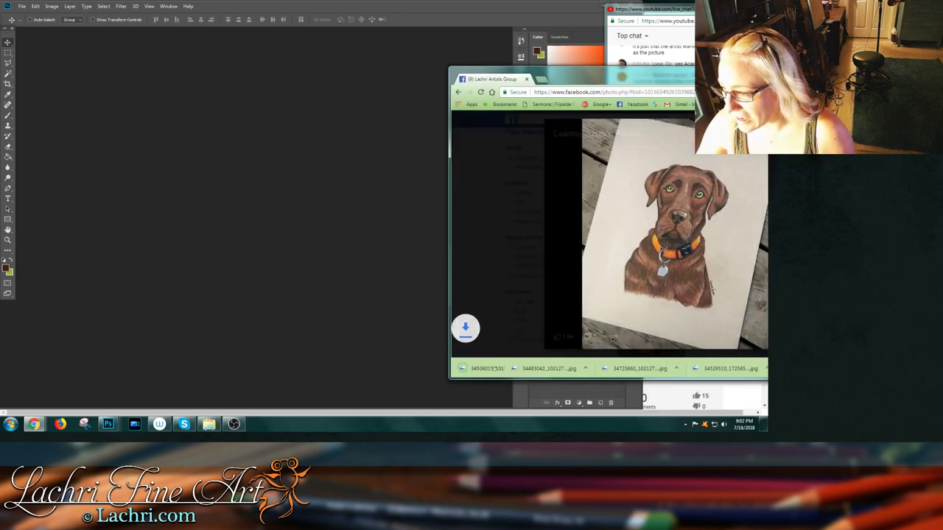
key(Escape)
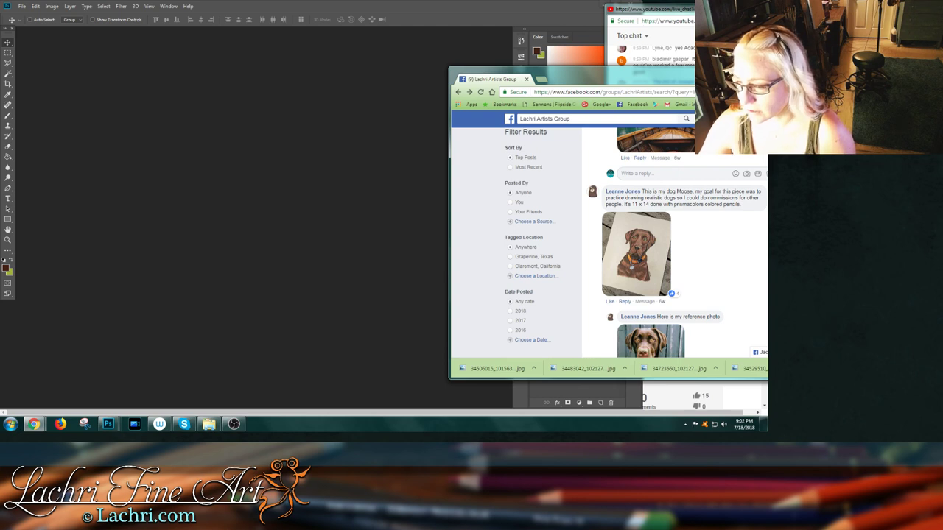
- Open the brown dog's reference photo from the comment reply, save it to the crit livestream folder, and close the photo viewer
scroll(674, 243, down, 1)
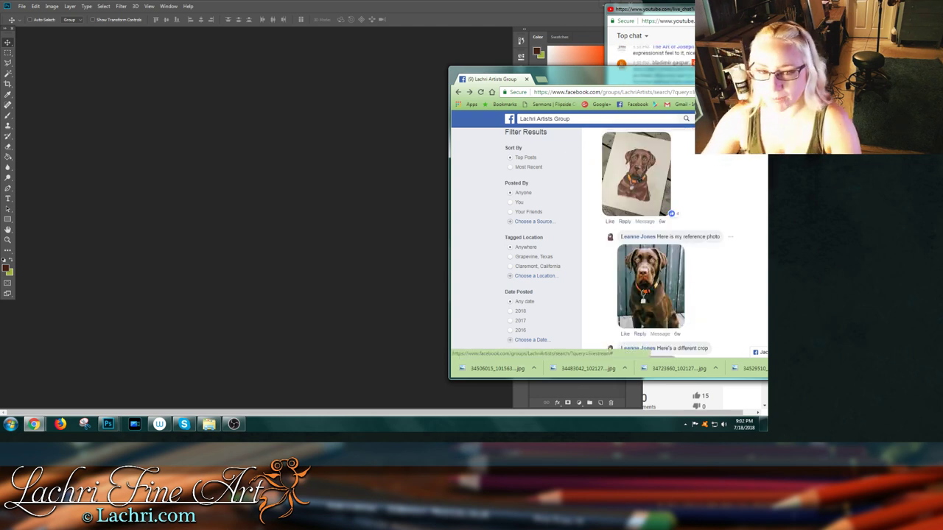
click(648, 324)
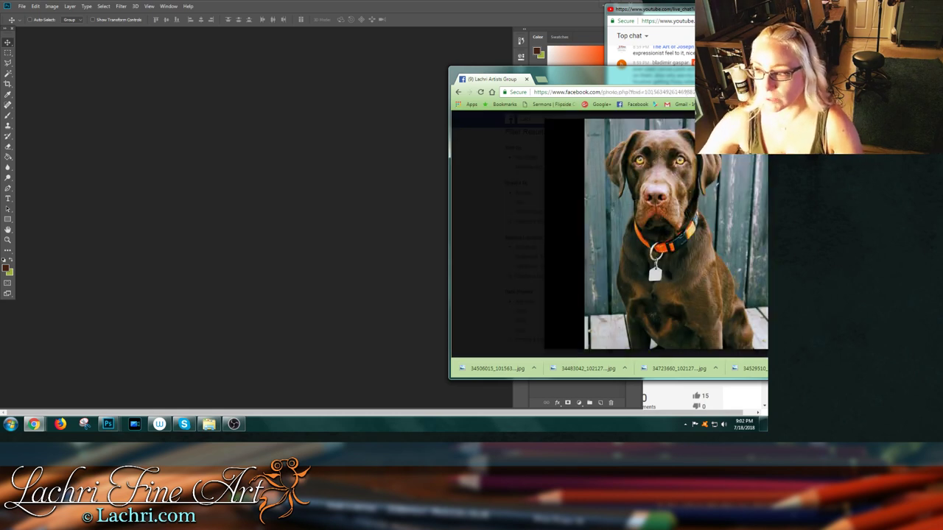
right_click(648, 258)
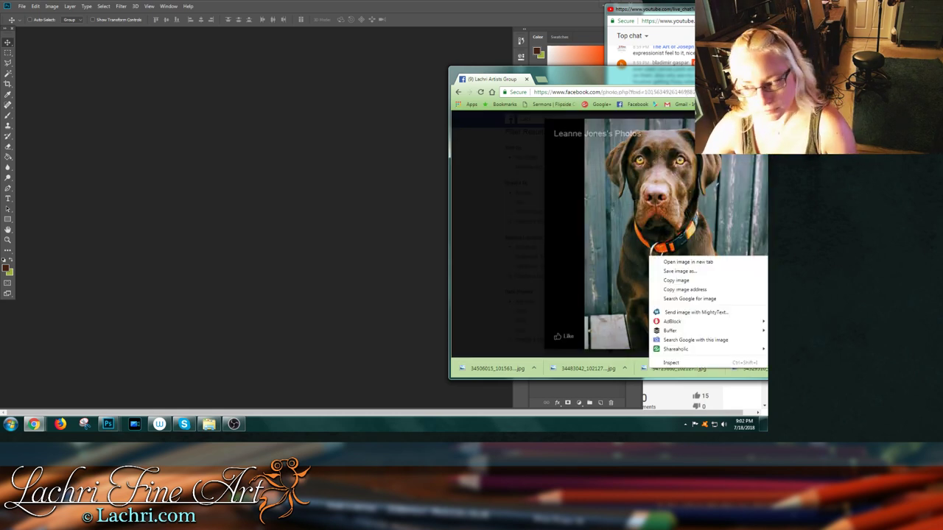
click(679, 271)
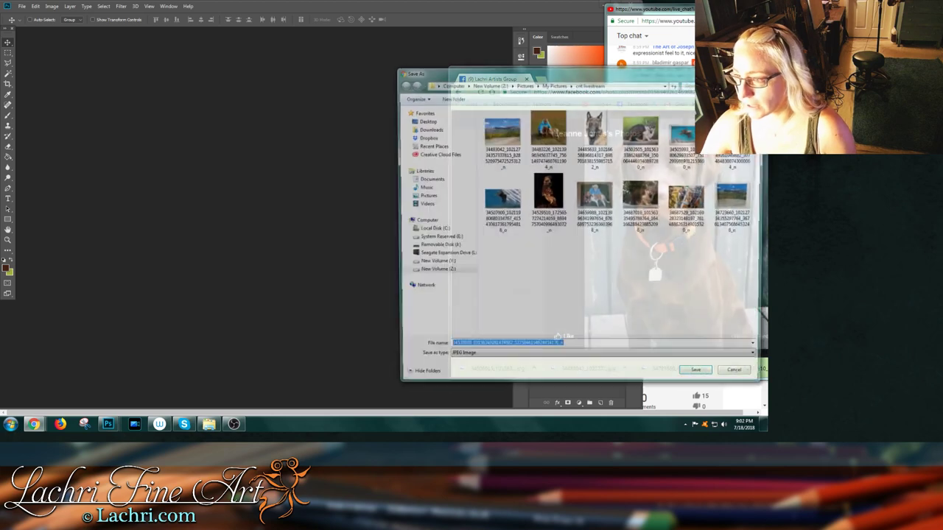
key(Return)
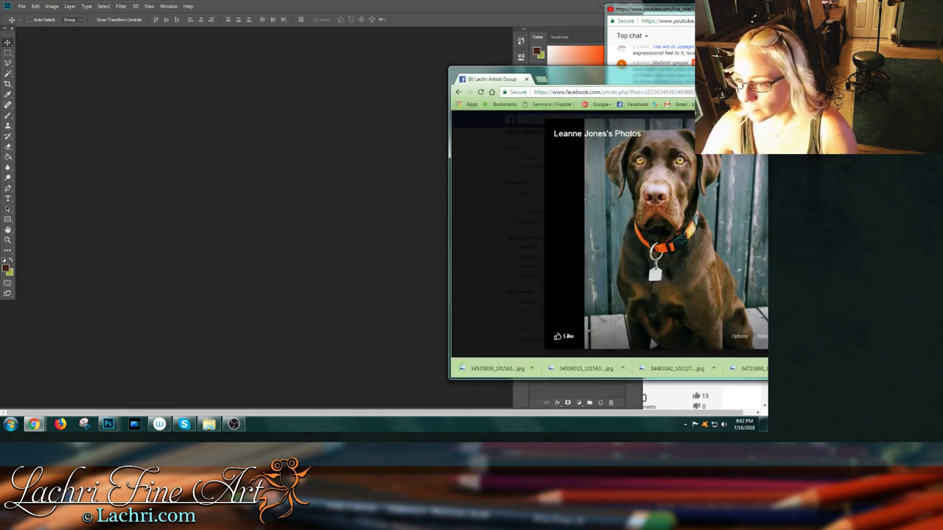
key(Escape)
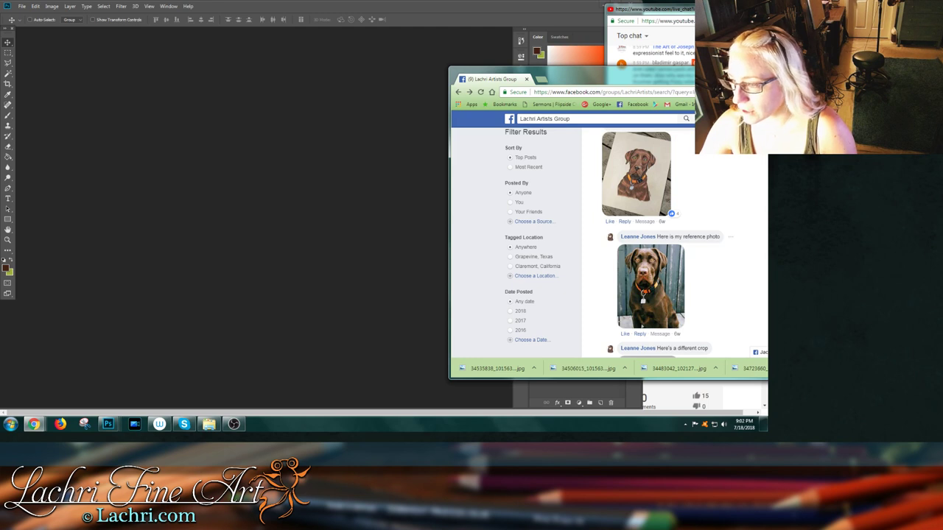
scroll(648, 243, up, 1)
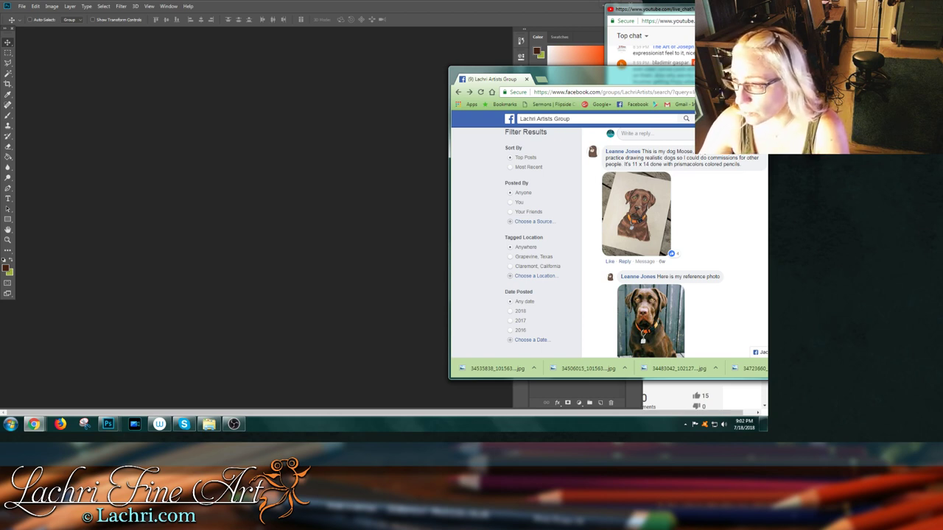
- Open the brown dog drawing and its reference photo from the crit livestream folder in Photoshop, arranging the drawing's window beside the photo
click(209, 424)
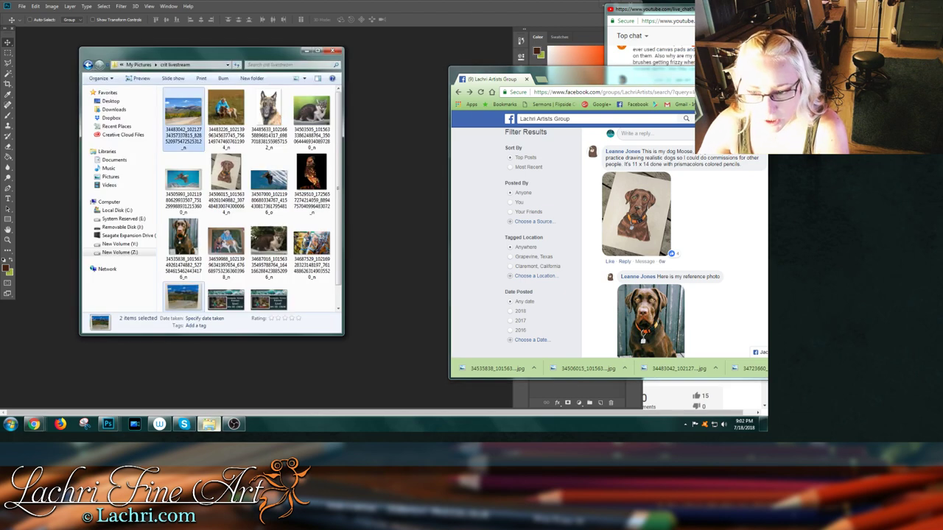
click(206, 151)
click(226, 181)
ctrl+click(182, 239)
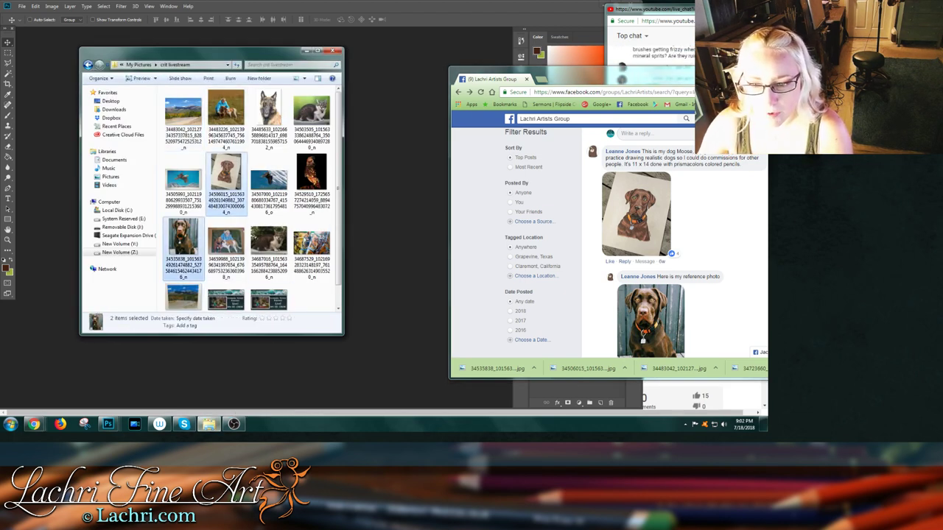
drag(183, 239, 398, 184)
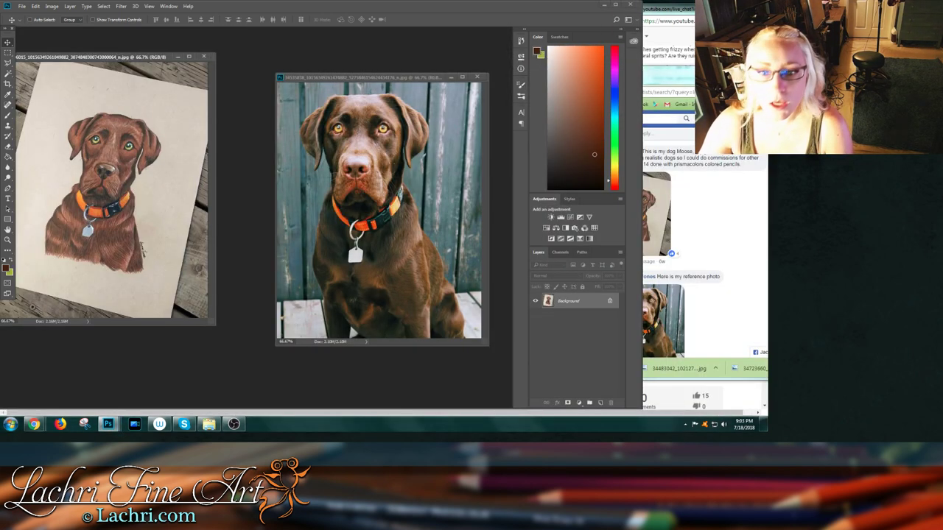
drag(104, 57, 130, 62)
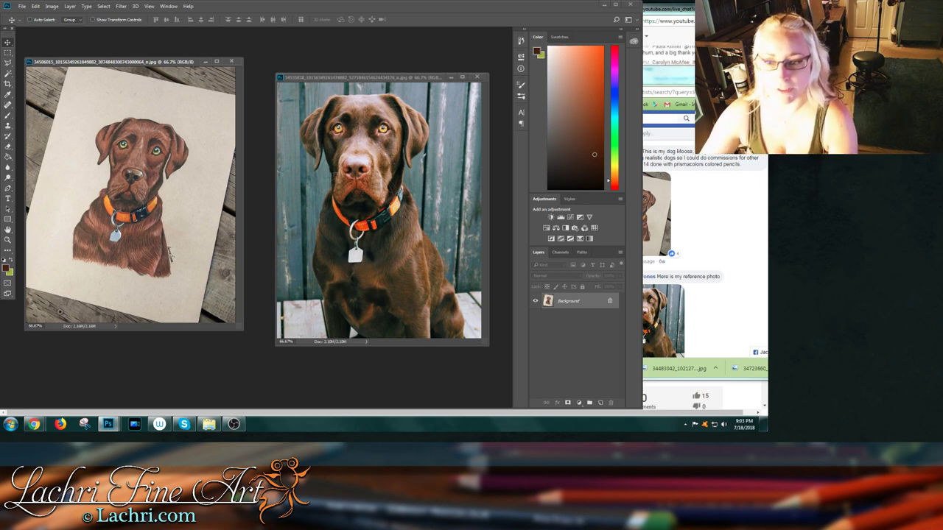
drag(243, 329, 261, 328)
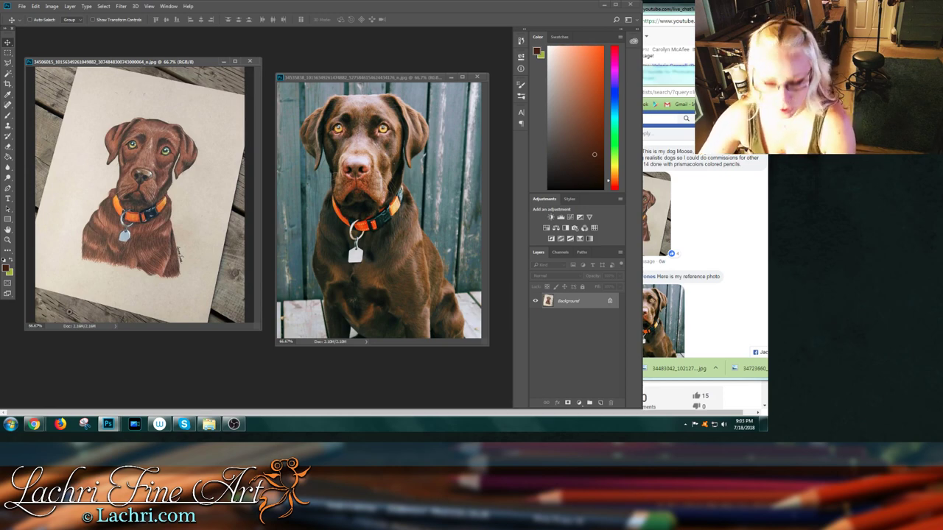
- Duplicate the drawing's background layer and rotate the copy counterclockwise until the paper and dog stand upright
click(70, 6)
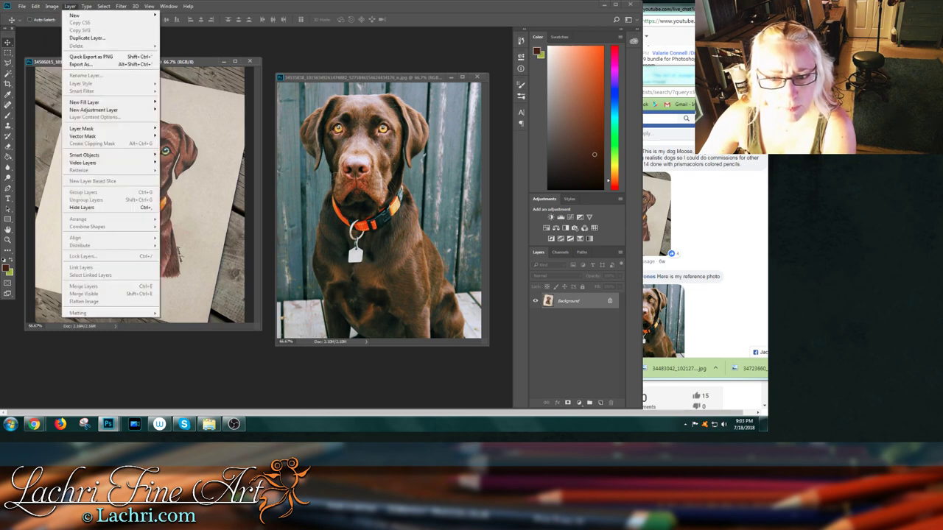
click(87, 38)
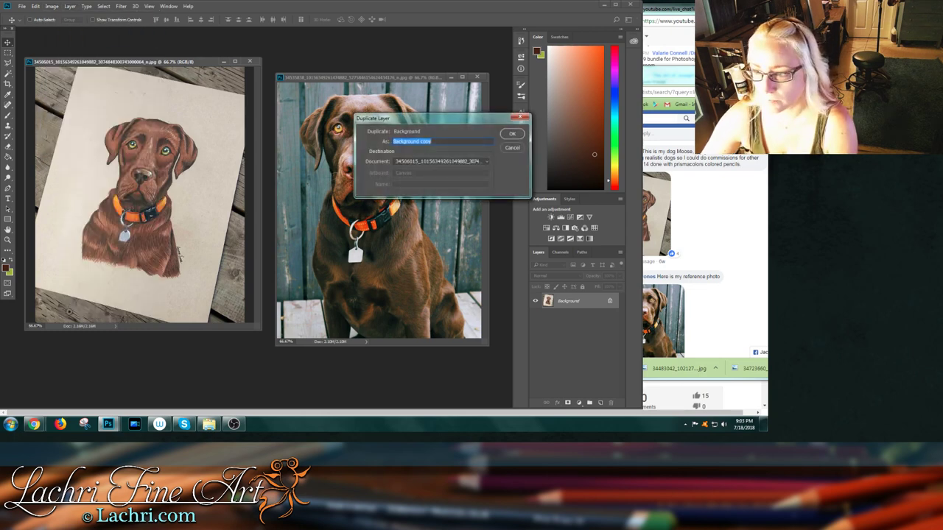
key(Return)
key(ctrl+t)
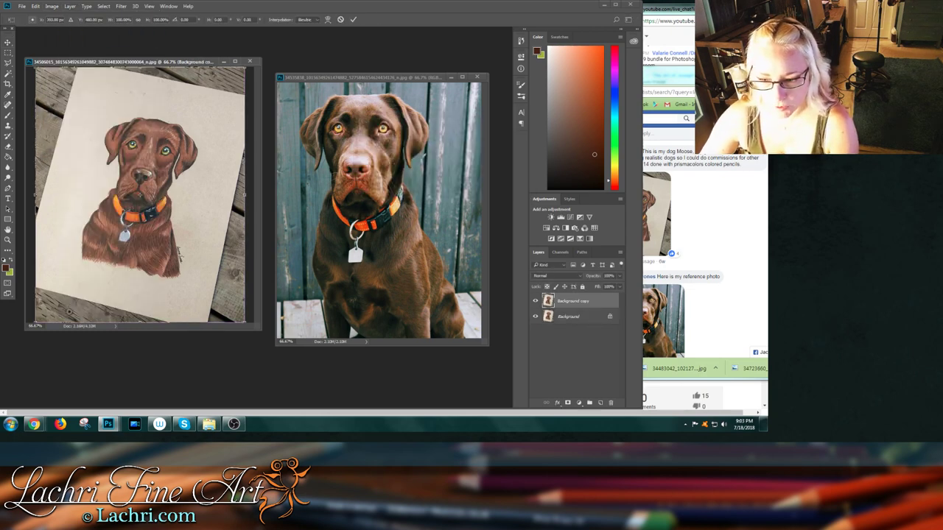
mouse_move(258, 295)
mouse_down()
mouse_move(280, 275)
mouse_move(273, 268)
mouse_up()
key(Return)
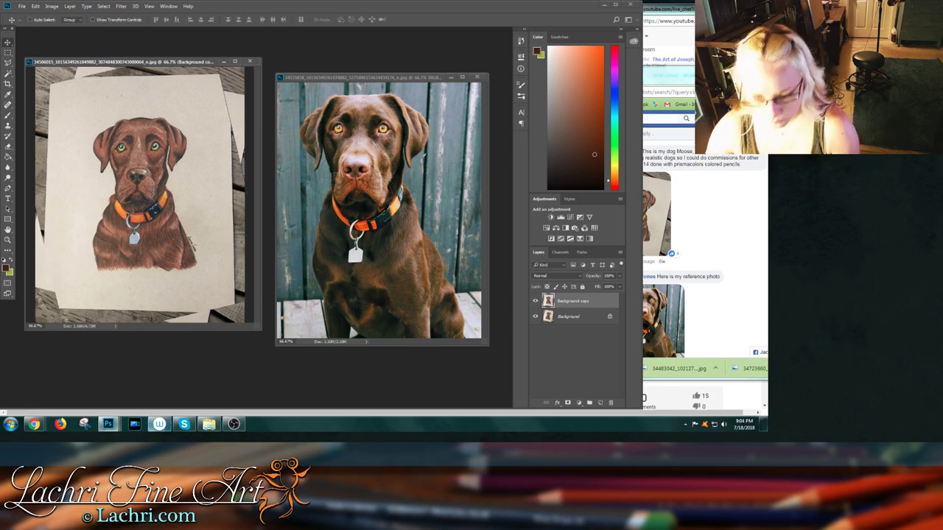
- Copy the teal arrow from its own document onto the dog drawing's chest, and check the live chat
mouse_move(209, 424)
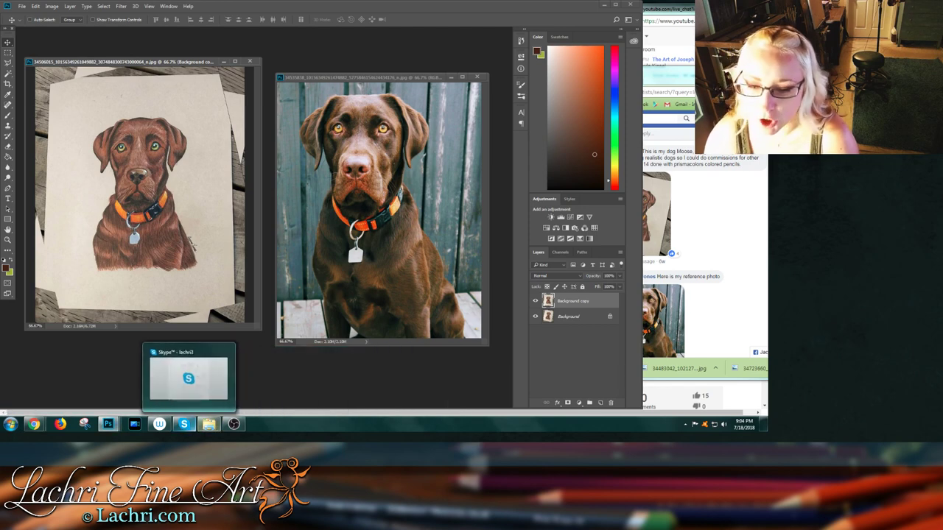
mouse_move(108, 424)
click(137, 381)
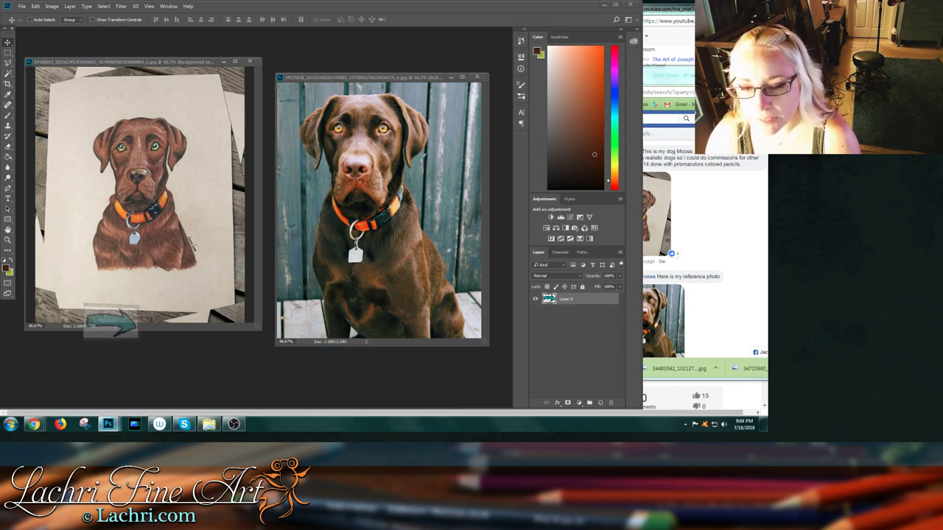
mouse_move(118, 133)
mouse_down()
mouse_move(153, 189)
mouse_move(165, 247)
mouse_up()
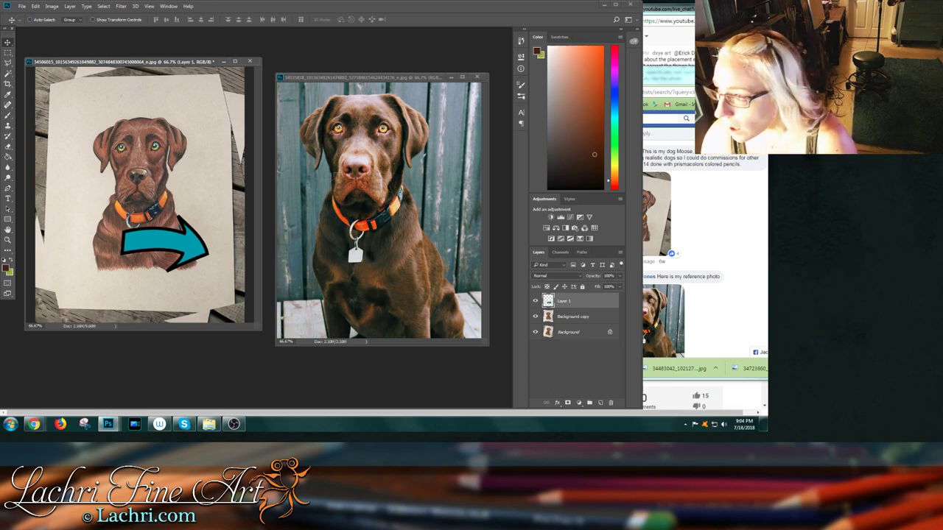
key(alt+Tab)
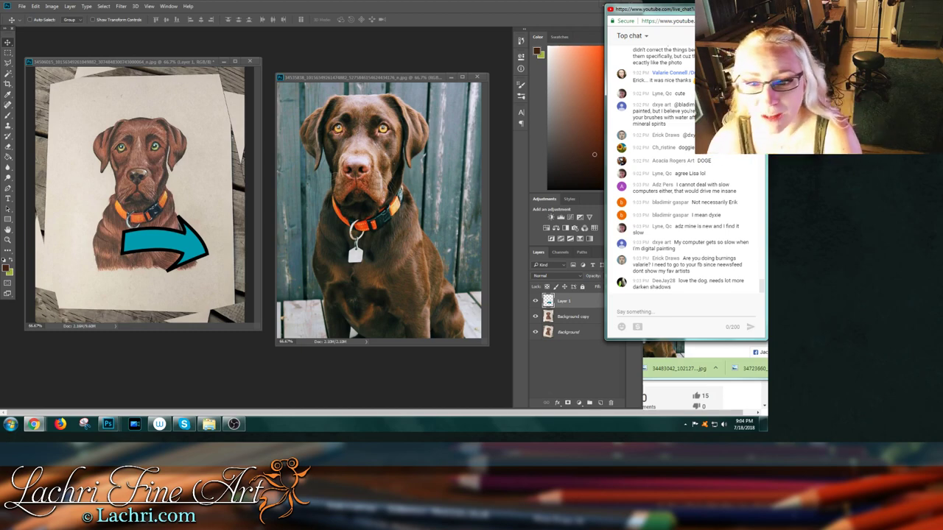
key(alt+Tab)
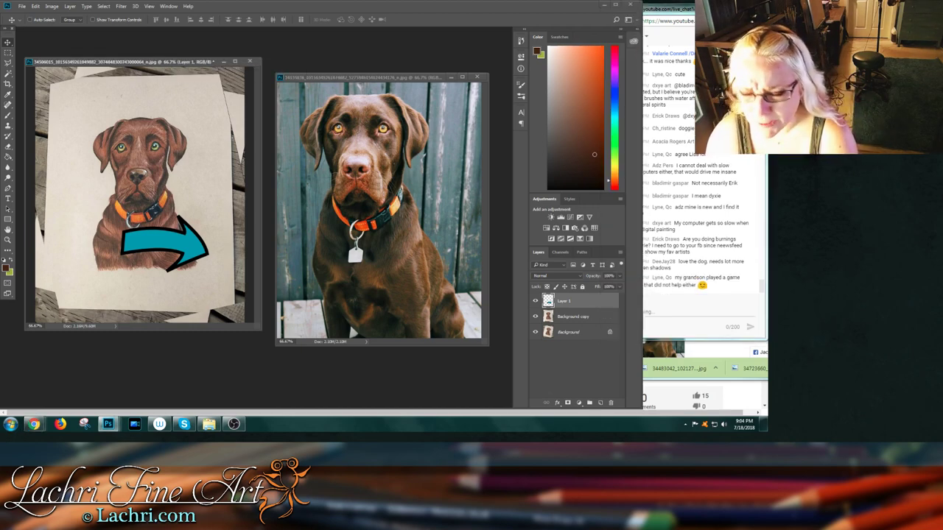
- Scale the teal arrow down to about half its size and place it over the dog's lower chest, pointing toward the signature
mouse_move(166, 243)
mouse_down()
mouse_move(129, 247)
mouse_move(114, 232)
mouse_move(129, 242)
mouse_up()
key(ctrl+t)
mouse_move(174, 212)
mouse_down()
mouse_move(127, 245)
mouse_move(181, 246)
mouse_move(143, 178)
mouse_move(155, 138)
mouse_move(166, 135)
mouse_move(196, 258)
mouse_up()
key(Return)
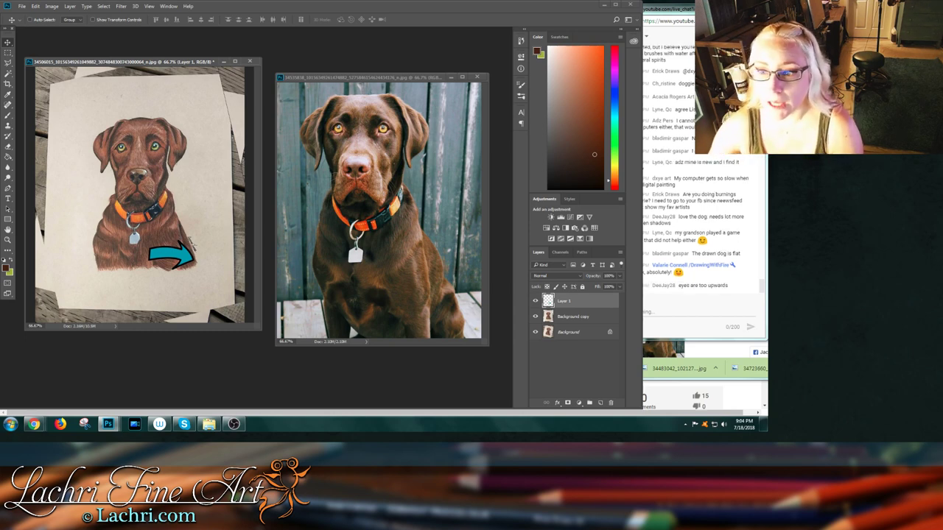
- Move the drawing's arrow to point at the top of the dog's head, and copy it onto the reference photo pointing below the chin
drag(182, 236, 134, 73)
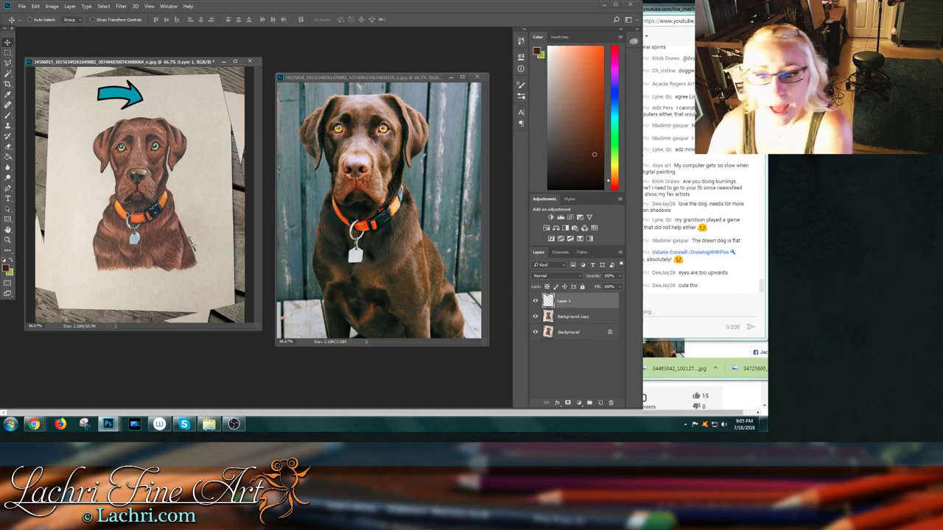
drag(128, 84, 103, 89)
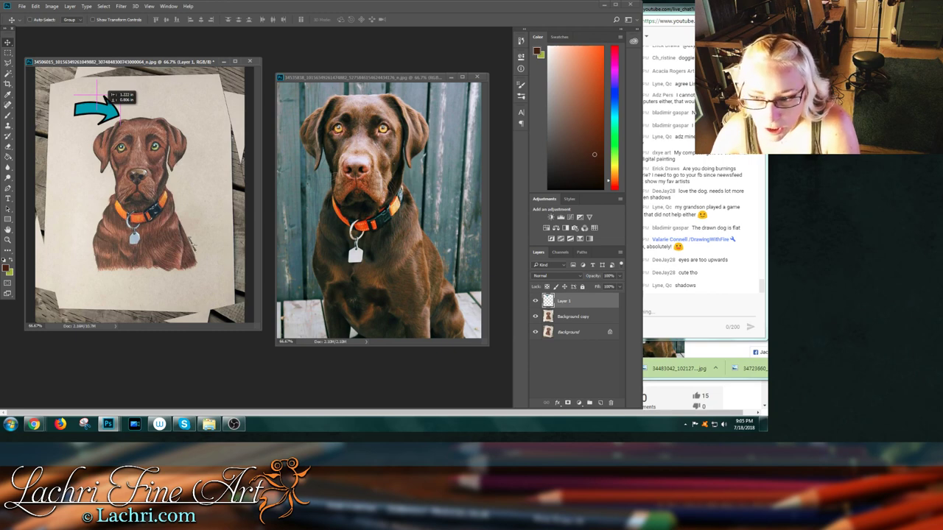
mouse_move(98, 89)
mouse_down()
mouse_move(75, 96)
mouse_move(114, 136)
mouse_move(125, 127)
mouse_move(111, 92)
mouse_move(95, 87)
mouse_move(247, 127)
mouse_move(345, 129)
mouse_move(314, 126)
mouse_move(372, 117)
mouse_move(301, 138)
mouse_move(333, 146)
mouse_move(336, 194)
mouse_up()
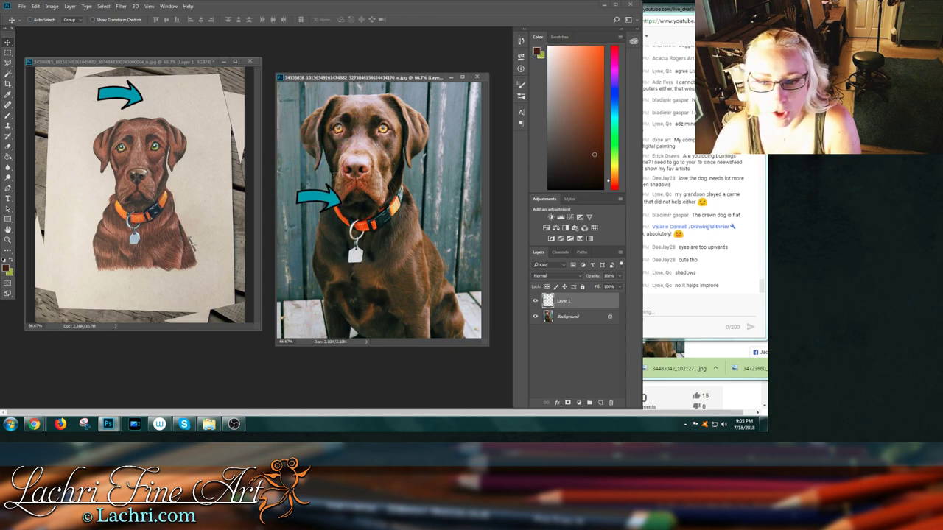
drag(129, 93, 94, 112)
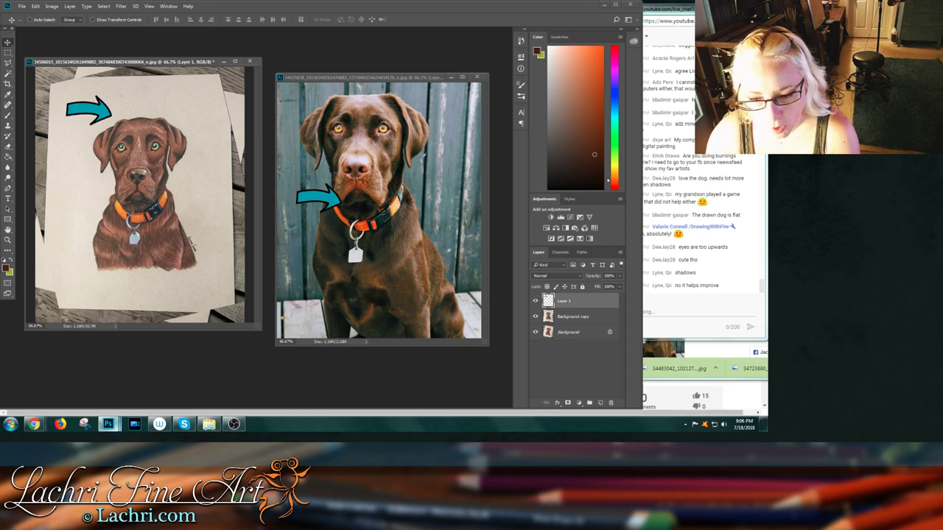
- Bring up the Untitled-1 color swatch document and place its window between the drawing and the reference photo, below the dogs' heads
click(108, 424)
click(225, 380)
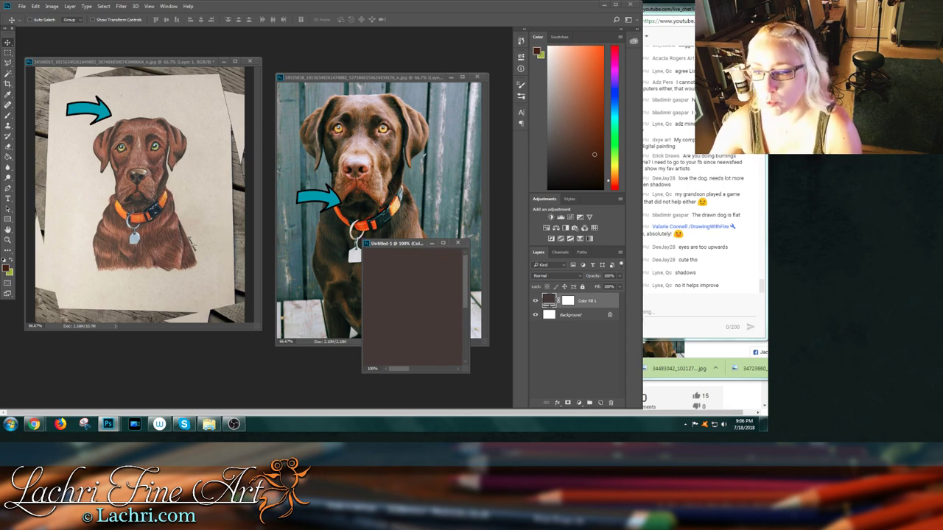
drag(403, 240, 273, 272)
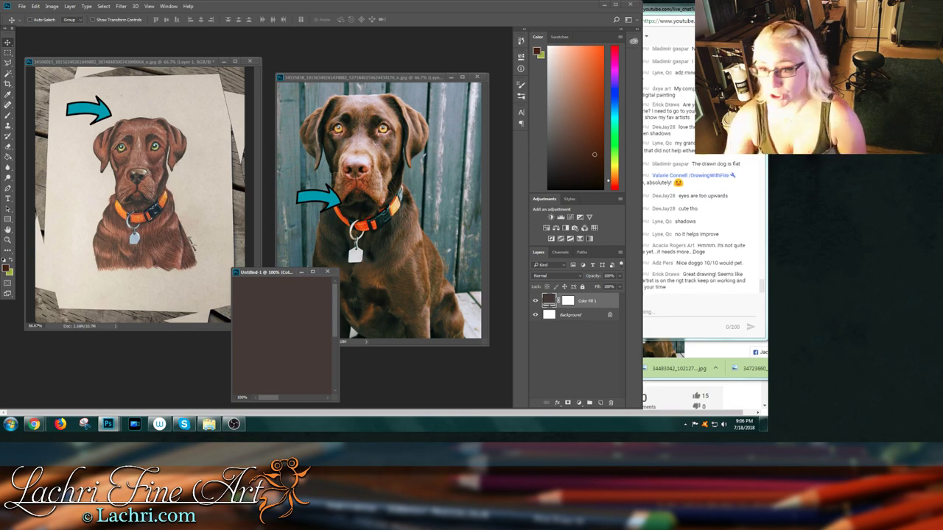
- Edit the Color Fill 1 color and sample the pale highlight on the reference dog's muzzle, showing #e2d5dc and #e2d5df
double_click(549, 301)
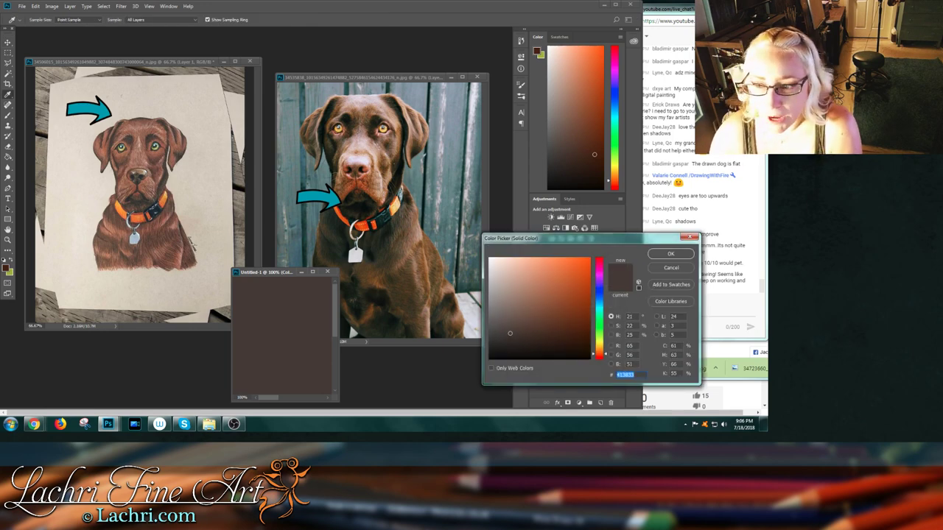
click(355, 158)
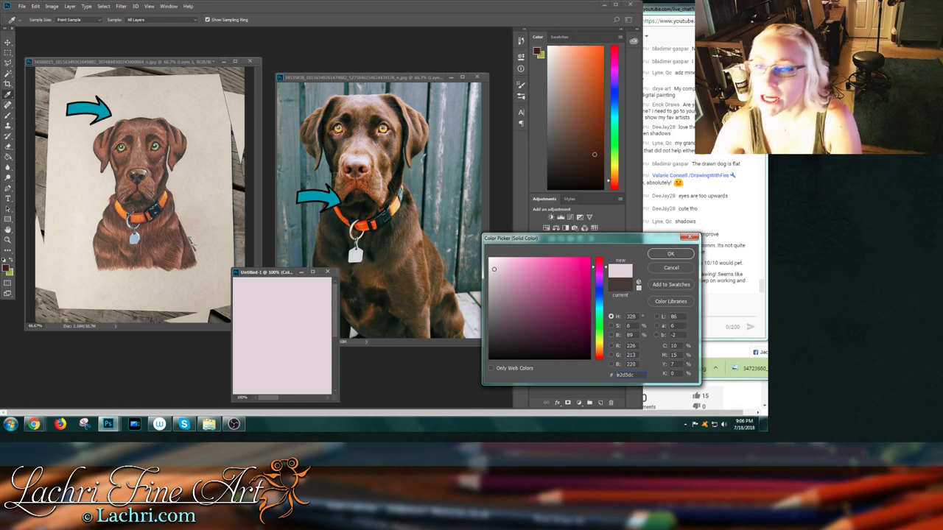
key(BackSpace)
text(f)
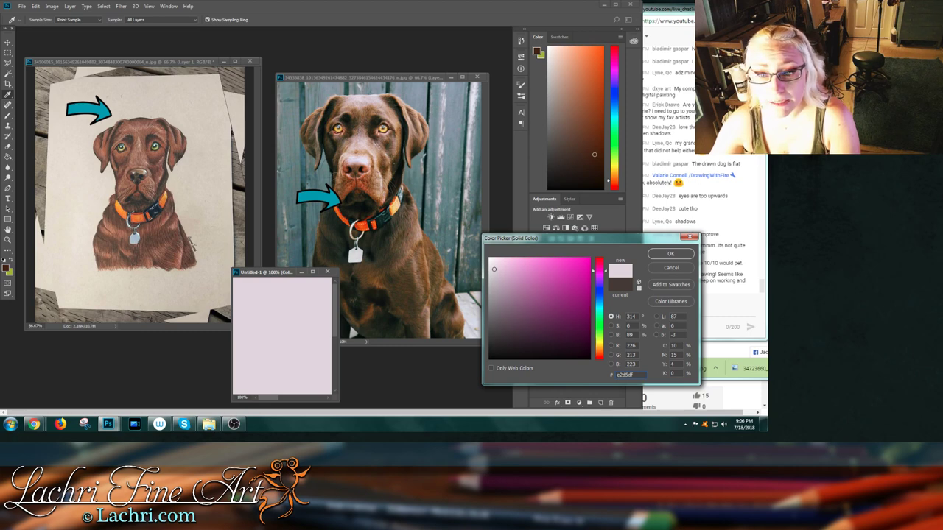
- Sample the reference dog's muzzle brown and dark fur tones, including #191a15, #4c433c and #2d291e, and accept #211a12 as the fill color
click(333, 174)
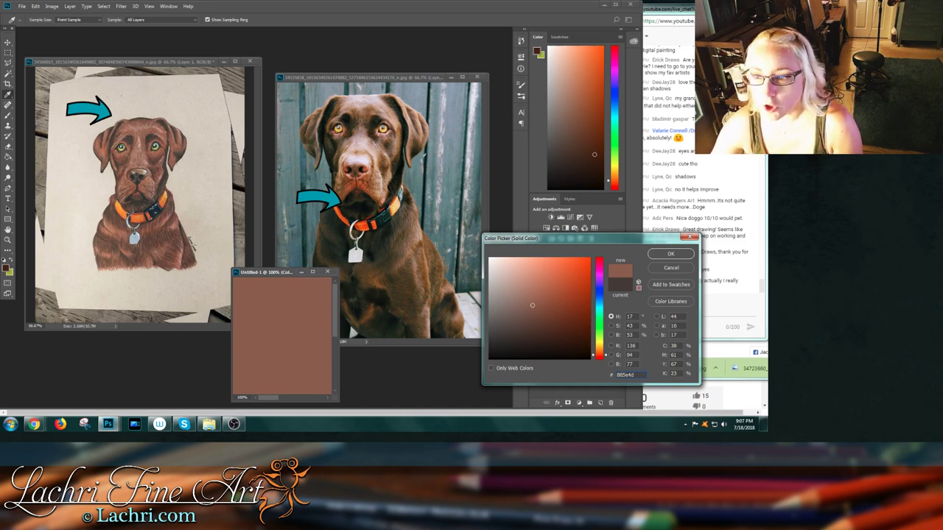
text(191a15)
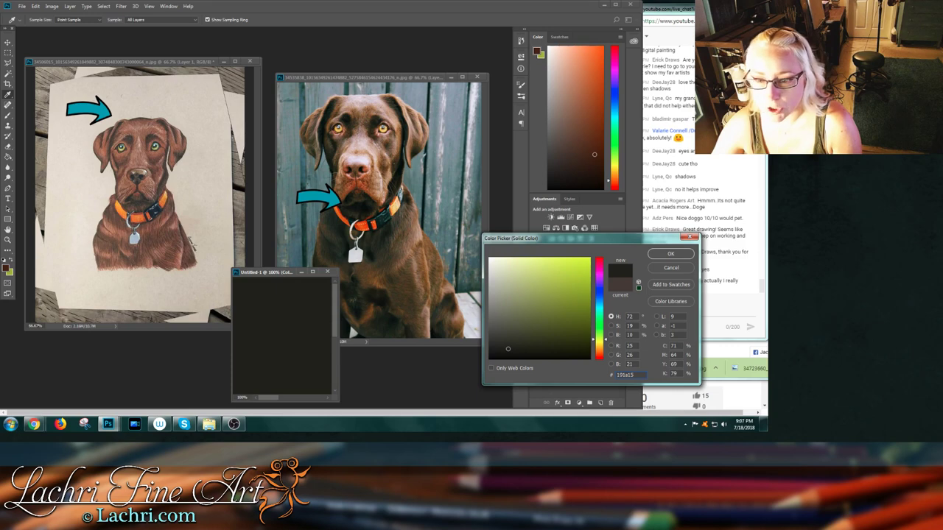
click(348, 322)
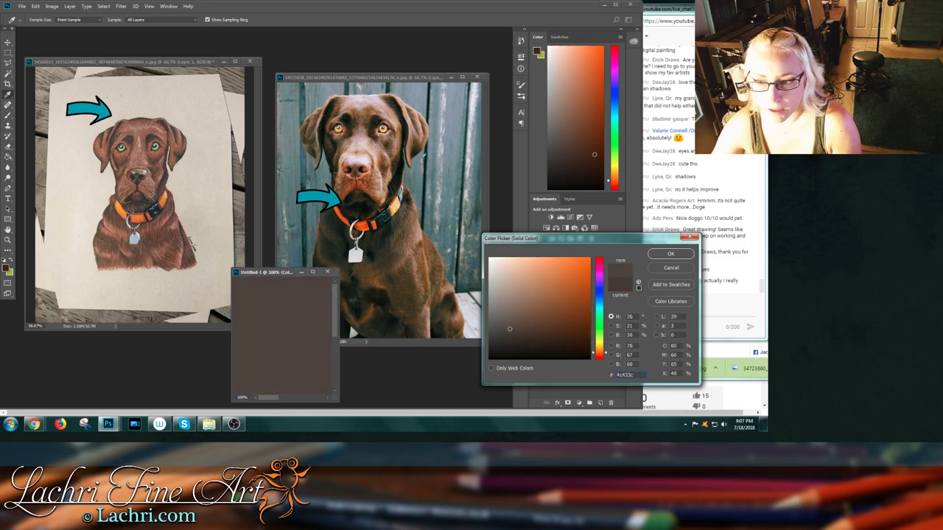
text(2d291e)
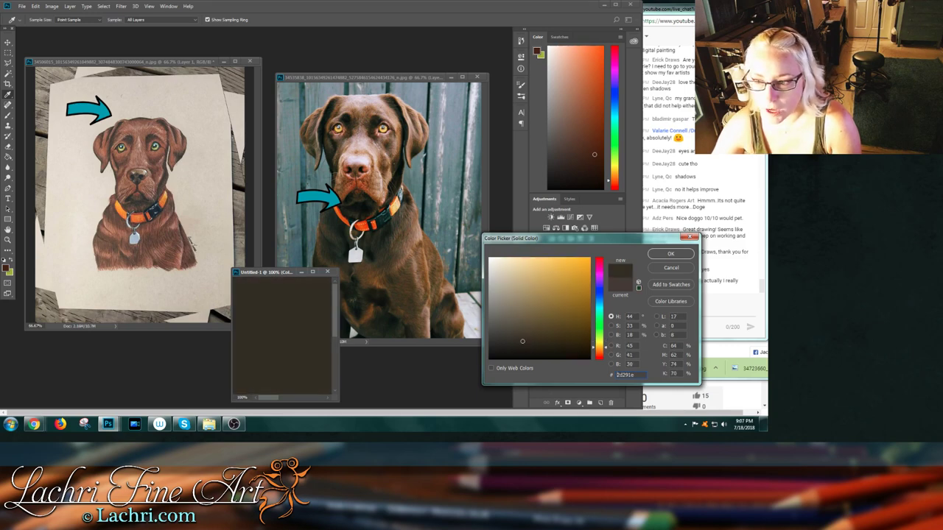
text(211a12)
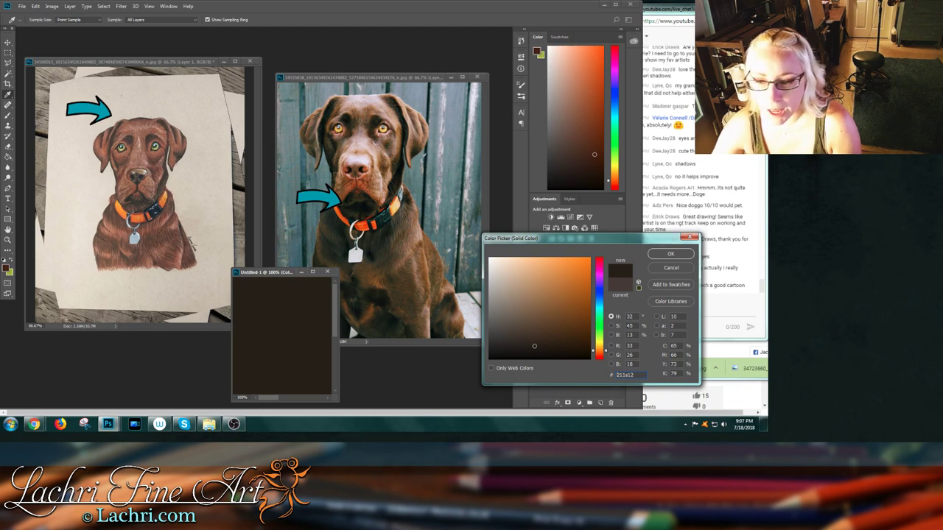
key(Return)
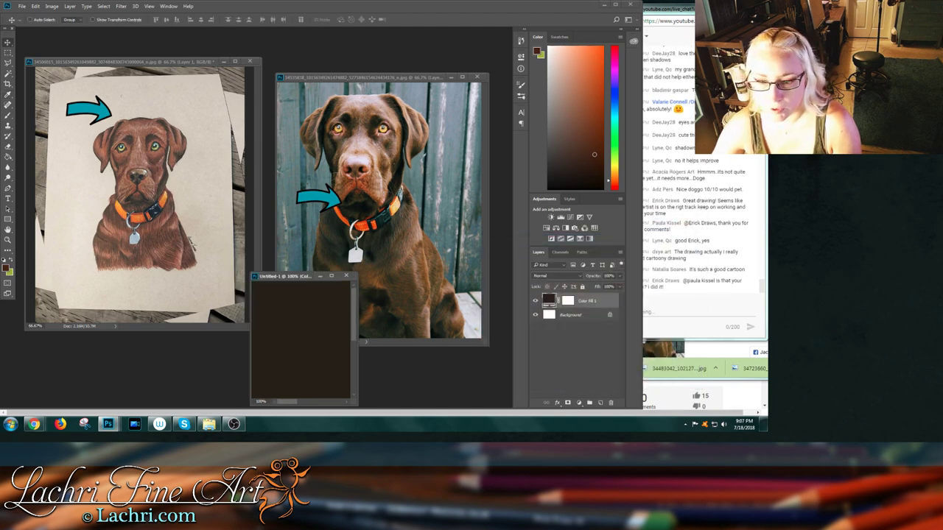
- Move the drawing's arrow away from the dog's head to the paper's upper-left corner, and return to the Untitled-1 swatch document
click(89, 107)
mouse_move(88, 107)
mouse_down()
mouse_move(144, 142)
mouse_move(132, 144)
mouse_move(82, 83)
mouse_up()
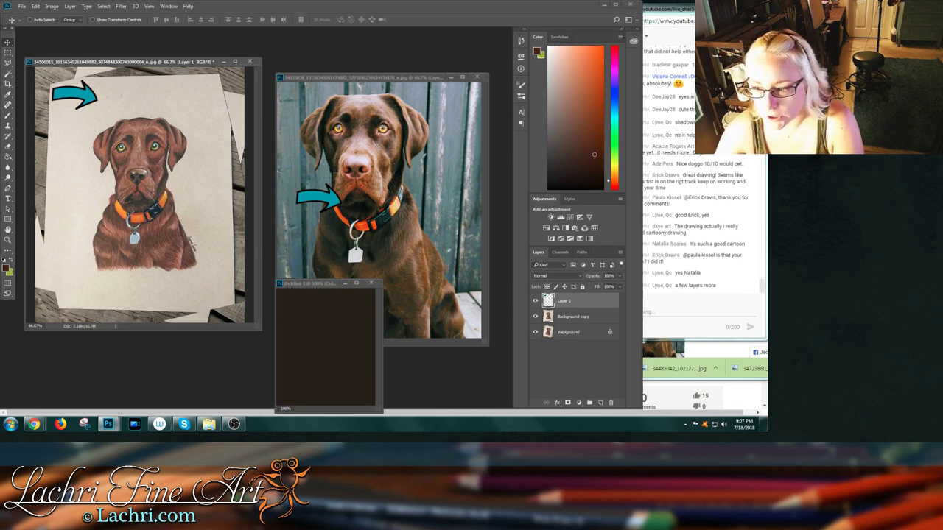
click(317, 283)
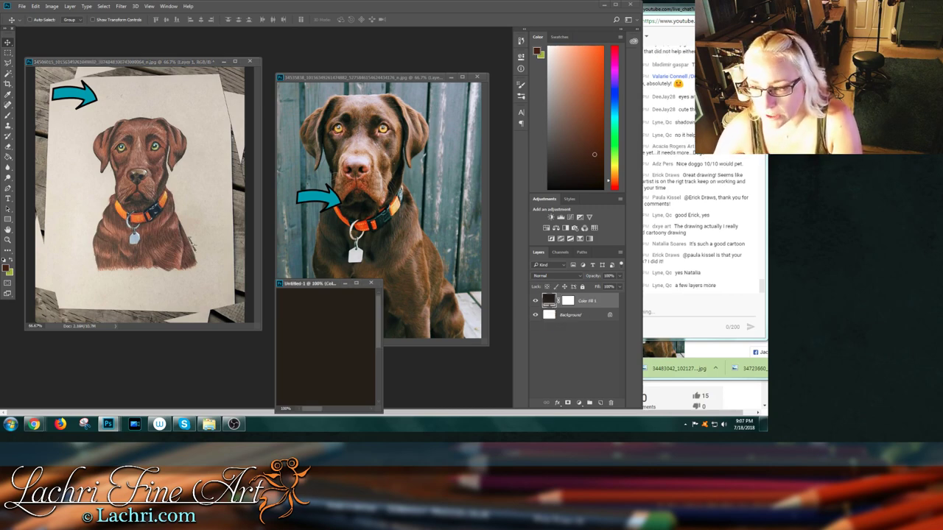
- Edit the Color Fill 1 color and sample the reference dog's browns and shadows, including #a38676, #976959, #1b2115 and #232517
double_click(549, 300)
click(554, 298)
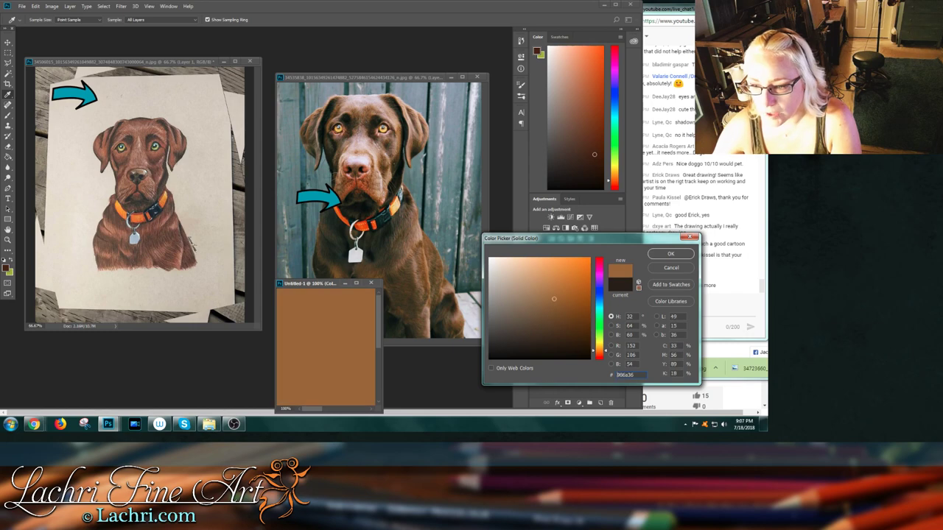
click(333, 174)
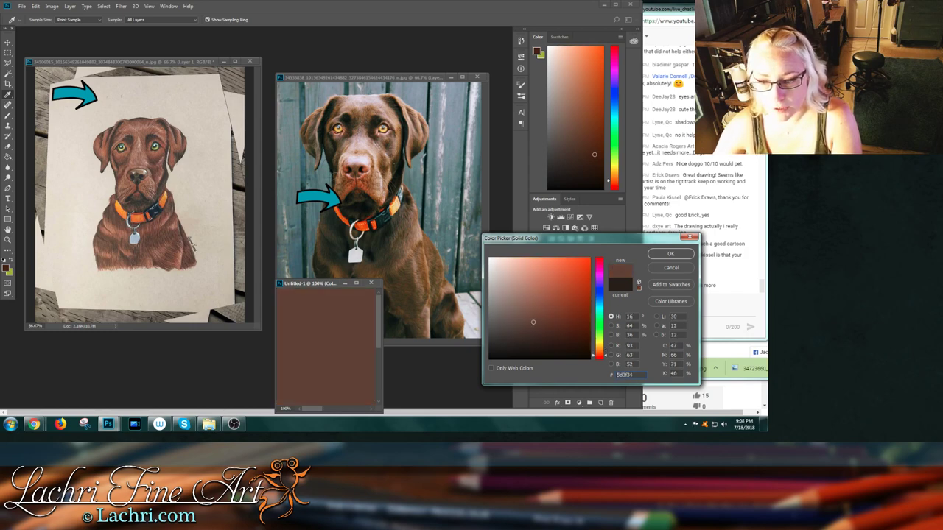
text(a38676)
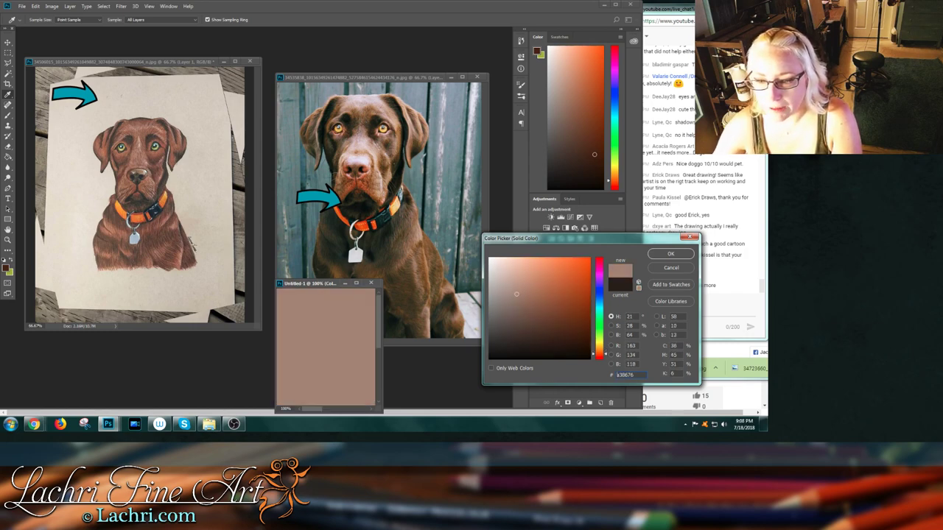
text(976959)
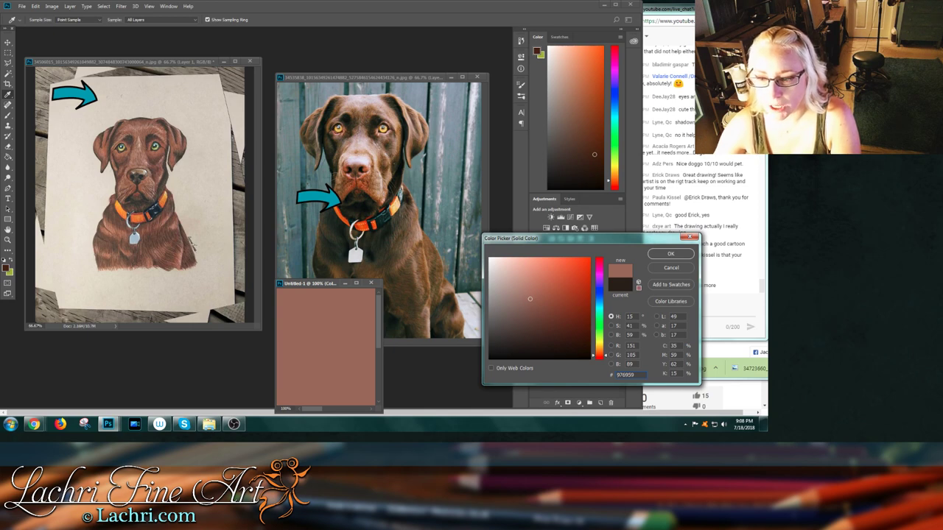
text(1b2115)
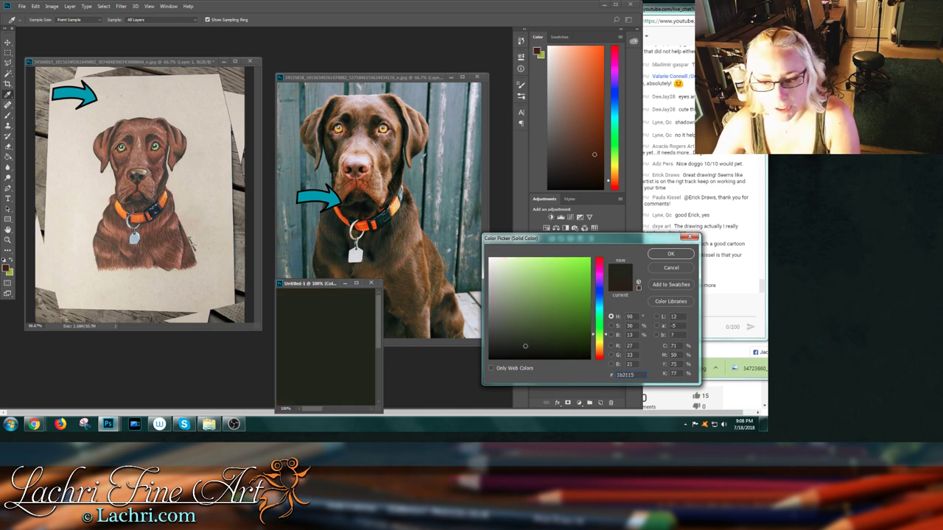
text(232517)
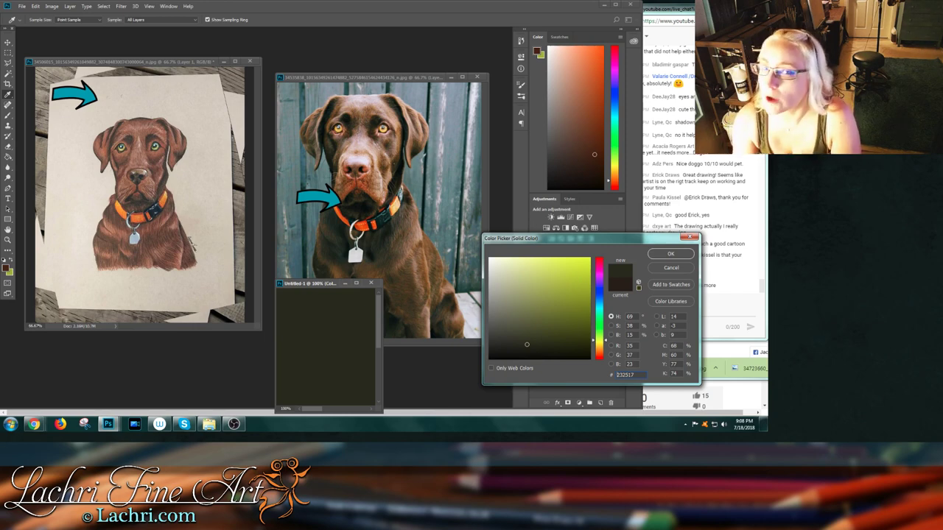
- Sample the reference dog's muzzle edge, the shadow under the chin (#010504) and the collar tag (#e0dbf1), and accept #85694b as the fill color
click(334, 173)
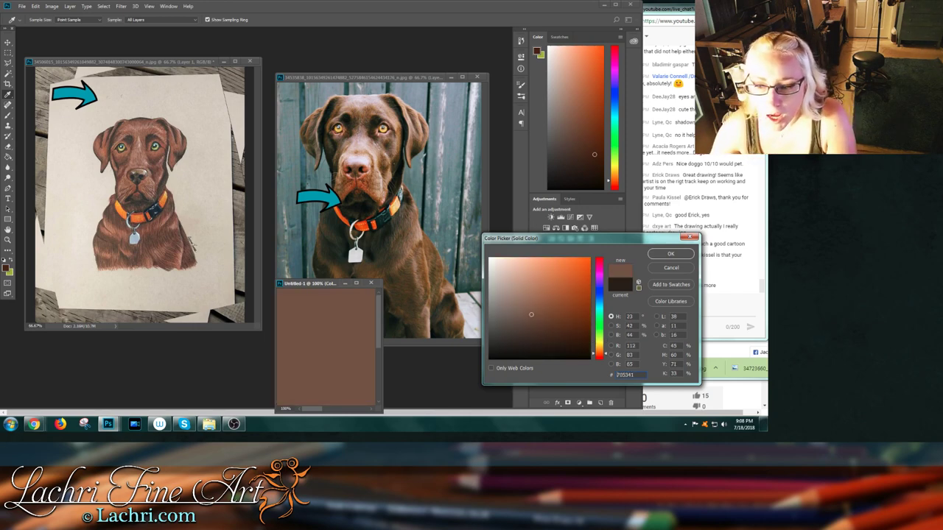
click(343, 201)
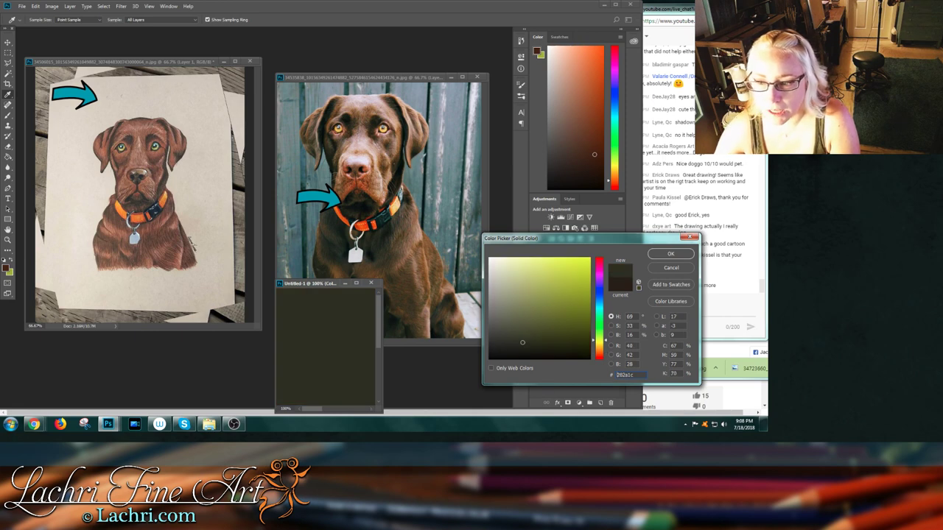
text(010504)
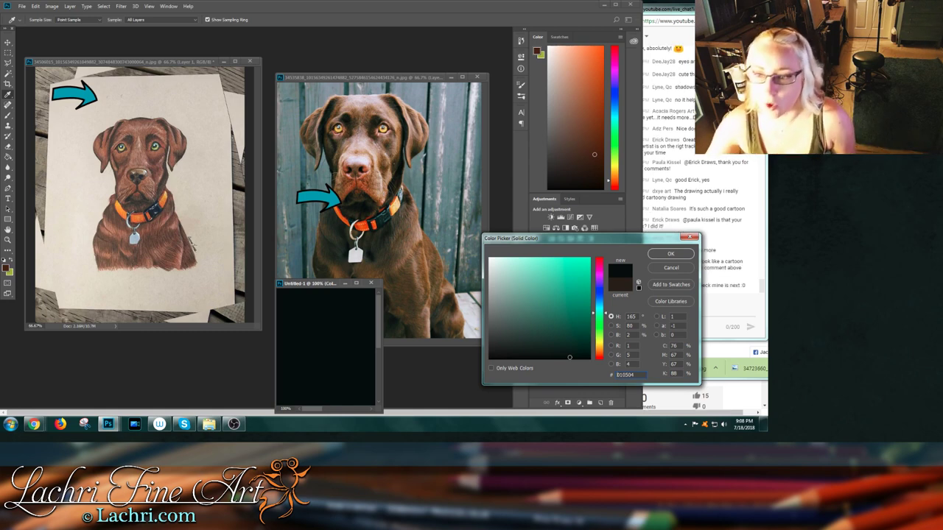
click(356, 255)
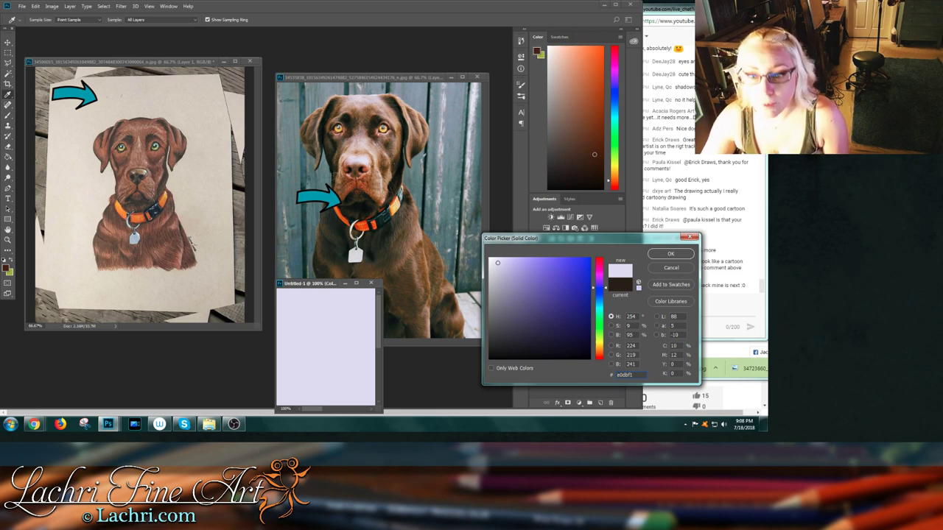
text(85694b)
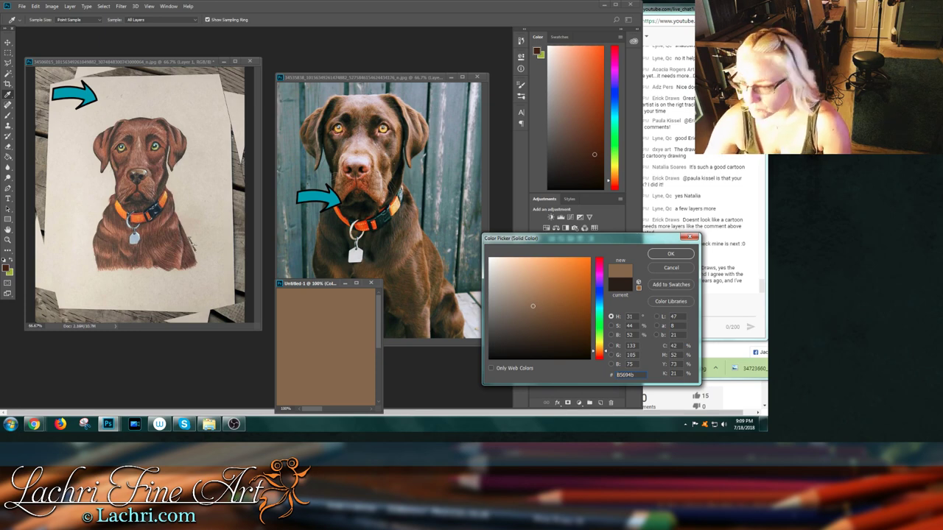
key(Return)
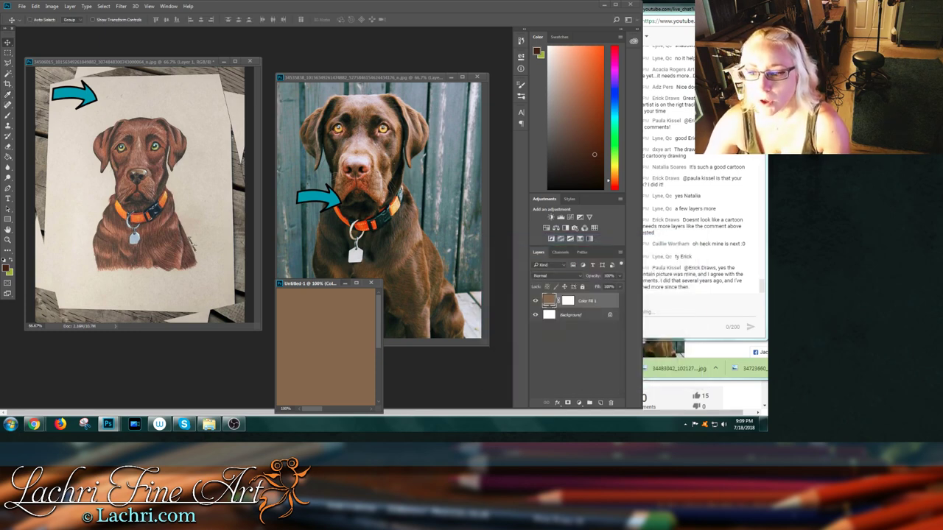
- Close the Untitled-1 swatch, the dog reference photo and the dog drawing without saving, leaving the teal arrow document open
click(371, 283)
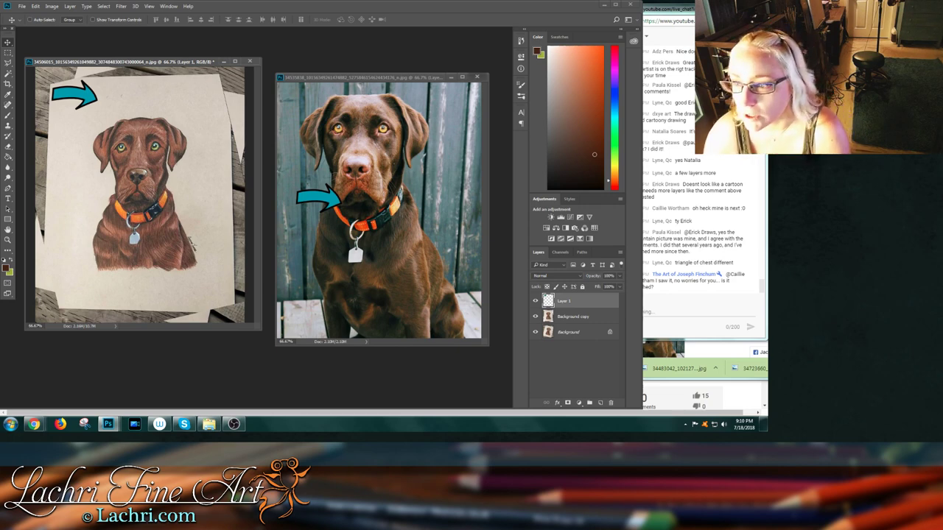
click(477, 77)
key(n)
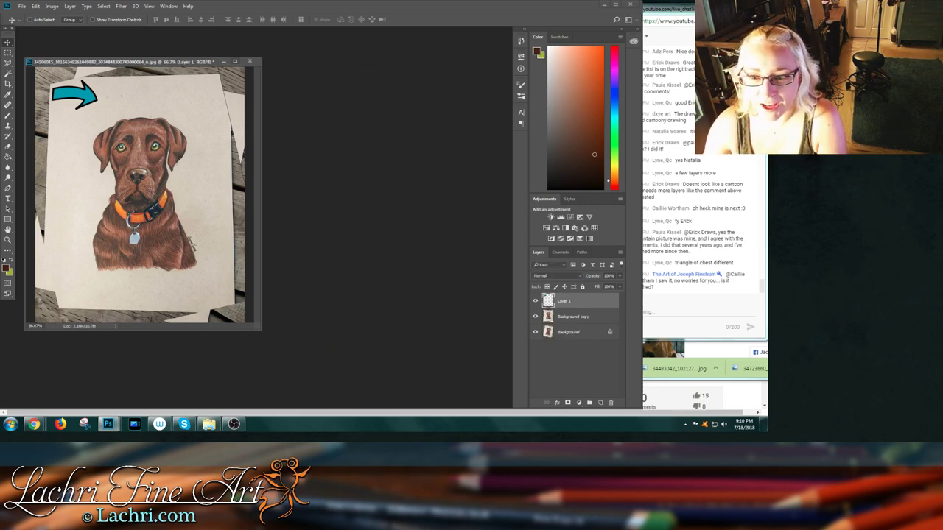
click(249, 61)
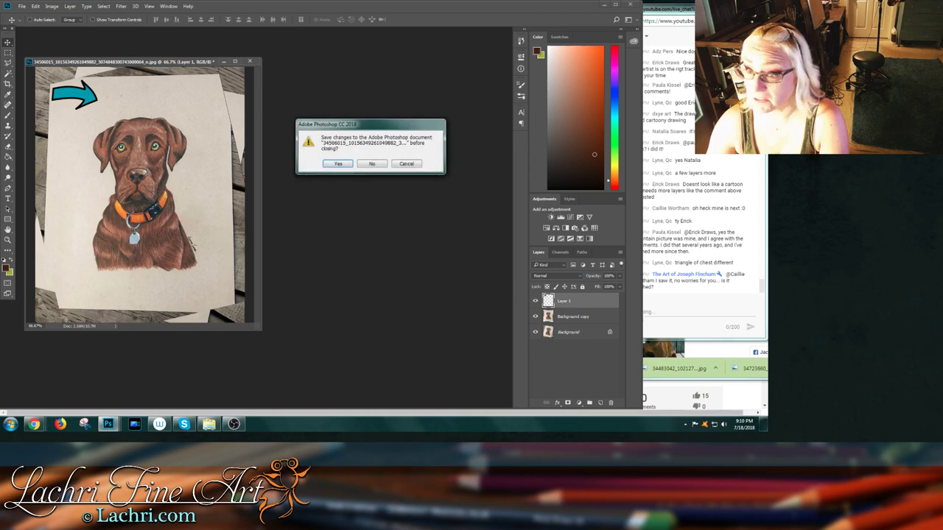
key(n)
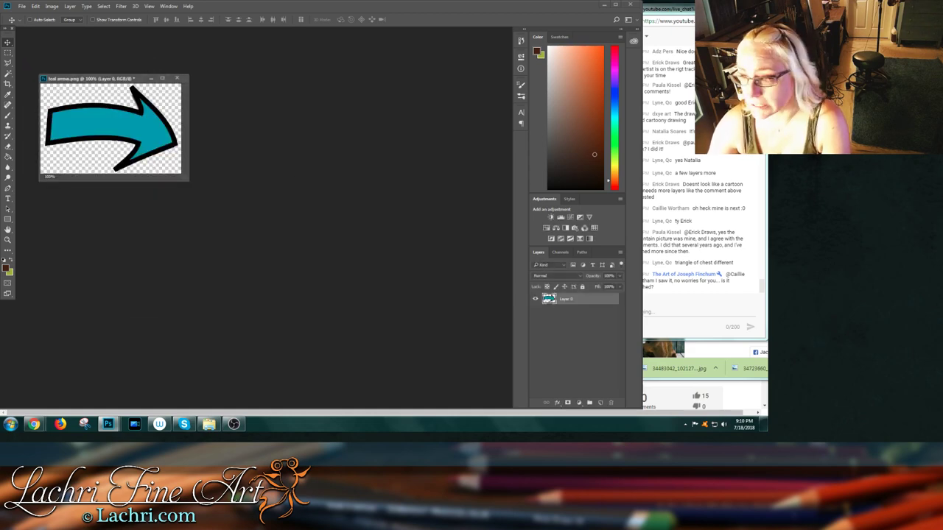
- Switch to Chrome and look over the white-haired portrait submission and its red-haired reference photo in the Lachri Artists Group comments
click(676, 368)
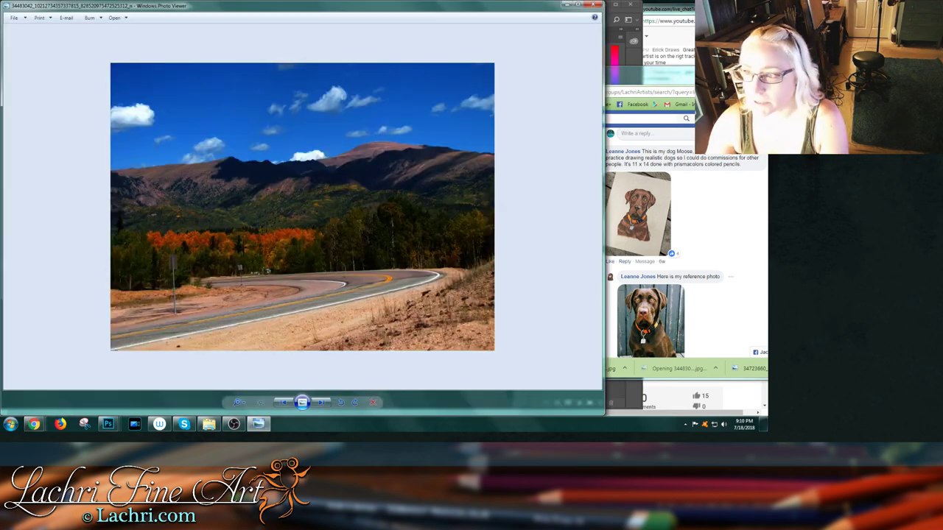
key(alt+F4)
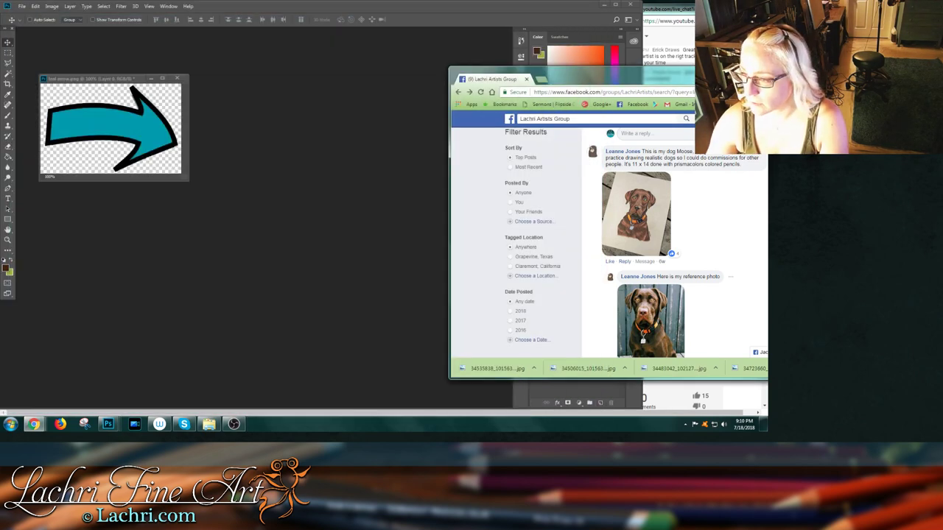
scroll(673, 243, down, 3)
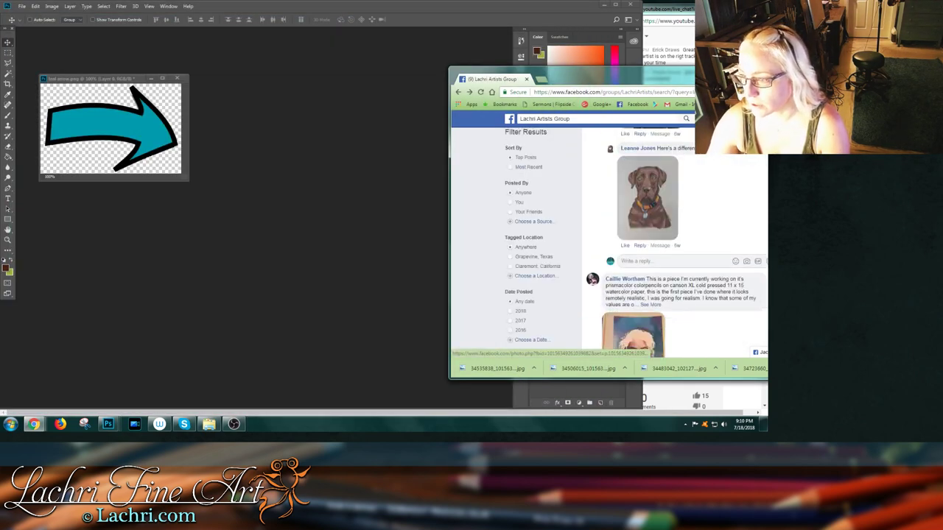
scroll(674, 242, down, 1)
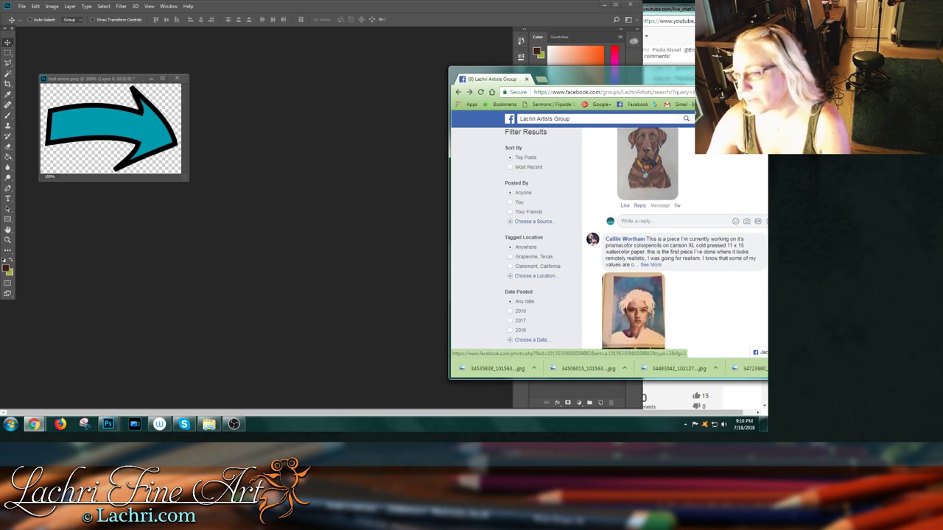
scroll(674, 243, down, 1)
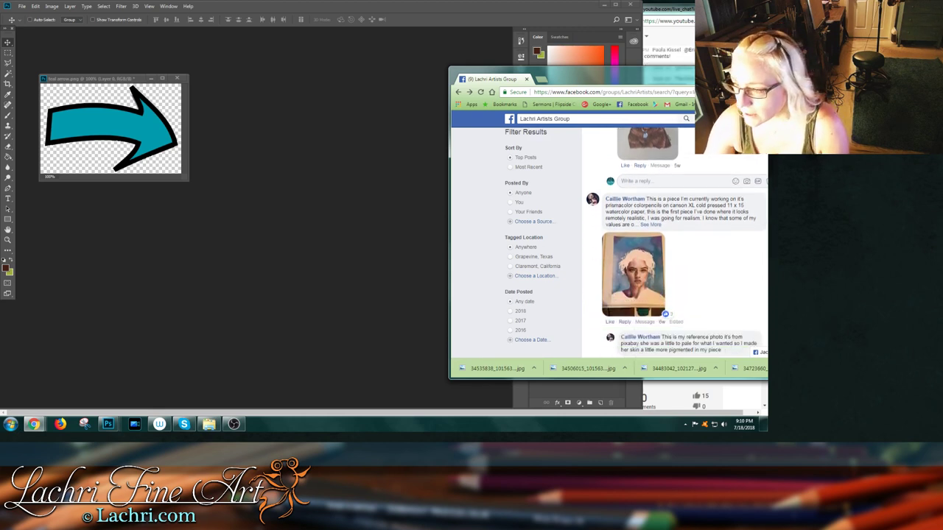
scroll(674, 243, down, 1)
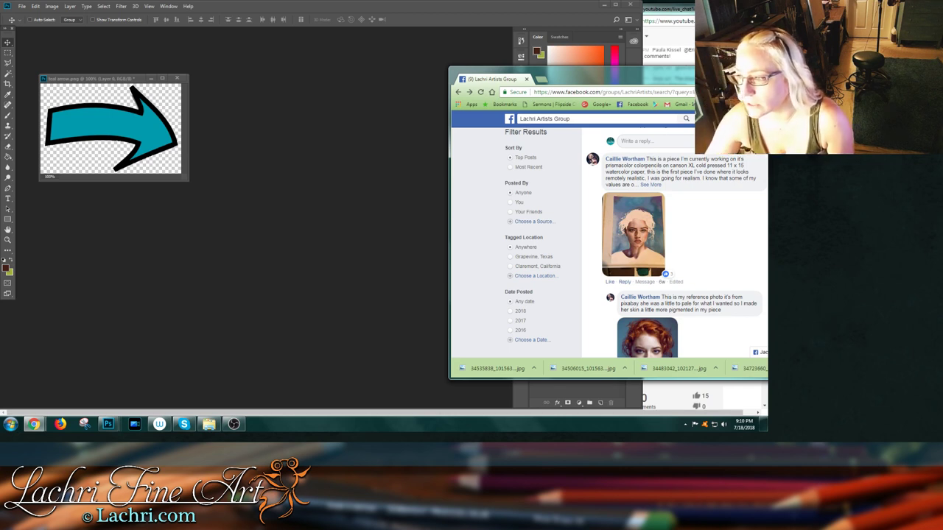
scroll(675, 242, down, 1)
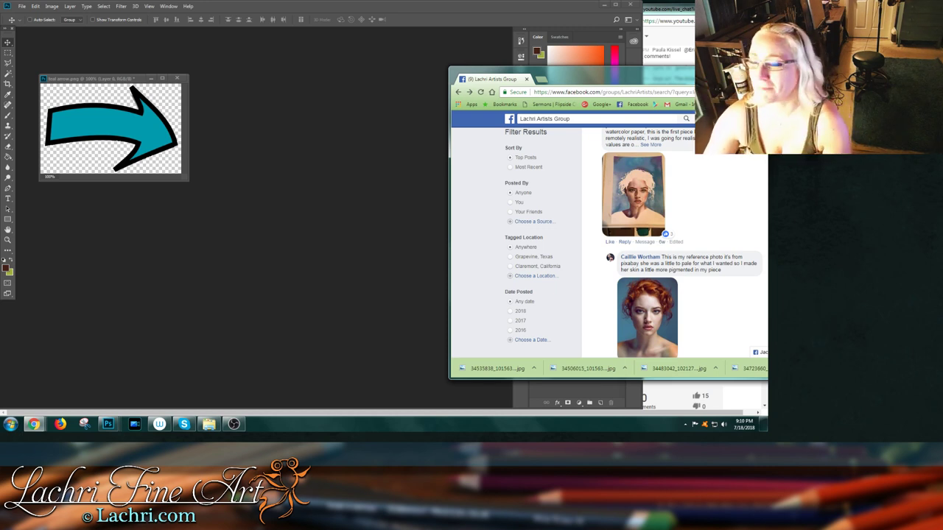
scroll(681, 242, down, 4)
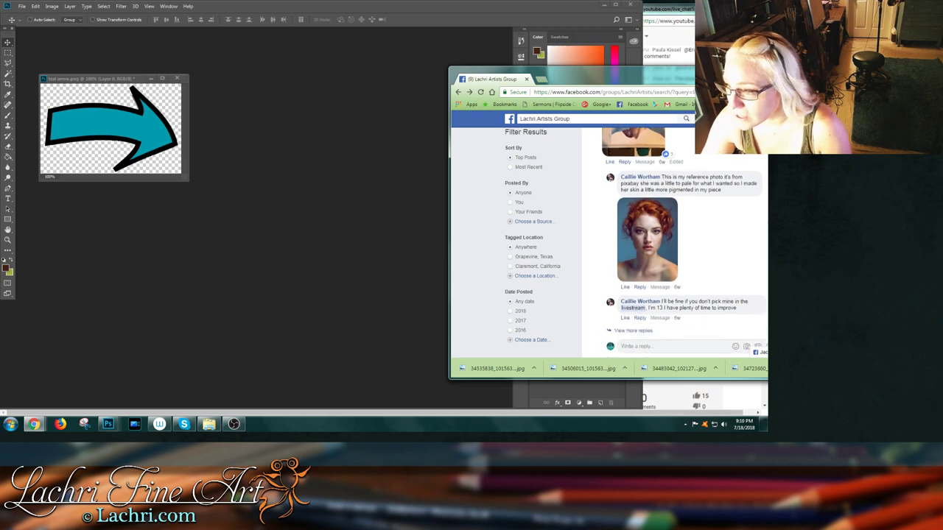
- Find the 20x28 inch oil painting of two horses in the group comments and open it at full size
scroll(681, 243, down, 3)
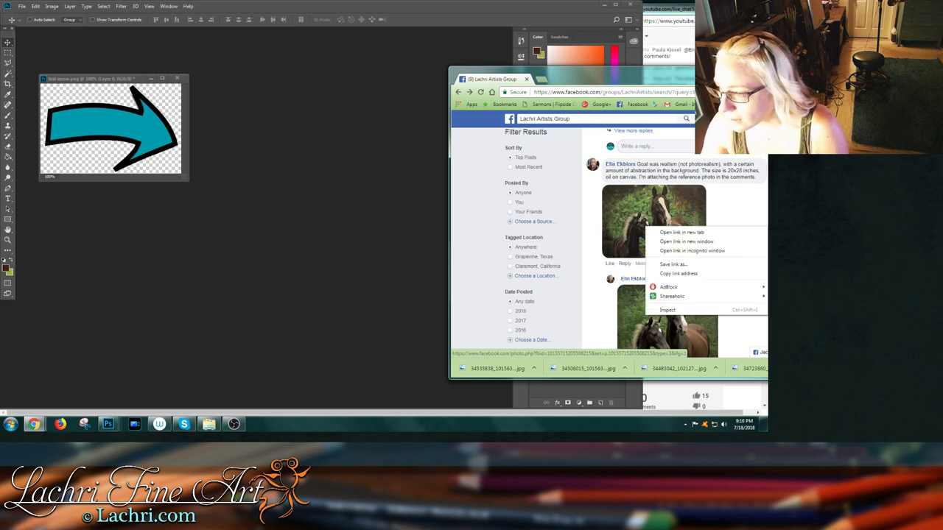
right_click(646, 224)
key(Escape)
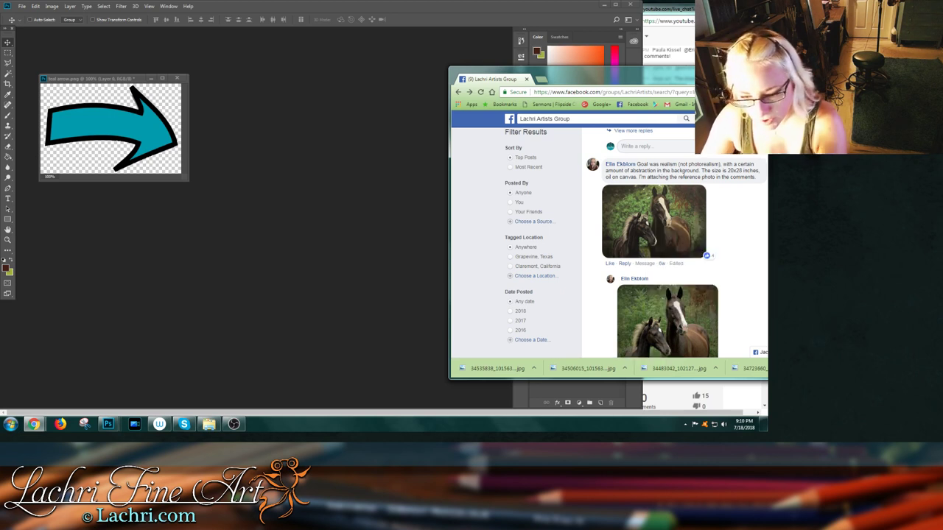
click(678, 233)
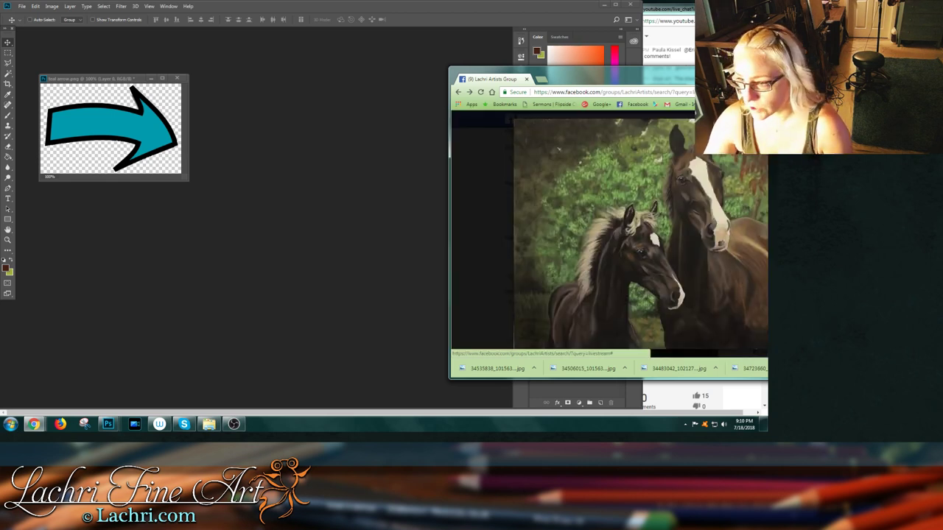
- Save the full-size two-horse painting as a JPEG in the crit livestream folder and close its enlarged view
right_click(647, 227)
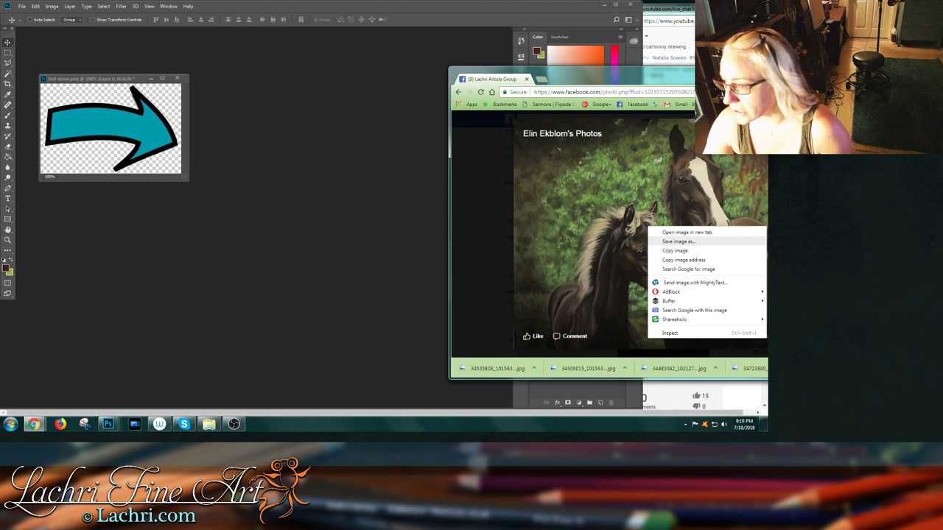
click(677, 242)
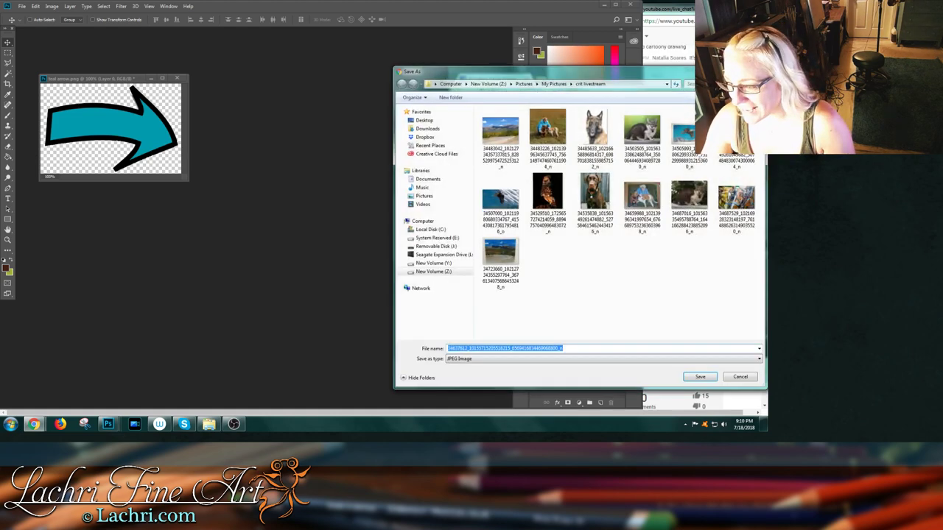
key(Return)
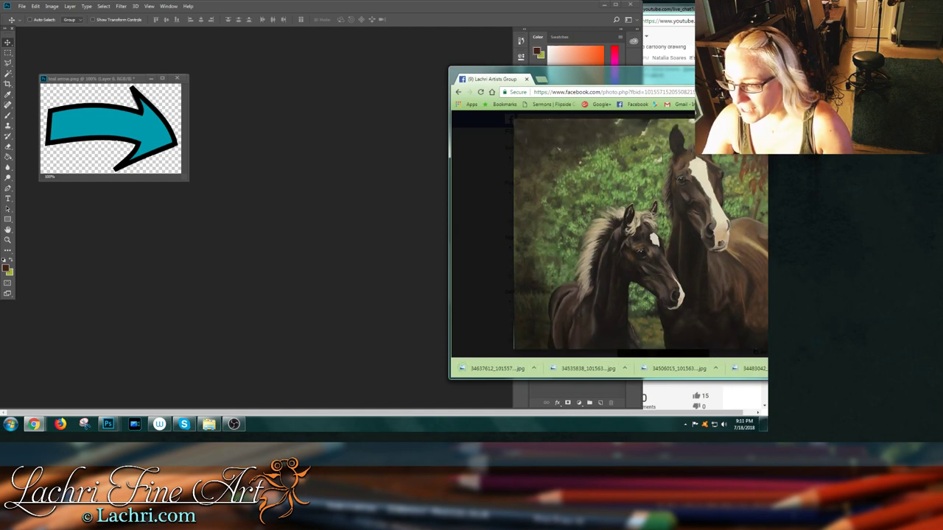
key(Escape)
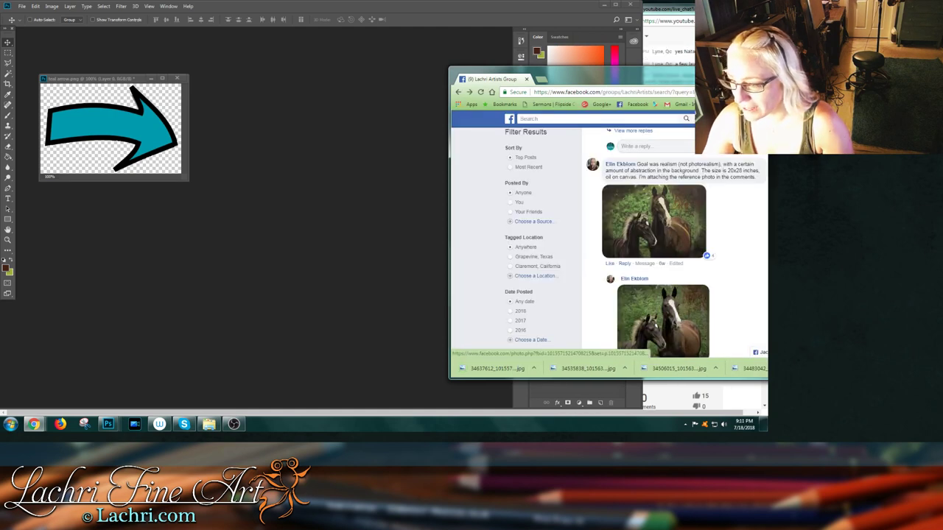
- Open the two-horse reference photo at full size, save it to the crit livestream folder and close the enlarged view
click(662, 320)
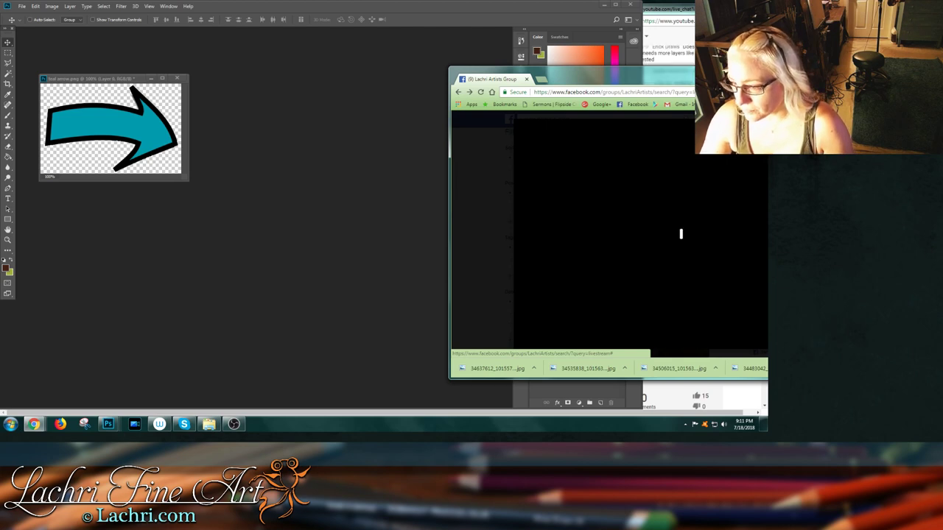
right_click(637, 229)
click(662, 246)
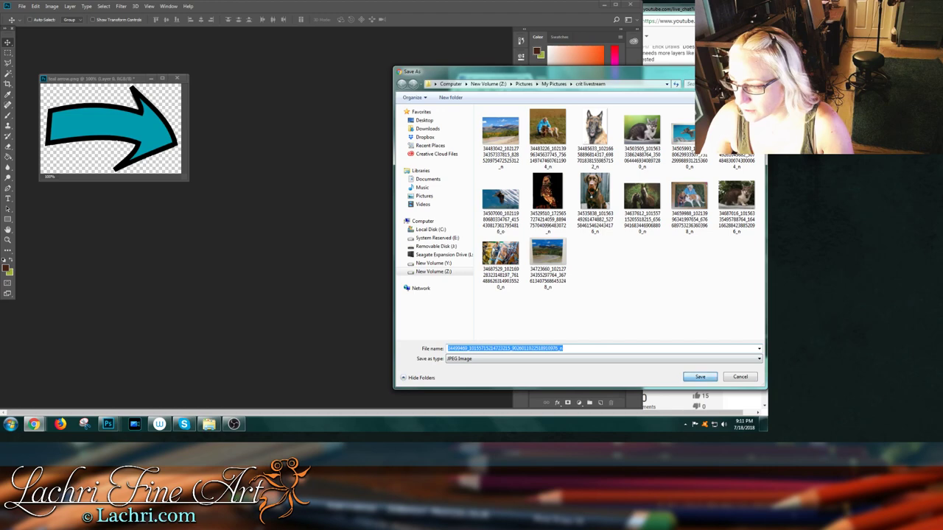
click(695, 371)
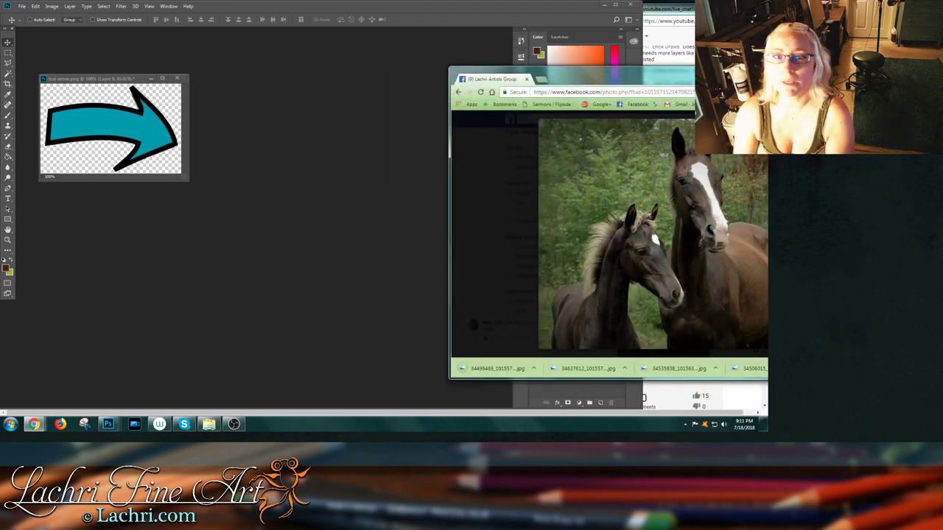
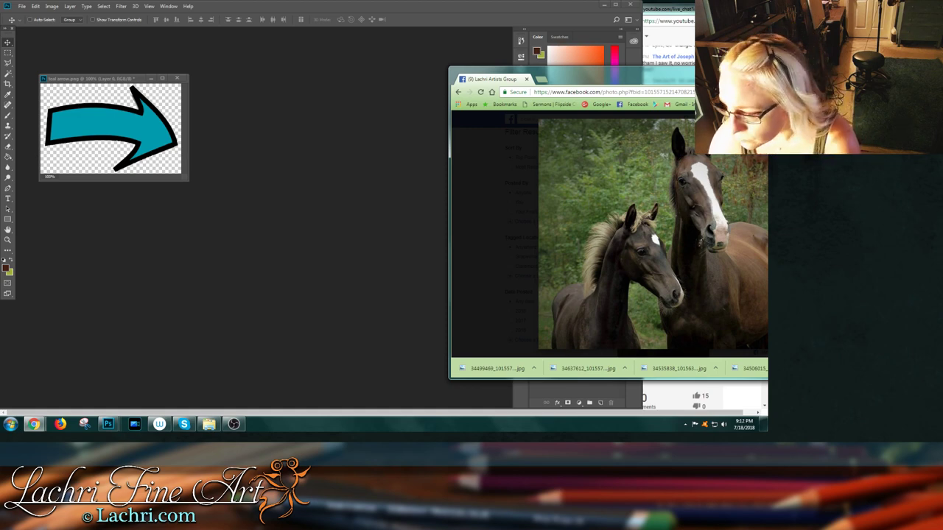
key(Escape)
- Open the saved two-horse reference photo and the horse painting from the crit livestream folder in Photoshop
click(209, 425)
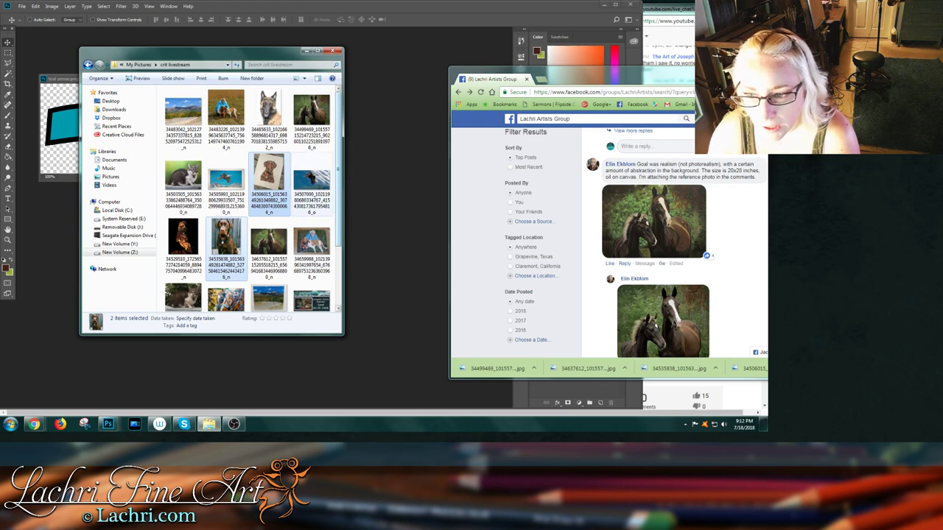
ctrl+click(311, 118)
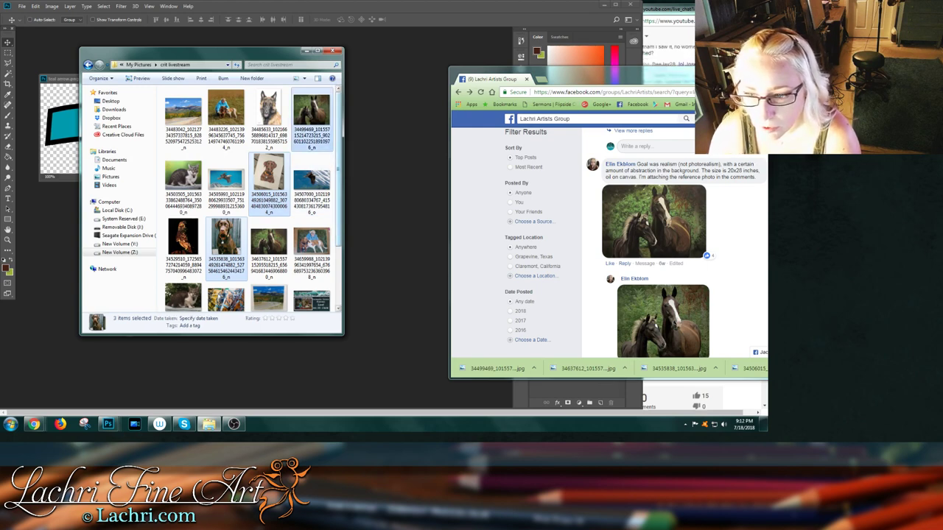
ctrl+click(269, 185)
ctrl+click(227, 247)
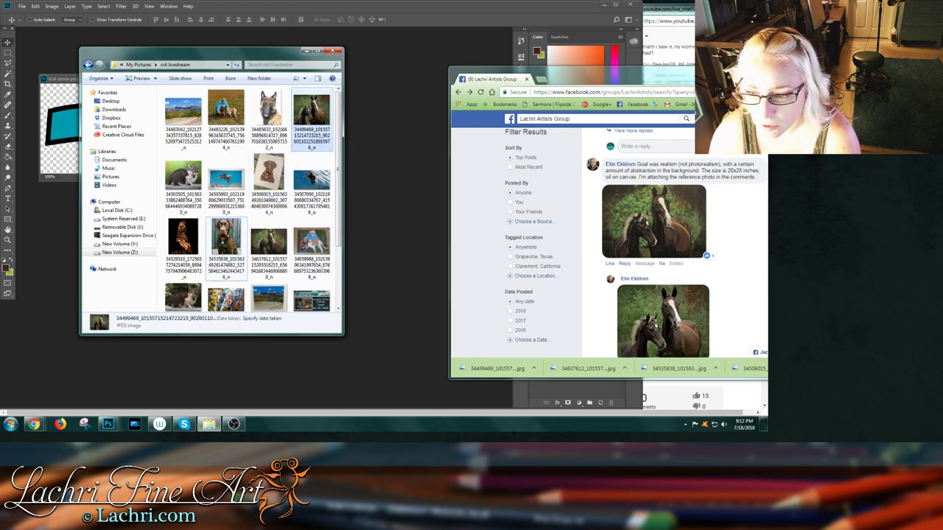
drag(311, 117, 398, 162)
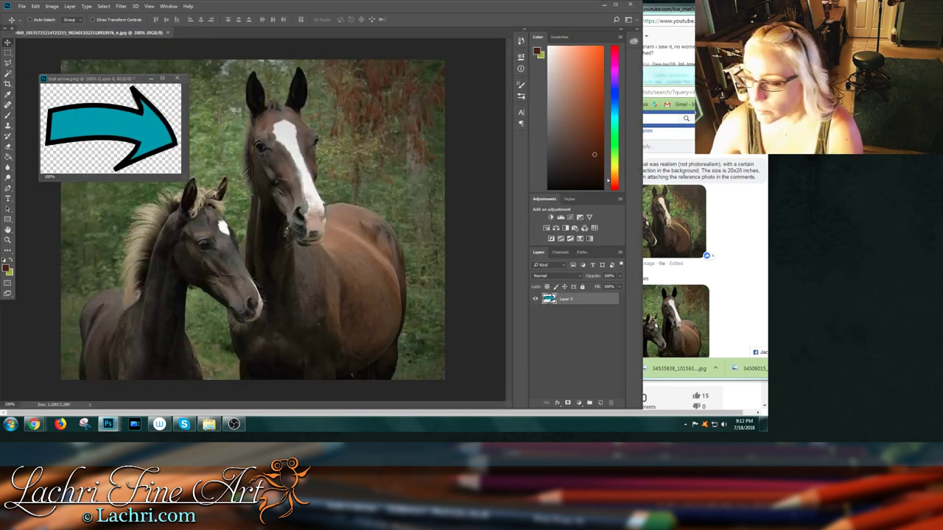
key(alt+Tab)
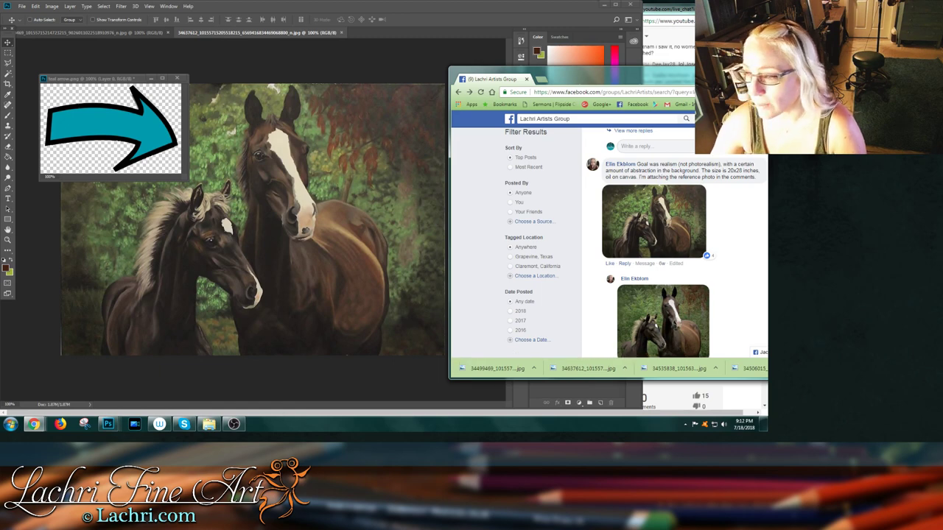
- Float the horse painting and the reference photo in separate windows and arrange them side by side for comparison
drag(302, 33, 321, 53)
drag(92, 32, 88, 48)
mouse_move(457, 53)
mouse_down()
mouse_move(626, 69)
mouse_move(568, 65)
mouse_up()
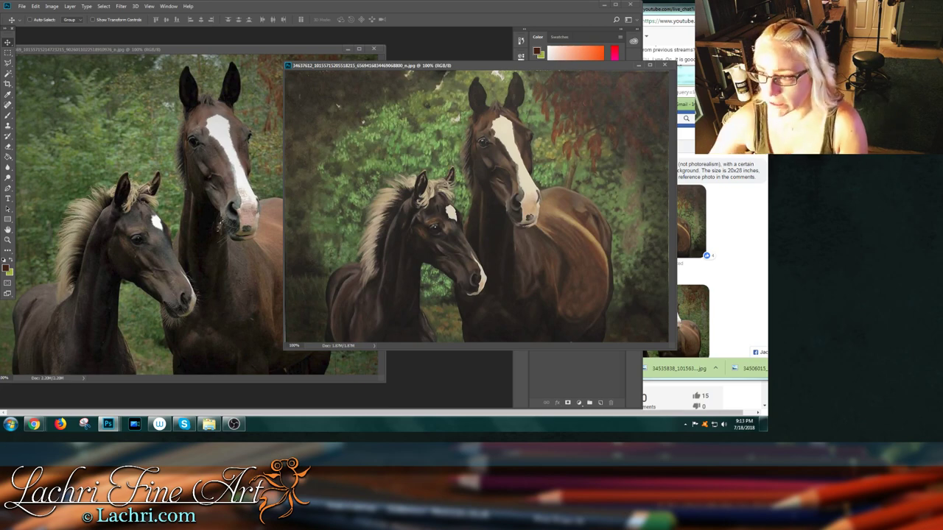
mouse_move(479, 65)
mouse_down()
mouse_move(422, 217)
mouse_move(580, 119)
mouse_move(536, 92)
mouse_move(508, 49)
mouse_up()
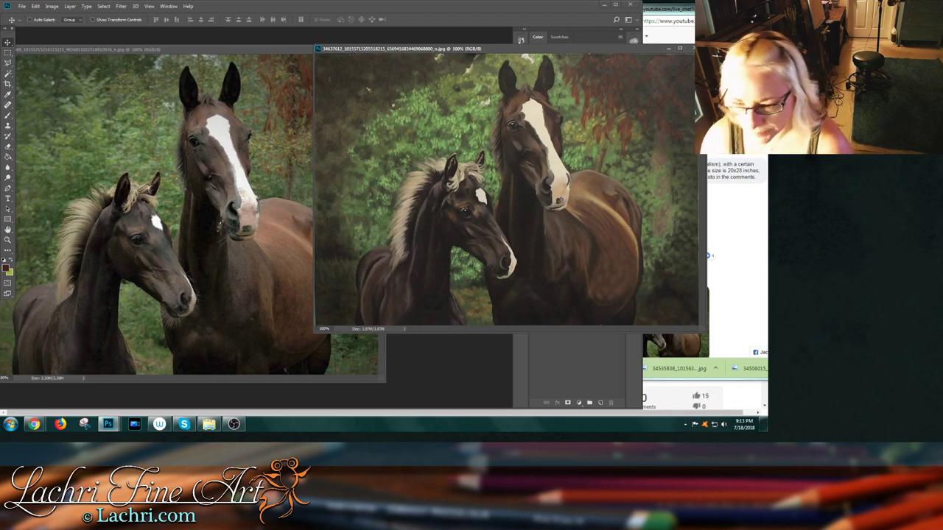
- Uncover the teal arrow document, copy the arrow onto the horse reference photo and move the photo's window back beside the painting
drag(236, 49, 248, 95)
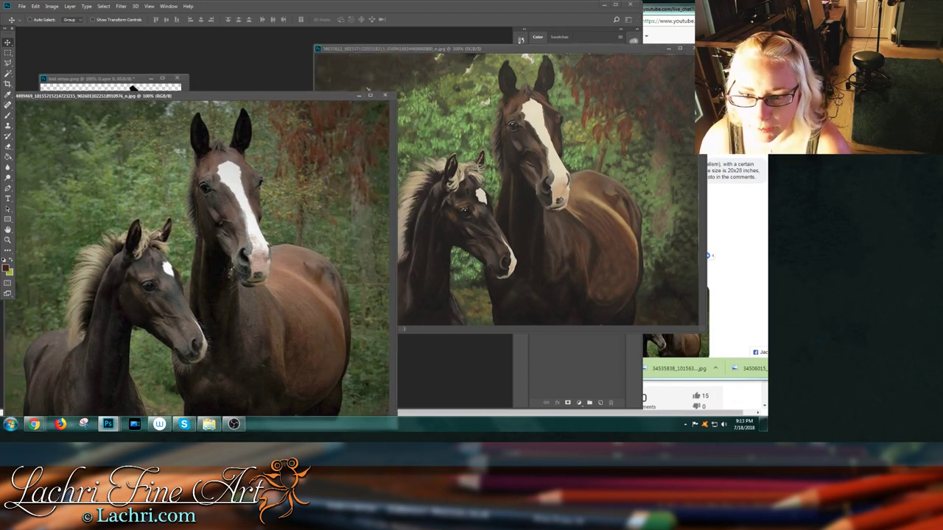
click(111, 78)
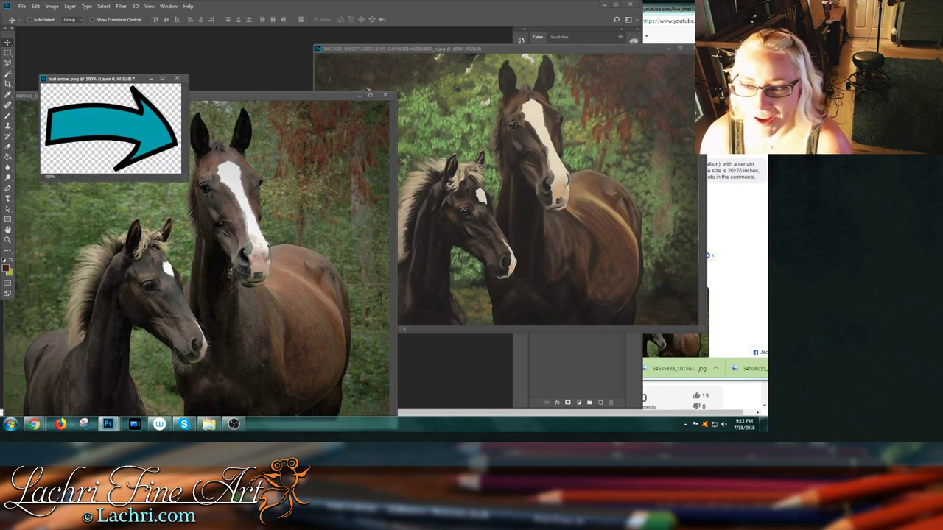
drag(111, 129, 202, 249)
drag(133, 95, 159, 47)
- Shrink the arrow on the reference photo to under half size and point it at the larger horse's belly, flank and then its face
key(ctrl+t)
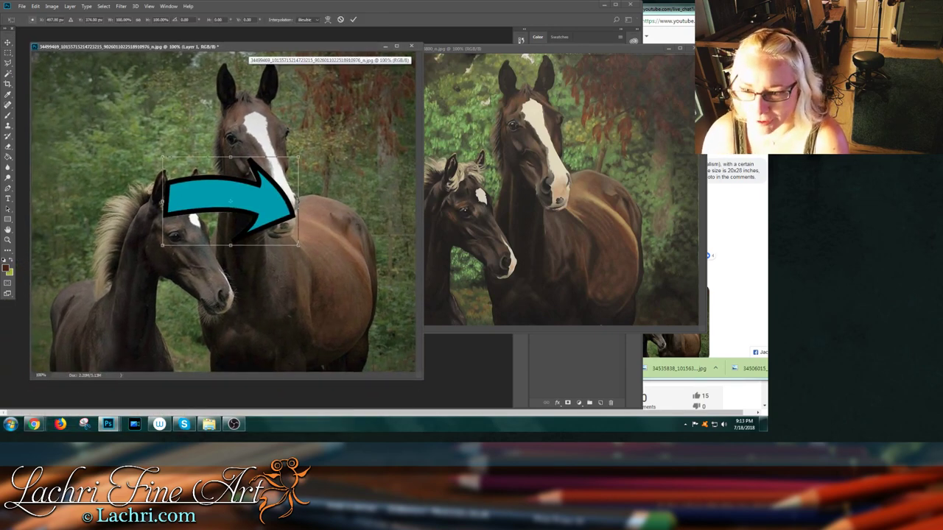
drag(298, 157, 292, 331)
key(Return)
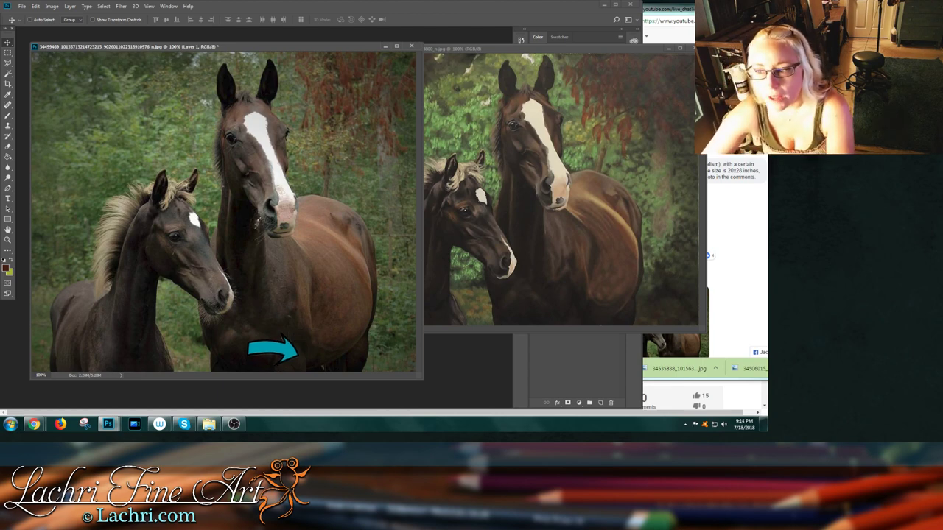
drag(291, 330, 311, 275)
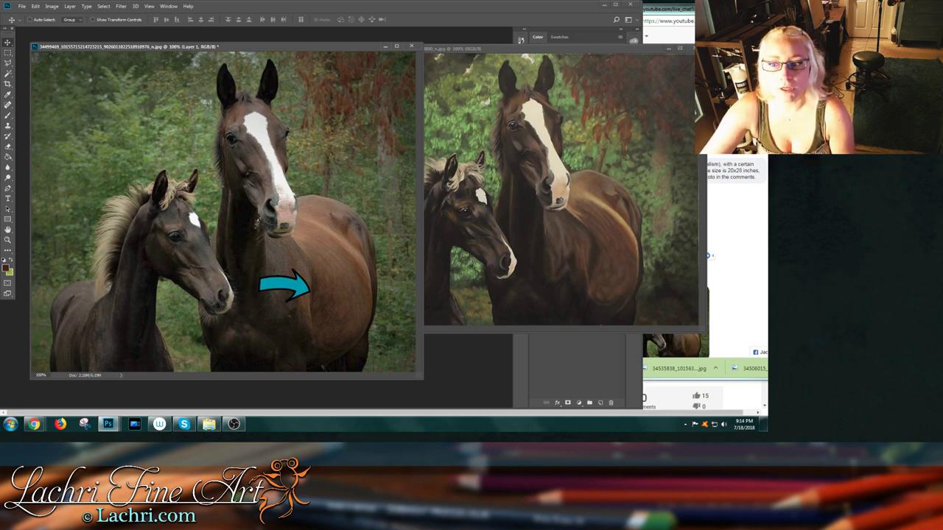
drag(291, 283, 182, 143)
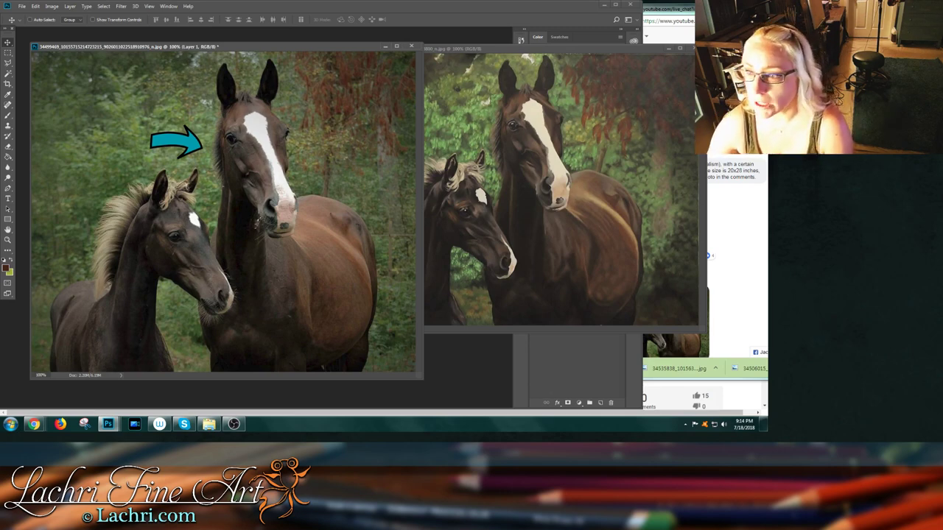
- Copy the small arrow into the horse painting and point it at the foal's muzzle, then at the top of its mane
click(460, 49)
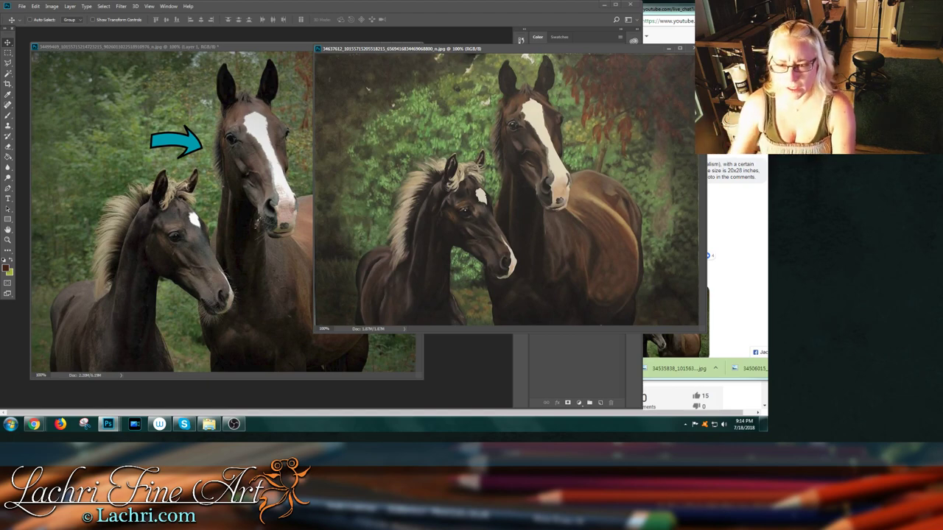
mouse_move(175, 141)
mouse_down()
mouse_move(473, 142)
mouse_move(454, 77)
mouse_move(336, 101)
mouse_move(442, 69)
mouse_move(394, 109)
mouse_move(404, 136)
mouse_move(464, 59)
mouse_move(511, 76)
mouse_move(551, 126)
mouse_move(525, 64)
mouse_move(442, 97)
mouse_move(420, 82)
mouse_move(463, 59)
mouse_move(503, 60)
mouse_move(418, 75)
mouse_move(458, 68)
mouse_move(336, 153)
mouse_move(407, 92)
mouse_move(359, 207)
mouse_move(404, 89)
mouse_move(454, 76)
mouse_move(470, 51)
mouse_move(504, 38)
mouse_move(440, 46)
mouse_move(461, 38)
mouse_move(457, 63)
mouse_move(531, 47)
mouse_move(412, 123)
mouse_move(414, 250)
mouse_move(379, 225)
mouse_move(505, 303)
mouse_move(461, 271)
mouse_move(417, 156)
mouse_move(497, 83)
mouse_move(442, 211)
mouse_move(471, 263)
mouse_up()
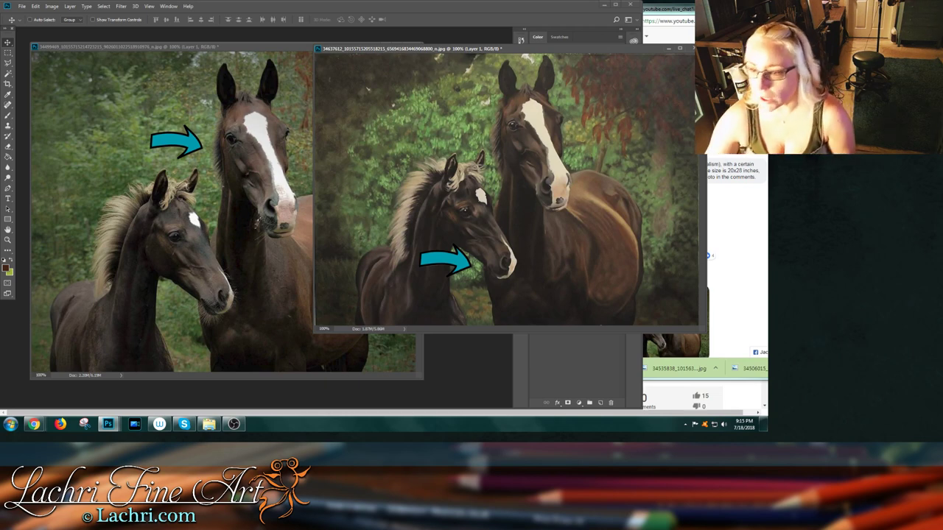
mouse_move(445, 260)
mouse_down()
mouse_move(627, 105)
mouse_move(669, 246)
mouse_move(641, 290)
mouse_move(480, 299)
mouse_move(332, 170)
mouse_move(479, 84)
mouse_move(498, 59)
mouse_move(461, 62)
mouse_move(398, 152)
mouse_up()
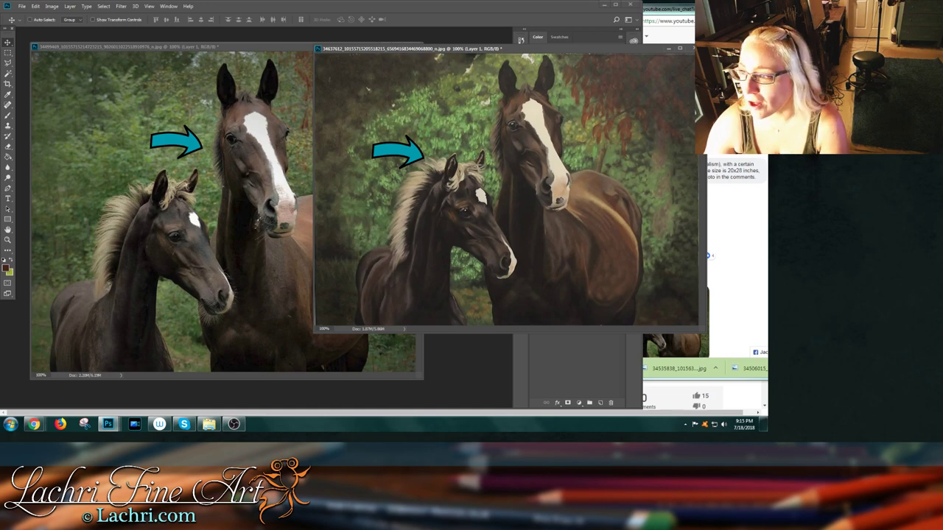
- Close the horse painting and its reference photo without saving, leaving the teal arrow document open
click(689, 48)
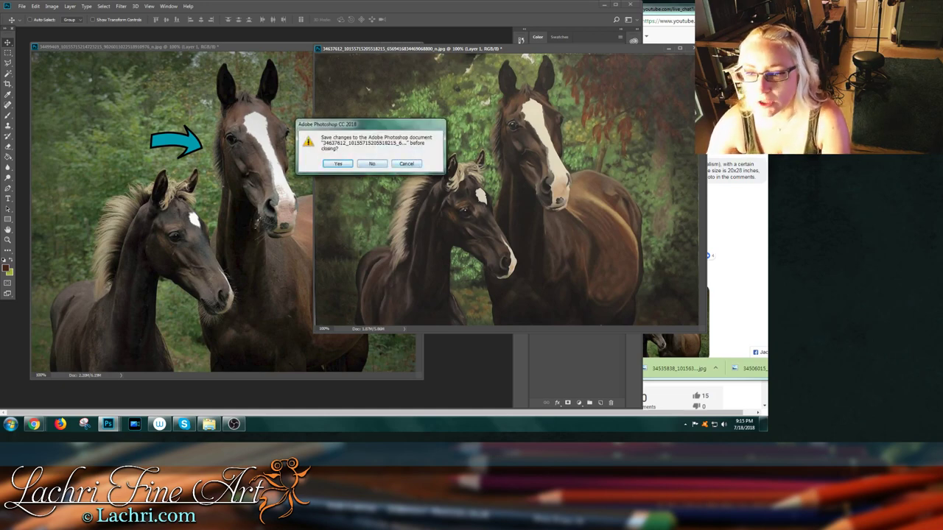
key(n)
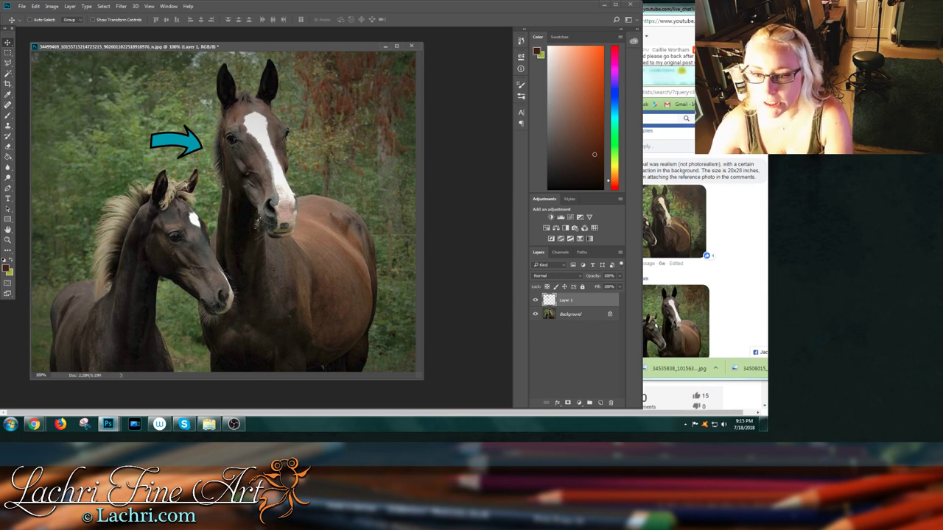
click(410, 45)
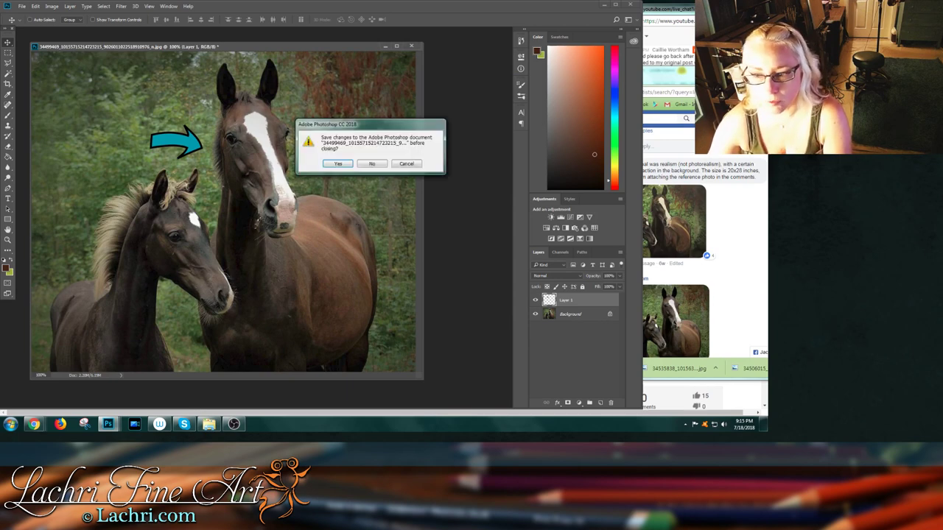
key(n)
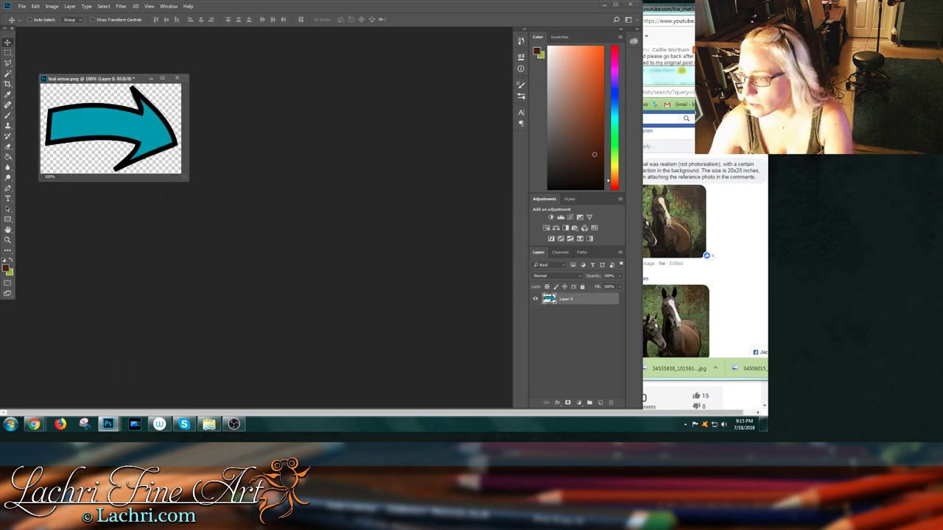
- Switch to Chrome, check the YouTube live chat and look back through the group comments to the boat painting and its Unsplash reference photo
key(alt+Tab)
scroll(674, 259, down, 1)
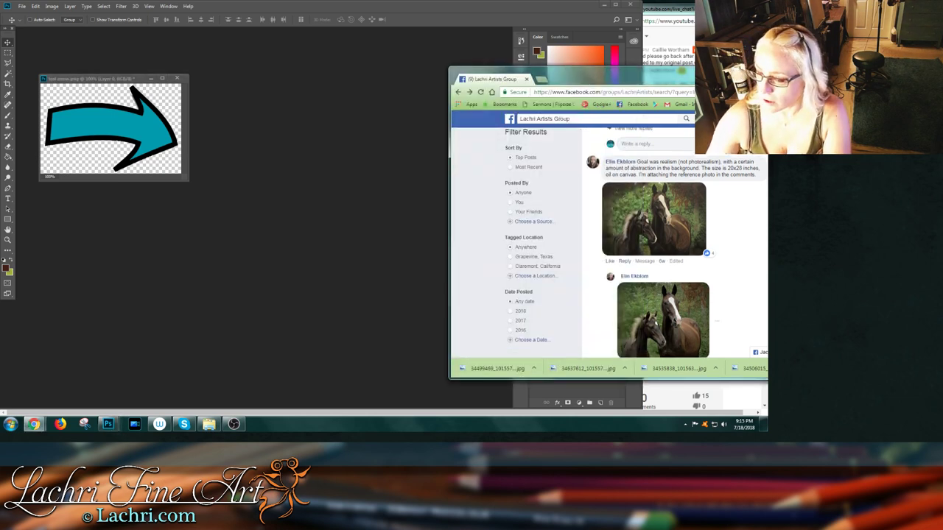
scroll(674, 243, down, 2)
key(alt+Tab)
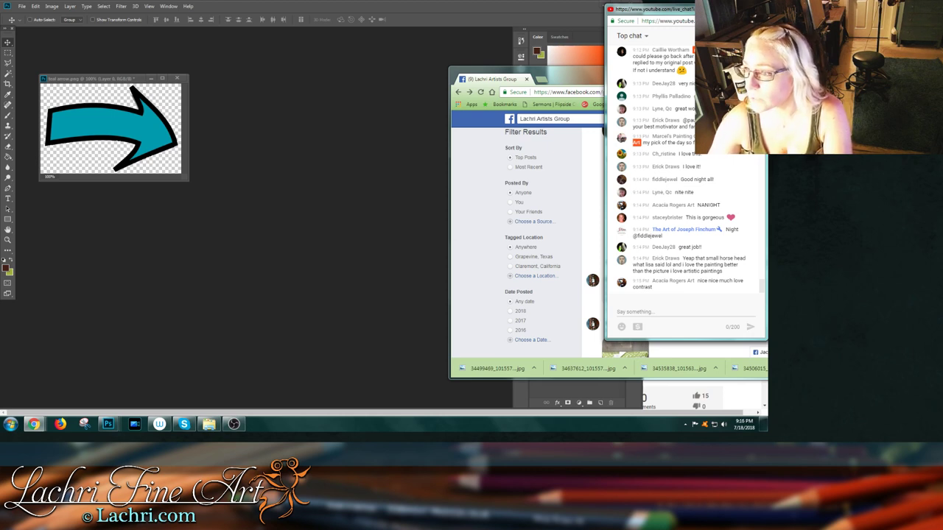
key(alt+Tab)
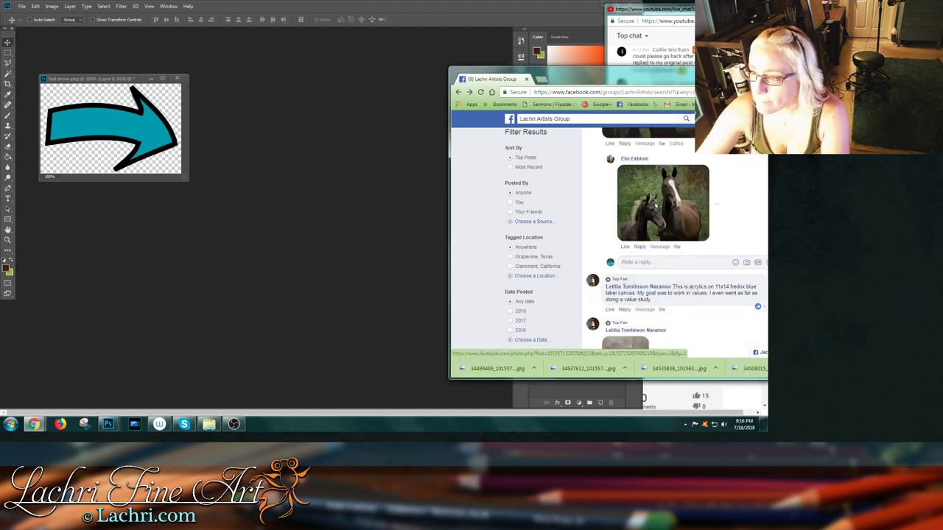
scroll(662, 236, up, 5)
scroll(663, 243, up, 5)
scroll(663, 243, up, 5)
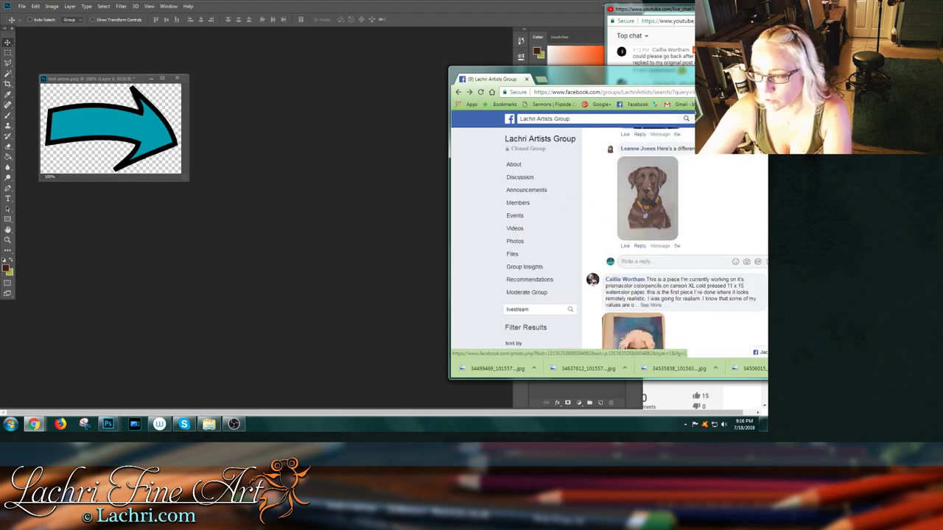
scroll(662, 243, up, 3)
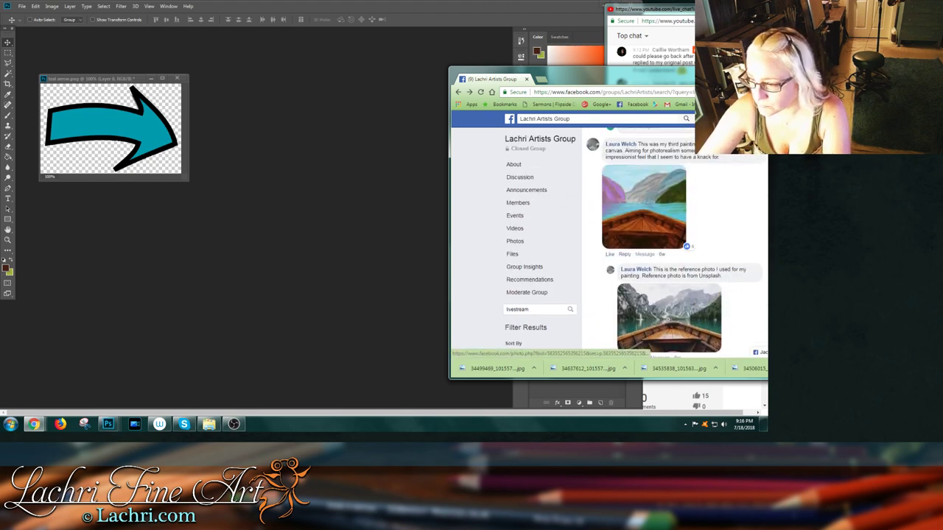
scroll(671, 243, down, 1)
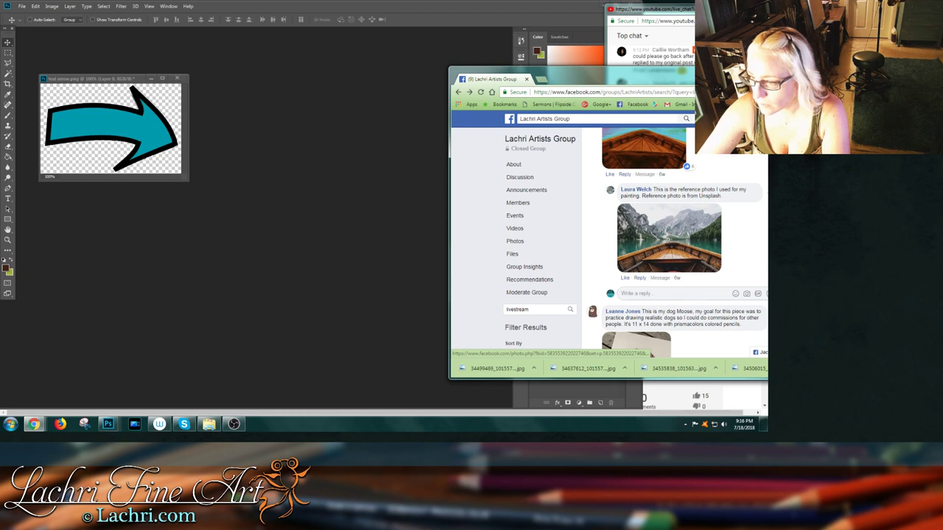
scroll(663, 243, up, 2)
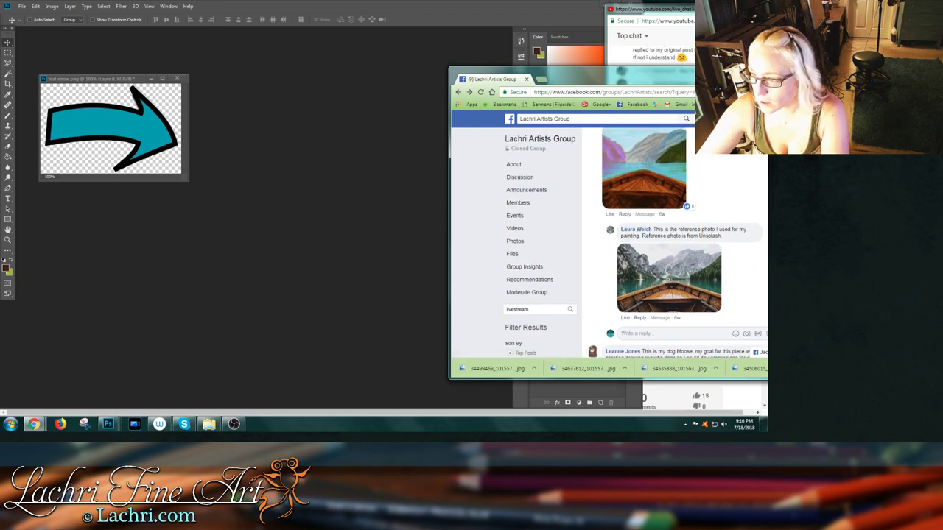
- Open the Lachri Artists Group's Photos page in a new browser tab and bring that tab to the front
click(593, 350)
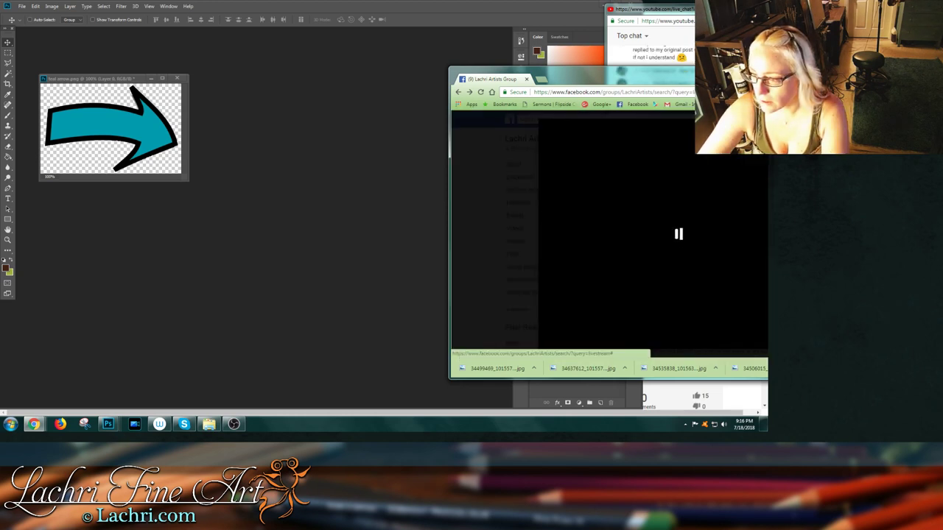
key(Escape)
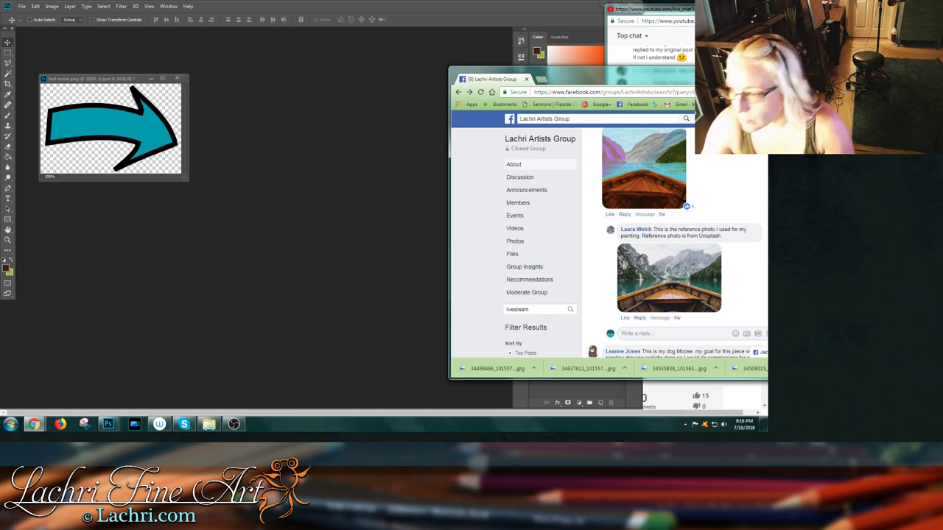
drag(619, 78, 502, 91)
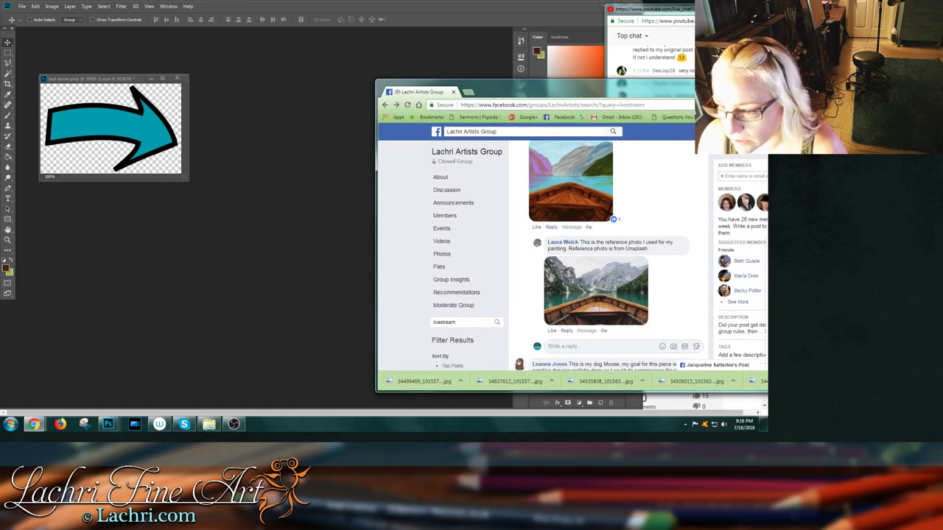
right_click(445, 255)
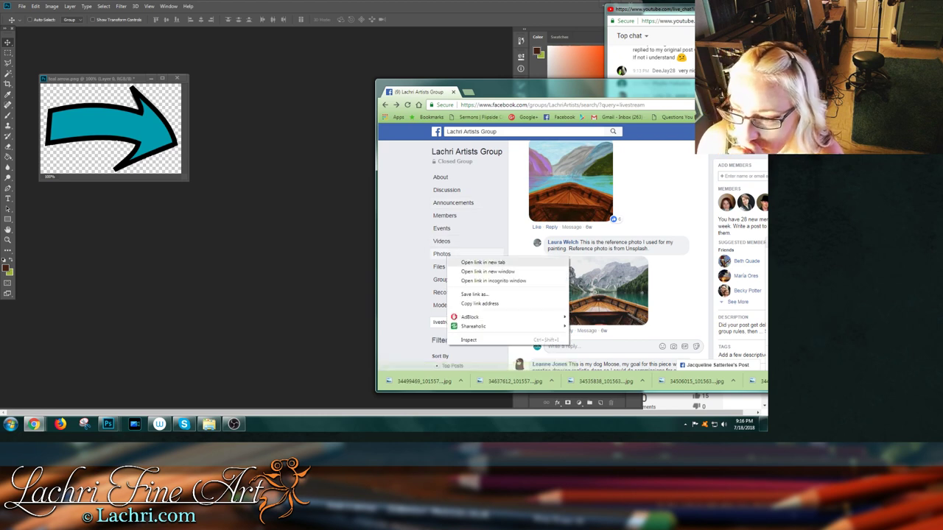
click(479, 259)
click(487, 92)
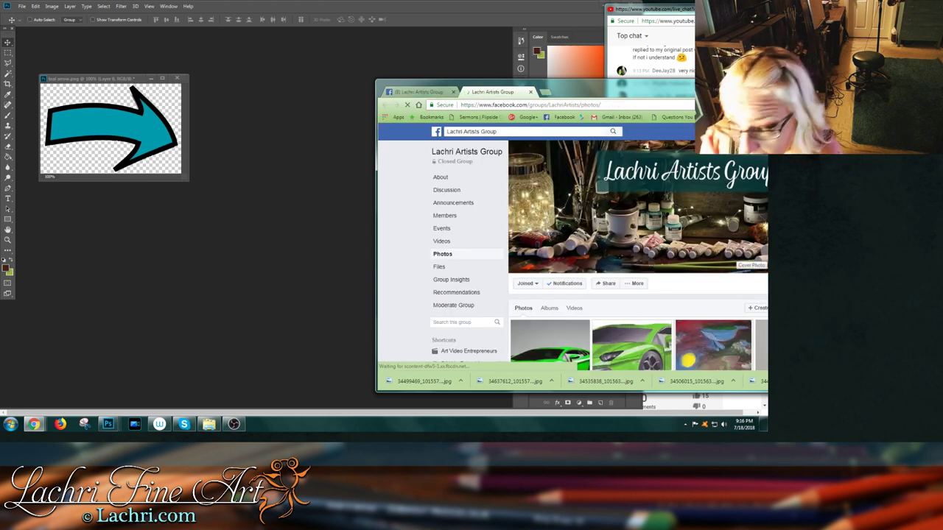
- Find the "Critiquing Viewer Paintings Live!" announcement image among the group photos and open it
drag(626, 86, 615, 70)
scroll(634, 236, down, 5)
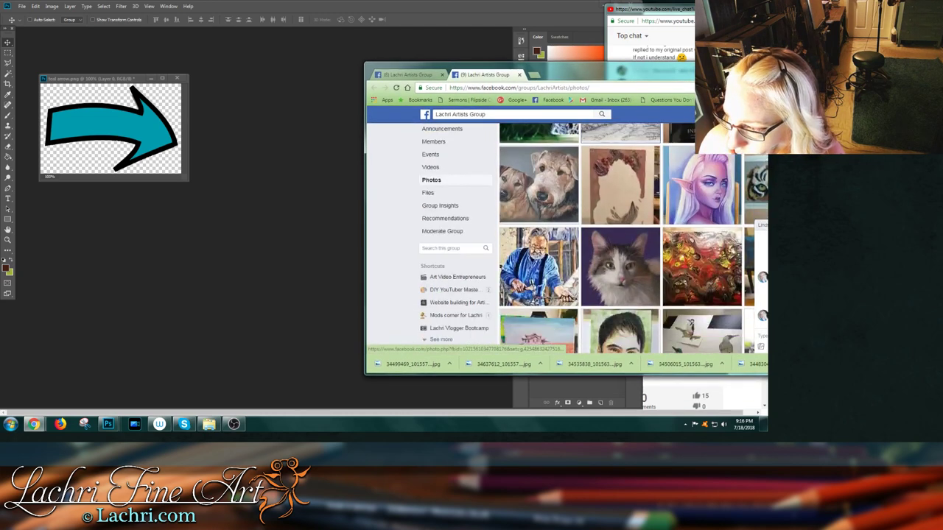
scroll(633, 236, down, 5)
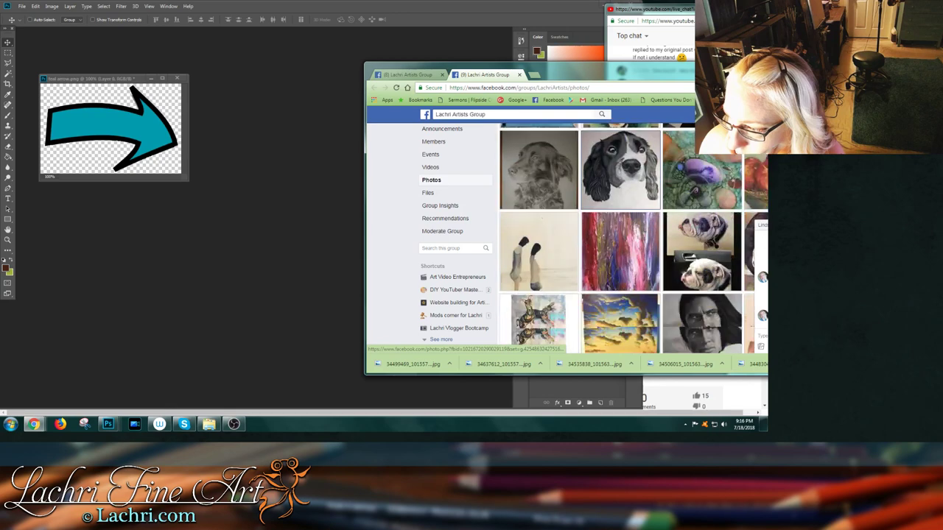
scroll(633, 236, down, 2)
click(758, 226)
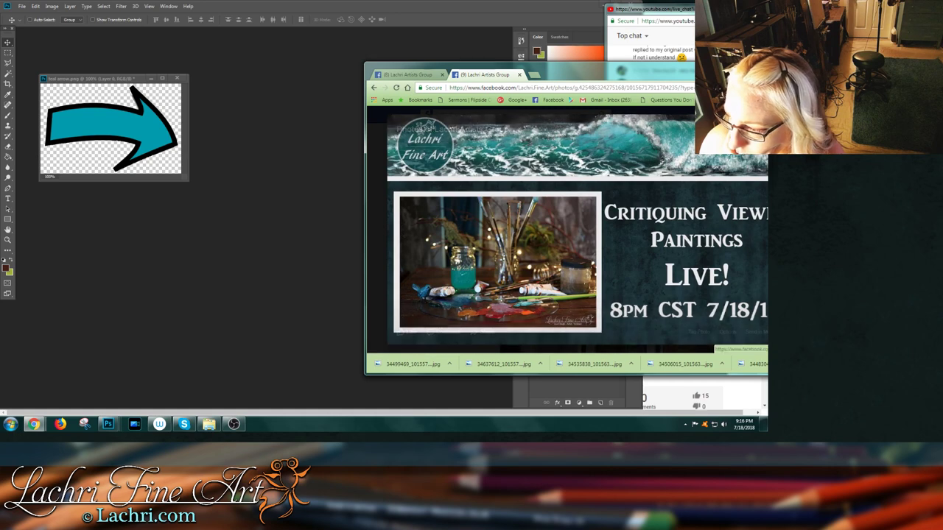
- Check the comments beside the livestream announcement from newest to oldest, load the previous comments and reload the page
drag(589, 70, 551, 70)
scroll(696, 221, down, 10)
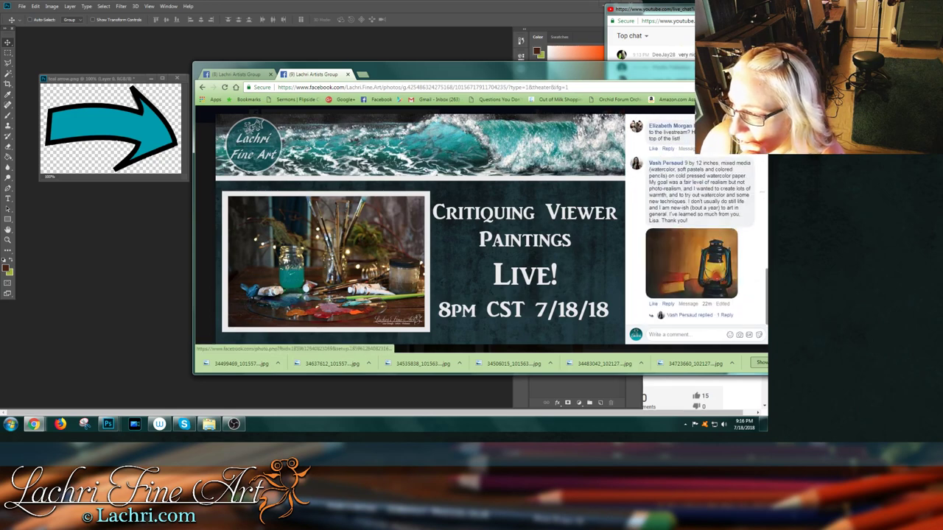
scroll(696, 228, up, 7)
scroll(696, 221, up, 10)
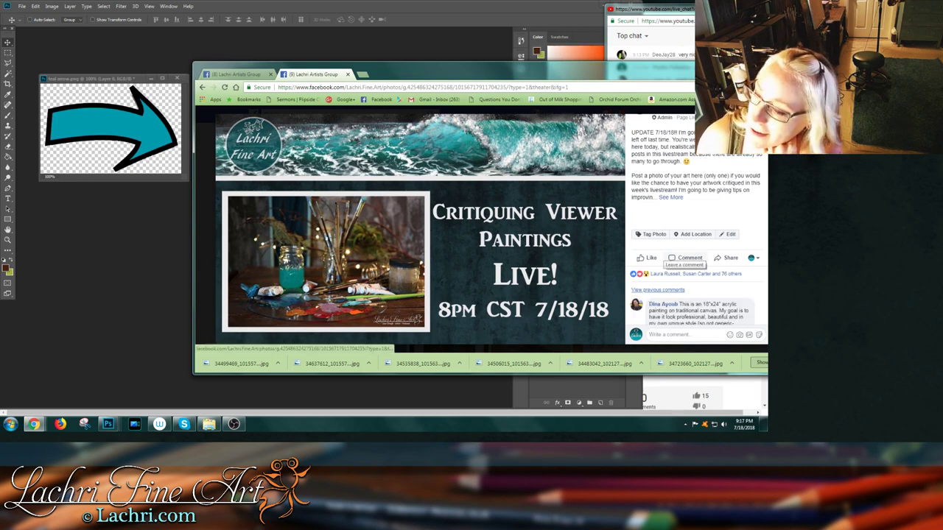
scroll(696, 229, down, 1)
scroll(692, 221, down, 1)
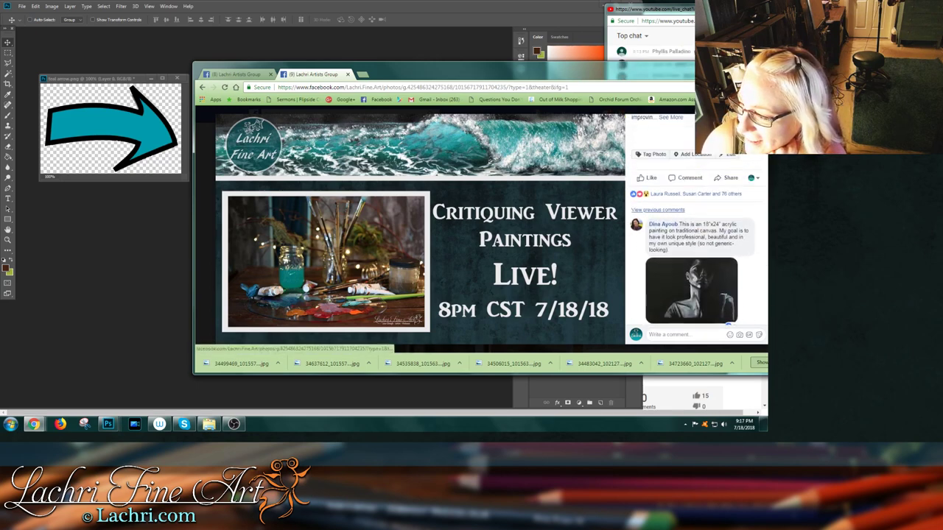
click(657, 209)
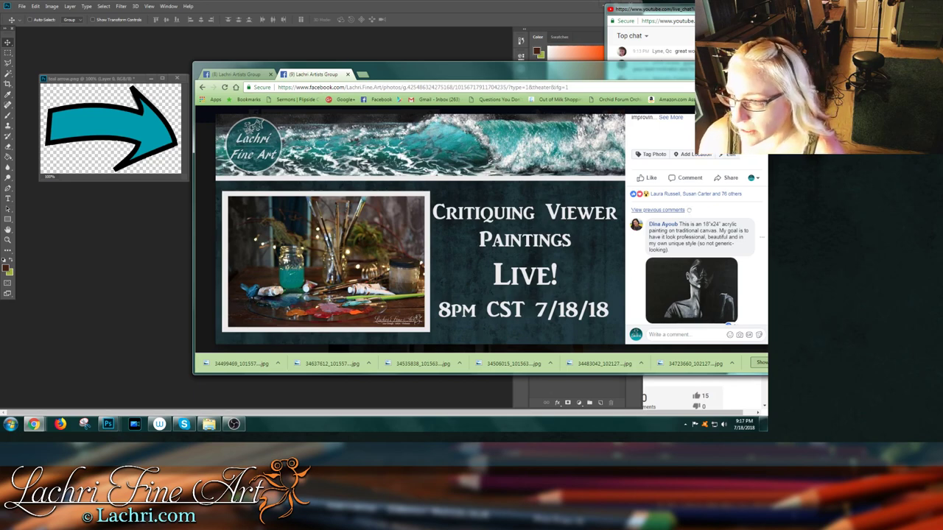
click(224, 86)
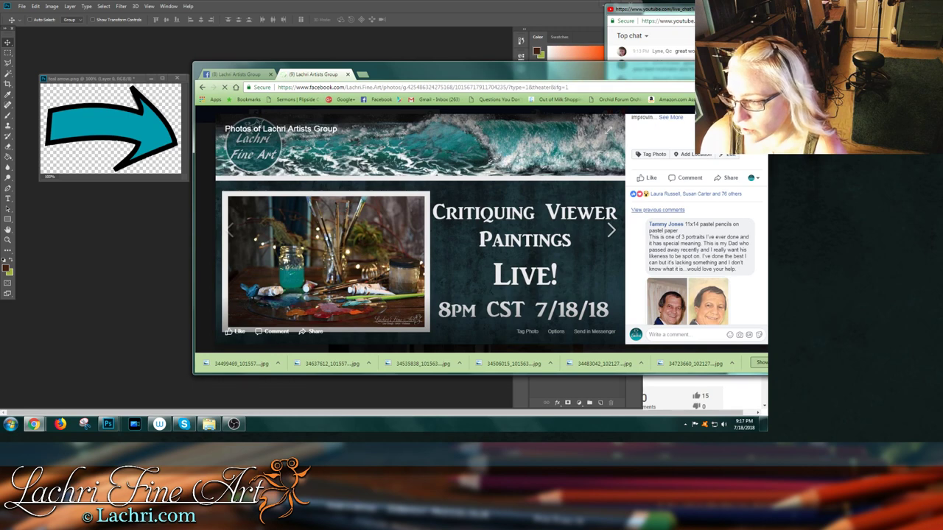
- Look through the loaded comments on the announcement, from the older artwork submissions down to the newest one
scroll(695, 229, down, 4)
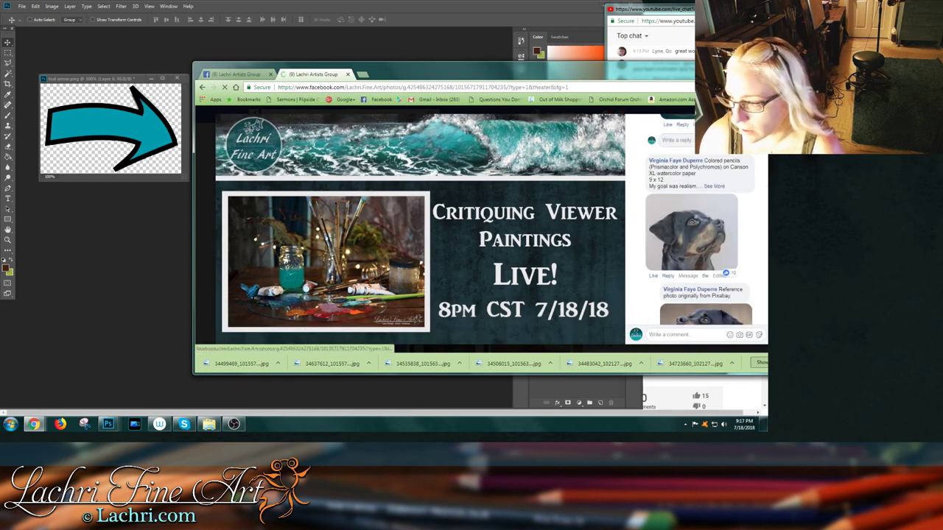
key(Right)
key(Right)
key(Right)
scroll(696, 221, down, 10)
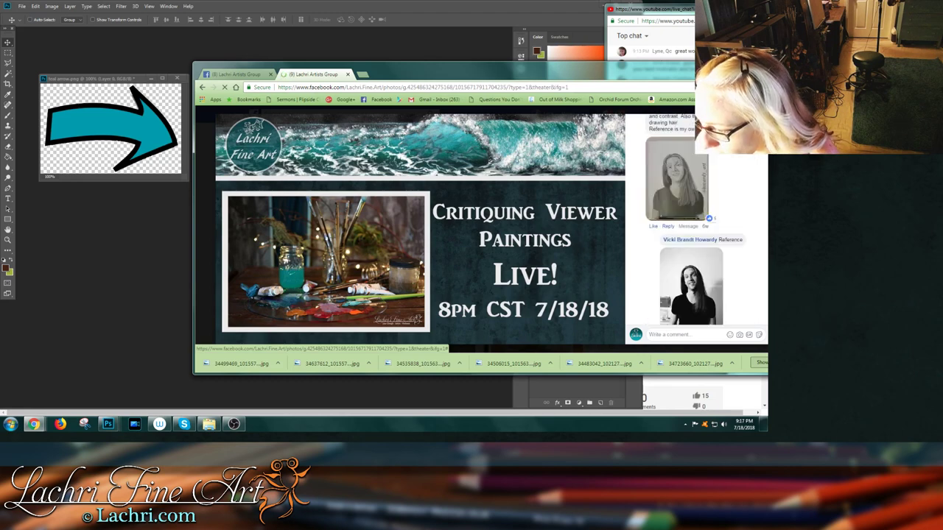
scroll(696, 221, down, 3)
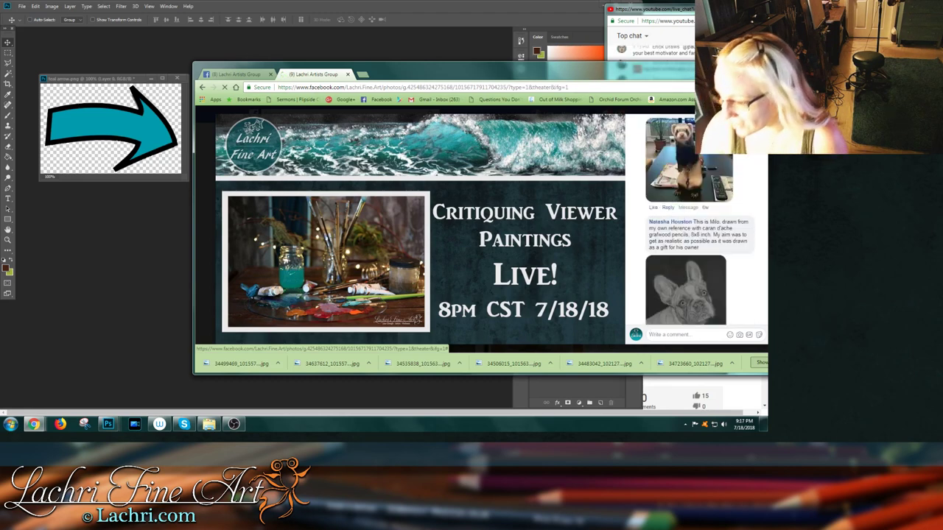
scroll(696, 221, down, 2)
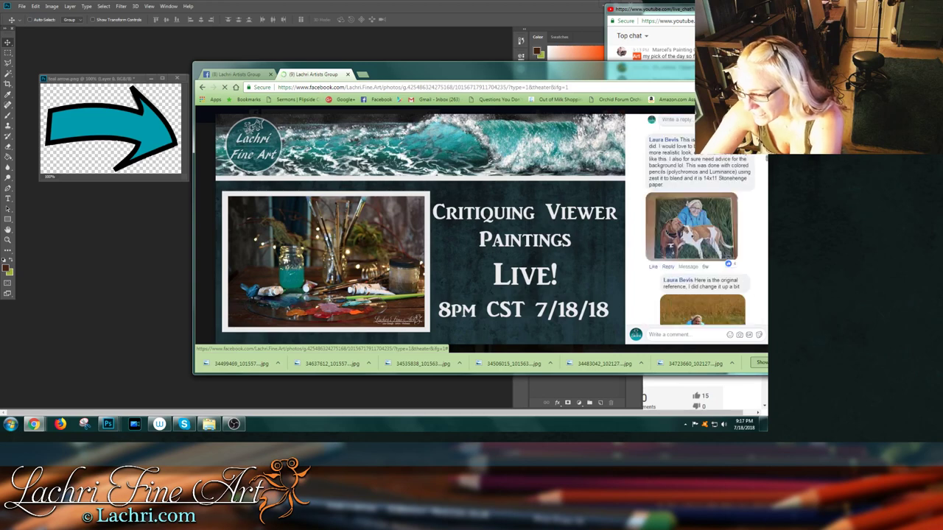
scroll(696, 221, down, 3)
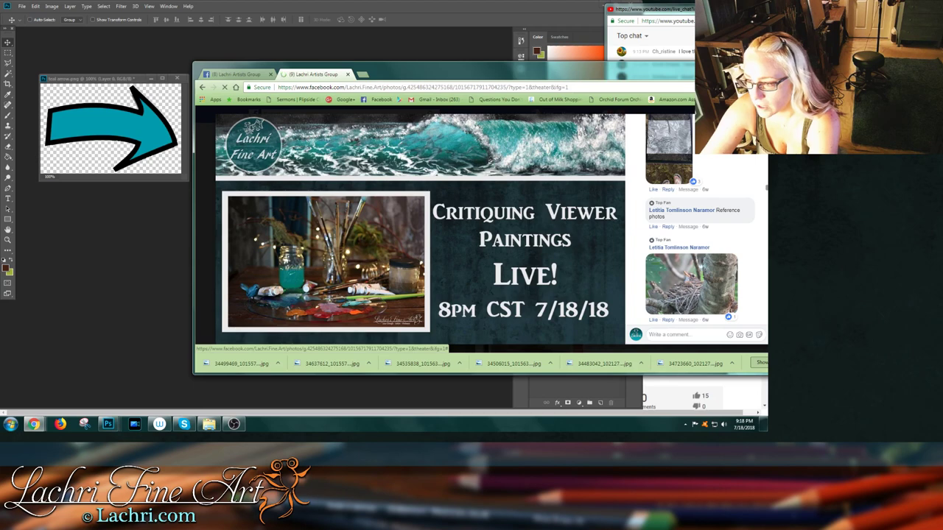
drag(766, 188, 765, 321)
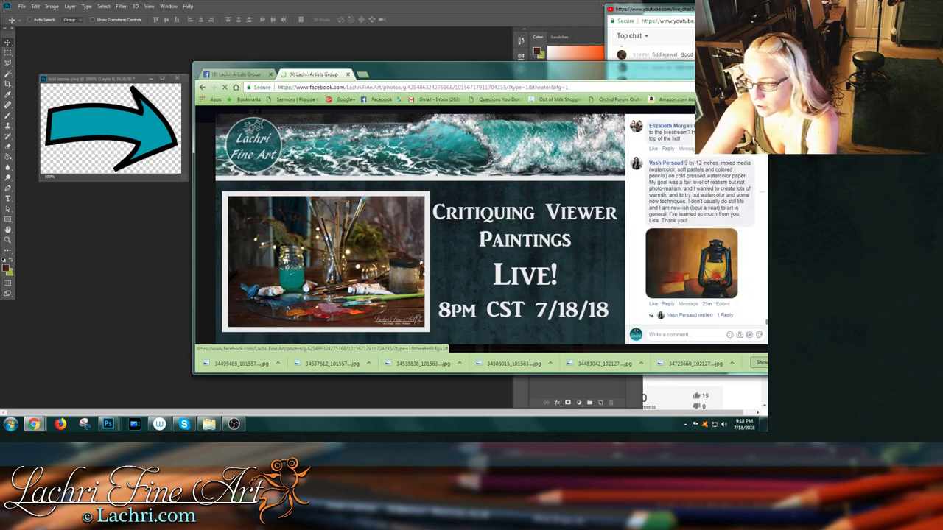
scroll(695, 221, up, 3)
scroll(696, 221, up, 3)
scroll(696, 221, down, 5)
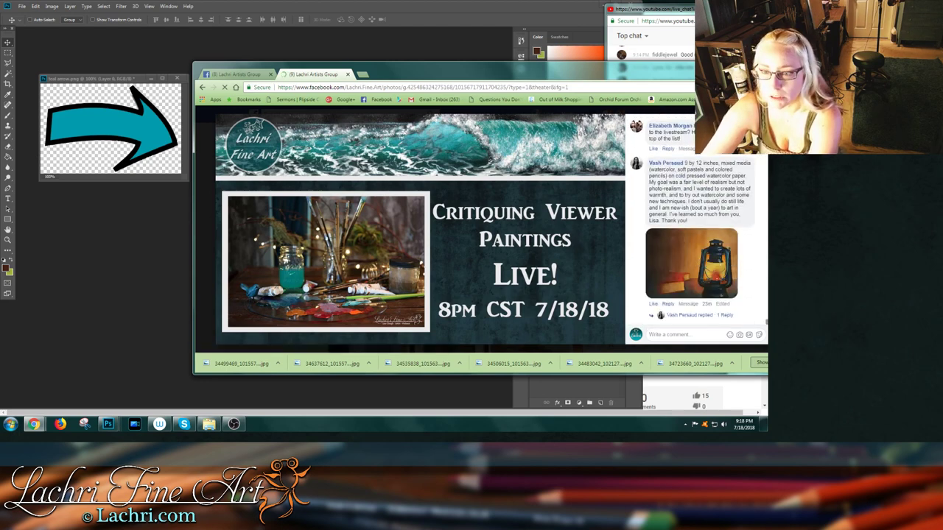
- Return to the group's livestream search results, find the bird's nest painting's comments, and open the new comment notification in a separate tab
click(237, 74)
drag(442, 73, 680, 108)
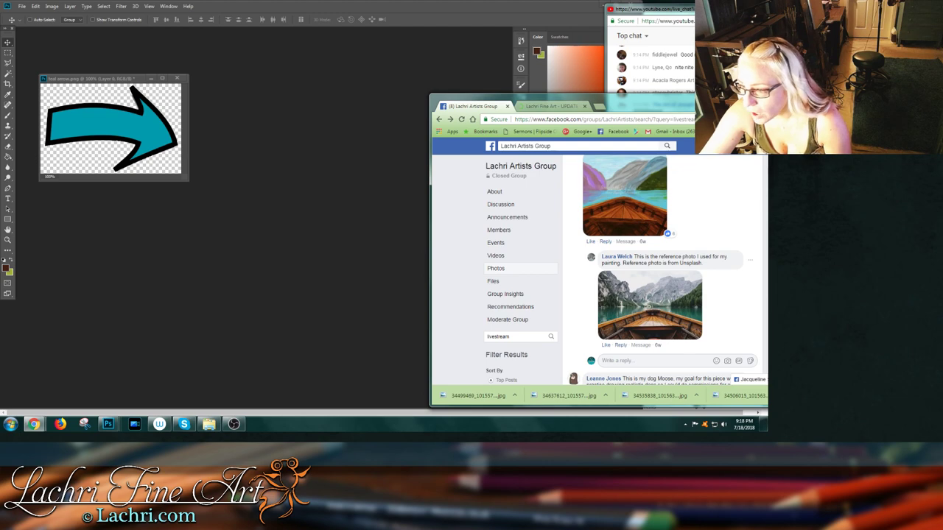
scroll(663, 272, down, 6)
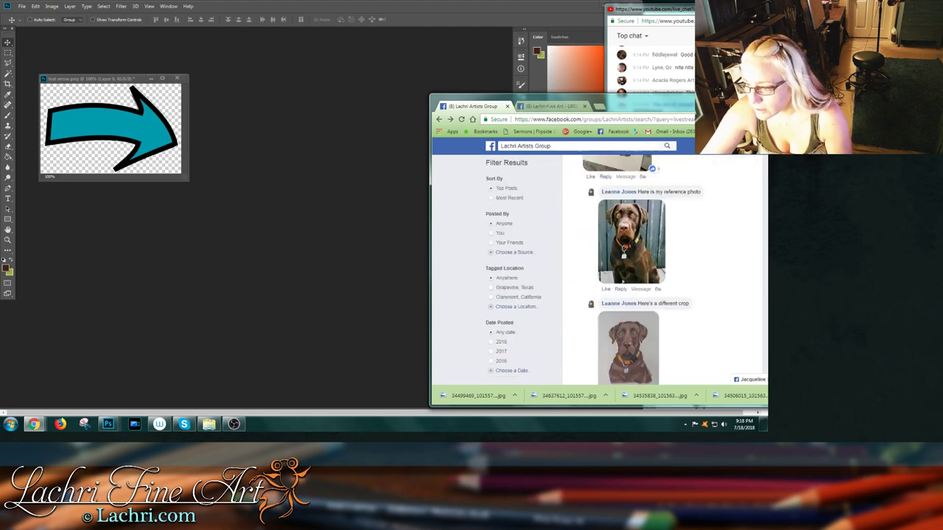
scroll(663, 273, down, 8)
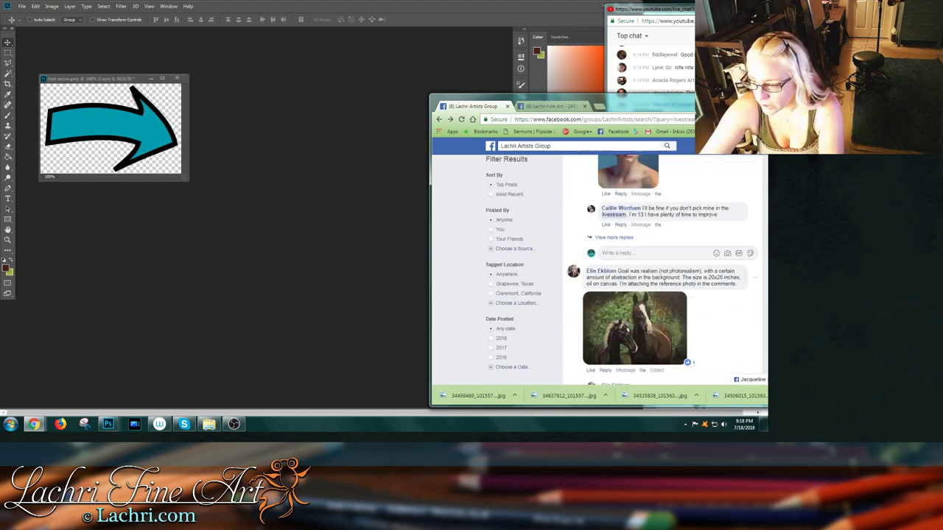
scroll(663, 273, down, 6)
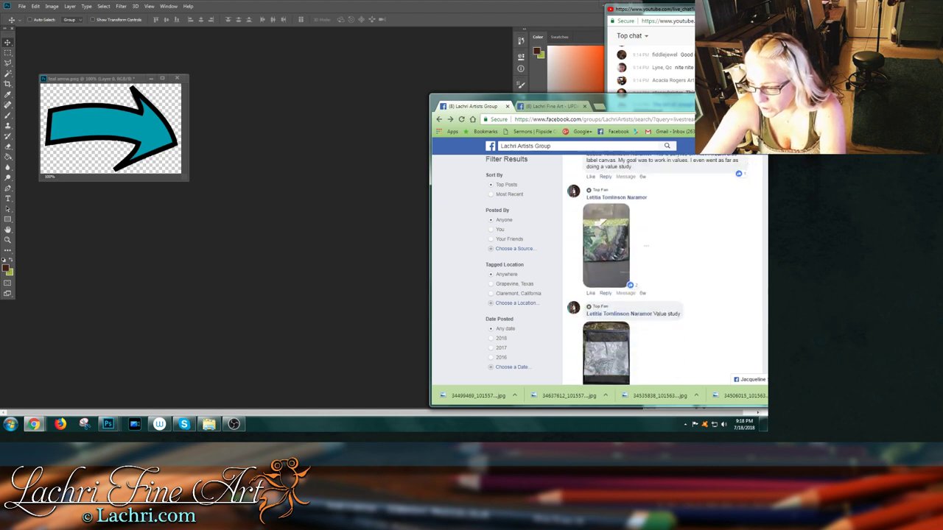
scroll(663, 272, up, 1)
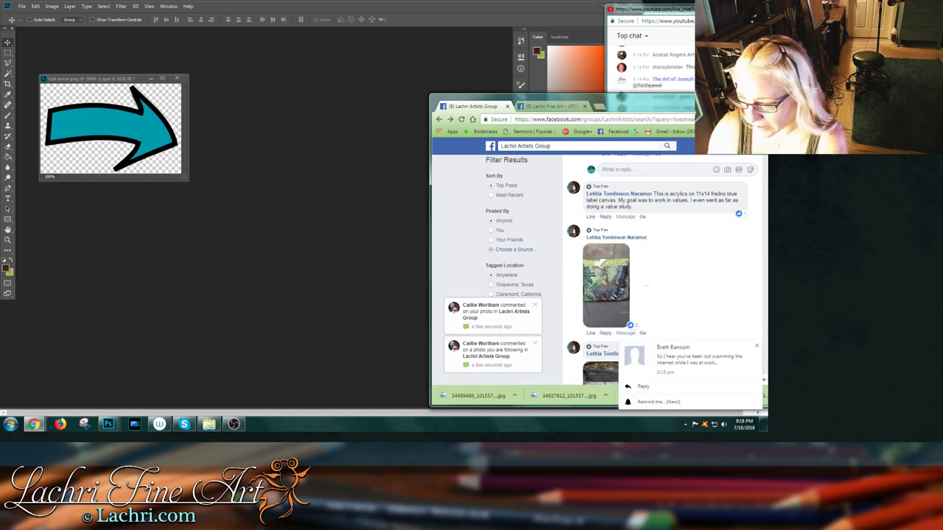
right_click(496, 312)
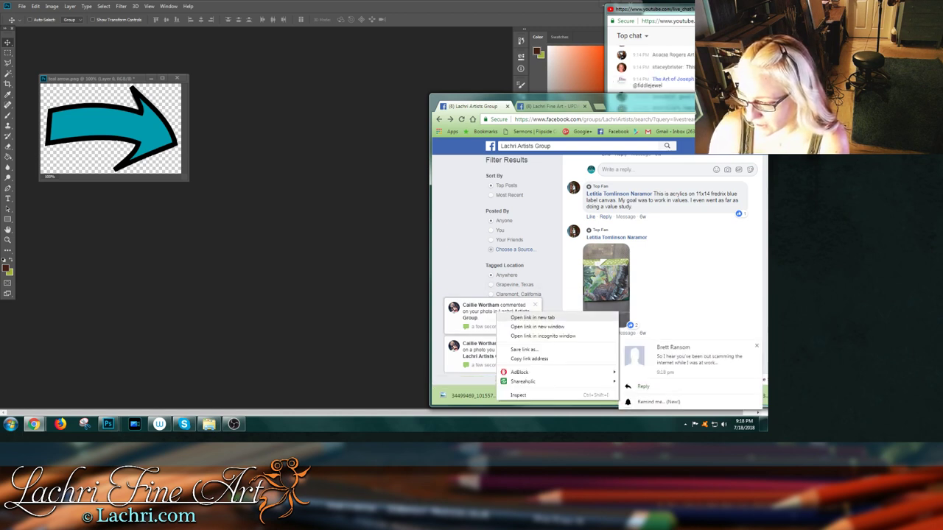
click(532, 317)
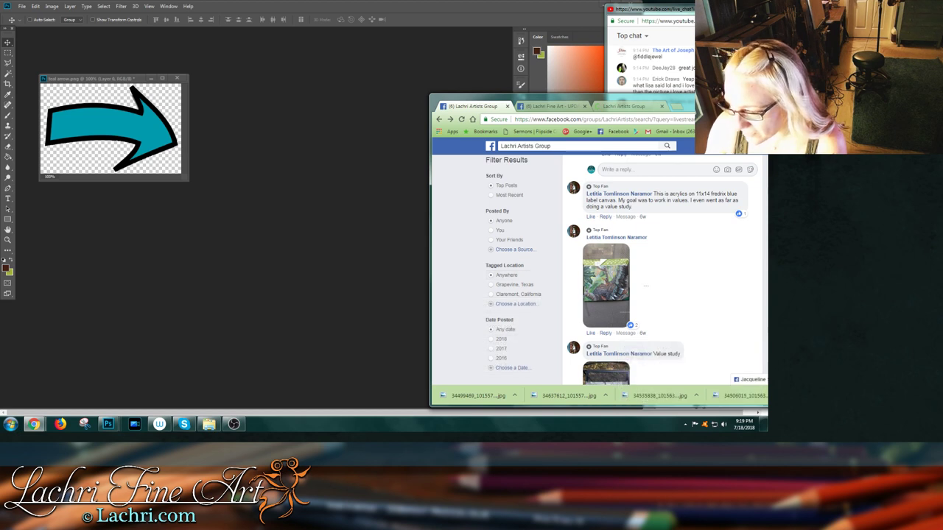
- Open the acrylic bird's nest painting photo full size, save it to the computer and close the photo viewer
scroll(508, 275, down, 1)
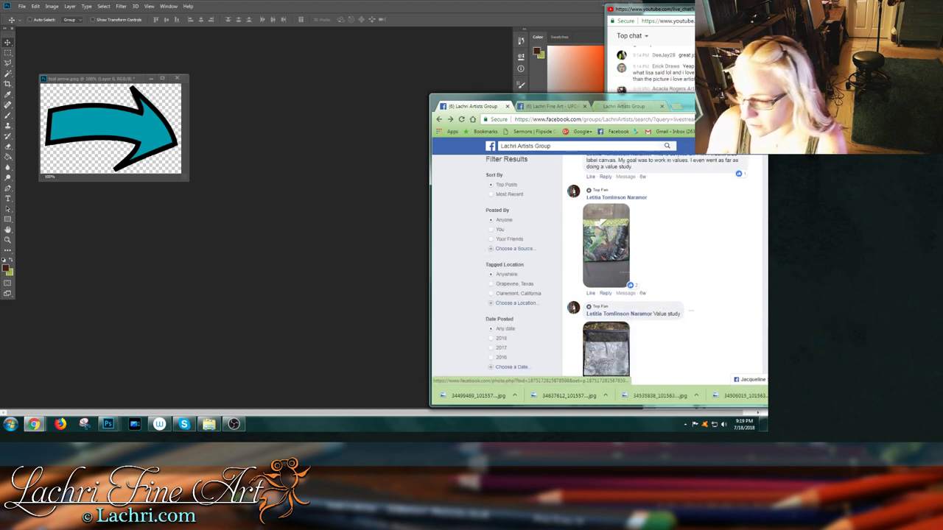
click(606, 245)
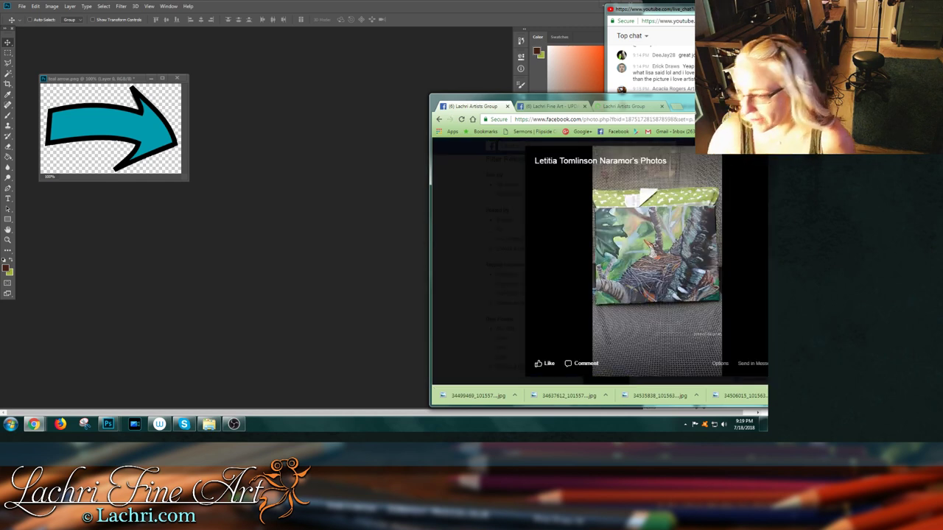
right_click(648, 255)
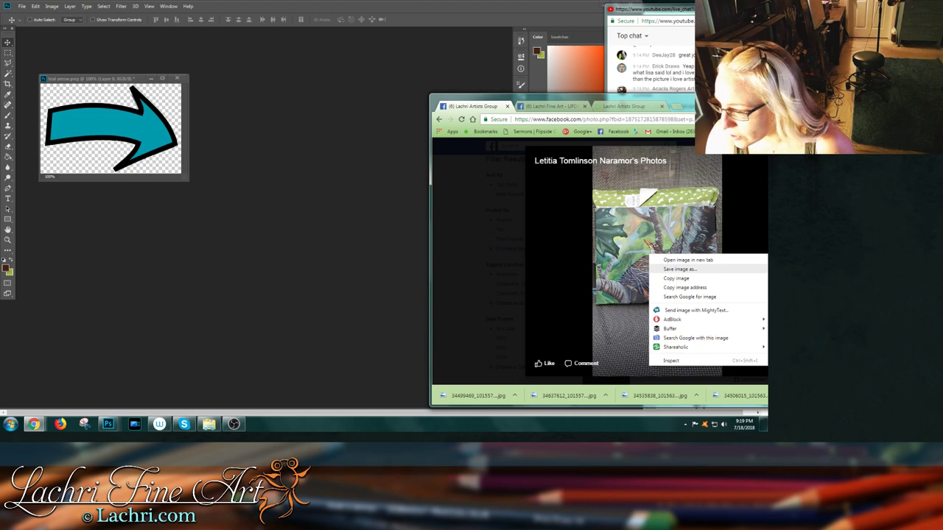
click(679, 269)
key(Return)
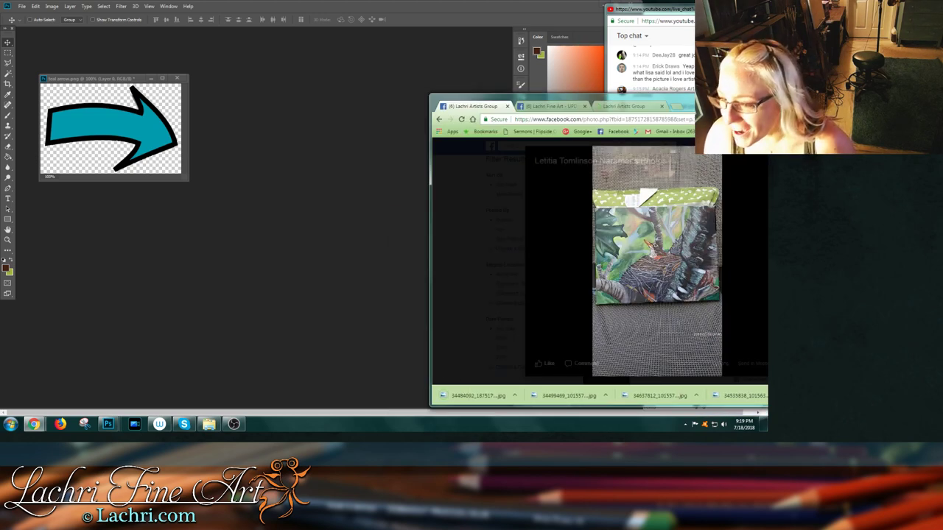
key(Escape)
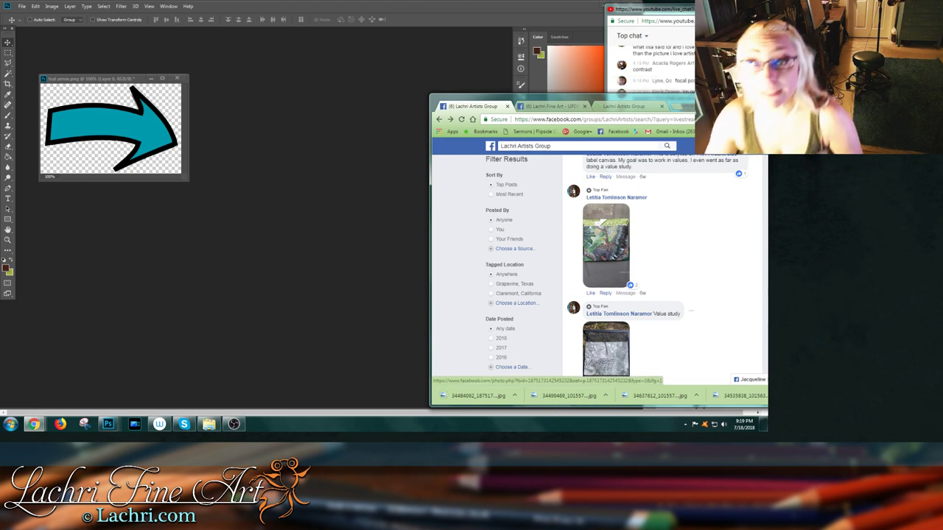
- Open the grayscale value study photo of the nest painting, save it to the computer and switch to Photoshop
click(605, 349)
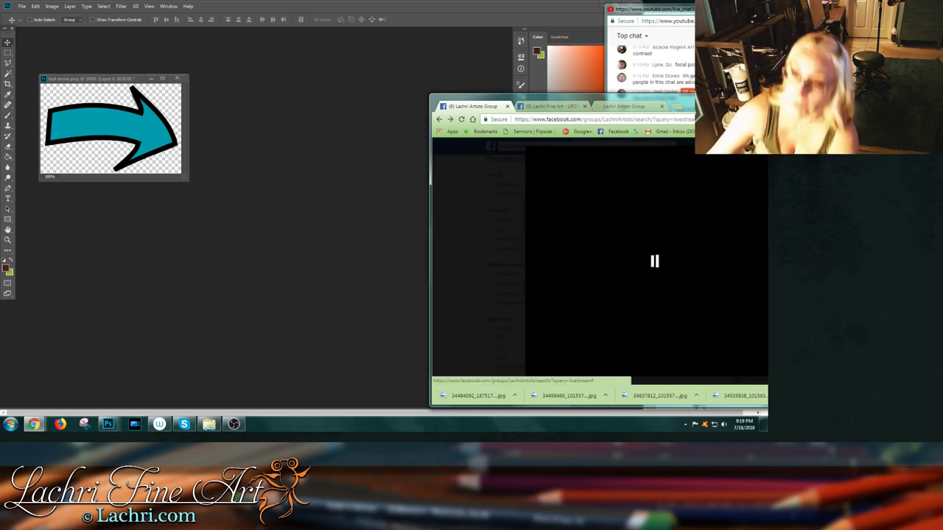
right_click(648, 246)
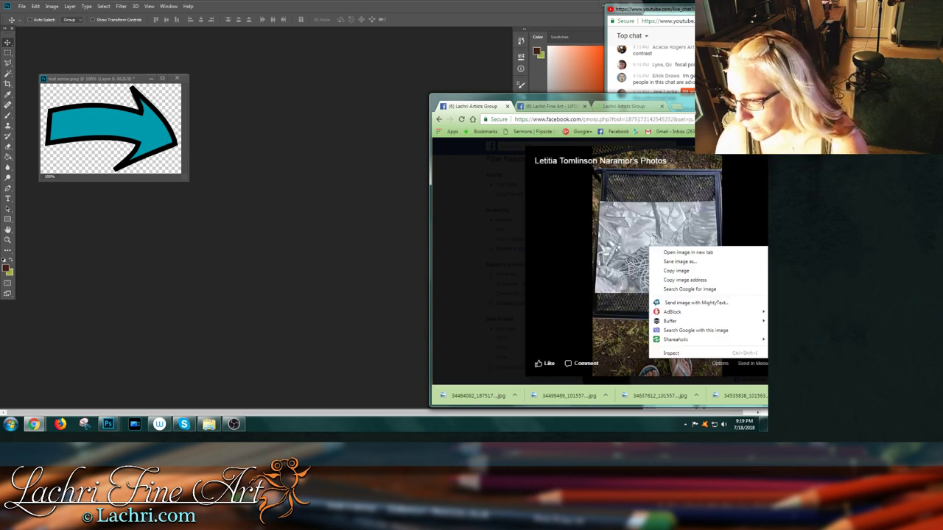
click(670, 261)
key(Return)
click(425, 168)
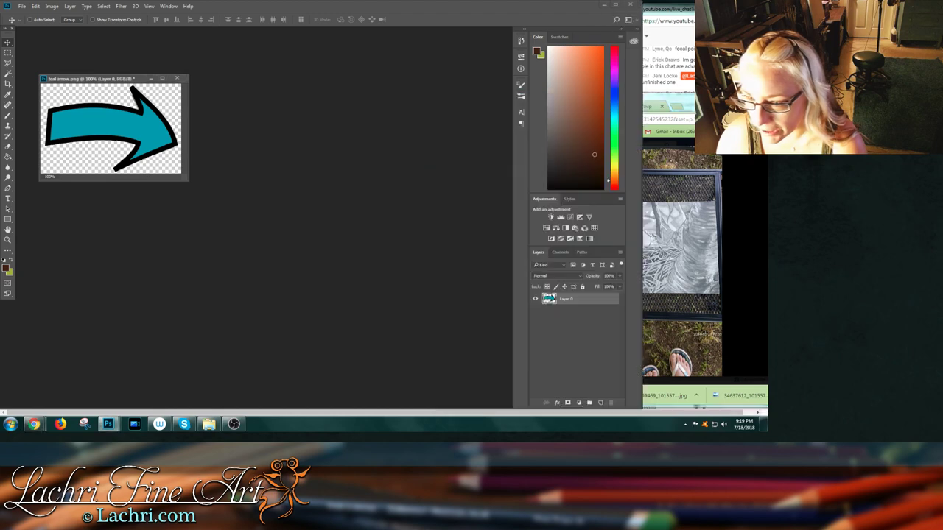
- Open the saved nest painting and value study from the crit livestream folder in Photoshop, float them side by side and bring up the live chat
click(209, 424)
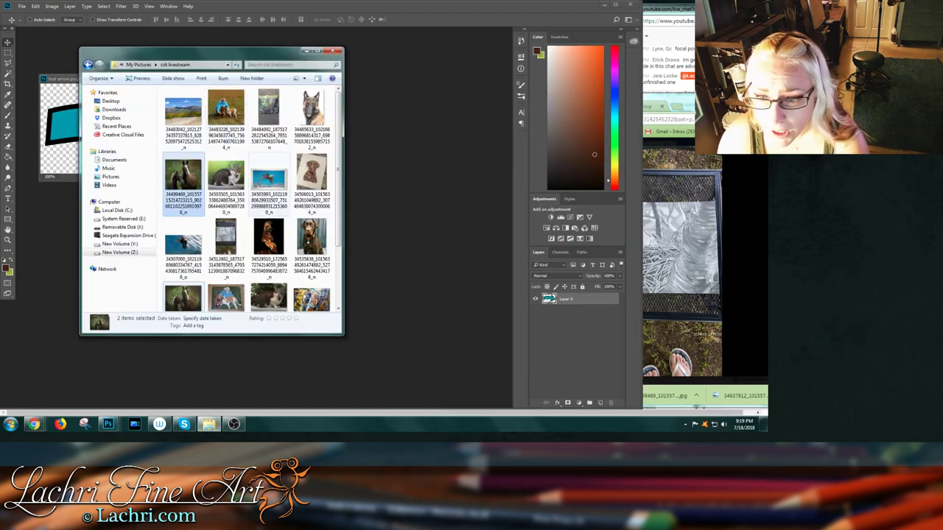
click(268, 118)
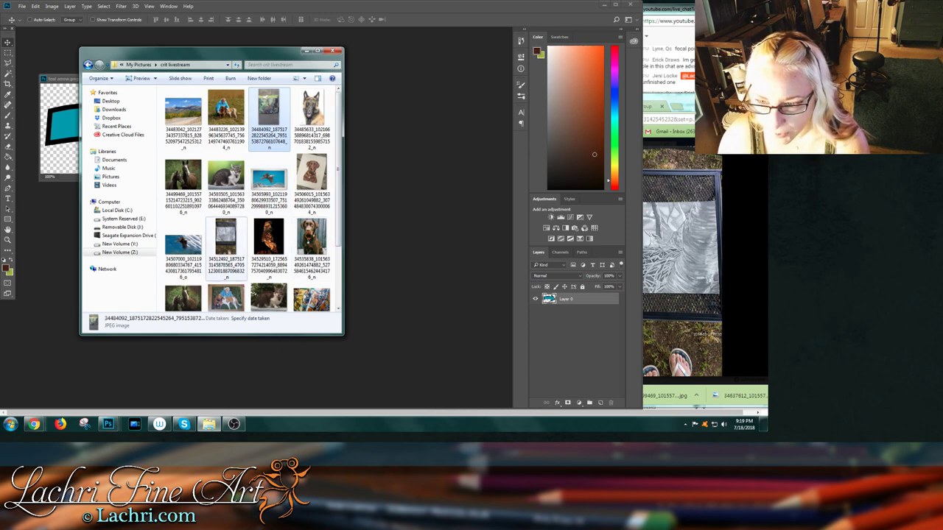
ctrl+click(226, 247)
drag(225, 243, 448, 141)
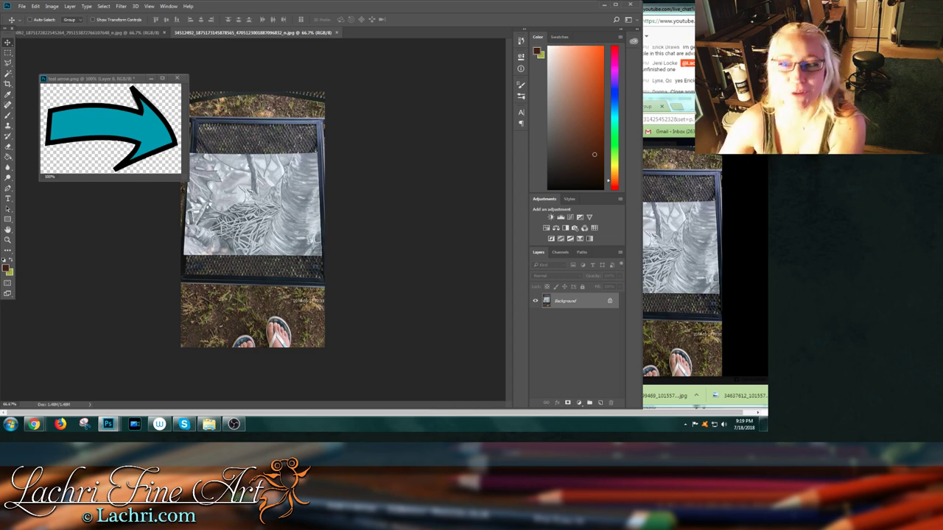
mouse_move(250, 32)
mouse_down()
mouse_move(306, 50)
mouse_move(295, 61)
mouse_up()
mouse_move(89, 32)
mouse_down()
mouse_move(104, 53)
mouse_move(78, 52)
mouse_move(99, 51)
mouse_up()
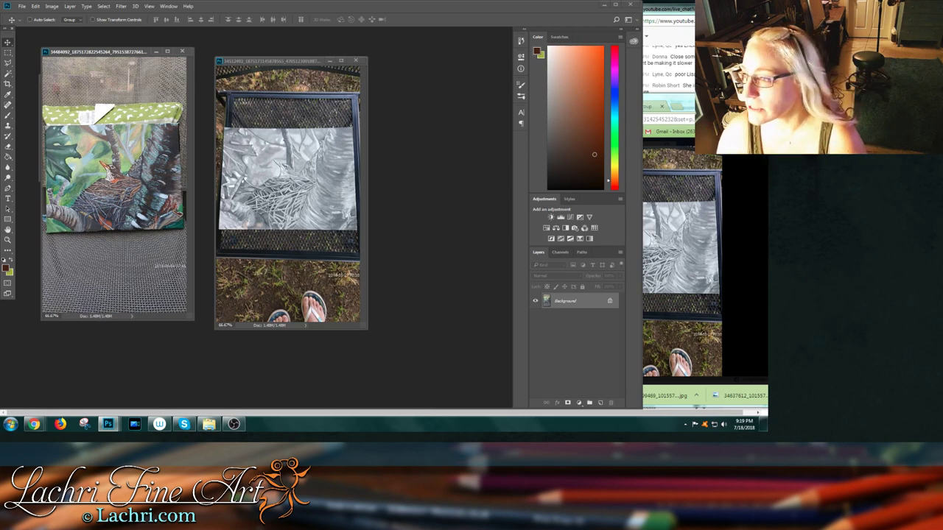
key(alt+Tab)
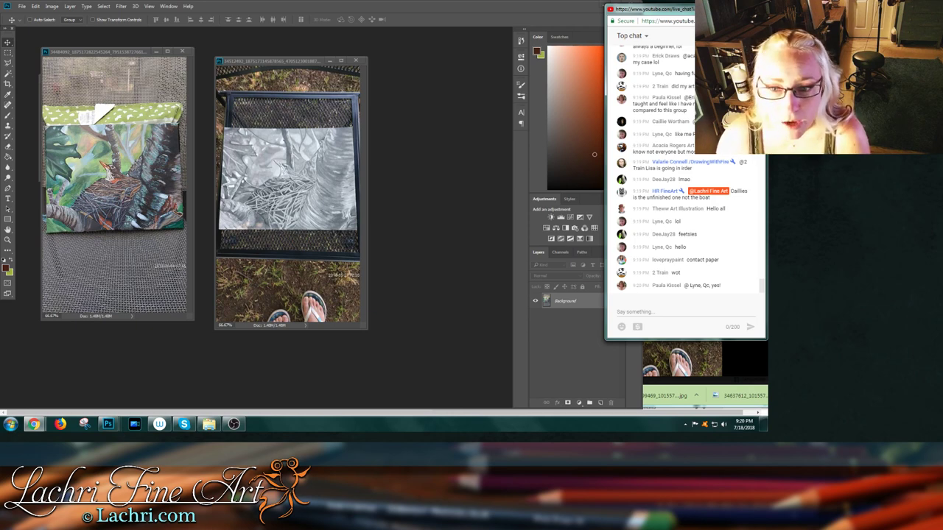
- Widen the nest painting's window, straighten the photo slightly and crop away the background around the canvas
drag(192, 214, 210, 214)
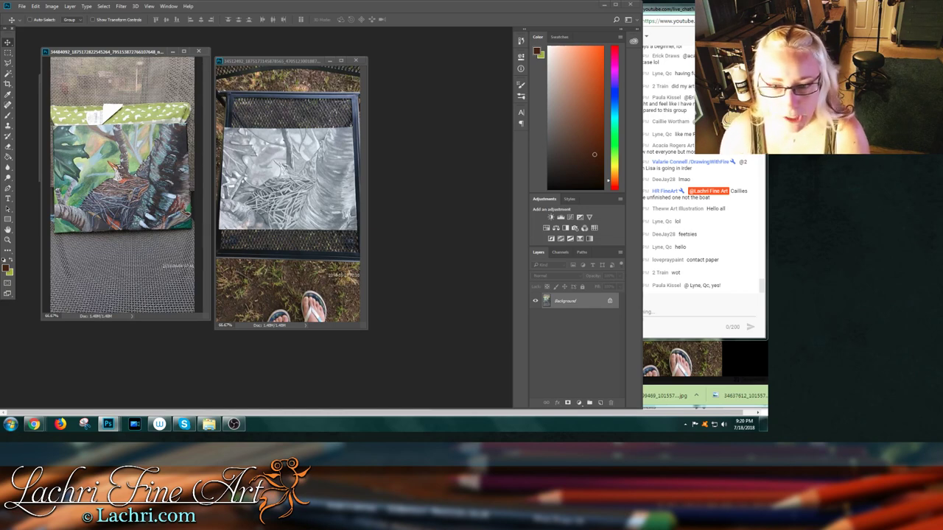
click(8, 83)
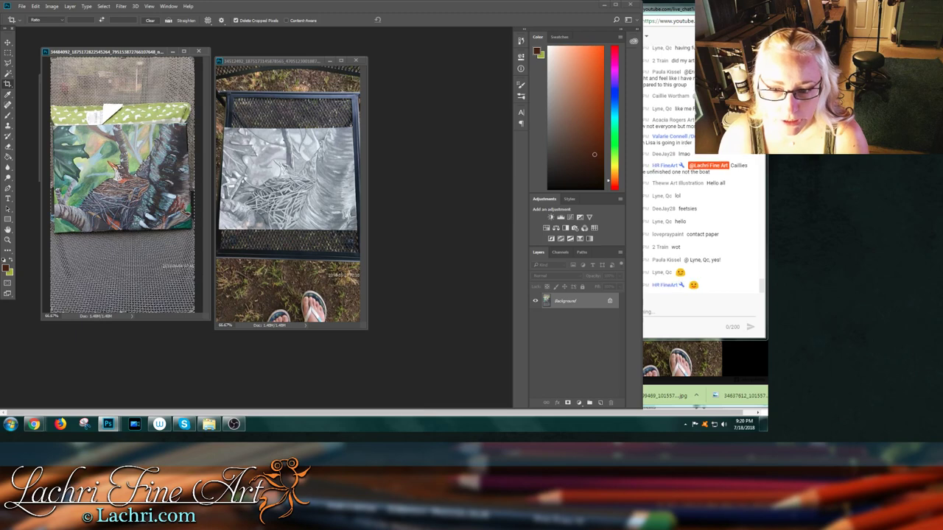
drag(213, 274, 200, 293)
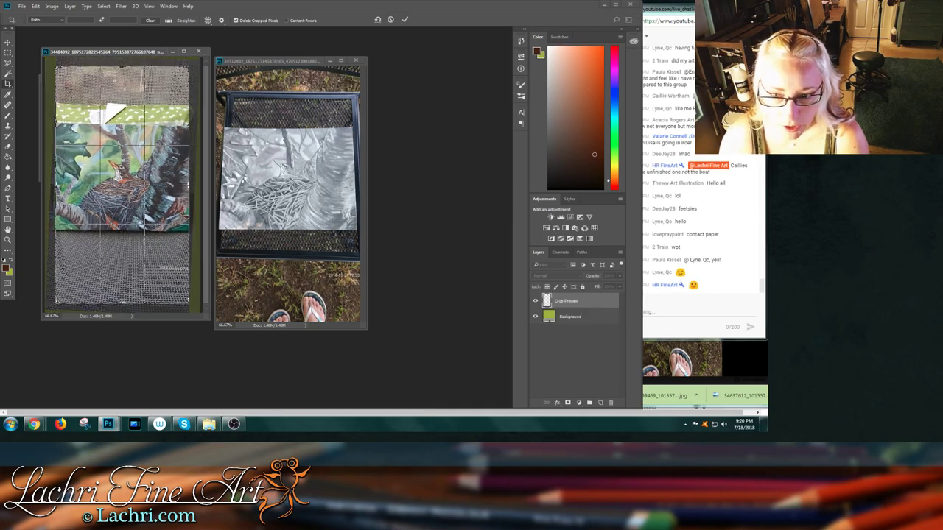
drag(123, 66, 124, 95)
drag(137, 275, 137, 237)
key(Return)
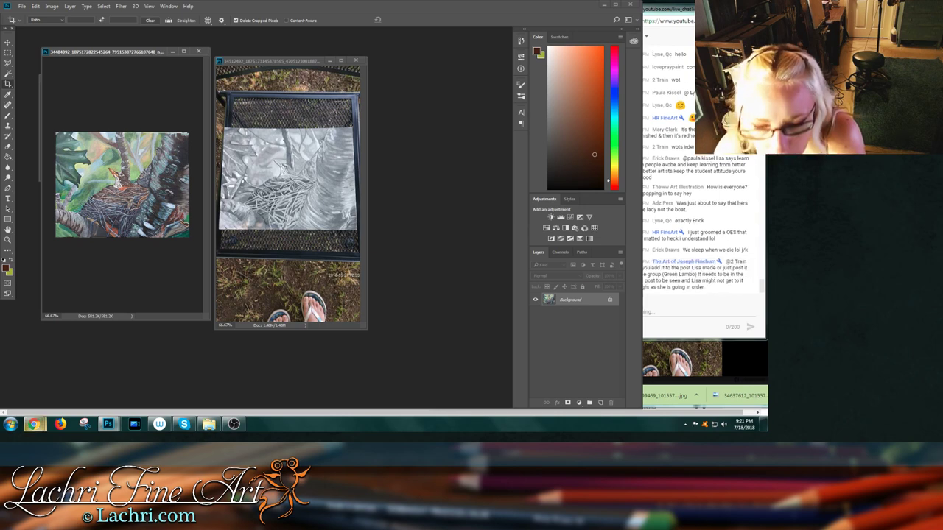
- Switch to the browser and close the value study photo to return to the nest painting's comments
mouse_move(34, 424)
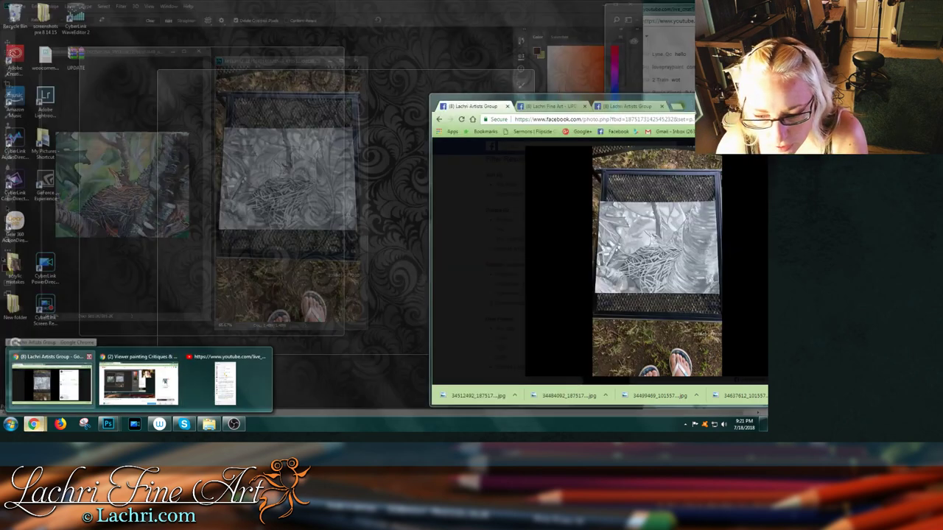
click(51, 379)
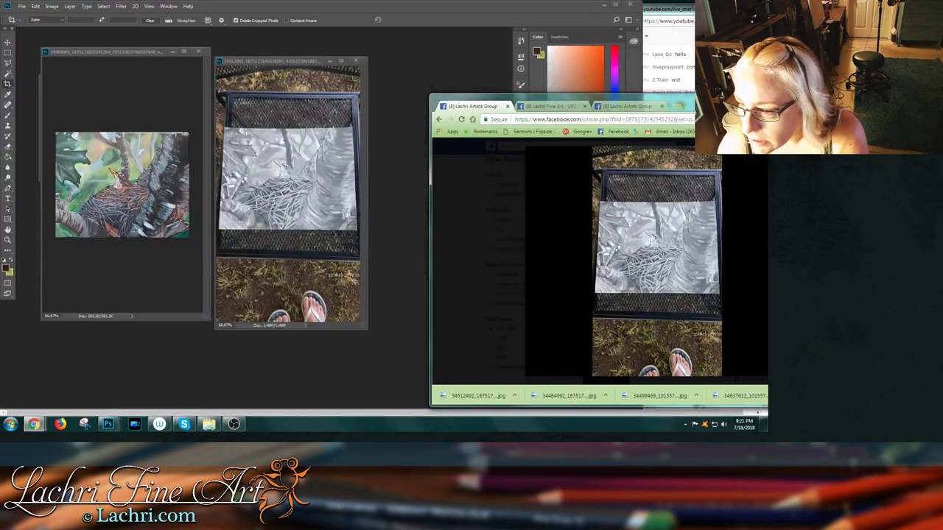
key(ctrl+Tab)
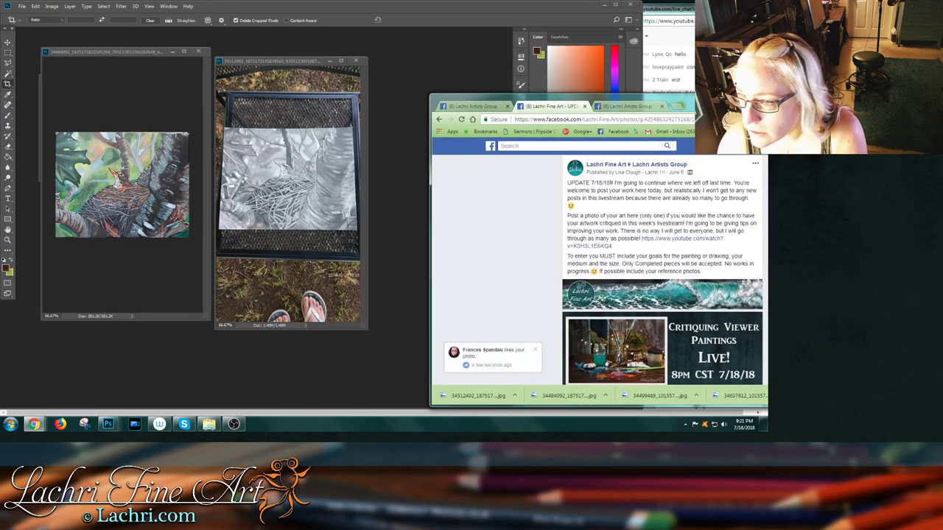
key(ctrl+shift+Tab)
key(Escape)
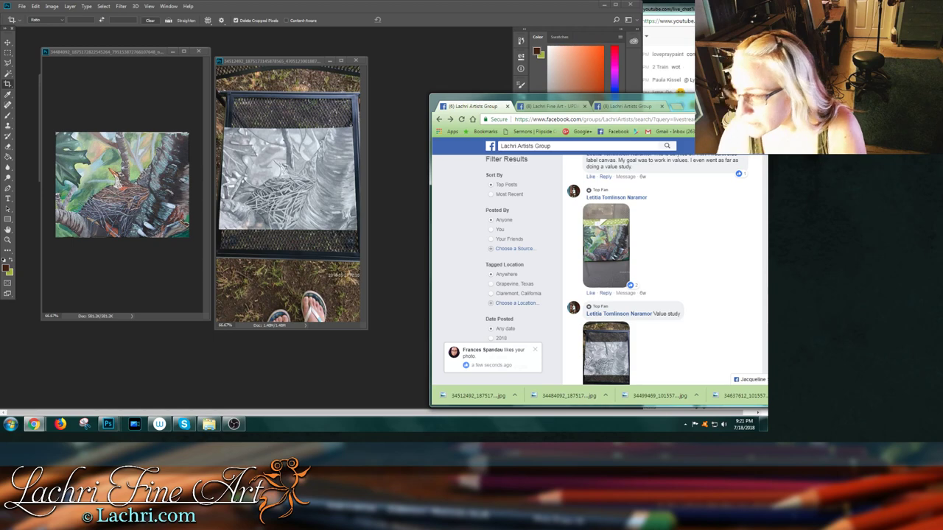
- Look through the nest artist's comments, from the medium and goal description down to the reference photos
scroll(663, 272, up, 1)
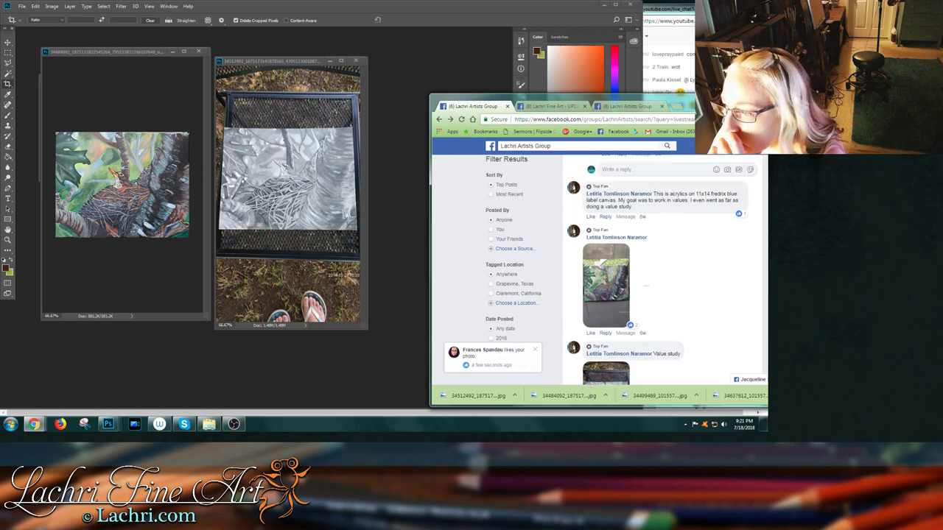
scroll(663, 273, down, 3)
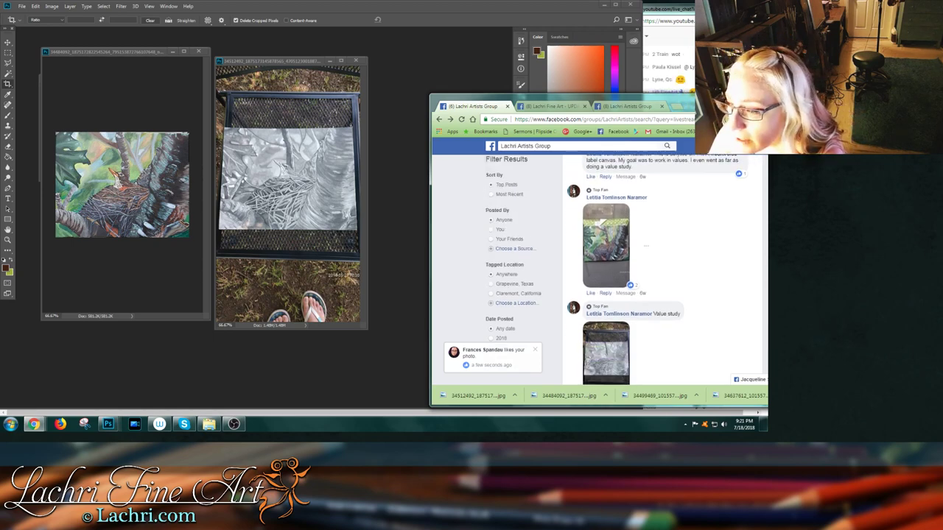
scroll(663, 273, down, 1)
scroll(662, 272, down, 1)
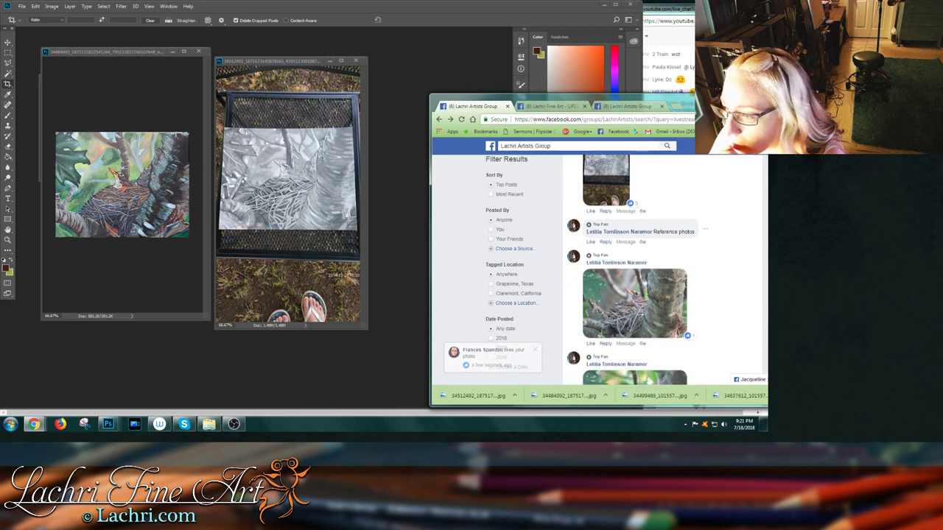
scroll(662, 272, down, 1)
scroll(663, 273, down, 1)
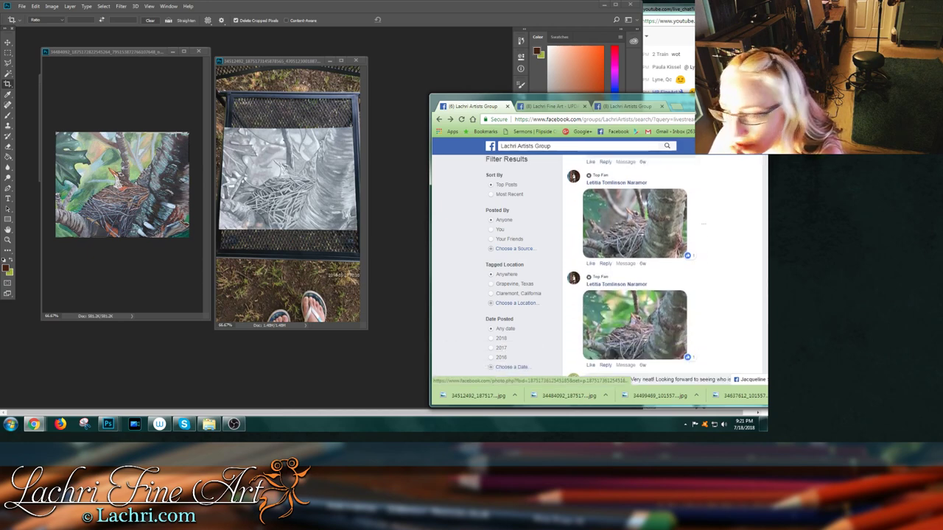
scroll(642, 223, down, 2)
scroll(642, 223, up, 1)
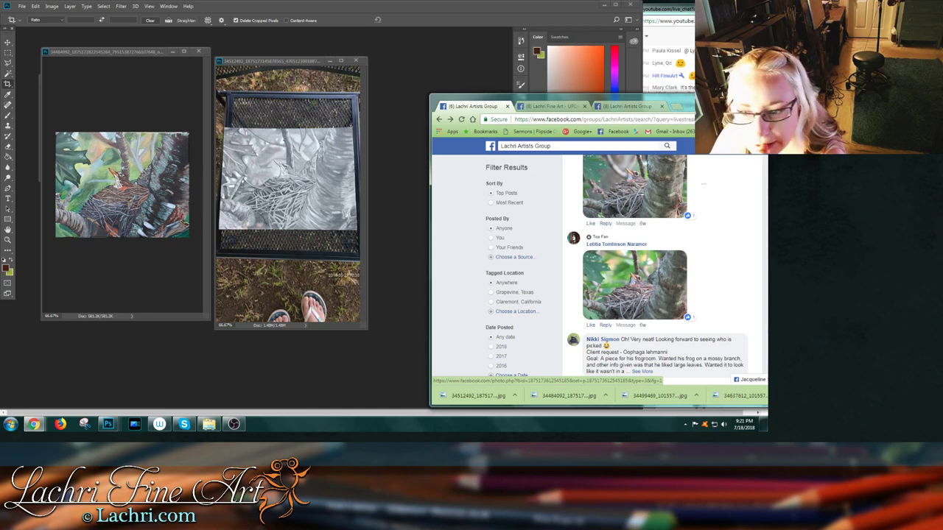
- Open the reference photo of the bird on its nest full size and save it to the computer
click(656, 257)
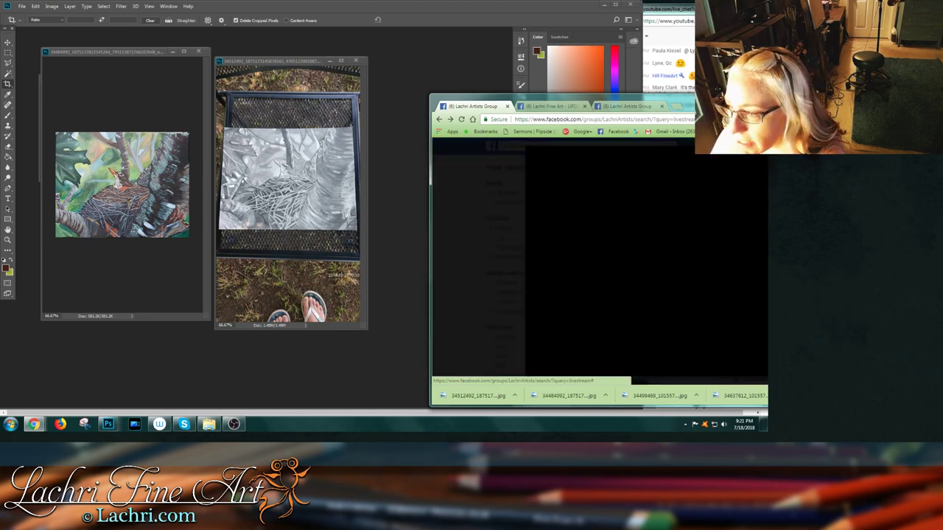
right_click(635, 235)
click(651, 248)
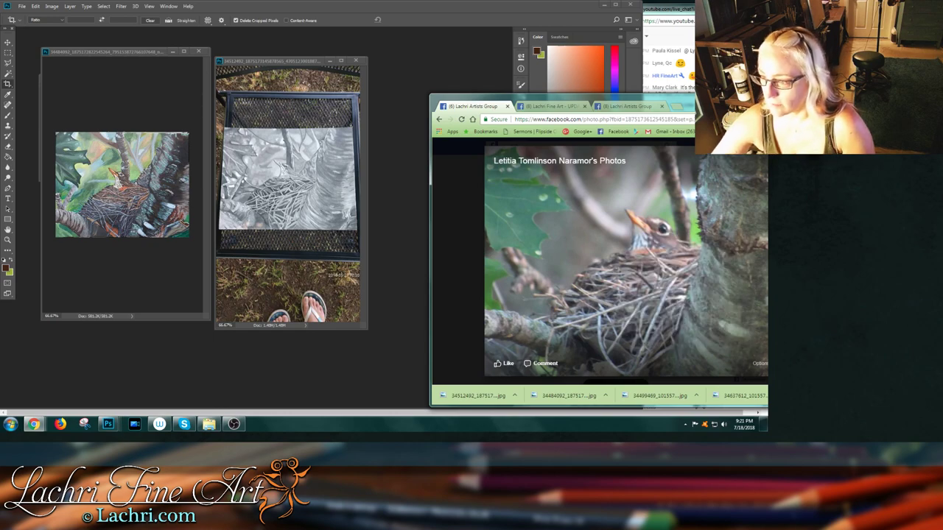
click(699, 403)
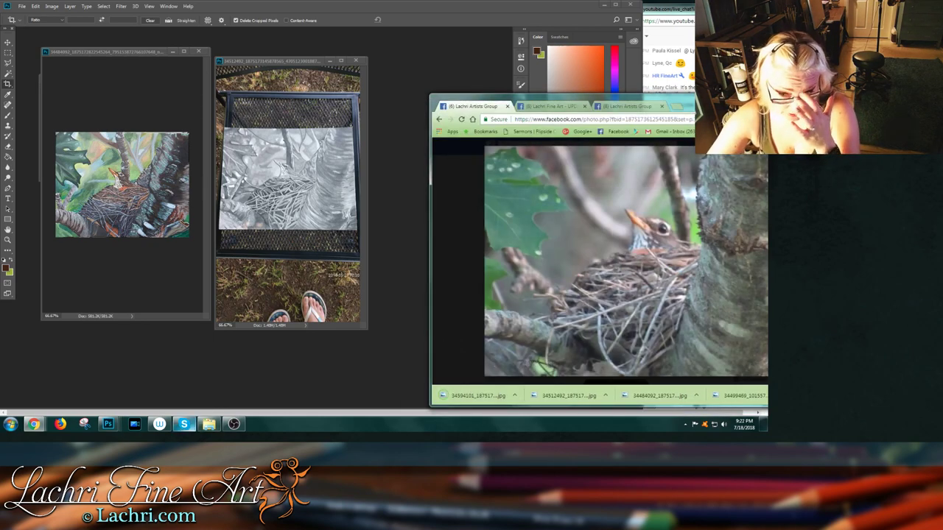
- Open the saved bird reference photo from the crit livestream folder in Photoshop and move its window clear of the painting
mouse_move(209, 425)
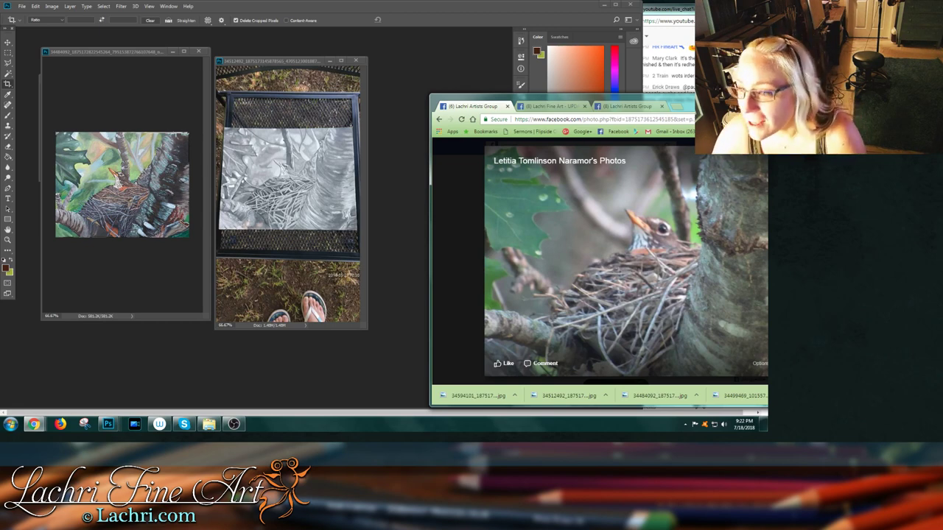
click(209, 424)
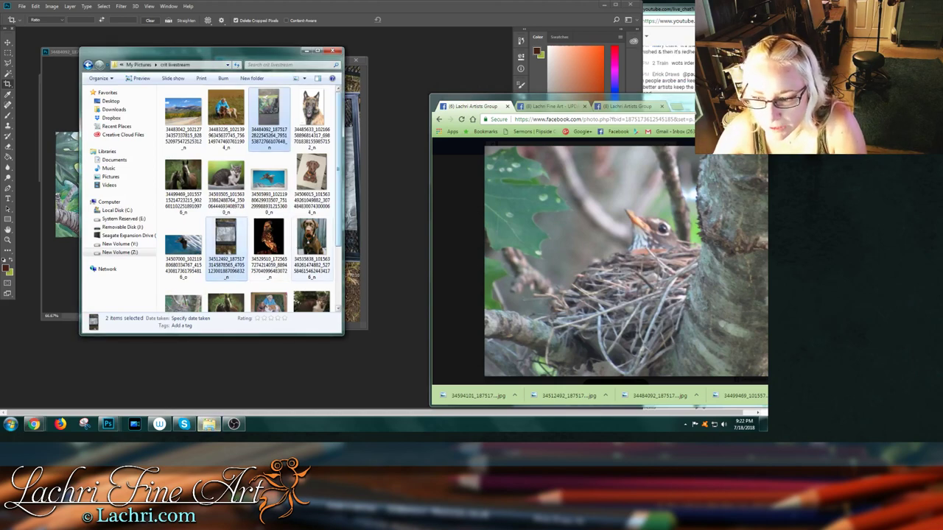
scroll(250, 199, down, 2)
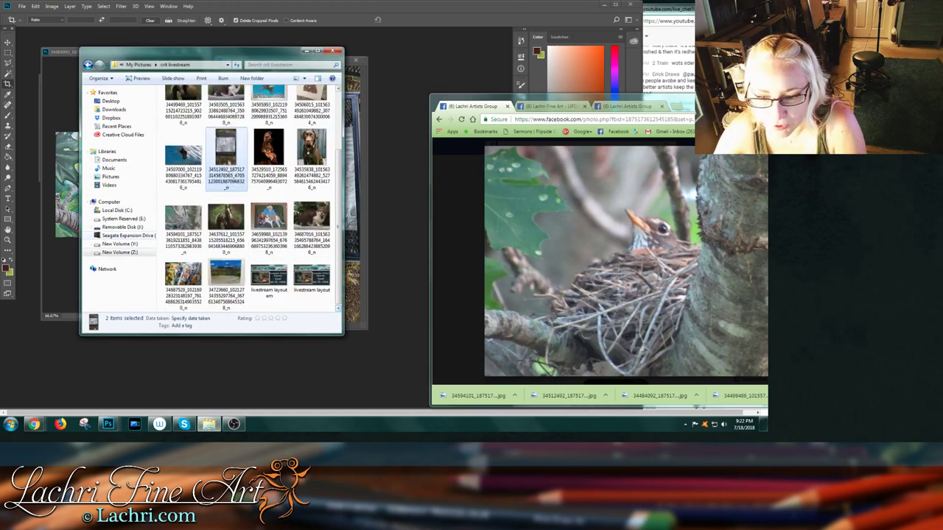
drag(183, 218, 439, 49)
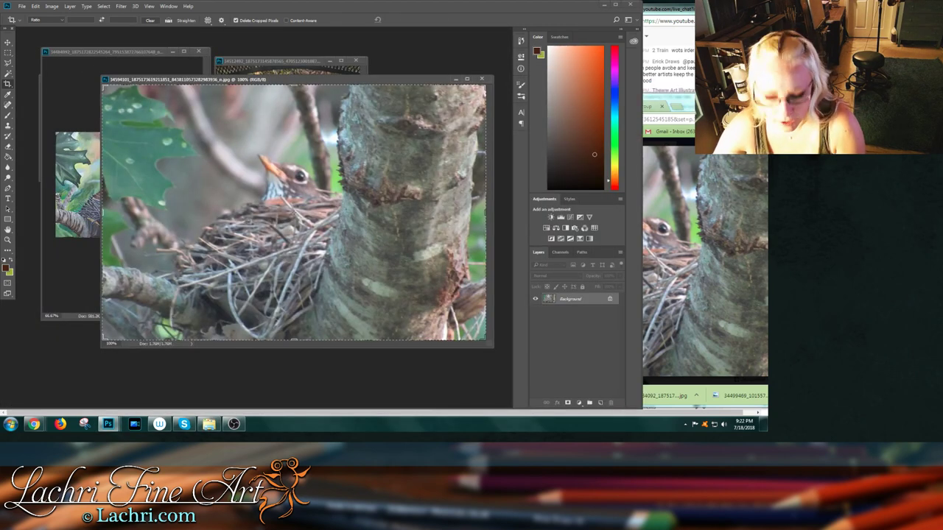
key(v)
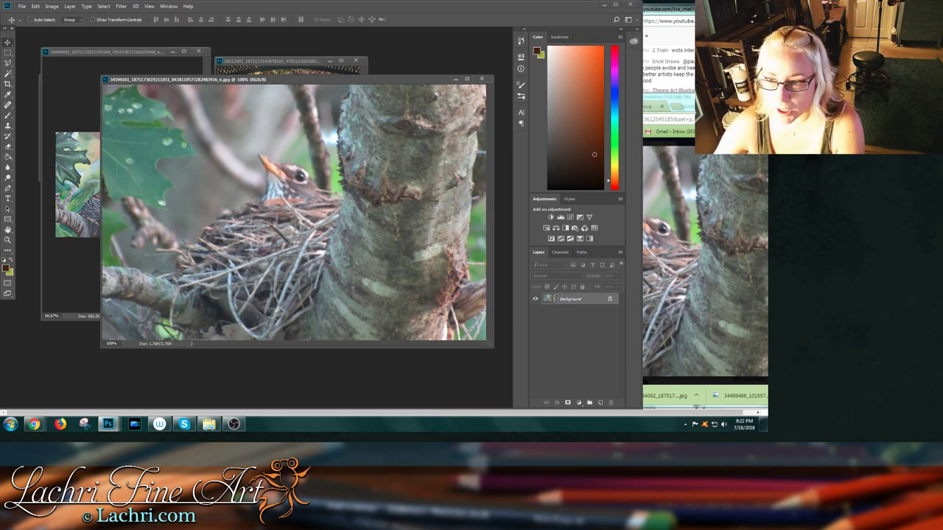
drag(295, 79, 343, 228)
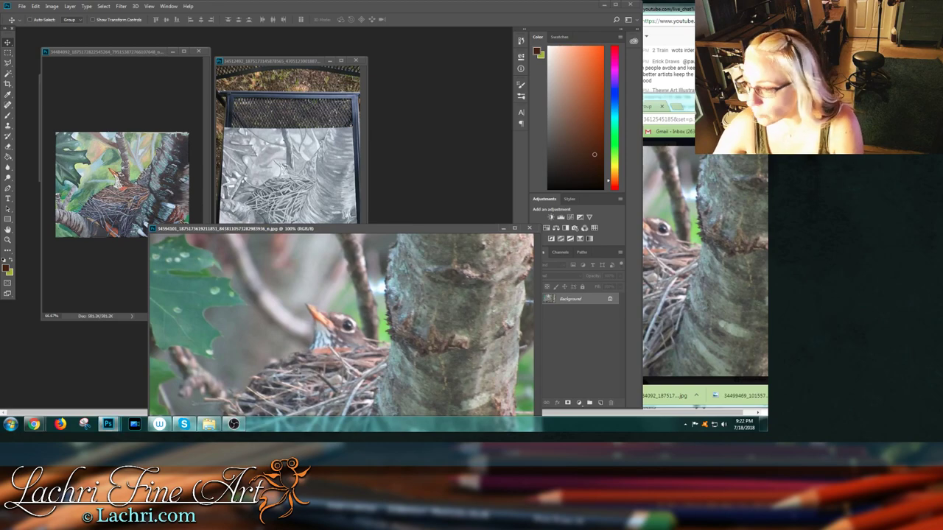
- Return to the browser, close the reference photo, reread the artist's comment on medium and goals, and switch back to Photoshop
click(34, 424)
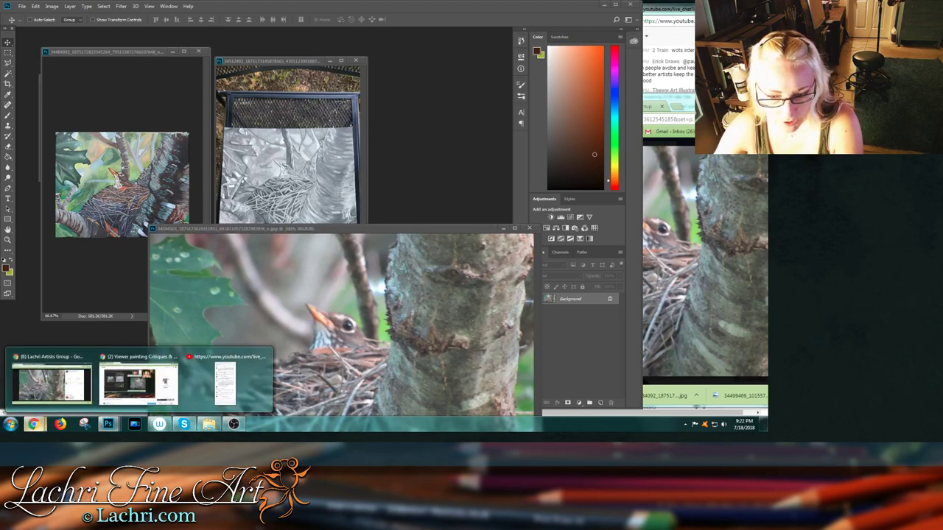
click(51, 383)
key(Escape)
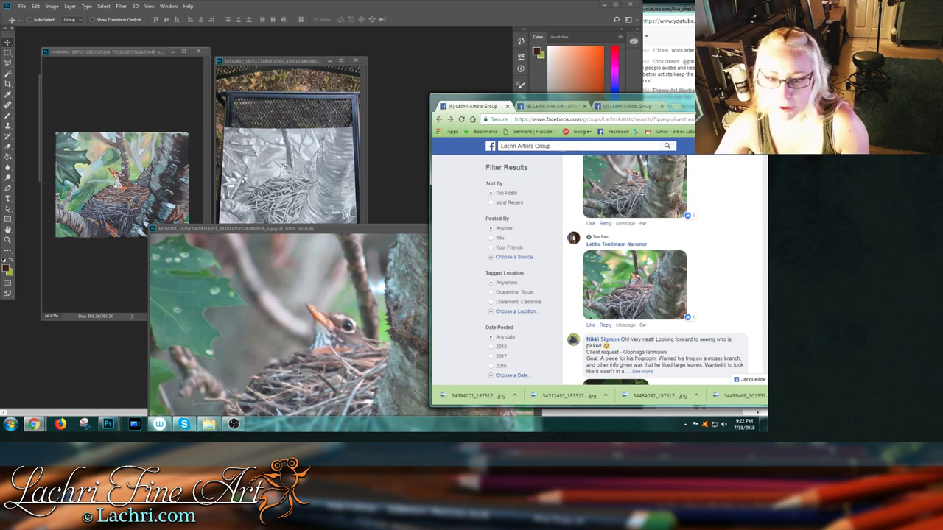
scroll(616, 270, up, 1)
scroll(589, 273, up, 10)
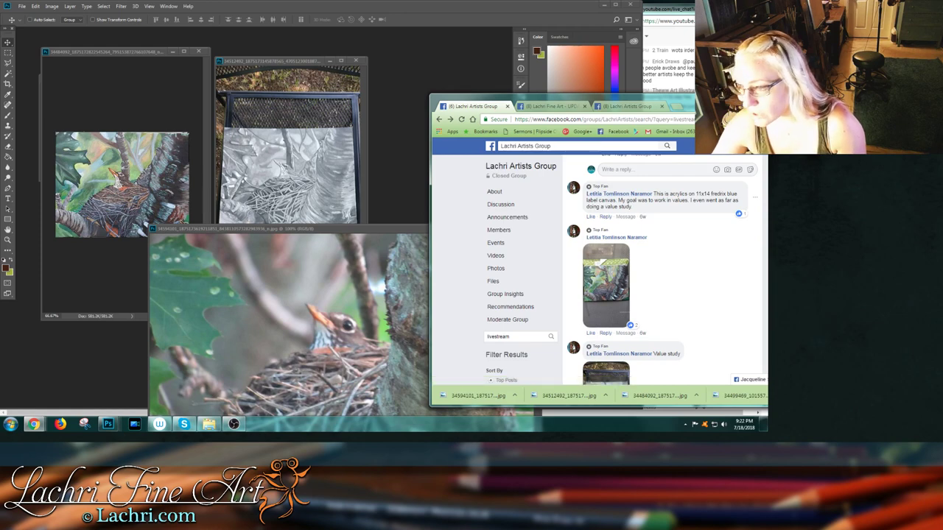
key(alt+Tab)
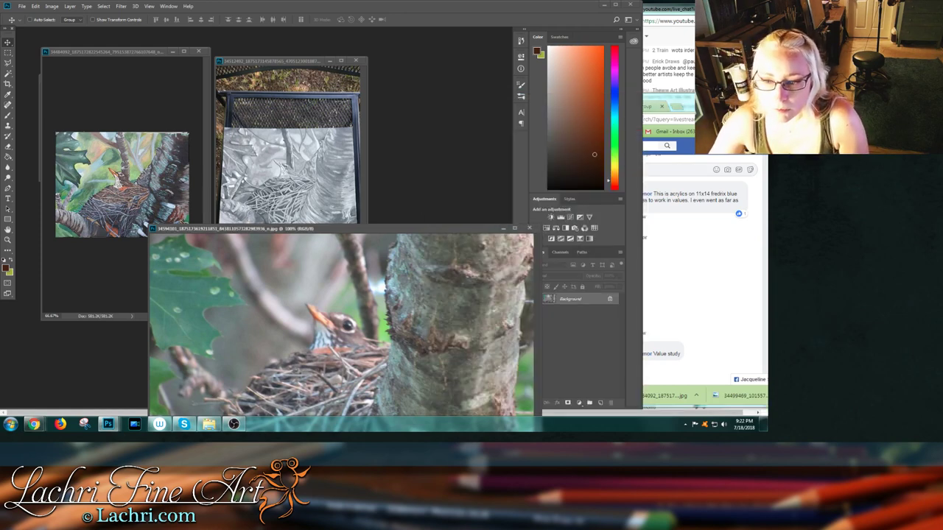
- Zoom the nest painting to 120%, widen its window to show the whole canvas, and place the reference photo beside it
drag(331, 228, 431, 142)
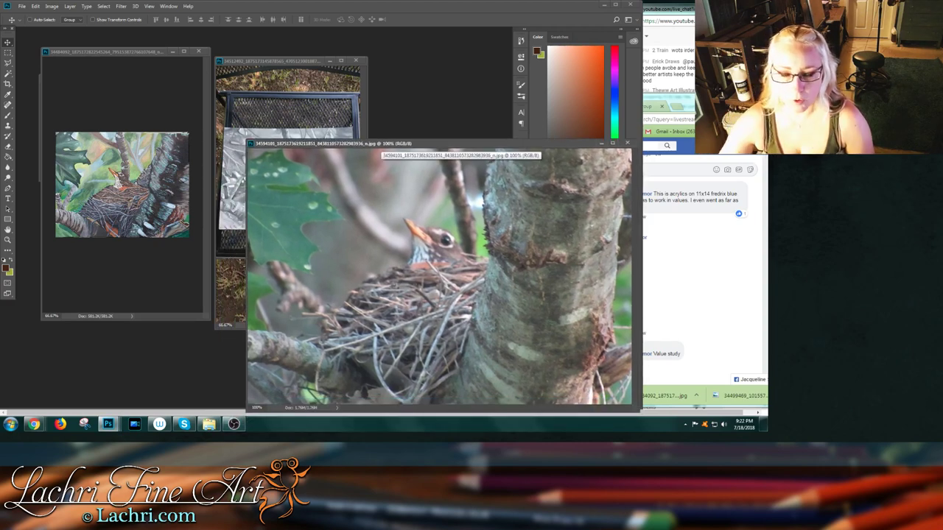
double_click(52, 316)
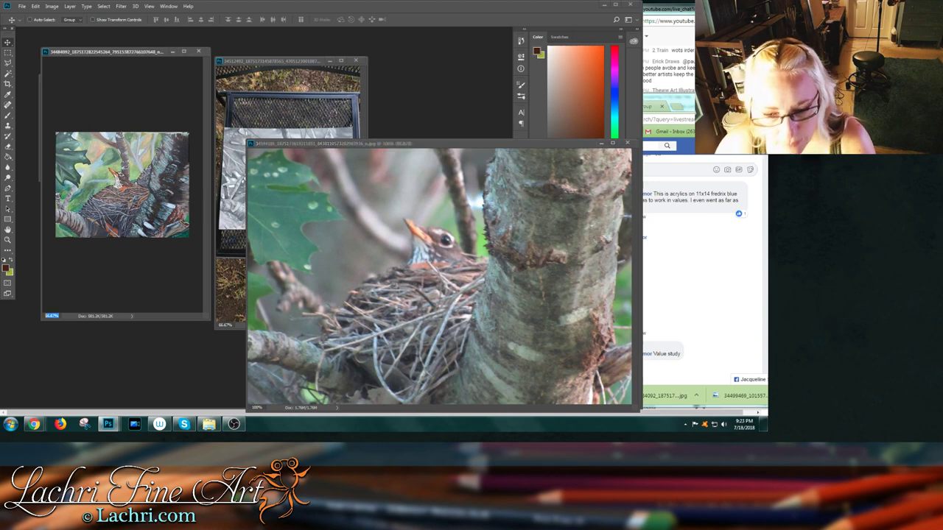
text(120)
key(Return)
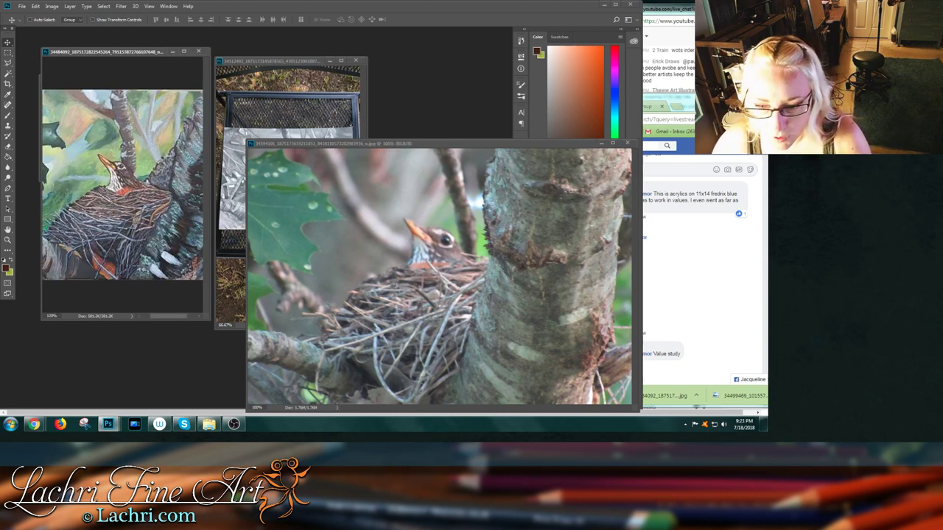
drag(210, 184, 308, 184)
drag(442, 143, 509, 75)
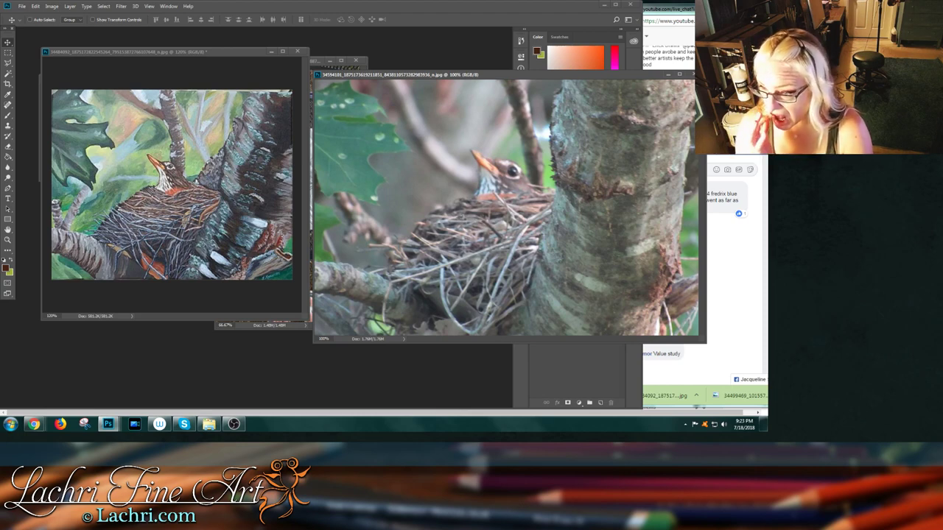
- Copy the teal arrow into the nest painting, shrink it to a small pointer, and keep the painting's window beside the reference photo
mouse_move(174, 51)
mouse_down()
mouse_move(188, 103)
mouse_move(219, 77)
mouse_up()
click(63, 79)
mouse_move(120, 107)
mouse_down()
mouse_move(261, 255)
mouse_move(219, 209)
mouse_up()
key(ctrl+t)
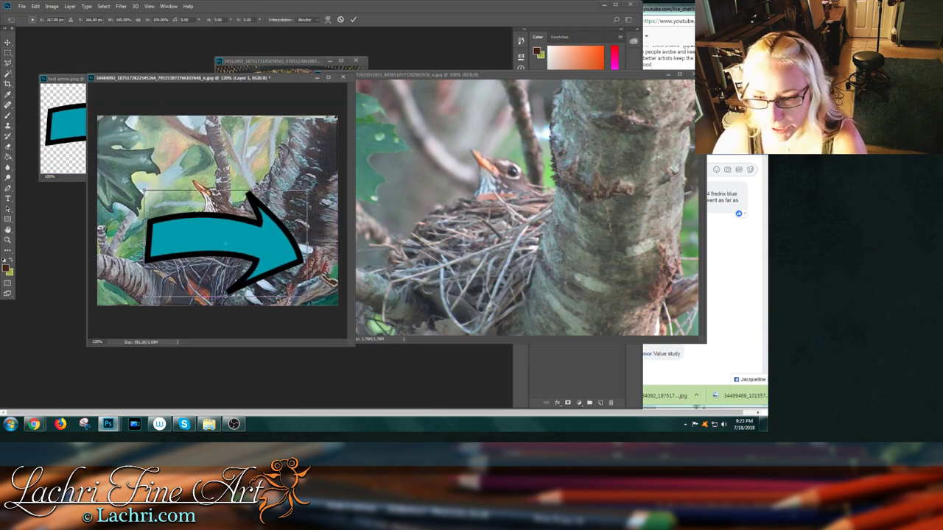
mouse_move(145, 192)
mouse_down()
mouse_move(225, 234)
mouse_move(264, 268)
mouse_move(253, 281)
mouse_move(253, 264)
mouse_move(223, 289)
mouse_move(271, 234)
mouse_move(263, 162)
mouse_move(126, 130)
mouse_up()
key(Return)
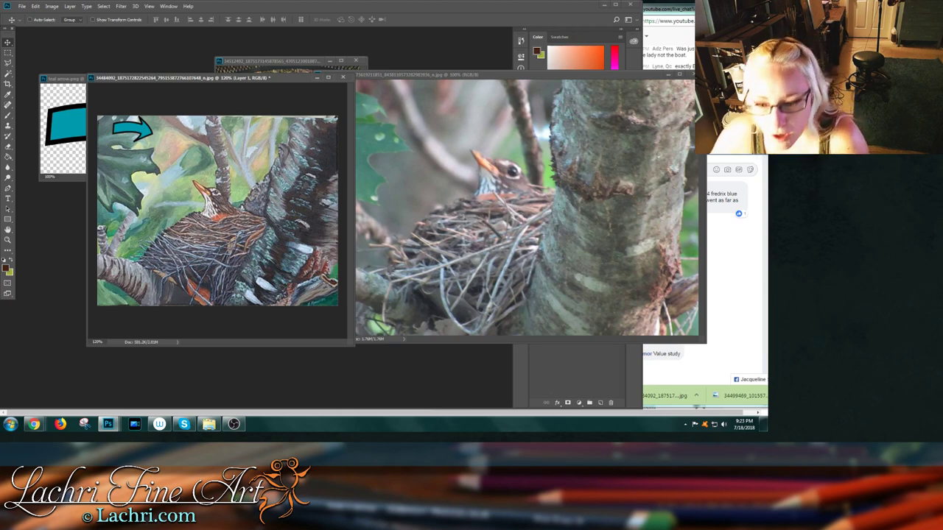
mouse_move(221, 77)
mouse_down()
mouse_move(164, 77)
mouse_move(179, 73)
mouse_up()
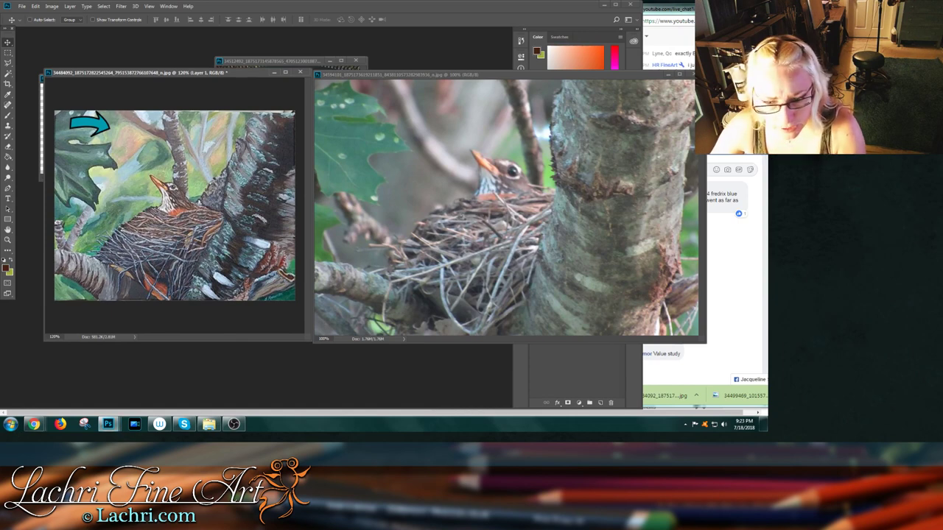
- Move the arrow across the painting's background to point out the area near the bird's beak and beside the large leaf
mouse_move(92, 124)
mouse_down()
mouse_move(73, 253)
mouse_move(78, 281)
mouse_move(92, 288)
mouse_move(126, 270)
mouse_move(67, 258)
mouse_move(119, 268)
mouse_move(147, 132)
mouse_up()
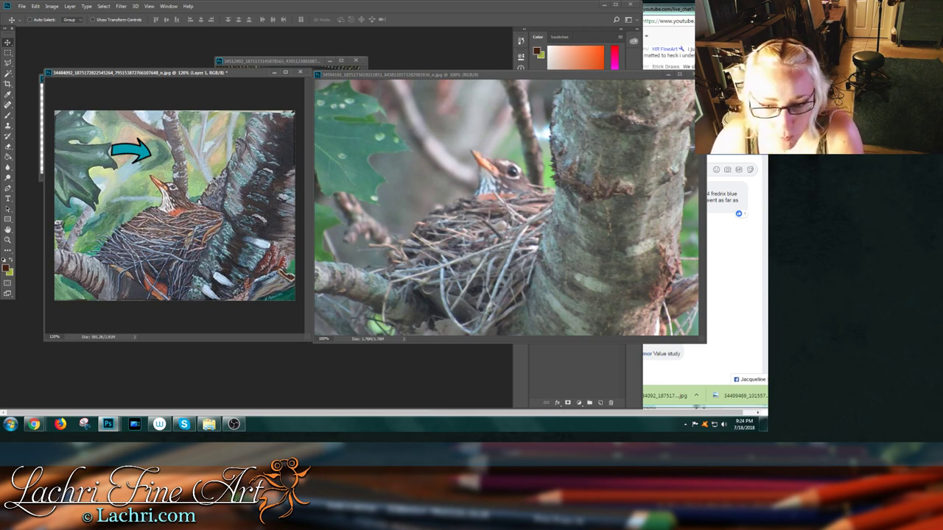
mouse_move(131, 151)
mouse_down()
mouse_move(124, 141)
mouse_move(119, 185)
mouse_move(129, 179)
mouse_move(90, 206)
mouse_move(86, 229)
mouse_move(118, 207)
mouse_move(92, 213)
mouse_move(86, 228)
mouse_move(120, 191)
mouse_move(129, 156)
mouse_up()
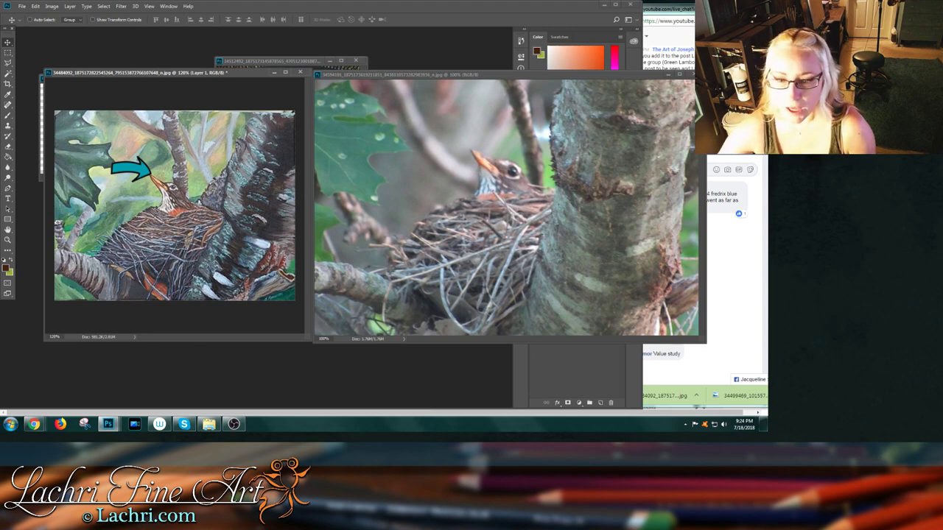
drag(144, 151, 122, 139)
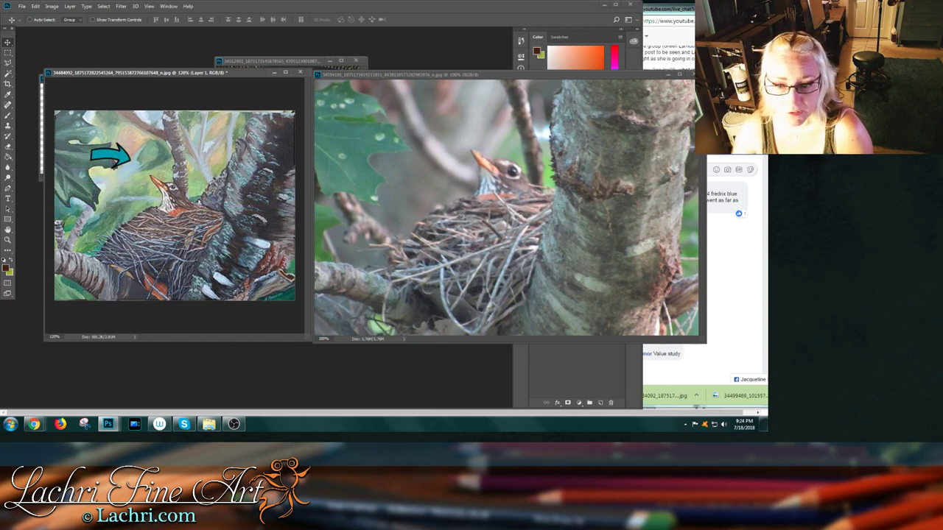
mouse_move(122, 139)
mouse_down()
mouse_move(126, 180)
mouse_move(112, 157)
mouse_move(175, 193)
mouse_move(142, 195)
mouse_move(140, 246)
mouse_move(153, 221)
mouse_move(103, 218)
mouse_move(96, 251)
mouse_move(107, 264)
mouse_move(197, 292)
mouse_move(208, 160)
mouse_move(176, 131)
mouse_move(134, 128)
mouse_move(200, 235)
mouse_move(219, 214)
mouse_move(237, 212)
mouse_move(237, 177)
mouse_move(279, 127)
mouse_move(268, 207)
mouse_move(205, 272)
mouse_move(261, 223)
mouse_move(193, 148)
mouse_move(176, 151)
mouse_move(176, 112)
mouse_move(180, 161)
mouse_move(504, 158)
mouse_move(519, 147)
mouse_move(500, 87)
mouse_move(473, 94)
mouse_move(497, 94)
mouse_move(535, 151)
mouse_move(511, 77)
mouse_move(531, 145)
mouse_move(527, 163)
mouse_move(504, 146)
mouse_move(524, 162)
mouse_move(536, 157)
mouse_move(486, 149)
mouse_move(535, 169)
mouse_move(544, 155)
mouse_move(545, 164)
mouse_move(543, 145)
mouse_move(552, 156)
mouse_move(476, 134)
mouse_move(477, 87)
mouse_move(147, 138)
mouse_move(169, 179)
mouse_move(167, 121)
mouse_move(182, 175)
mouse_move(178, 140)
mouse_move(147, 109)
mouse_move(110, 124)
mouse_up()
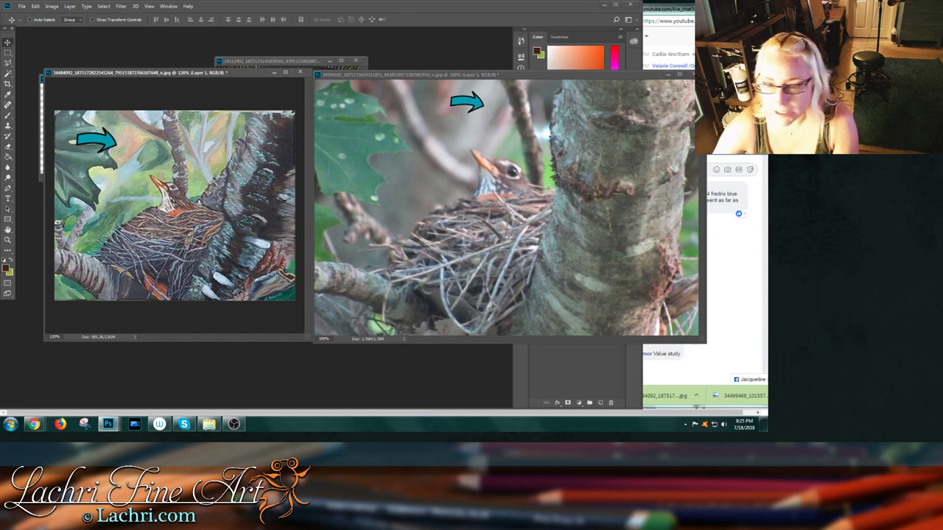
- Move the arrow onto the painting's tree trunk, pointing out the lower bark highlights and the trunk's upper edge
mouse_move(107, 132)
mouse_down()
mouse_move(231, 149)
mouse_move(227, 188)
mouse_move(224, 163)
mouse_move(258, 166)
mouse_move(251, 173)
mouse_move(261, 160)
mouse_move(233, 167)
mouse_move(257, 159)
mouse_move(257, 173)
mouse_up()
mouse_move(264, 158)
mouse_down()
mouse_move(231, 153)
mouse_move(230, 187)
mouse_move(255, 215)
mouse_up()
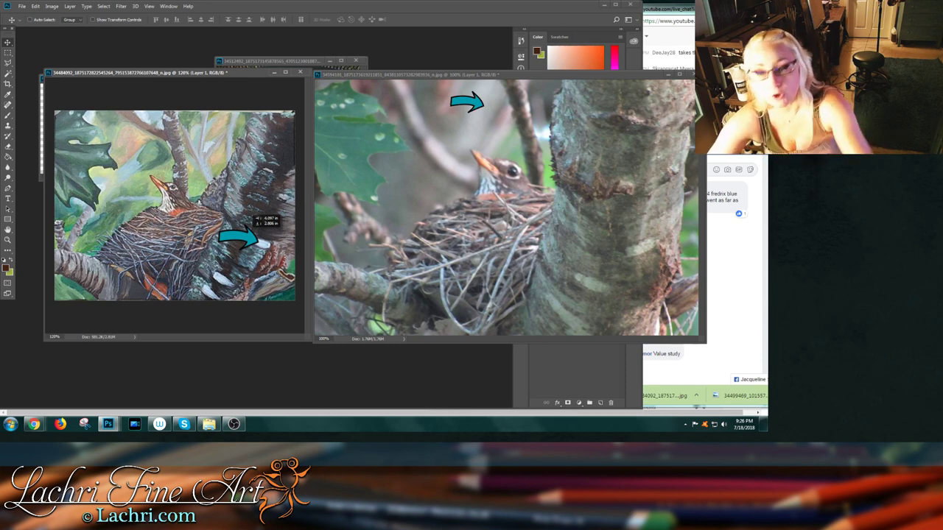
mouse_move(259, 242)
mouse_down()
mouse_move(259, 192)
mouse_move(247, 189)
mouse_up()
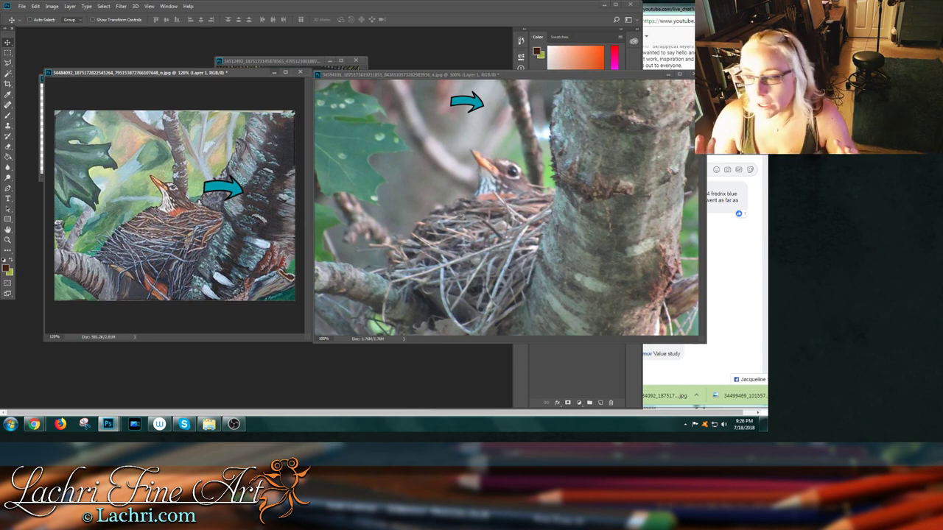
- Bring the grayscale value study forward and crop away the table and ground so only the artwork remains
click(276, 62)
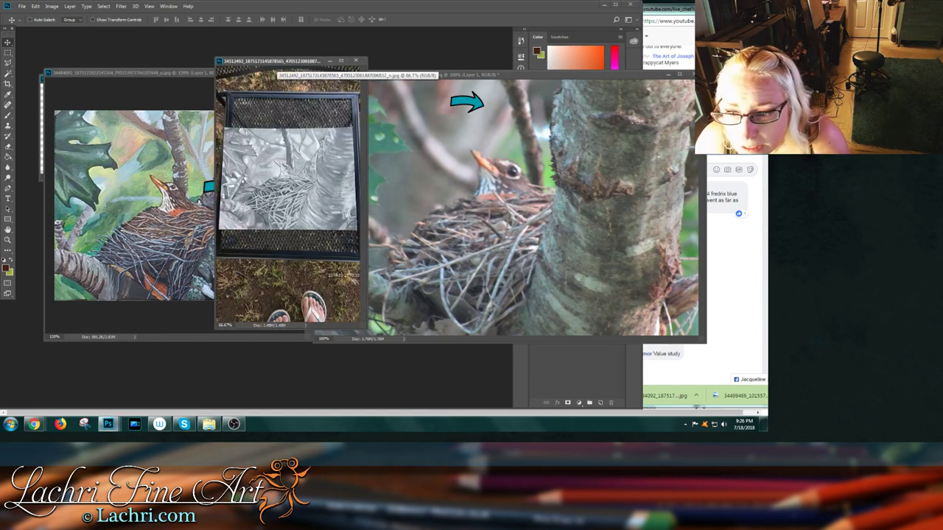
click(8, 84)
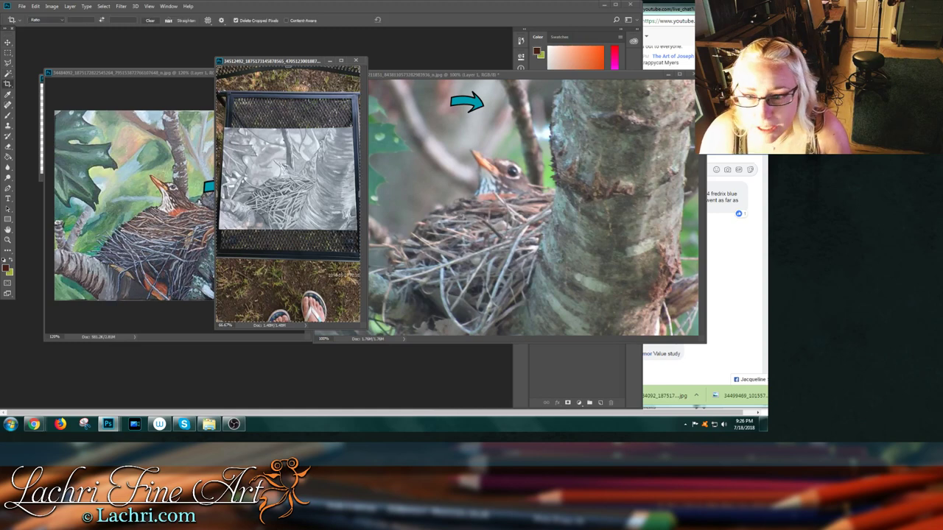
drag(288, 67, 288, 98)
drag(288, 289, 295, 240)
drag(359, 194, 354, 194)
drag(222, 184, 226, 177)
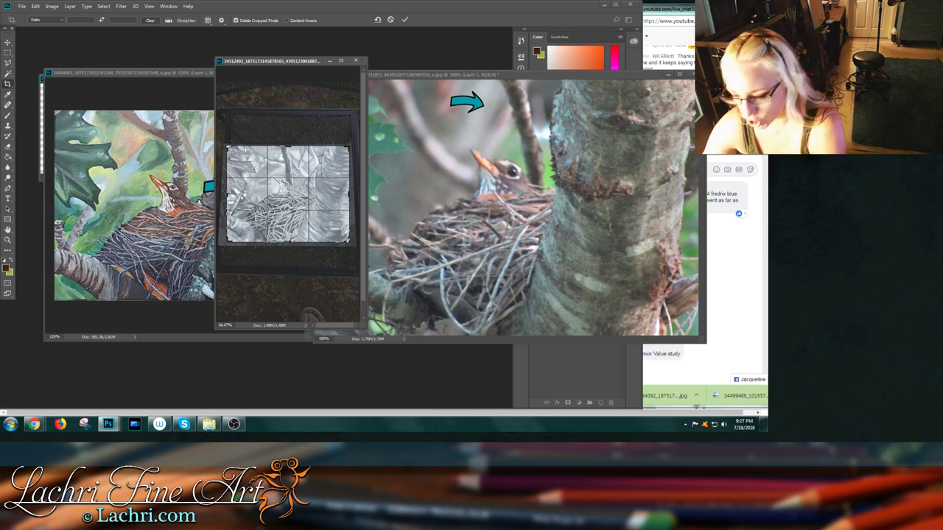
key(Return)
- Zoom the value study to 130%, enlarge its window to show the whole artwork, and position it between the painting and reference photo
click(226, 166)
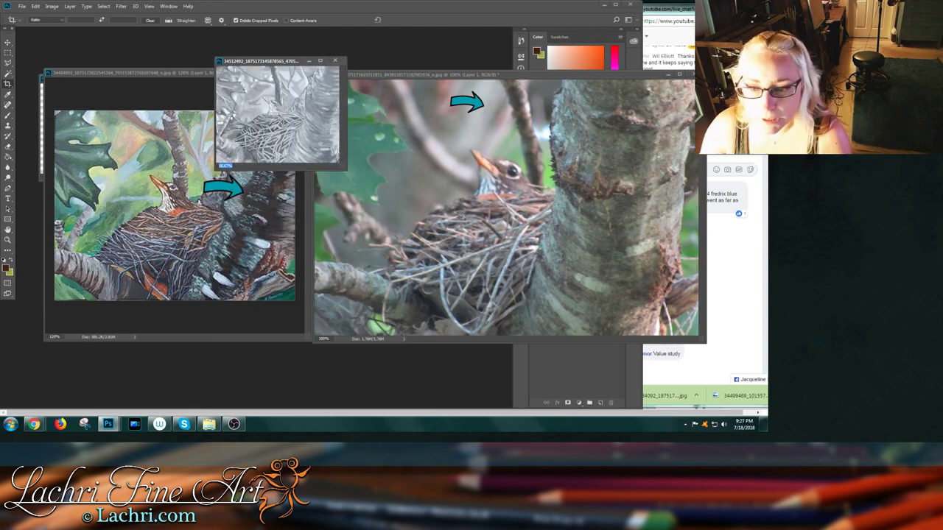
text(100)
key(Return)
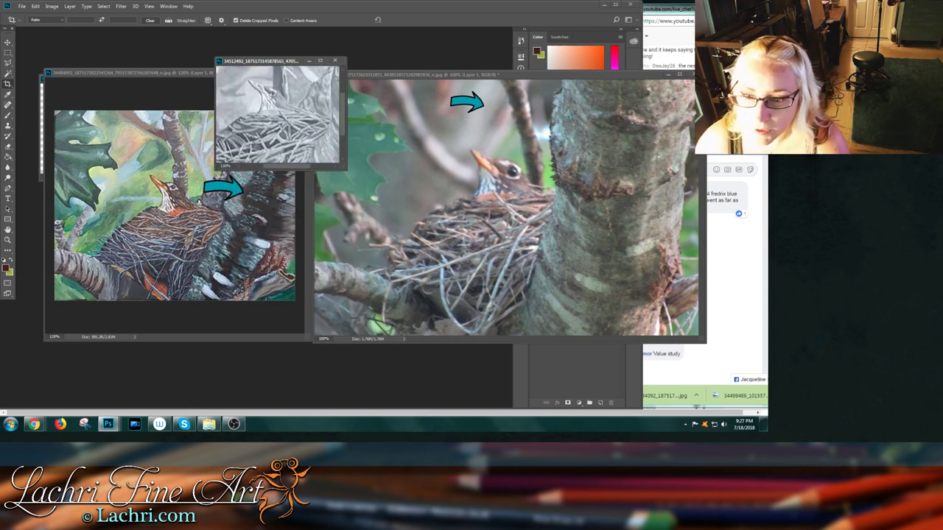
drag(216, 169, 64, 346)
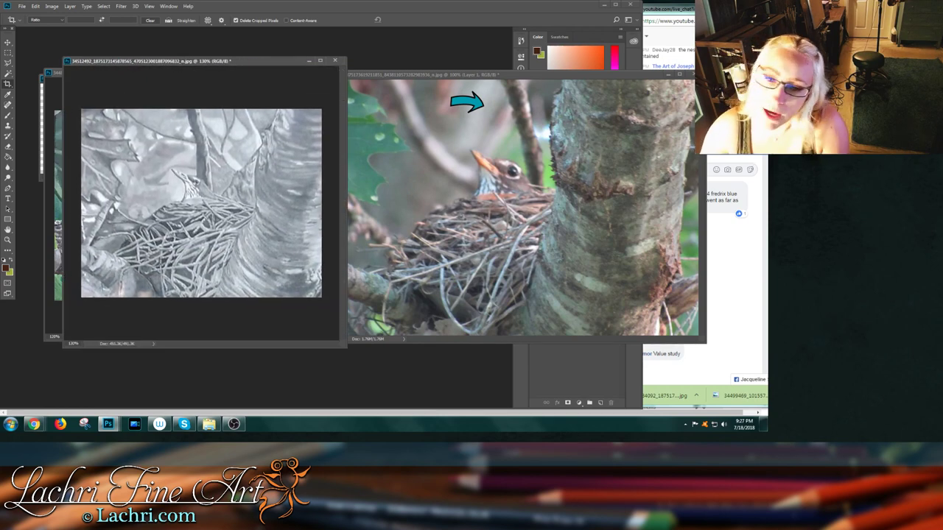
mouse_move(199, 60)
mouse_down()
mouse_move(168, 65)
mouse_move(215, 62)
mouse_up()
key(v)
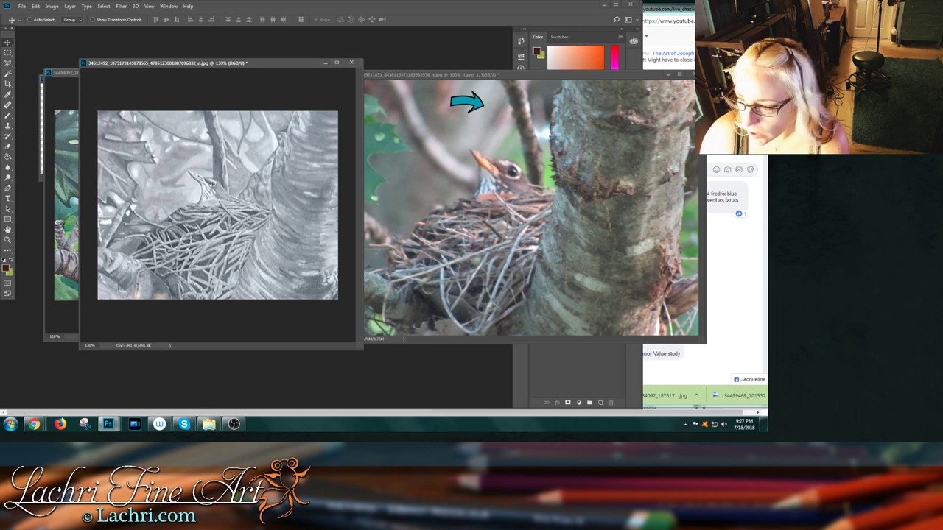
mouse_move(221, 63)
mouse_down()
mouse_move(368, 204)
mouse_move(394, 152)
mouse_move(315, 110)
mouse_up()
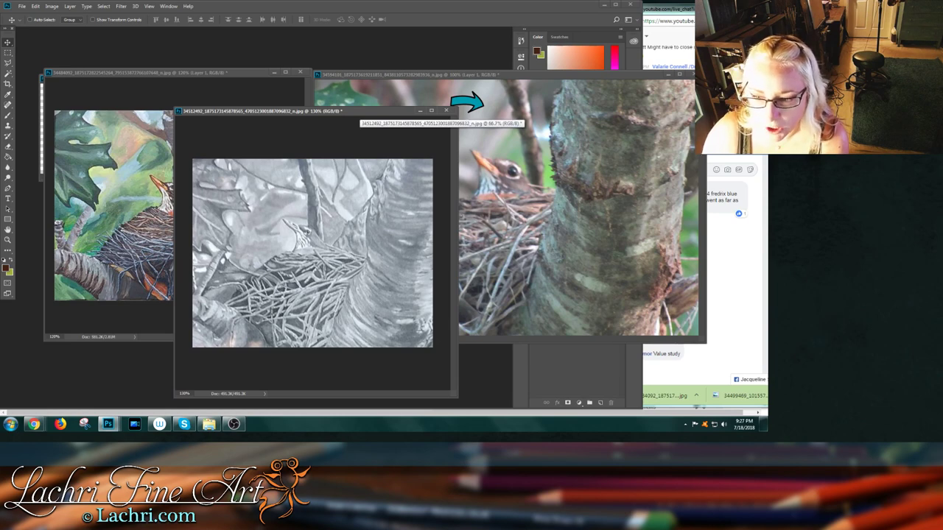
drag(359, 112, 331, 92)
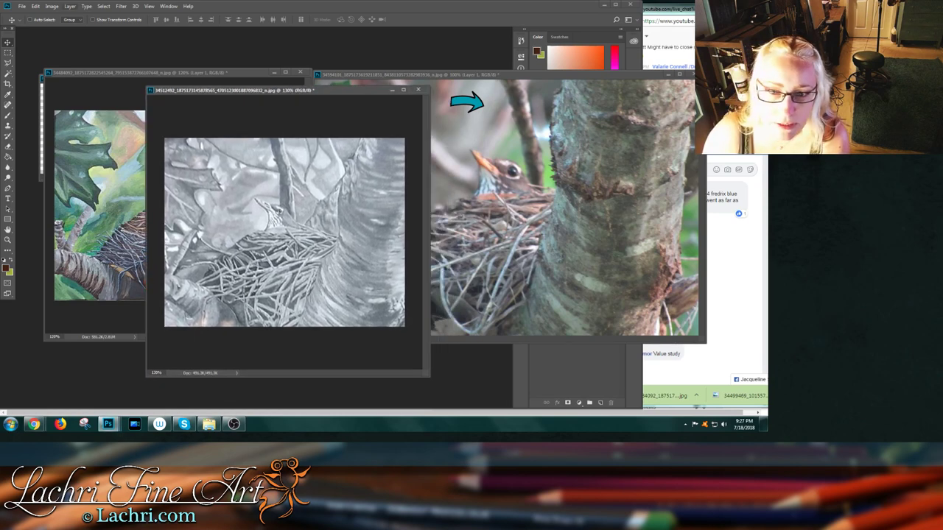
- Try darkening the value study's shadows with Curves, mapping input 61 to output 20, and compare it with the preview off and on
click(70, 5)
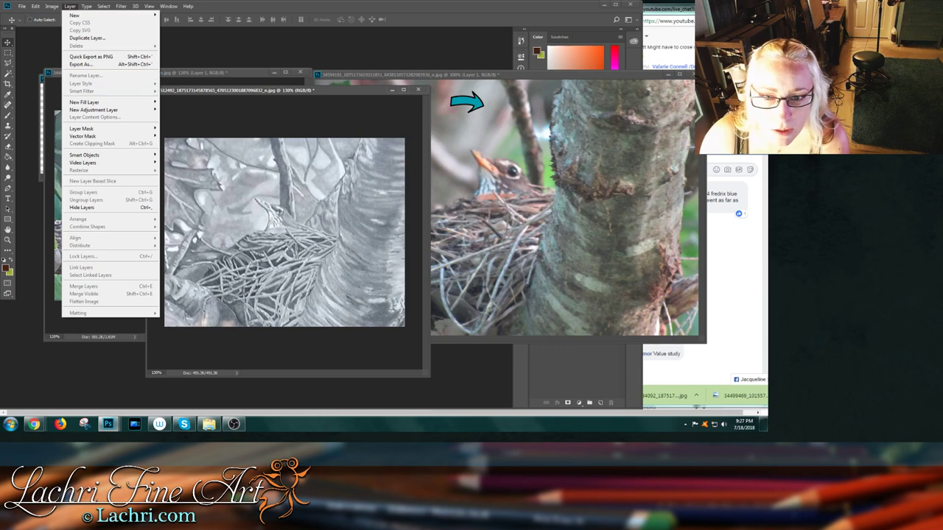
mouse_move(51, 6)
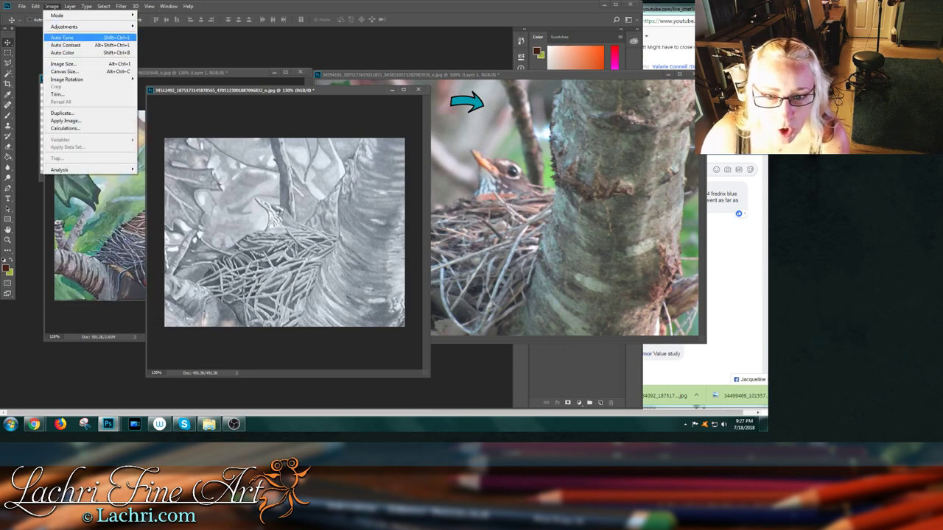
mouse_move(64, 27)
click(155, 41)
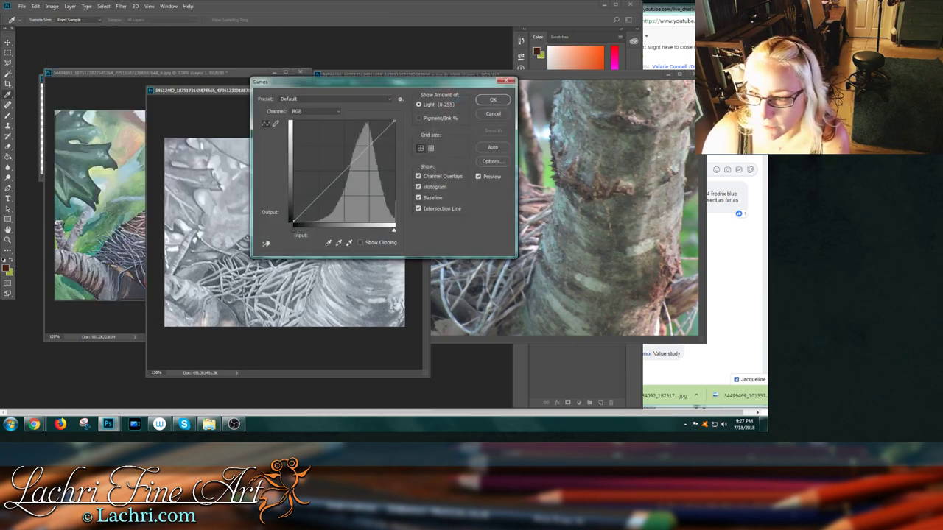
drag(331, 81, 525, 88)
drag(511, 206, 512, 221)
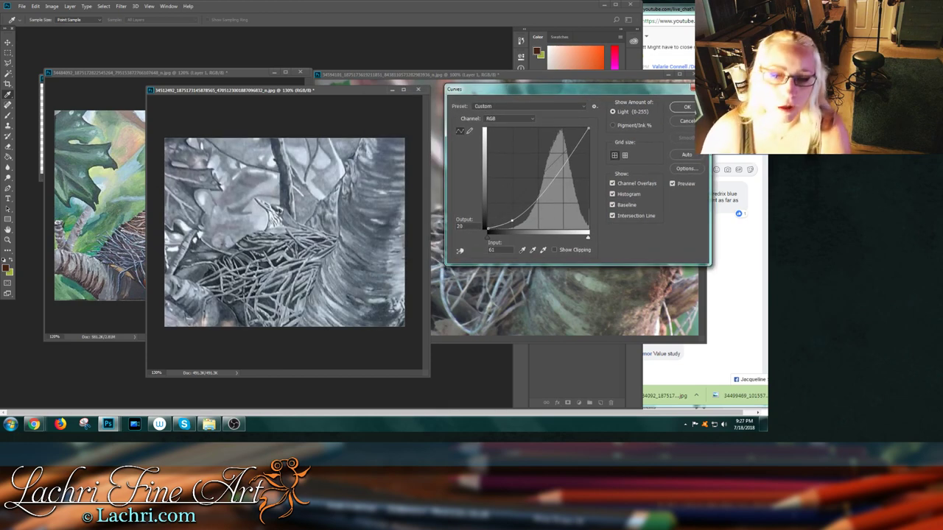
click(672, 184)
click(672, 184)
click(672, 184)
click(672, 183)
click(671, 183)
click(672, 183)
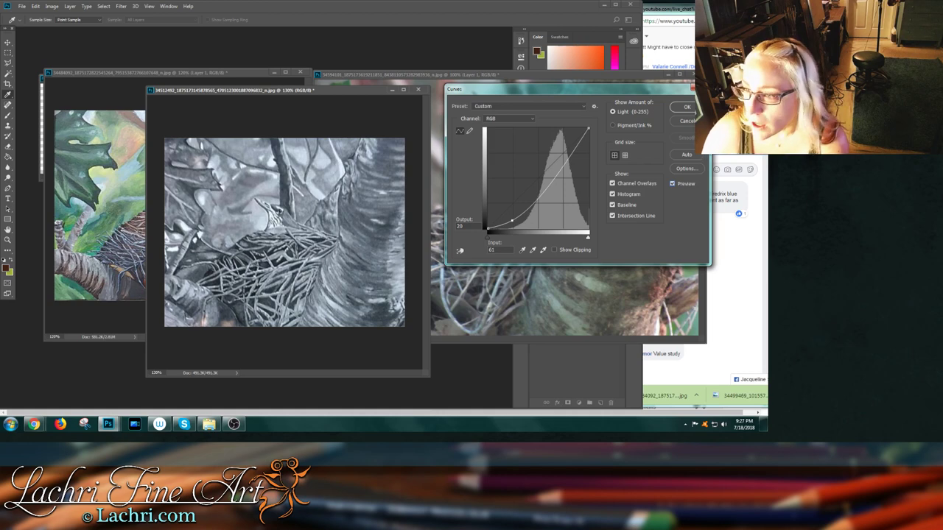
- Try a stronger contrast curve with raised highlights and input 82 mapped to output 24, compare the preview, and discard the adjustment
drag(561, 174, 561, 153)
drag(519, 213, 520, 219)
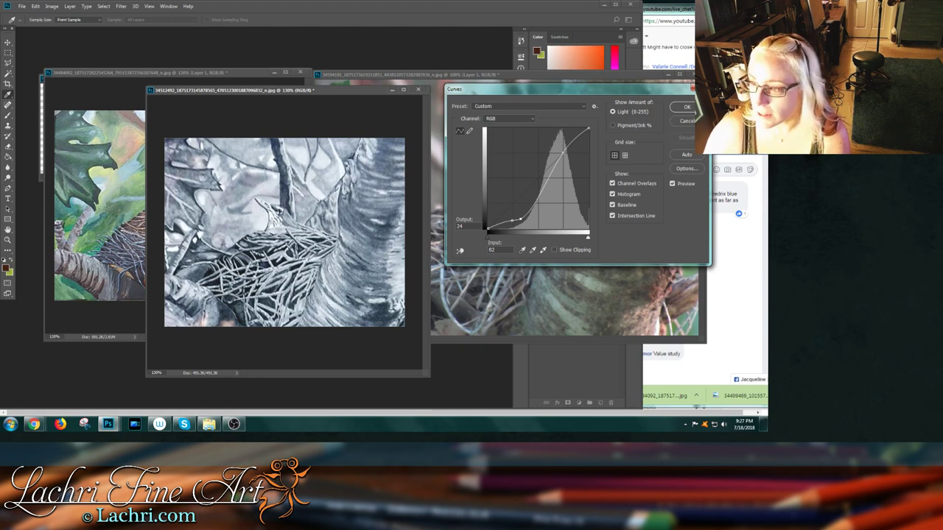
key(p)
click(672, 184)
click(672, 183)
click(672, 184)
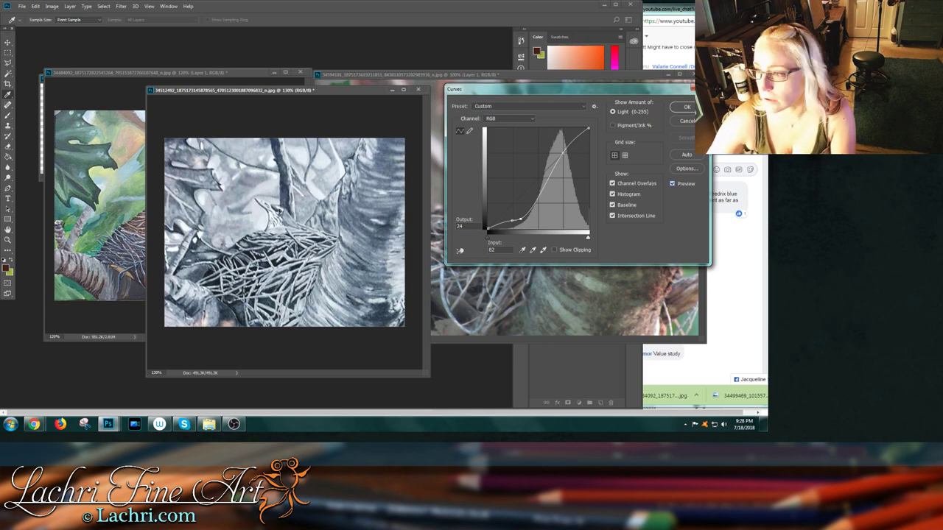
key(Escape)
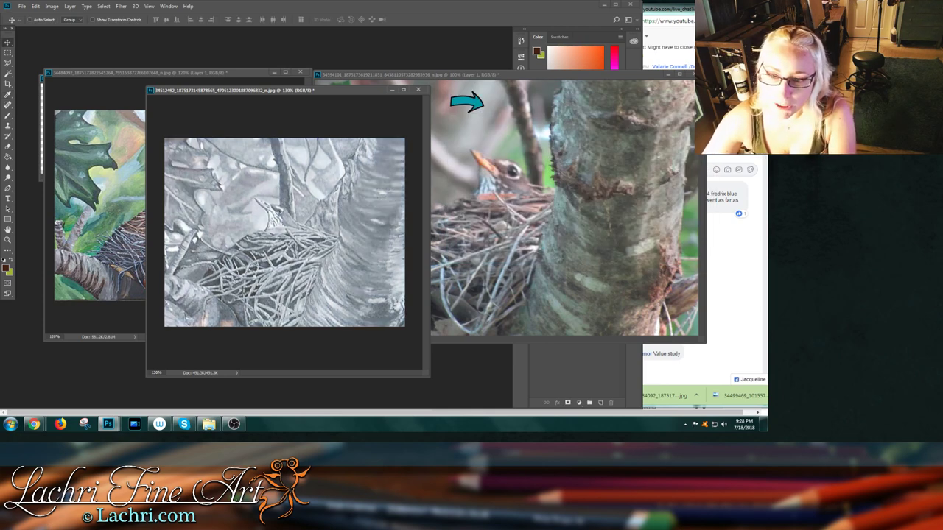
- Copy the small arrow from the painting into the value study, point it at the upright background branch, and close the value study
click(96, 72)
mouse_move(221, 187)
mouse_down()
mouse_move(330, 198)
mouse_move(252, 199)
mouse_move(257, 210)
mouse_move(257, 175)
mouse_move(240, 151)
mouse_move(256, 193)
mouse_move(245, 198)
mouse_move(231, 167)
mouse_up()
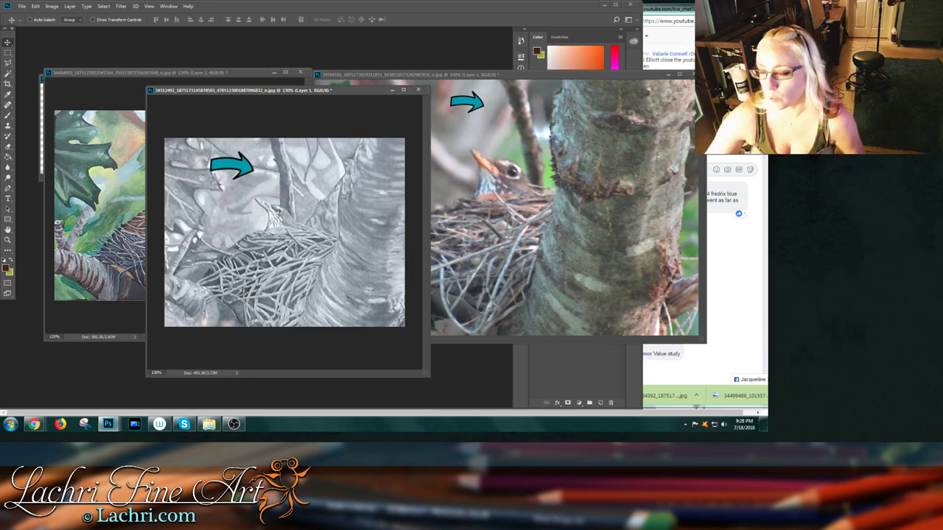
click(418, 90)
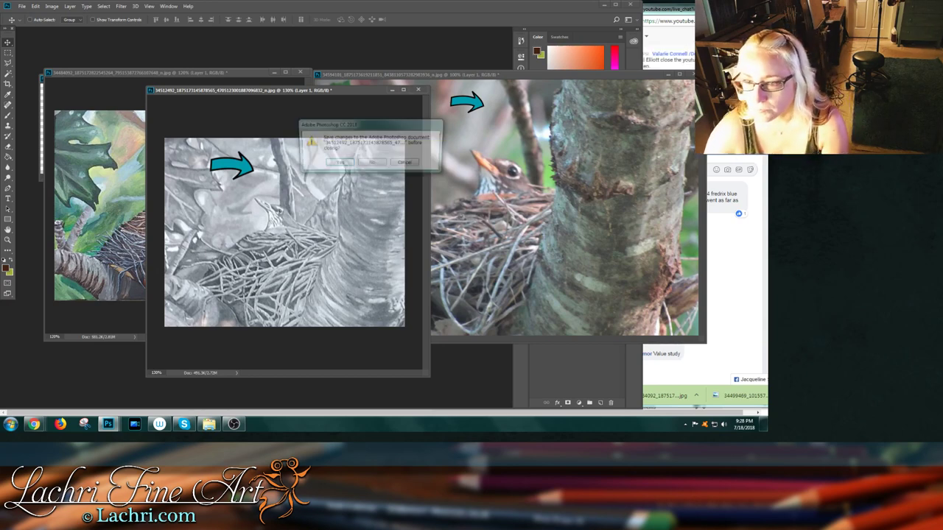
click(338, 163)
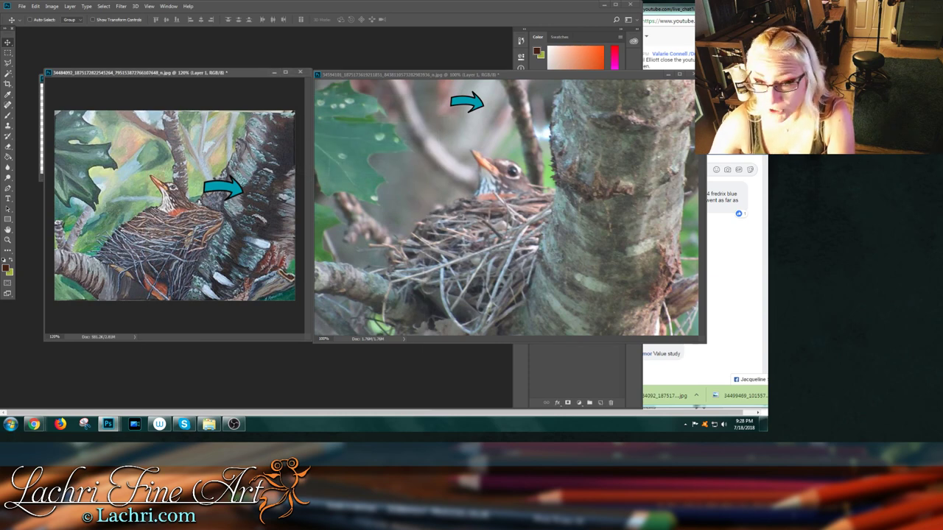
- Point the arrow at the painting's lower trunk highlight, then close the painting and the reference photo without saving
mouse_move(224, 190)
mouse_down()
mouse_move(305, 147)
mouse_move(243, 210)
mouse_move(258, 232)
mouse_move(211, 265)
mouse_move(225, 244)
mouse_up()
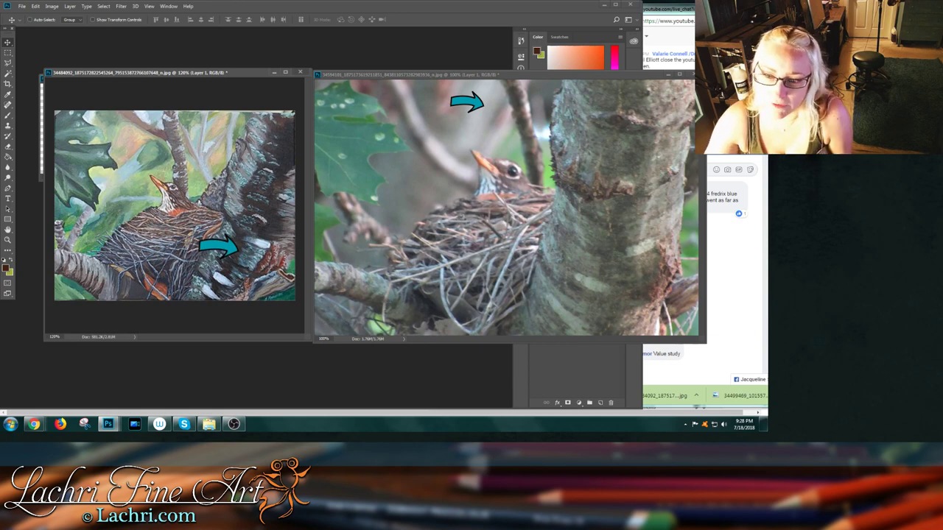
click(300, 72)
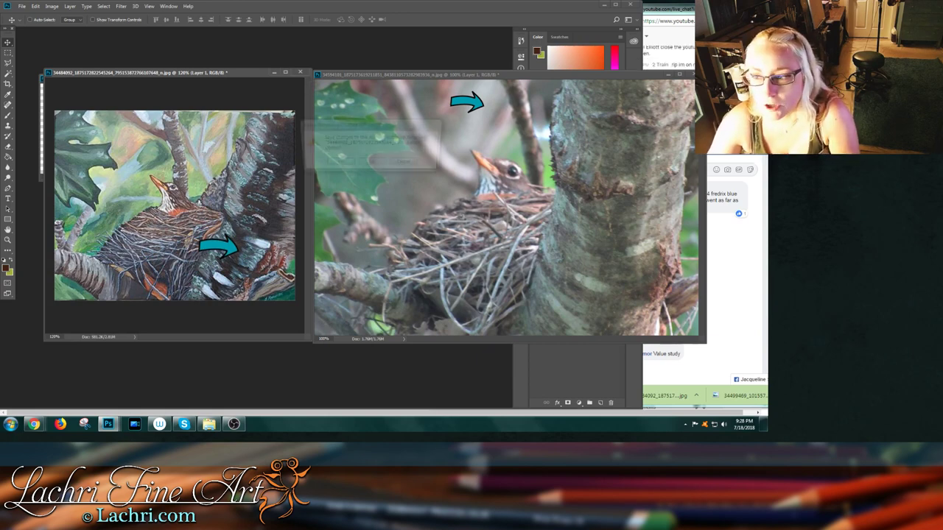
key(n)
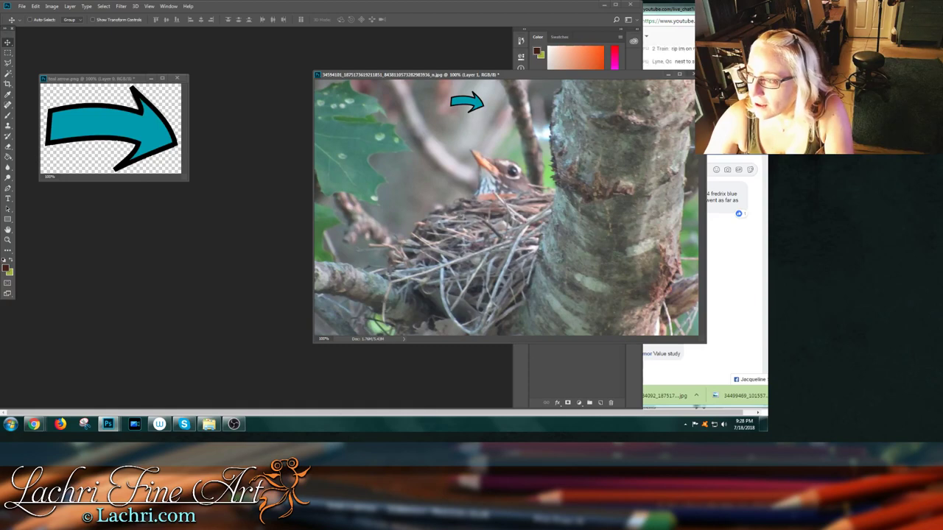
key(ctrl+w)
key(n)
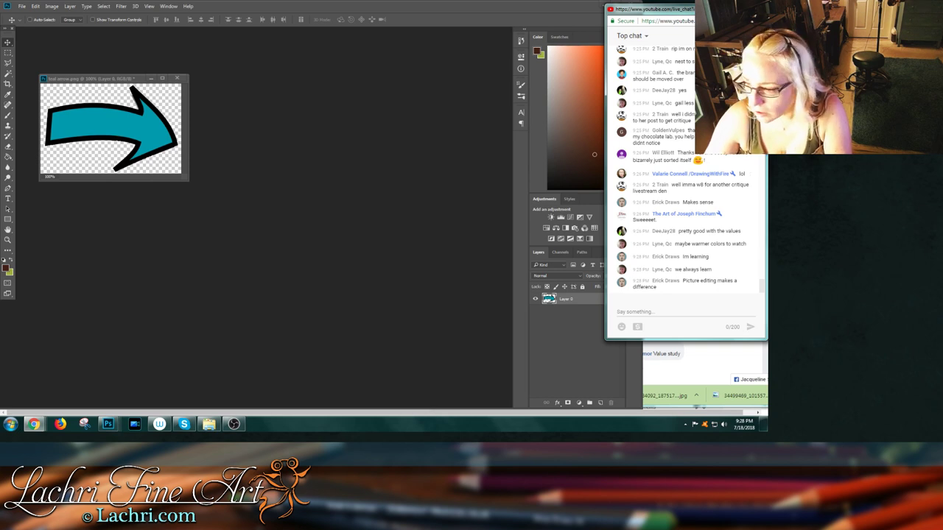
- Switch to Chrome and look through the comments on the group's critique post for the finished portrait of the red-haired woman
key(alt+Tab)
click(551, 106)
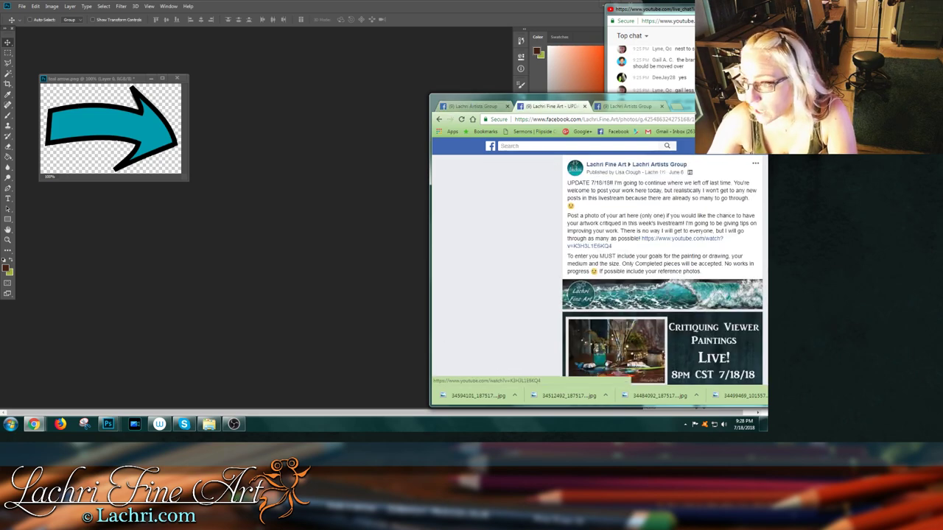
click(628, 106)
scroll(626, 265, down, 10)
scroll(656, 273, down, 10)
scroll(655, 272, down, 10)
scroll(656, 272, down, 10)
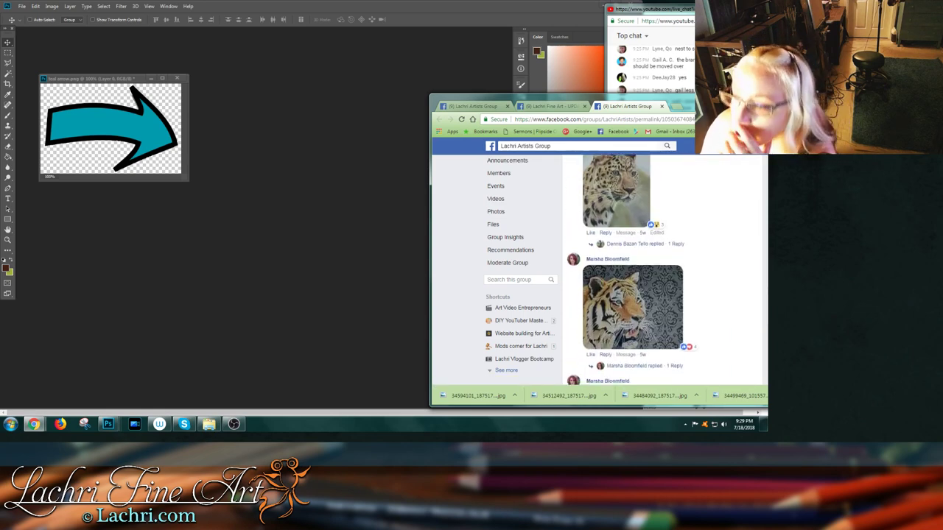
scroll(656, 272, down, 10)
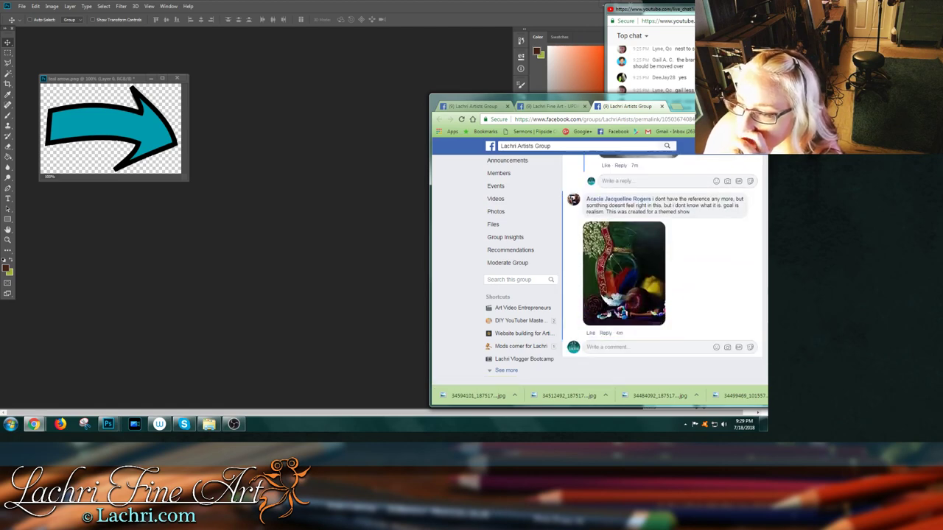
scroll(655, 273, up, 10)
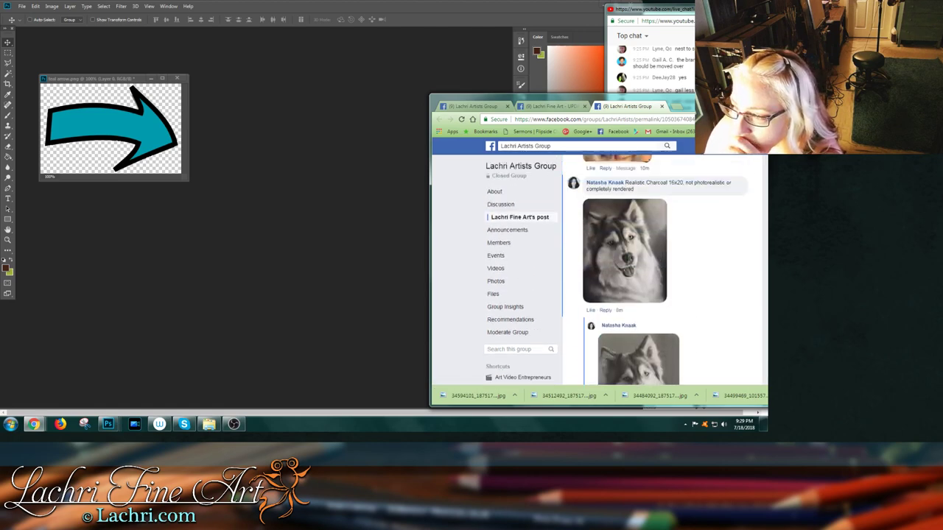
scroll(634, 272, down, 1)
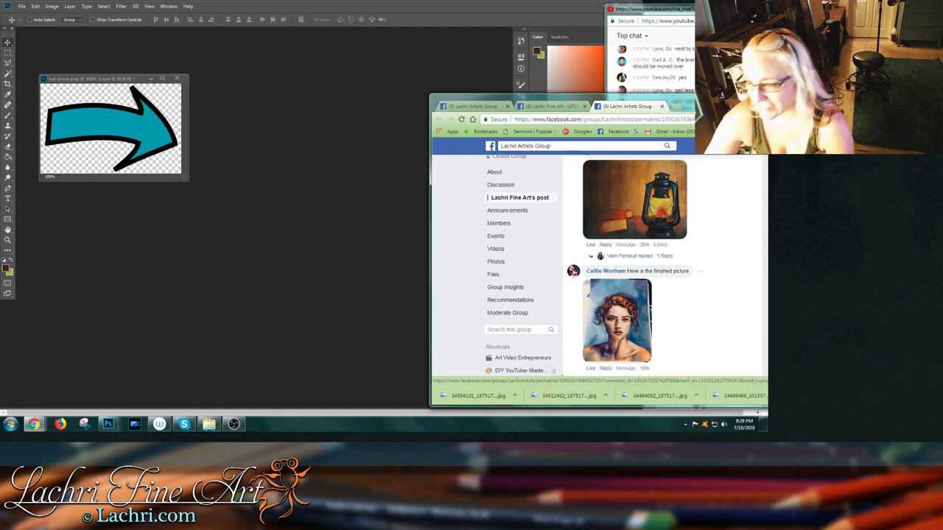
- Save the finished portrait at full size to the crit livestream folder and return to the post's comments
click(616, 321)
right_click(657, 232)
click(693, 245)
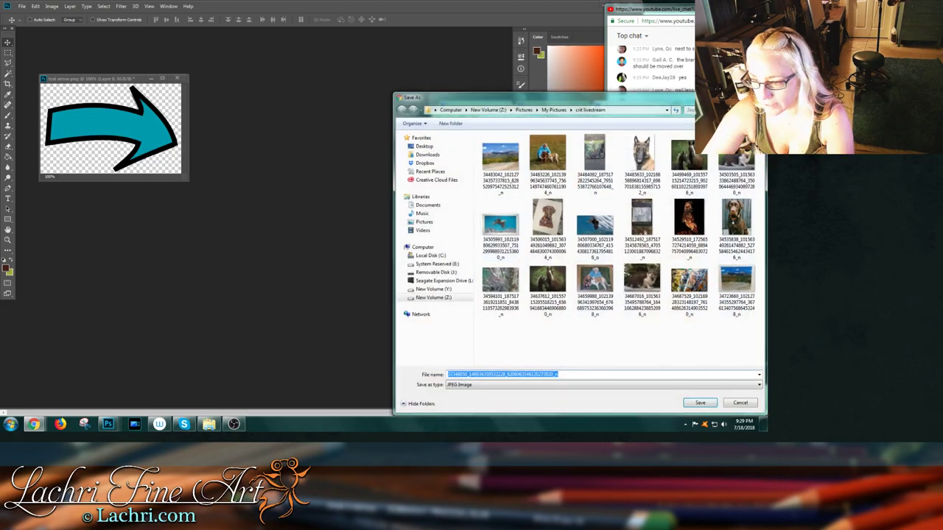
key(Return)
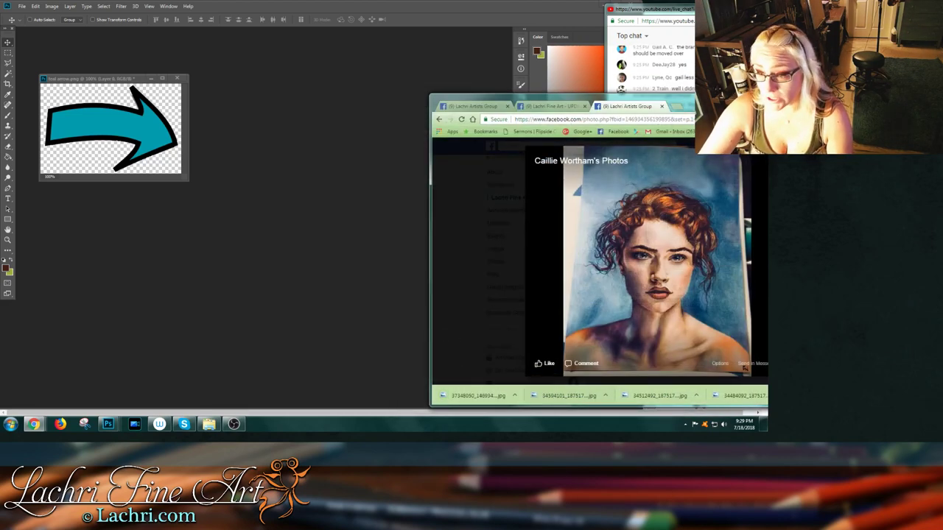
key(Escape)
- Open the saved portrait in Photoshop from the crit livestream folder and float it in its own window beside the arrow document
click(209, 425)
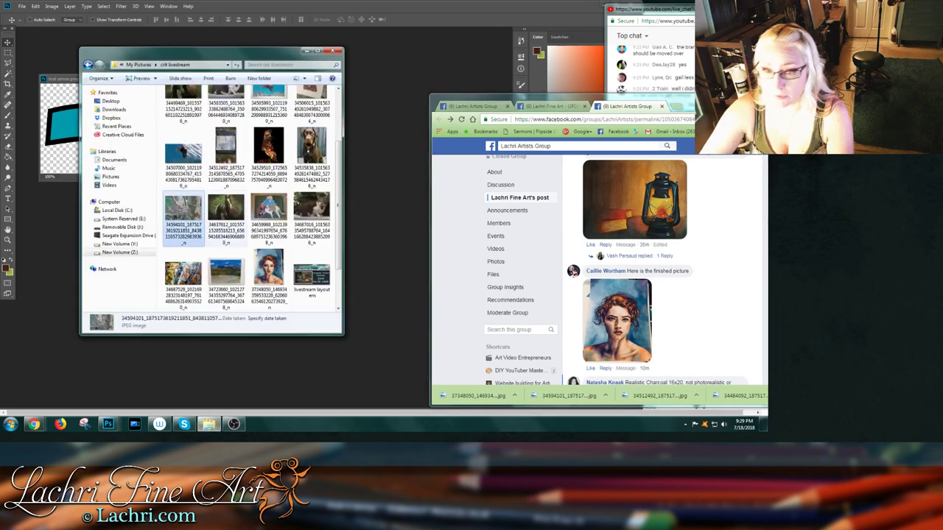
drag(183, 213, 409, 217)
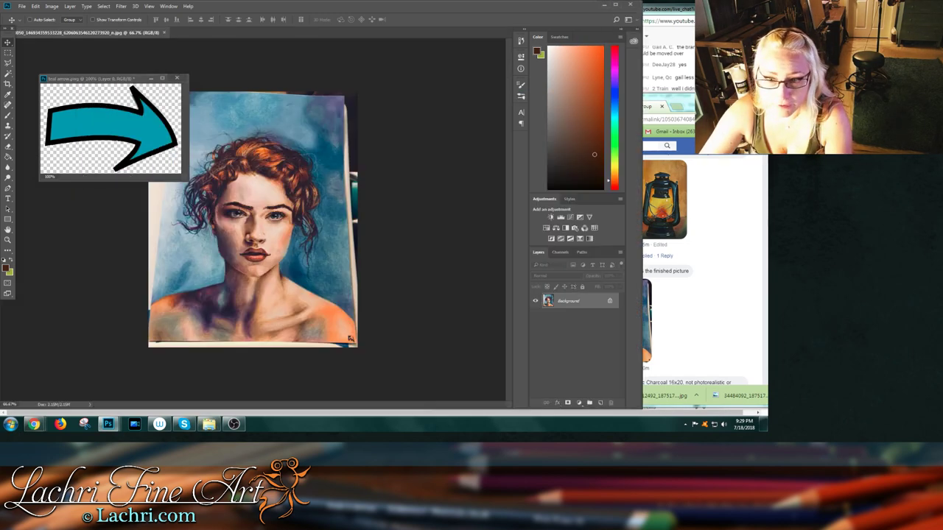
drag(110, 78, 99, 72)
drag(88, 32, 144, 57)
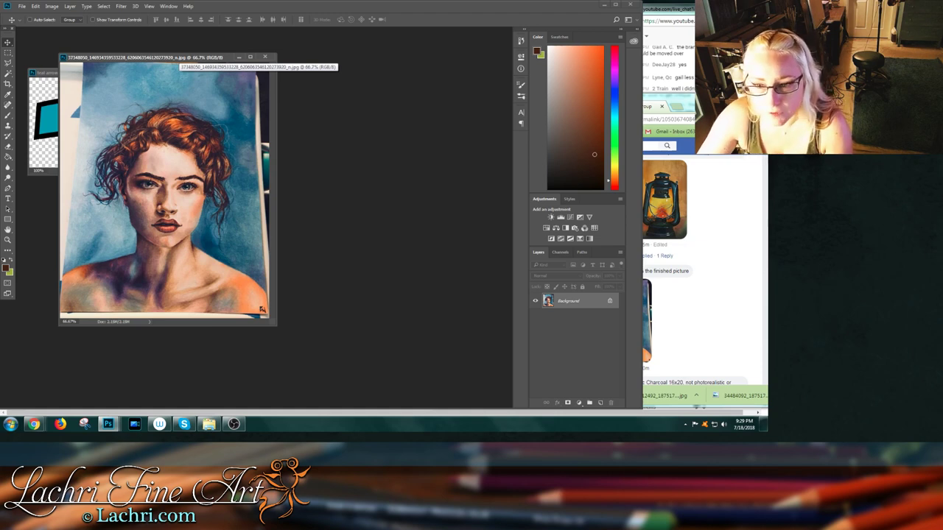
- Find the artist's original submission in the group's livestream search results, read its full description, and locate the attached reference photo
click(670, 118)
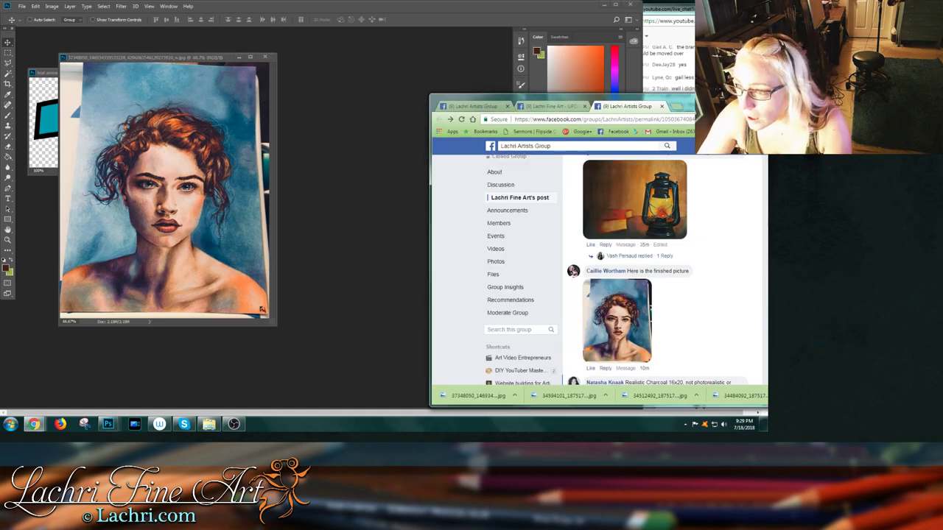
click(557, 106)
key(ctrl+shift+Tab)
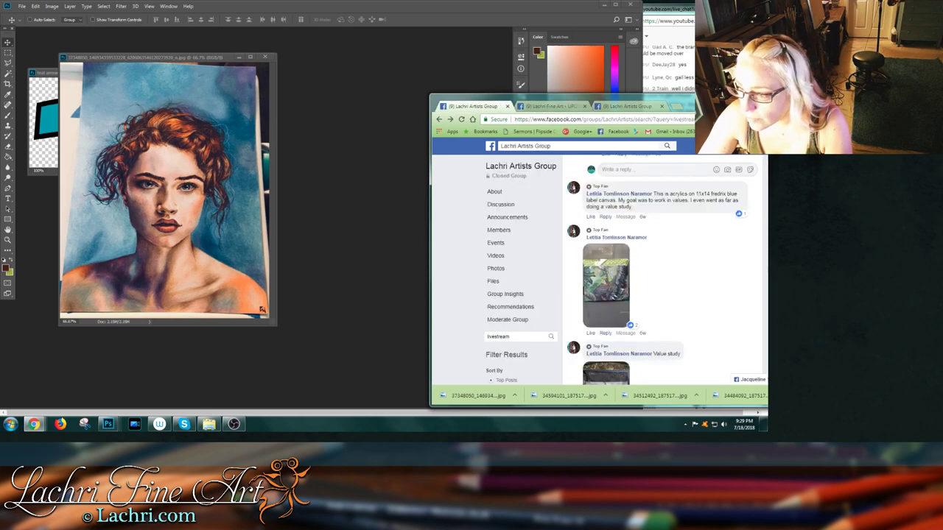
scroll(663, 272, down, 5)
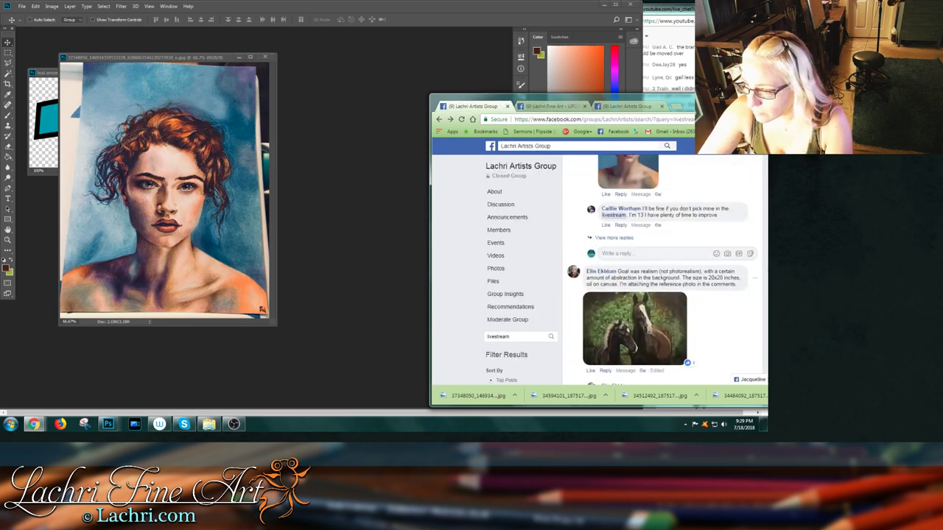
scroll(628, 273, up, 3)
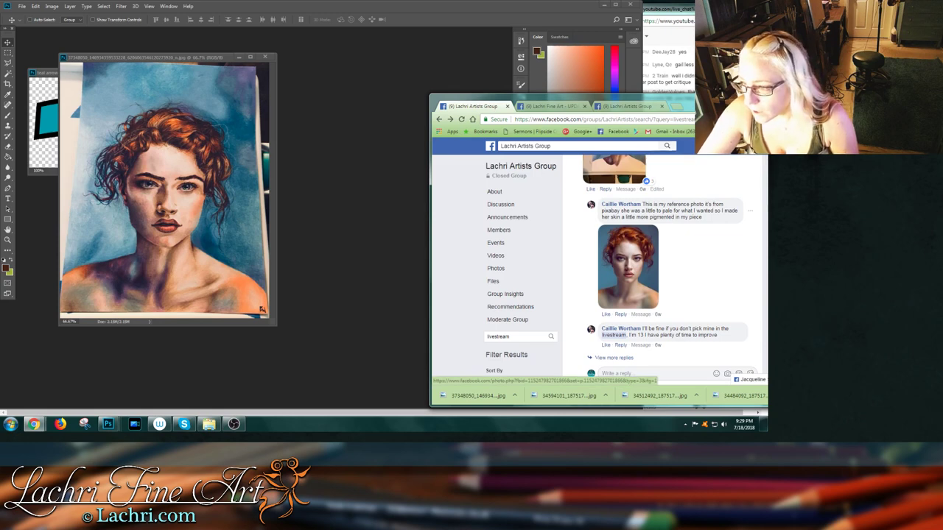
scroll(663, 269, up, 2)
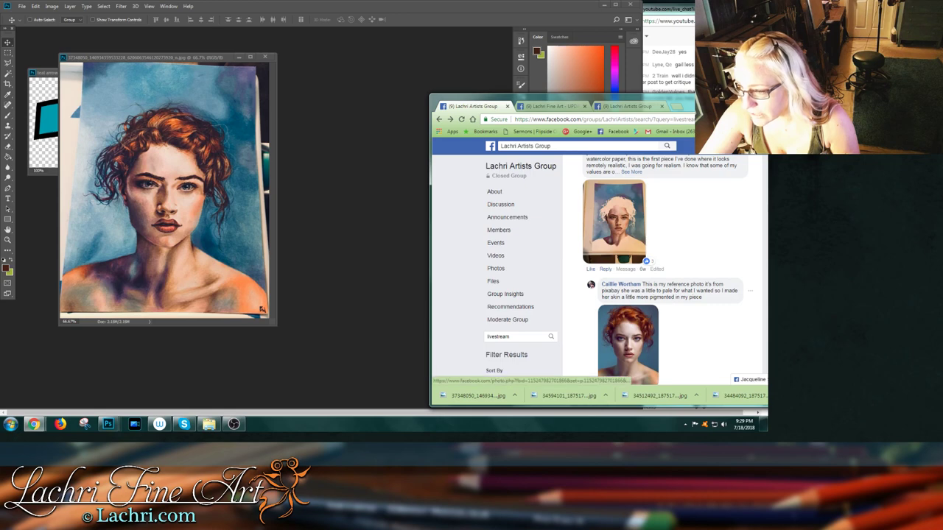
scroll(663, 269, up, 1)
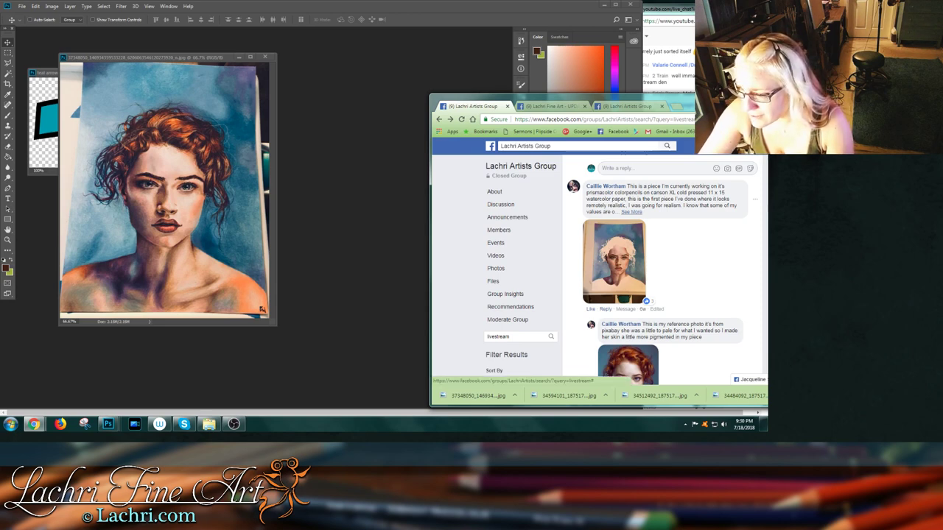
click(632, 212)
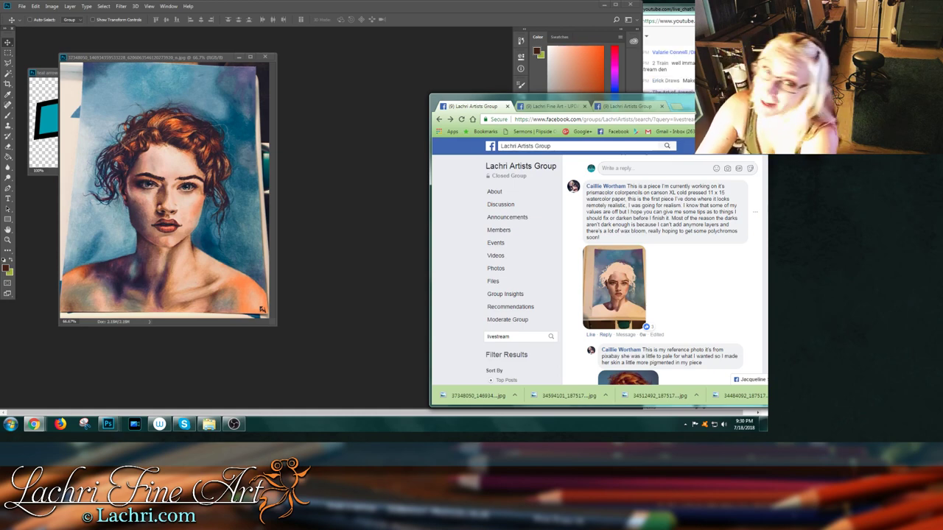
scroll(626, 280, down, 4)
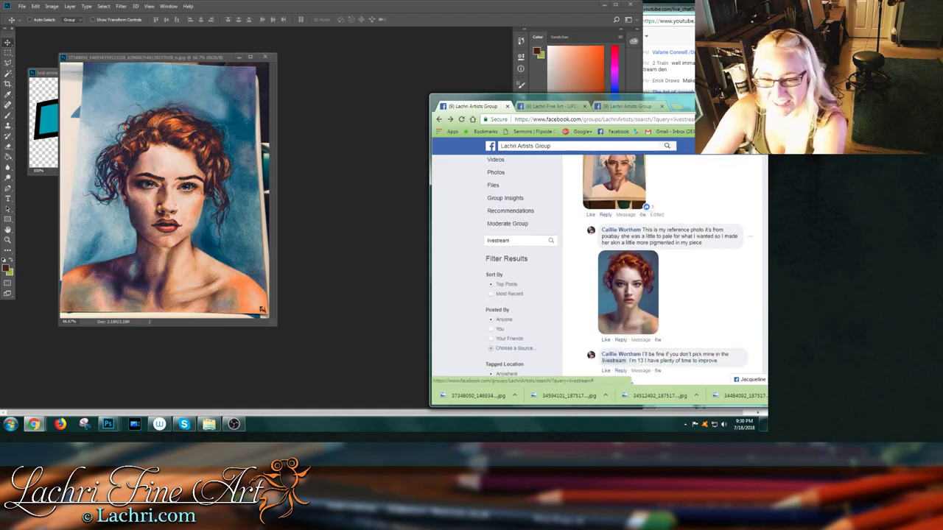
- Save the red-haired woman's reference photo at full size to the crit livestream folder and return to the comments
click(627, 292)
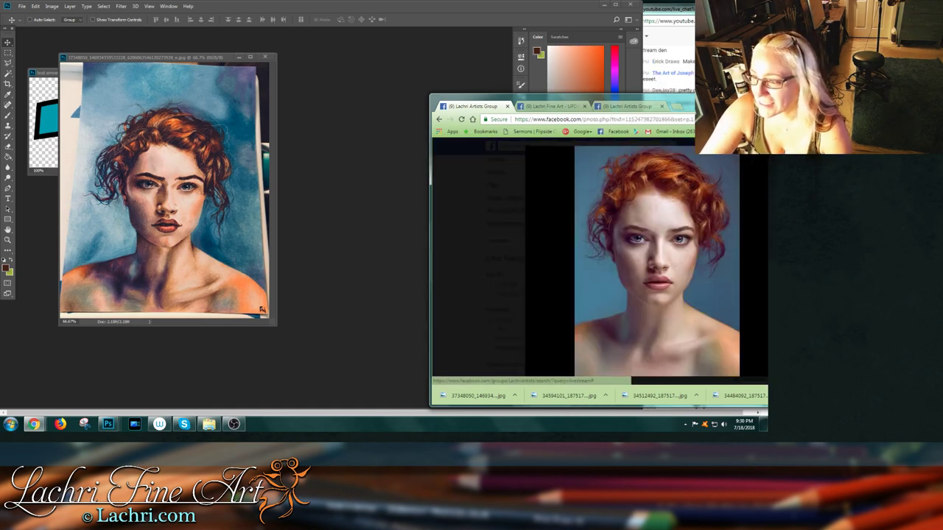
right_click(636, 214)
click(663, 230)
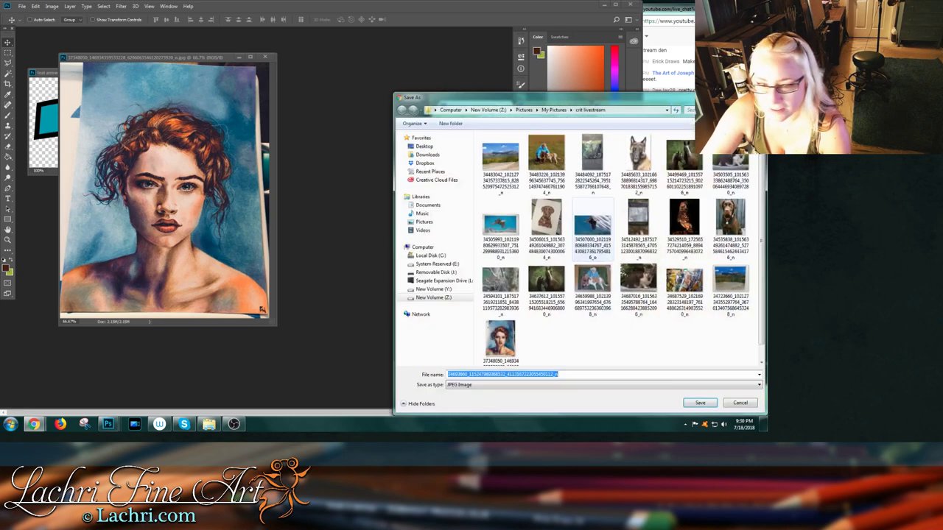
click(699, 403)
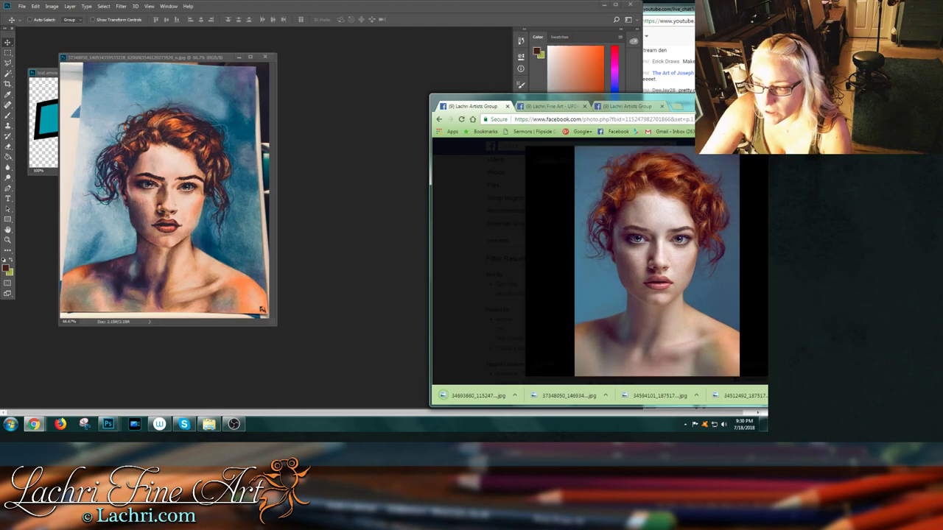
key(Escape)
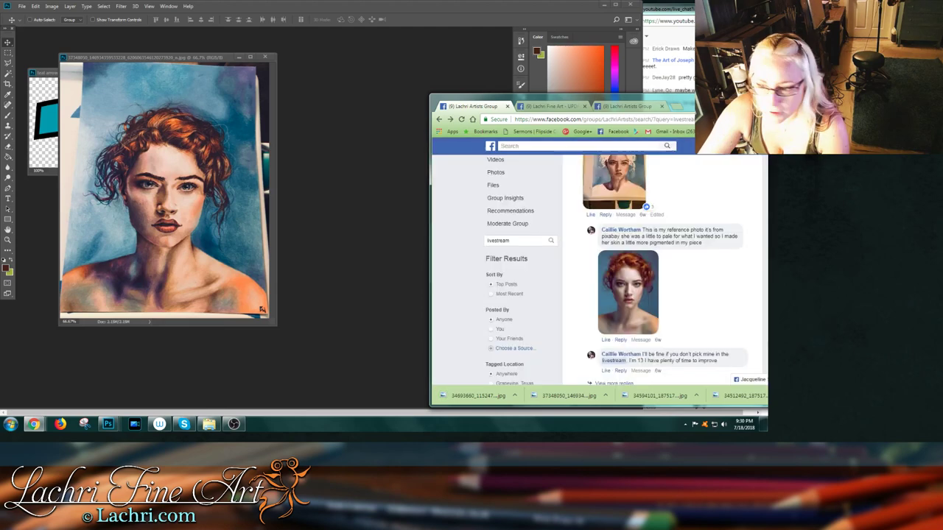
- Open the saved reference photo in Photoshop and float its window beside the portrait painting
click(209, 424)
drag(226, 271, 414, 156)
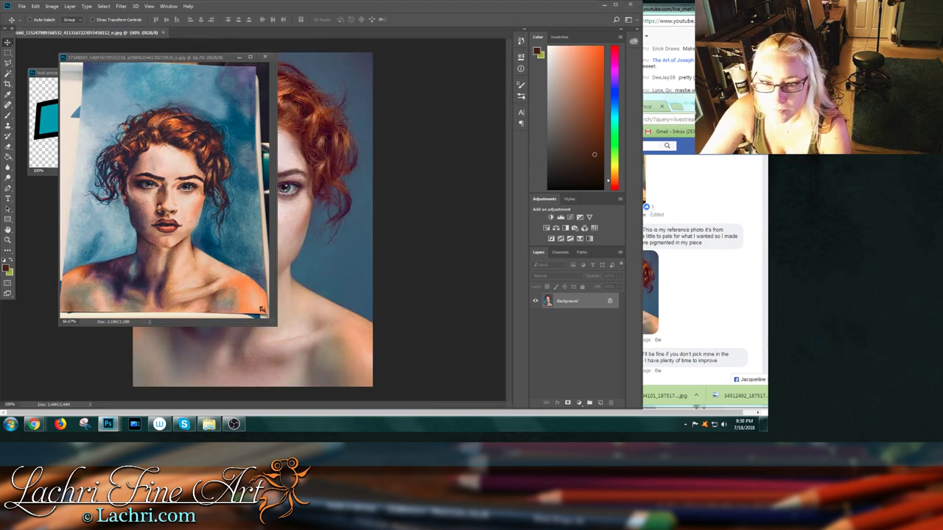
mouse_move(89, 32)
mouse_down()
mouse_move(189, 56)
mouse_move(329, 50)
mouse_up()
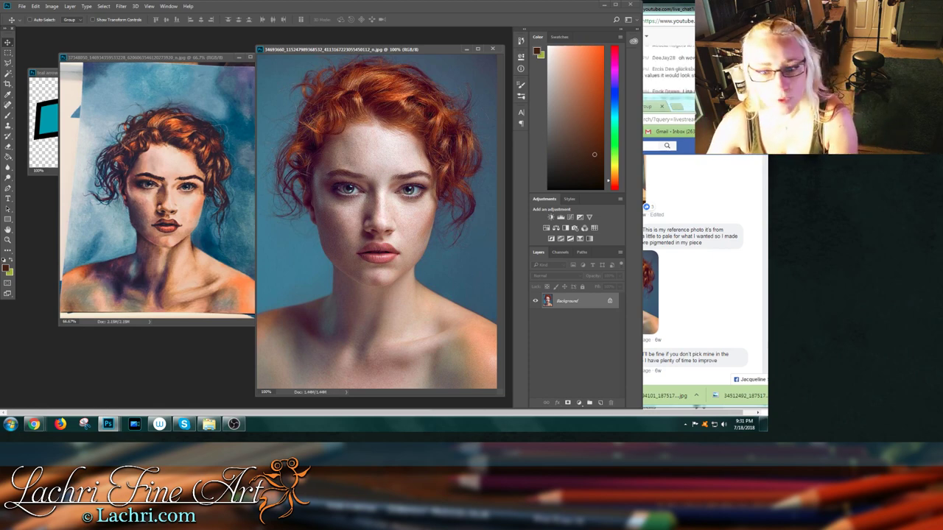
- Copy the teal arrow into the portrait painting and scale it to about 55% over the chest
click(44, 118)
mouse_move(99, 125)
mouse_down()
mouse_move(132, 175)
mouse_move(169, 269)
mouse_up()
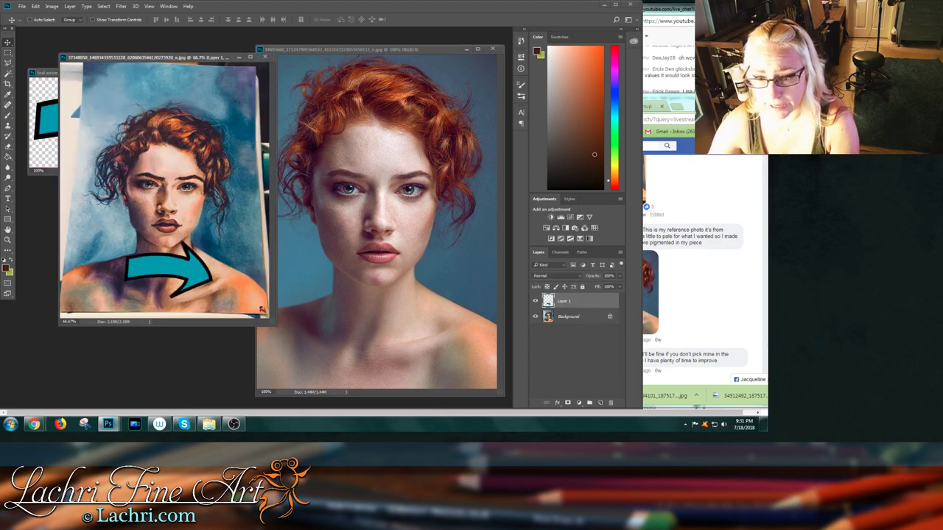
key(ctrl+t)
drag(124, 240, 166, 270)
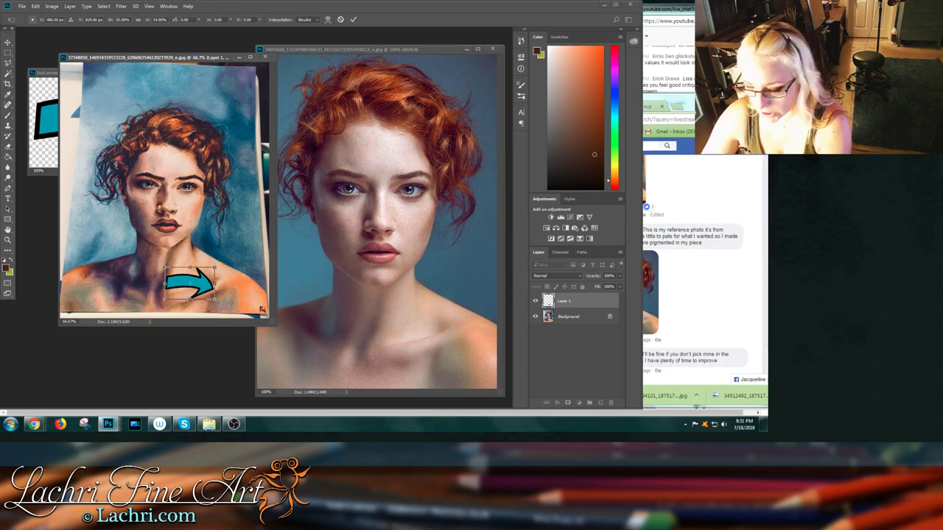
key(Return)
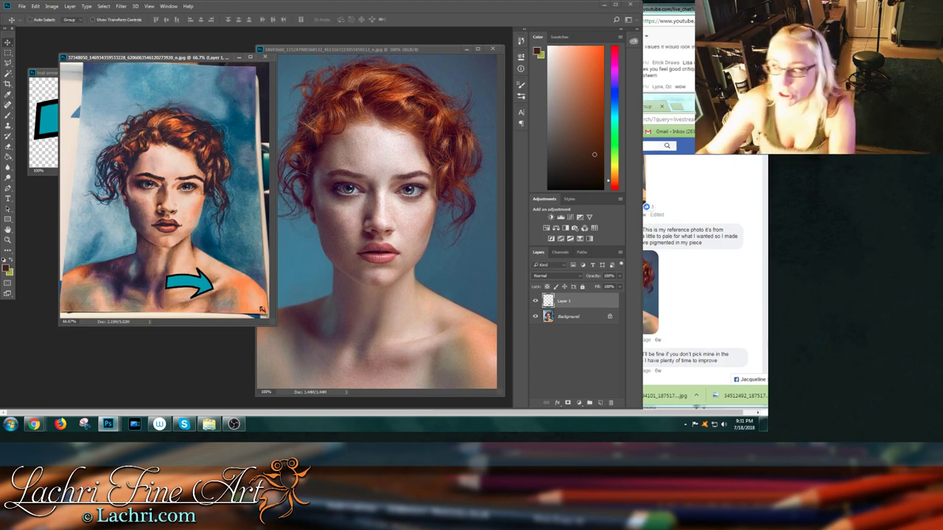
- Check the live chat, then copy the arrow into the reference photo and point the arrows in both images at the nose
key(alt+Tab)
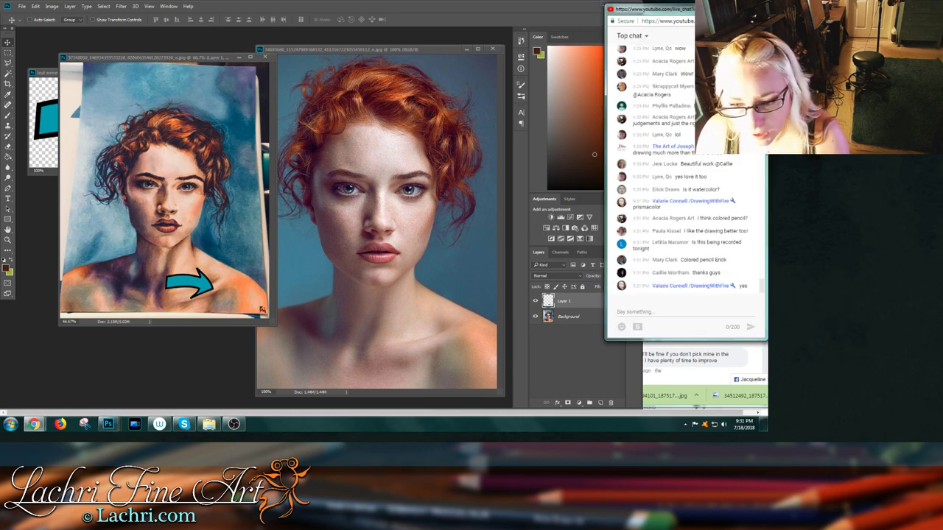
key(alt+Tab)
mouse_move(203, 267)
mouse_down()
mouse_move(134, 148)
mouse_move(167, 168)
mouse_move(150, 180)
mouse_move(151, 166)
mouse_move(133, 187)
mouse_move(141, 213)
mouse_move(377, 176)
mouse_move(345, 172)
mouse_move(359, 168)
mouse_move(355, 186)
mouse_up()
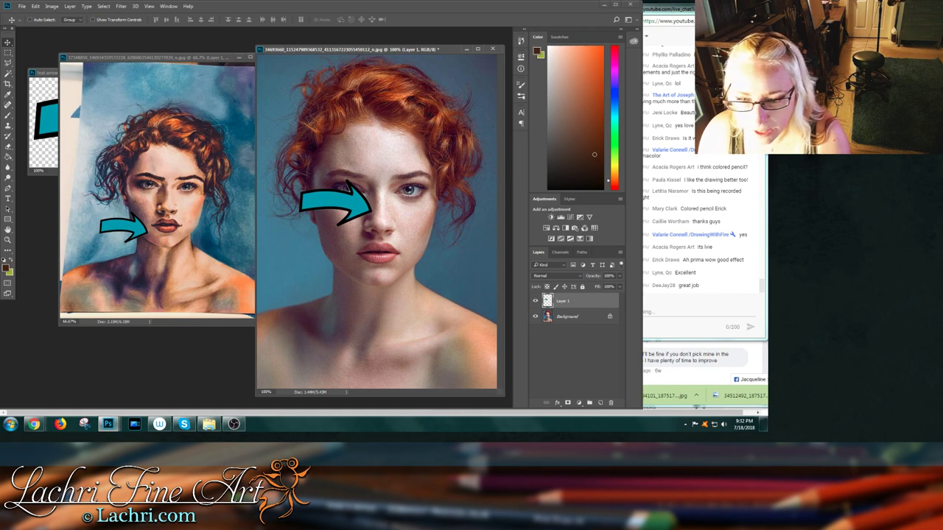
key(ctrl+Tab)
mouse_move(123, 229)
mouse_down()
mouse_move(158, 193)
mouse_move(142, 202)
mouse_up()
- Zoom the portrait painting to 100%, enlarge its window to show the whole face and shoulders, and reposition it beside the reference
double_click(70, 321)
text(100)
key(Return)
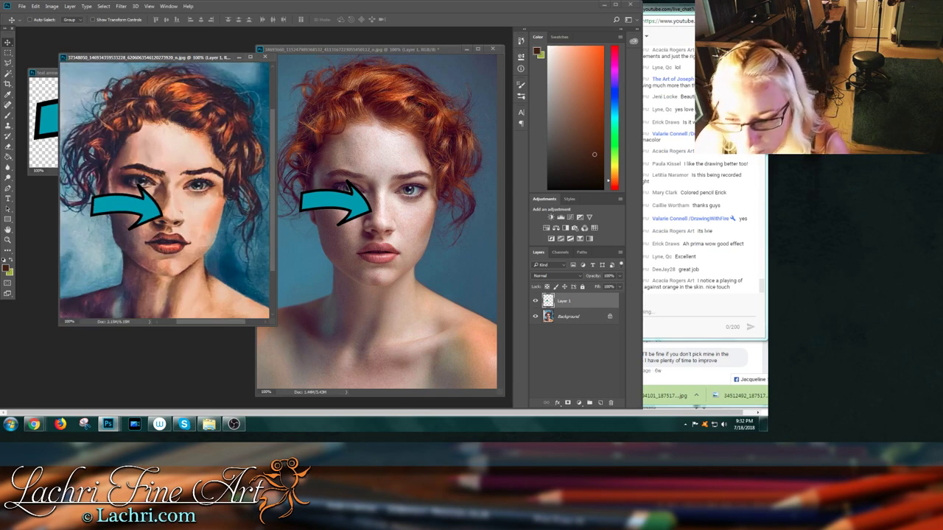
mouse_move(275, 324)
mouse_down()
mouse_move(336, 385)
mouse_move(335, 402)
mouse_up()
drag(184, 56, 154, 45)
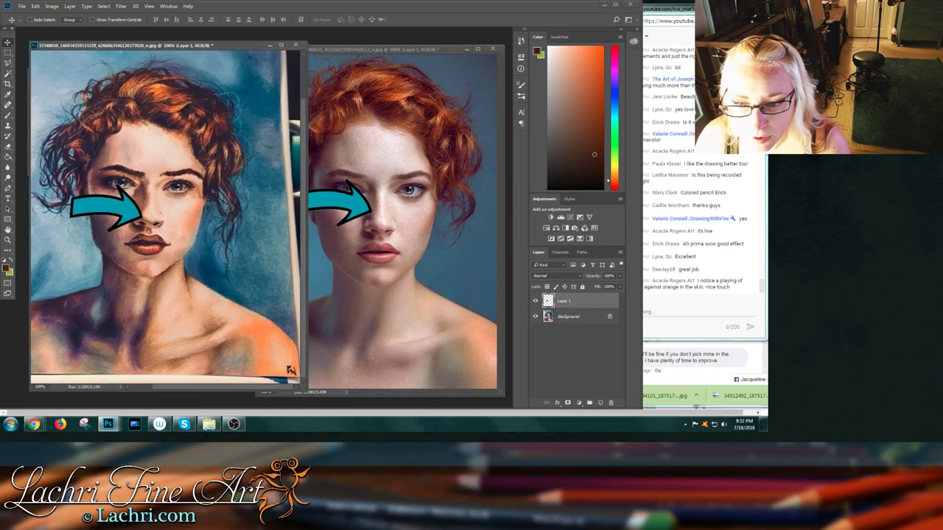
- Point the painting's arrow at the base of the neck and hide the arrow in the reference photo
mouse_move(127, 193)
mouse_down()
mouse_move(157, 156)
mouse_move(157, 135)
mouse_move(158, 215)
mouse_move(136, 294)
mouse_up()
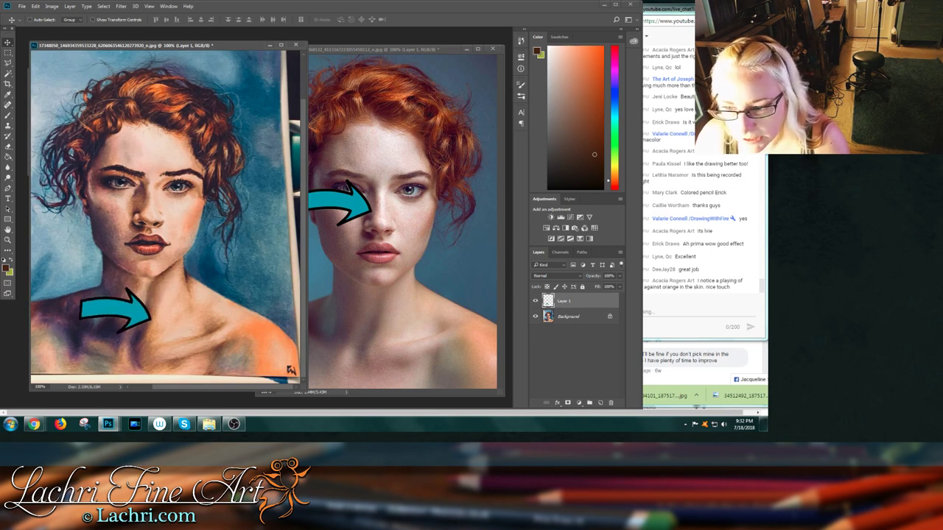
key(ctrl+Tab)
key(ctrl+z)
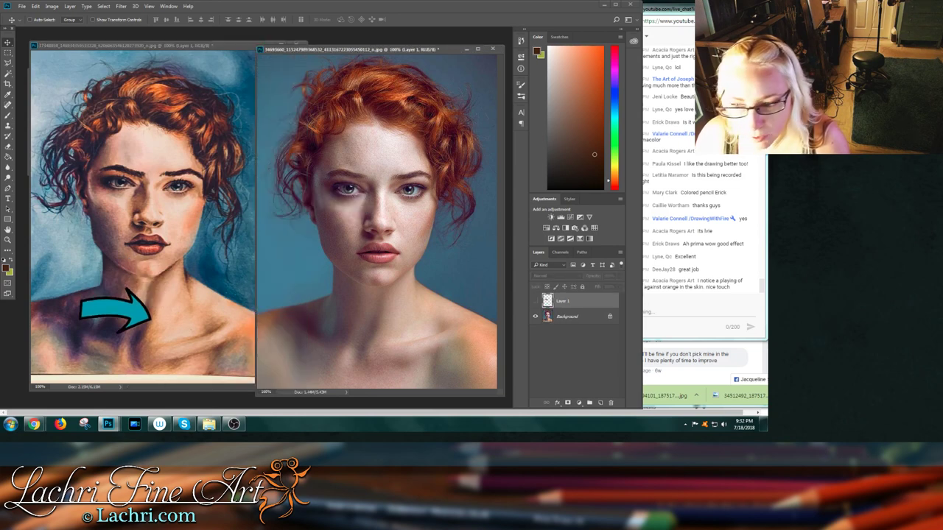
- Move the painting's arrow to point at the outer edge of the jaw on the shadowed side of the face
key(ctrl+Tab)
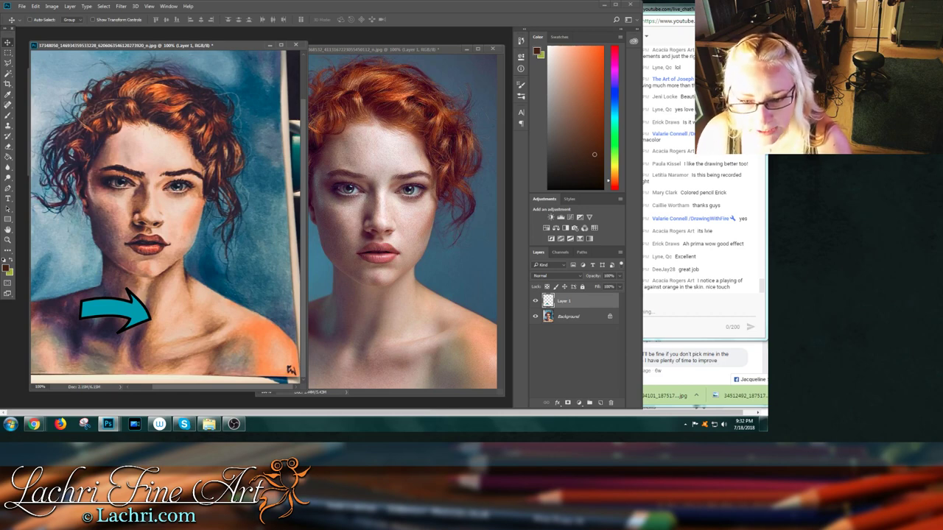
mouse_move(135, 296)
mouse_down()
mouse_move(87, 197)
mouse_move(77, 221)
mouse_up()
drag(80, 211, 82, 223)
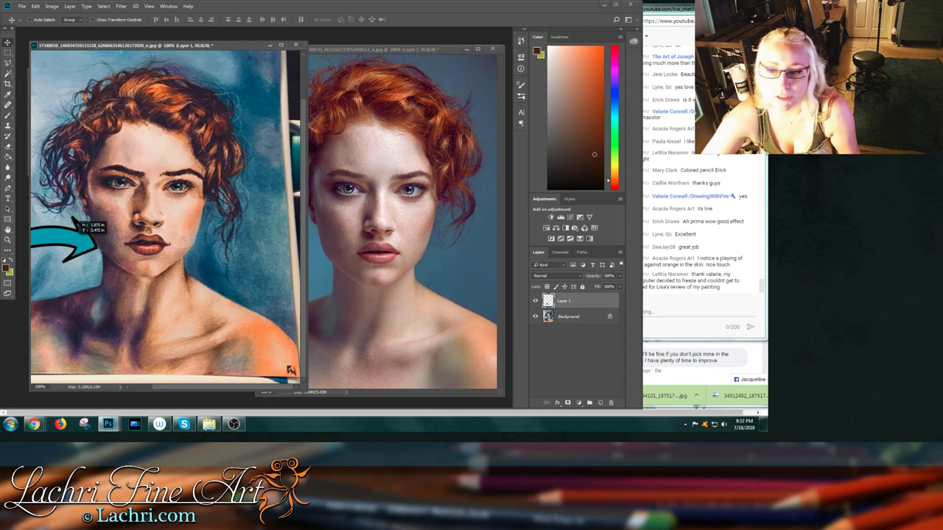
- Point the painting's arrow at the temple beside the shadowed eye and move the reference window over to uncover the whole face
drag(79, 223, 74, 168)
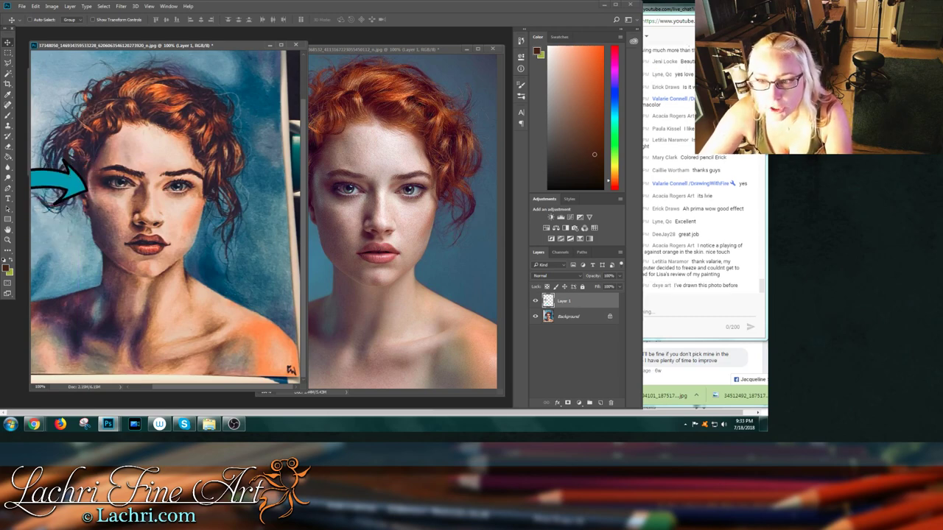
drag(383, 49, 406, 45)
click(220, 46)
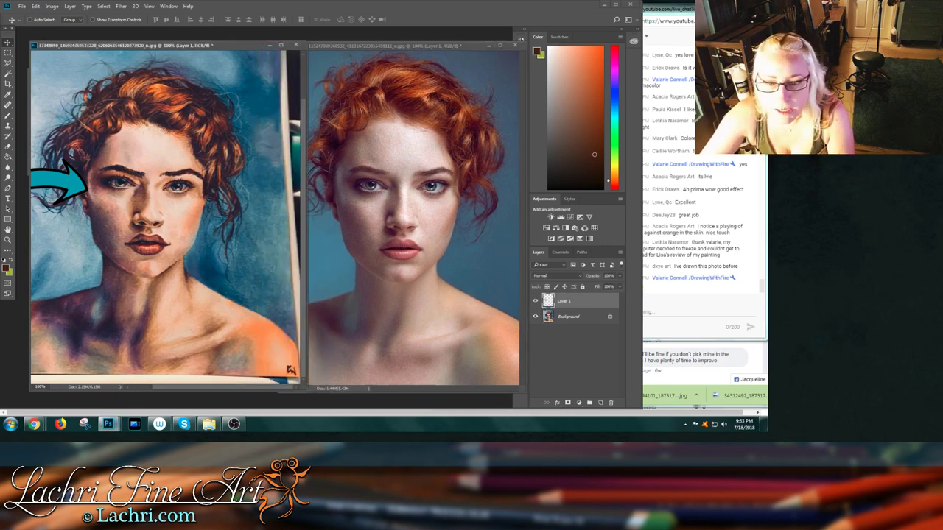
- Move the painting's arrow down along the outer cheek and across to the corner of the mouth on the shadowed side
drag(64, 184, 65, 215)
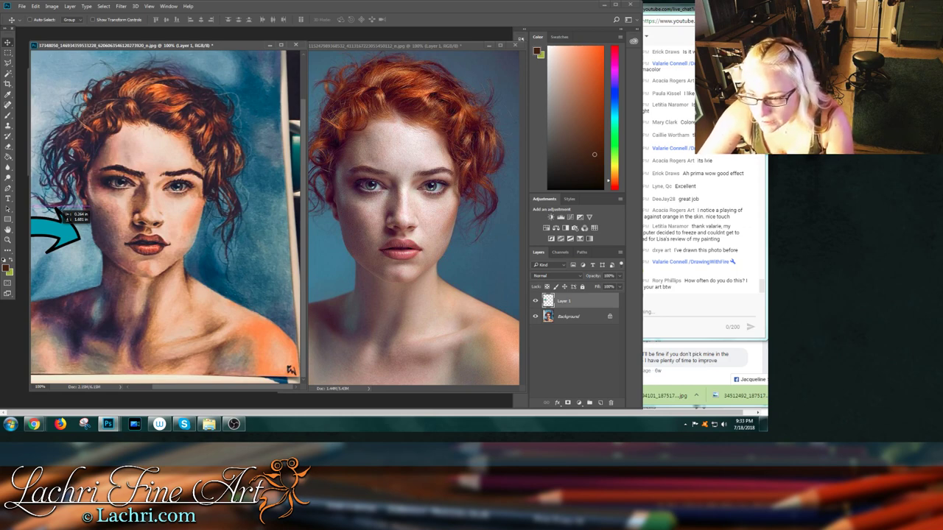
drag(65, 215, 91, 223)
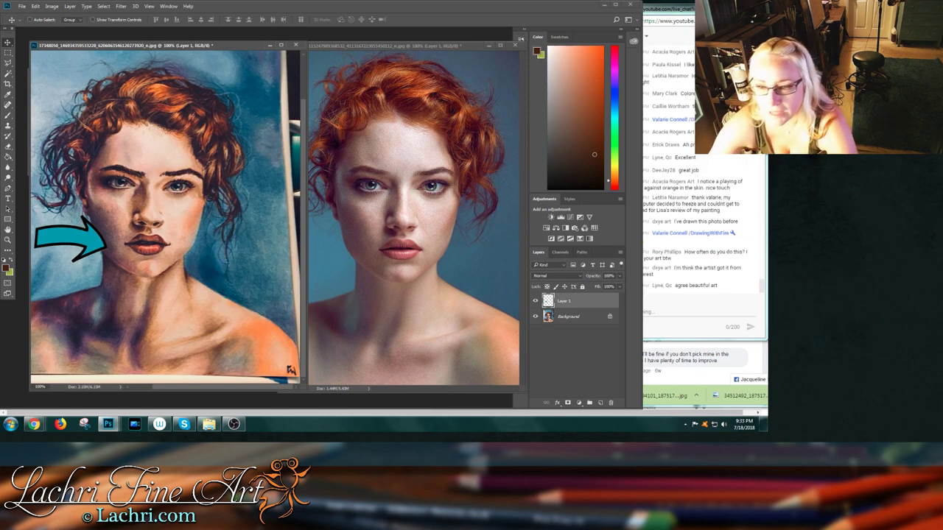
drag(81, 234, 92, 225)
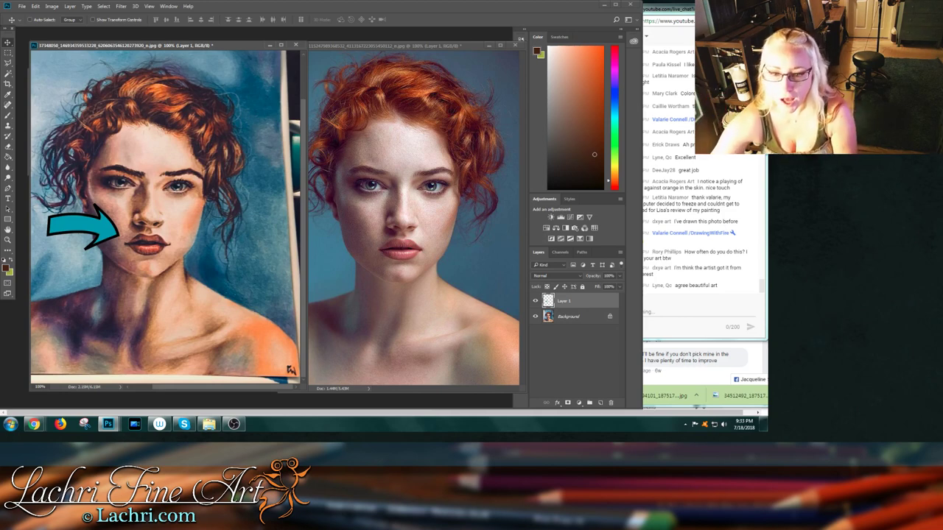
mouse_move(92, 206)
mouse_down()
mouse_move(126, 212)
mouse_move(71, 200)
mouse_move(151, 207)
mouse_move(106, 212)
mouse_up()
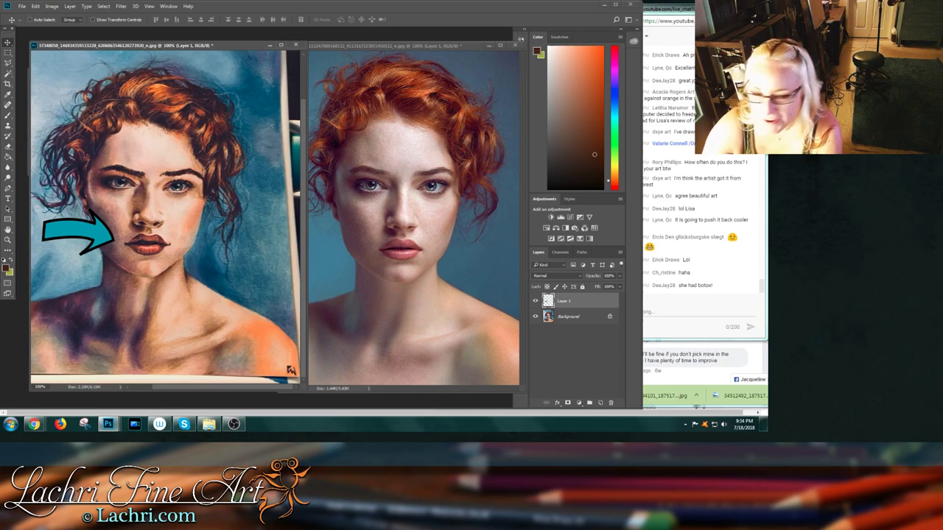
- Point the painting's arrow at the shoulder line, the mouth corner, and finally the shadowed side of the neck below the jaw
drag(95, 214, 78, 252)
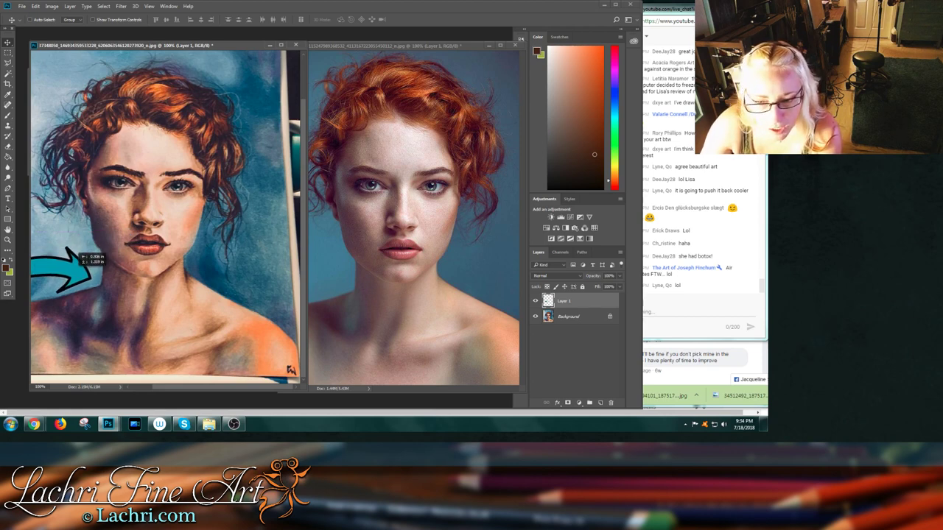
drag(79, 256, 112, 218)
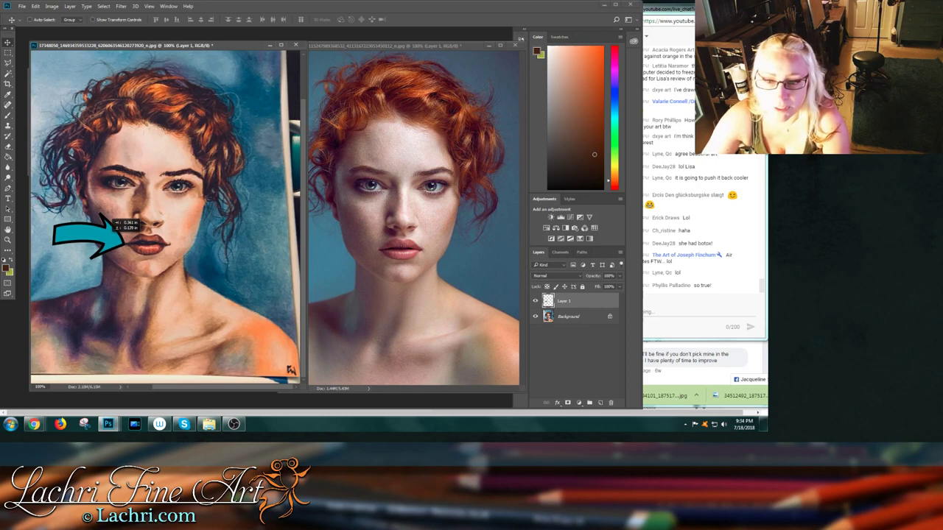
drag(113, 219, 89, 270)
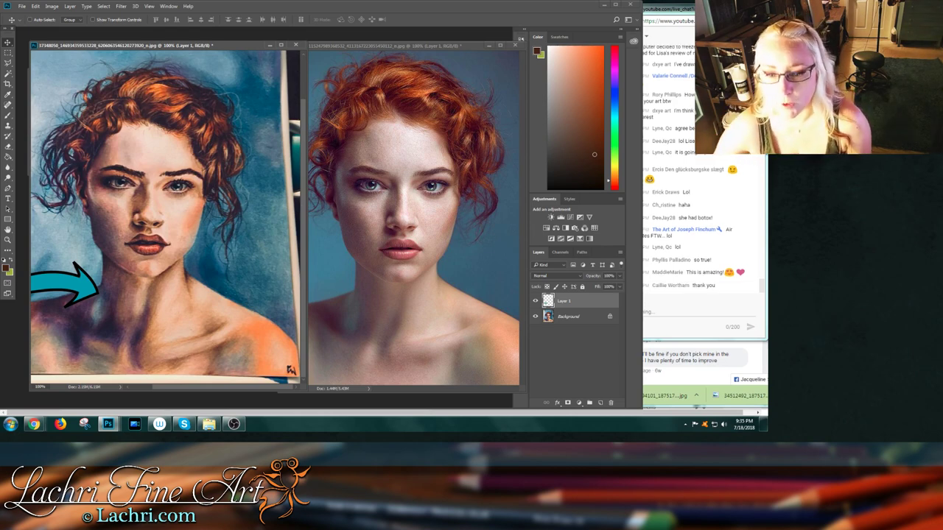
drag(61, 257, 90, 246)
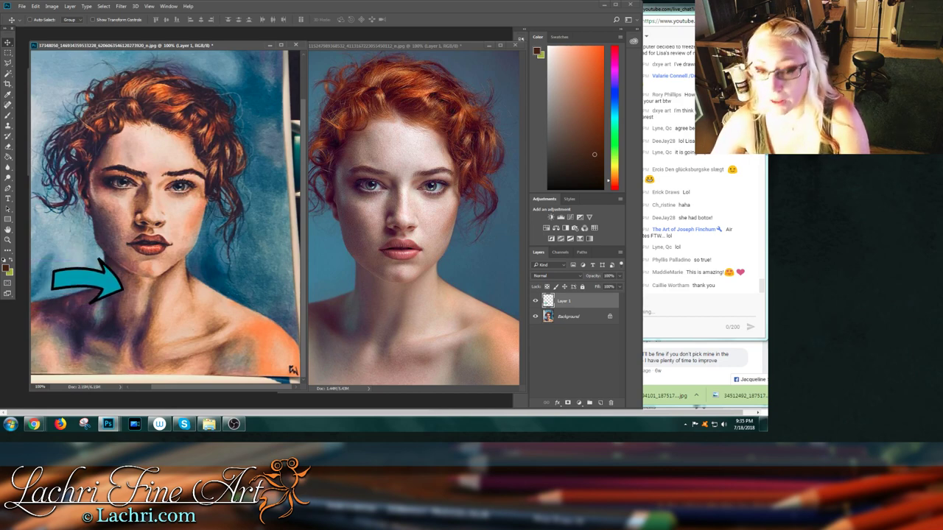
- Hide the painting's arrow and enlarge the painting's window to show the whole artwork
click(535, 301)
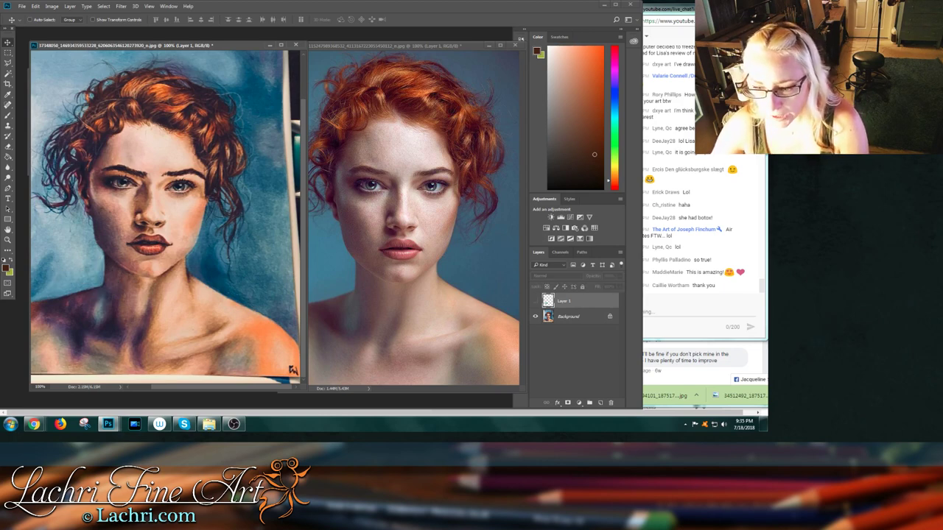
drag(304, 389, 409, 403)
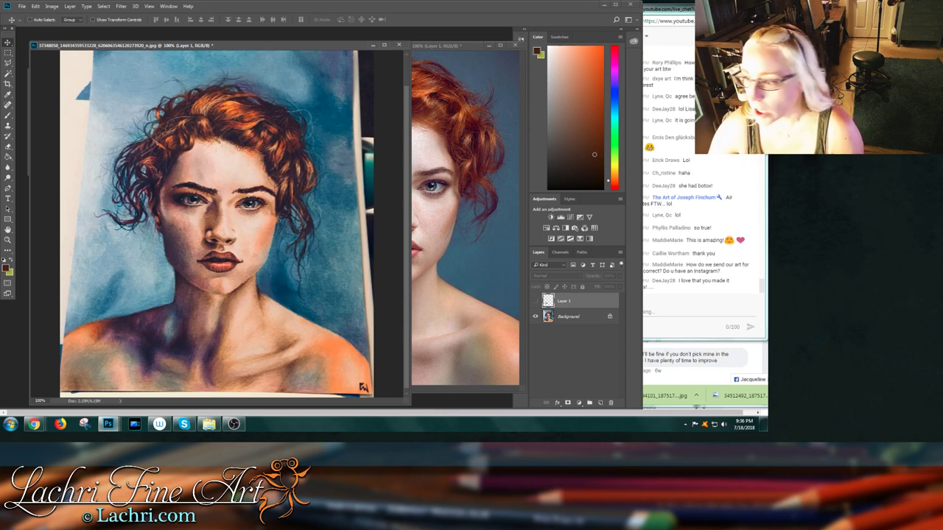
key(ctrl+comma)
drag(170, 272, 142, 268)
click(535, 301)
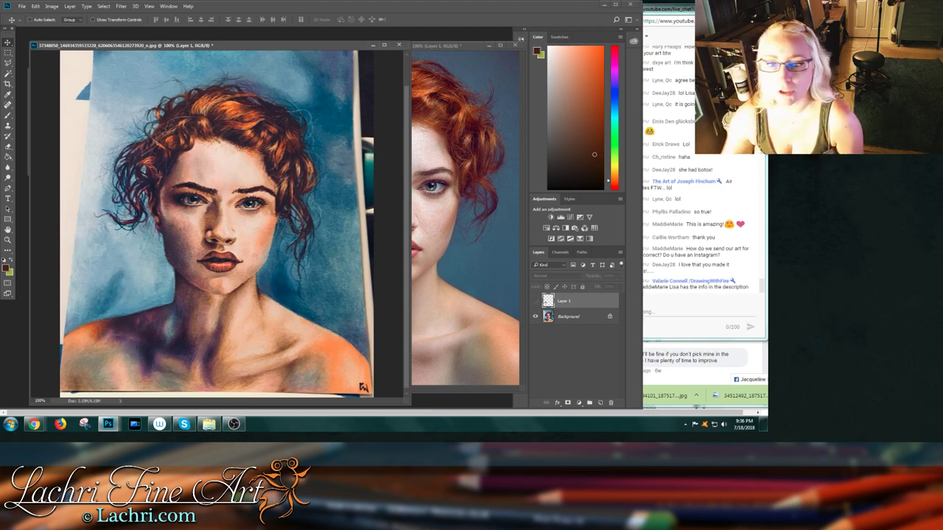
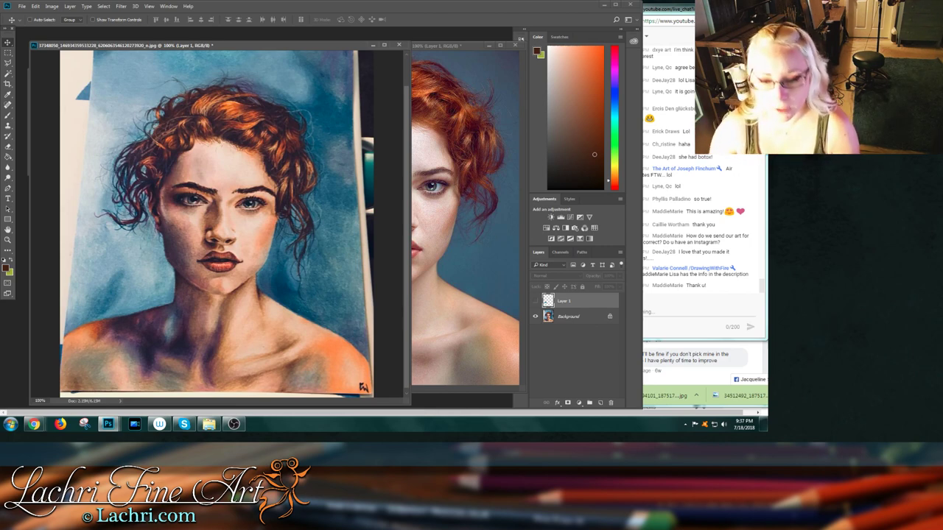
- Switch to Windows Explorer, look through the crit livestream folder, and open the removable disk in a new window
click(209, 424)
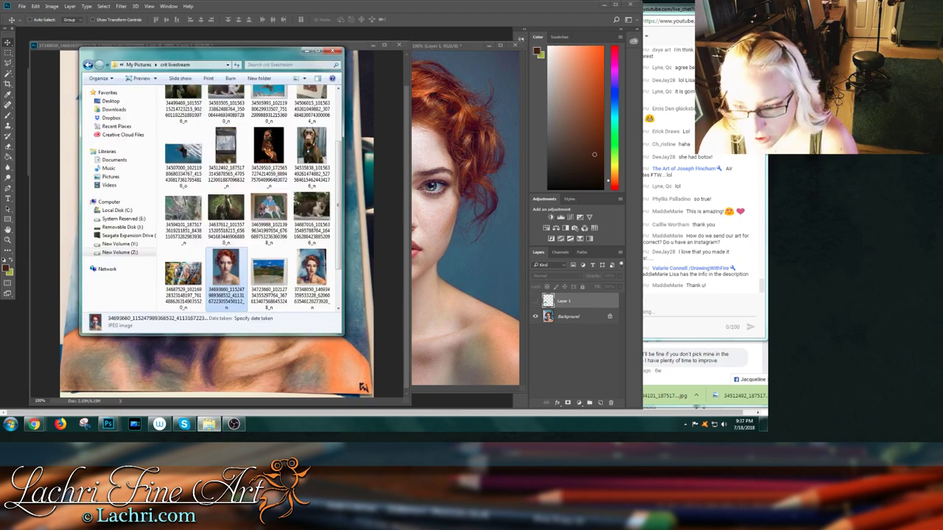
scroll(247, 199, up, 2)
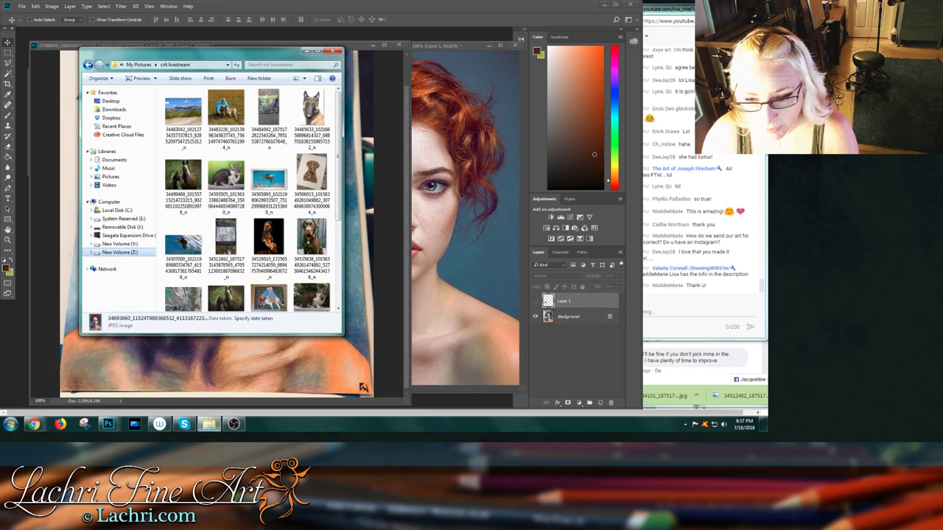
click(10, 424)
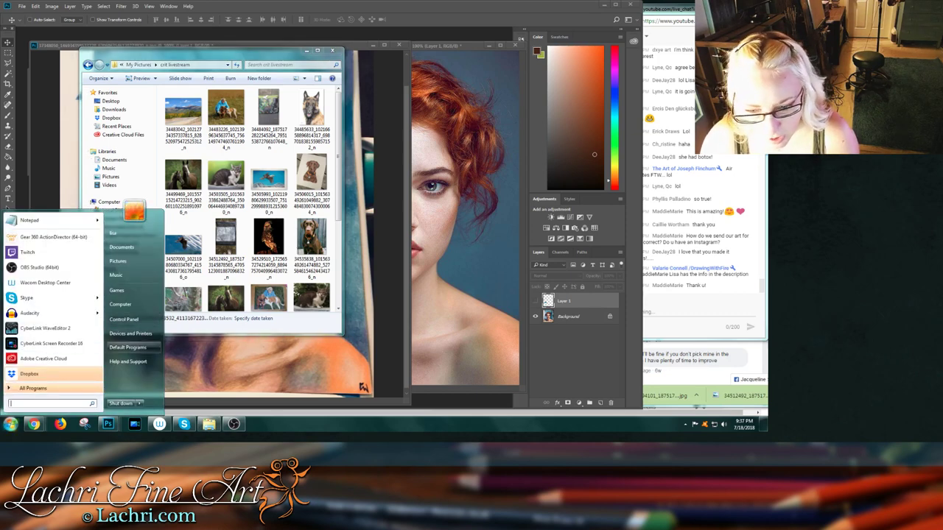
click(120, 305)
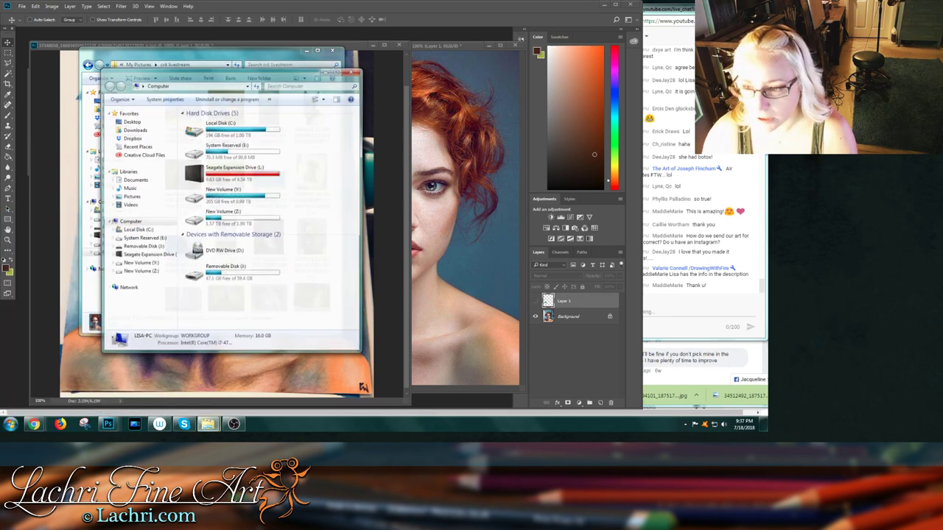
double_click(221, 273)
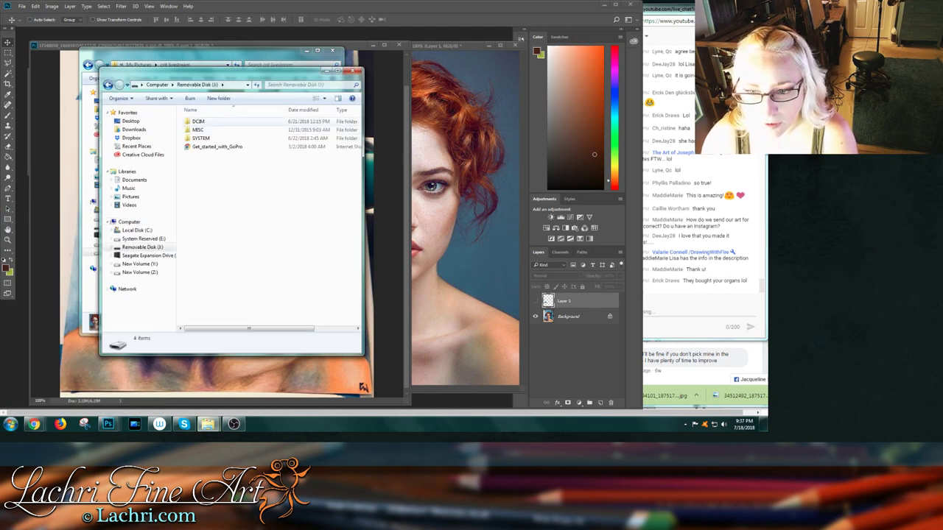
- Open the My Pictures folder inside Pictures on New Volume (Z:) and select the videos folder
click(147, 273)
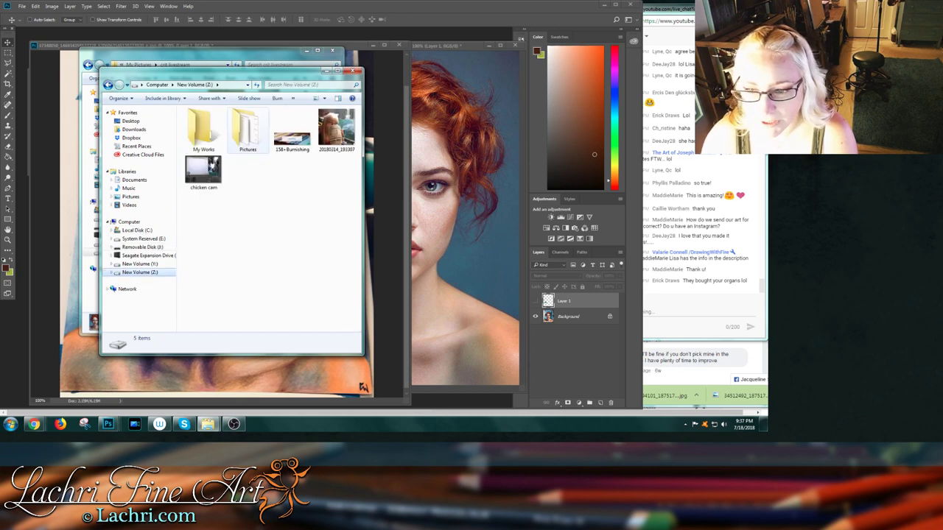
double_click(247, 131)
double_click(210, 121)
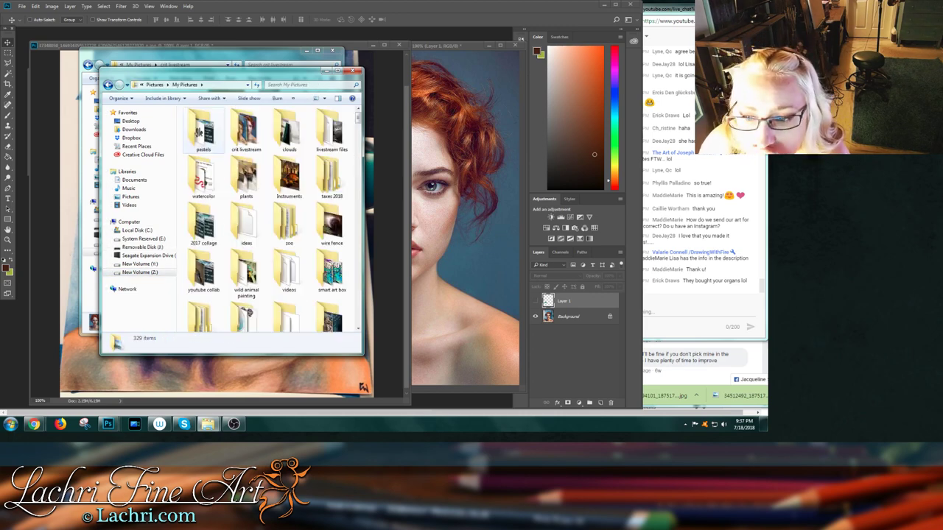
click(289, 271)
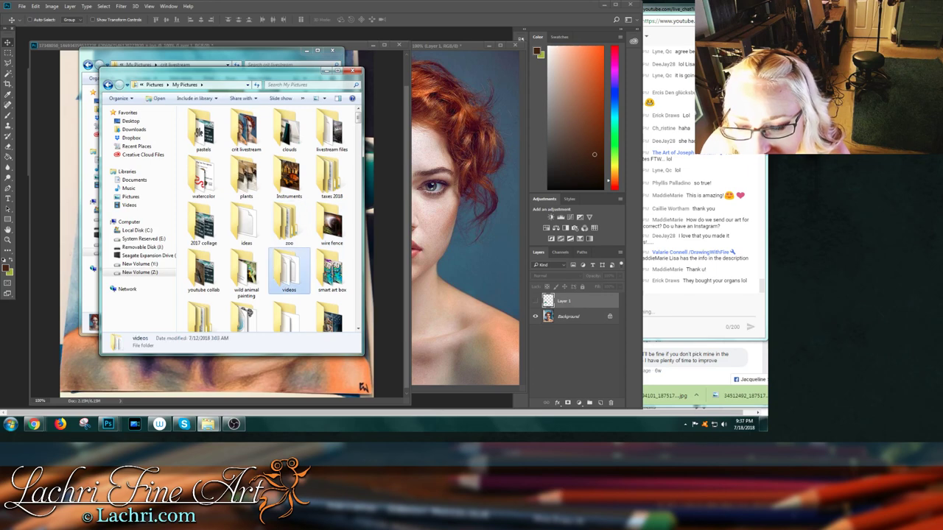
- Open the finished image from the portraits > black guy folder in Photoshop and float it over the other documents
scroll(289, 271, down, 2)
double_click(289, 264)
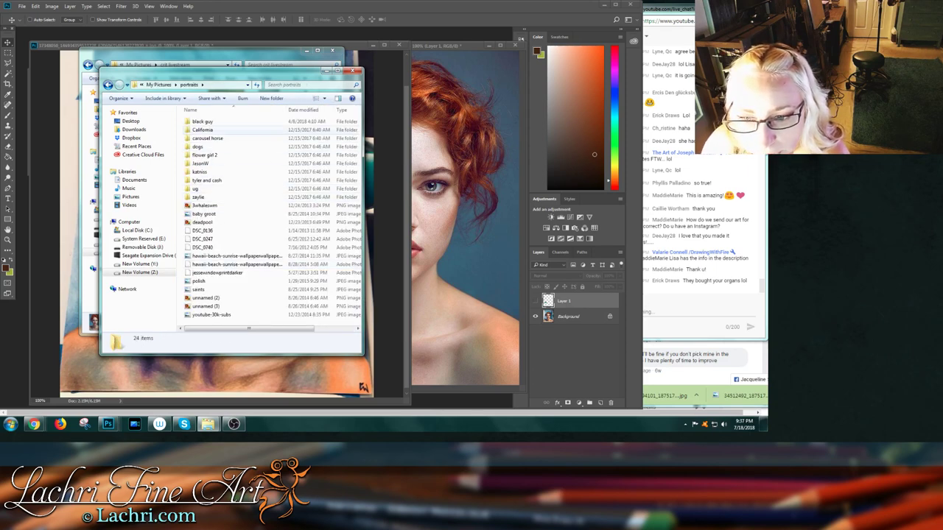
click(202, 121)
double_click(204, 121)
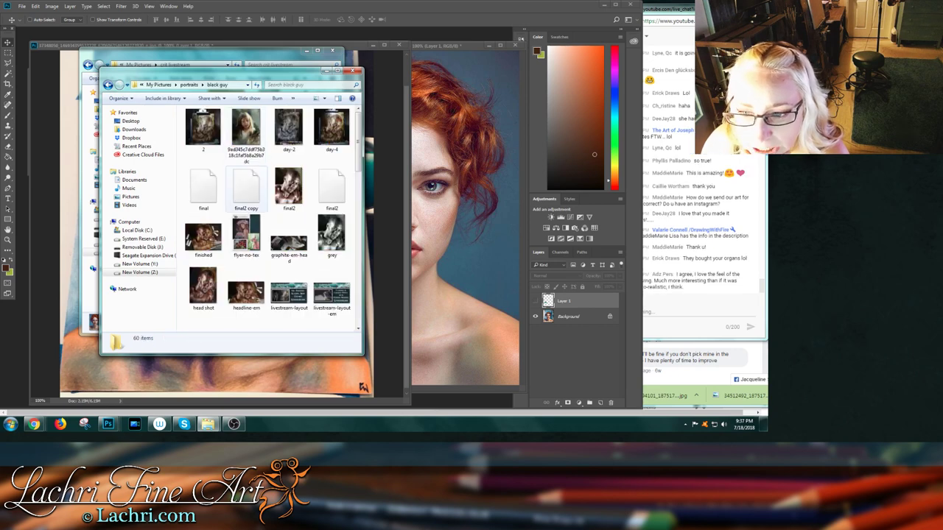
scroll(203, 188, down, 1)
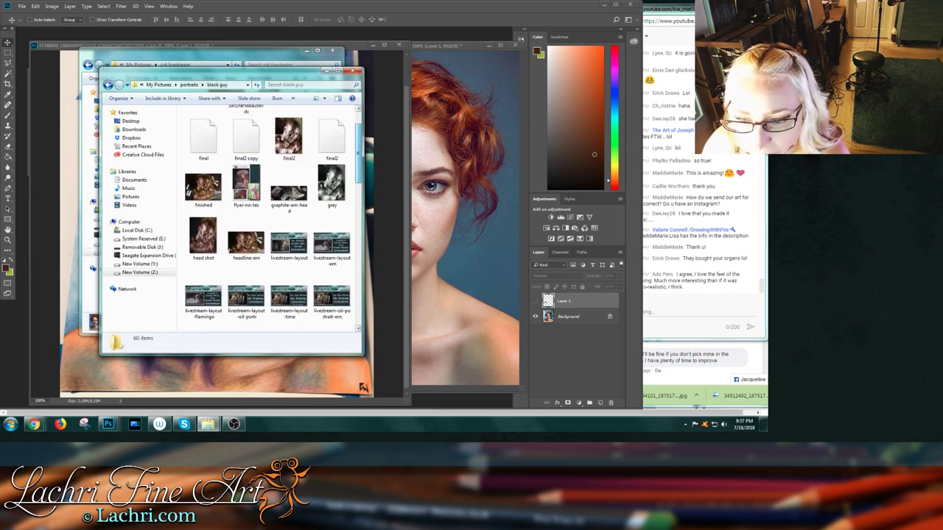
drag(203, 187, 392, 21)
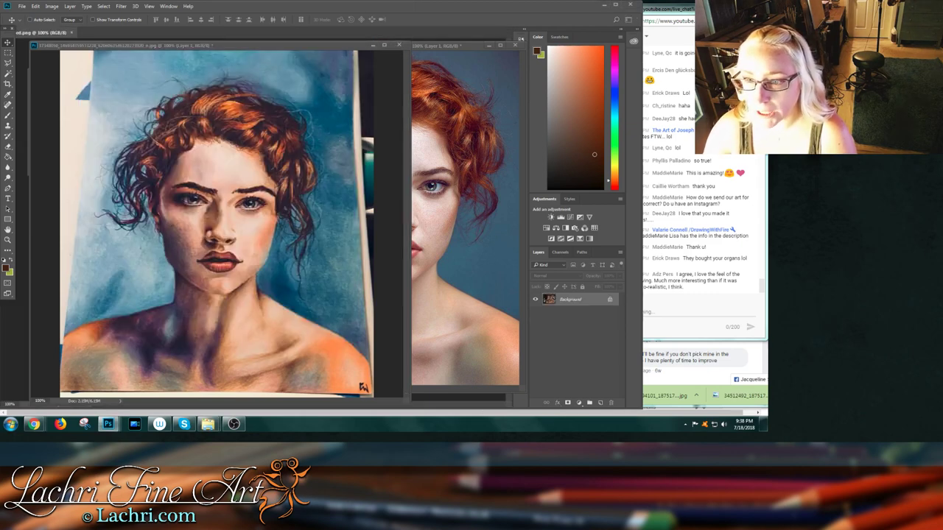
drag(44, 32, 183, 75)
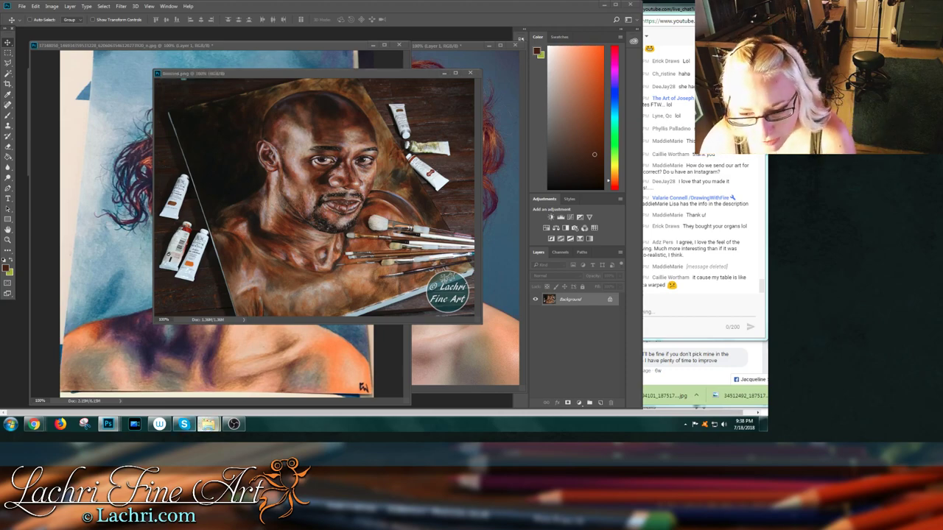
- Open the head shot image from the same folder as a floating document and arrange it beside finished.png for comparison
mouse_move(208, 424)
click(252, 379)
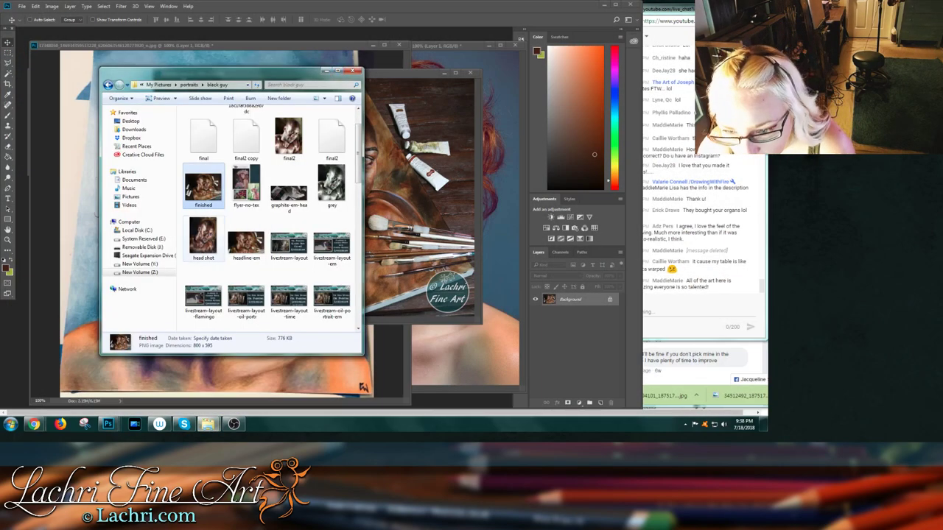
click(203, 236)
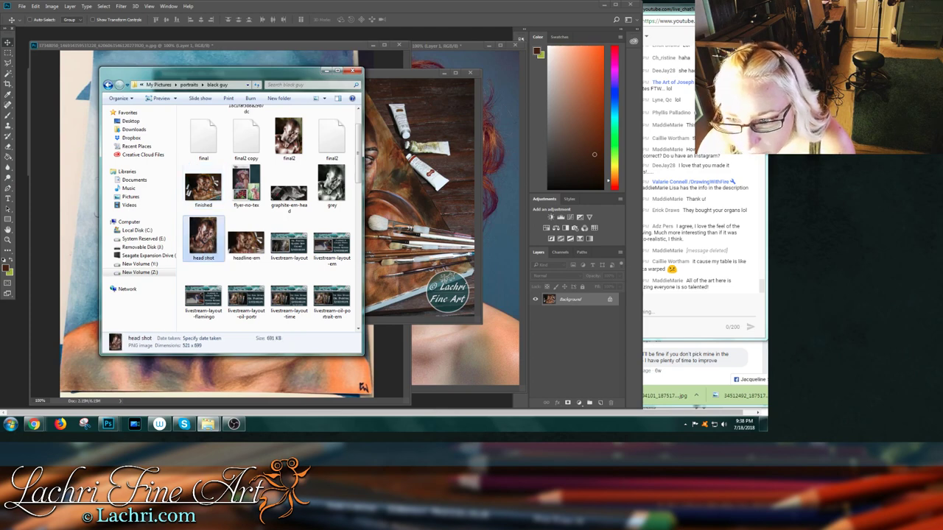
drag(203, 235, 415, 31)
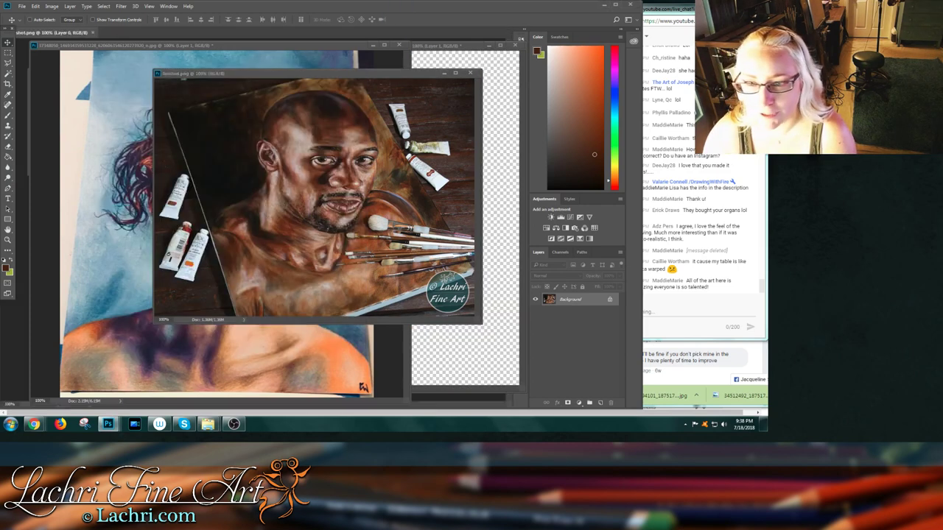
drag(56, 33, 74, 70)
drag(309, 73, 405, 73)
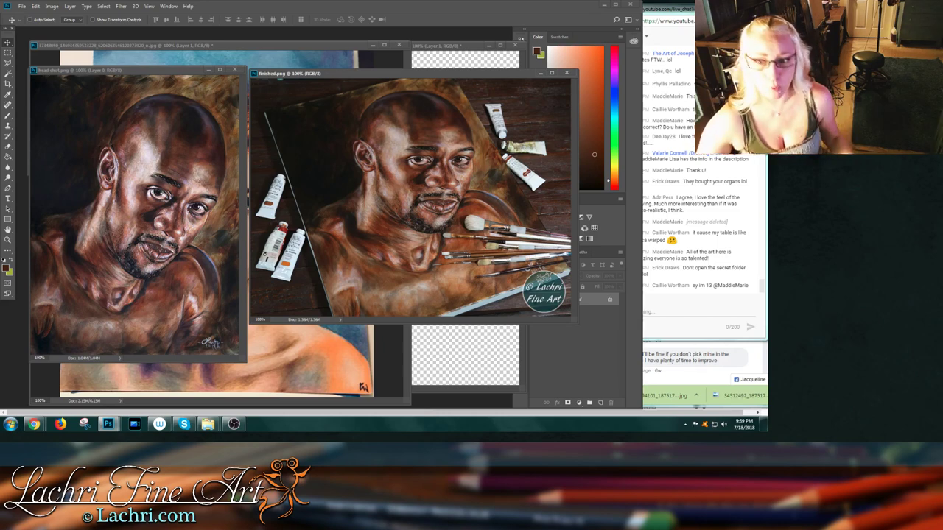
- Bring the red-haired woman's drawing to the front and crop it narrower on both sides to remove the paper's edges
key(ctrl+Tab)
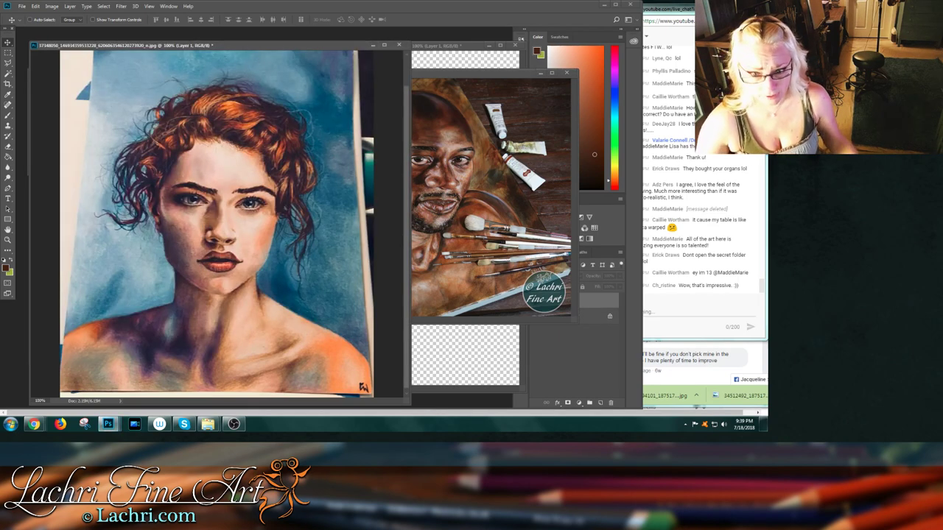
key(c)
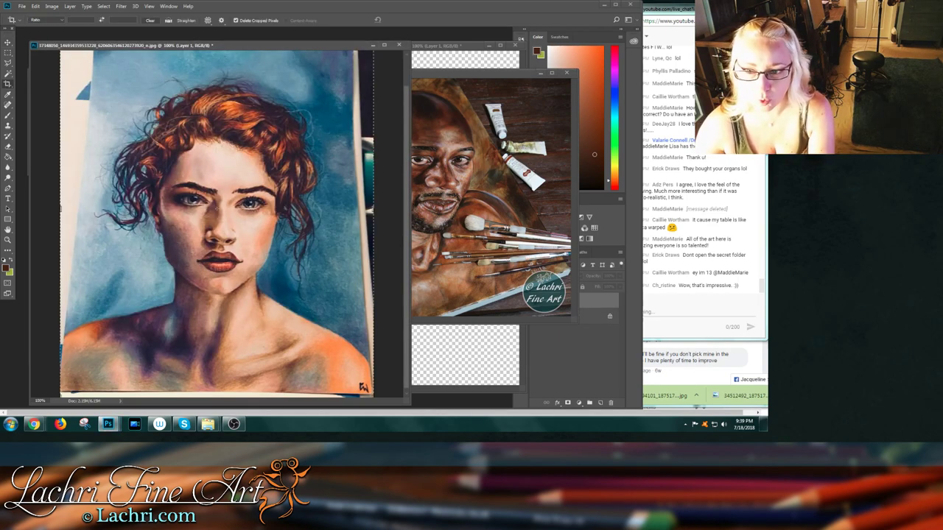
drag(371, 210, 357, 209)
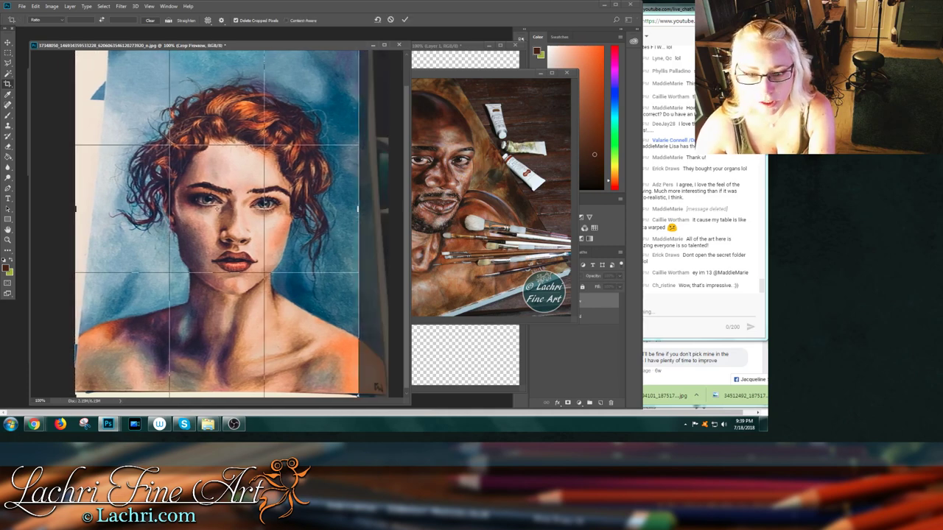
drag(75, 209, 92, 209)
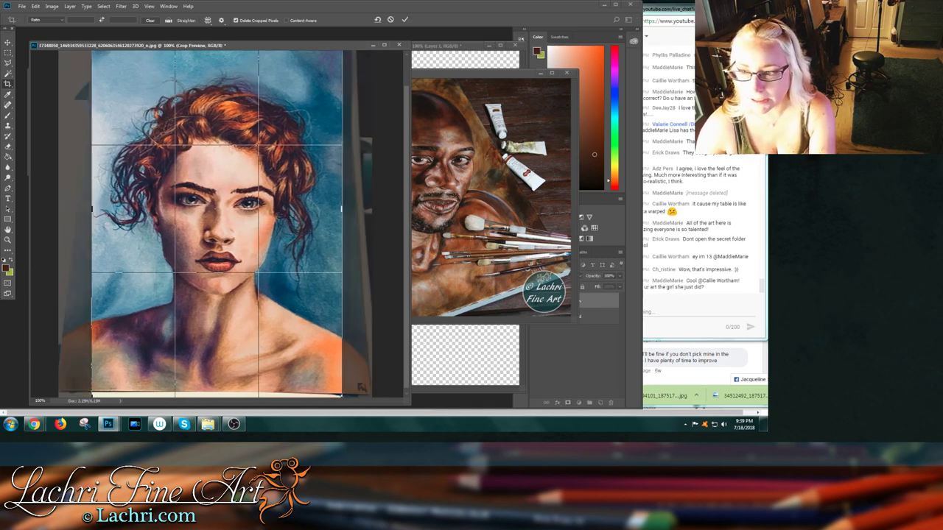
scroll(216, 224, up, 2)
drag(216, 52, 216, 68)
key(Return)
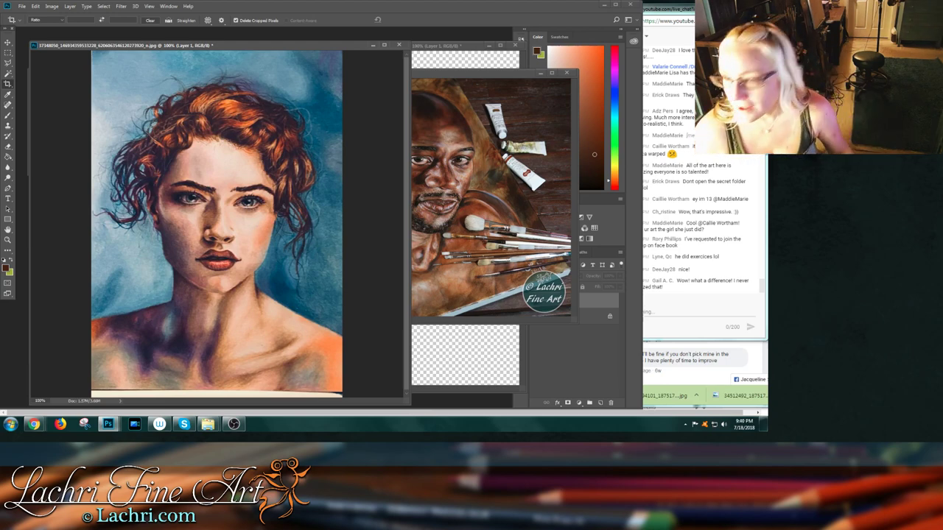
- Close the cropped drawing, both portrait paintings and the red-haired reference photo, discarding their changes and keeping the arrow document open
click(398, 45)
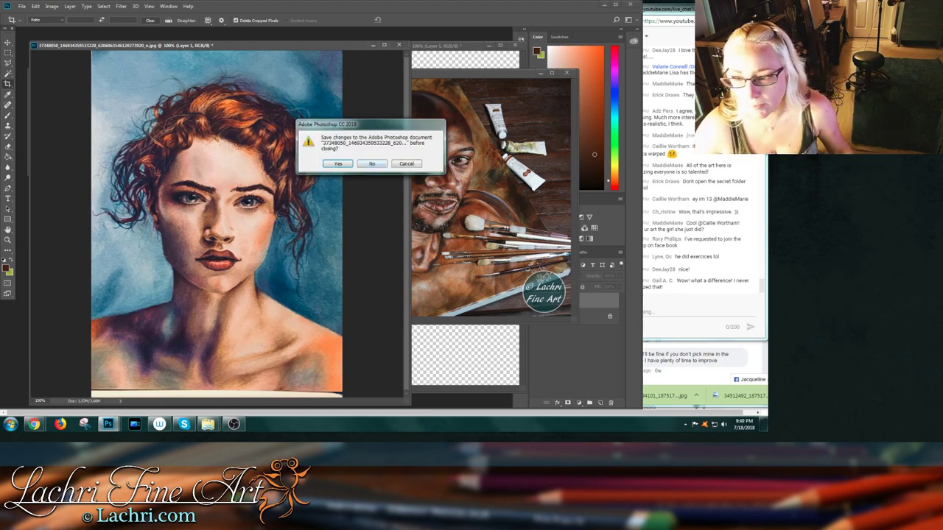
click(372, 164)
key(v)
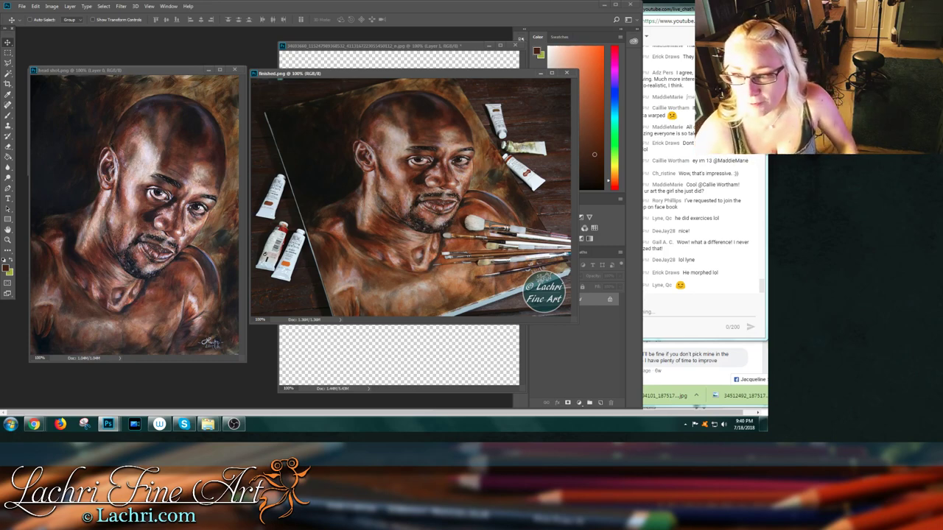
click(234, 70)
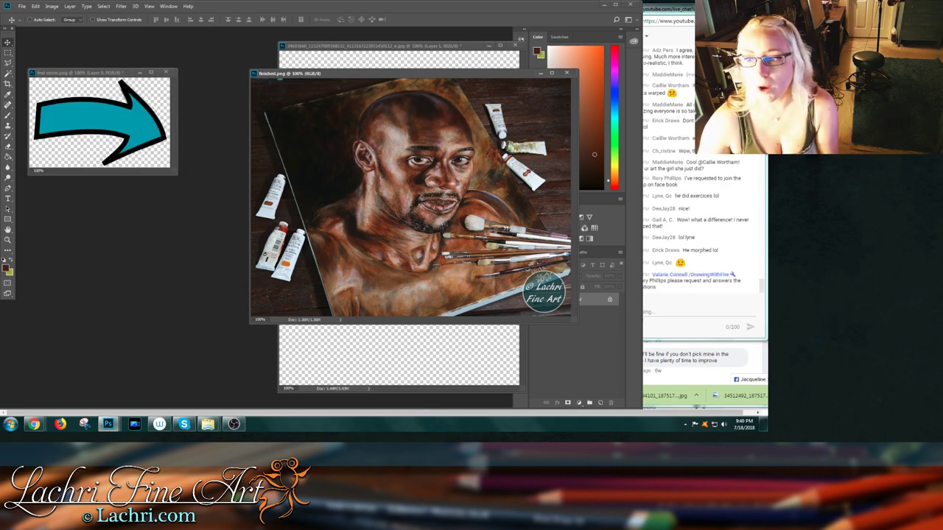
drag(280, 74, 257, 75)
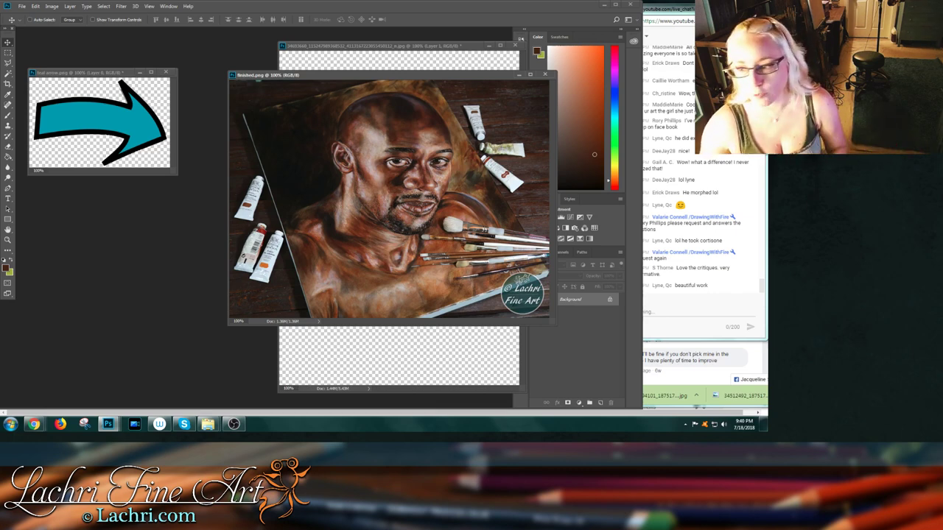
click(545, 75)
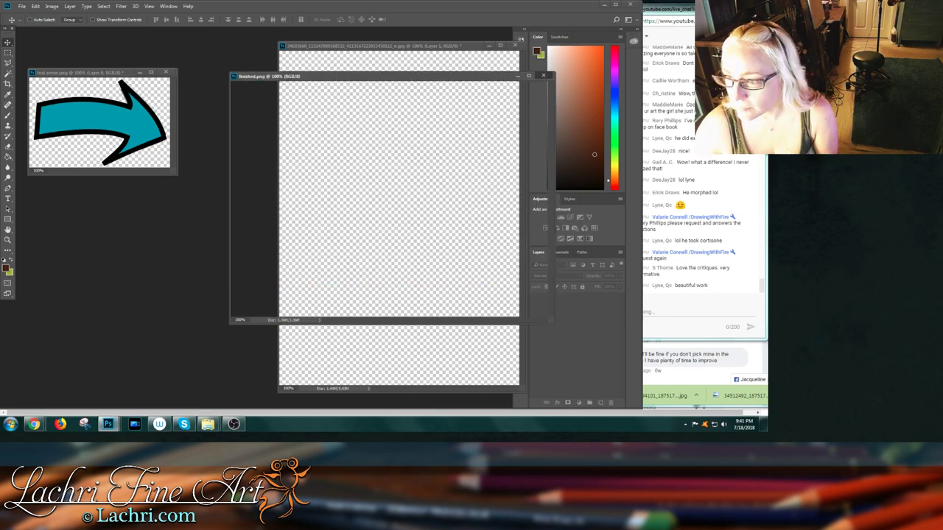
click(515, 45)
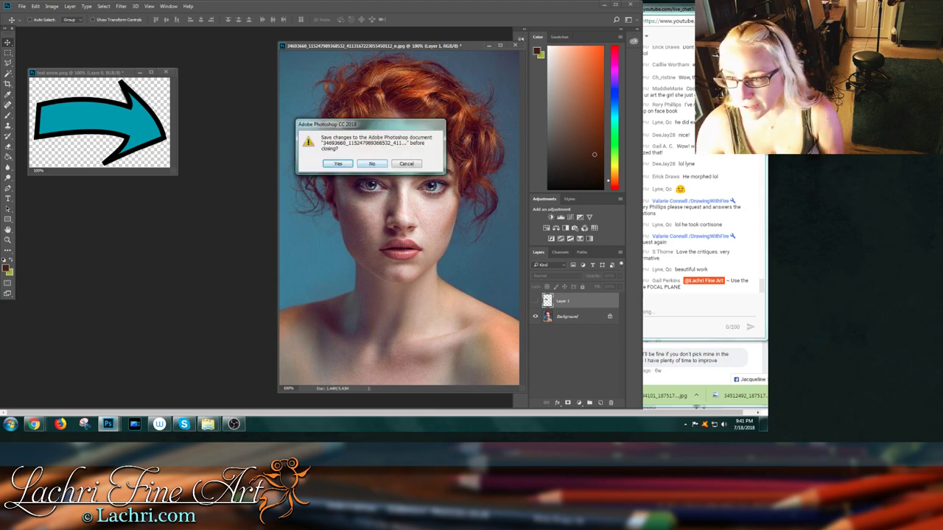
click(372, 163)
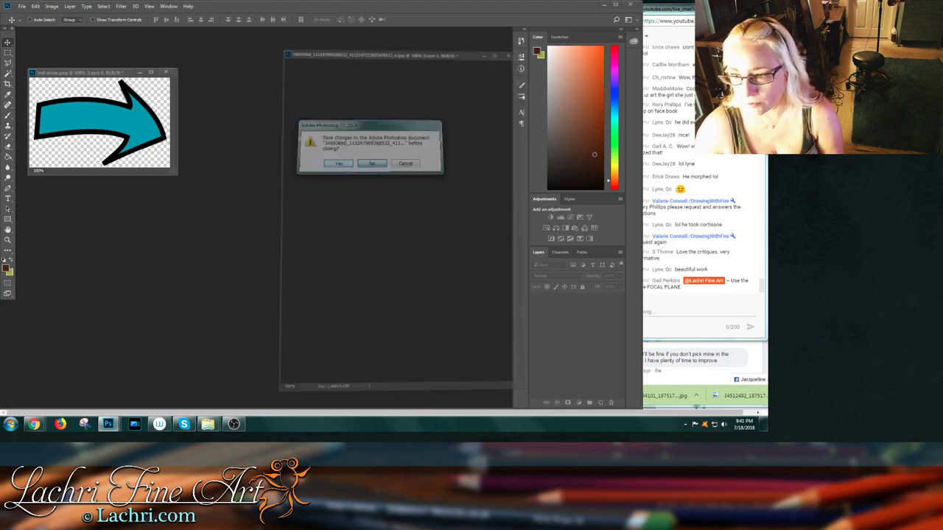
- Switch to the Chrome window showing the Lachri Artists Group on Facebook
key(alt+Tab)
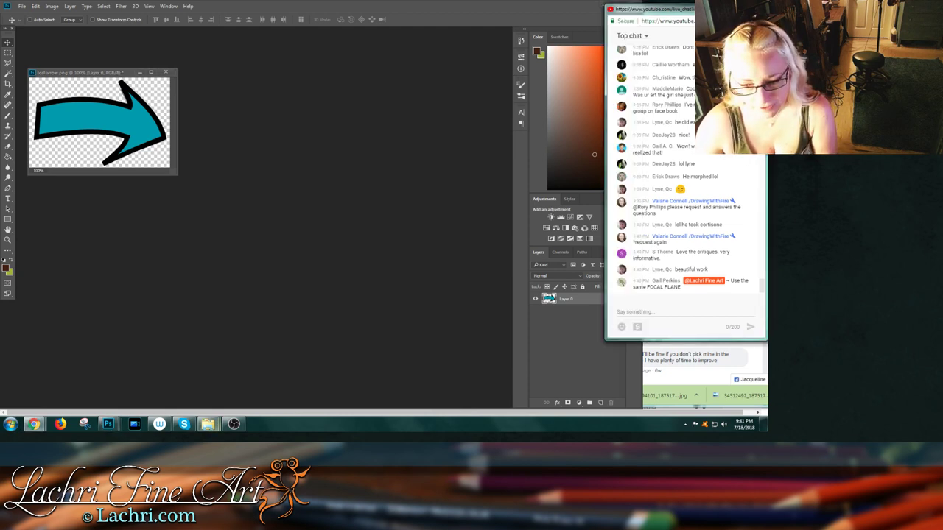
click(34, 425)
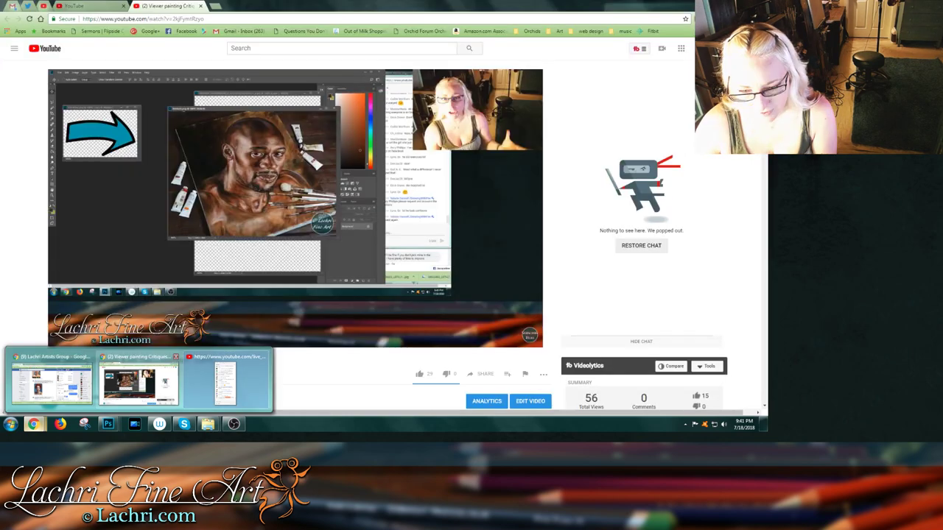
mouse_move(51, 379)
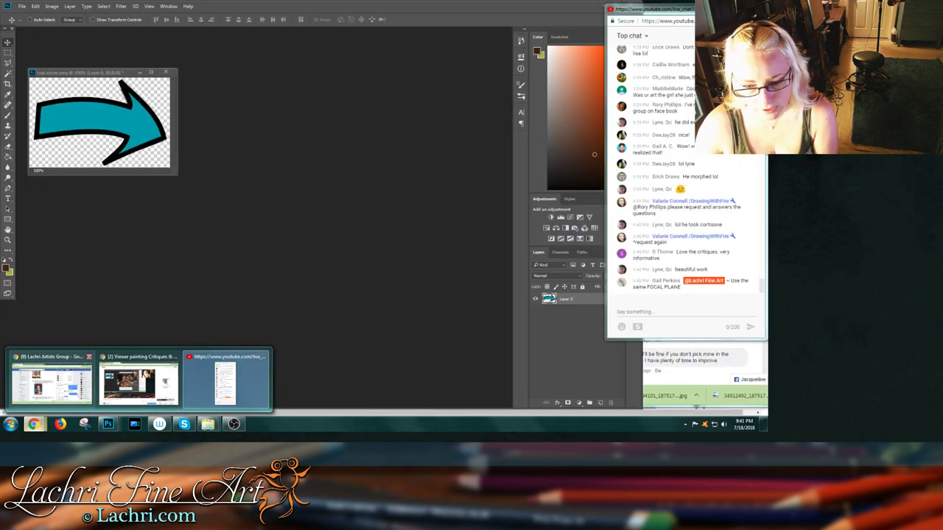
click(52, 380)
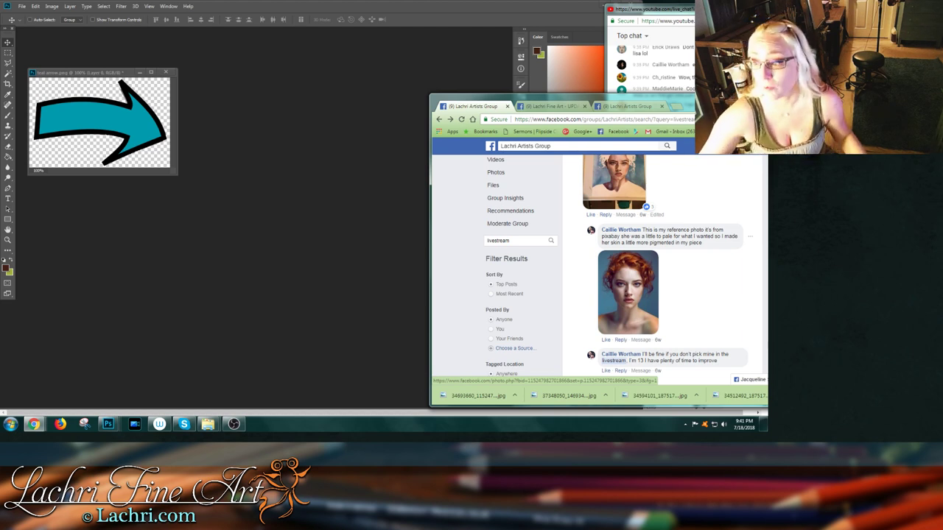
- Find the comment with the red and black frog painting in the critique thread and expand its full text
scroll(595, 268, down, 4)
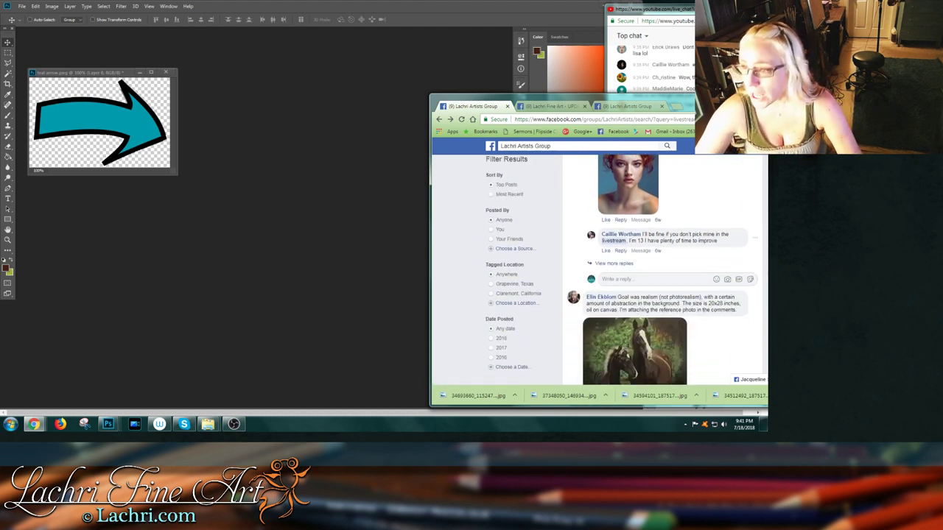
scroll(611, 243, up, 1)
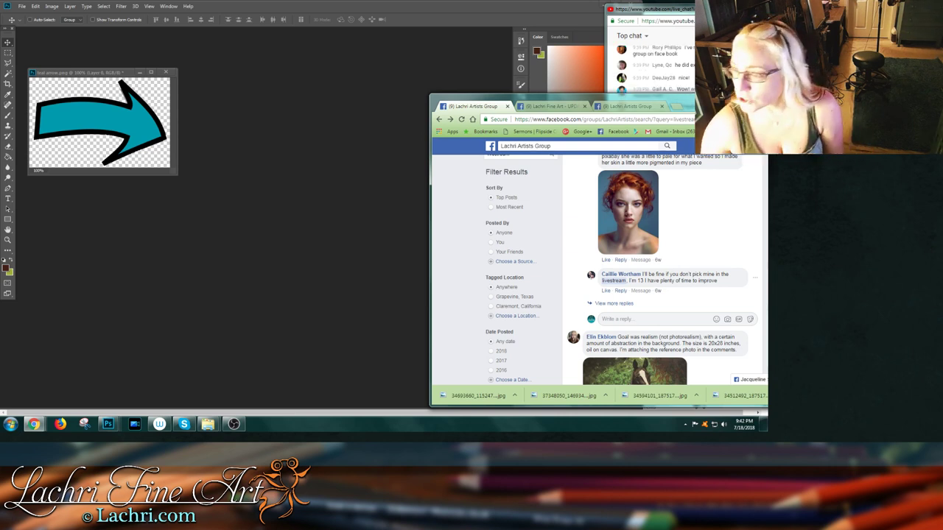
scroll(663, 272, down, 10)
scroll(633, 272, down, 10)
scroll(663, 272, down, 5)
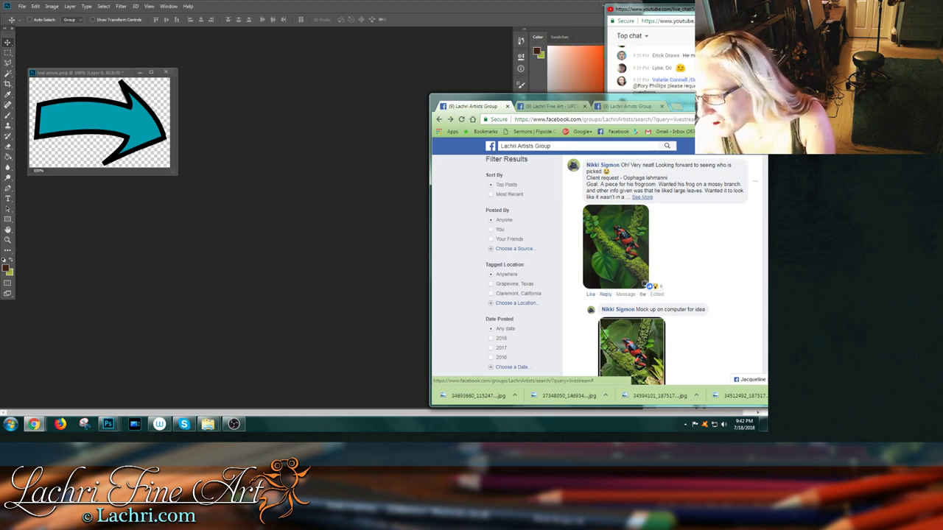
click(641, 198)
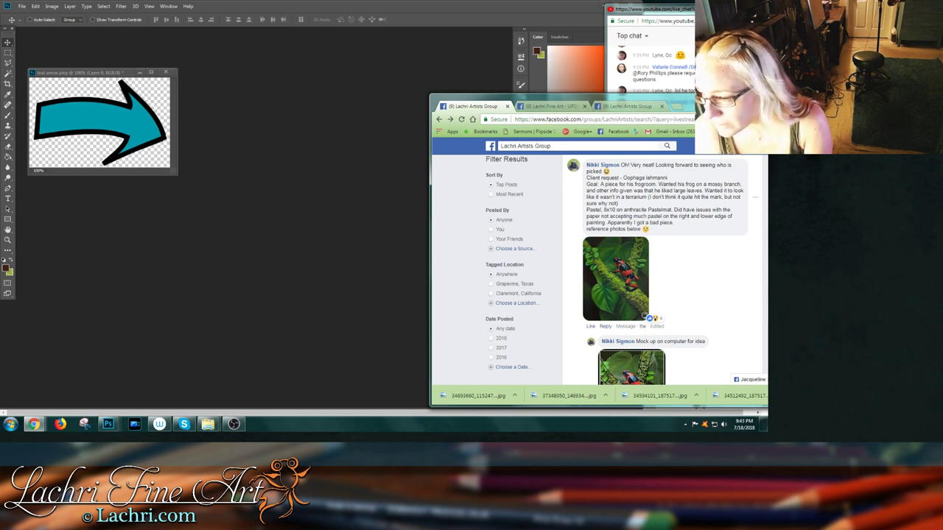
- Save the enlarged frog painting as a JPEG image in the crit livestream folder and close the photo viewer
scroll(630, 346, down, 1)
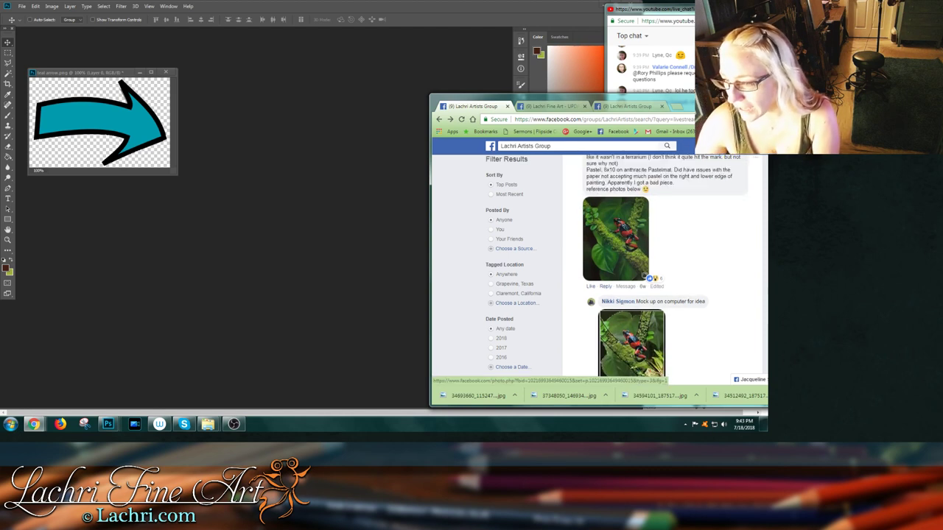
click(630, 346)
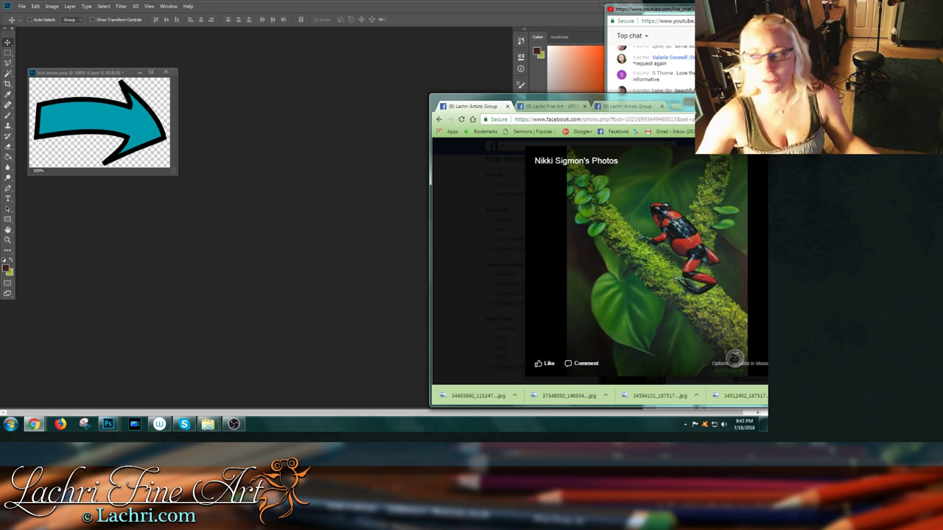
right_click(734, 358)
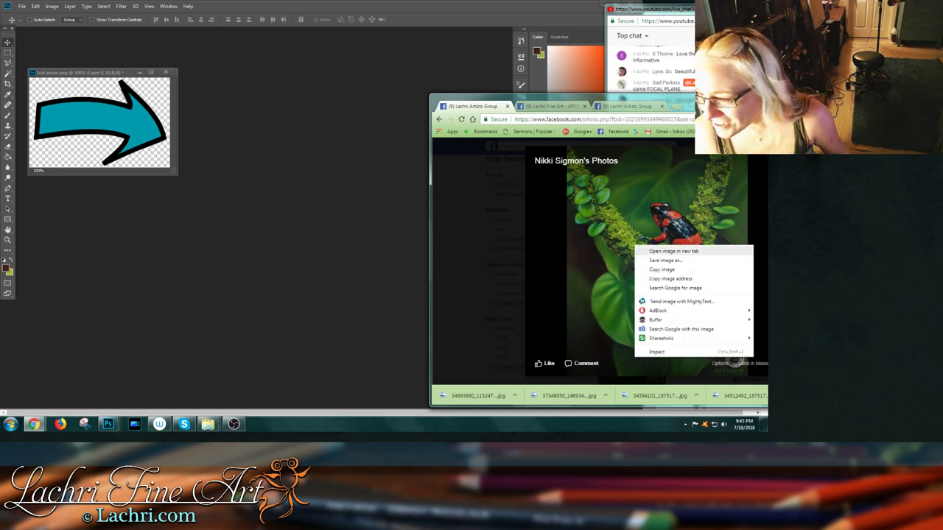
click(665, 260)
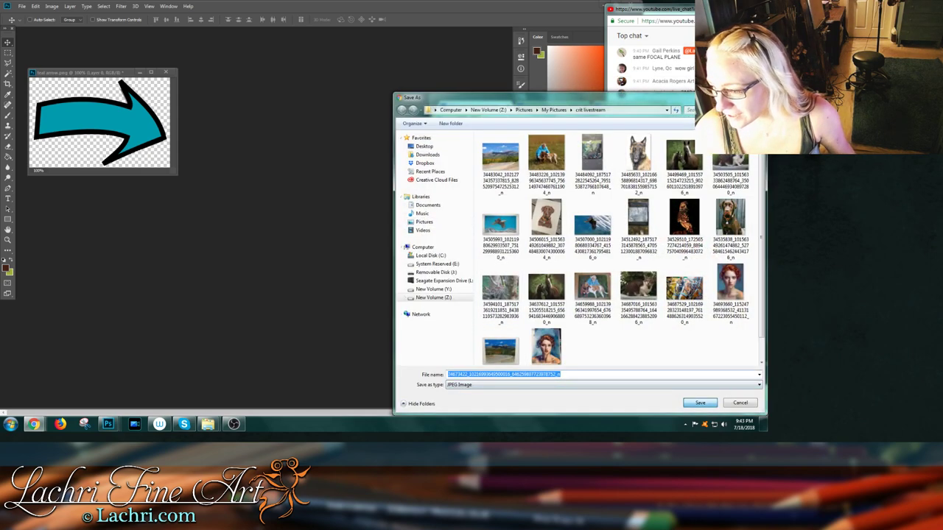
key(Return)
key(Escape)
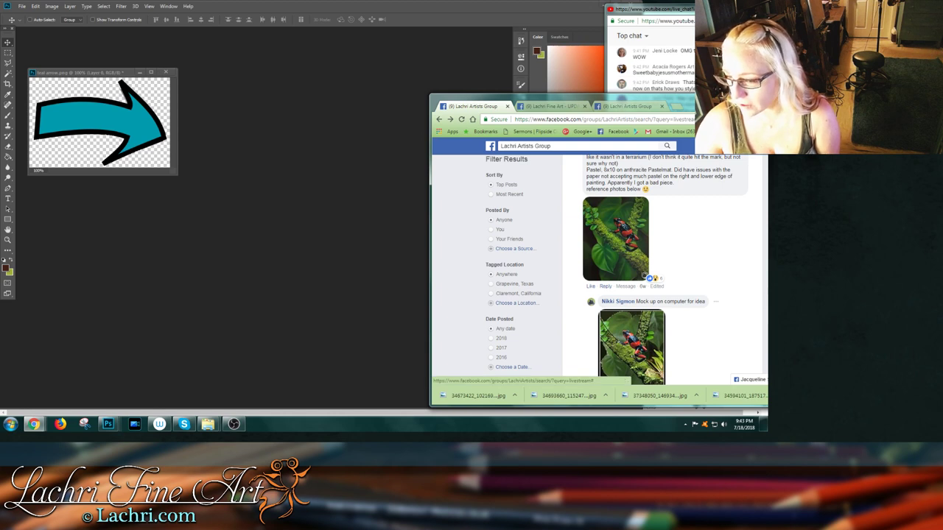
- Save the frog mock-up image from the reply as a JPEG in the crit livestream folder and close the photo viewer
click(631, 340)
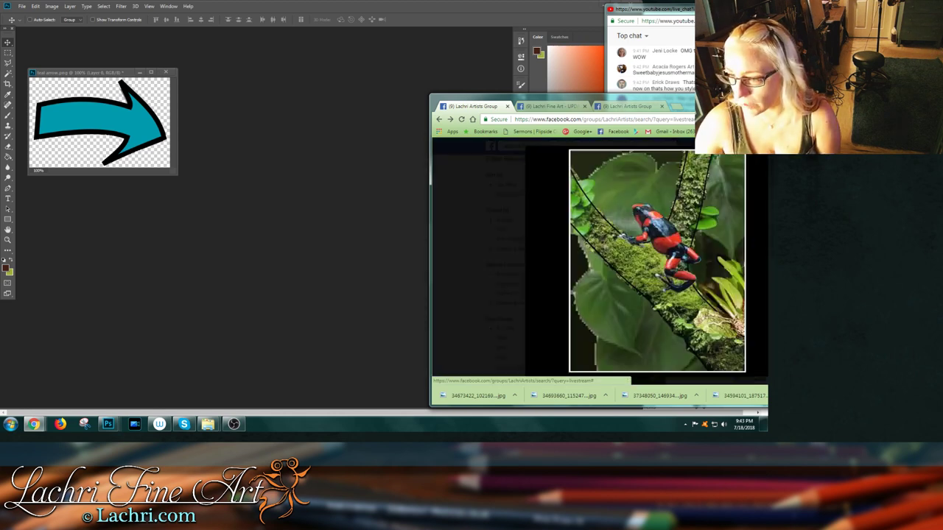
right_click(630, 270)
click(660, 282)
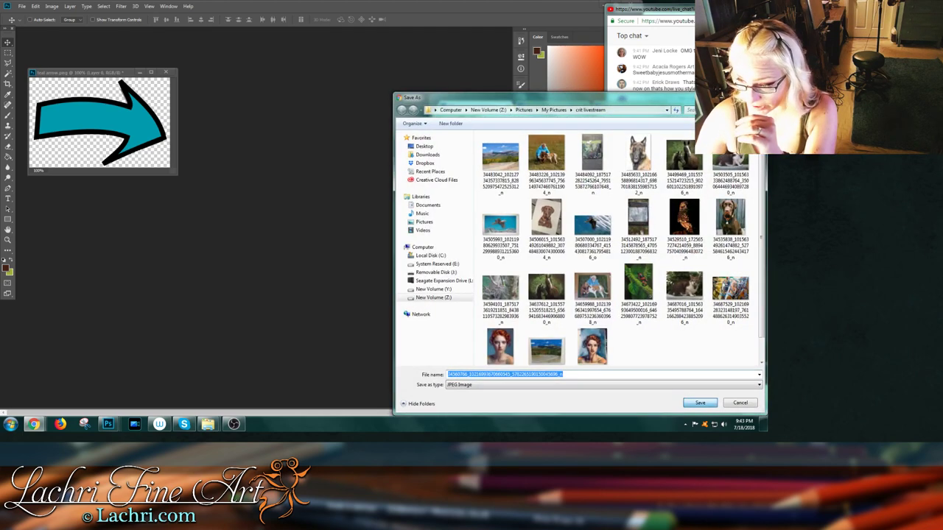
key(Return)
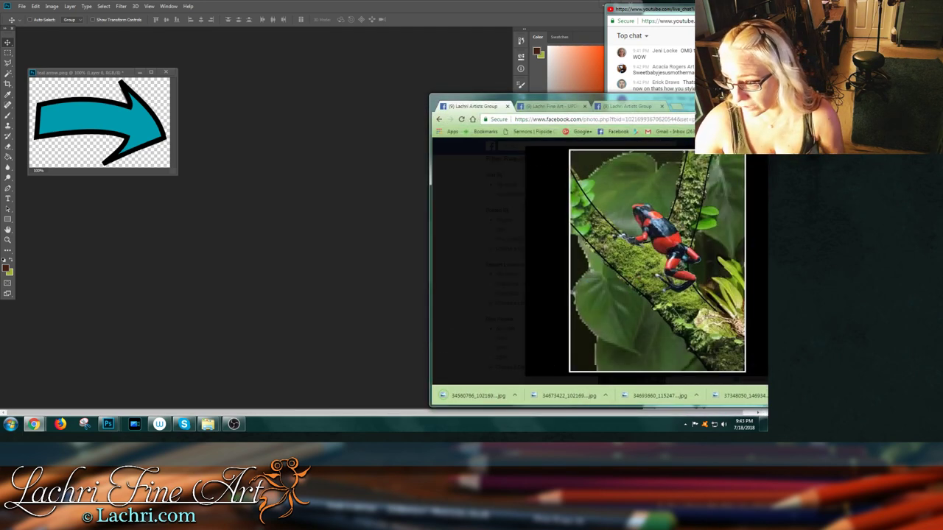
key(Escape)
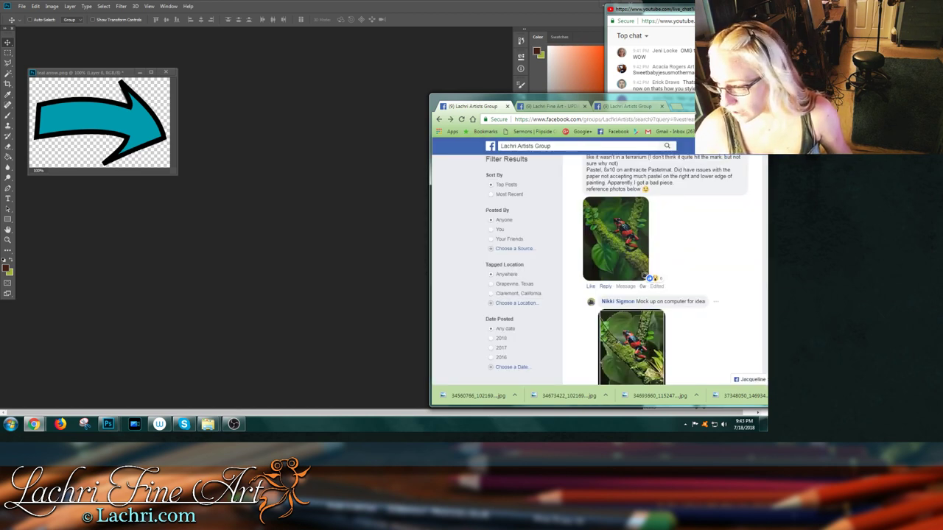
- Look through the mock-up and client reference replies under the frog painting comment
scroll(659, 273, down, 3)
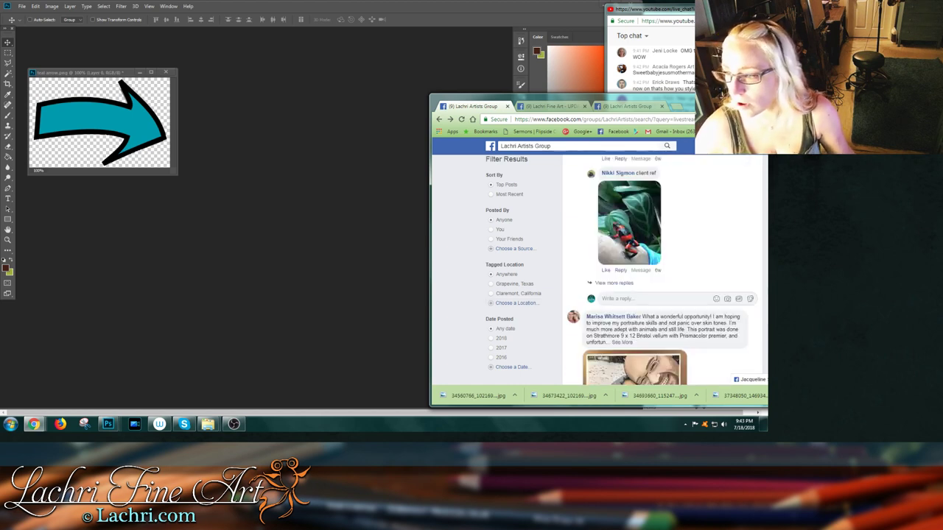
scroll(659, 273, up, 1)
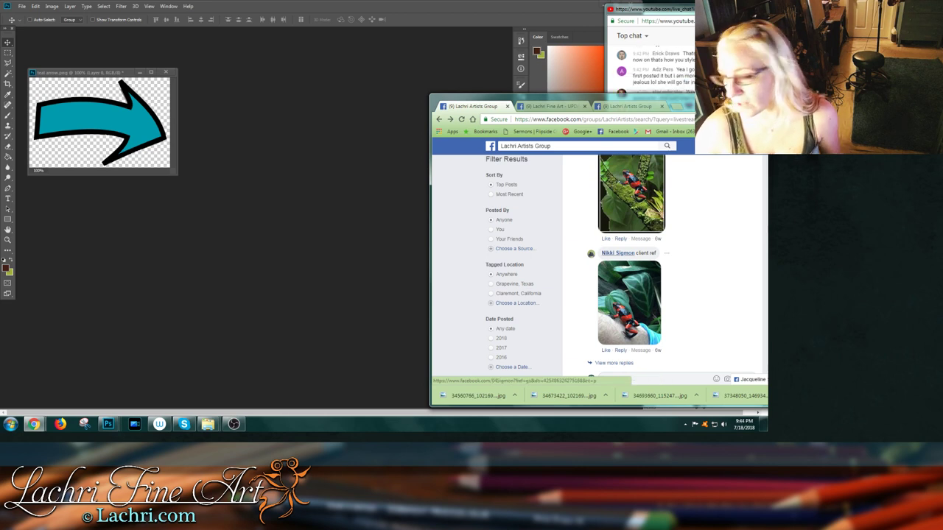
scroll(593, 270, up, 1)
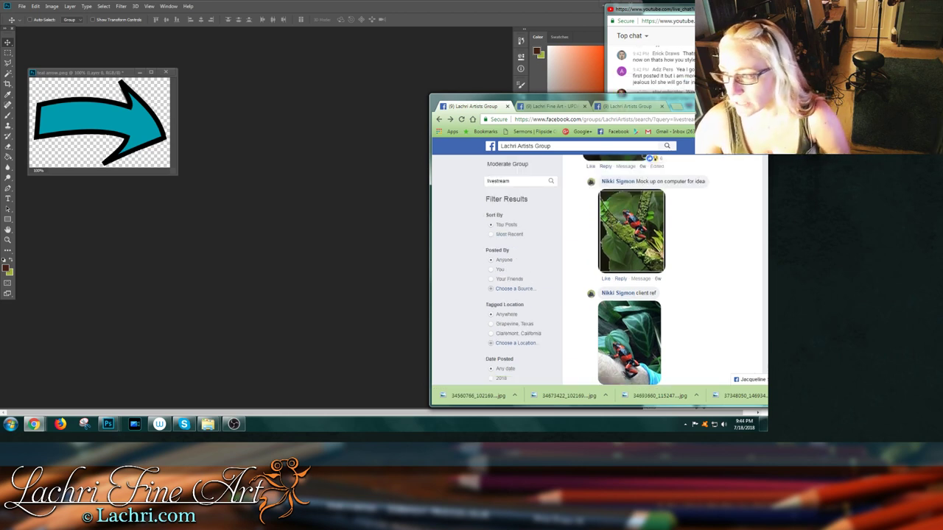
- Leave the browser and bring up the crit livestream folder in Windows Explorer
key(alt+Tab)
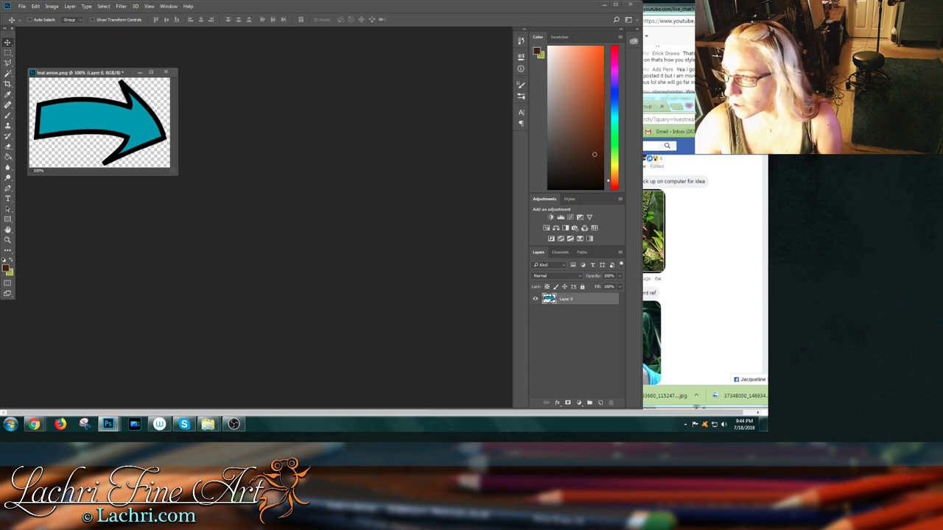
key(alt+Tab)
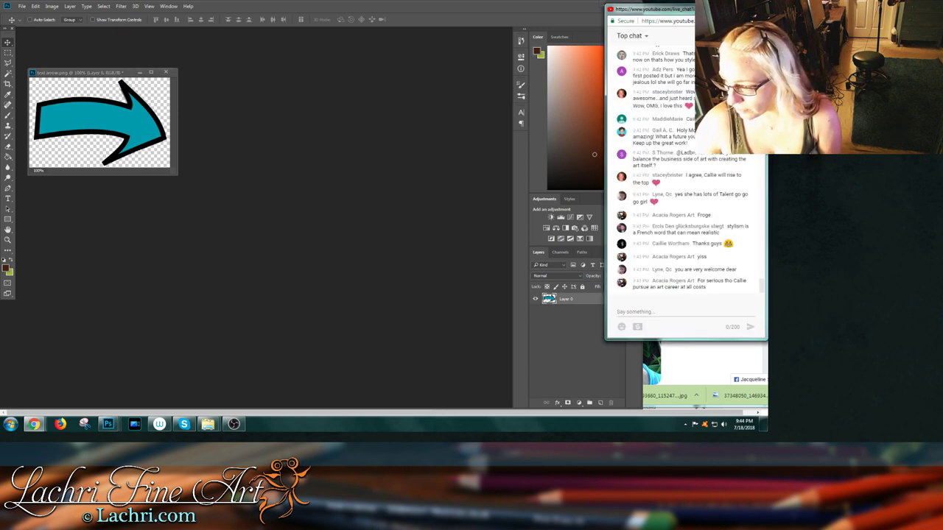
mouse_move(209, 424)
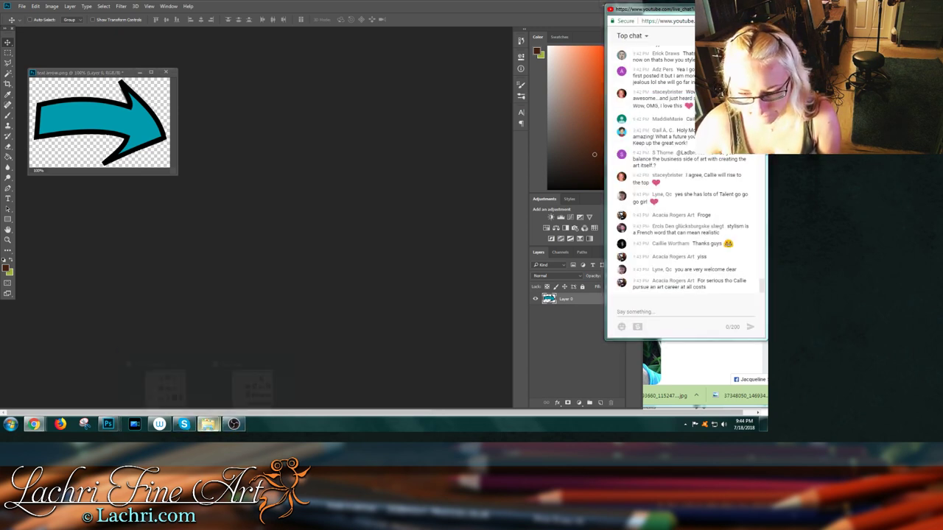
mouse_move(253, 379)
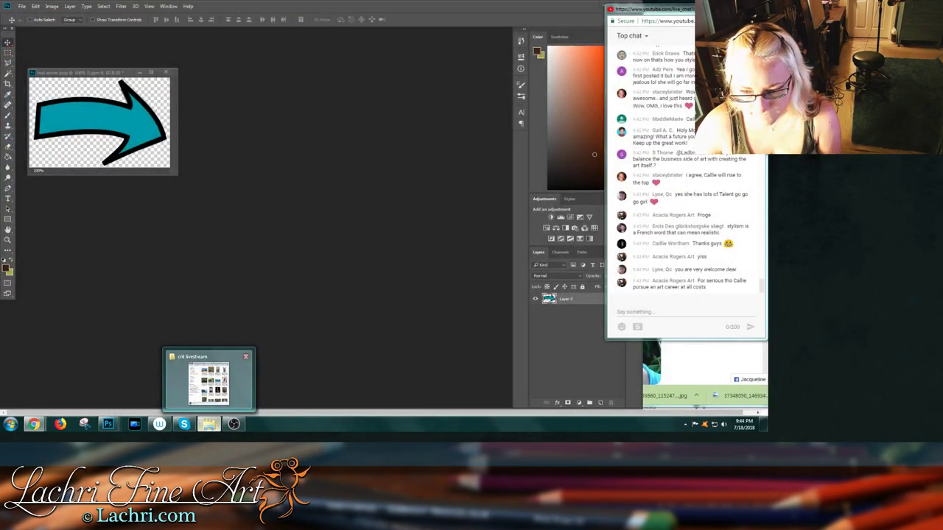
click(165, 379)
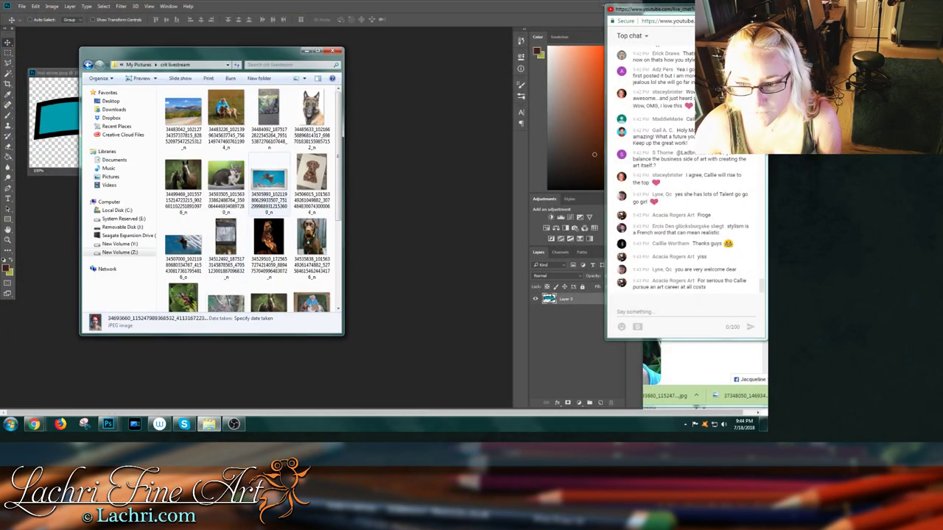
- Select only the frog painting and frog mock-up image files and open both in Photoshop
scroll(251, 198, down, 2)
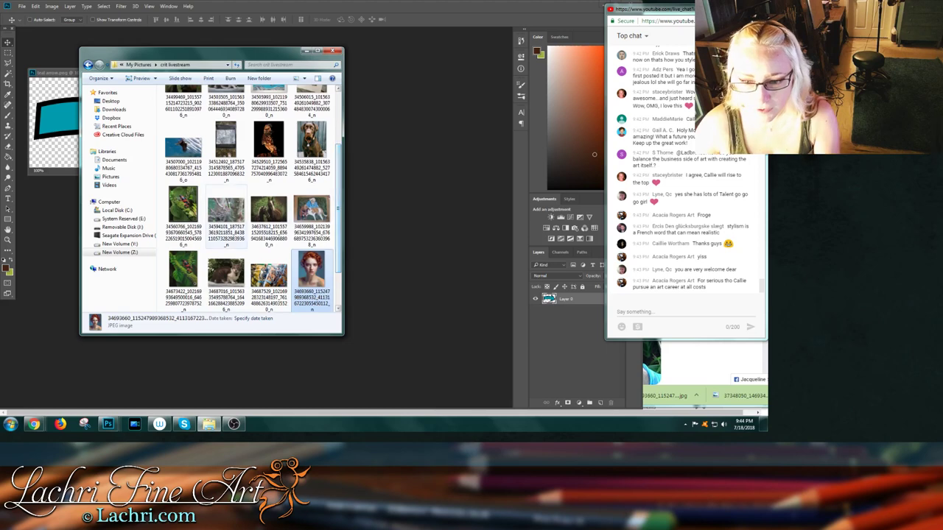
ctrl+click(182, 209)
ctrl+click(182, 274)
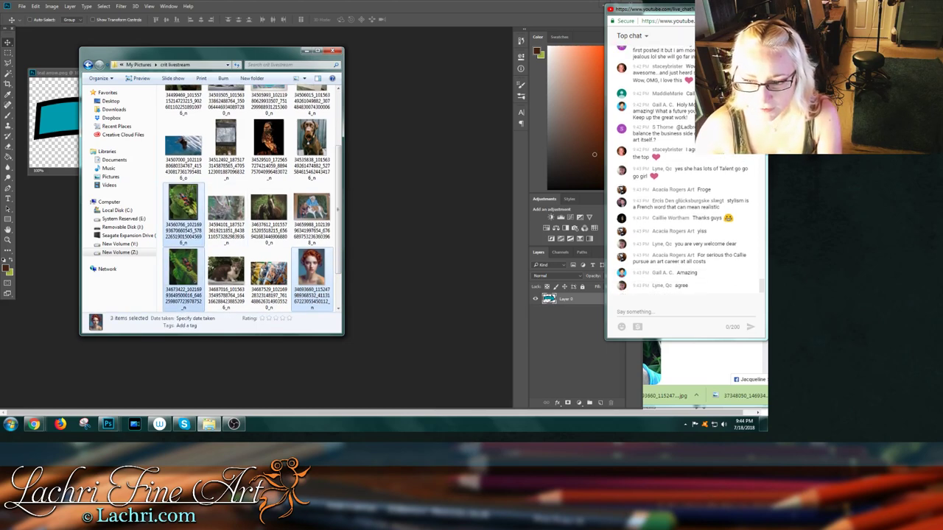
key(alt+Tab)
click(209, 424)
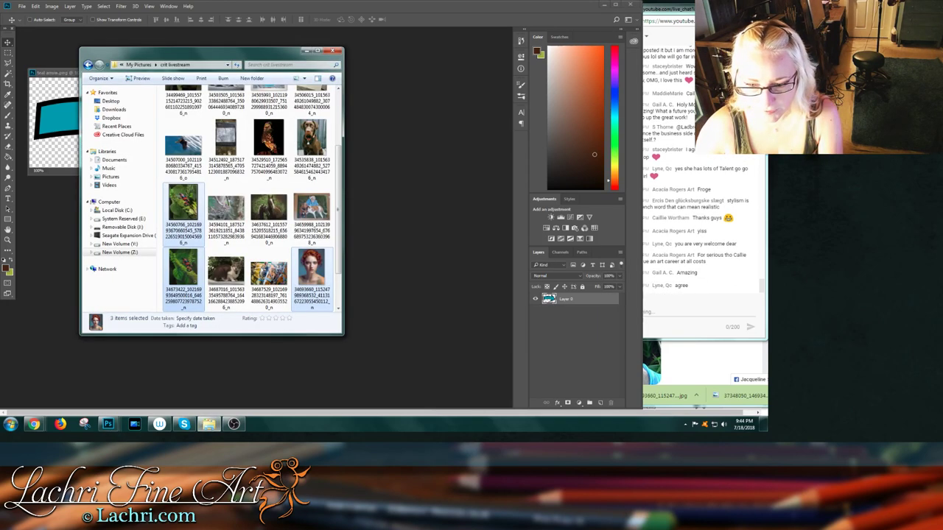
click(247, 246)
click(190, 298)
ctrl+click(183, 210)
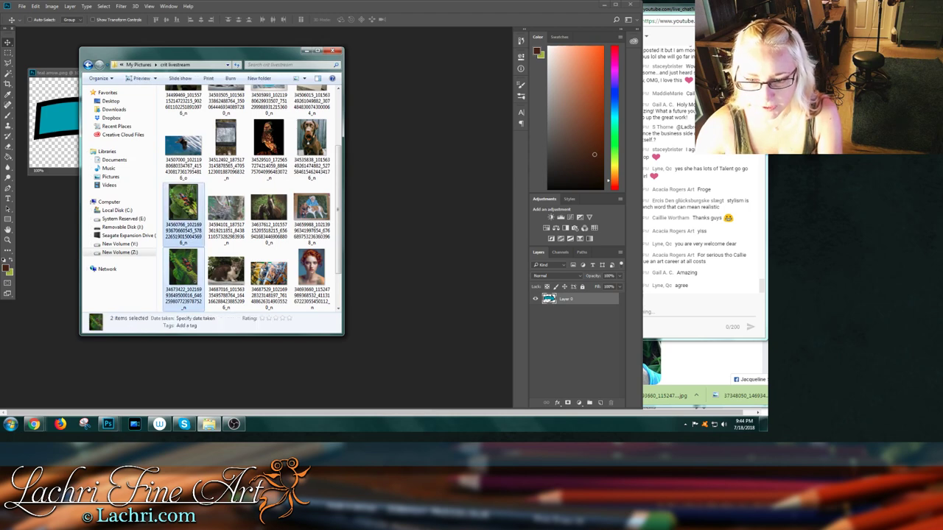
drag(183, 210, 424, 193)
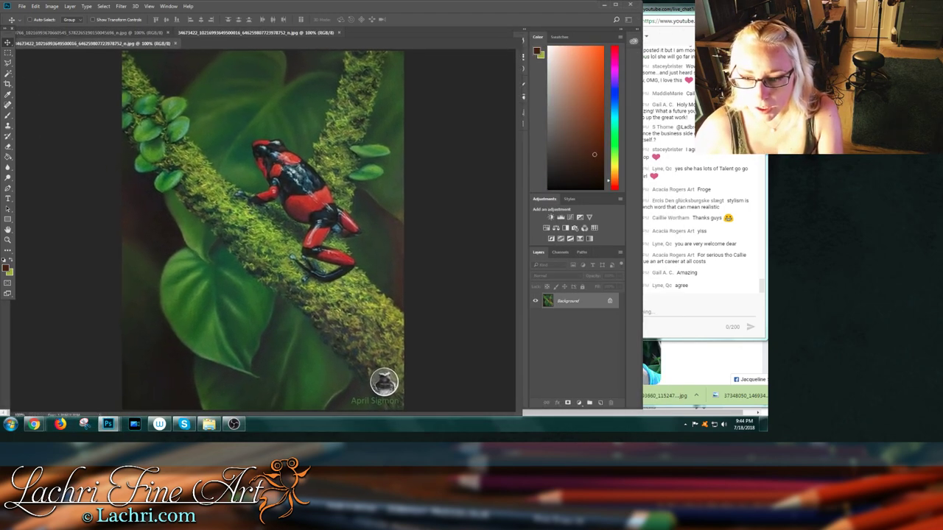
- Undock the frog painting and the mock-up into floating windows and place them side by side, painting on the left
drag(81, 47, 116, 72)
drag(184, 71, 169, 53)
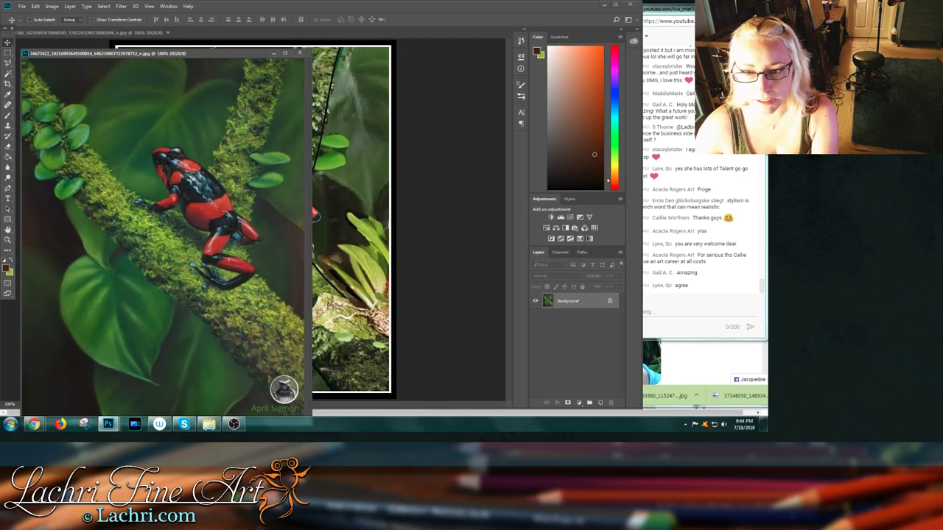
drag(110, 33, 415, 54)
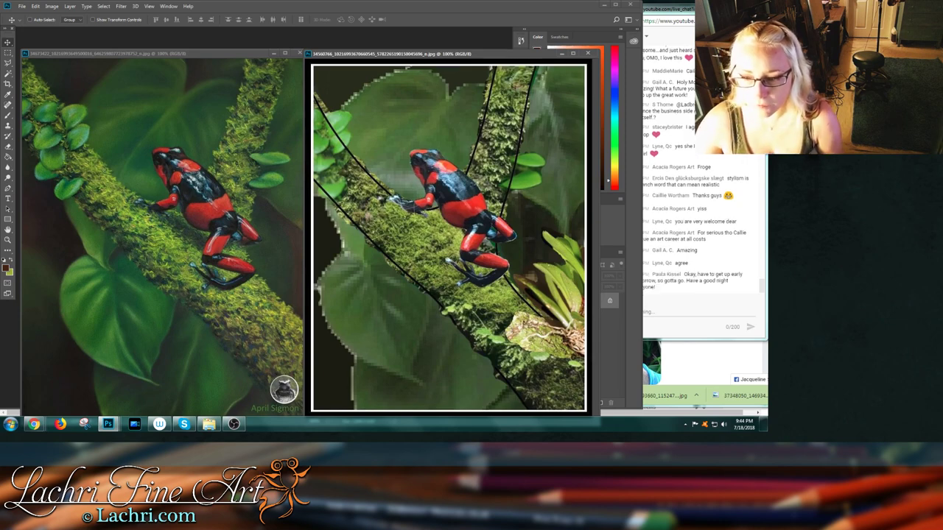
drag(384, 53, 372, 54)
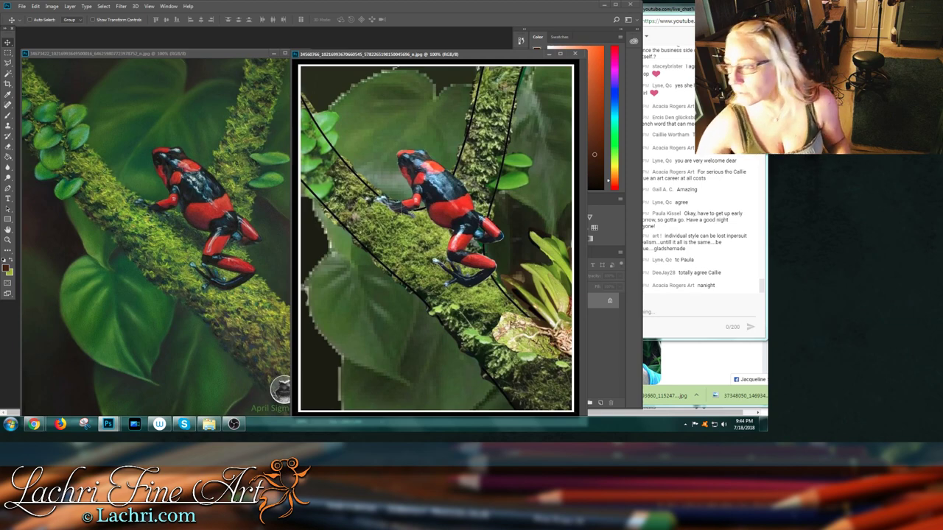
- Check the live chat, return to Photoshop and move the mock-up window clear of the frog painting
key(alt+Tab)
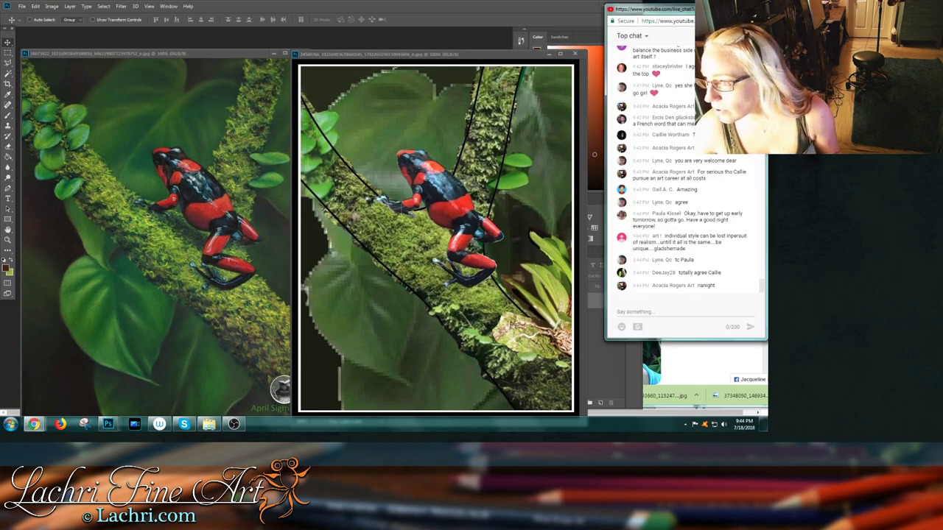
click(444, 54)
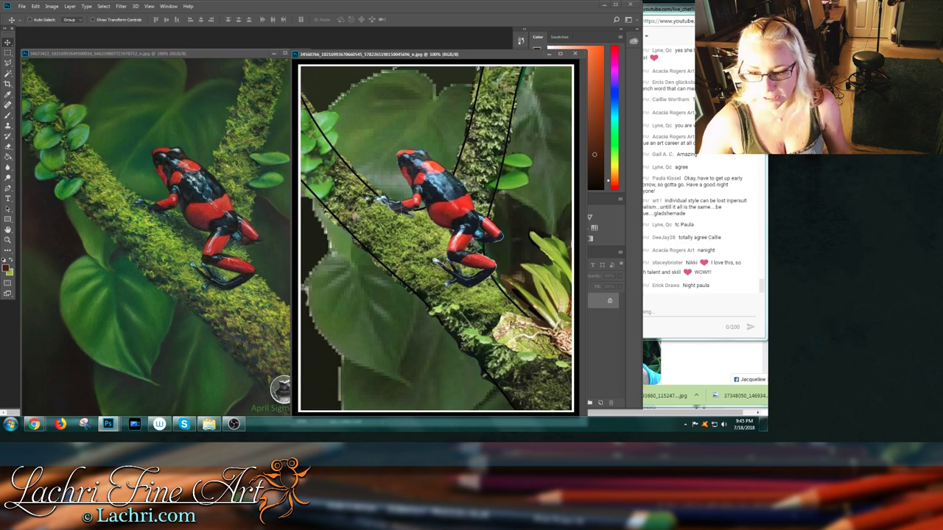
drag(434, 54, 461, 45)
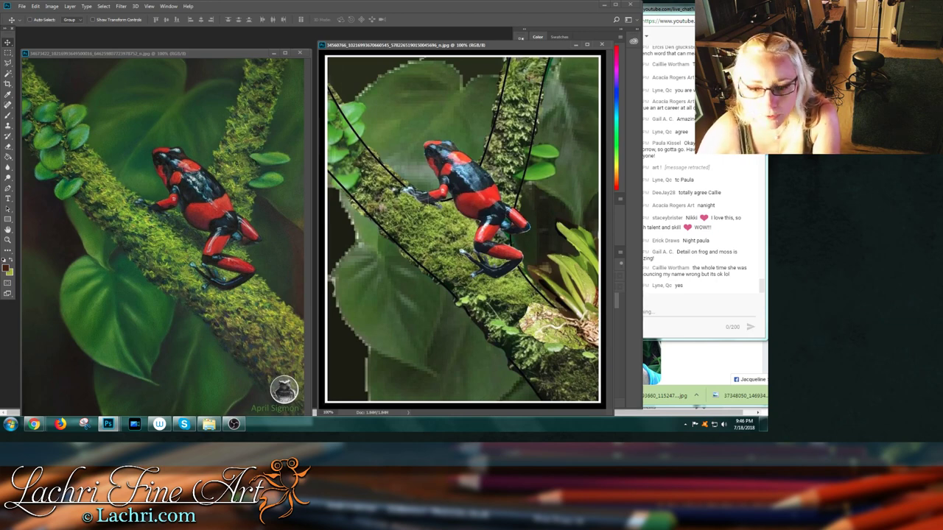
- Copy the teal arrow from its document onto the frog mock-up and minimize the arrow document
mouse_move(108, 424)
click(226, 380)
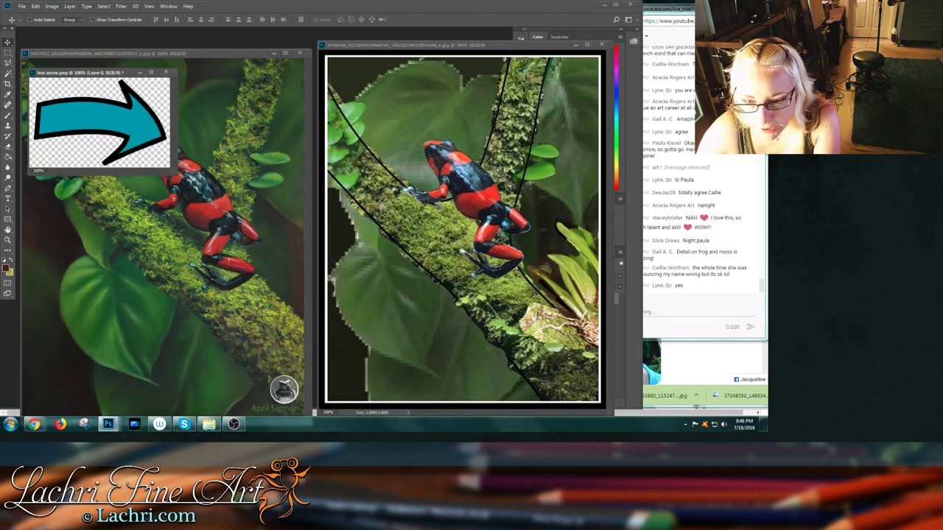
drag(100, 122, 405, 287)
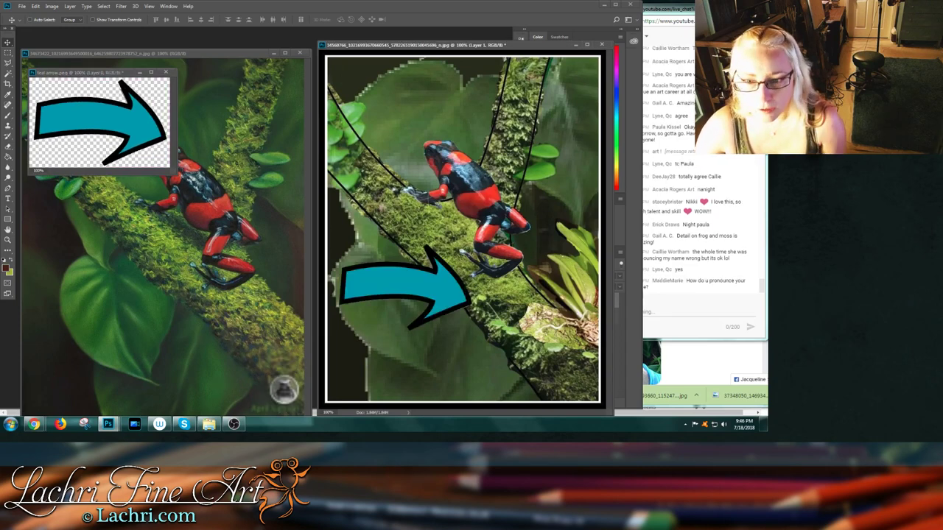
click(139, 72)
- Shrink the arrow to about half its size with Free Transform and point it at the mossy branch's lower edge
key(ctrl+t)
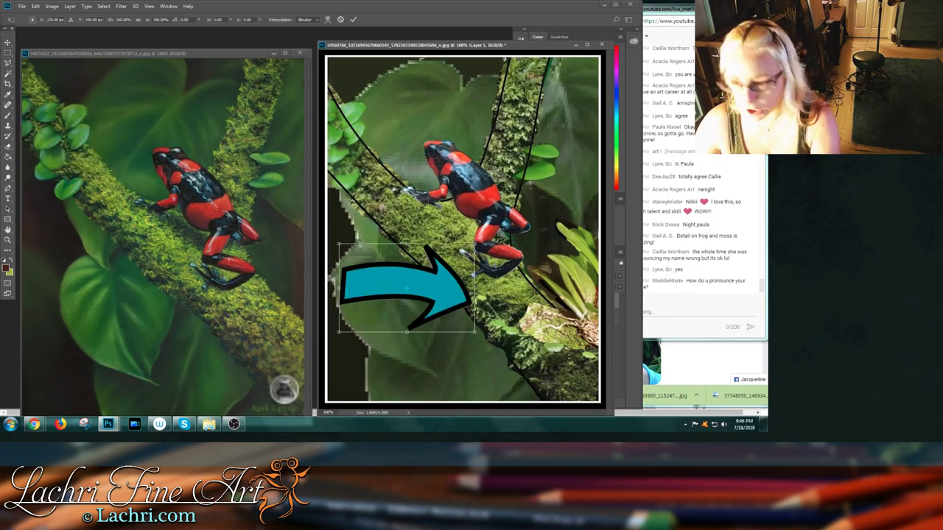
drag(339, 244, 431, 221)
key(Return)
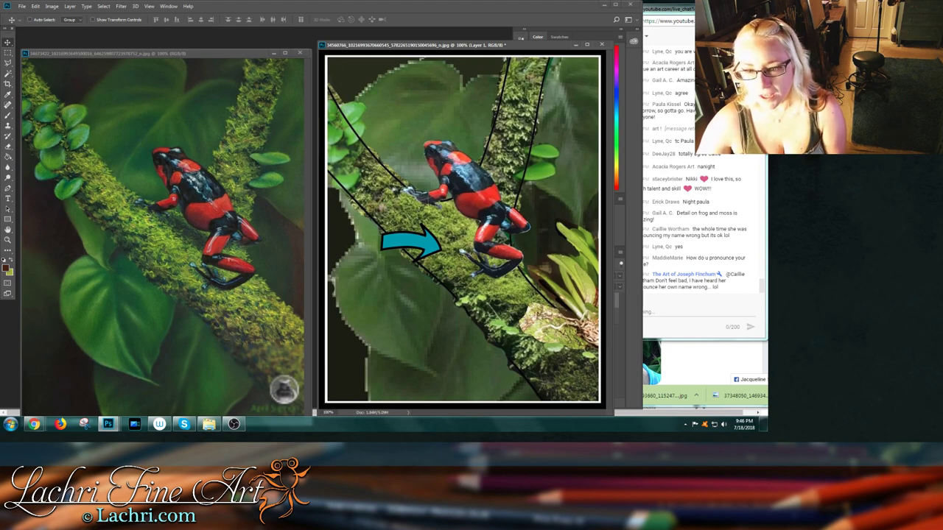
drag(431, 221, 433, 282)
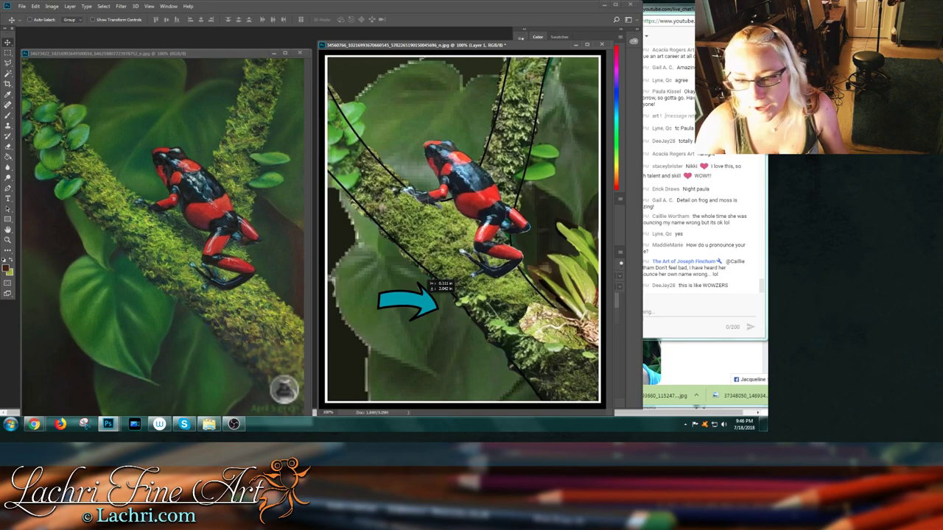
drag(433, 283, 416, 249)
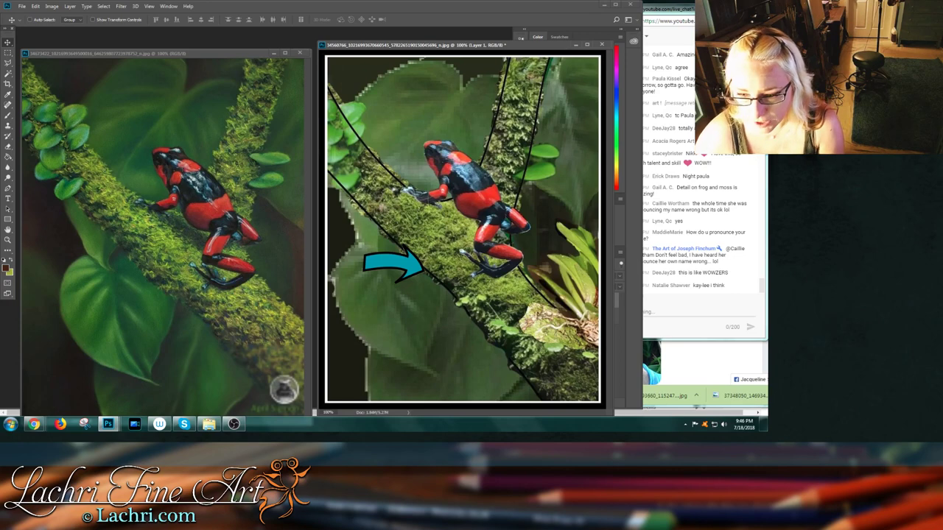
- Close the frog painting and the mock-up, discarding the mock-up's changes
click(300, 53)
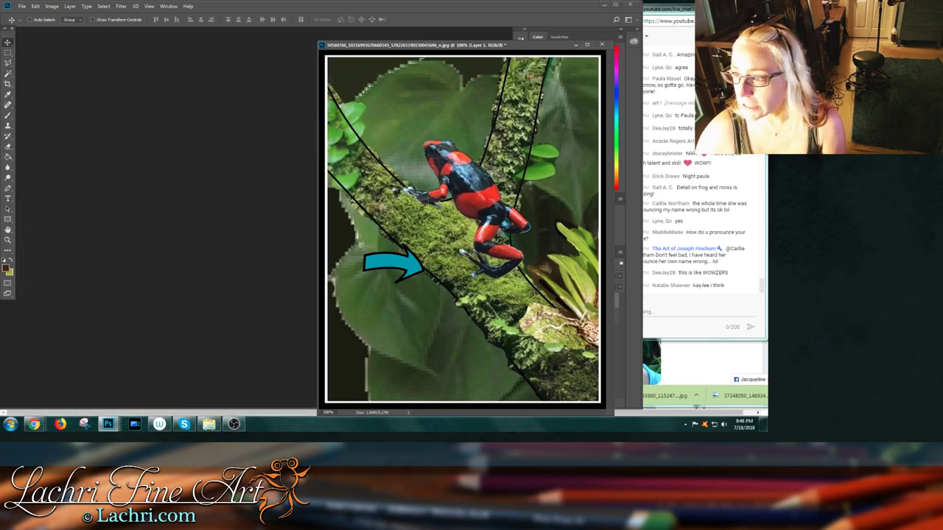
key(ctrl+w)
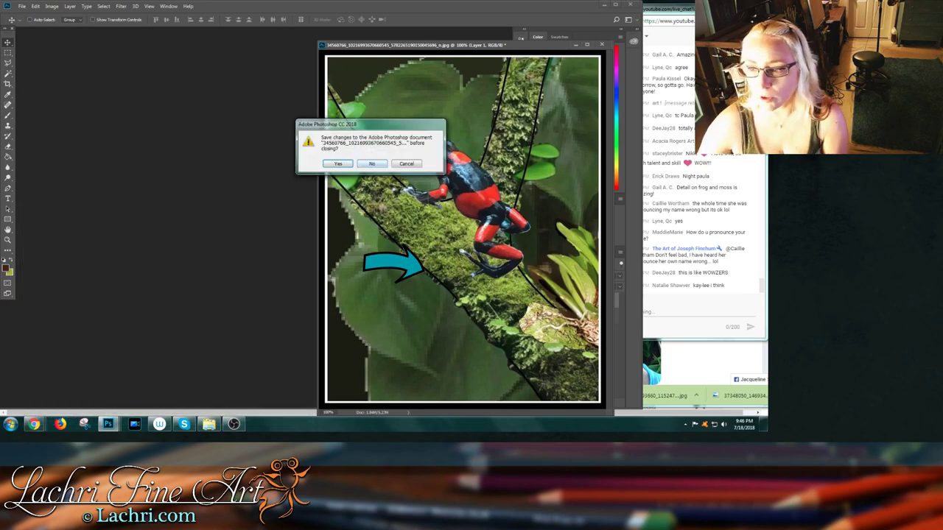
click(372, 164)
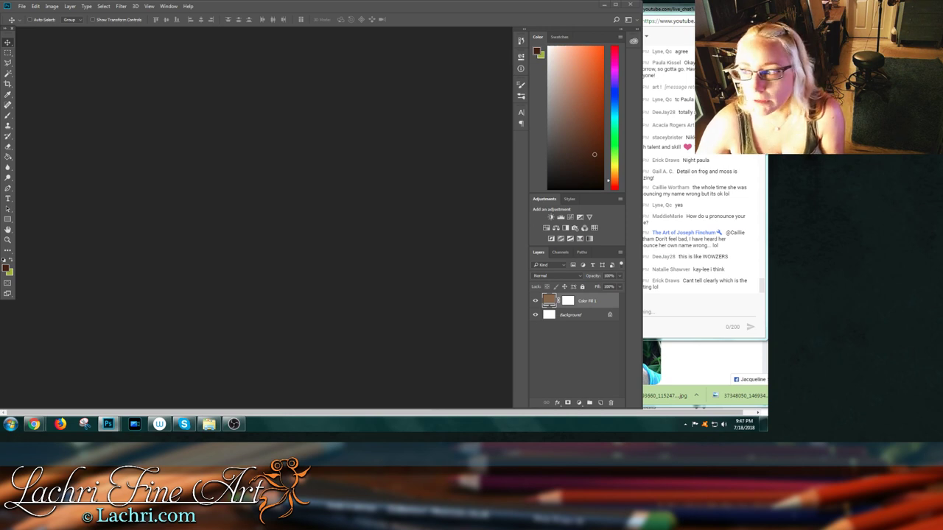
- Check the YouTube live chat and the frog submission's client reference photo in the Facebook thread
key(alt+Tab)
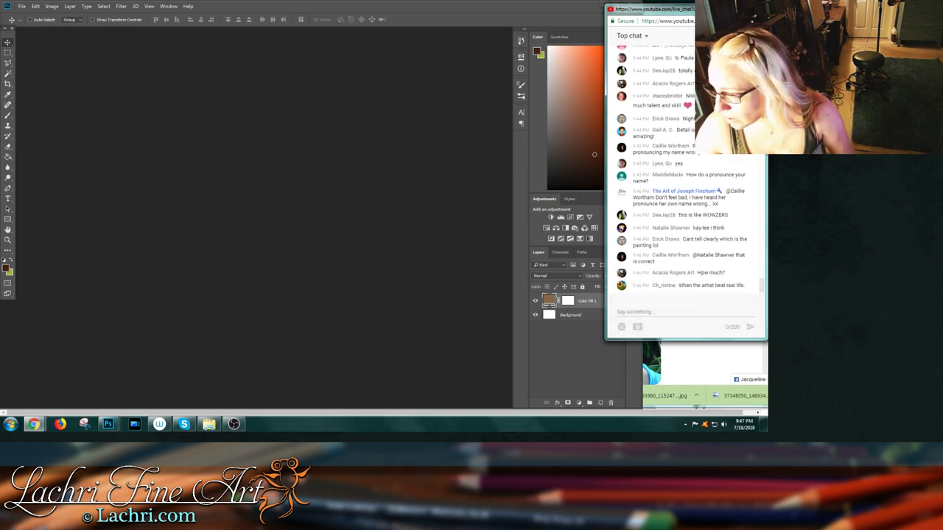
key(alt+Tab)
scroll(598, 272, down, 1)
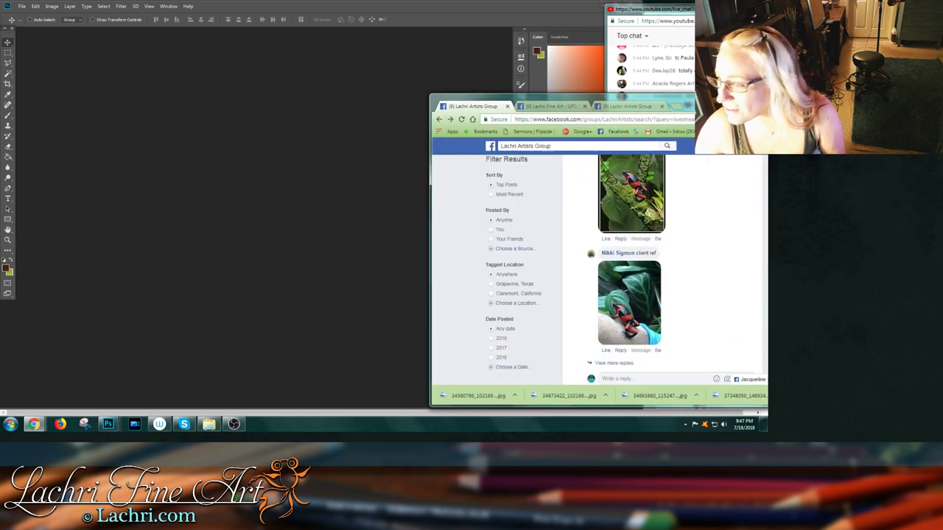
key(alt+Tab)
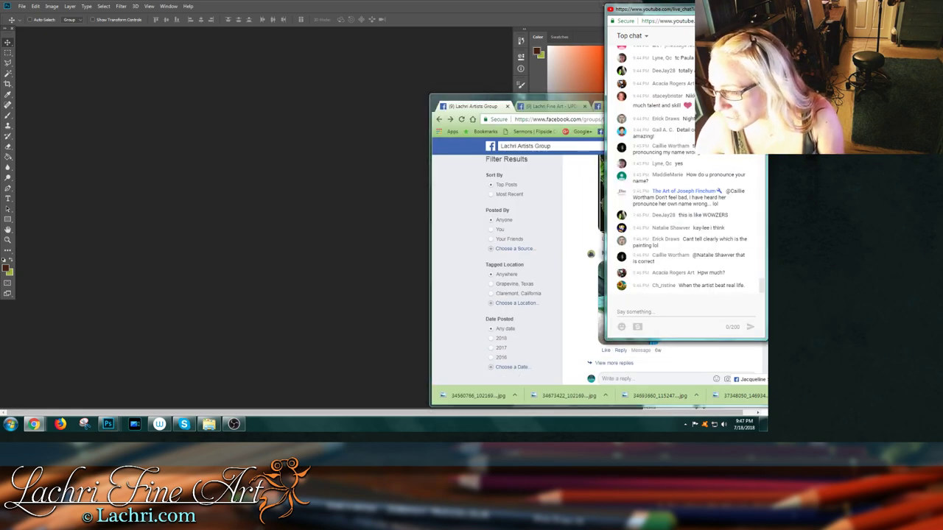
- Find the submission after the frog painting in the Facebook thread and save its portrait drawing of the couple
key(alt+Tab)
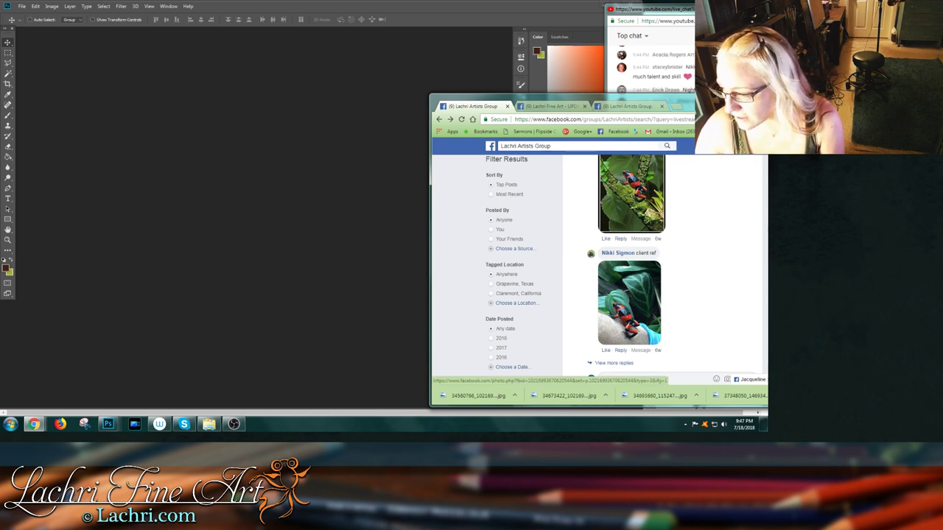
scroll(662, 265, down, 4)
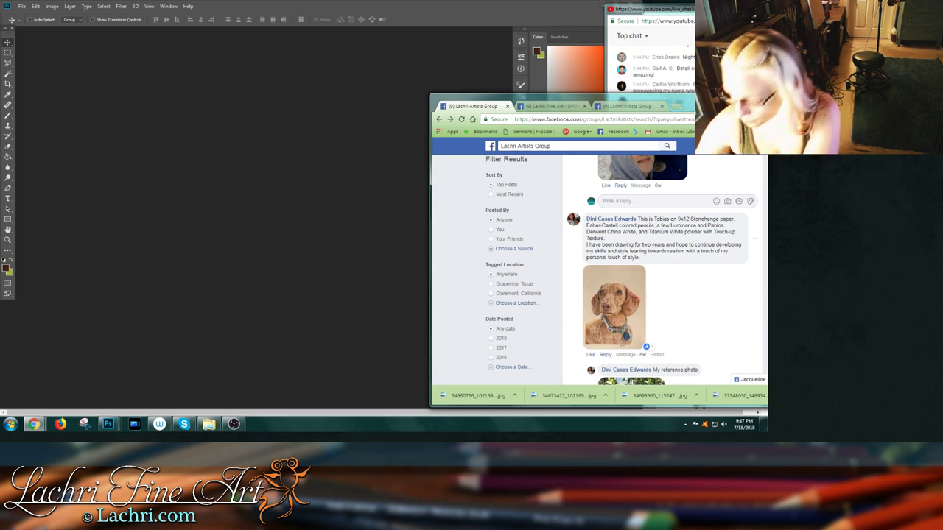
scroll(663, 272, up, 2)
scroll(640, 280, up, 5)
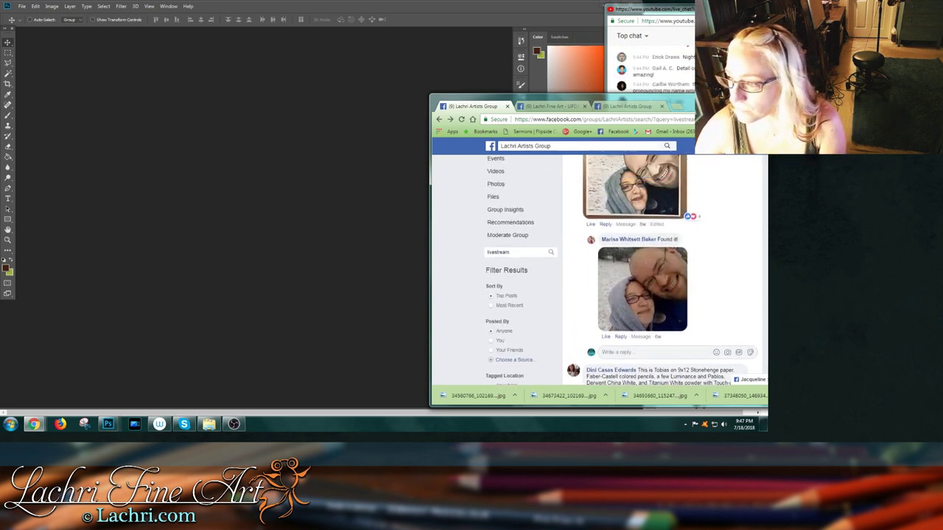
scroll(663, 273, up, 3)
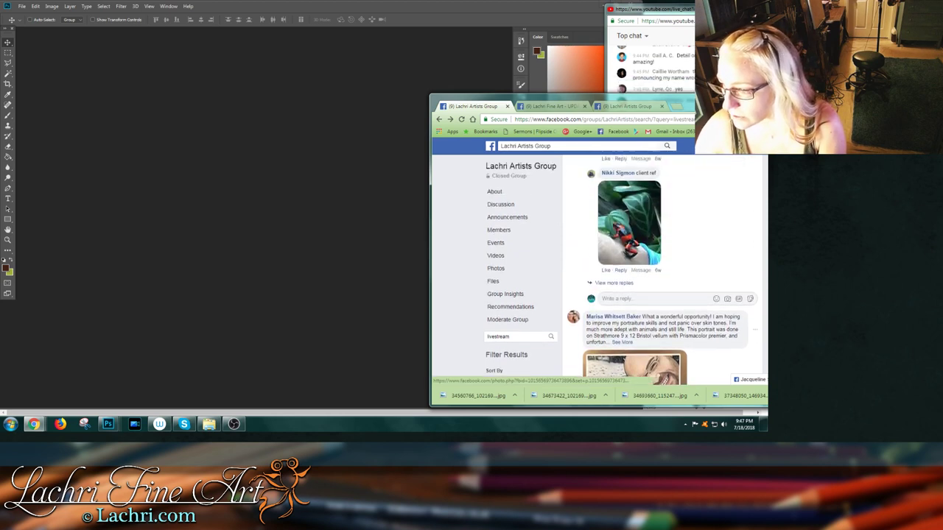
scroll(663, 272, down, 2)
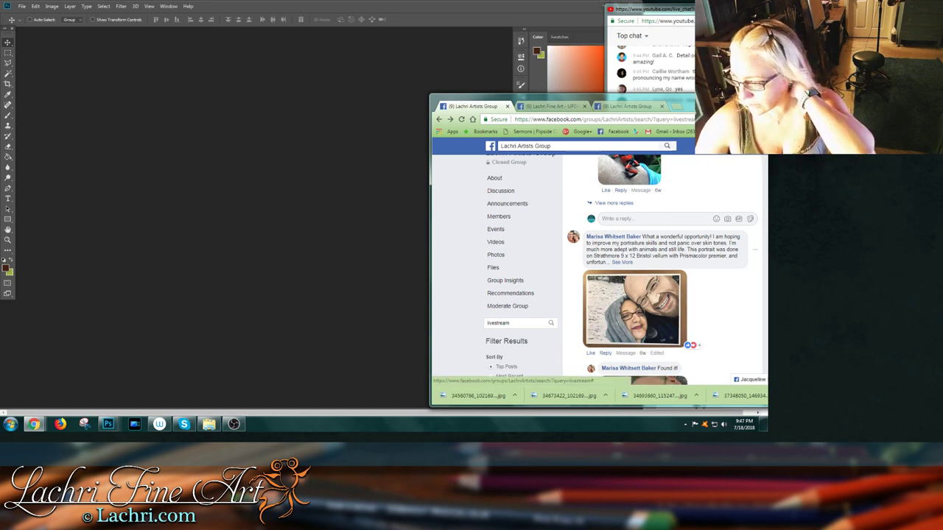
click(661, 273)
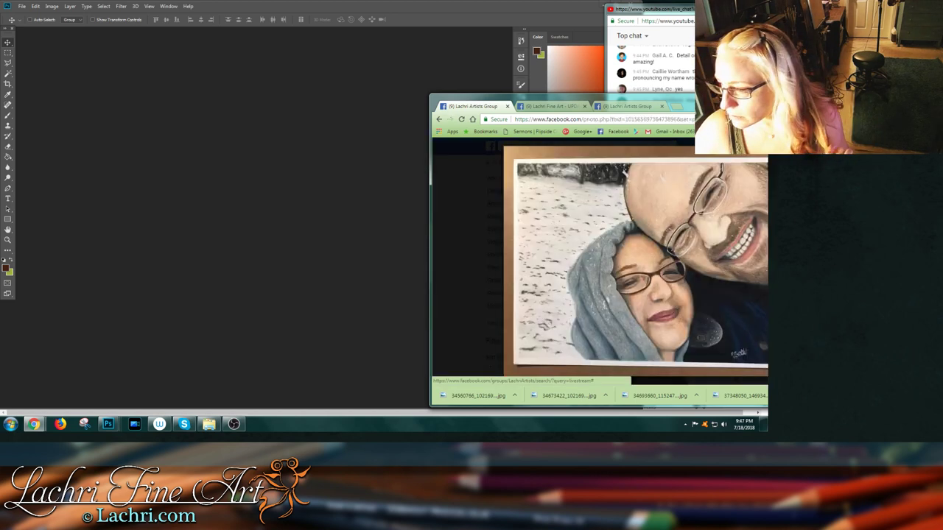
right_click(614, 237)
click(647, 252)
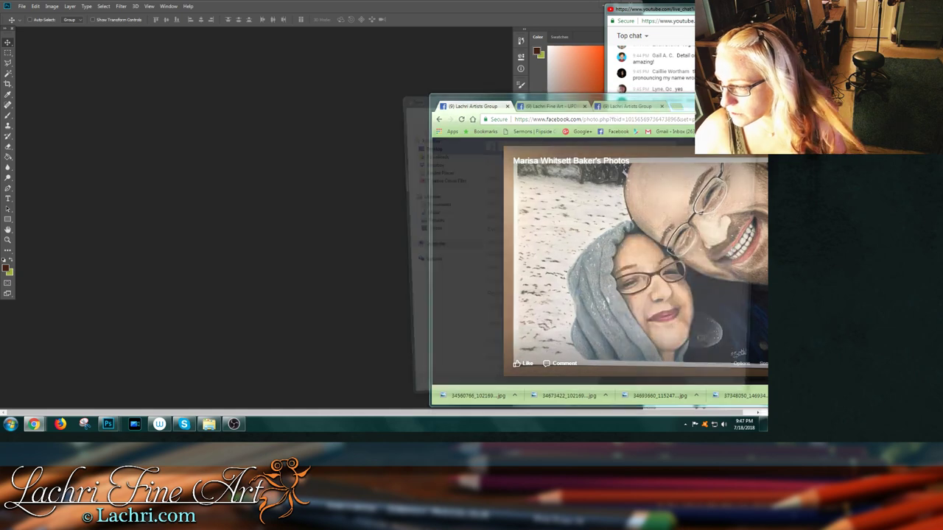
key(Return)
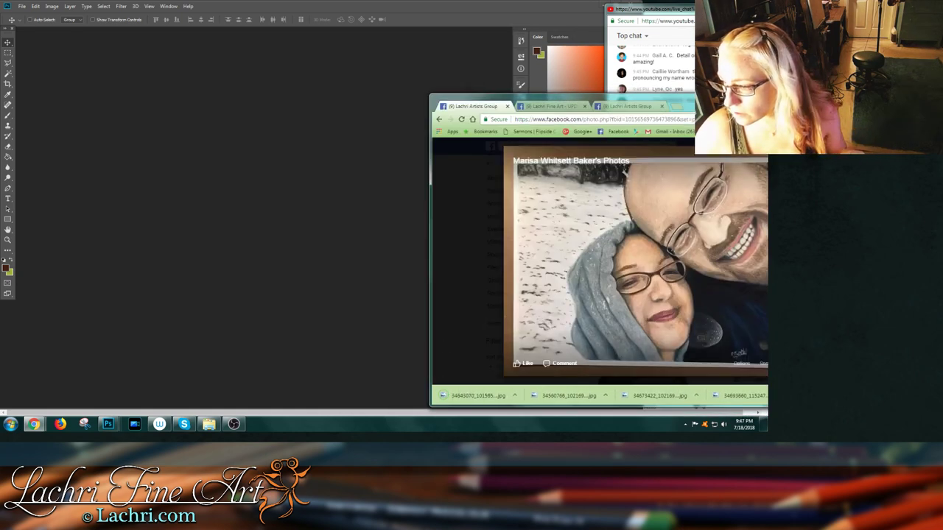
key(Escape)
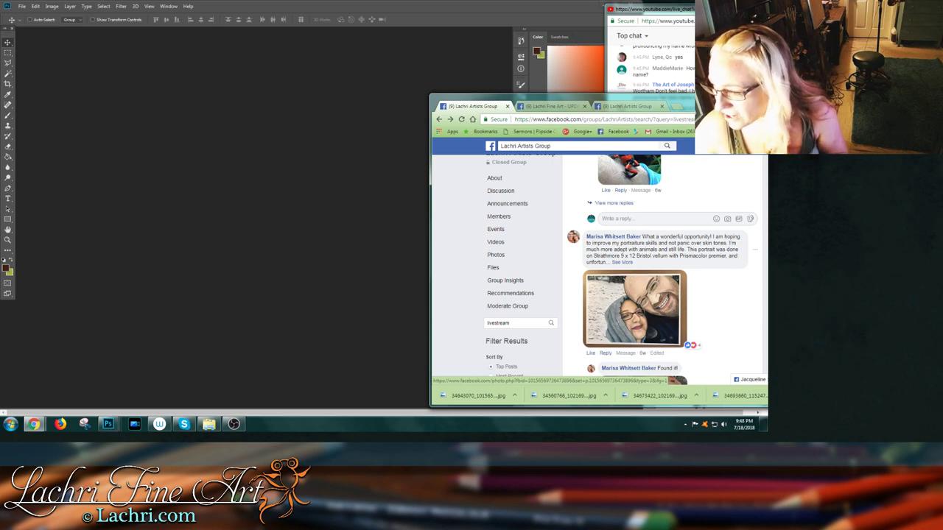
- Read the couple portrait's full description and save the reference photo from its reply to the crit livestream folder
click(622, 263)
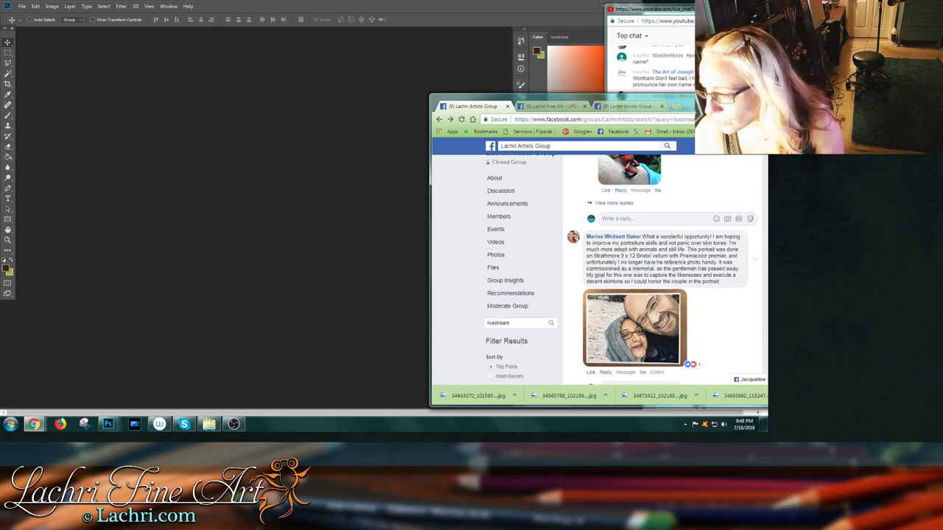
scroll(663, 280, down, 1)
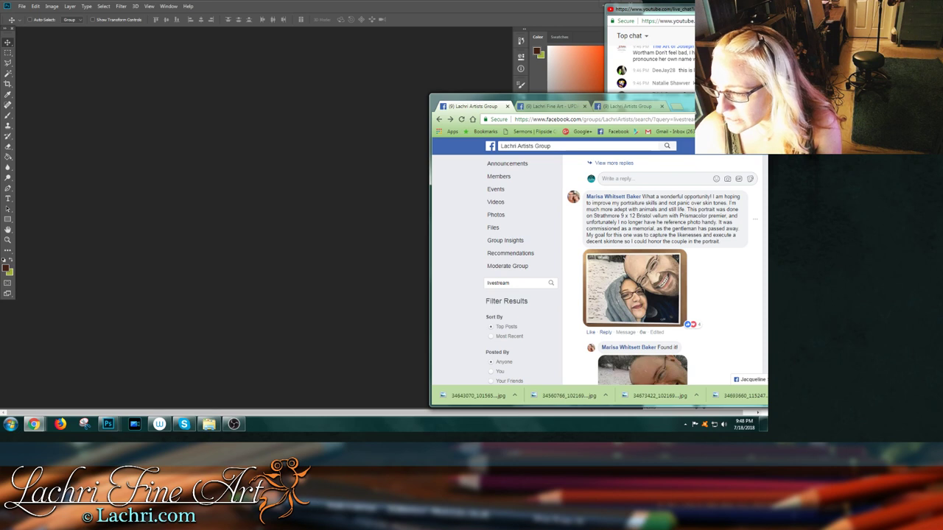
scroll(640, 295, down, 2)
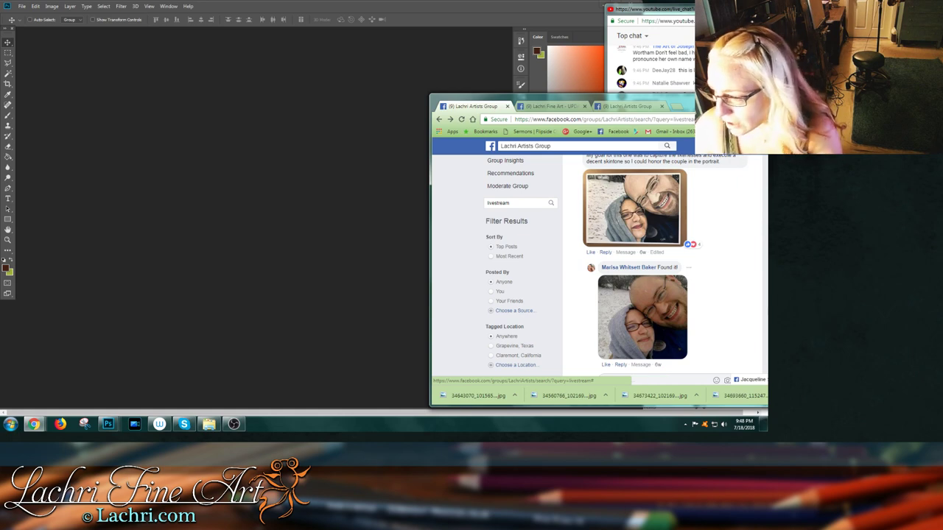
click(642, 317)
right_click(648, 261)
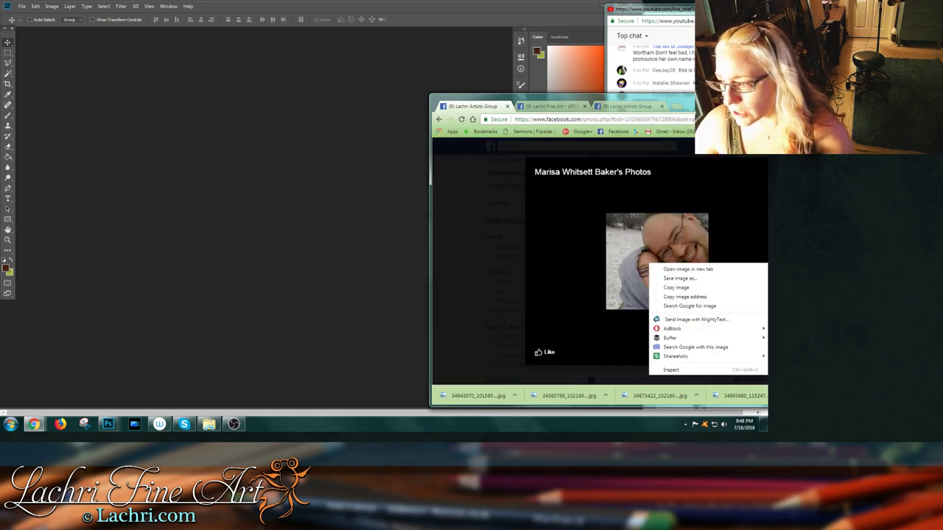
click(667, 279)
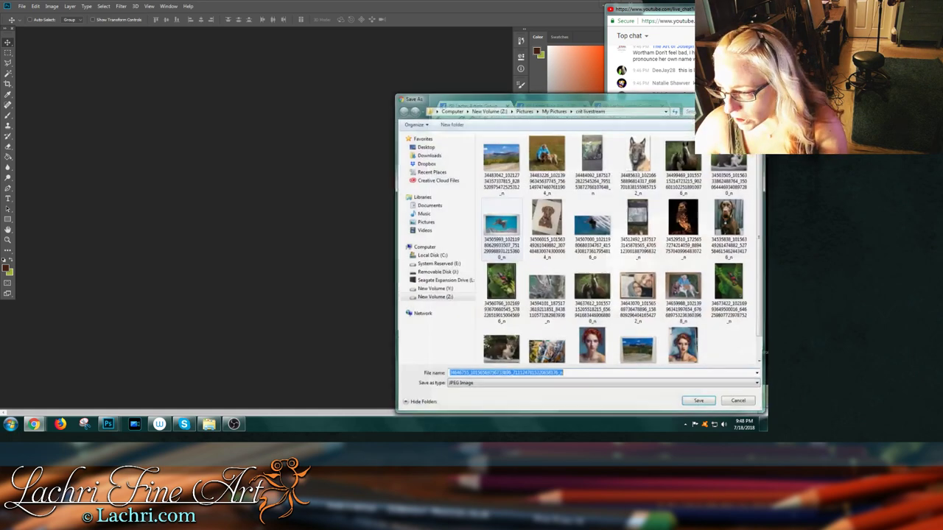
key(Return)
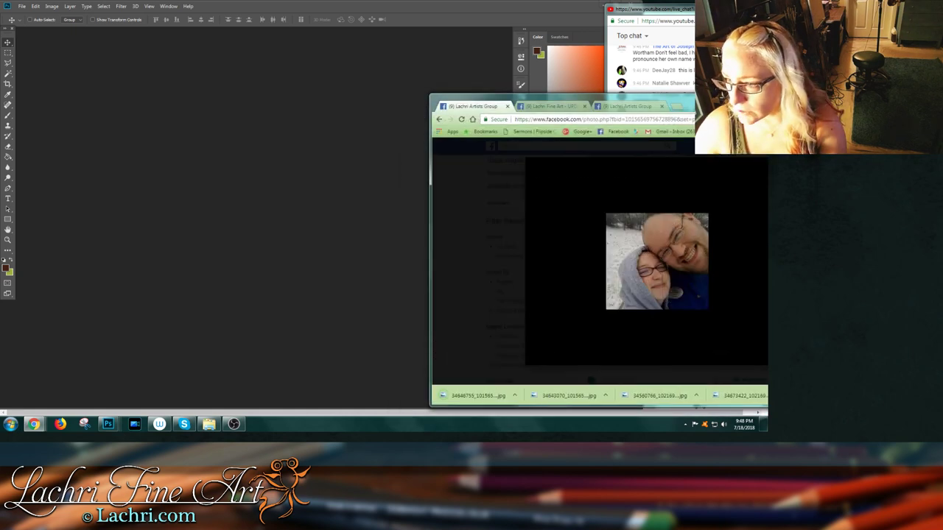
click(479, 258)
- Check the live chat, and open the saved couple drawing and its reference photo from the crit livestream folder in Photoshop
click(368, 294)
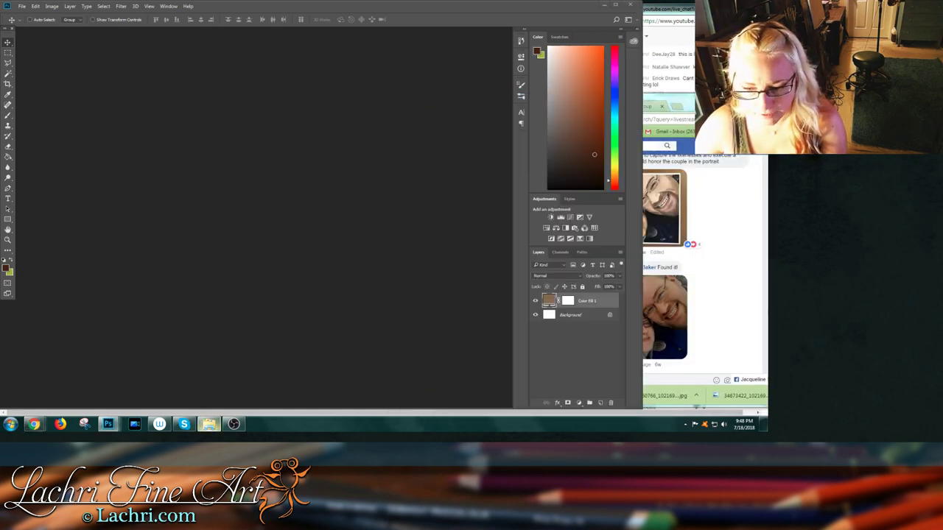
click(209, 425)
key(alt+Tab)
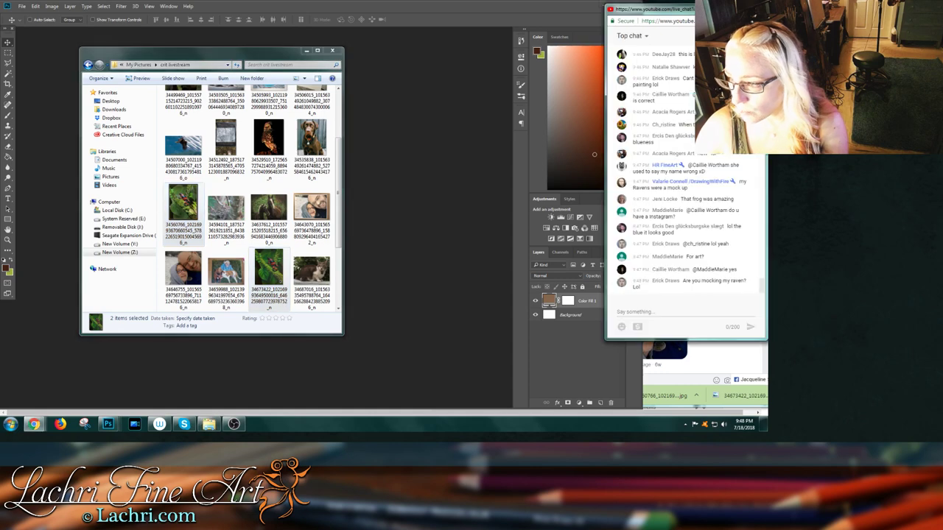
key(alt+Tab)
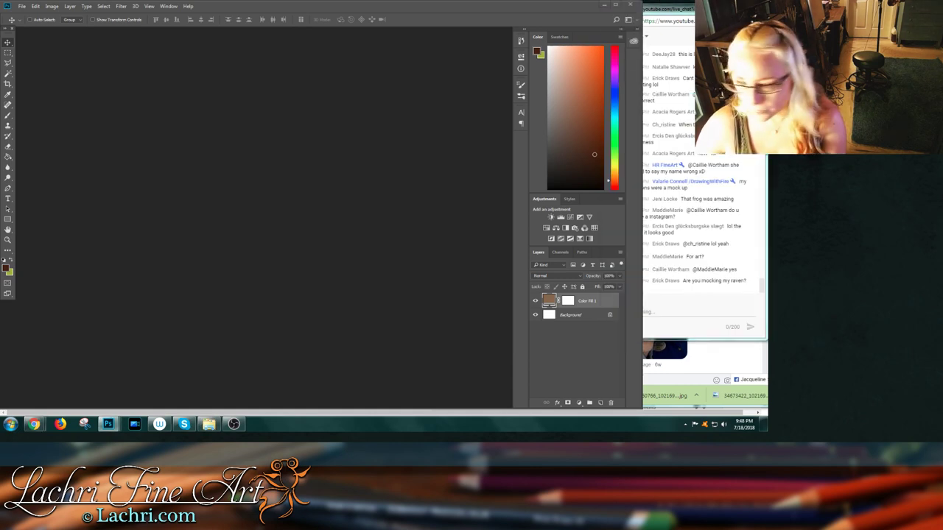
key(alt+Tab)
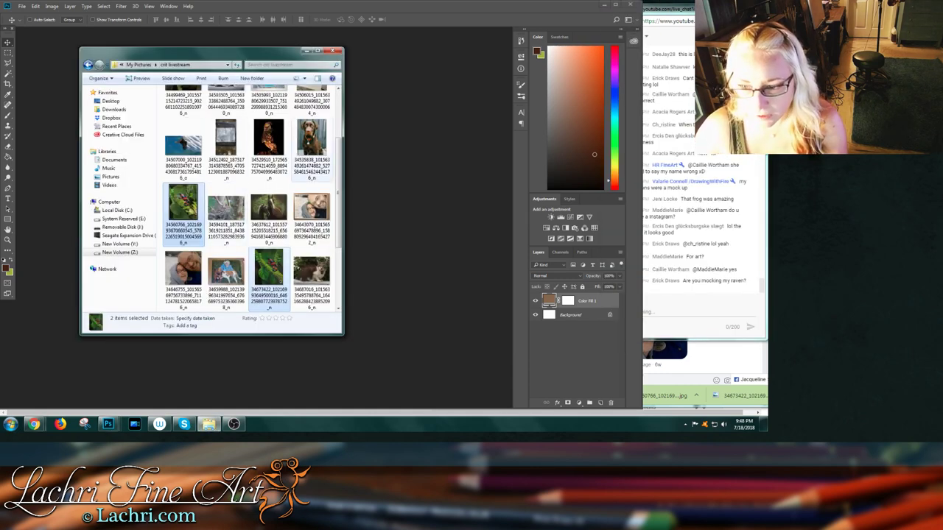
click(333, 214)
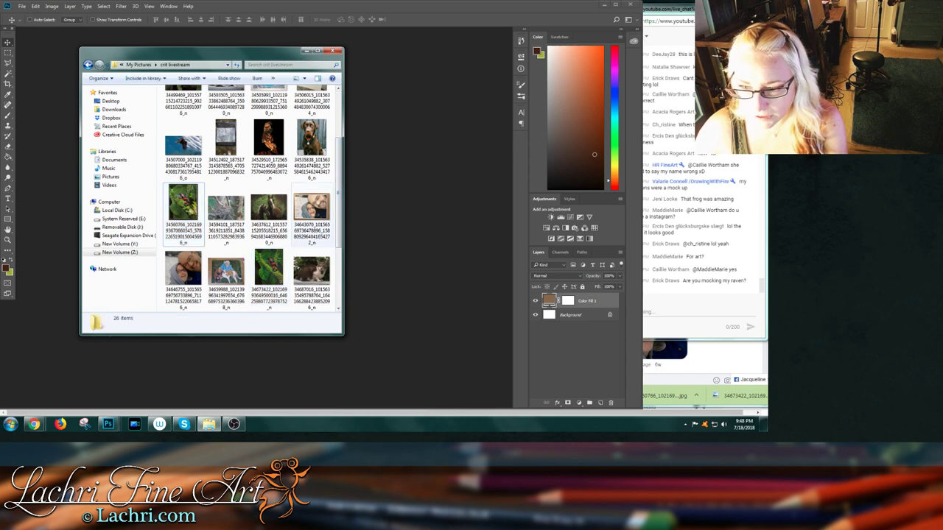
click(311, 214)
ctrl+click(183, 276)
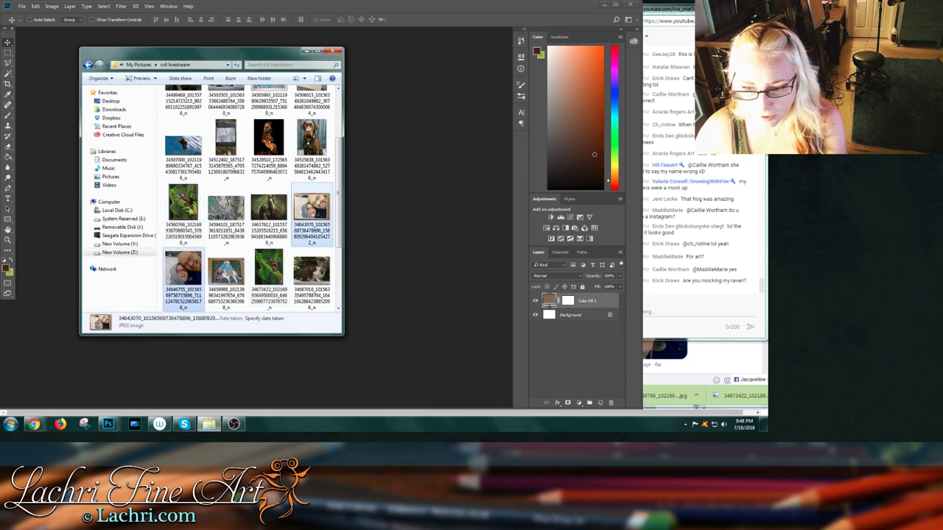
key(Return)
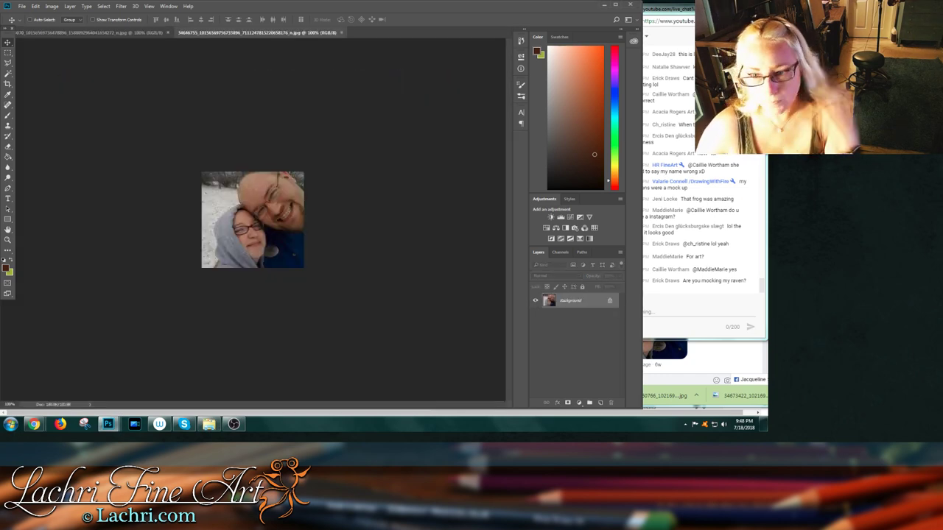
- Float the couple drawing and the reference photo in separate windows and place them side by side
mouse_move(257, 33)
mouse_down()
mouse_move(278, 83)
mouse_move(409, 106)
mouse_up()
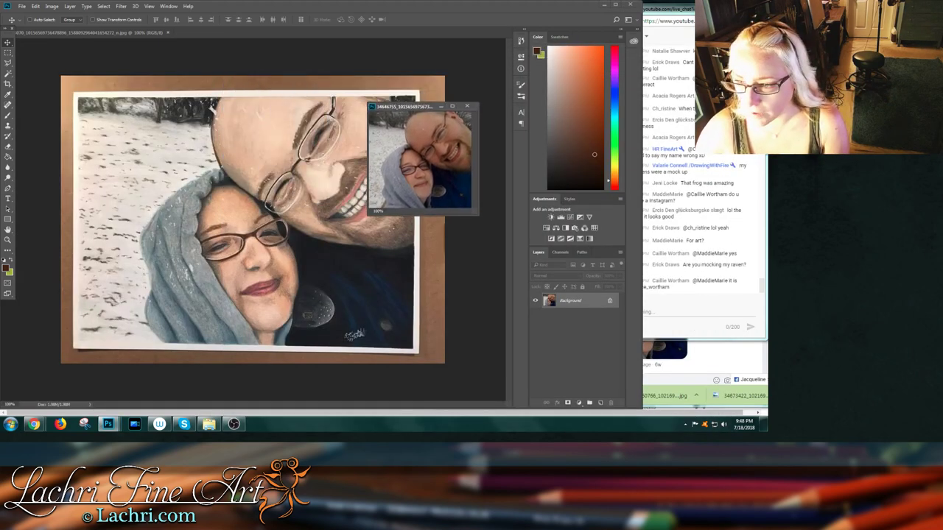
mouse_move(92, 33)
mouse_down()
mouse_move(103, 62)
mouse_move(103, 49)
mouse_up()
drag(421, 106, 424, 106)
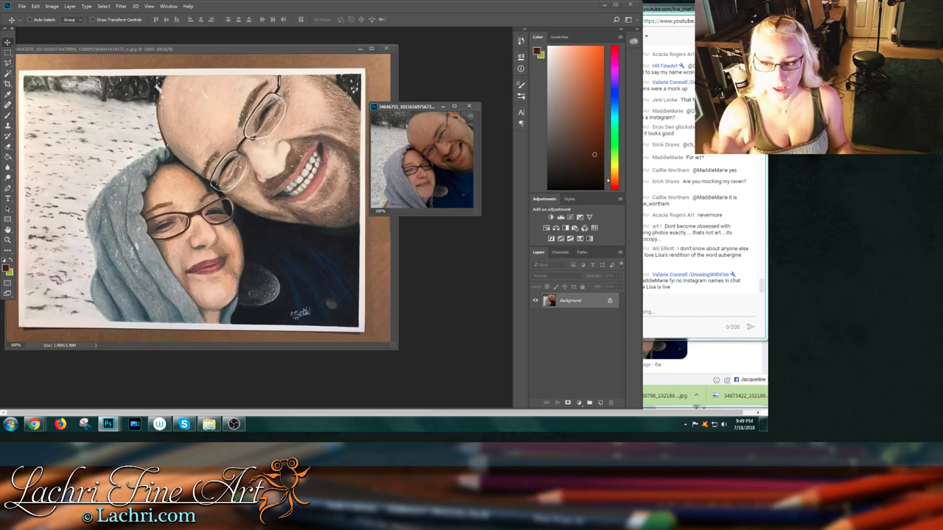
- Bring up the Untitled-1 colour swatch document and place it beneath the reference photo's window
mouse_move(108, 424)
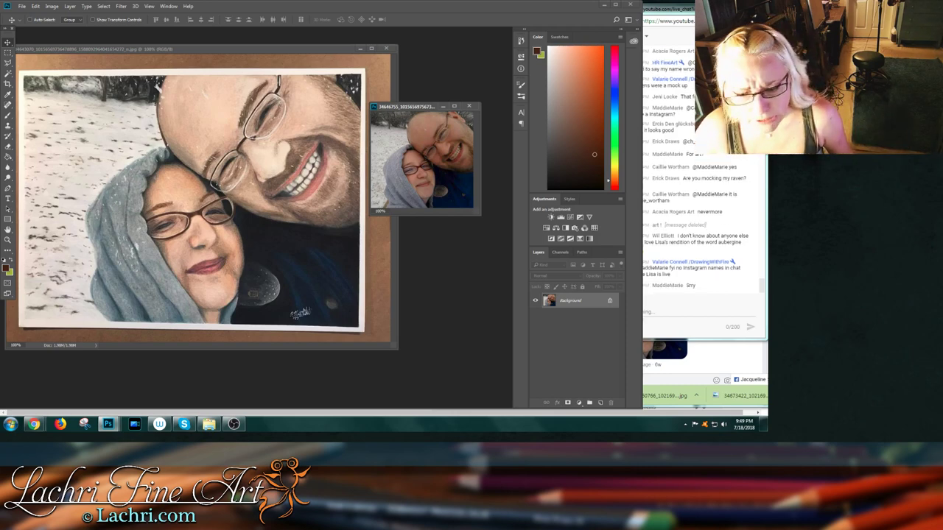
click(137, 380)
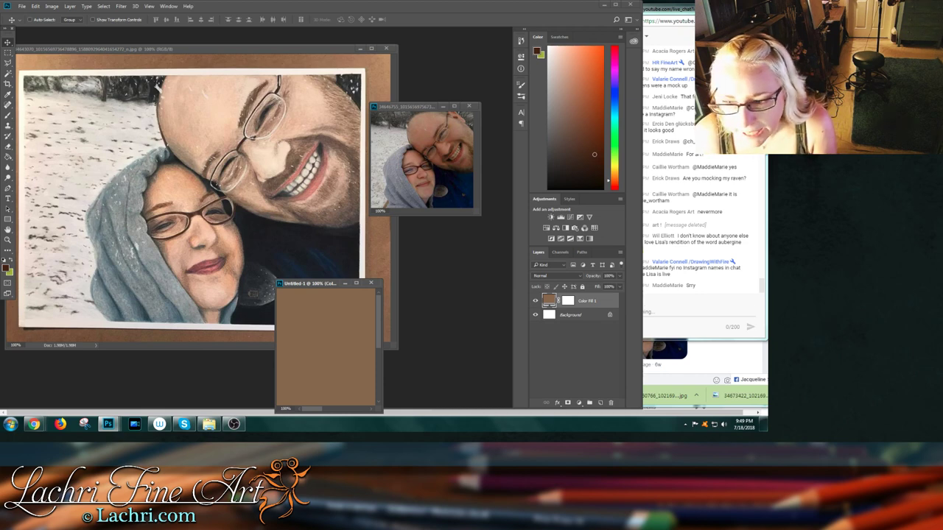
drag(317, 283, 337, 285)
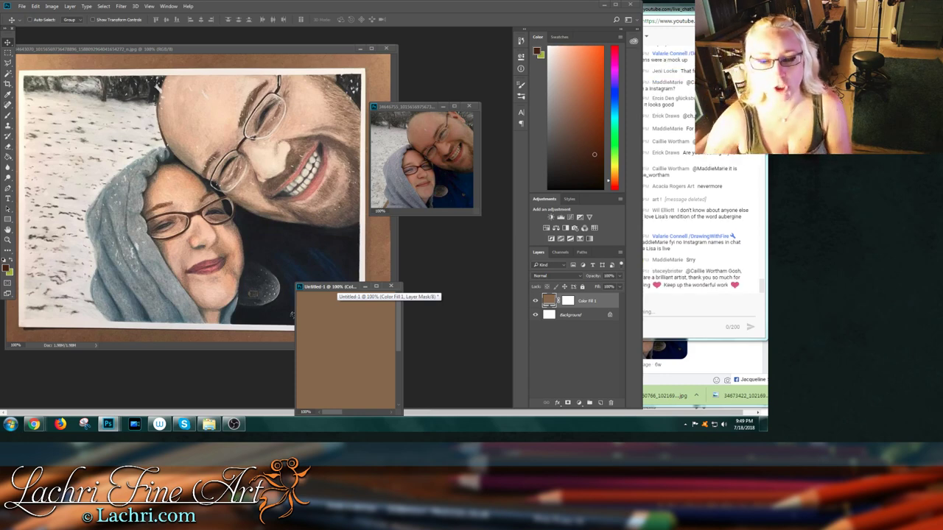
drag(338, 287, 417, 261)
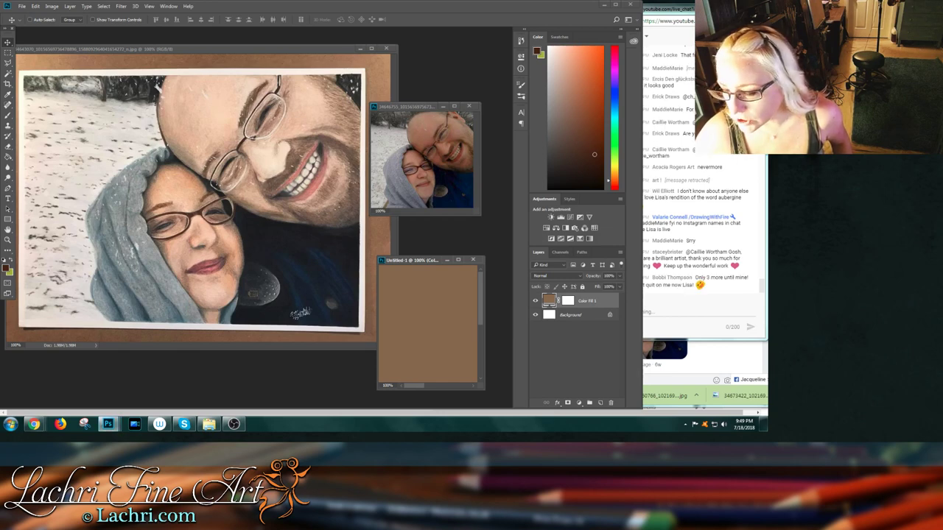
- Set the swatch document's colour fill to a dark reddish brown, #6b3922, and return to the Move tool
double_click(549, 300)
click(499, 266)
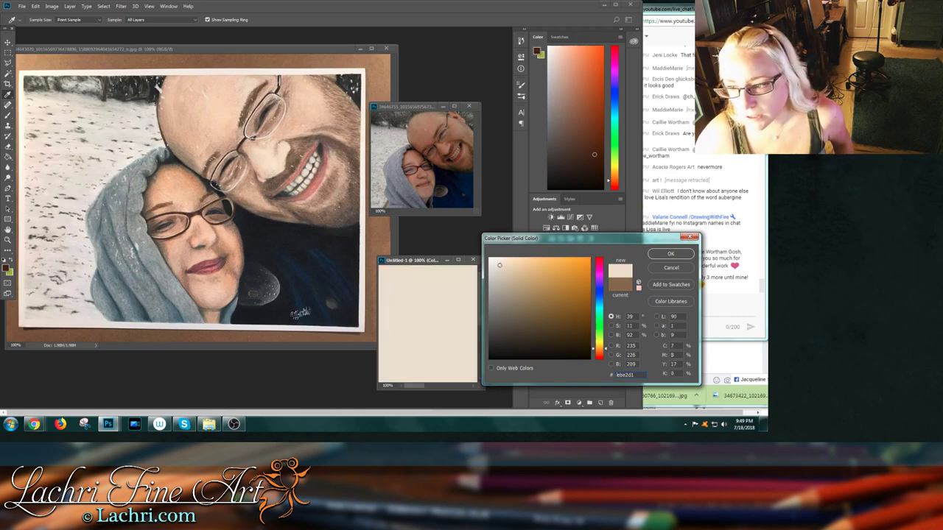
click(523, 308)
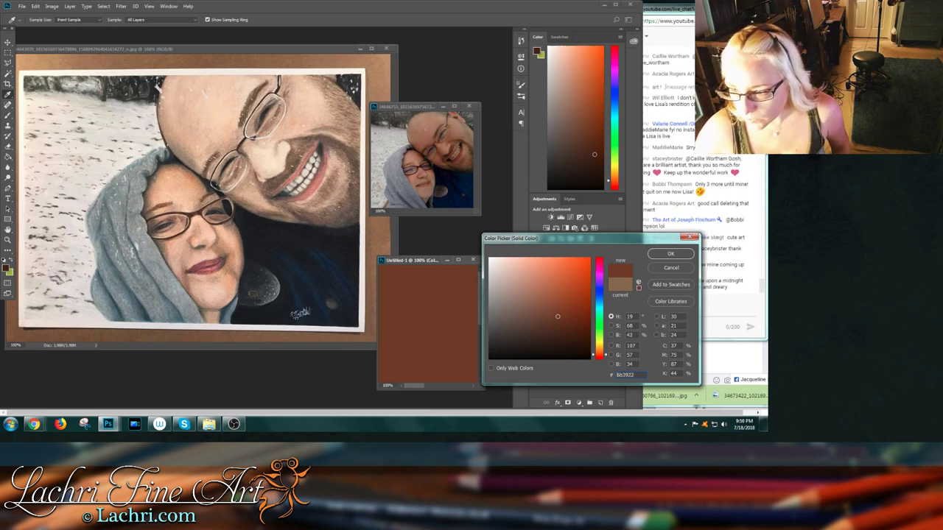
key(Return)
key(v)
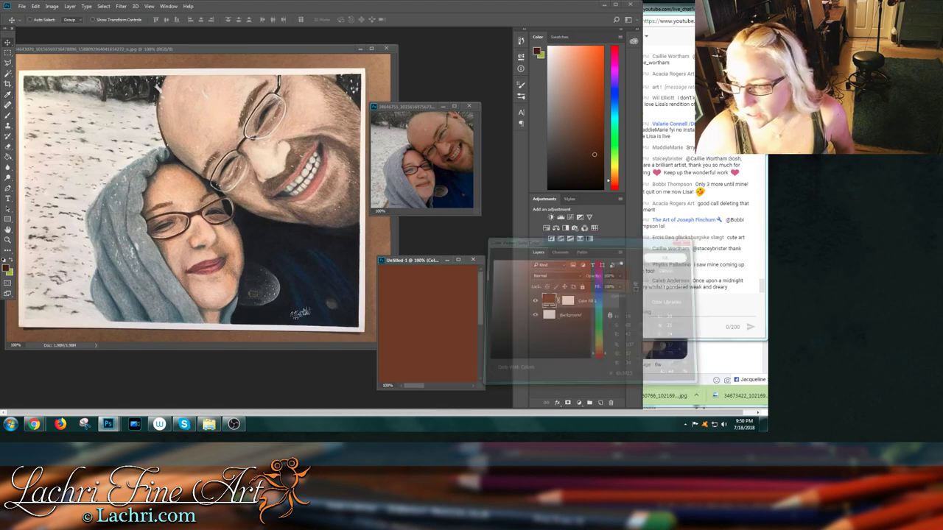
- Set the reference photo's zoom to 200% and enlarge its window so the whole couple fits beside the drawing
click(380, 211)
text(200)
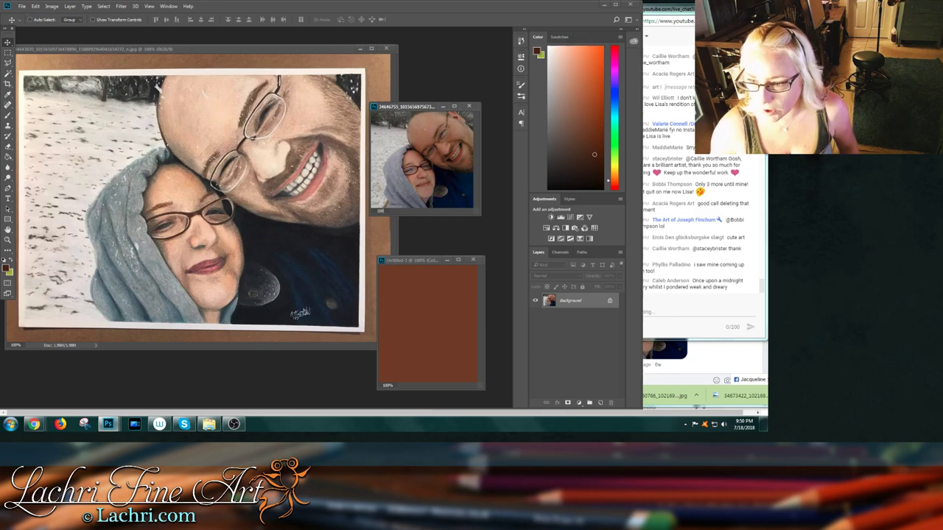
key(Return)
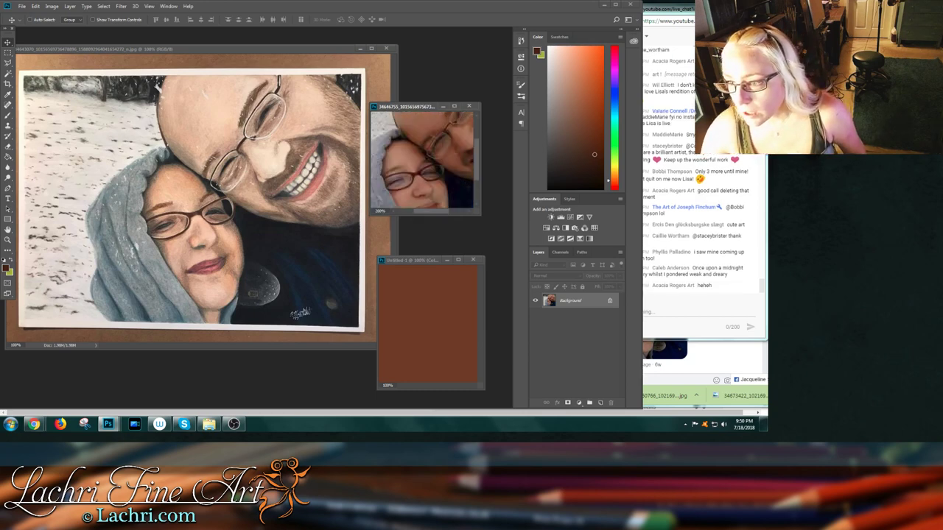
drag(480, 103, 559, 16)
click(158, 88)
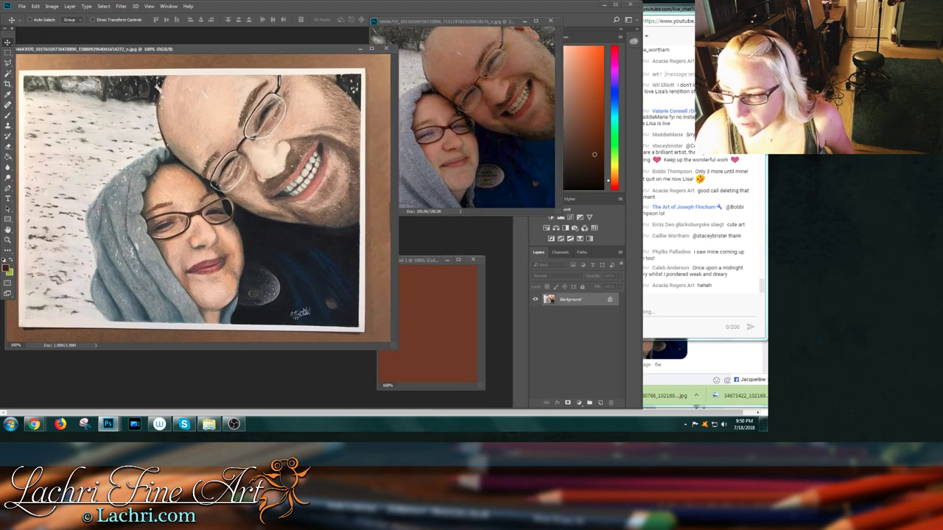
key(ctrl+Tab)
drag(370, 215, 361, 237)
- Set the Untitled-1 swatch document's colour fill to a medium brown, #7d4e30
click(431, 260)
double_click(549, 300)
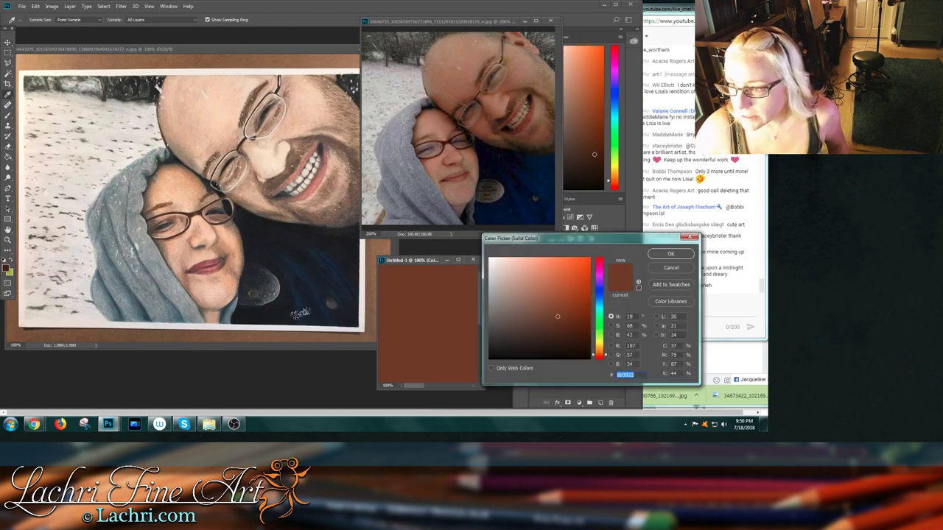
text(7d4e30)
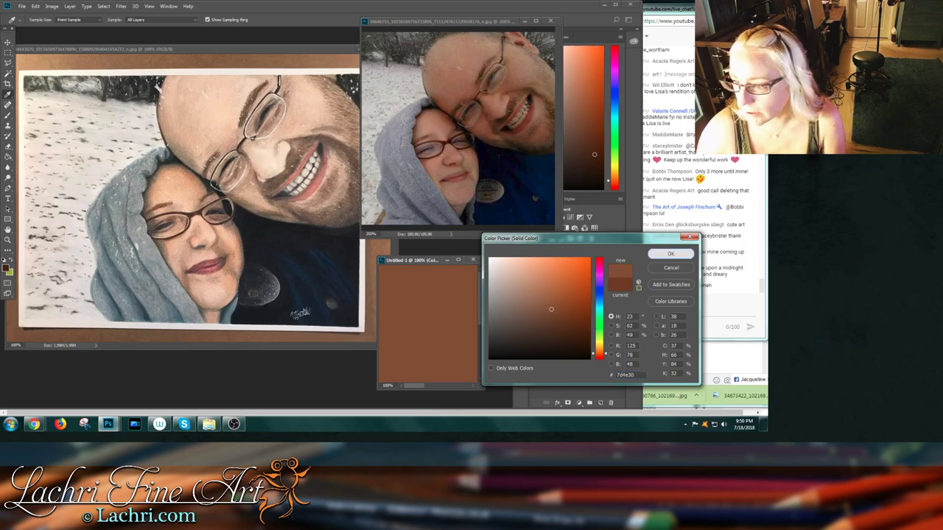
click(670, 253)
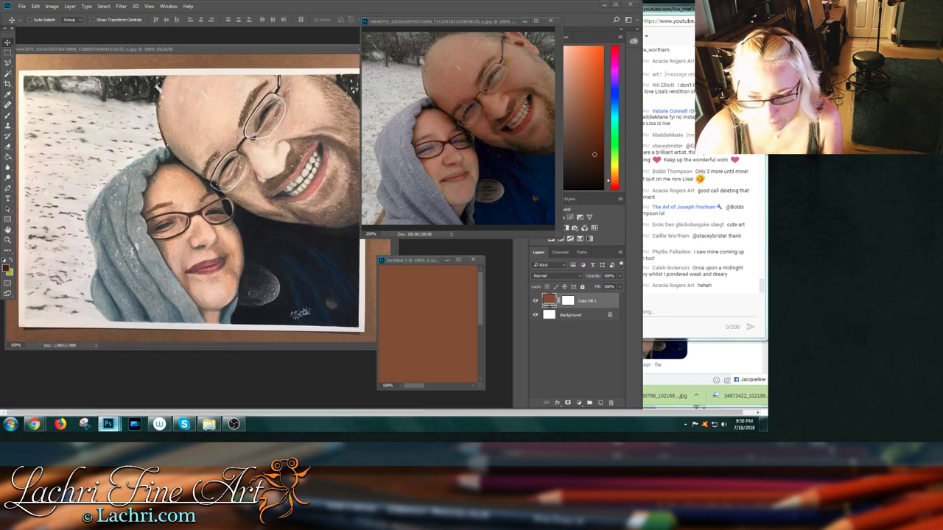
- Add the teal arrow to the reference photo and scale it down to a small marker beside the woman's cheek
key(ctrl+Tab)
drag(99, 122, 462, 148)
key(ctrl+t)
drag(380, 71, 477, 144)
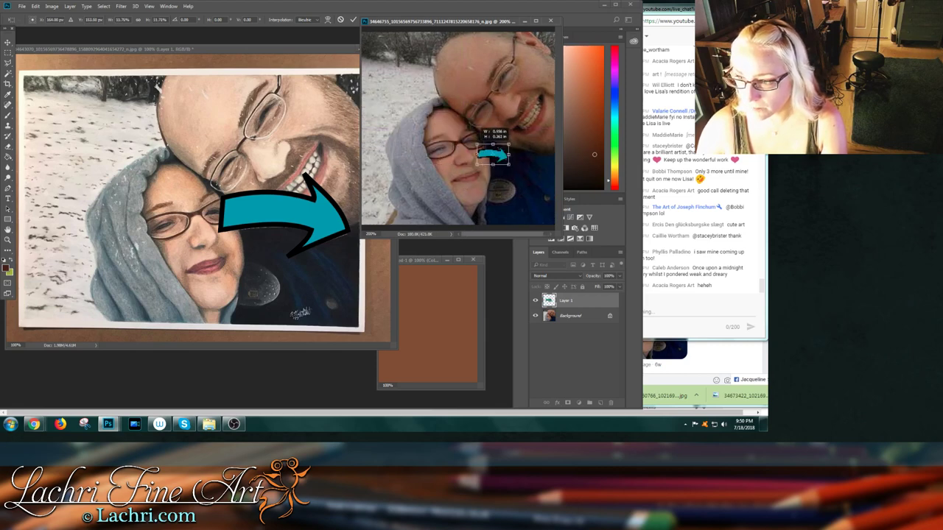
key(Return)
- Add the teal arrow to the couple drawing and shrink it to a small marker on the snowy background
key(ctrl+Tab)
right_click(303, 202)
click(324, 208)
key(ctrl+t)
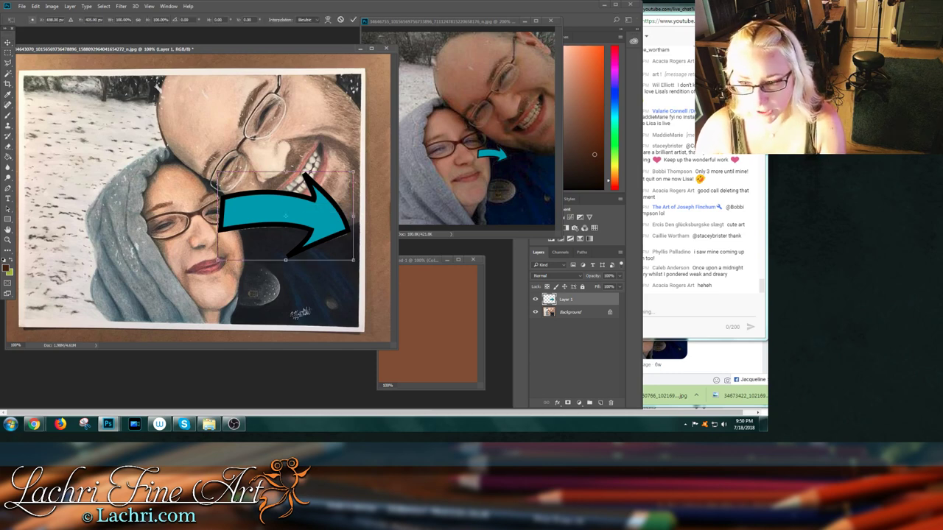
drag(218, 174, 63, 140)
key(Return)
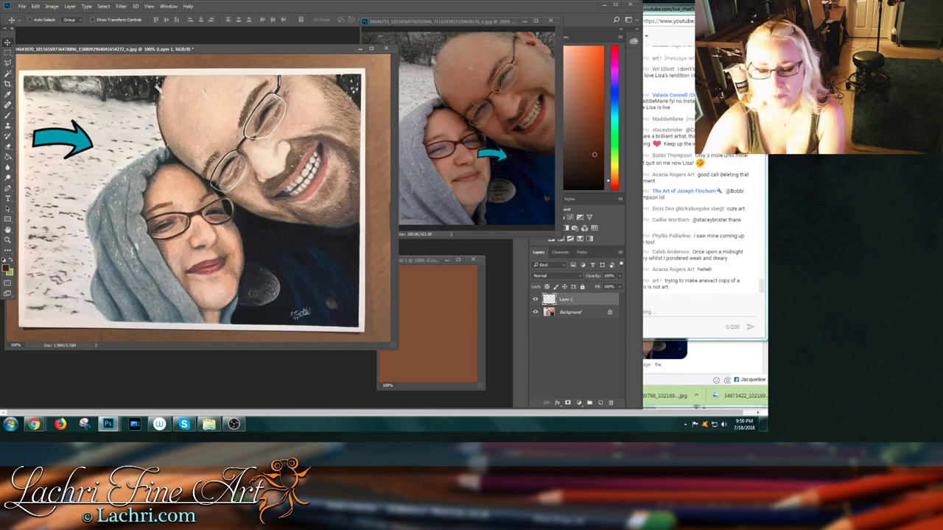
- Move the reference photo's arrow to the man's temple and shift the drawing's arrow across the snow toward his head
key(ctrl+Tab)
drag(491, 153, 521, 67)
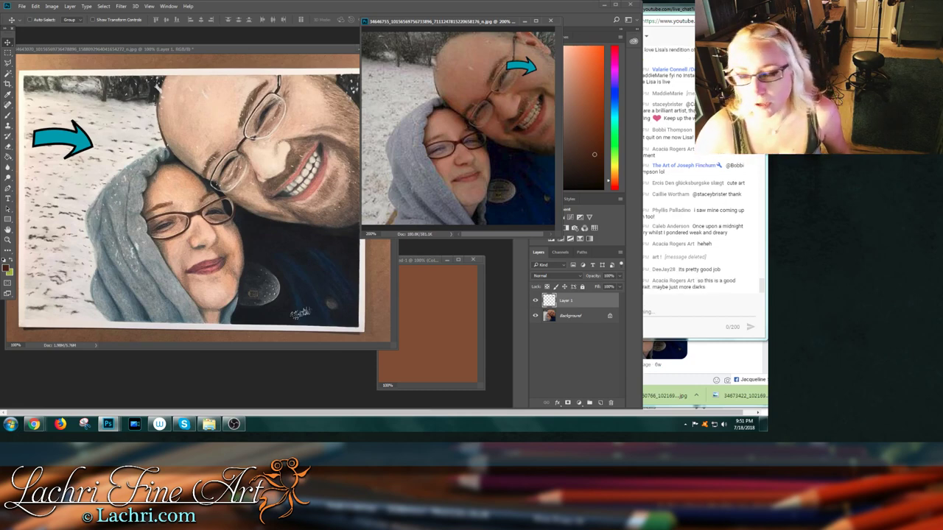
click(77, 137)
mouse_move(77, 137)
mouse_down()
mouse_move(220, 145)
mouse_move(272, 138)
mouse_move(288, 112)
mouse_move(113, 102)
mouse_up()
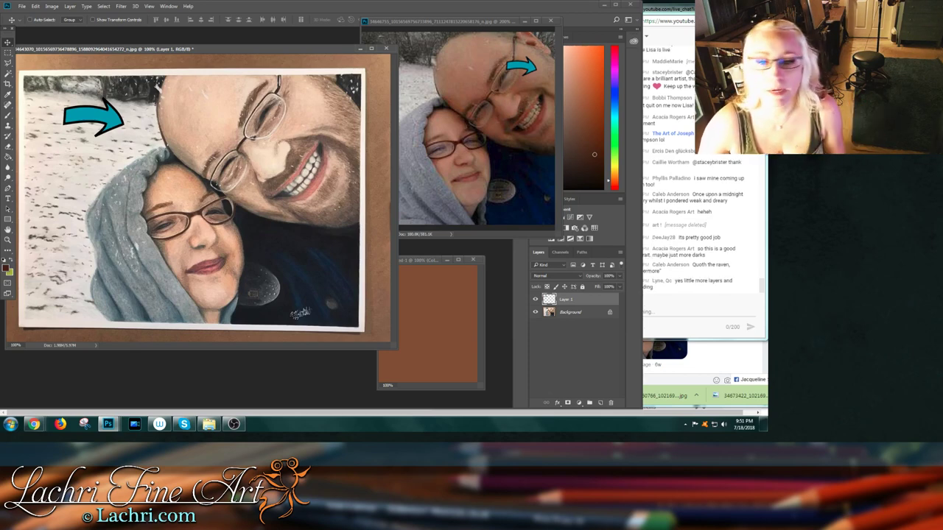
mouse_move(103, 110)
mouse_down()
mouse_move(280, 130)
mouse_move(110, 128)
mouse_up()
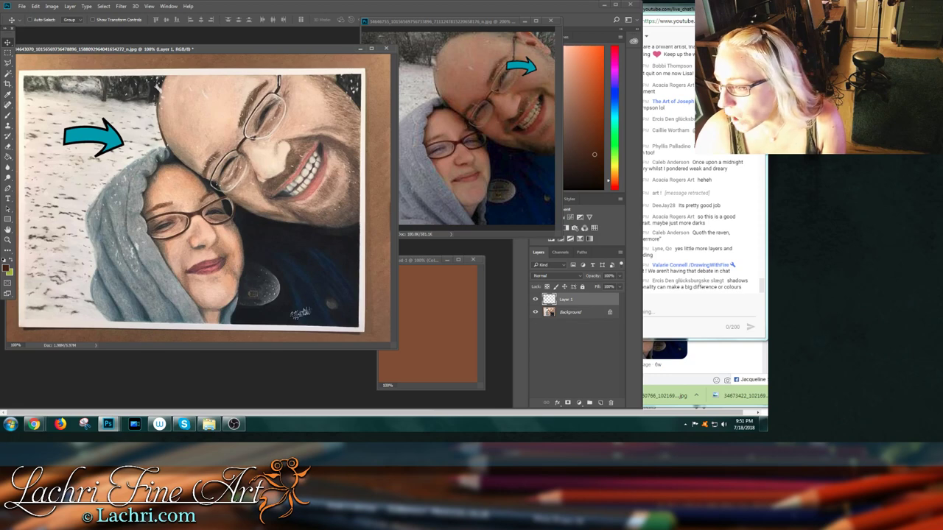
- Check the live chat, then move the reference photo's arrow from the man's temple down to point at his bearded jaw
click(700, 206)
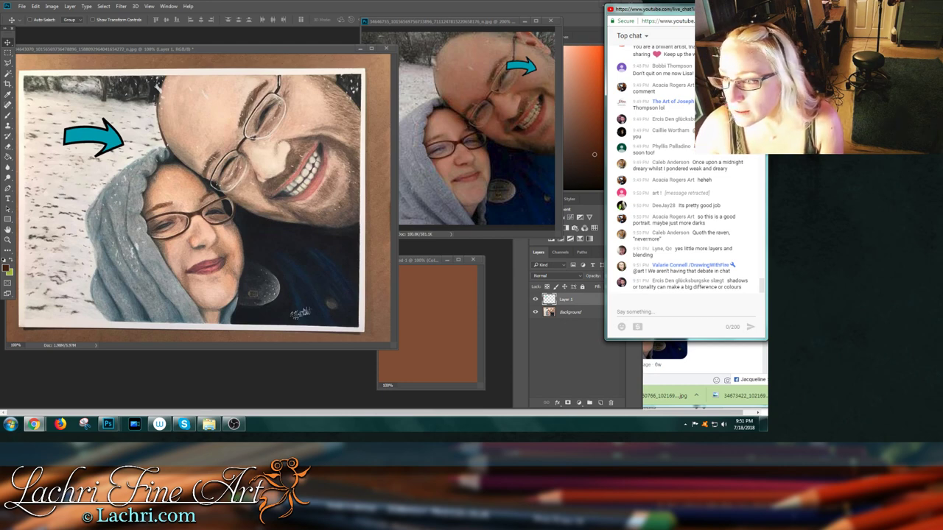
key(alt+Tab)
drag(521, 68, 482, 131)
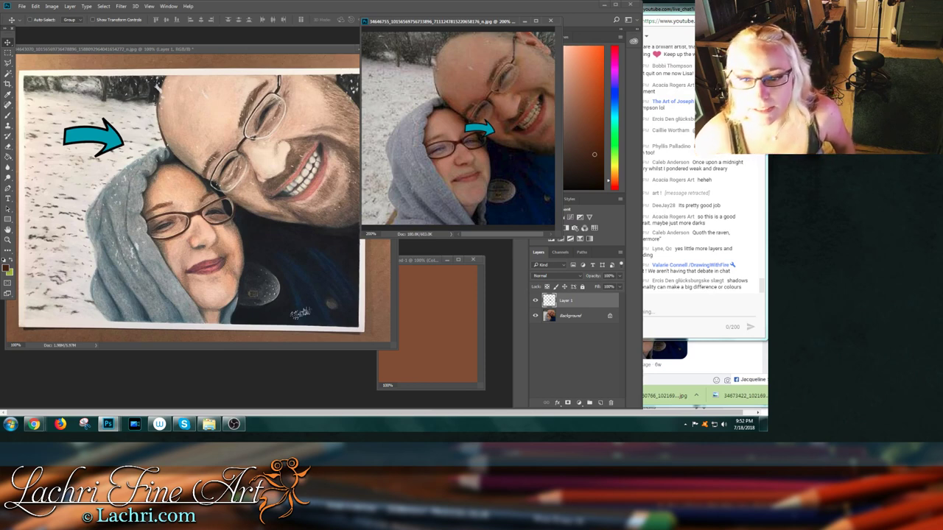
- Point the drawing's arrow at the man's jaw beside the woman's glasses, then return it to the snow
click(110, 131)
mouse_move(111, 131)
mouse_down()
mouse_move(229, 185)
mouse_move(259, 179)
mouse_move(254, 173)
mouse_move(290, 186)
mouse_move(259, 177)
mouse_up()
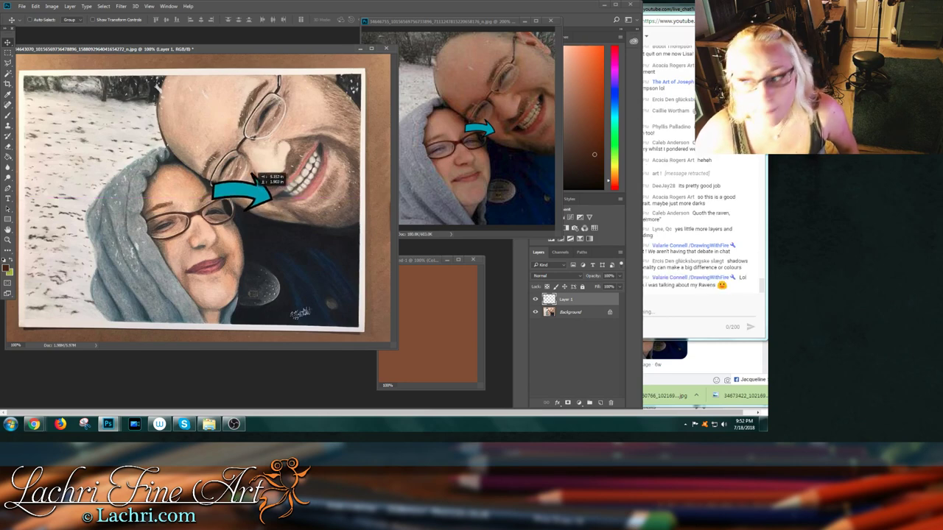
mouse_move(259, 177)
mouse_down()
mouse_move(292, 183)
mouse_move(221, 175)
mouse_move(166, 131)
mouse_move(225, 175)
mouse_move(262, 187)
mouse_move(167, 154)
mouse_move(127, 116)
mouse_move(98, 116)
mouse_up()
- Preview very dark browns, #3c280d and #41270e, as the swatch document's colour fill
click(422, 260)
double_click(548, 300)
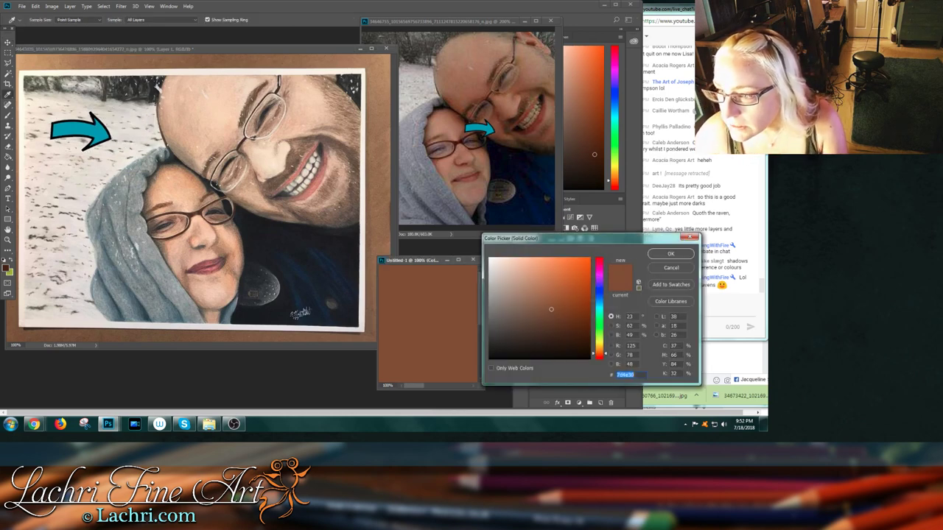
click(556, 322)
click(568, 335)
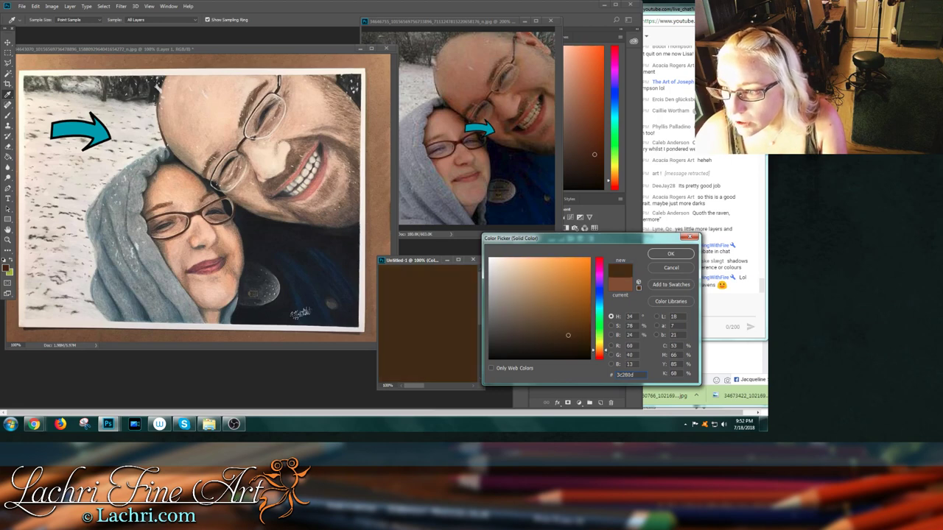
click(559, 323)
click(568, 333)
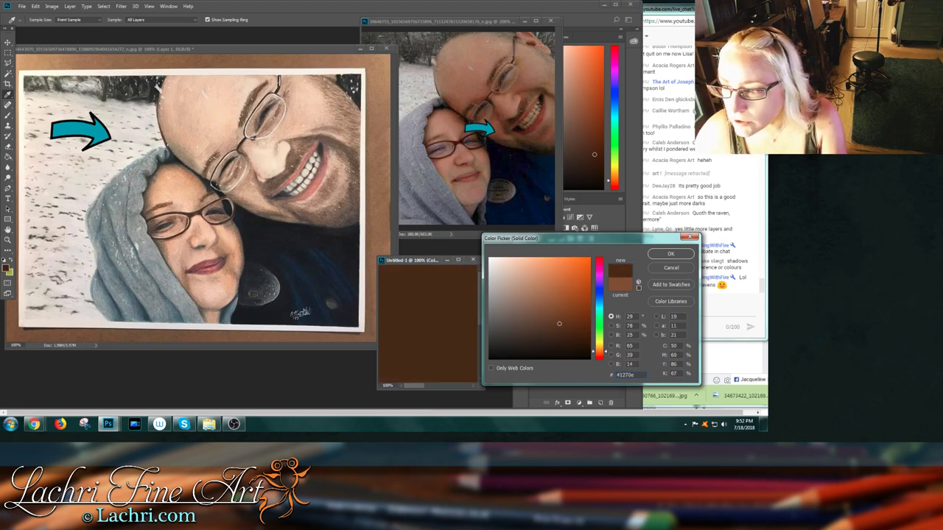
- Try further dark browns for the swatch fill, including #5b3920, #3b2913 and #3f2c1d
click(559, 323)
click(548, 322)
click(555, 344)
click(555, 323)
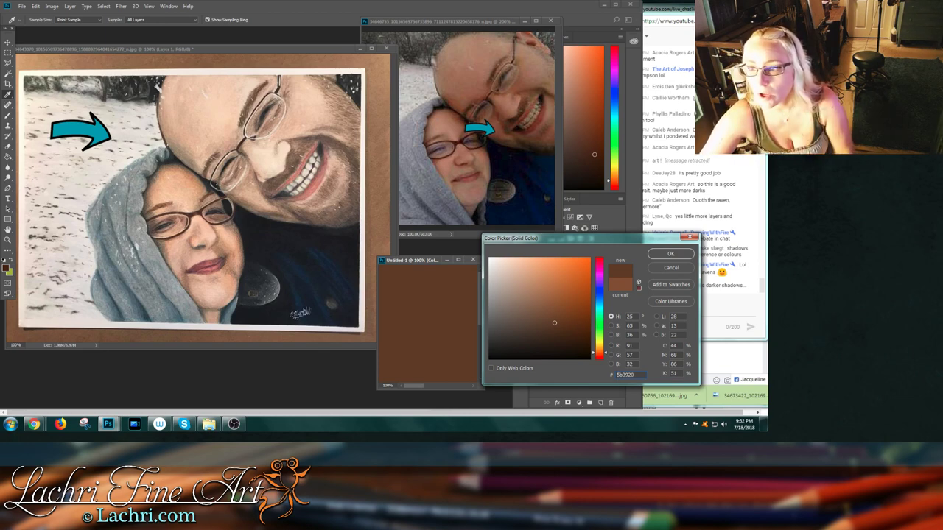
text(3b2913)
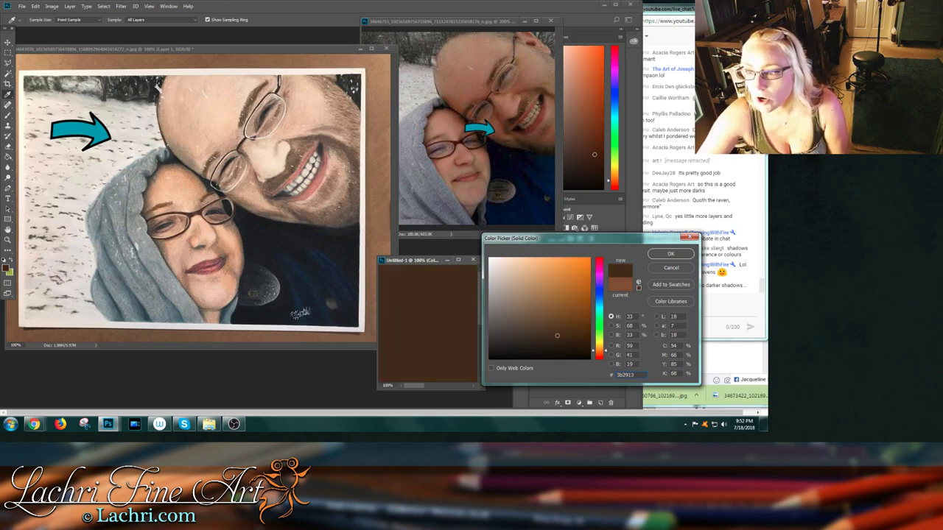
text(5e361d1e160b)
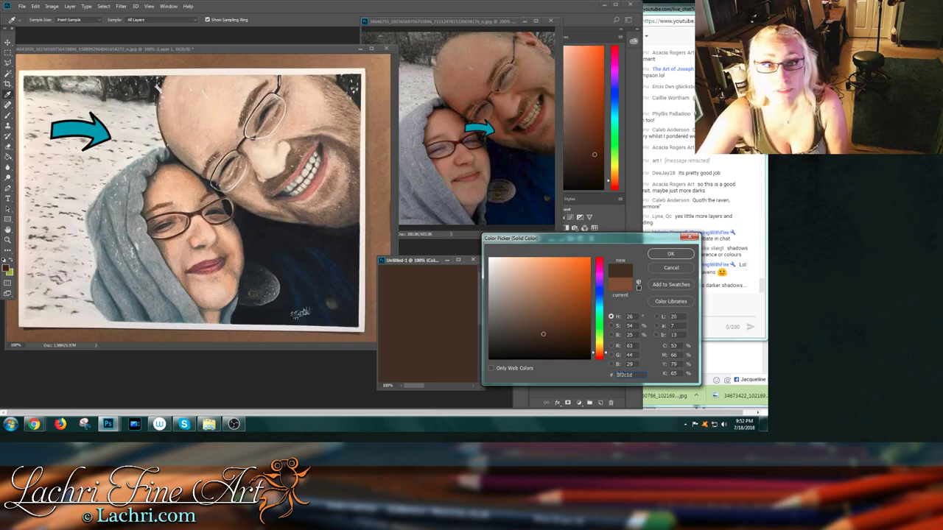
- Compare lighter greyish browns for the swatch and set its colour fill to #6c533d
mouse_move(543, 334)
mouse_down()
mouse_move(532, 309)
mouse_move(564, 329)
mouse_up()
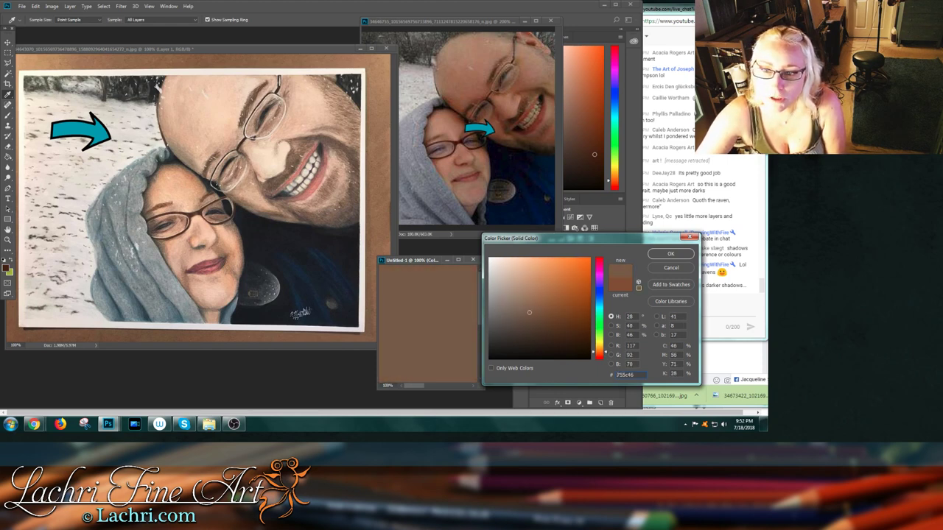
click(530, 316)
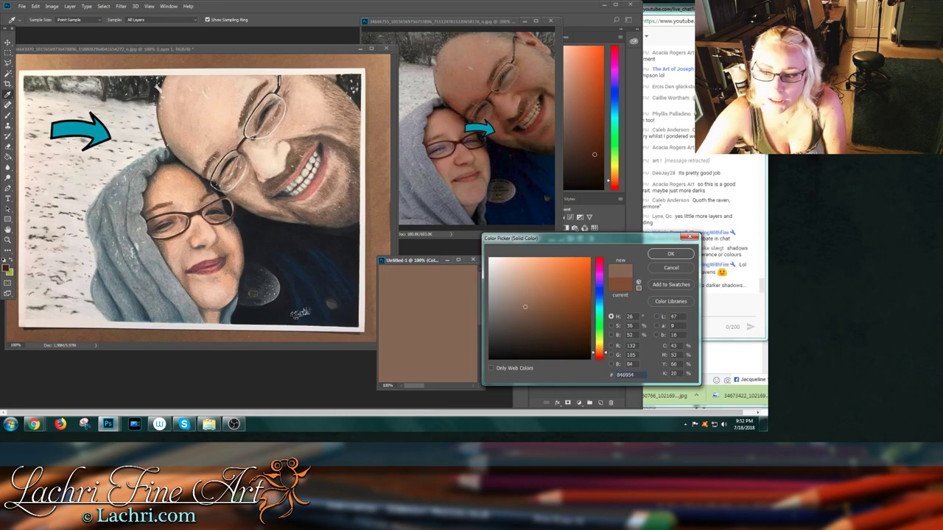
click(531, 317)
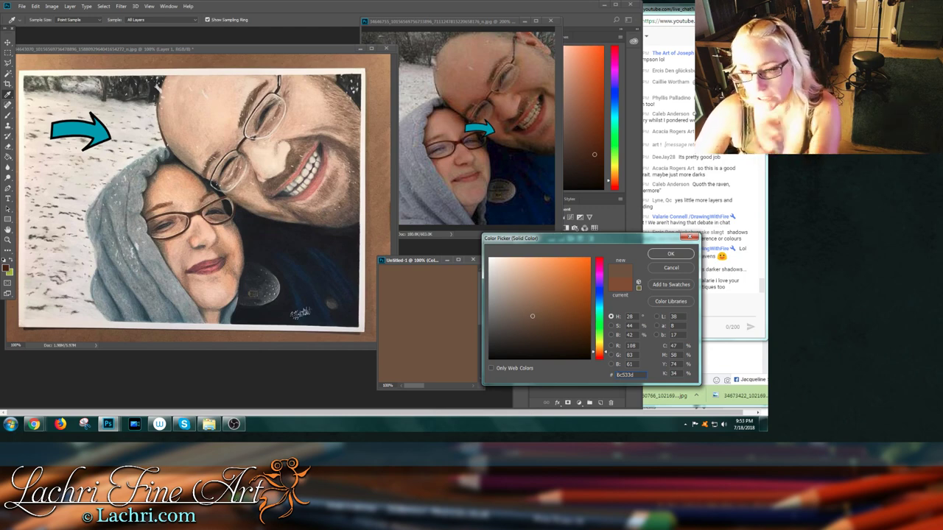
key(Return)
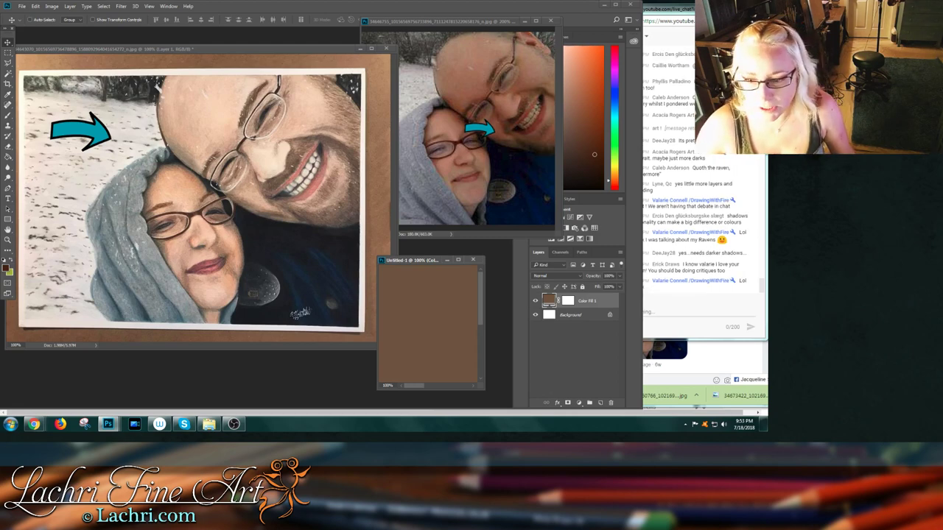
- Try a dusty pink, #b5816c, in the swatch document, then set its colour fill to a pale peach, #e4b89d
double_click(548, 300)
drag(559, 237, 510, 268)
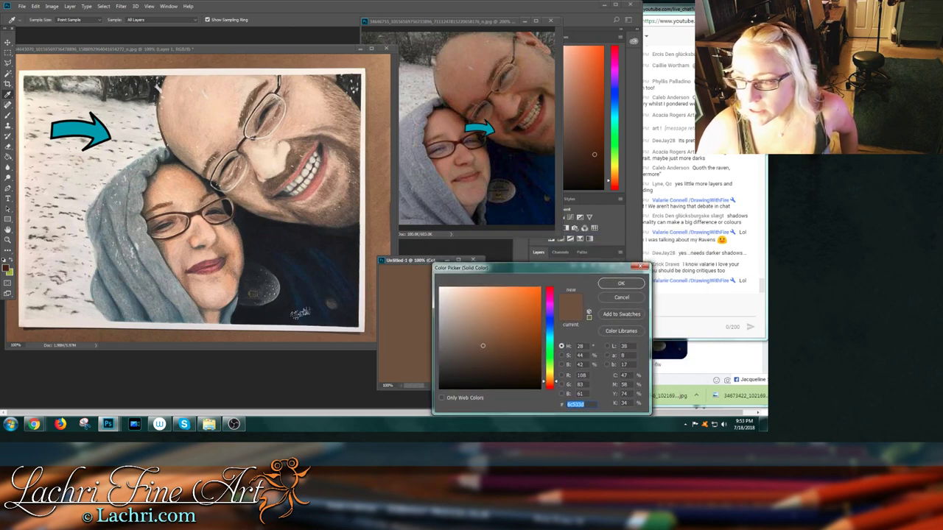
click(478, 317)
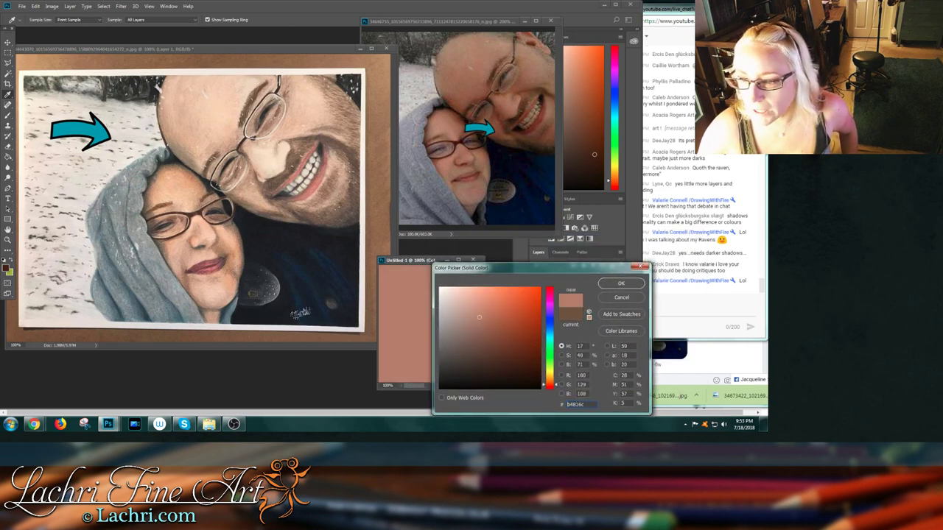
drag(515, 267, 544, 266)
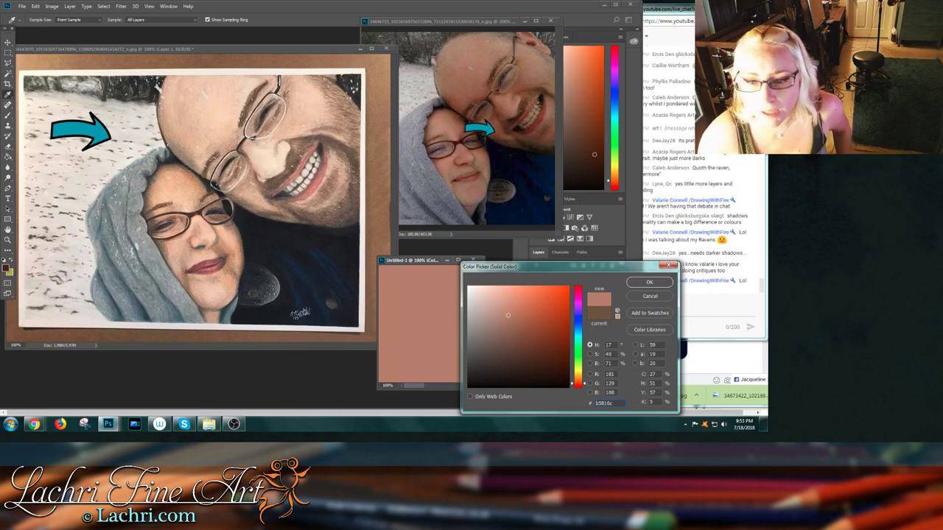
drag(507, 315, 498, 297)
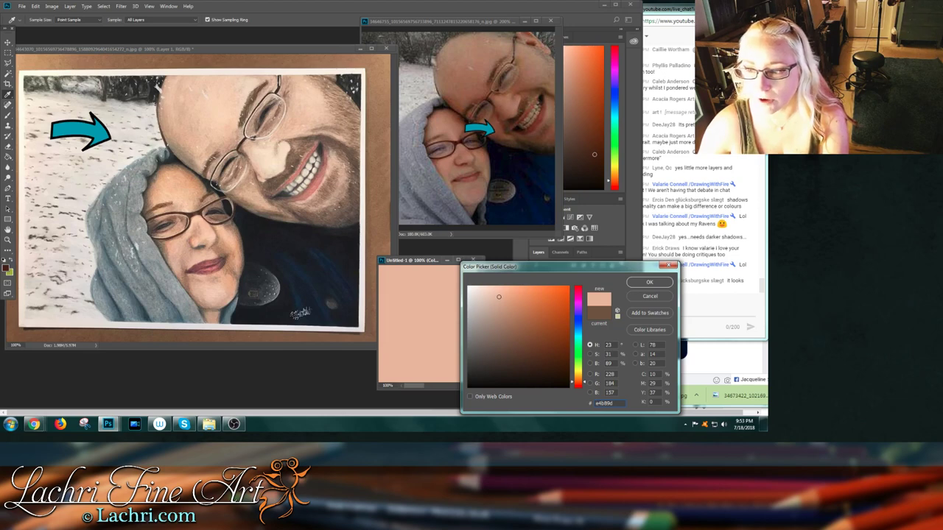
click(648, 282)
- Move the reference photo's arrow off the faces to the snow above the woman's hood
click(456, 21)
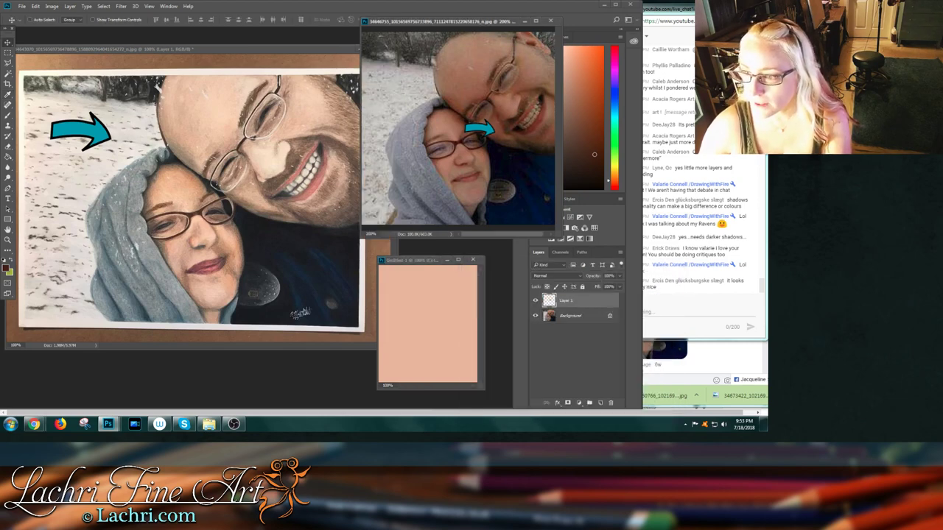
drag(480, 130, 420, 70)
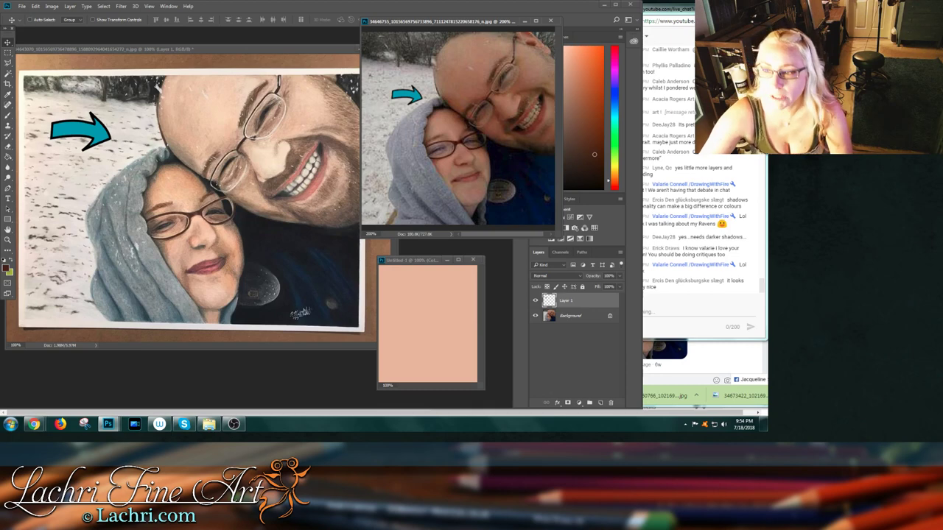
- Try reddish brown #845646 in the swatch document, then set its colour fill to dusty red #995353 and return to the Move tool
click(431, 260)
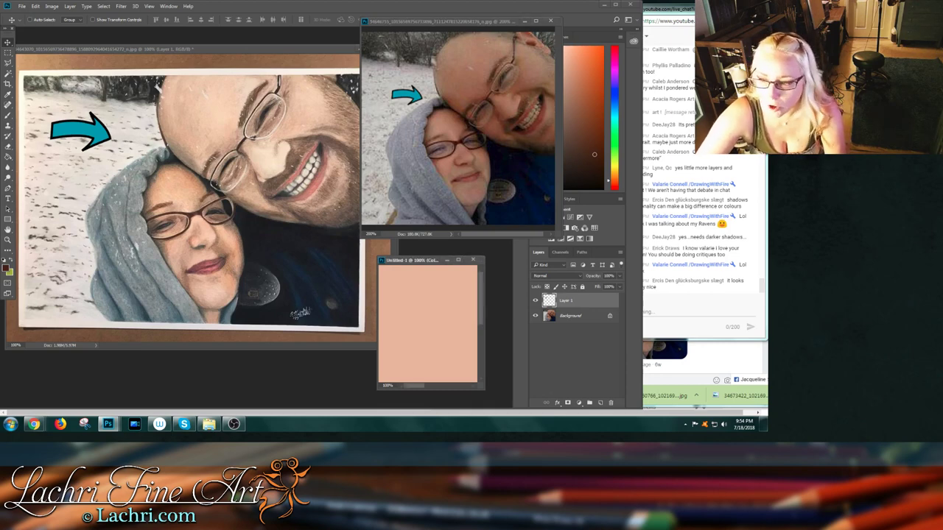
double_click(549, 300)
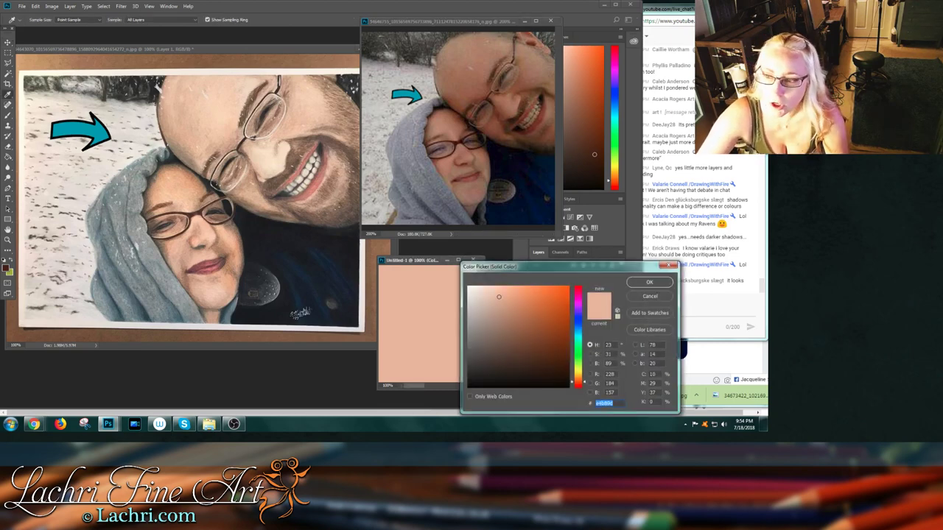
text(845646)
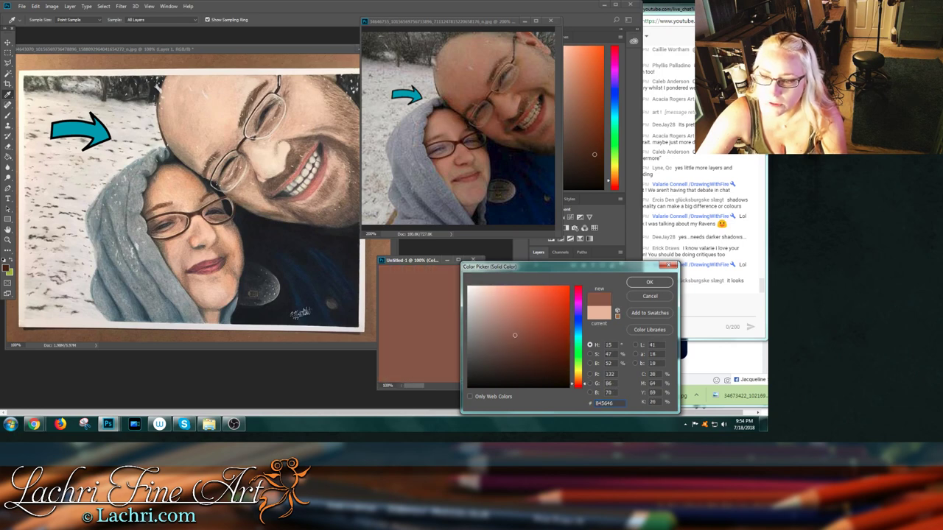
text(995353)
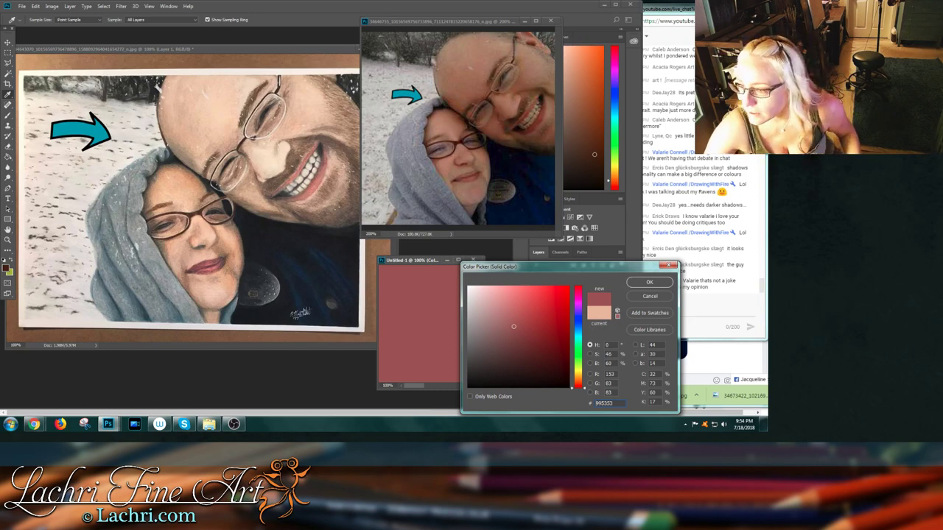
key(Return)
key(v)
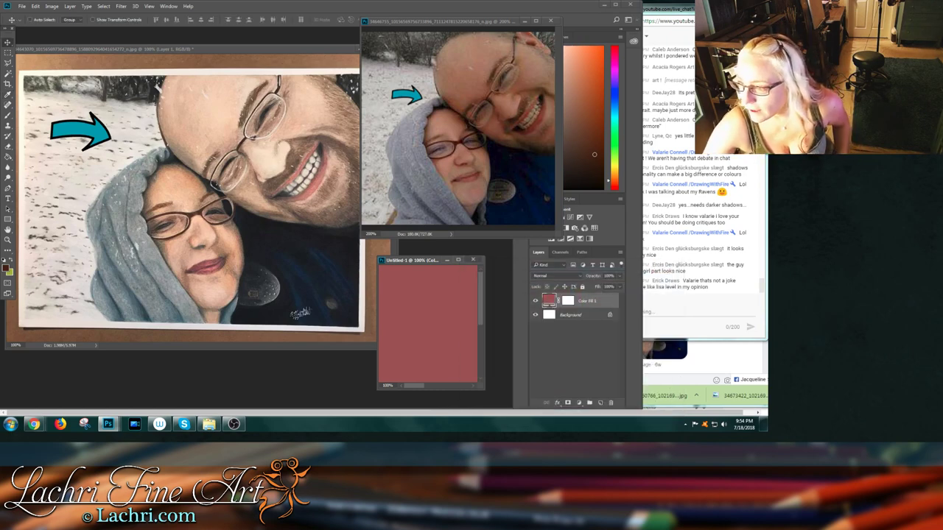
- Check the newest live chat messages, then return to the couple drawing's window in Photoshop
click(700, 236)
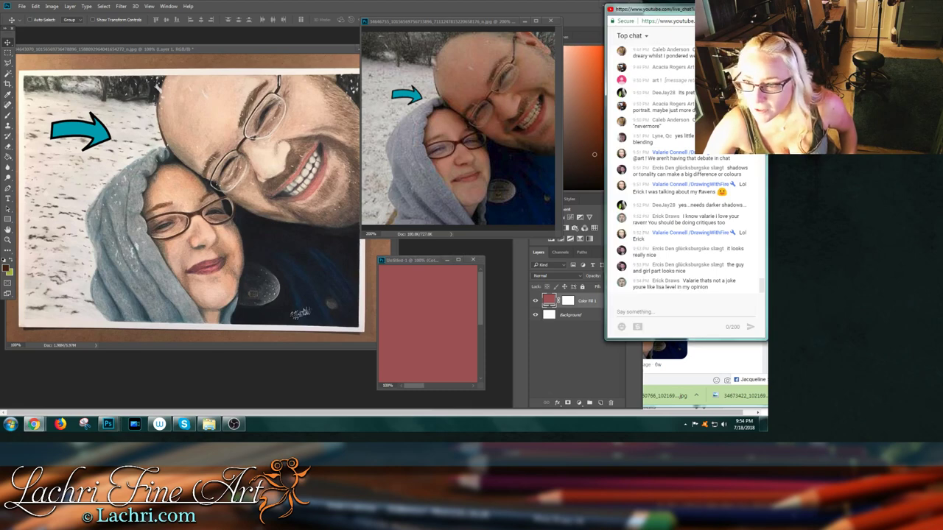
click(191, 48)
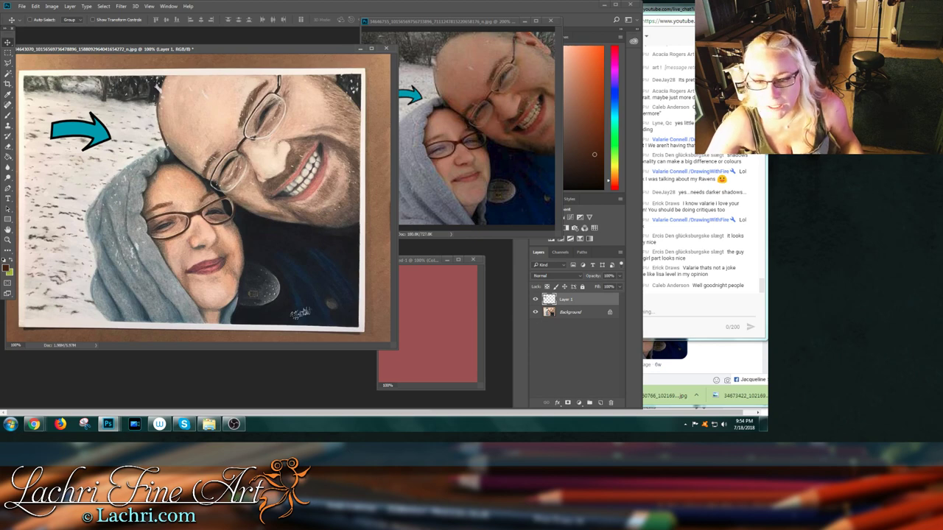
- Move the arrows in the couple drawing and its reference photo up and away from the hood, over the snowy background
key(ctrl+Tab)
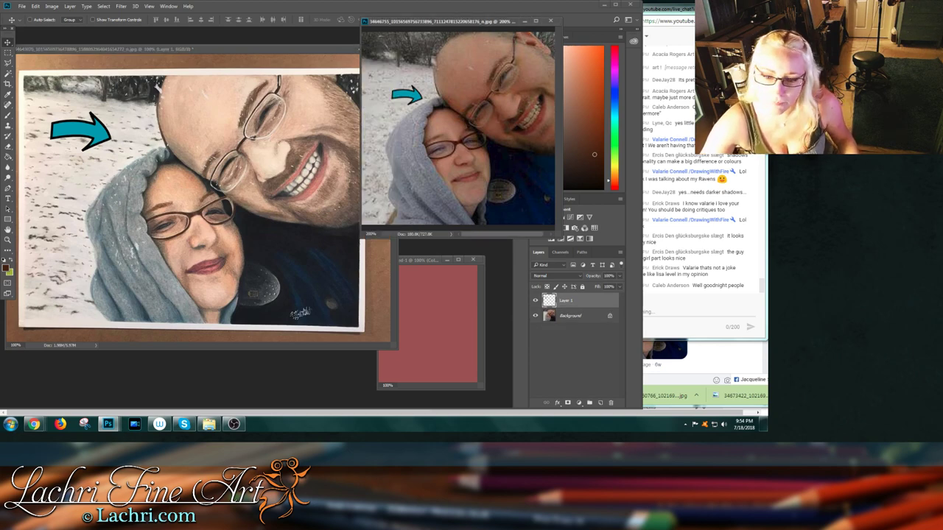
click(81, 131)
mouse_move(81, 131)
mouse_down()
mouse_move(83, 256)
mouse_move(123, 265)
mouse_move(155, 296)
mouse_move(108, 252)
mouse_move(98, 235)
mouse_move(105, 210)
mouse_move(118, 278)
mouse_move(148, 286)
mouse_move(102, 274)
mouse_move(67, 125)
mouse_up()
click(406, 94)
drag(405, 94, 392, 67)
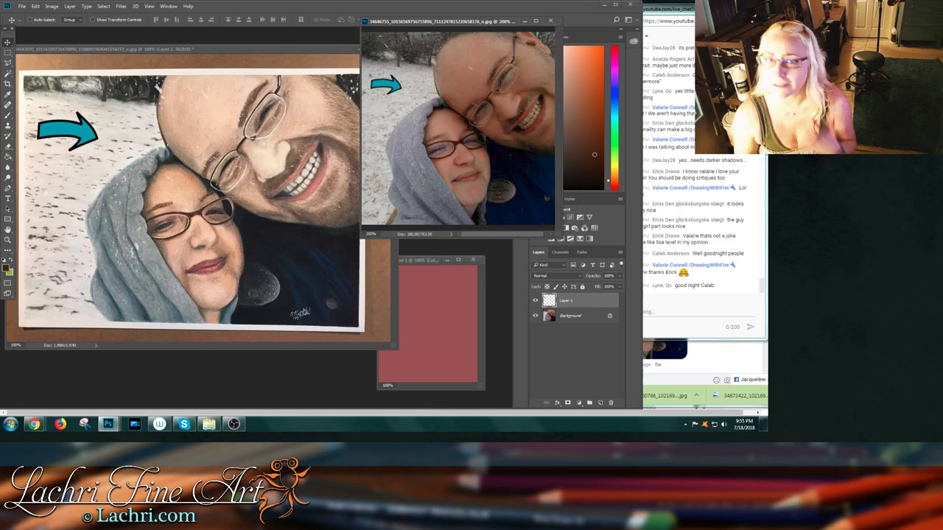
- Close the couple's reference photo and the couple drawing without saving changes
click(550, 20)
click(371, 163)
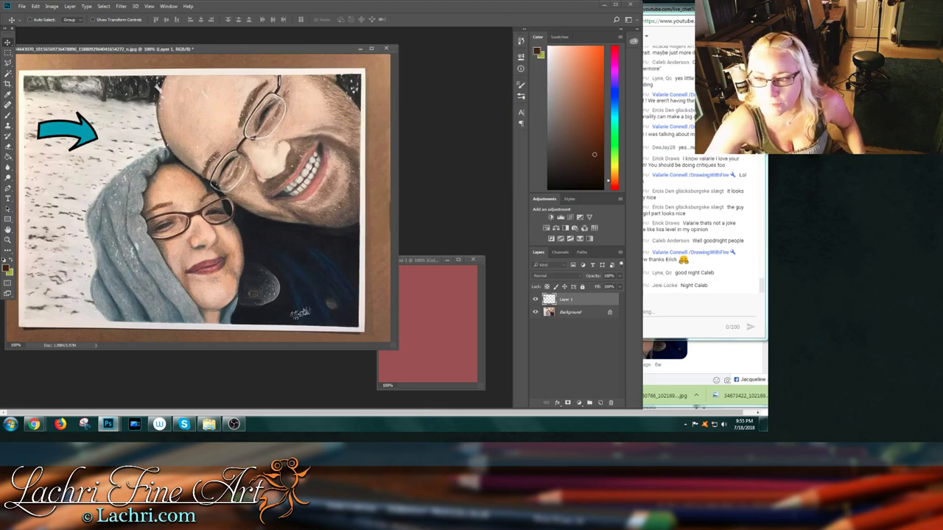
click(386, 48)
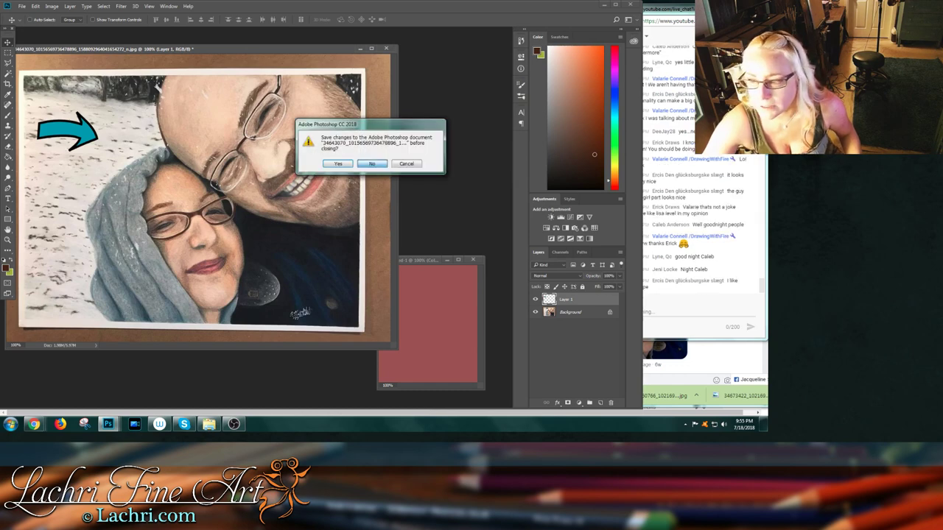
click(371, 164)
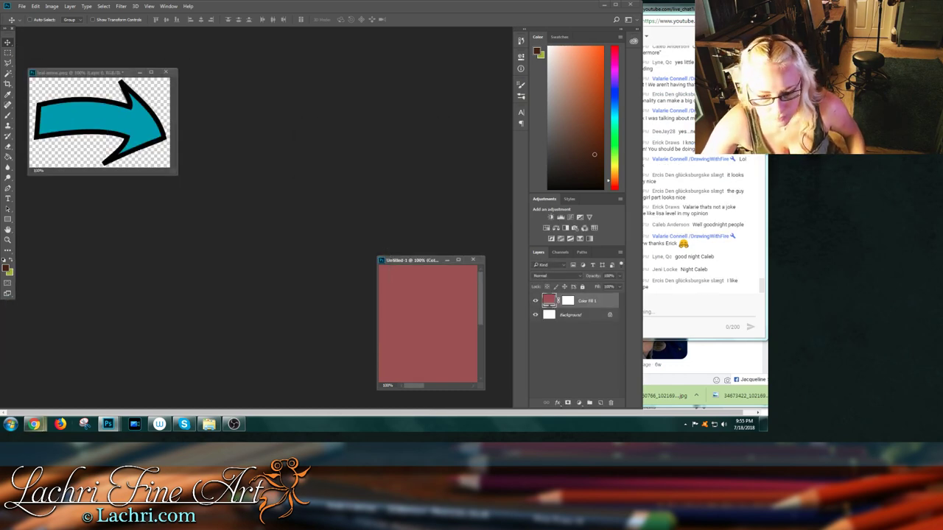
- Switch to the Facebook group in Chrome and save the next submission's dachshund drawing as a JPEG in the crit livestream folder
mouse_move(34, 424)
click(49, 380)
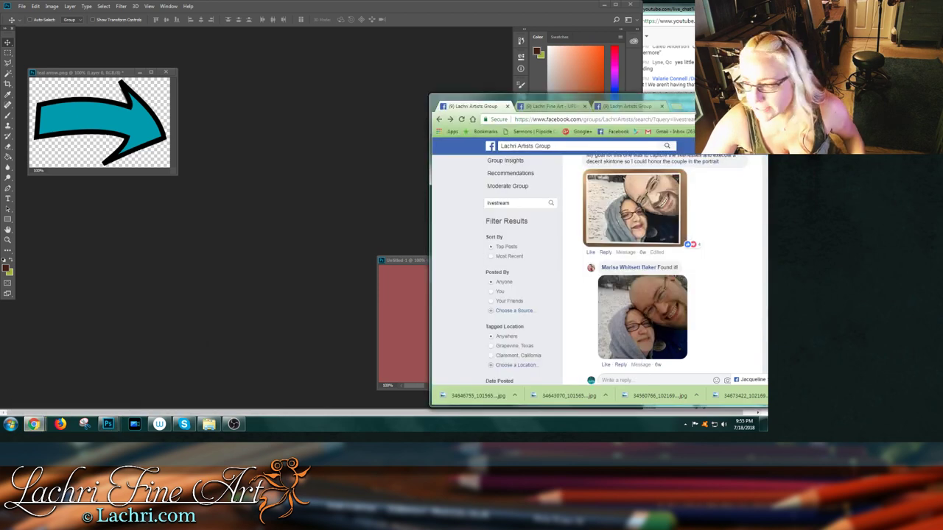
scroll(596, 273, down, 3)
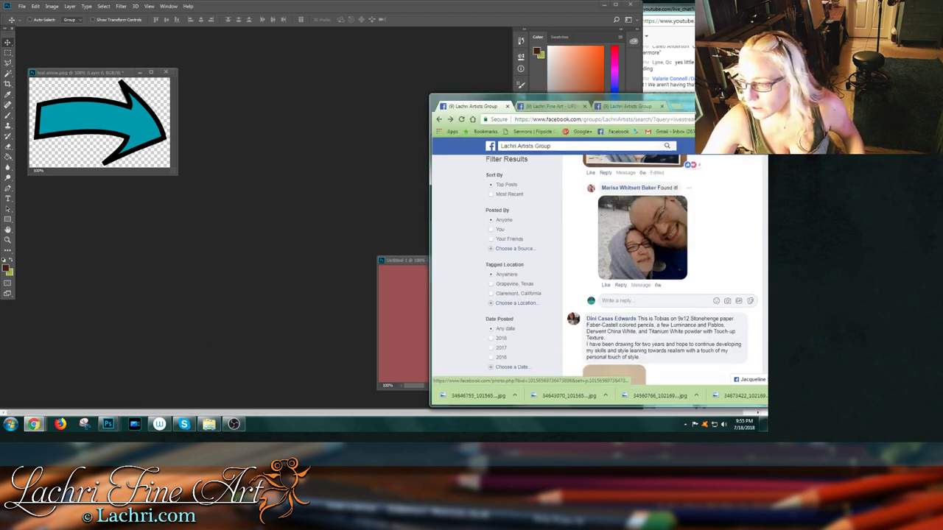
scroll(663, 270, down, 3)
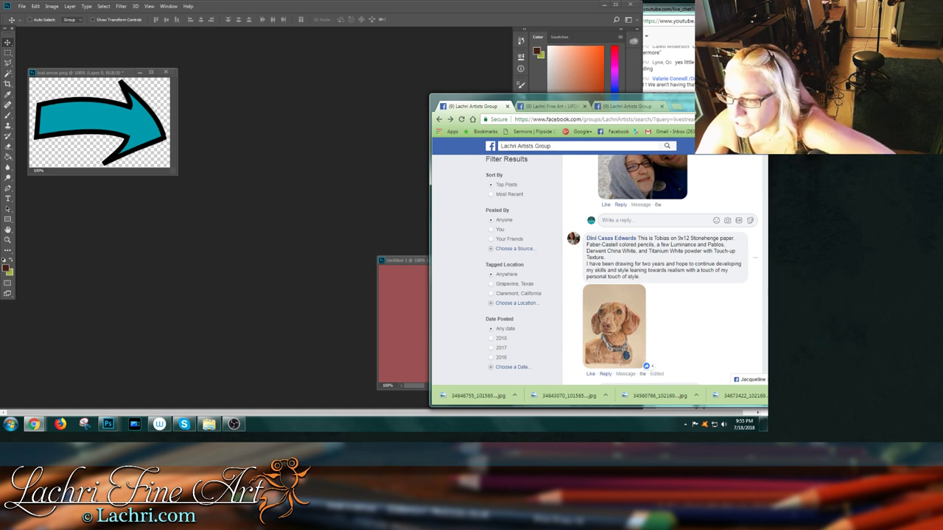
scroll(662, 269, down, 3)
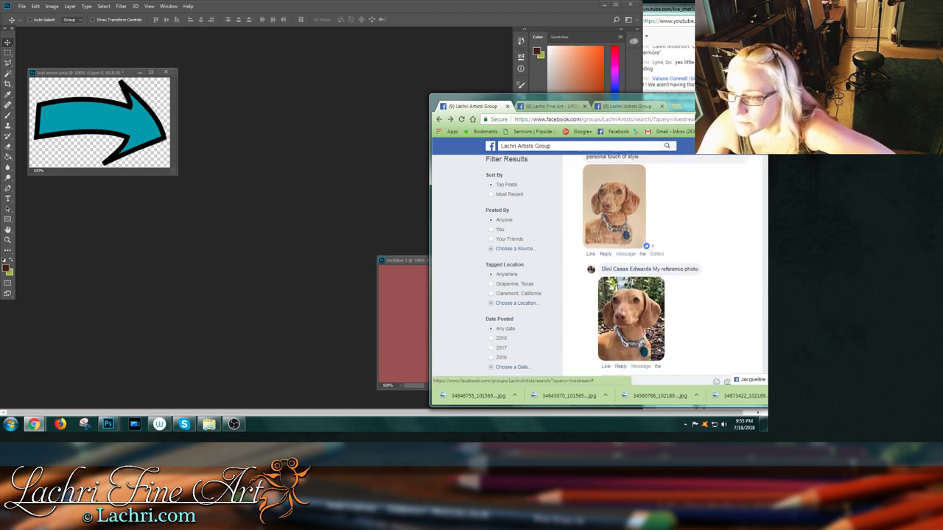
click(631, 316)
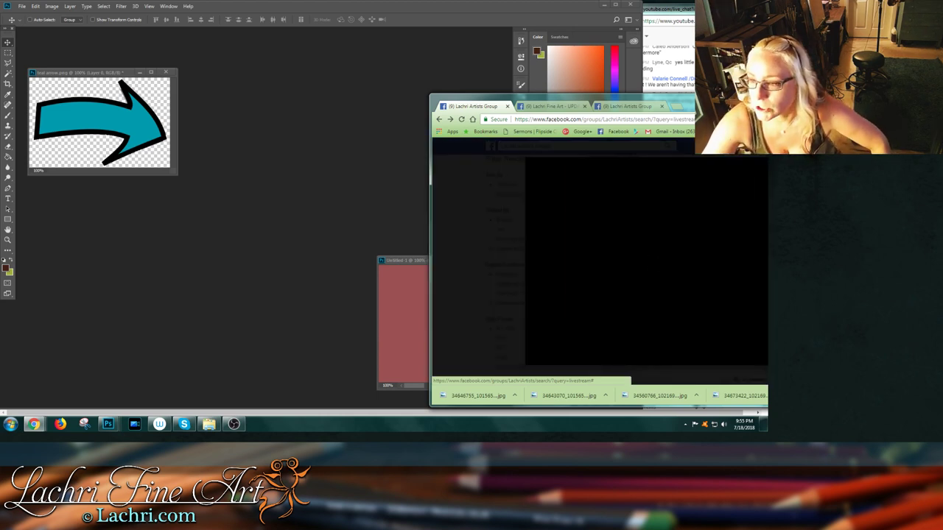
right_click(648, 221)
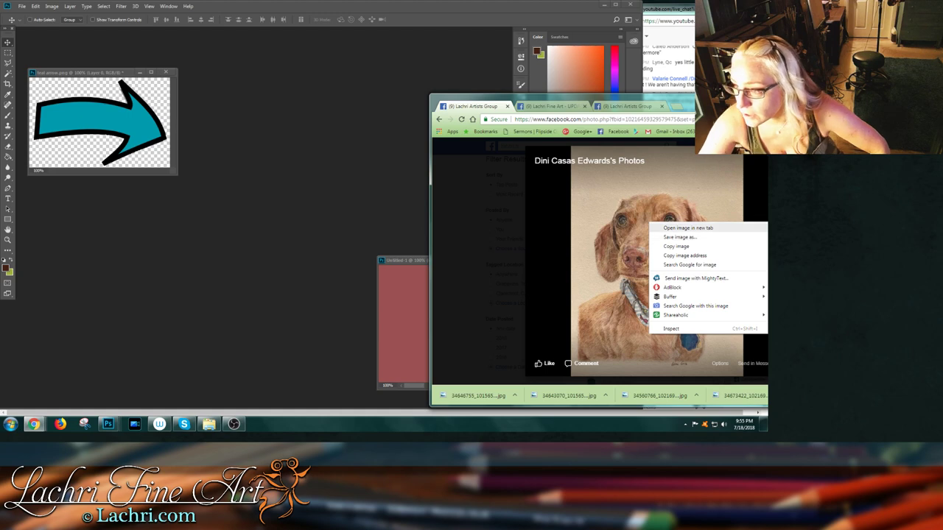
click(679, 236)
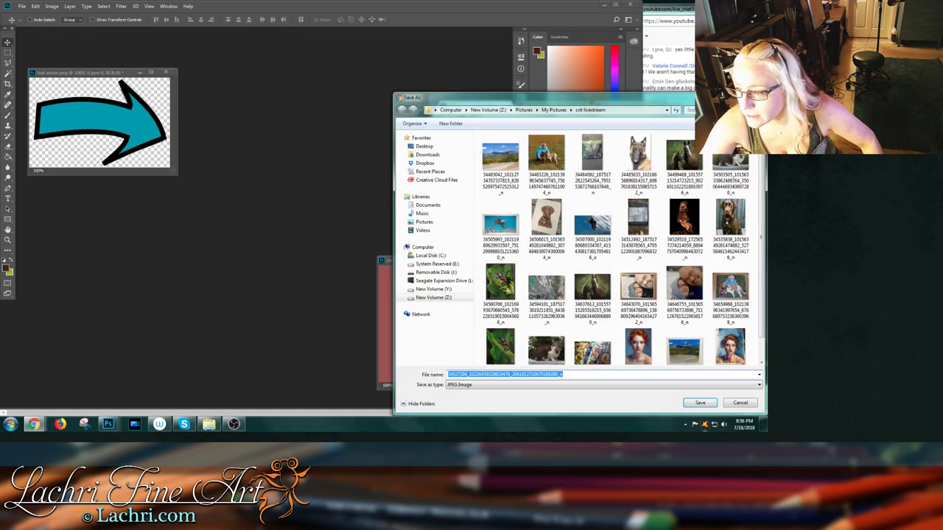
key(Return)
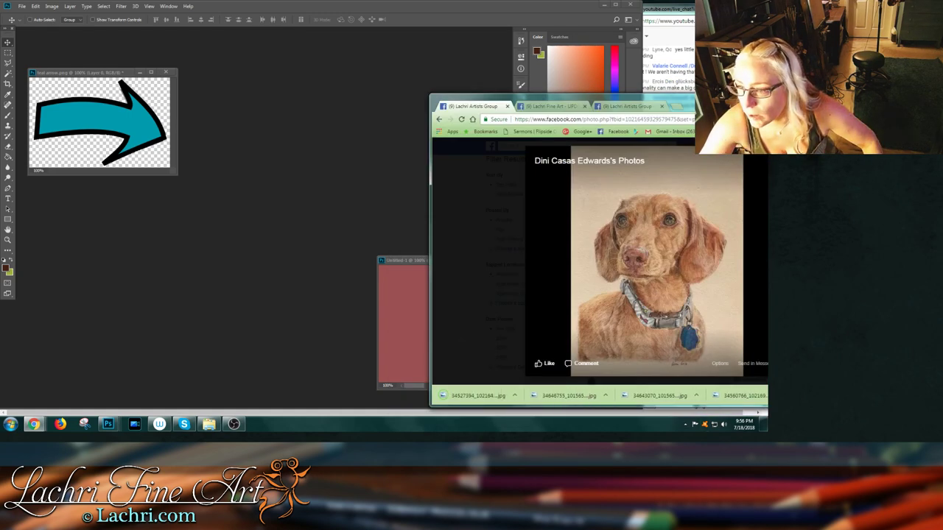
key(Escape)
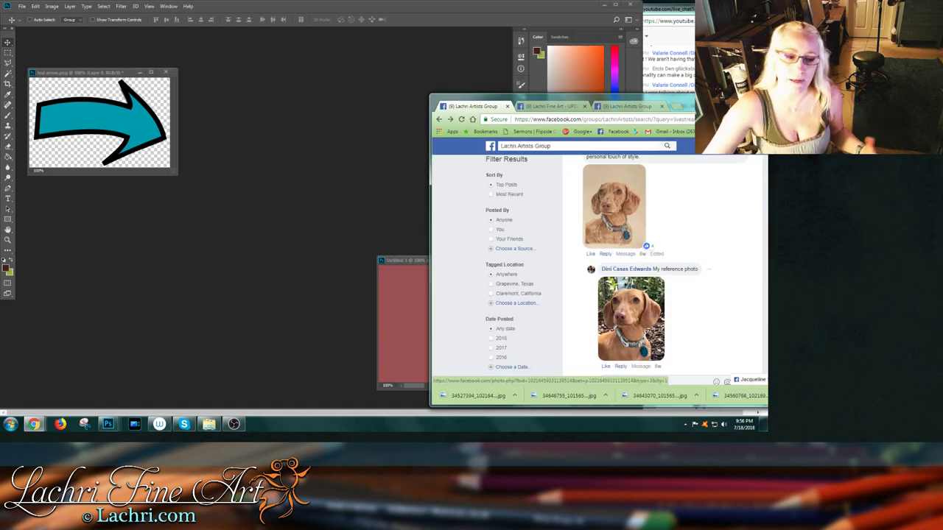
- Save the dachshund reference photo from the reply into the crit livestream folder and close the photo viewer
click(630, 318)
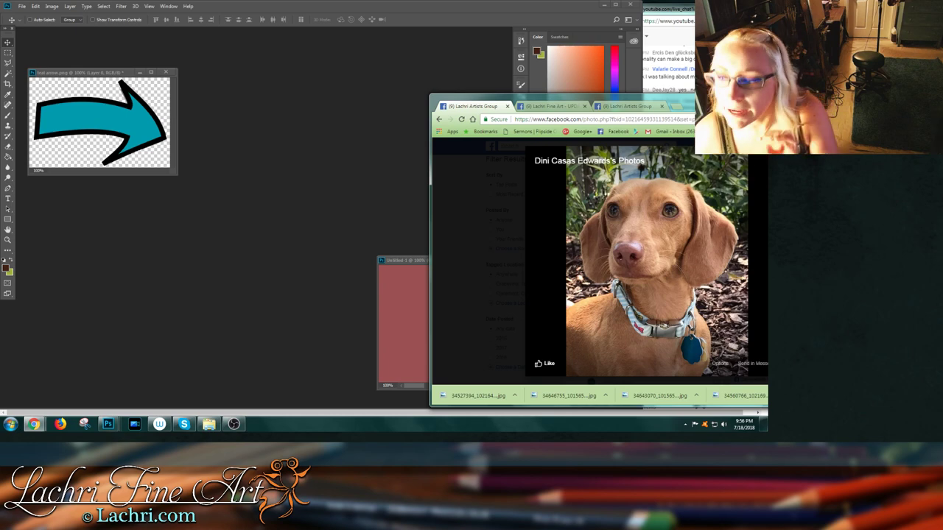
right_click(637, 223)
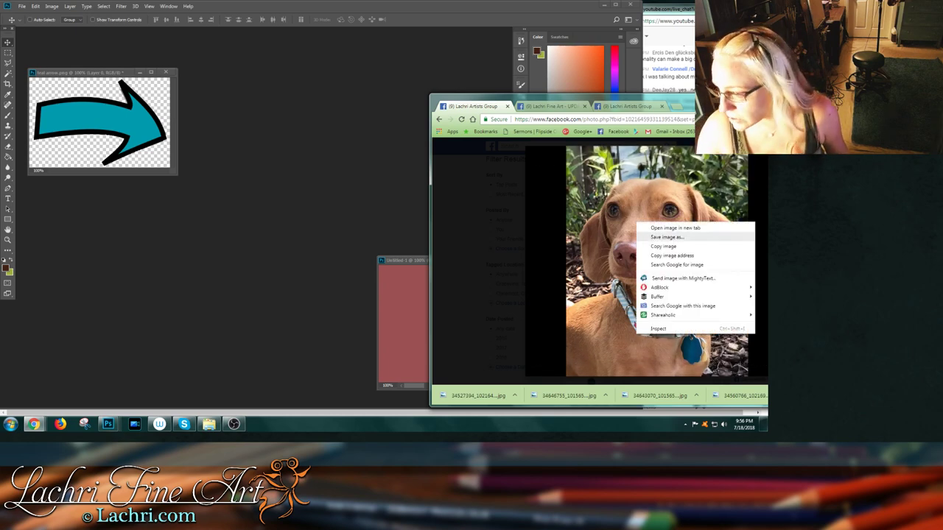
click(667, 238)
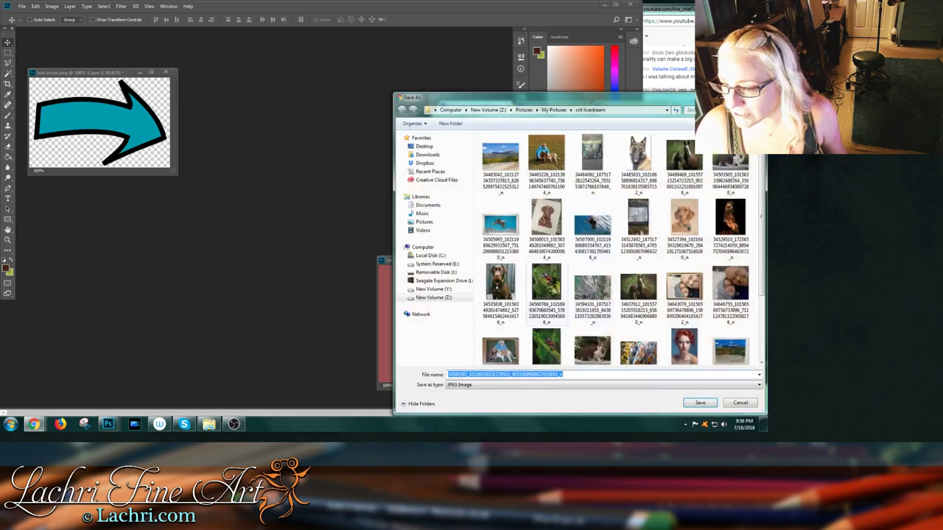
key(Return)
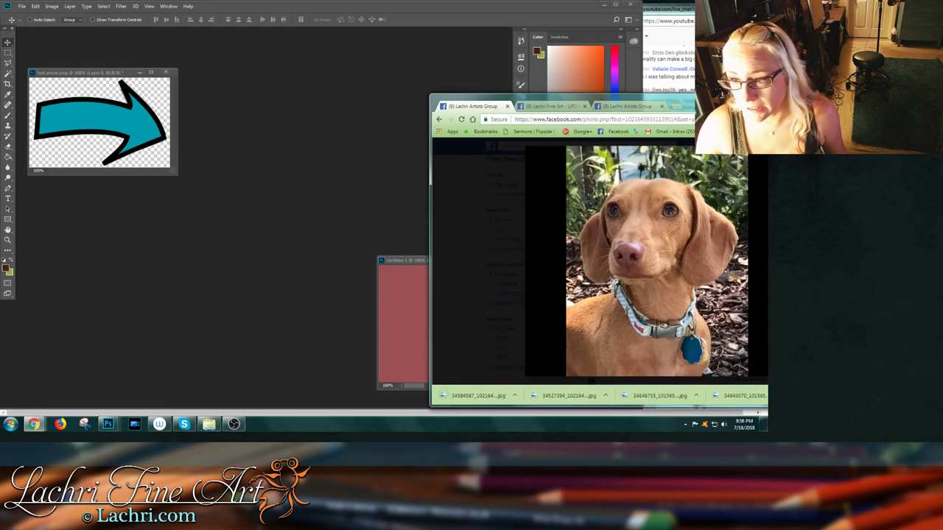
click(508, 240)
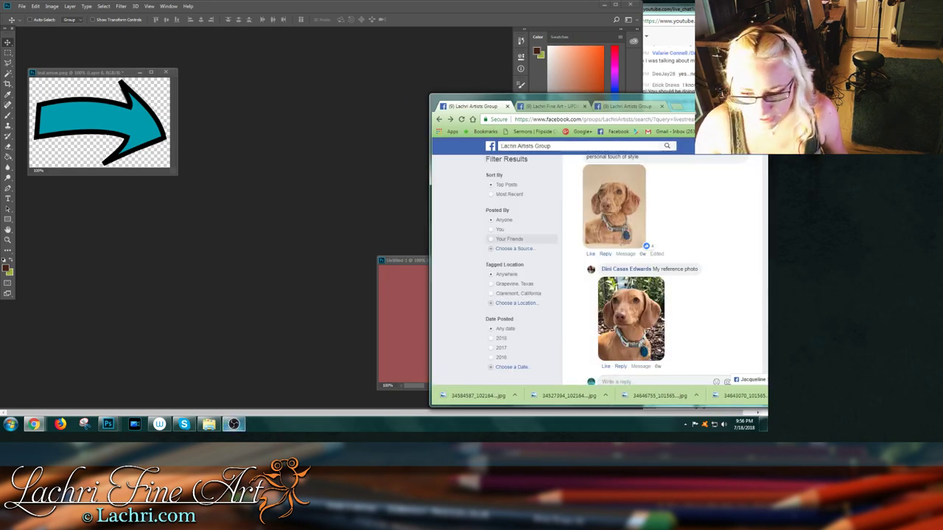
- Open both dachshund images from the crit livestream folder in Photoshop and float them side by side, drawing beside reference
click(208, 424)
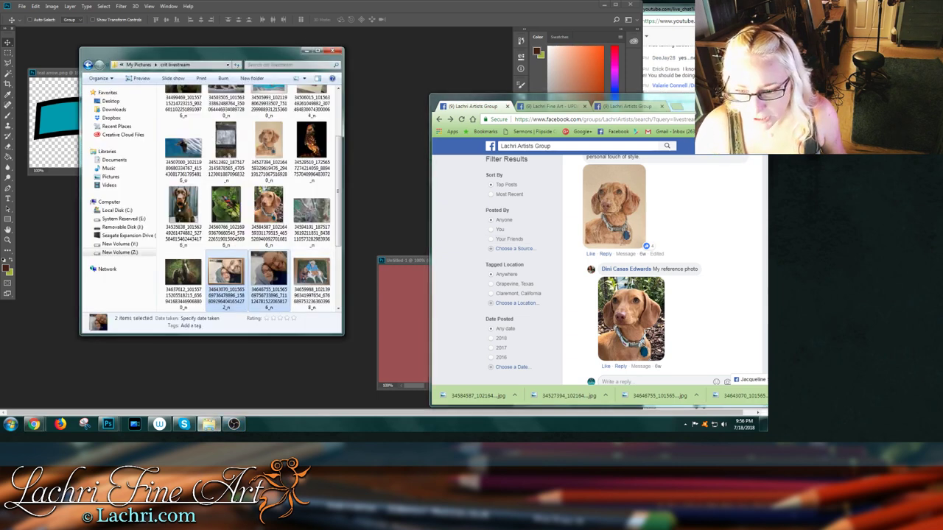
click(333, 236)
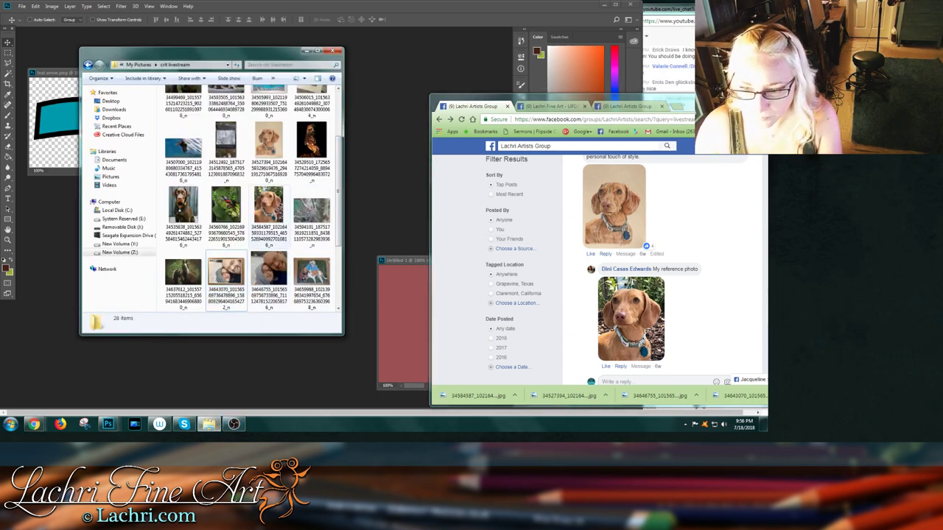
click(268, 207)
ctrl+click(268, 140)
key(Return)
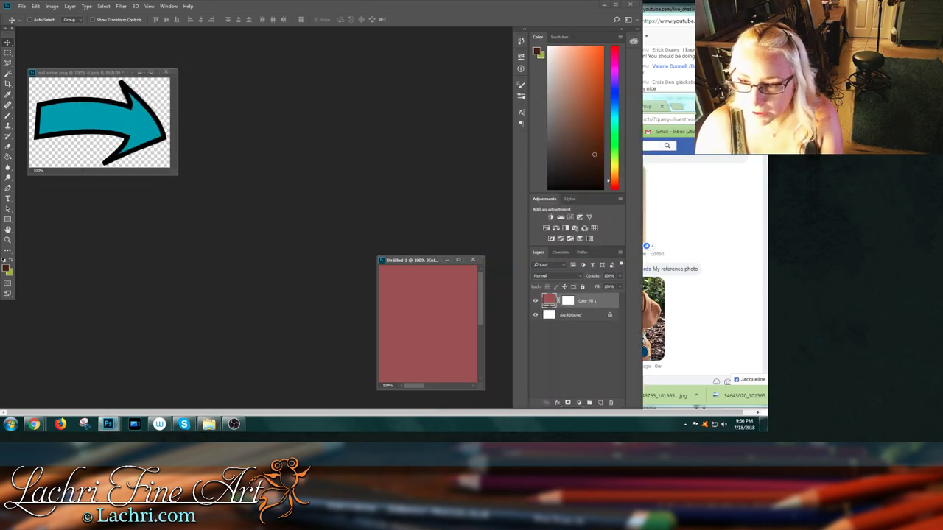
drag(258, 32, 373, 60)
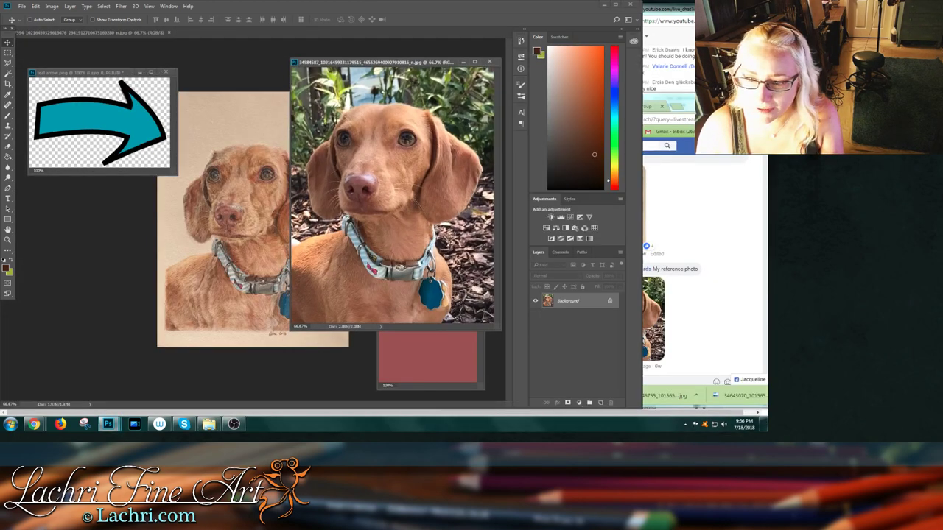
mouse_move(94, 33)
mouse_down()
mouse_move(95, 56)
mouse_move(138, 62)
mouse_up()
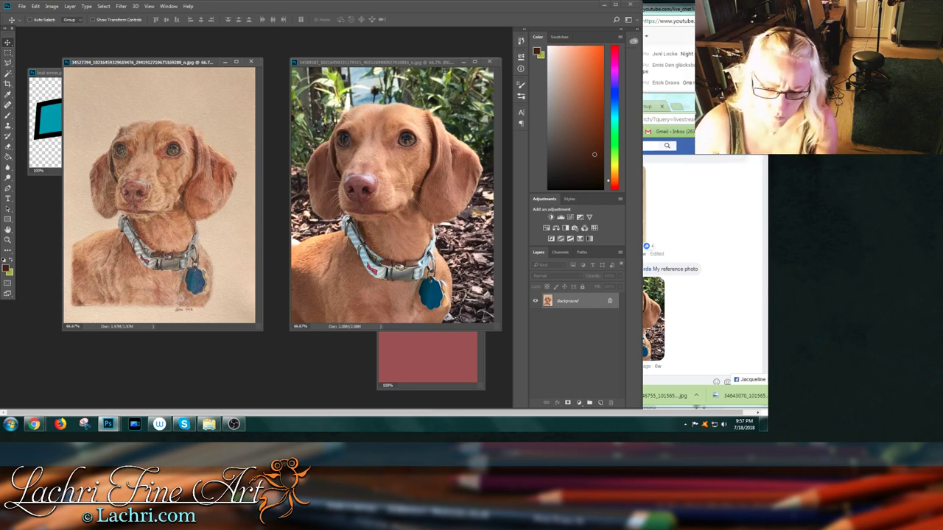
- Copy the teal arrow onto the dachshund drawing, shrink it to about half size and place it beside the chest's lower edge
mouse_move(47, 118)
mouse_down()
mouse_move(103, 169)
mouse_move(158, 294)
mouse_move(170, 282)
mouse_move(144, 265)
mouse_up()
drag(143, 225, 141, 223)
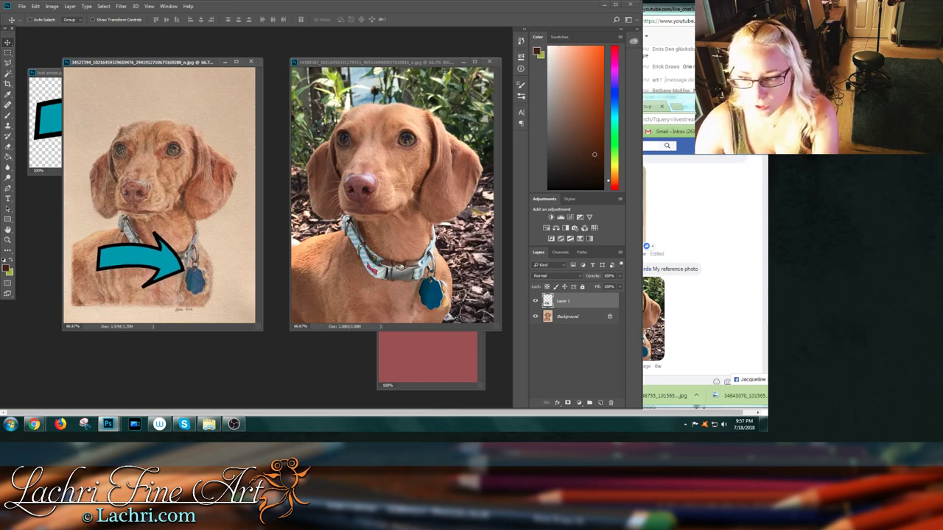
key(ctrl)
key(ctrl+t)
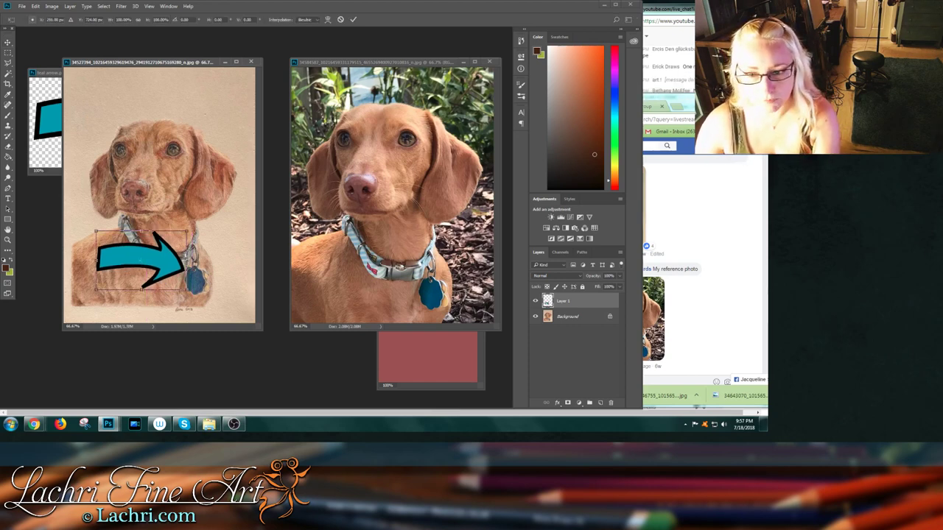
mouse_move(96, 231)
mouse_down()
mouse_move(158, 278)
mouse_move(146, 294)
mouse_move(72, 294)
mouse_move(187, 291)
mouse_move(149, 292)
mouse_up()
key(Return)
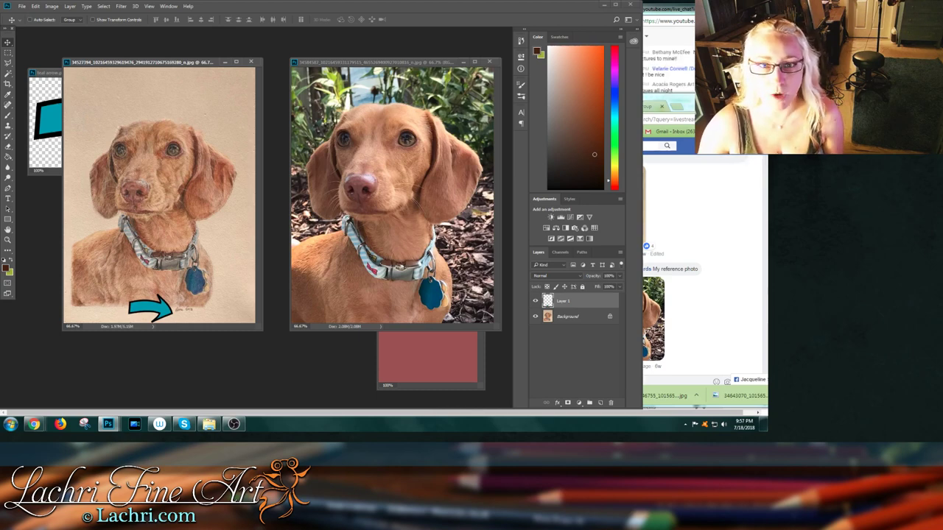
mouse_move(151, 308)
mouse_down()
mouse_move(85, 282)
mouse_move(79, 294)
mouse_move(198, 307)
mouse_move(195, 295)
mouse_move(135, 301)
mouse_move(193, 279)
mouse_move(215, 296)
mouse_move(227, 289)
mouse_move(226, 299)
mouse_up()
- Hide the arrow layer in the dachshund drawing, then read back through the recent live chat messages
click(536, 300)
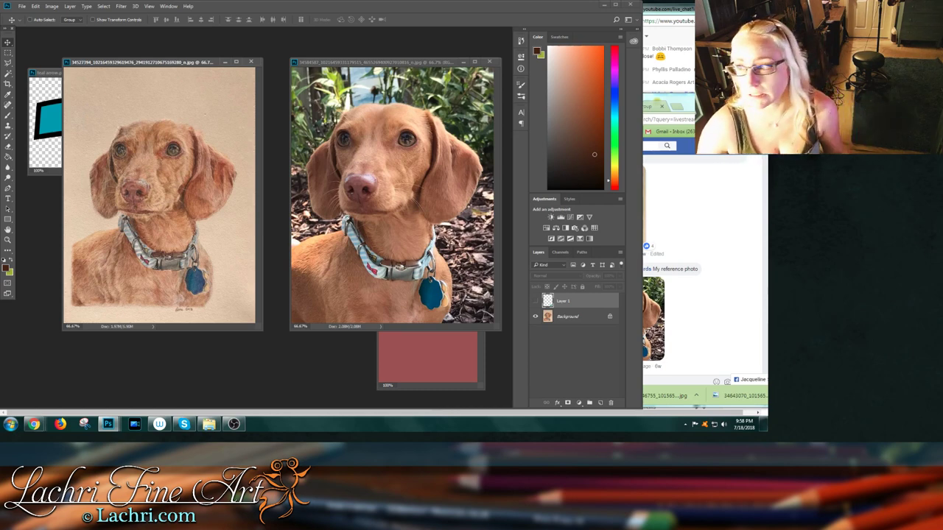
key(alt+Tab)
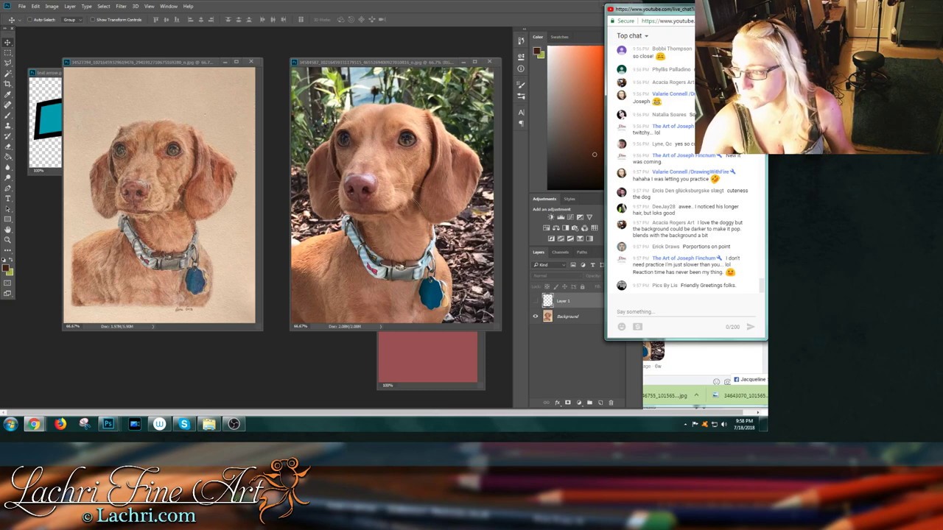
scroll(685, 176, up, 2)
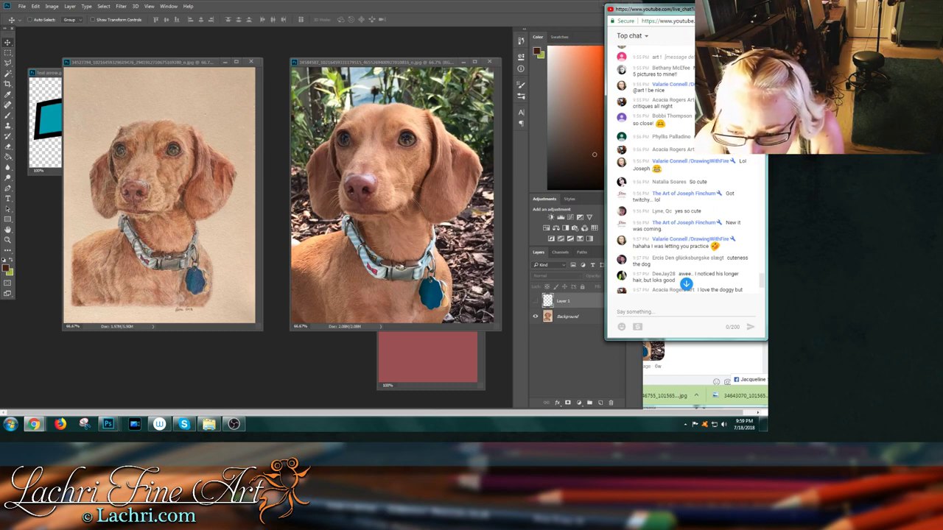
- Enlarge the dachshund drawing's window and crop the image on all sides, cutting off the unfinished lower edge and the signature
drag(261, 329, 293, 344)
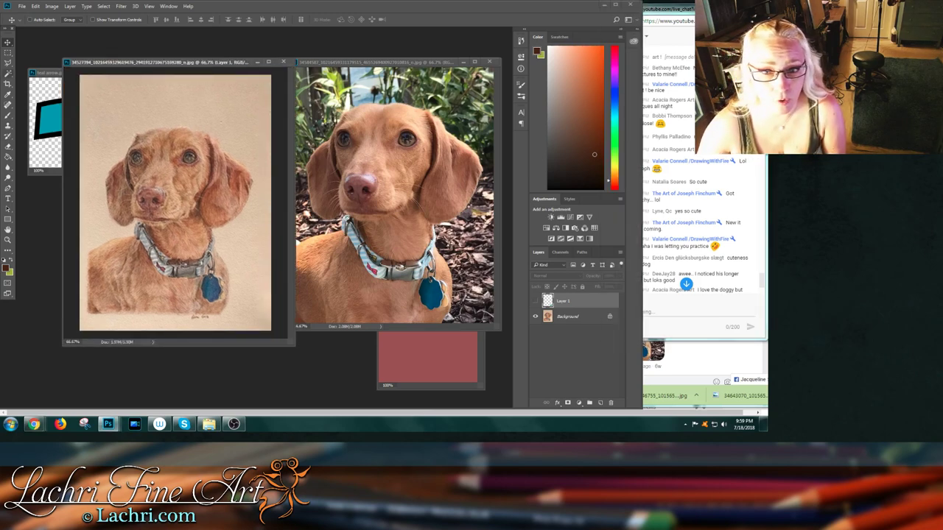
click(8, 83)
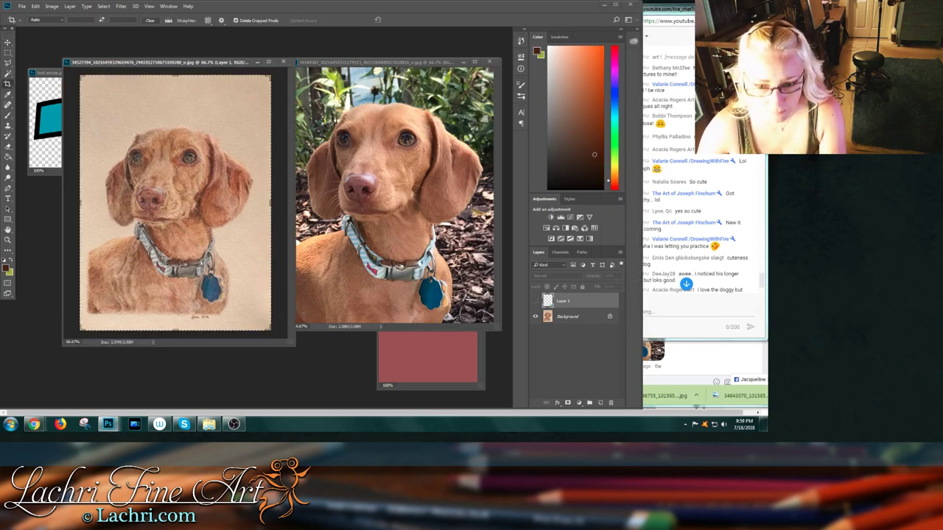
drag(80, 197, 88, 197)
drag(175, 329, 176, 321)
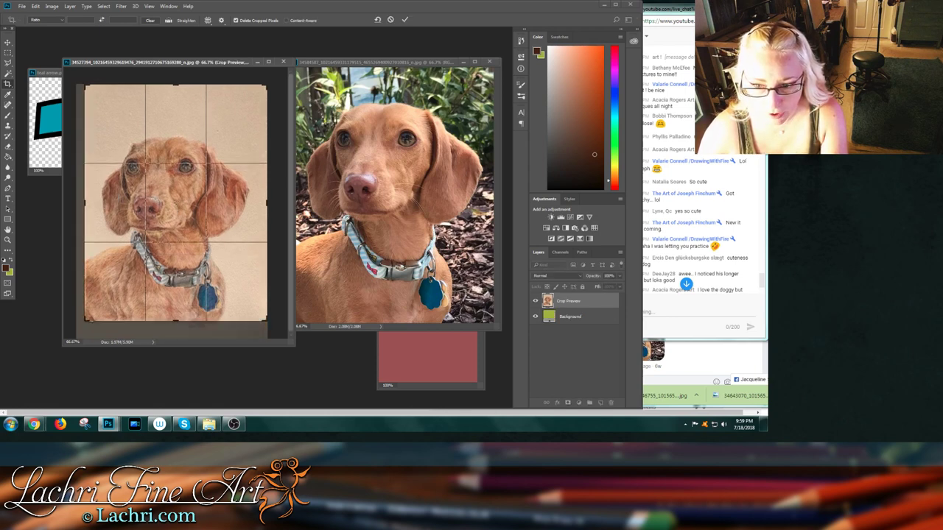
drag(175, 85, 176, 88)
drag(267, 196, 269, 196)
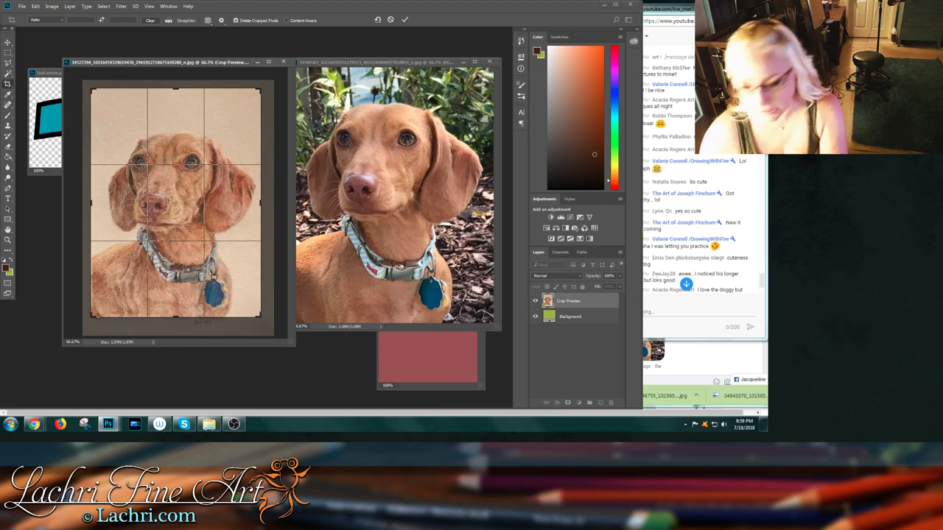
key(Return)
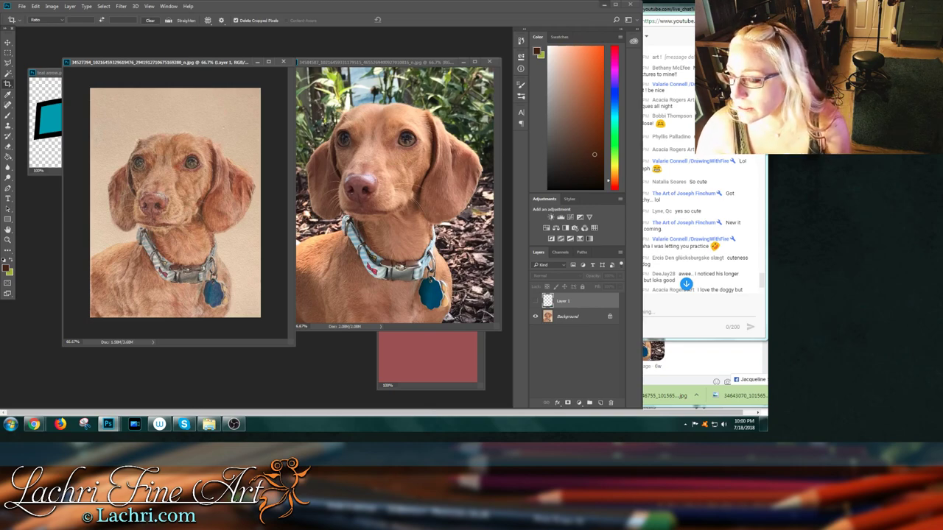
- Bring the YouTube live chat window in front of Photoshop and read through the recent messages to catch up
click(604, 5)
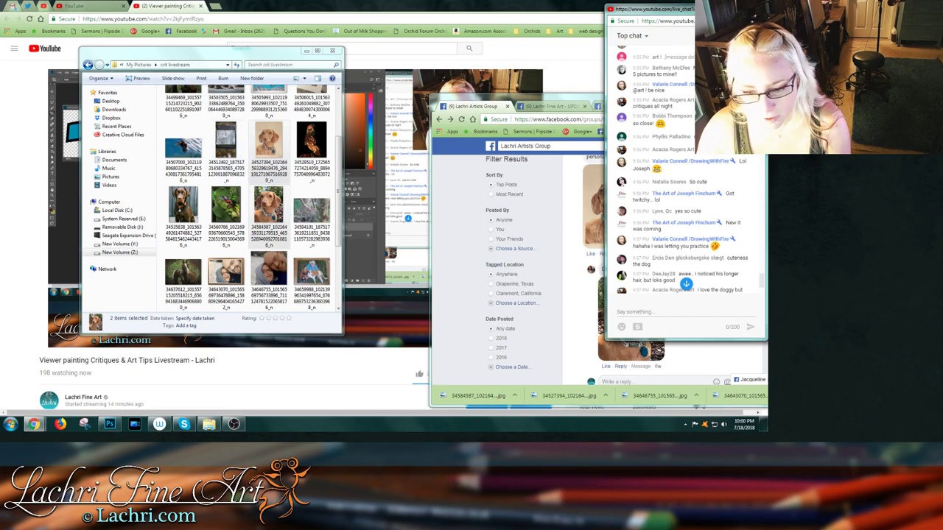
click(108, 424)
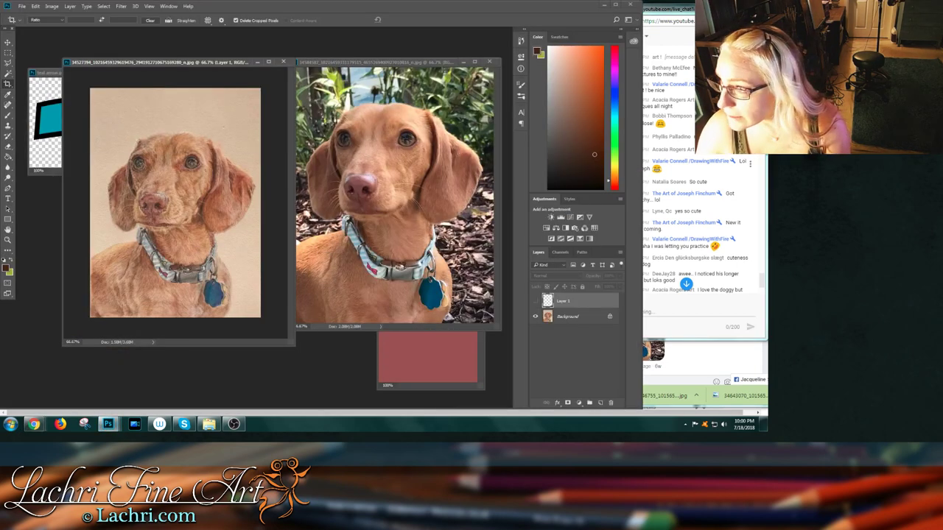
key(alt+Tab)
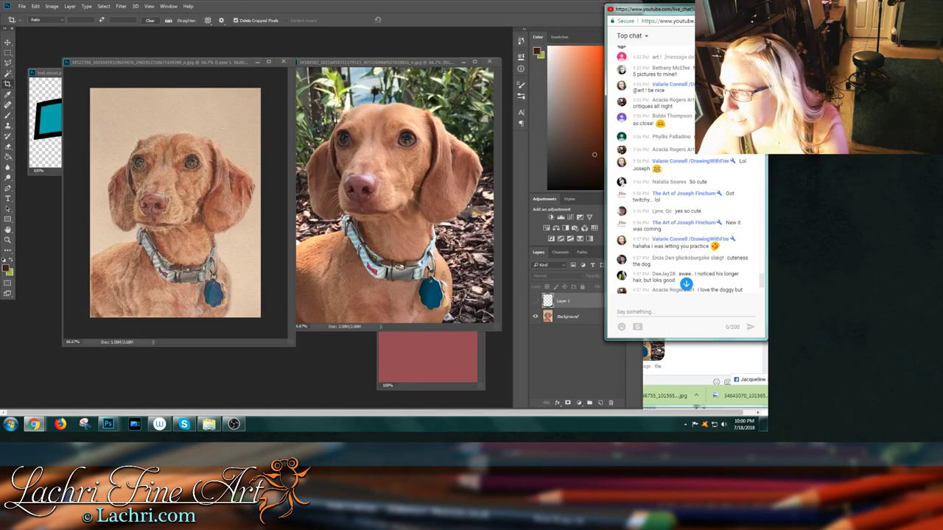
scroll(685, 261, down, 4)
scroll(686, 209, up, 1)
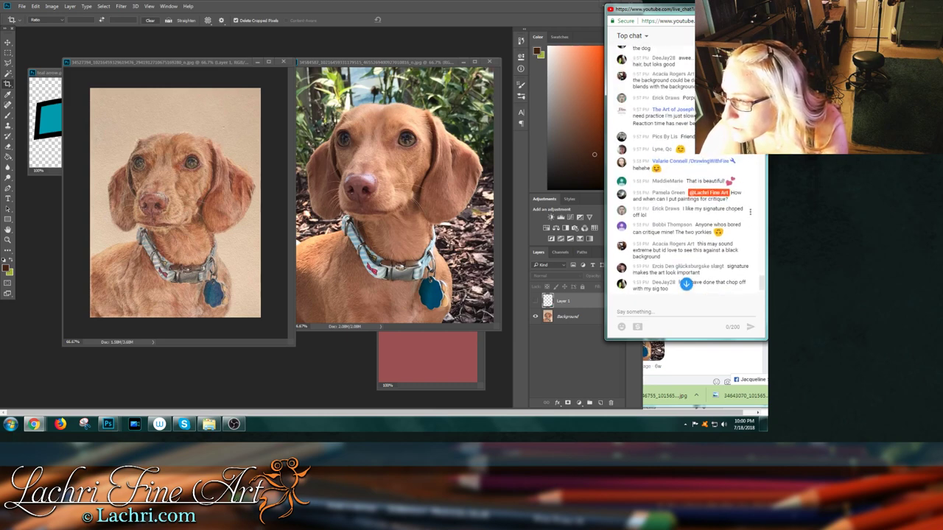
scroll(685, 169, up, 1)
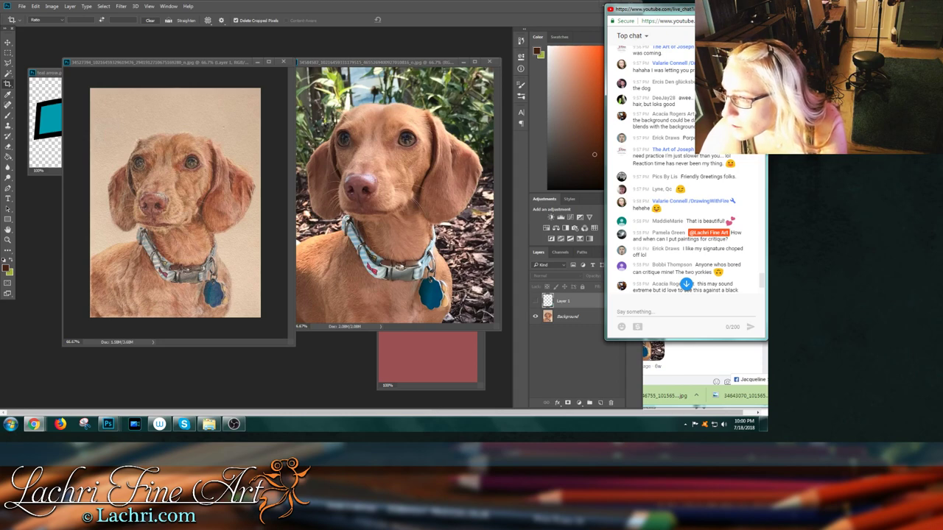
scroll(685, 170, up, 1)
scroll(685, 169, down, 1)
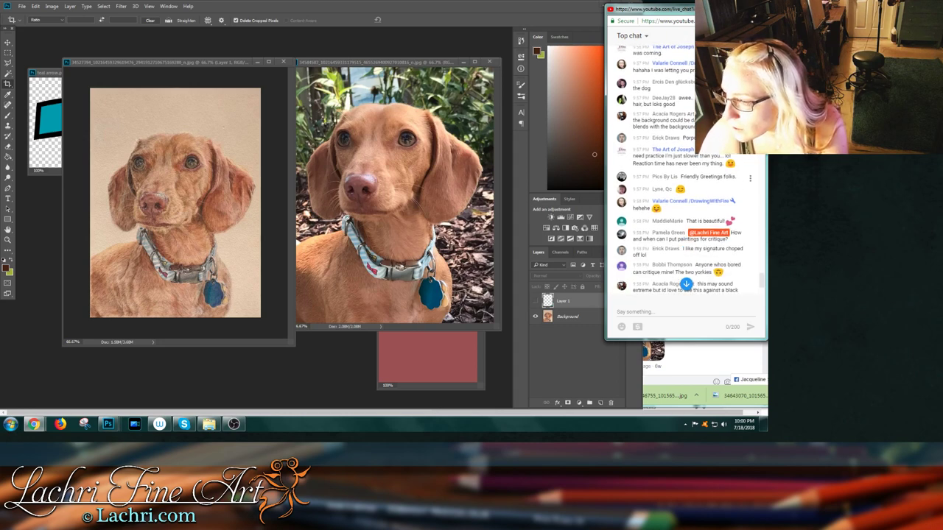
scroll(684, 169, down, 1)
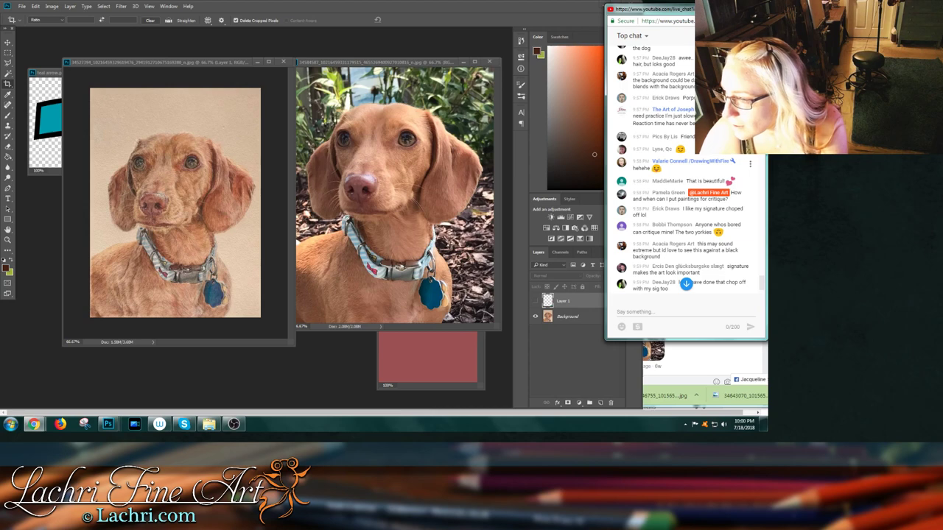
scroll(682, 168, down, 1)
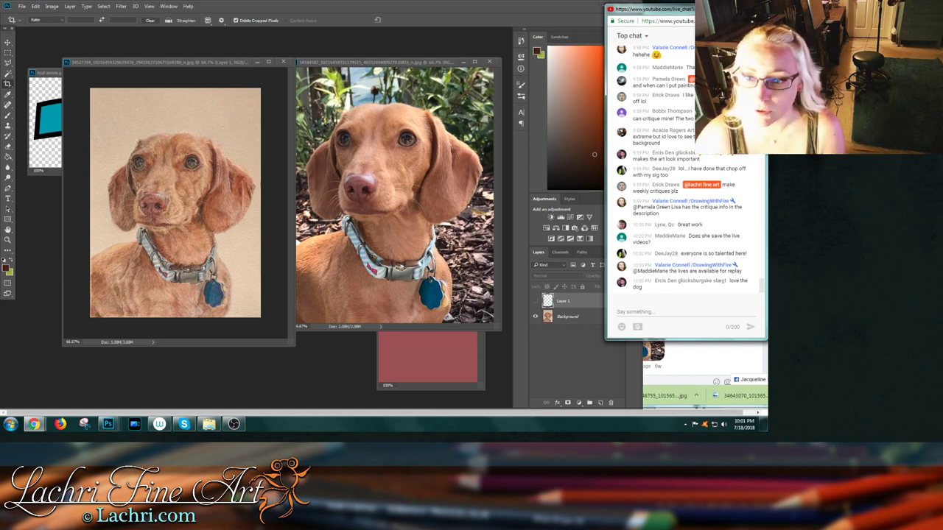
- Show the dachshund drawing at 100% zoom, enlarging its window over the reference and moving it up so the whole image fits
click(268, 62)
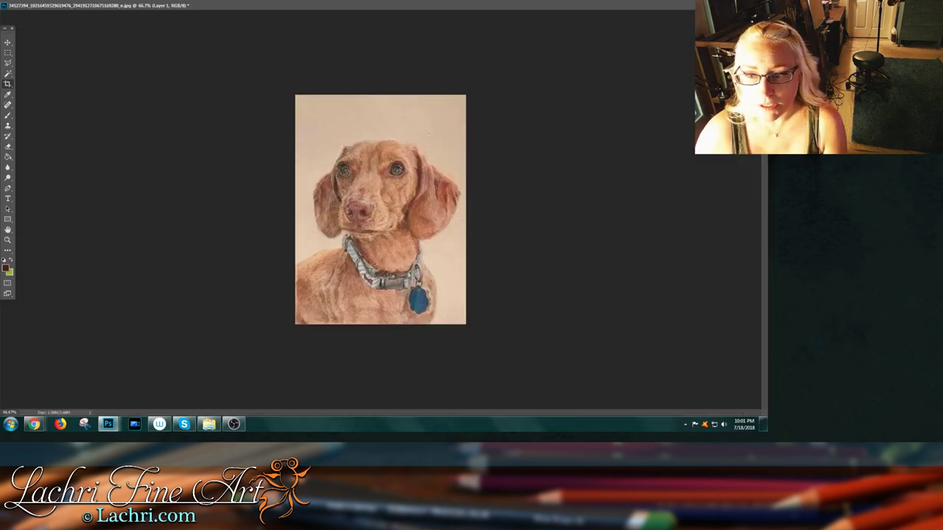
key(f)
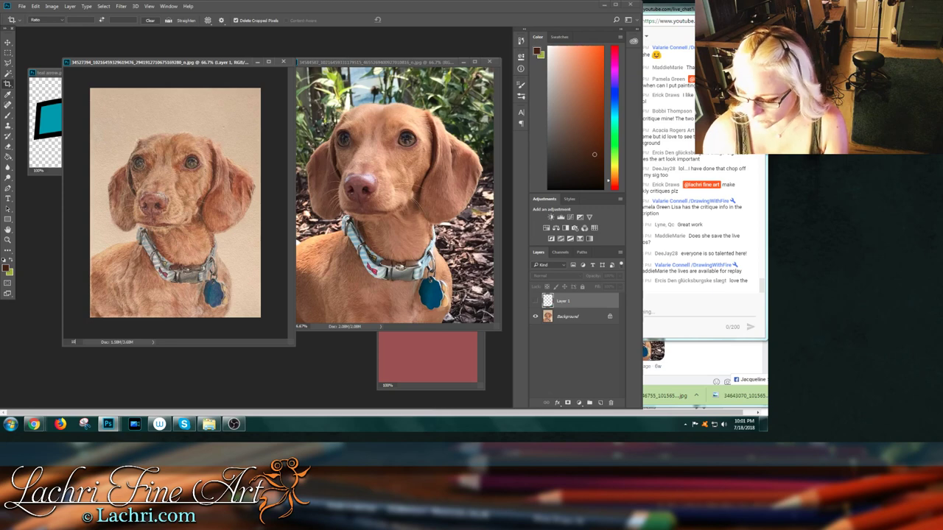
key(ctrl+1)
drag(293, 344, 506, 401)
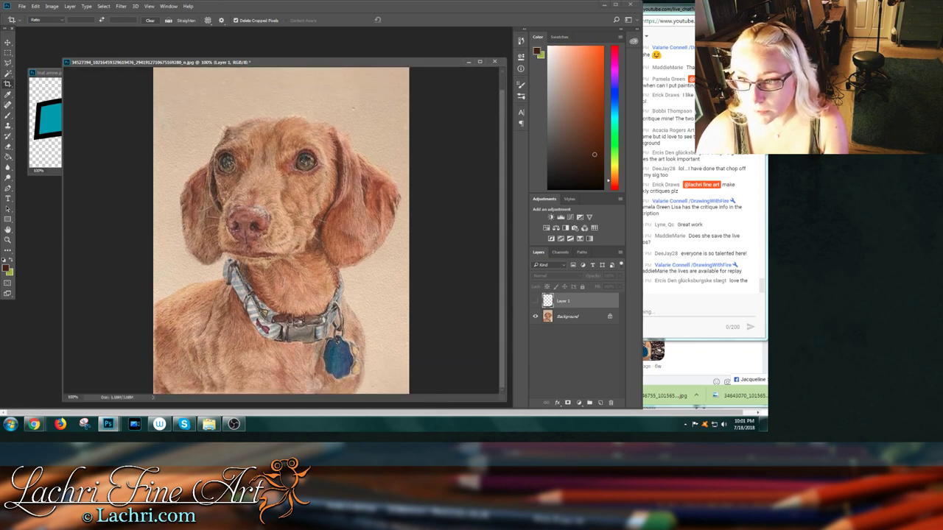
drag(284, 58, 284, 24)
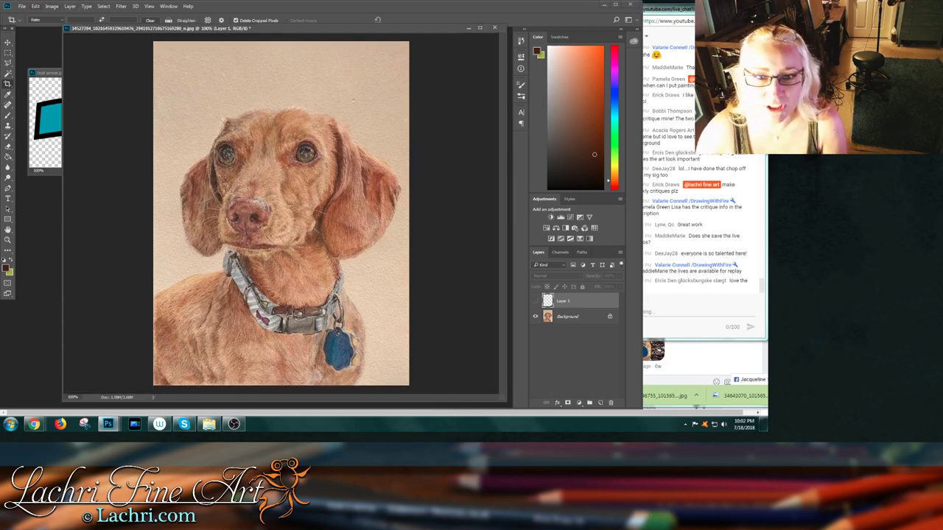
click(70, 6)
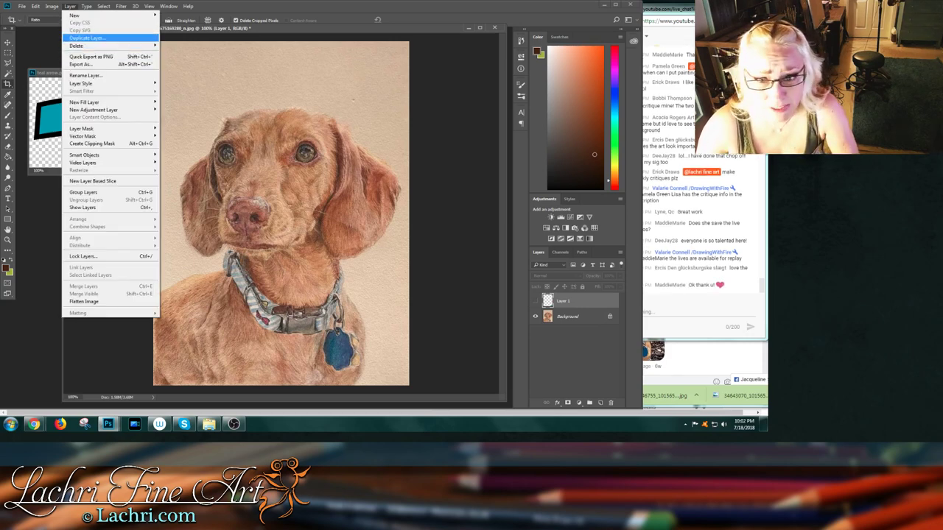
click(87, 38)
key(Return)
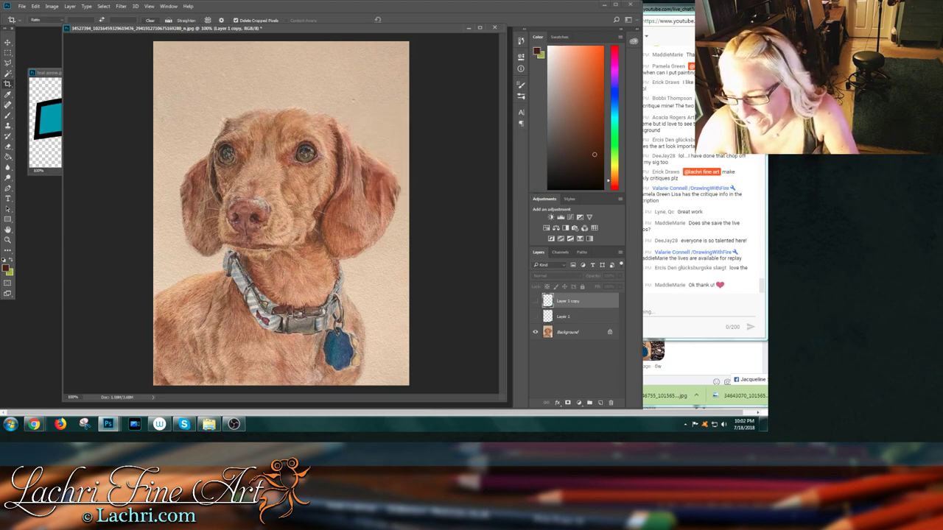
click(610, 403)
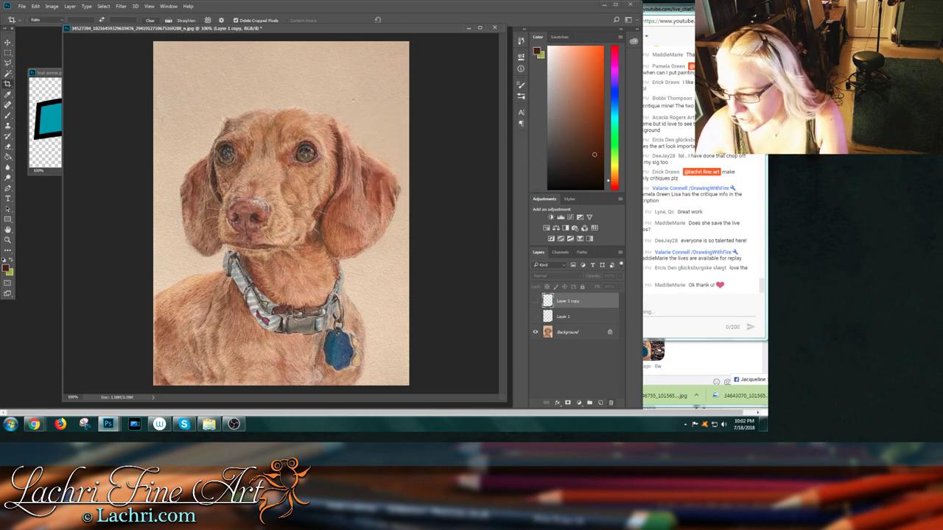
key(Return)
- Delete the hidden arrow layer from the dachshund drawing and duplicate its Background layer
click(610, 402)
key(Return)
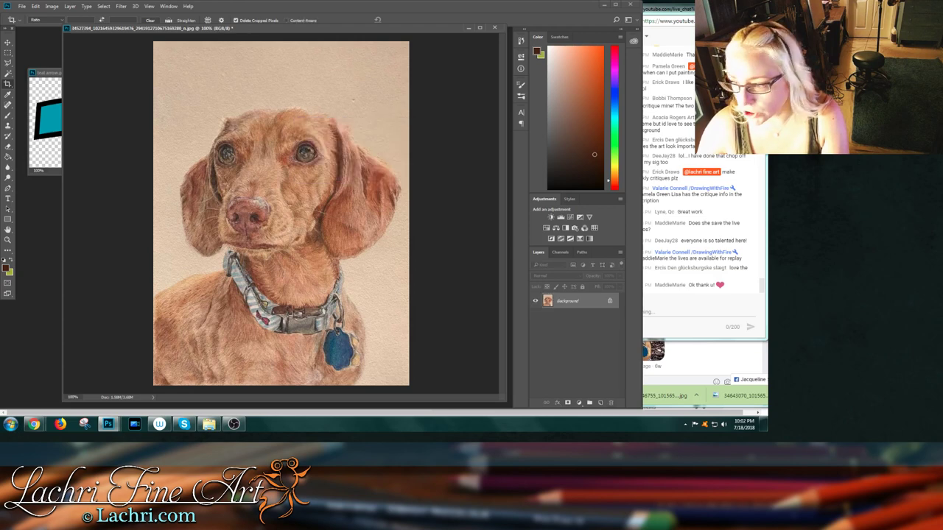
click(52, 6)
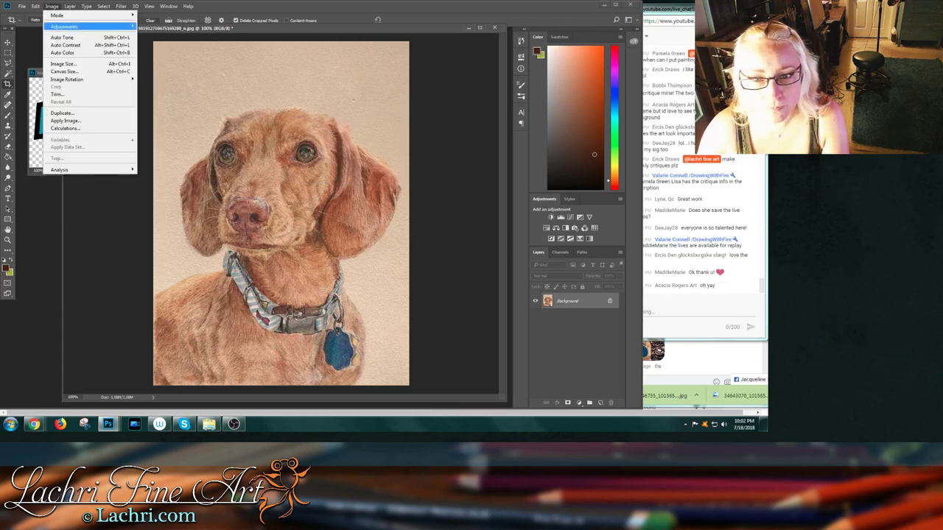
click(87, 38)
key(Return)
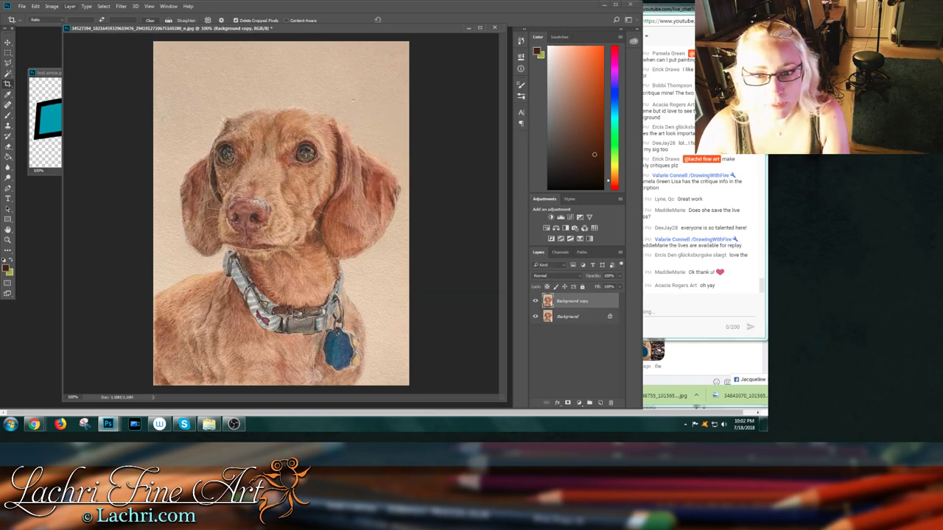
- Add a solid color fill layer in black (000000) and place it between the Background layer and its copy
click(70, 5)
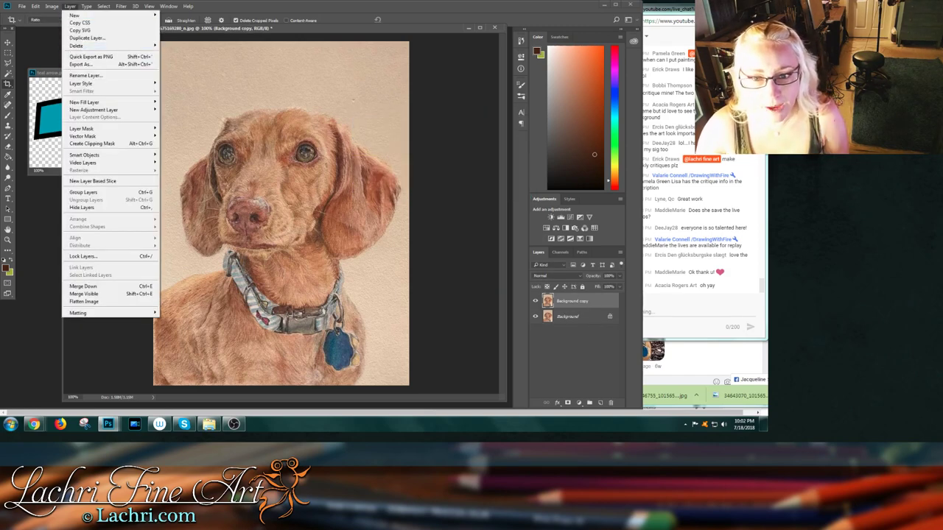
mouse_move(111, 102)
click(177, 101)
key(Return)
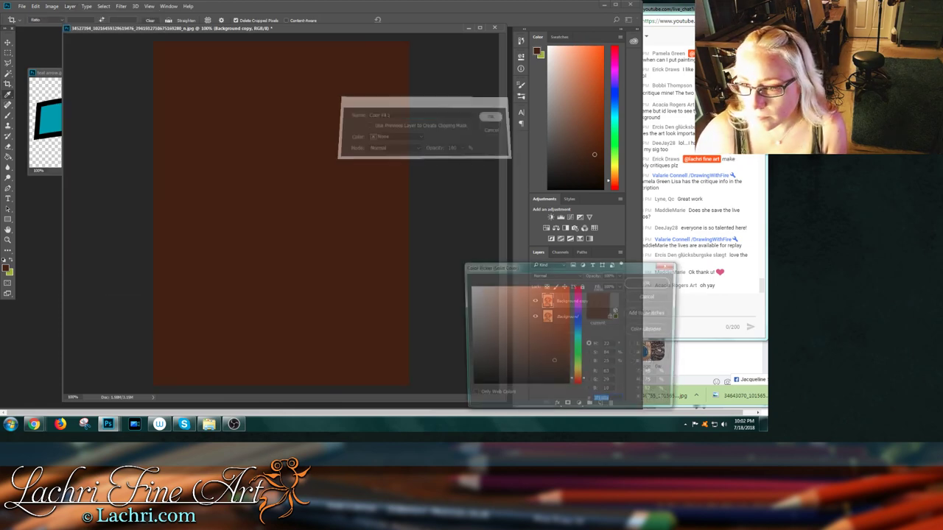
text(000000)
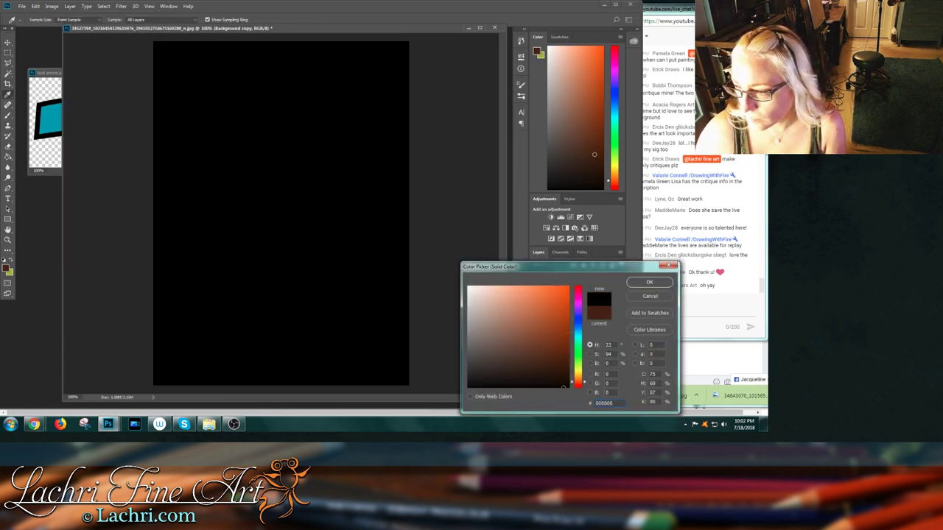
key(Return)
drag(579, 304, 579, 323)
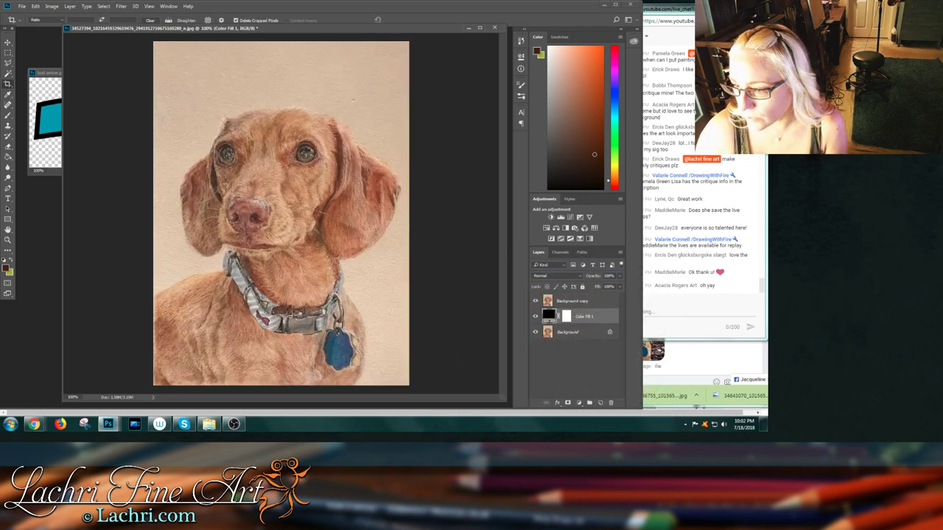
- On the background copy, lasso the backdrop above the dachshund and along the collar-buckle-free side with a 1 px feather, delete it and deselect
key(alt+bracketright)
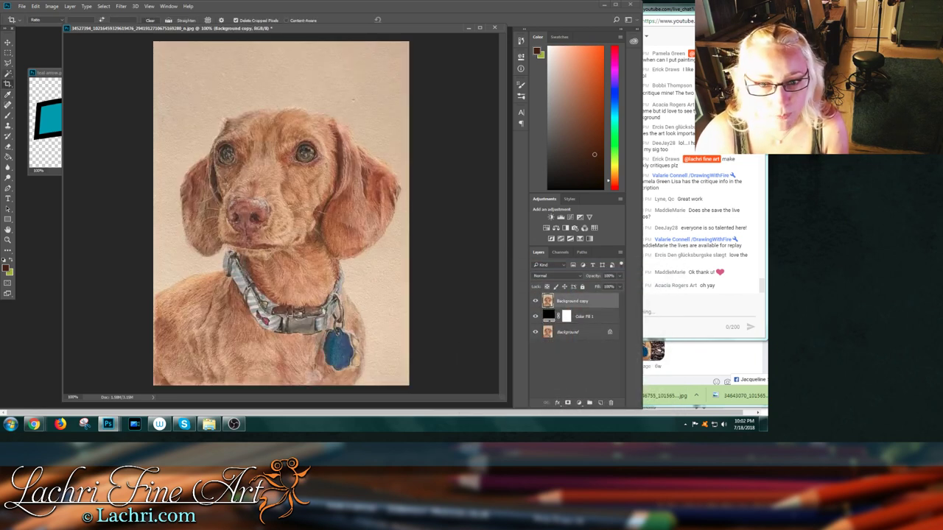
click(8, 64)
drag(263, 109, 282, 107)
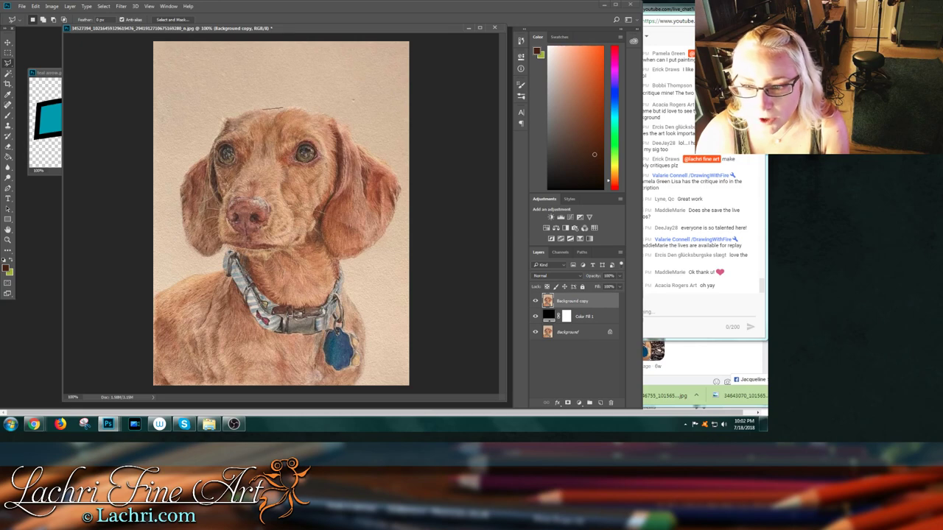
key(Escape)
drag(264, 109, 274, 109)
key(Escape)
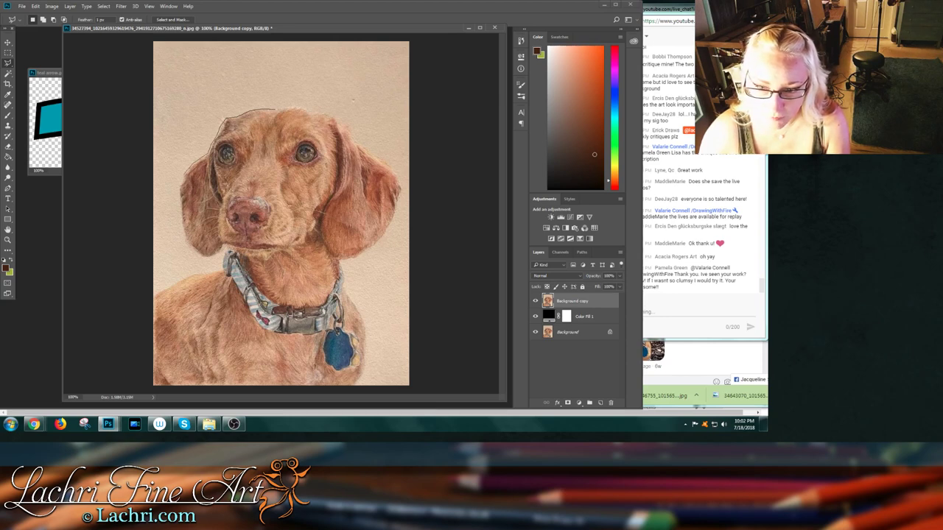
drag(180, 190, 193, 245)
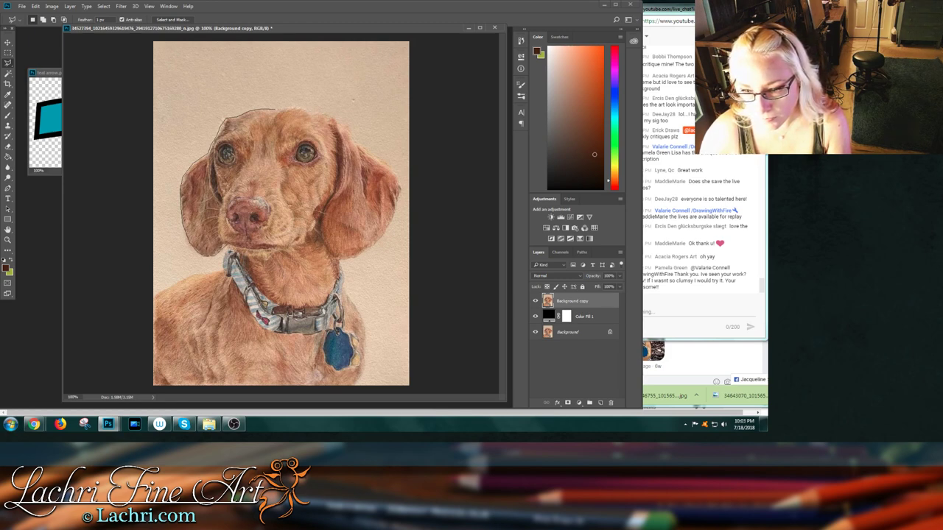
mouse_move(222, 268)
mouse_down()
mouse_move(151, 302)
mouse_move(142, 45)
mouse_move(436, 36)
mouse_move(419, 81)
mouse_move(322, 114)
mouse_move(277, 109)
mouse_up()
key(Delete)
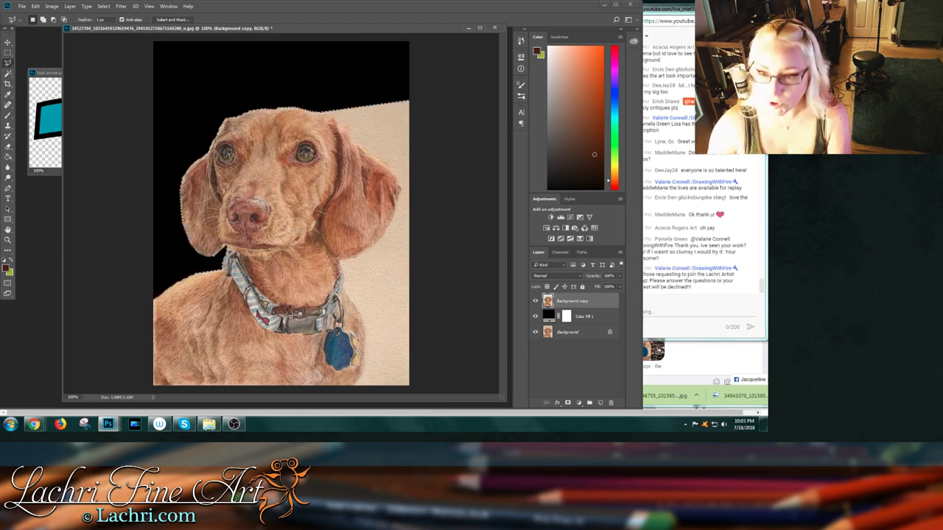
key(ctrl+d)
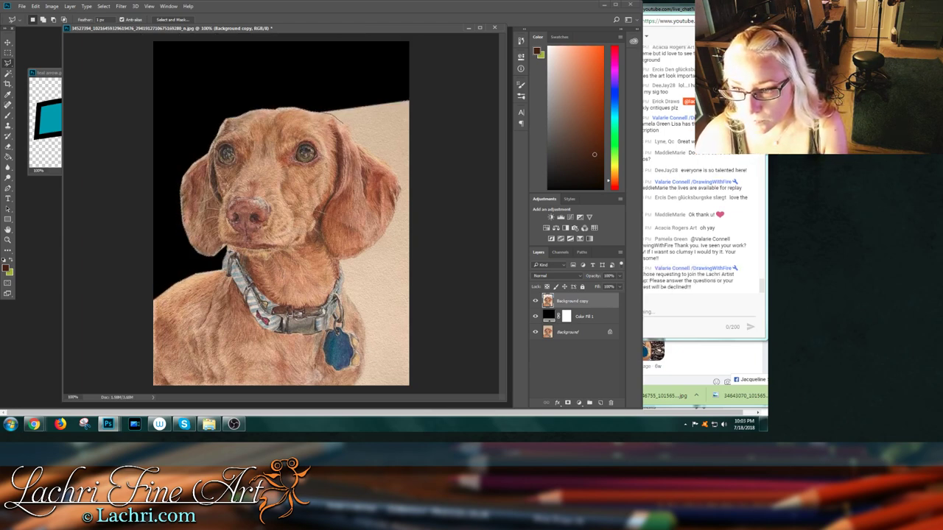
- Lasso the remaining beige backdrop along the tag-side ear, neck and chest, delete it from the background copy and deselect
drag(354, 141, 394, 169)
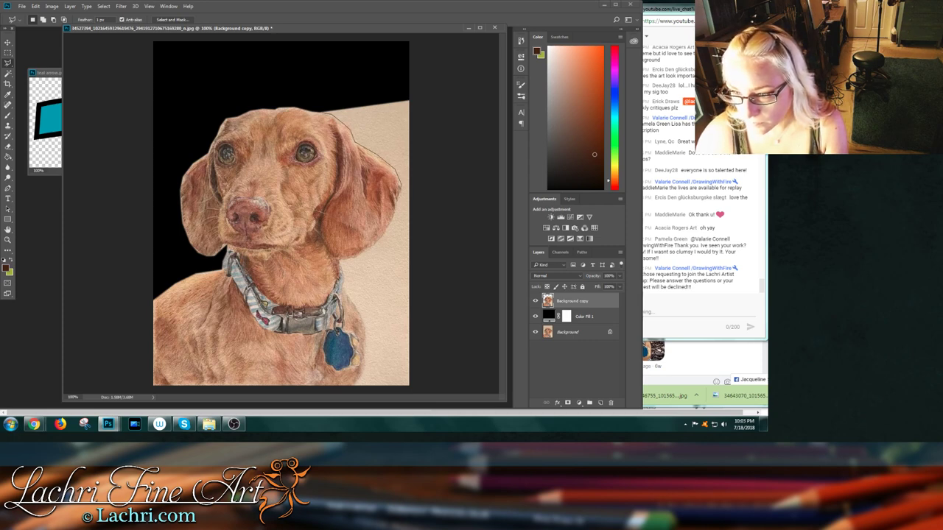
drag(392, 224, 381, 237)
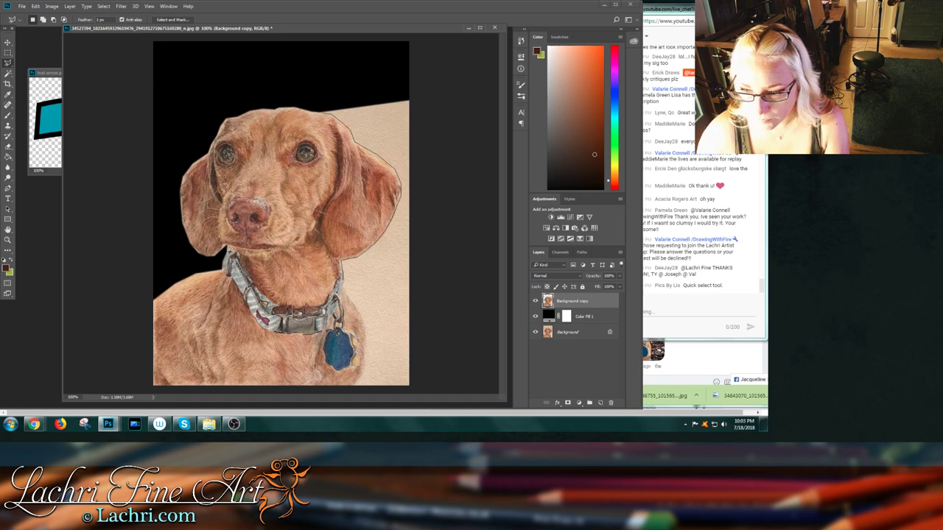
click(357, 308)
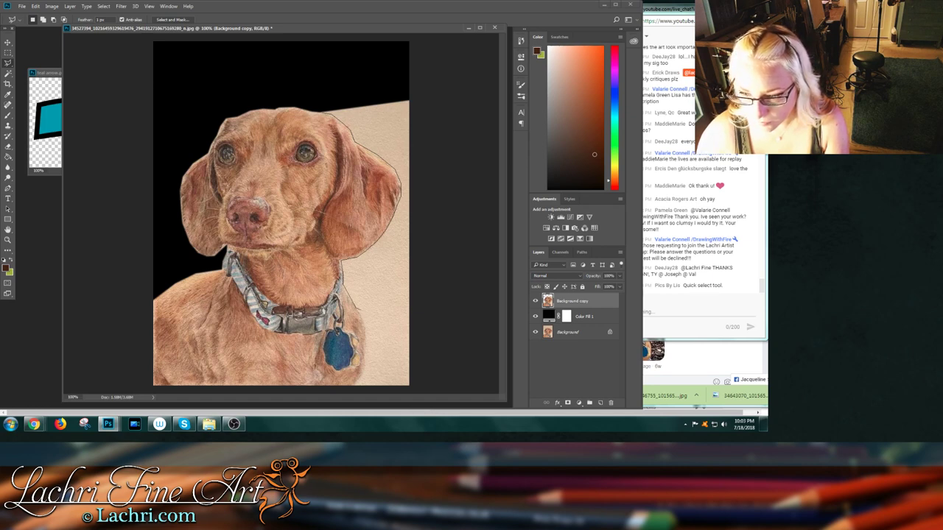
mouse_move(363, 330)
mouse_down()
mouse_move(351, 384)
mouse_move(406, 386)
mouse_move(431, 262)
mouse_move(437, 77)
mouse_move(304, 93)
mouse_up()
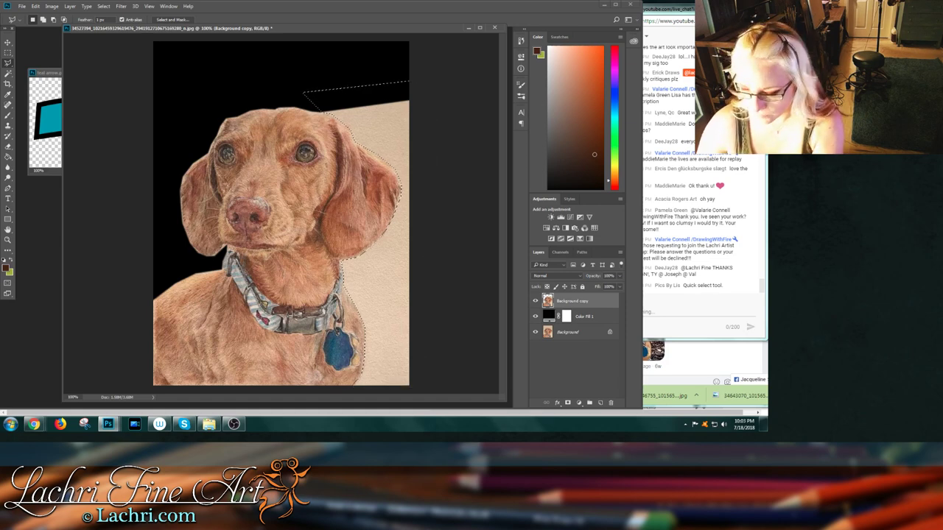
key(Delete)
key(ctrl+d)
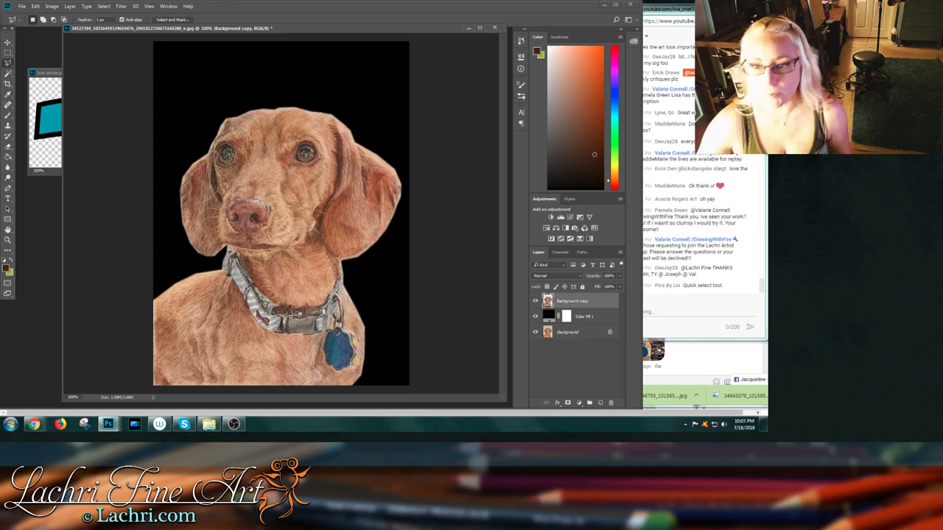
- Try a Curves contrast boost on the background copy, pulling shadows to input 52, output 11 and lifting highlights; compare without preview and cancel
click(8, 42)
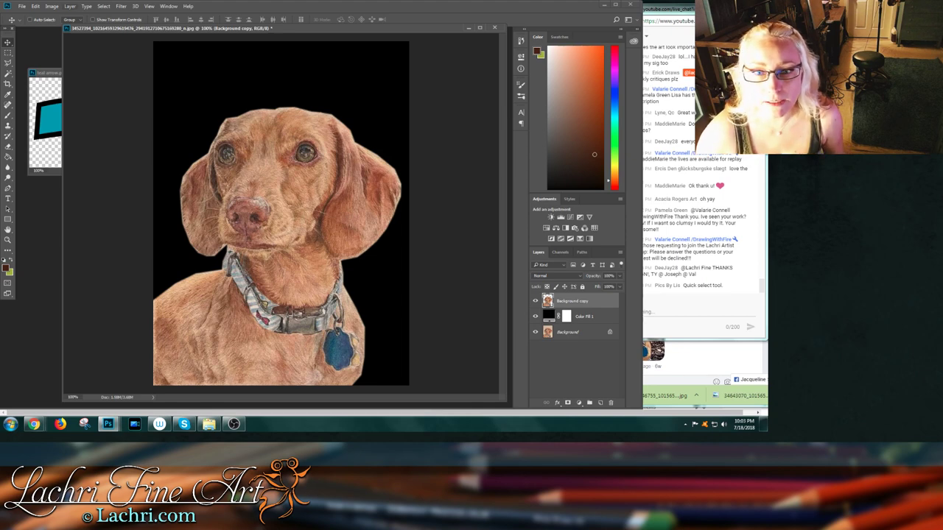
click(70, 6)
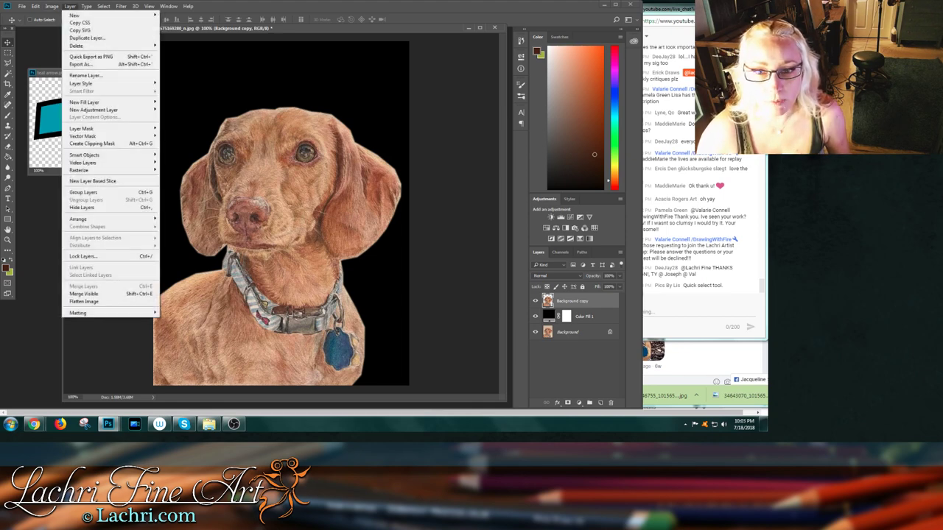
mouse_move(51, 6)
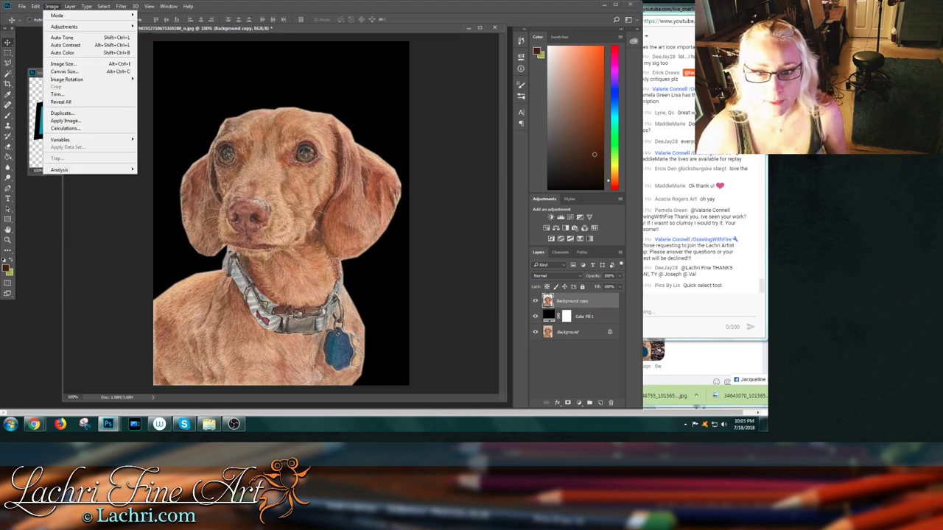
mouse_move(64, 27)
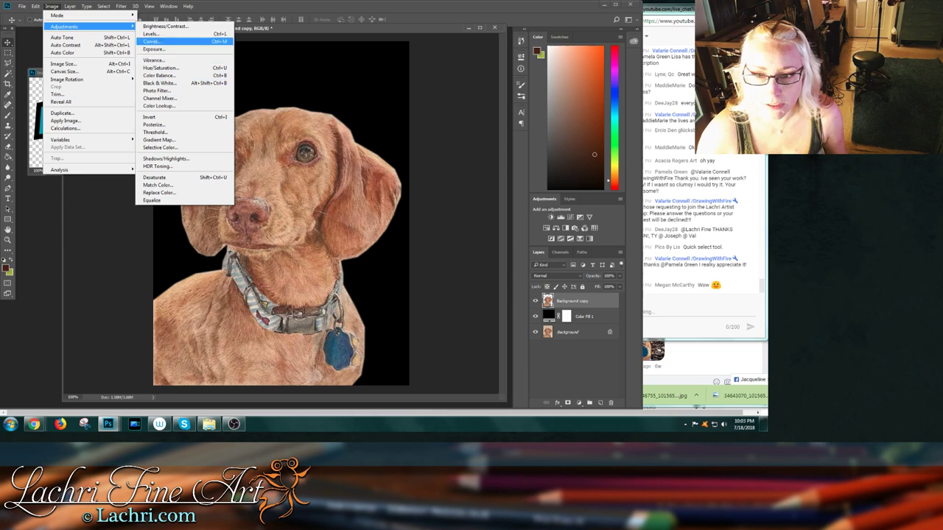
click(152, 41)
drag(513, 203, 514, 213)
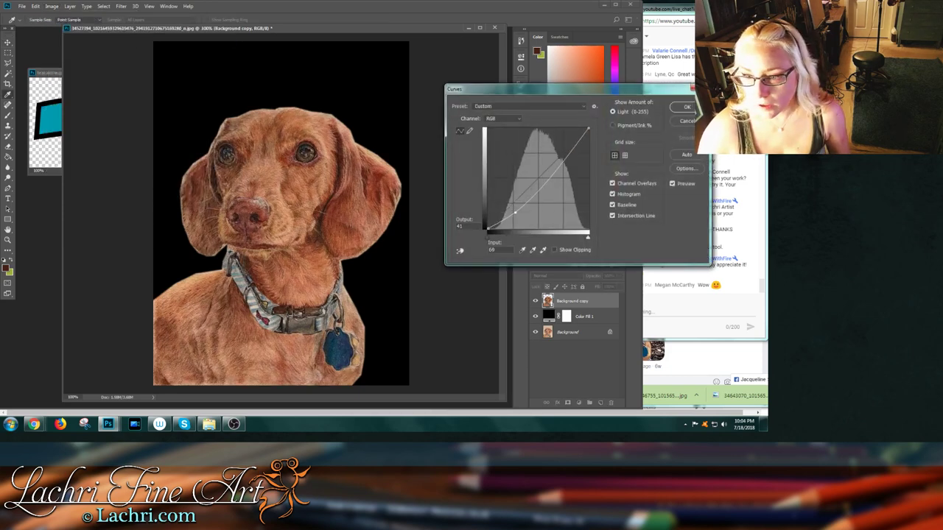
drag(553, 158, 556, 151)
drag(515, 212, 508, 223)
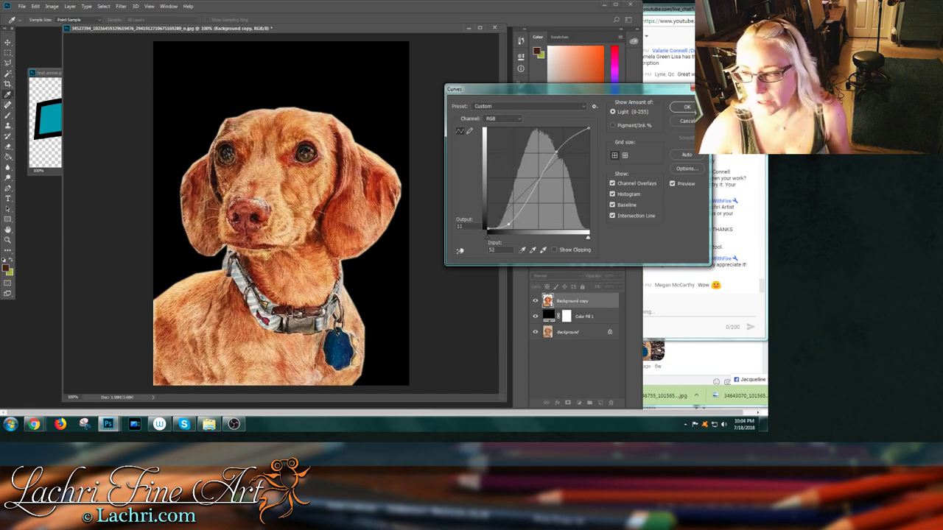
click(672, 183)
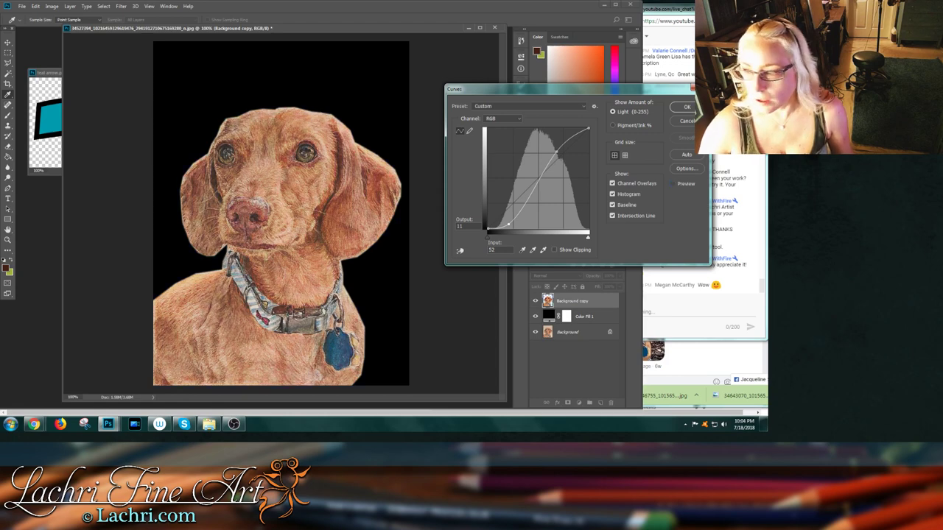
key(Escape)
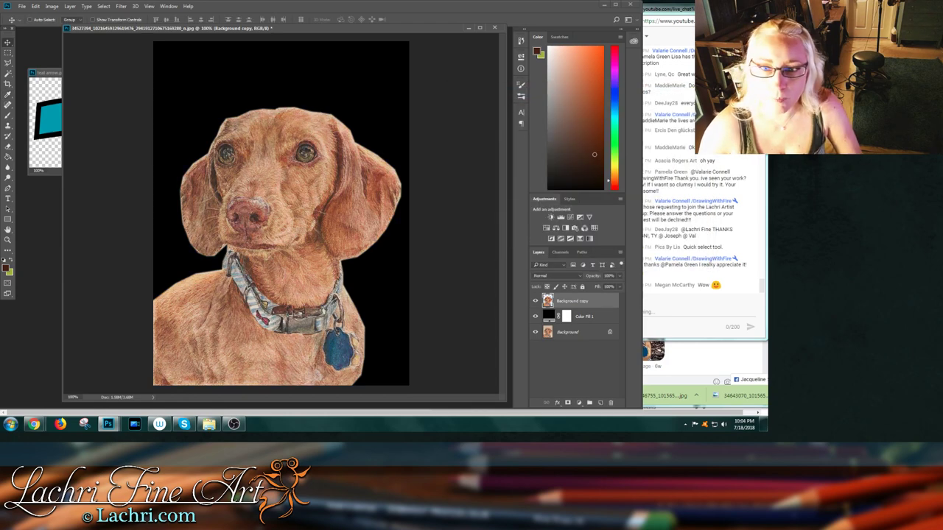
- Try a Brightness/Contrast adjustment on the background copy with contrast 49 and raised brightness, and cancel it
click(70, 6)
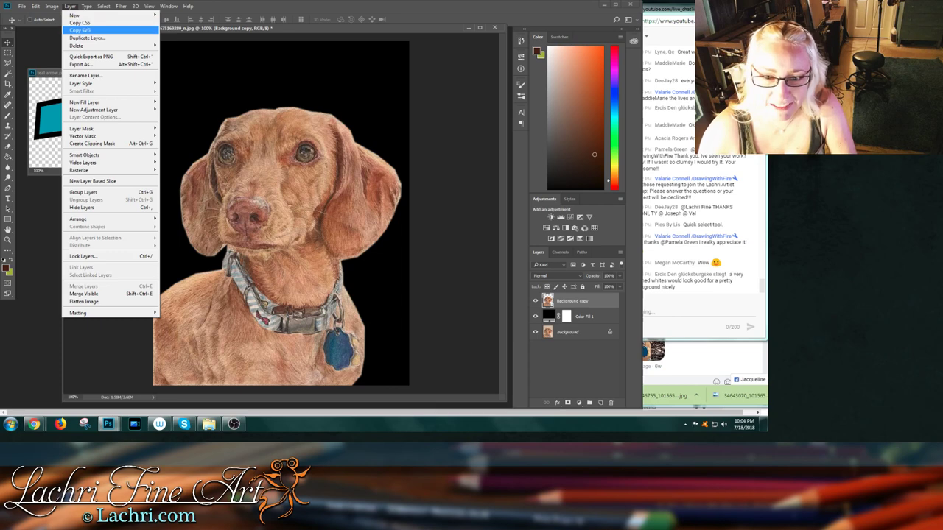
mouse_move(77, 45)
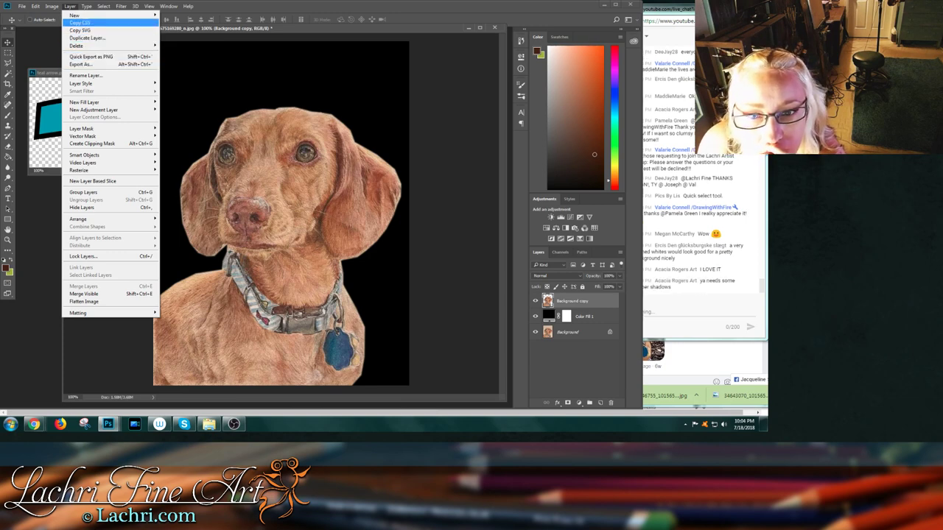
mouse_move(52, 6)
mouse_move(73, 27)
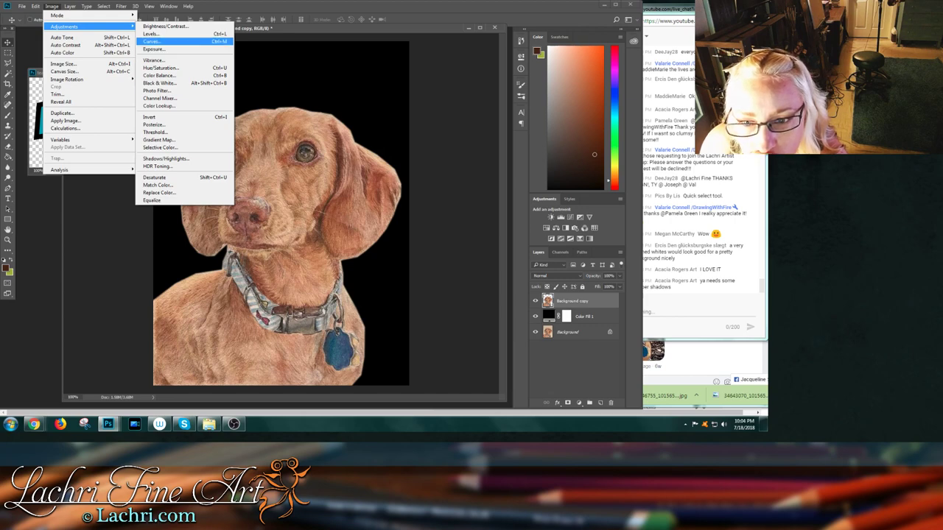
click(165, 26)
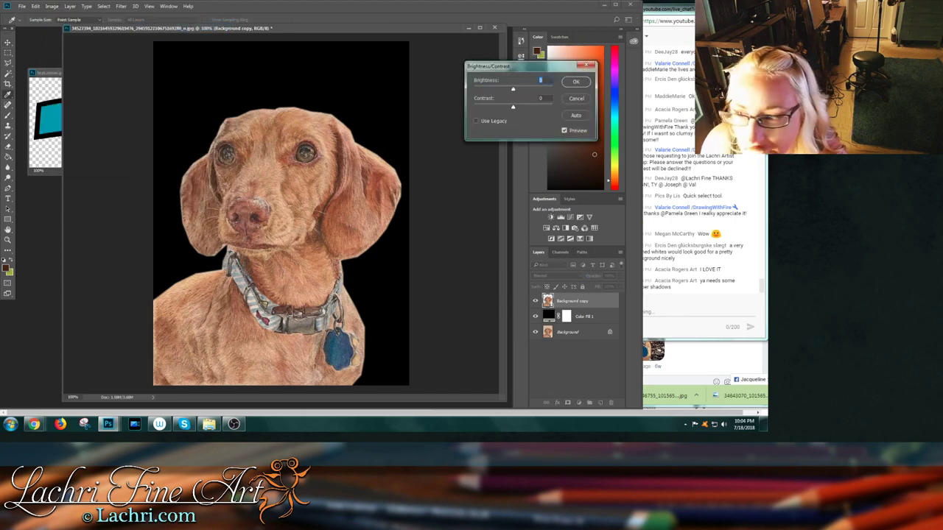
key(Tab)
key(shift+Up)
key(shift+Up)
key(shift+Up)
key(shift+Up)
key(shift+Tab)
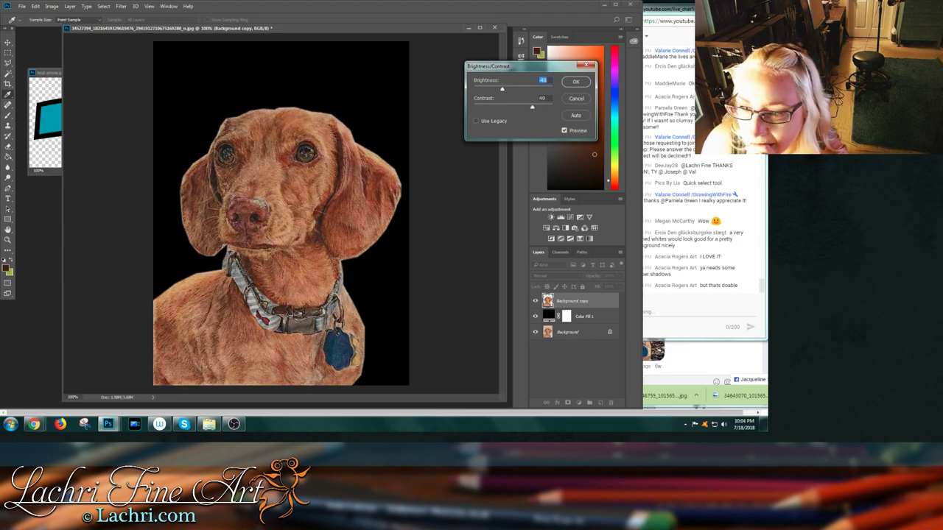
key(shift+Up)
key(shift+Up)
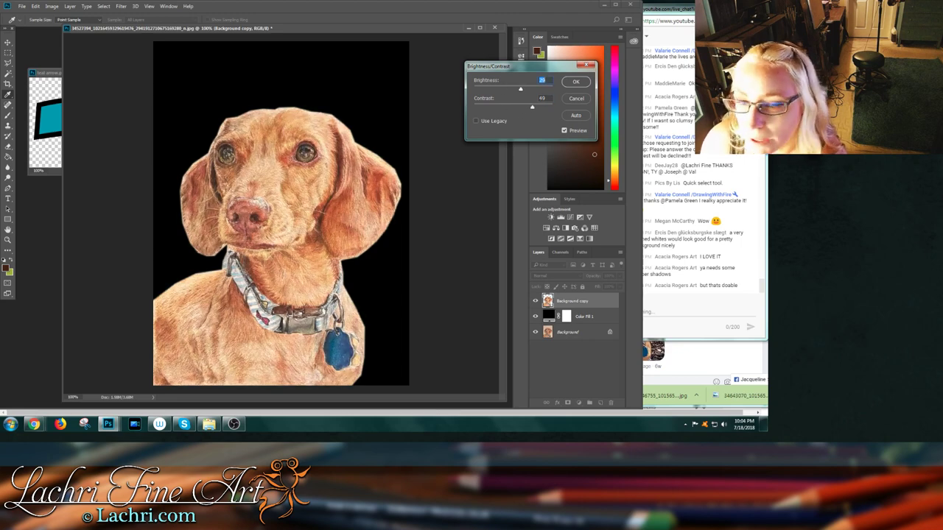
key(Escape)
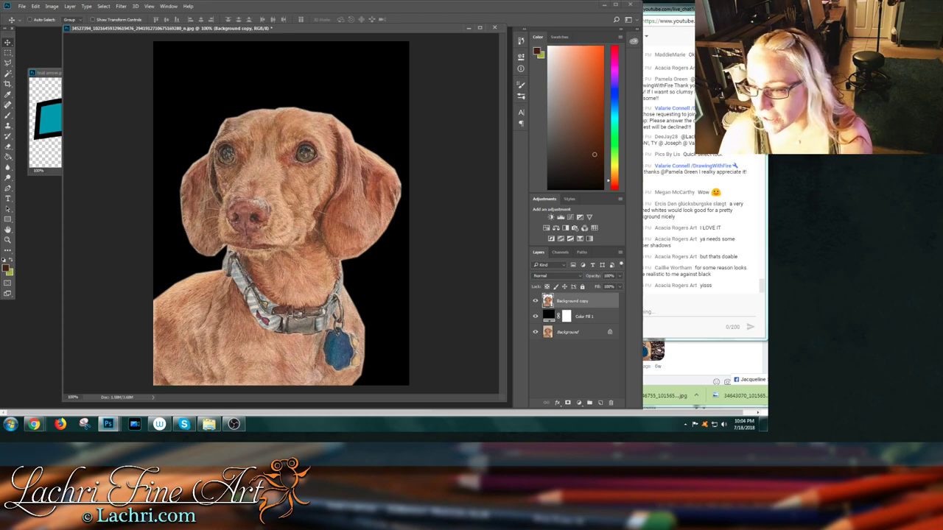
- Try muted red (ab6d6d), dark brown-grey (362d2d), light grey (d9d5d5), near-white (faf8f8) and mid grey (c3c1c1) for the solid color fill layer
double_click(548, 316)
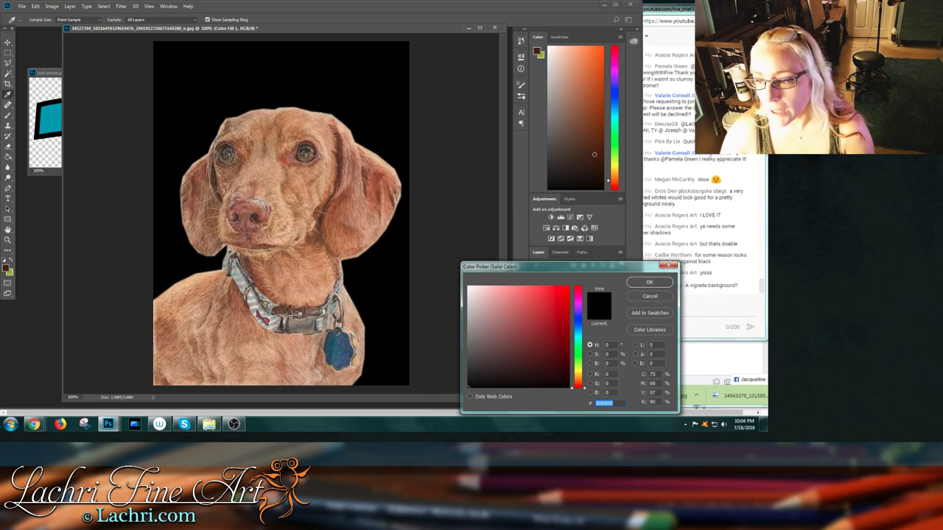
click(548, 310)
click(504, 319)
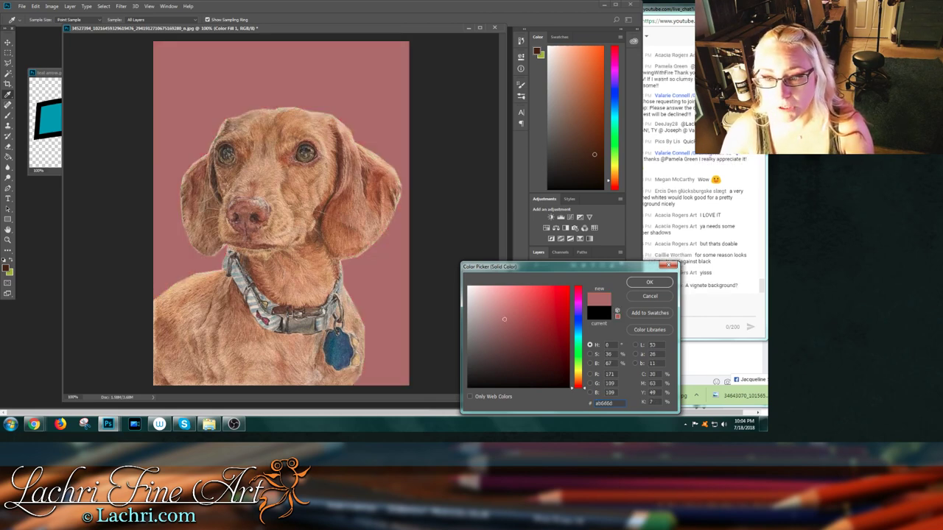
click(484, 366)
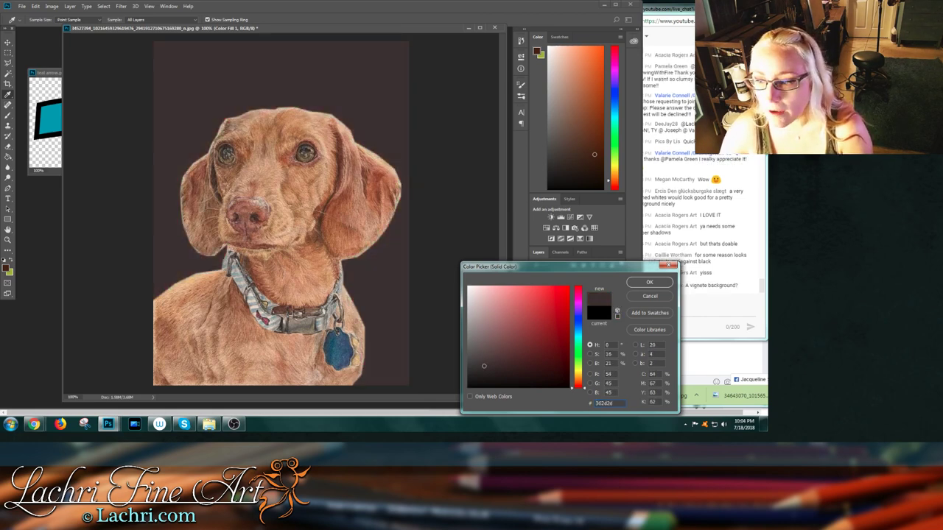
click(474, 351)
click(469, 300)
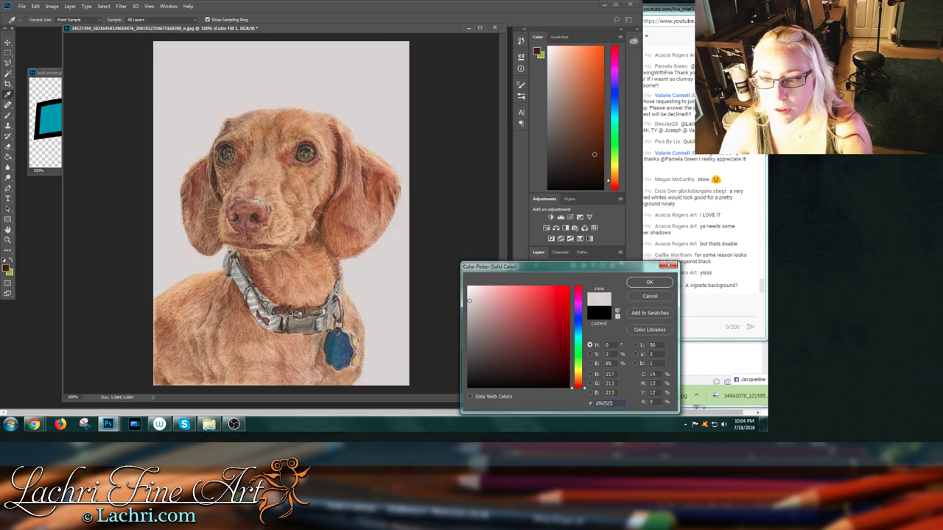
click(468, 288)
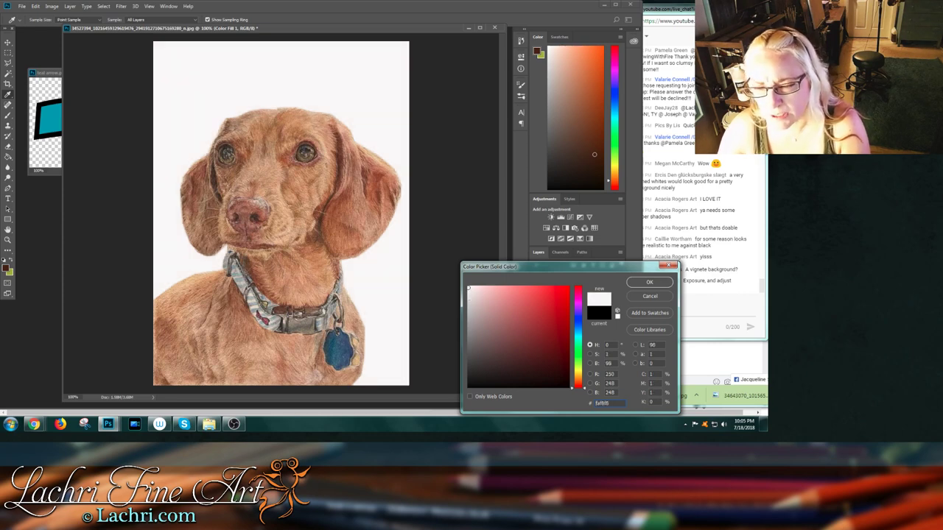
click(468, 310)
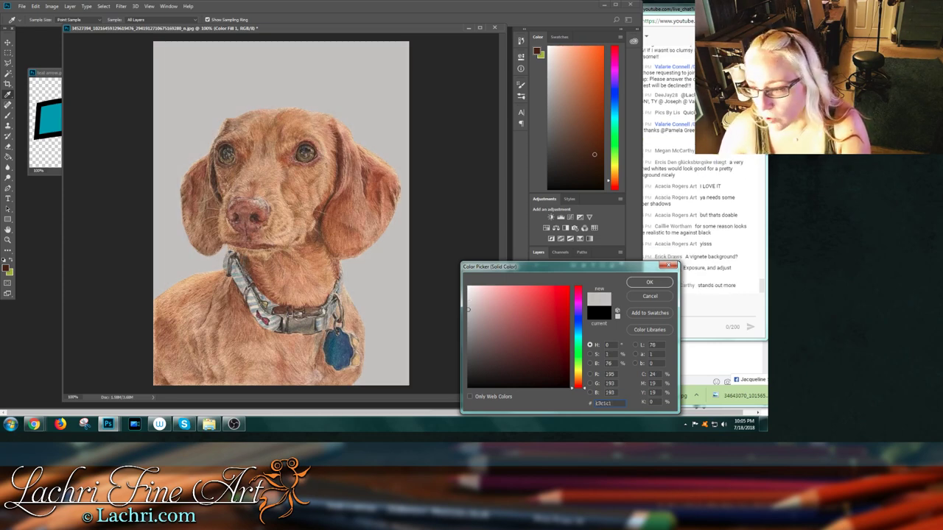
- Try teal (3f798a), olive brown (756c4d), tan (c49569) and a pale blue-grey (b4b9bc) sampled from the collar as the fill color
mouse_move(578, 327)
mouse_down()
mouse_move(561, 337)
mouse_move(522, 332)
mouse_up()
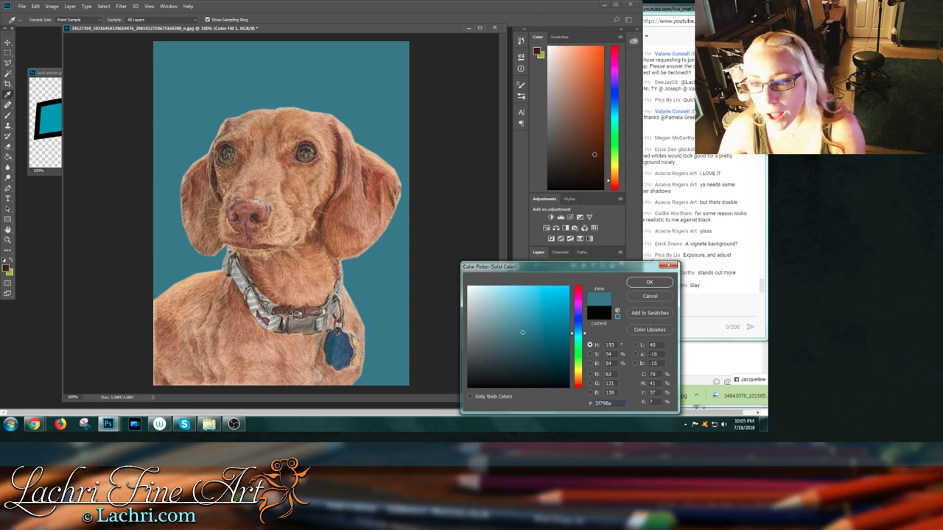
text(756c4d)
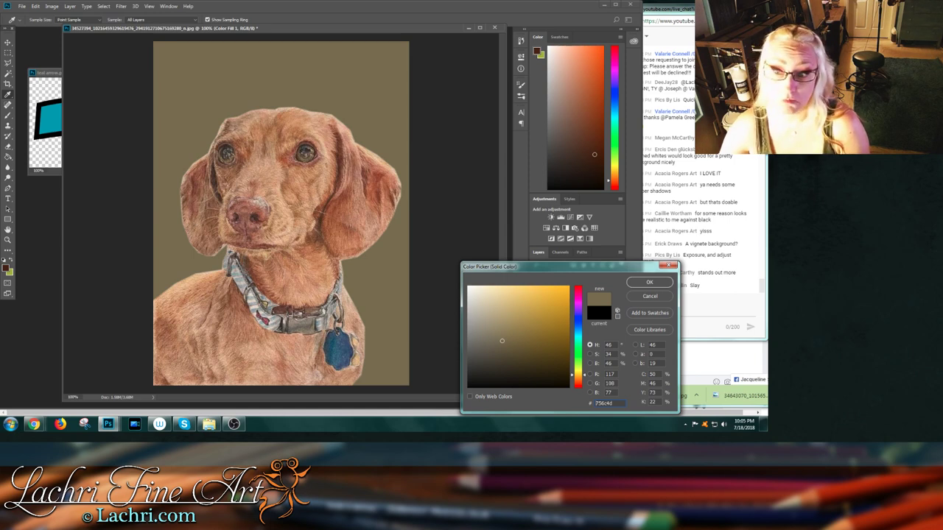
drag(501, 340, 514, 309)
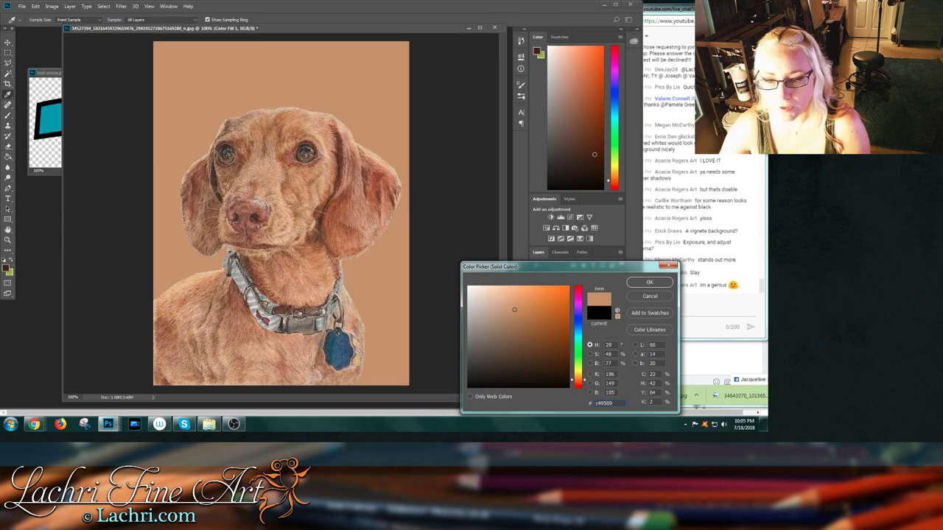
click(241, 283)
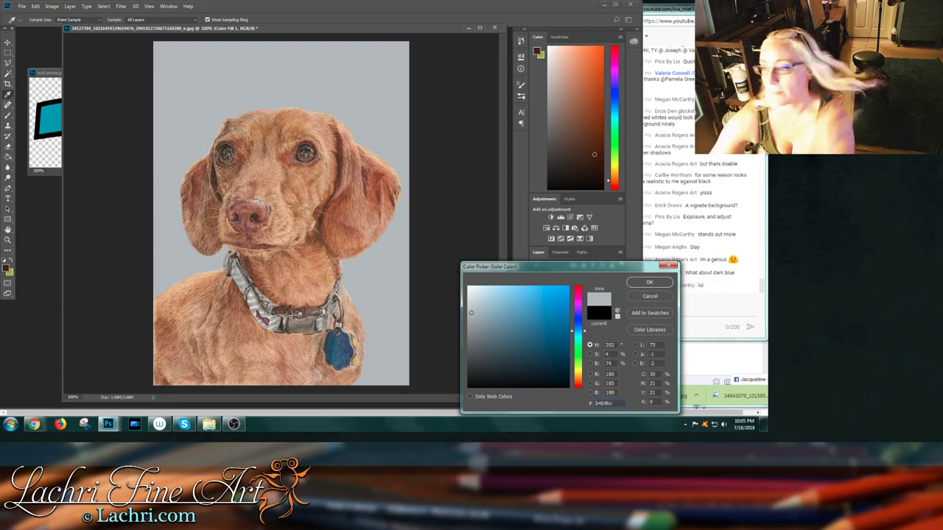
- Try dark blues for the fill behind the dachshund, from 012b44 and 011144 to the greyer 293b54 and 2f3d50
click(567, 360)
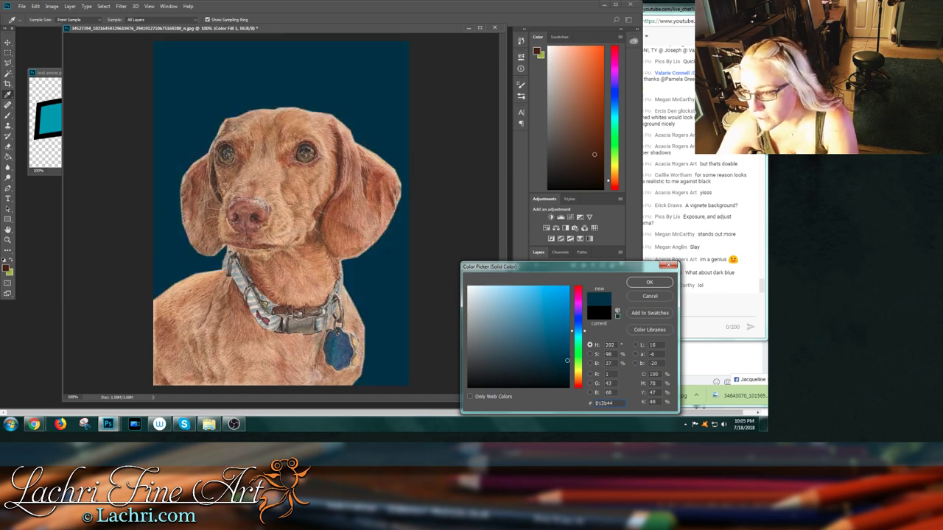
click(578, 321)
click(578, 324)
click(578, 327)
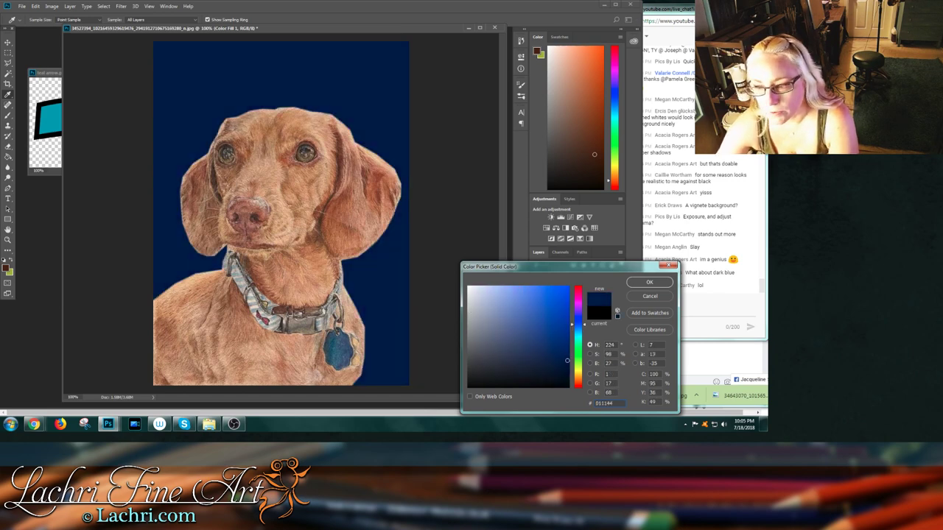
click(519, 354)
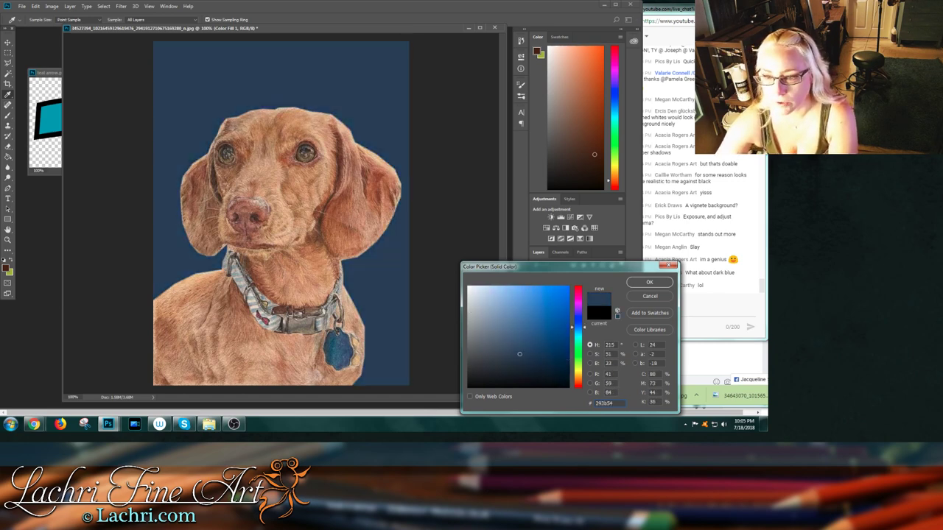
click(514, 357)
drag(508, 359, 508, 355)
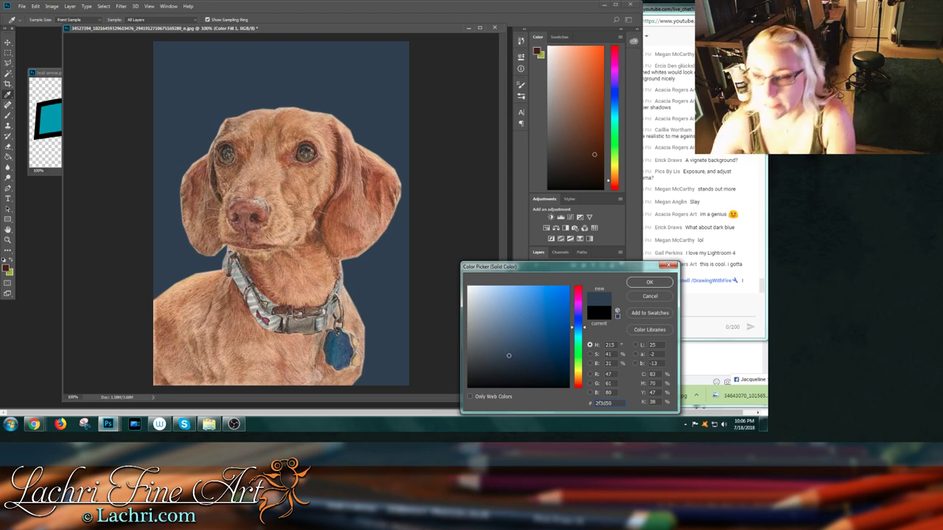
- Set the solid color fill layer behind the dachshund to light neutral grey (bababa)
click(470, 312)
click(466, 313)
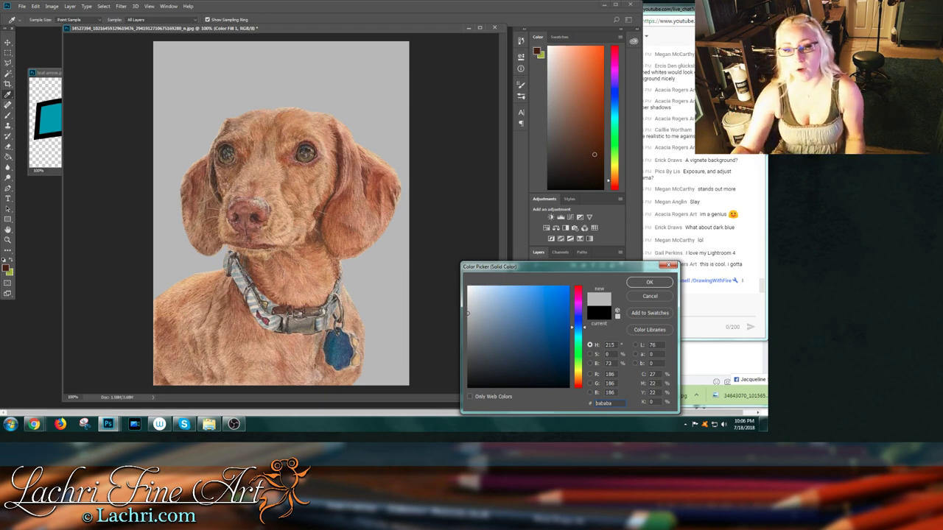
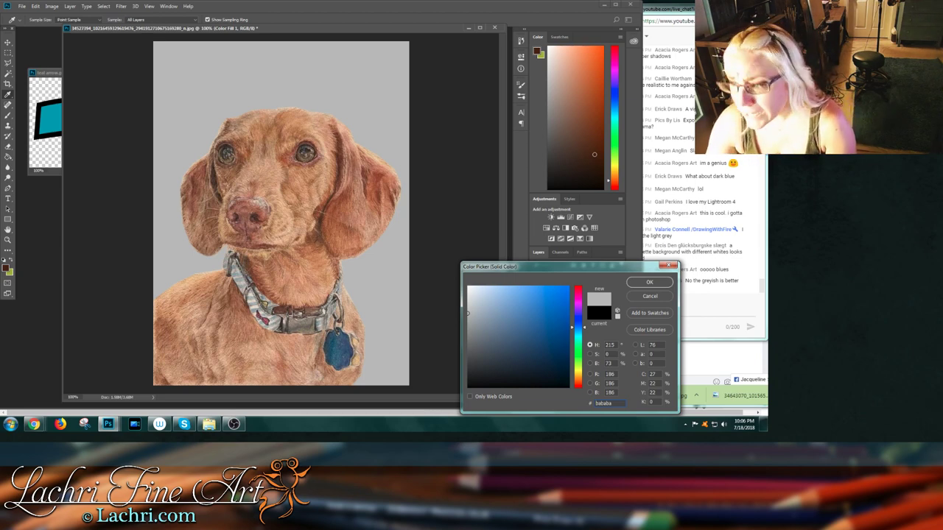
click(649, 282)
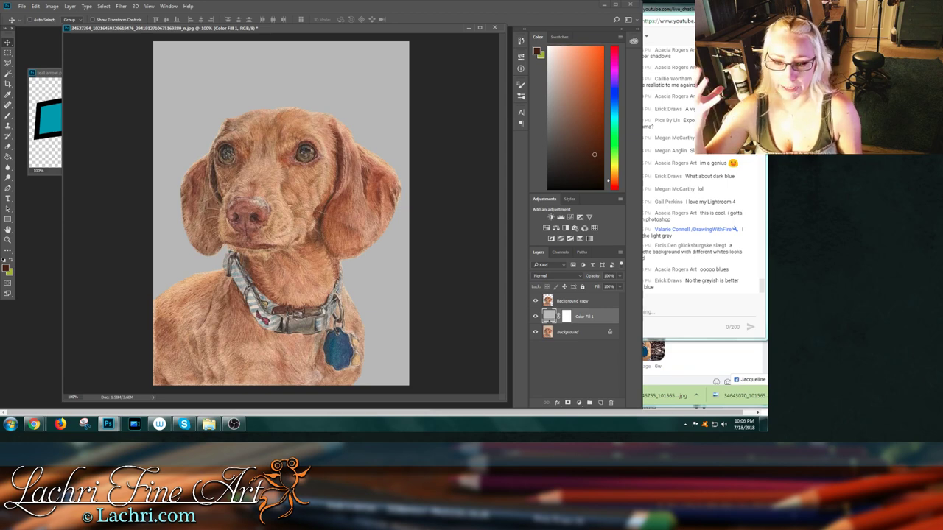
- Switch to File Explorer, search My Pictures for louie and open the louie folder
click(209, 425)
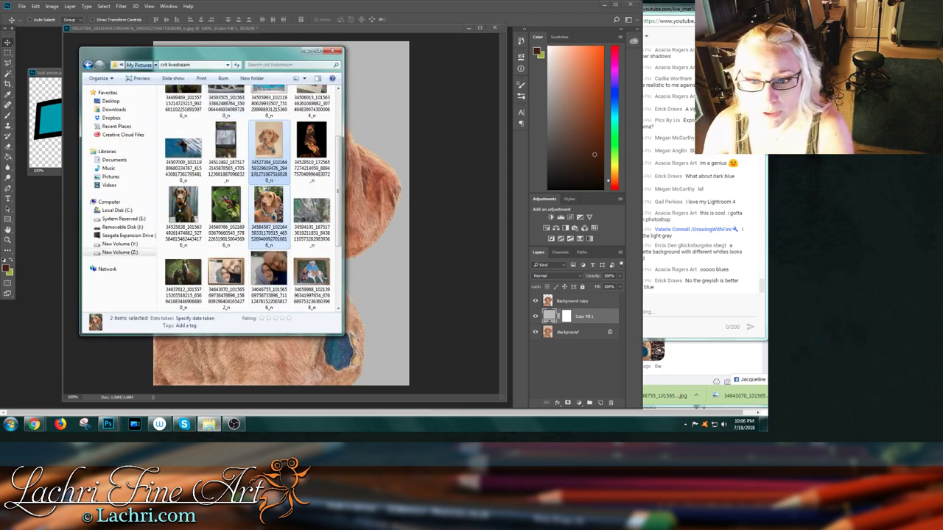
click(138, 65)
click(289, 65)
text(louie)
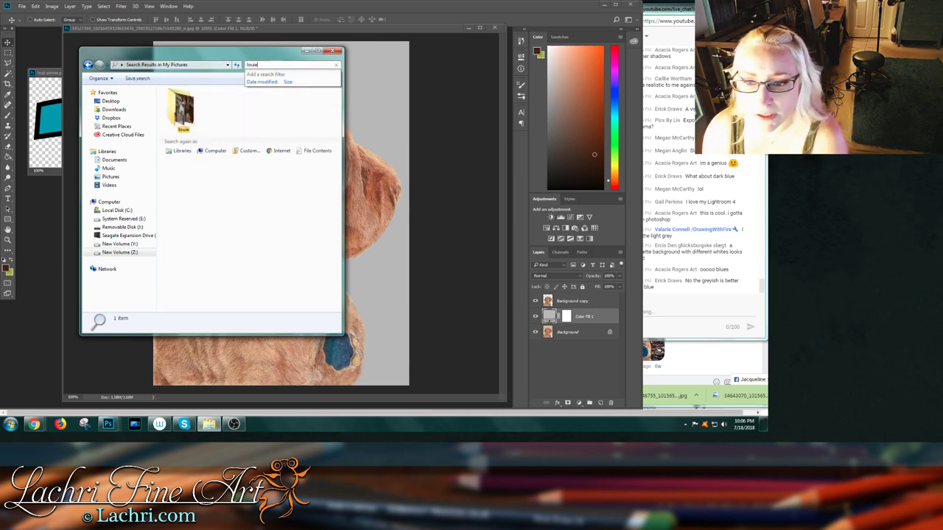
double_click(181, 114)
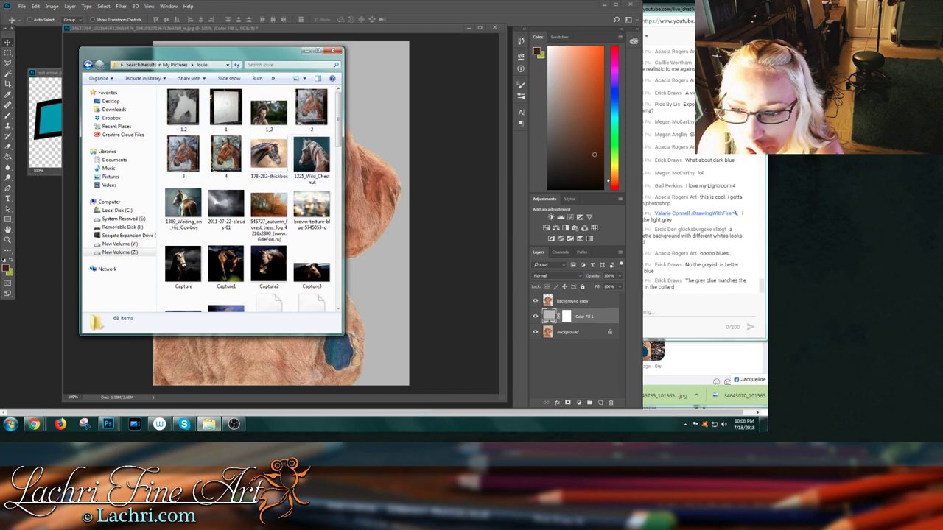
- Find the Untitled-1 Photoshop file in the louie folder and open it in Photoshop
scroll(250, 199, down, 2)
scroll(253, 197, down, 3)
scroll(257, 118, down, 2)
scroll(261, 116, down, 3)
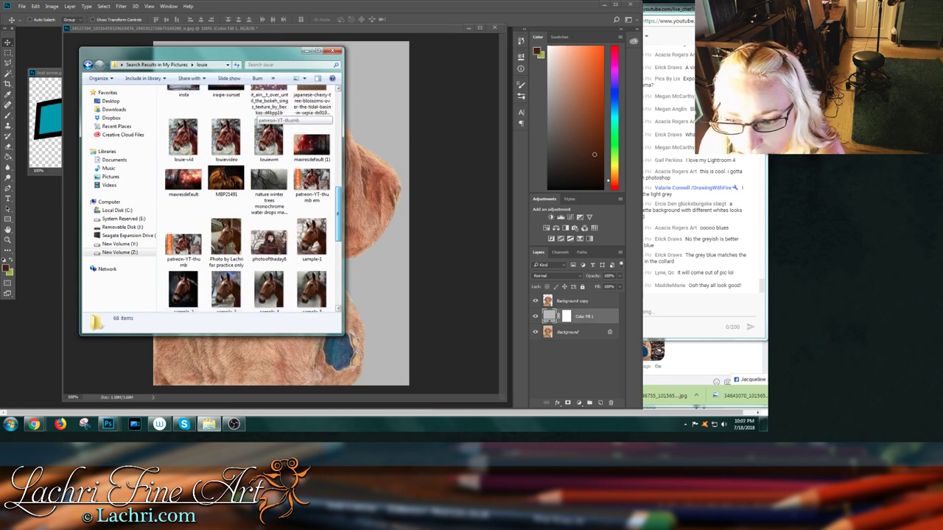
scroll(263, 116, down, 5)
scroll(263, 116, down, 4)
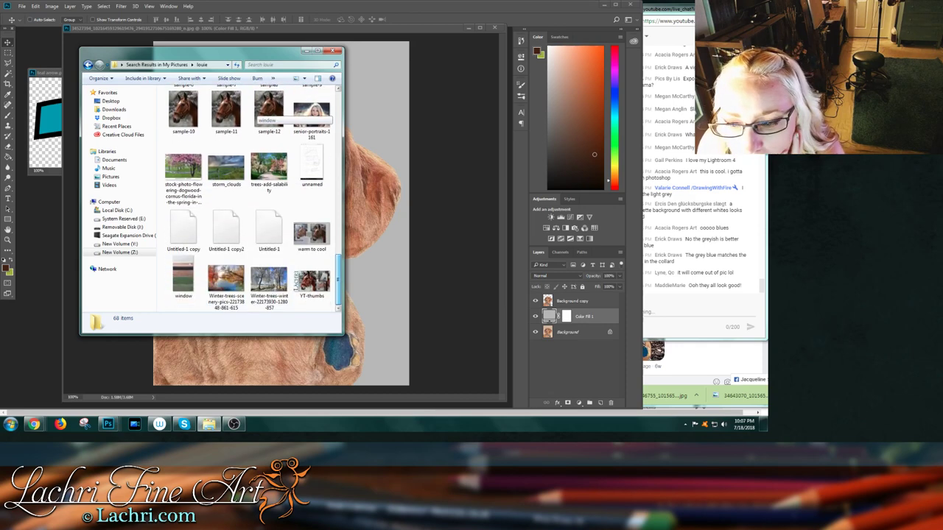
scroll(262, 115, up, 1)
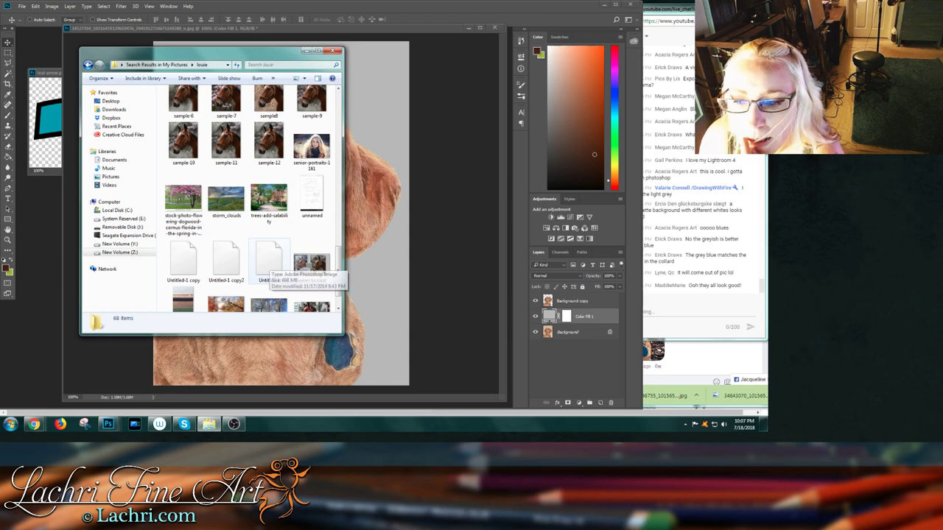
click(268, 262)
key(alt+Tab)
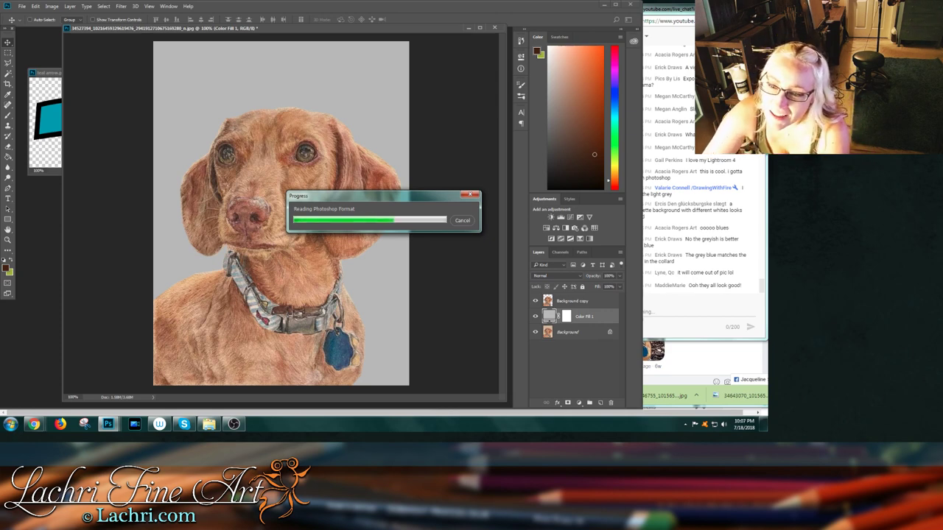
click(209, 424)
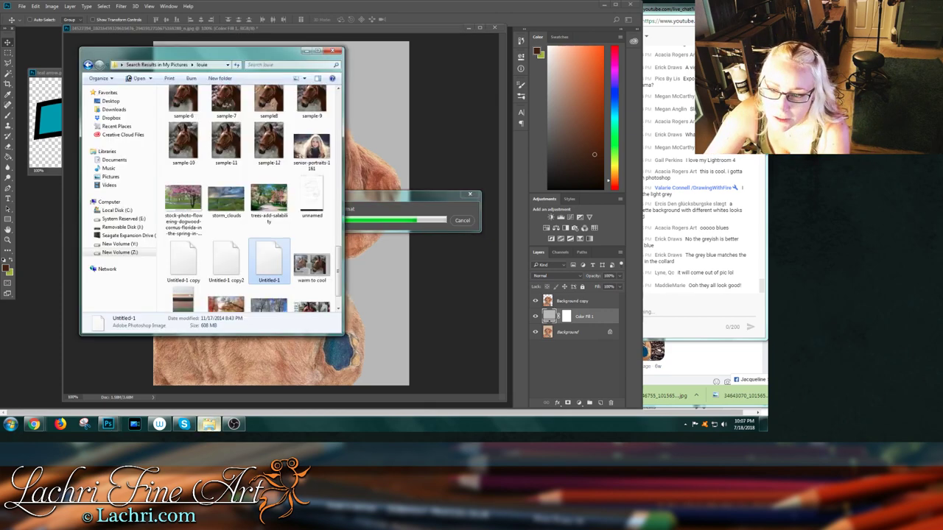
key(alt+Tab)
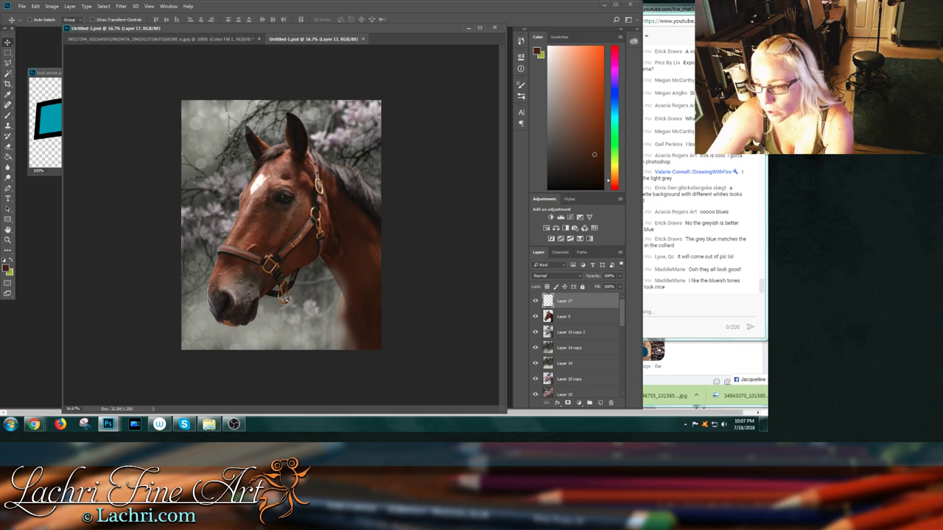
- Hide the five uppermost background layers behind the horse, from Layer 15 copy 2 down to Layer 15
click(535, 348)
click(536, 363)
click(535, 363)
click(535, 364)
click(535, 378)
click(536, 394)
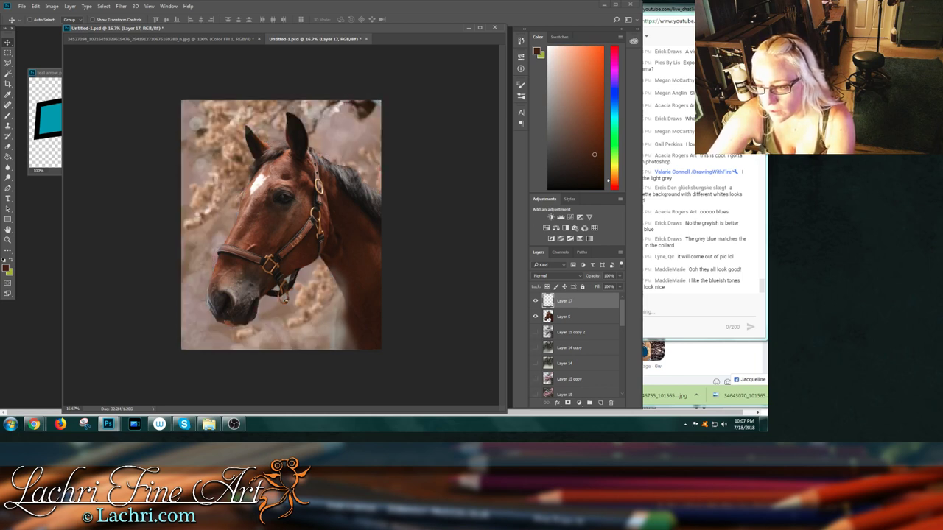
- Hide Layer 16, Layer 12, Layer 4 copy and Layer 10 to reveal the blue-sky tree background
scroll(575, 347, down, 3)
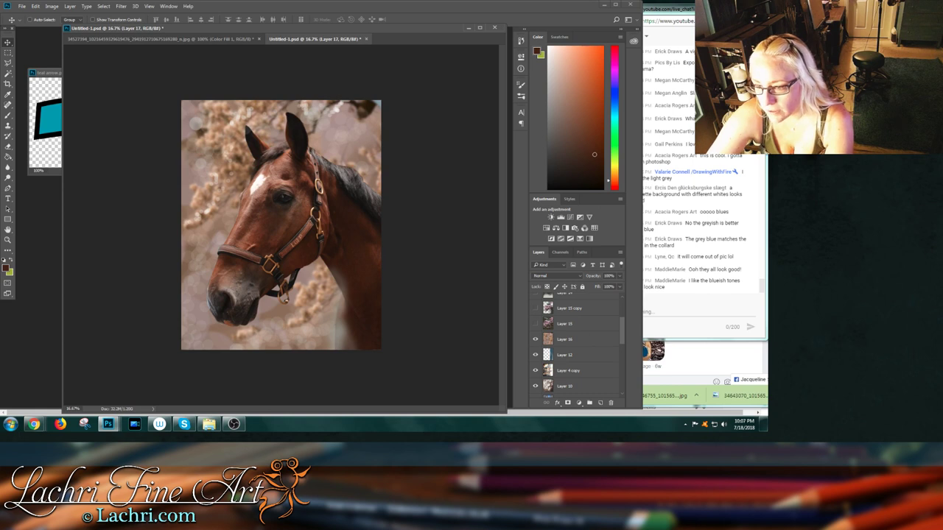
click(535, 339)
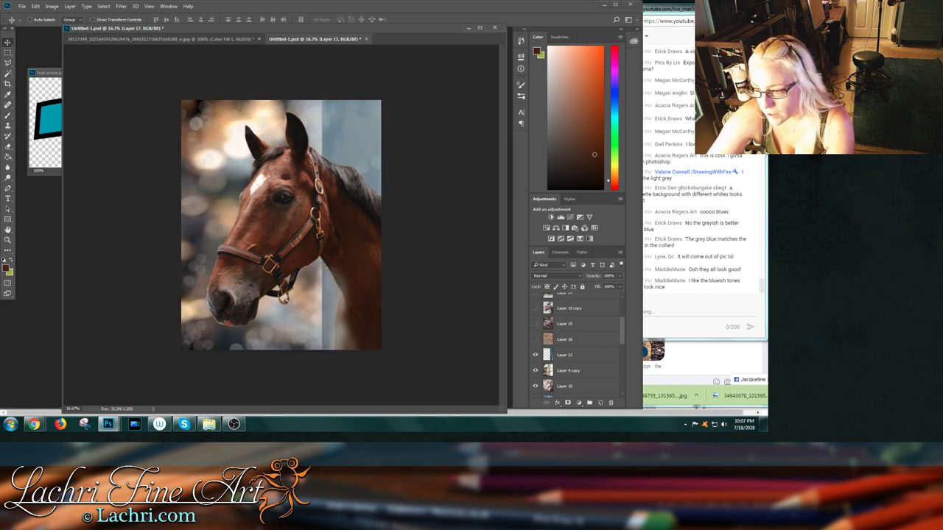
click(535, 370)
click(535, 386)
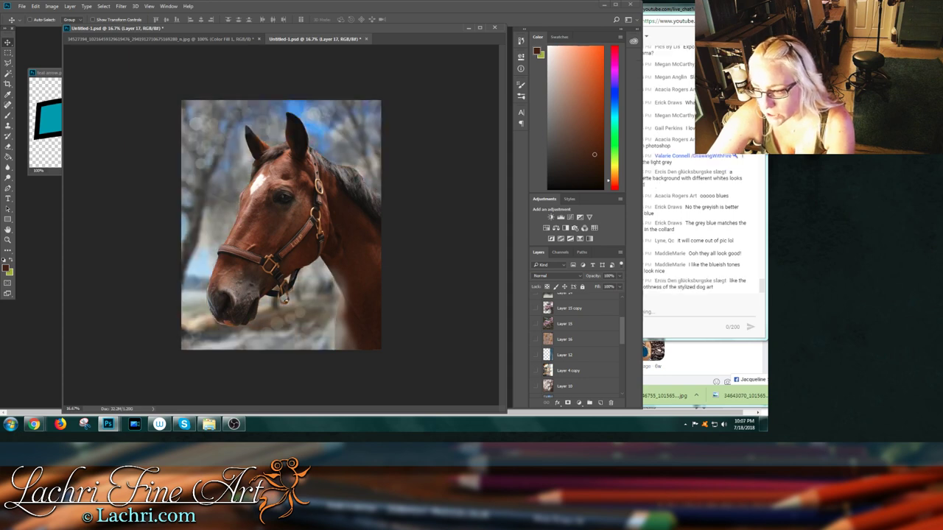
- Hide the Layer 13 tree background and the Layer 9 blue patterned strip behind the horse
scroll(574, 346, down, 5)
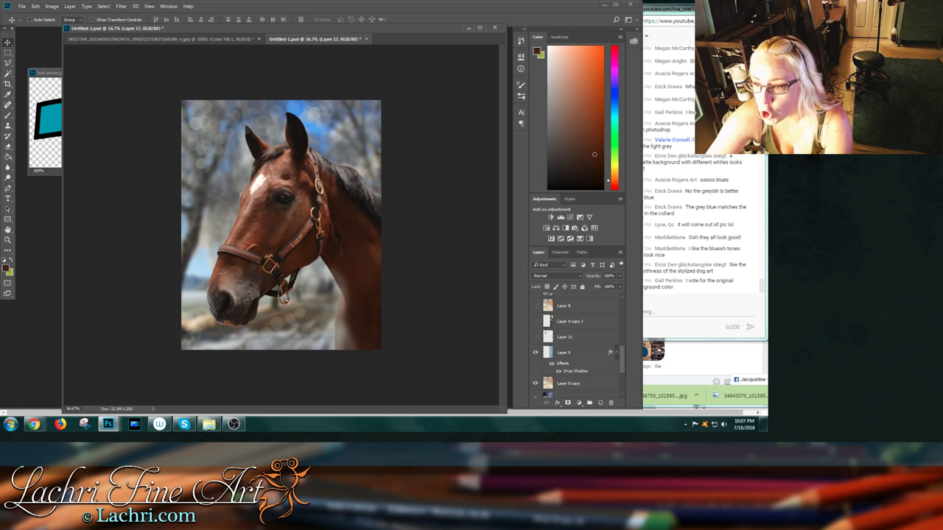
scroll(575, 347, up, 1)
click(536, 305)
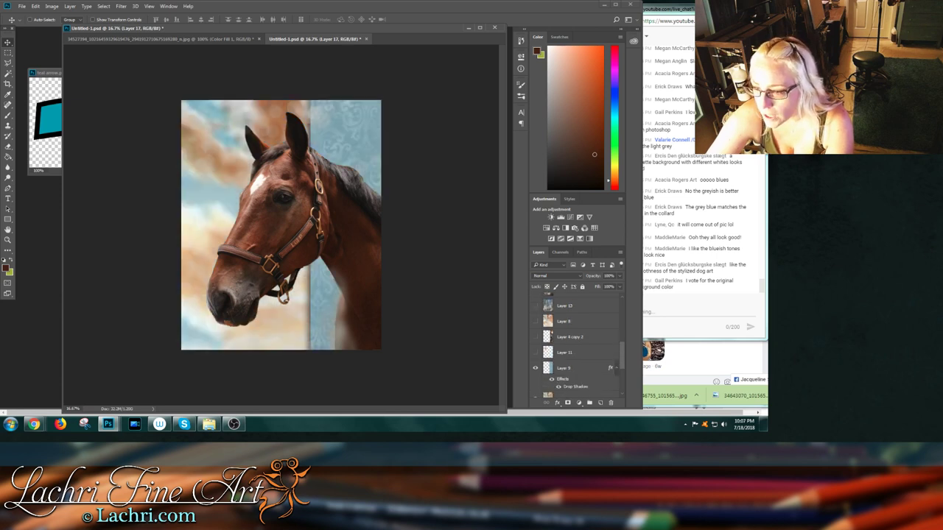
click(536, 368)
scroll(574, 346, down, 1)
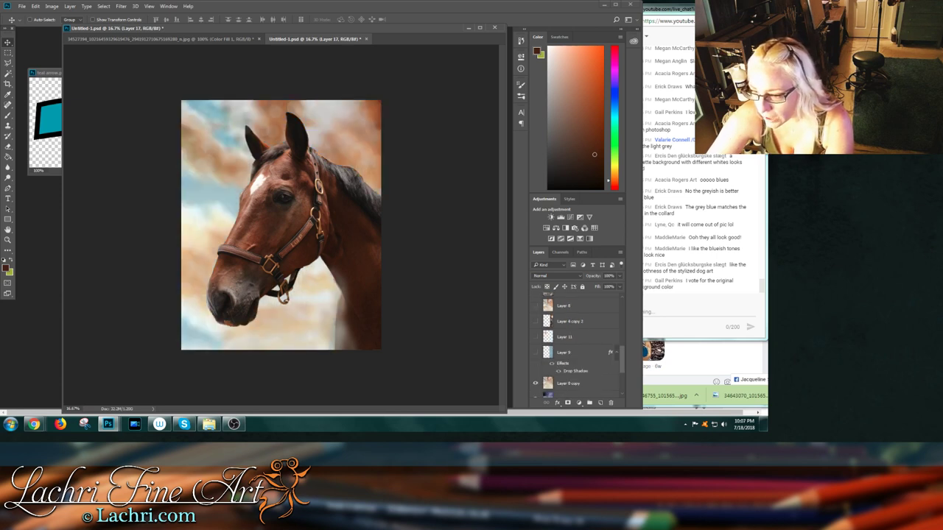
- Hide Layer 8 copy, Layer 6, Layer 1 copy and Layer 1, leaving Layer 4 as the background
click(535, 383)
scroll(575, 346, down, 2)
click(535, 367)
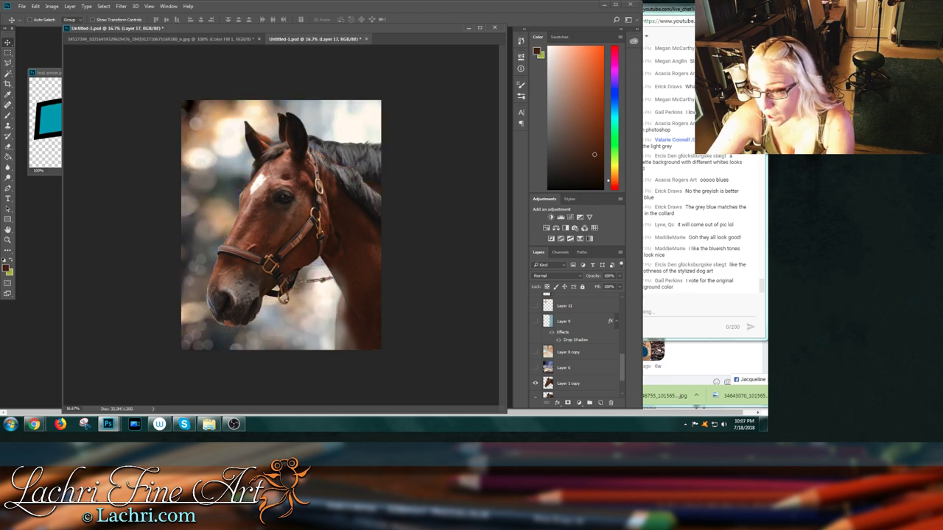
scroll(578, 346, down, 2)
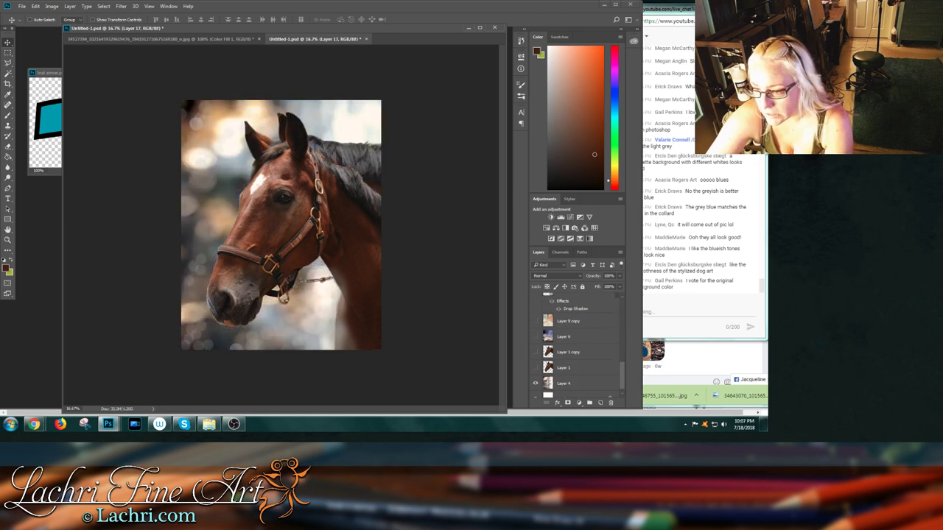
click(535, 383)
scroll(574, 346, down, 1)
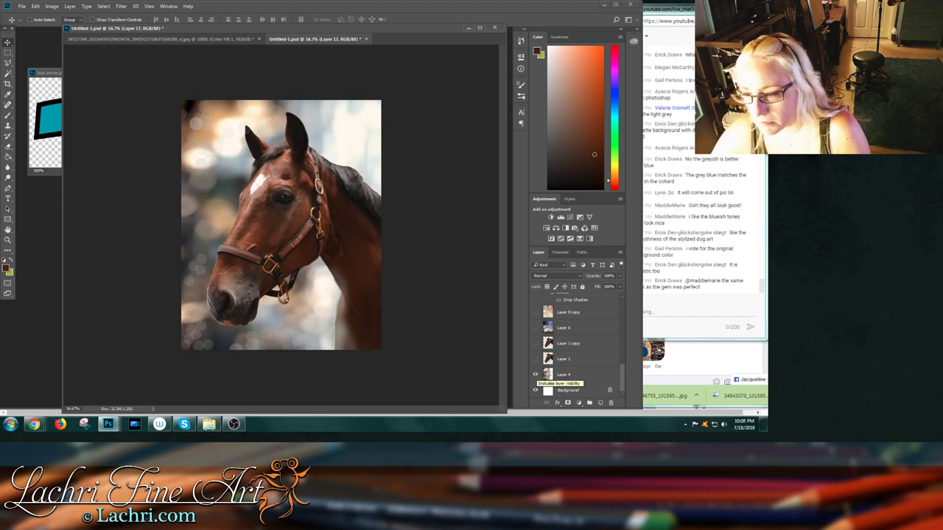
- Preview Layer 1, the Layer 6 storm clouds and the Layer 8 copy sky one at a time, hiding each again
click(535, 359)
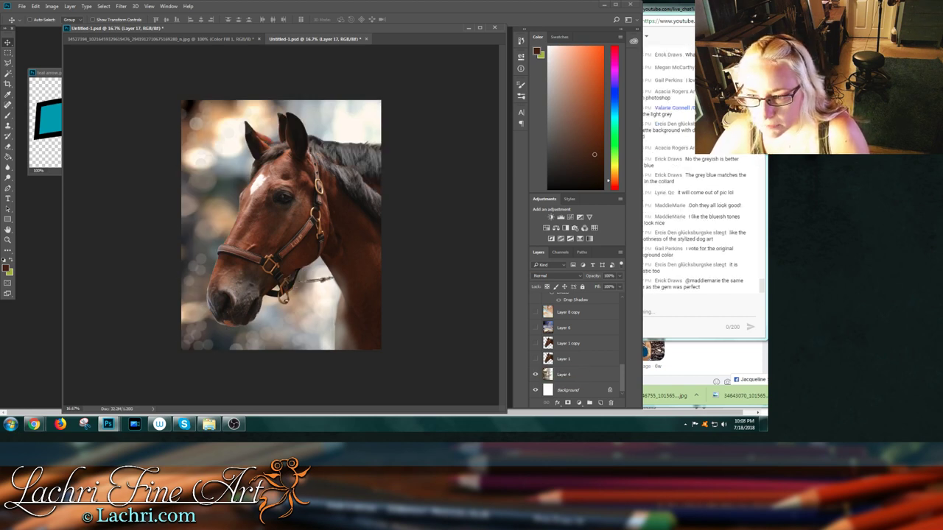
click(535, 359)
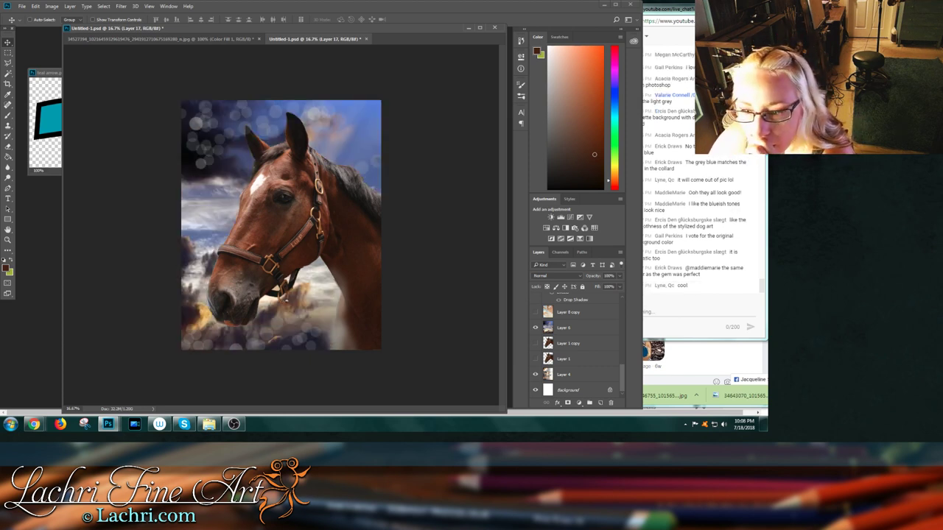
click(535, 327)
click(535, 311)
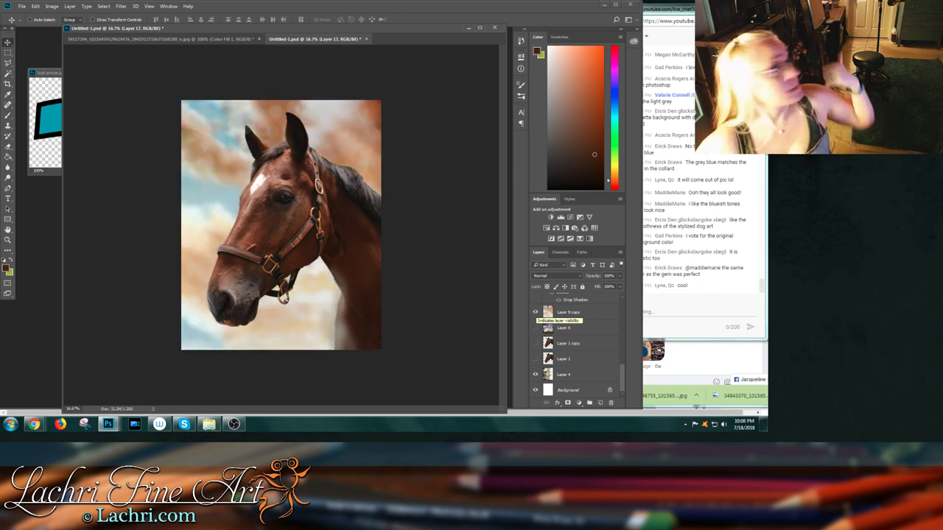
click(535, 311)
- Show the Layer 9 blue strip, preview Layer 11 over it, and show Layer 4 copy 2
scroll(535, 312, up, 2)
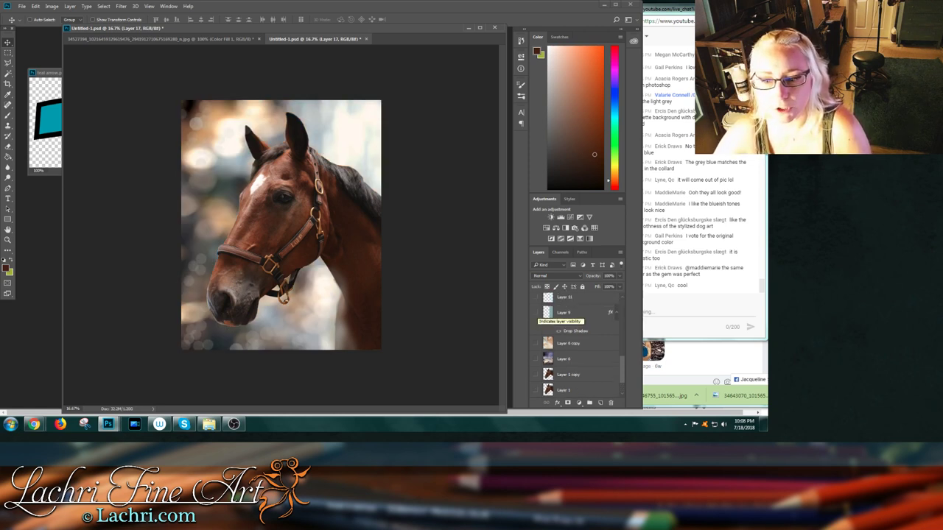
click(535, 312)
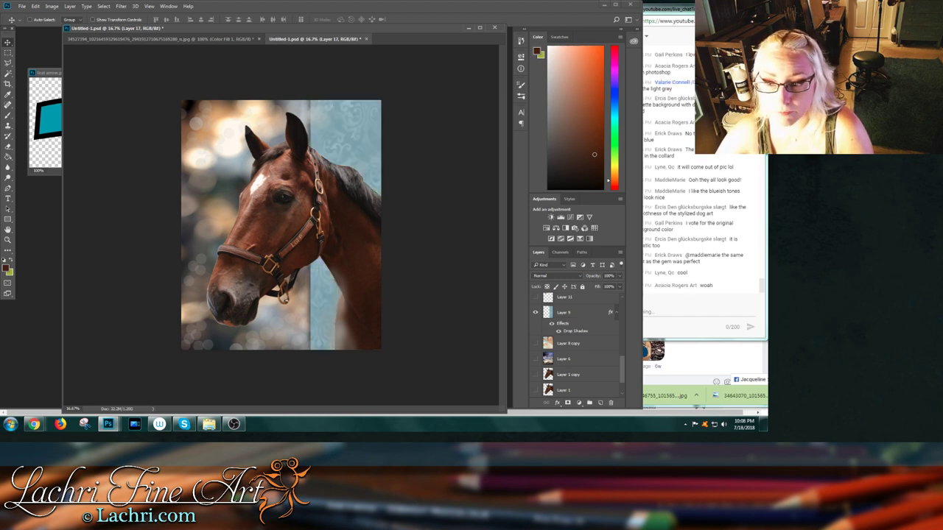
scroll(578, 346, up, 2)
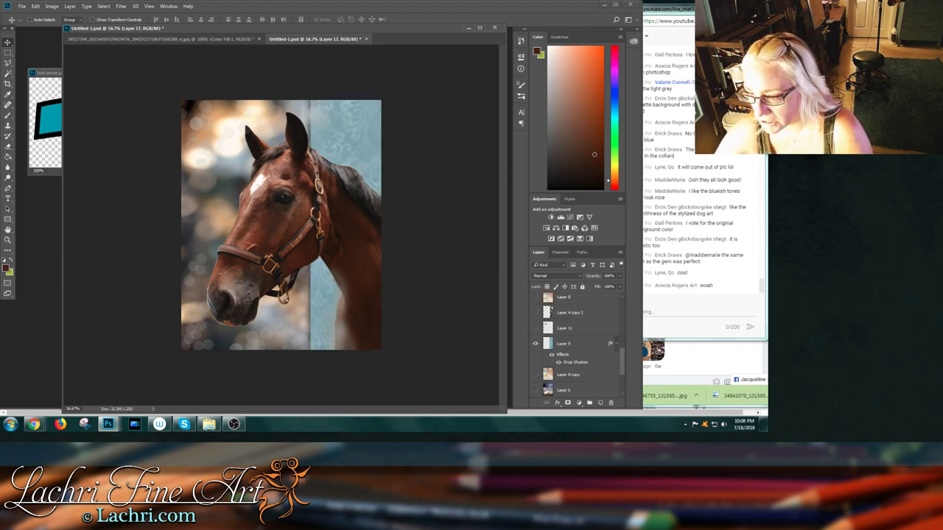
click(535, 328)
click(536, 327)
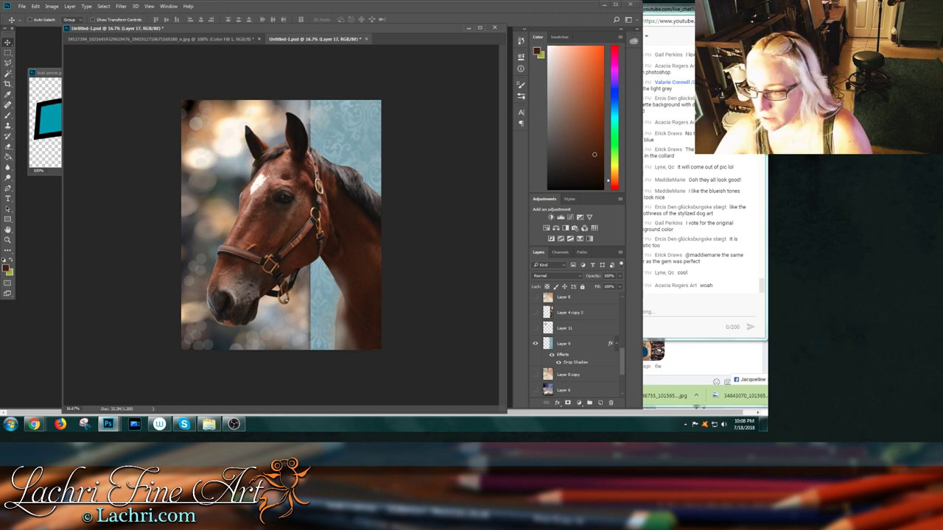
click(536, 343)
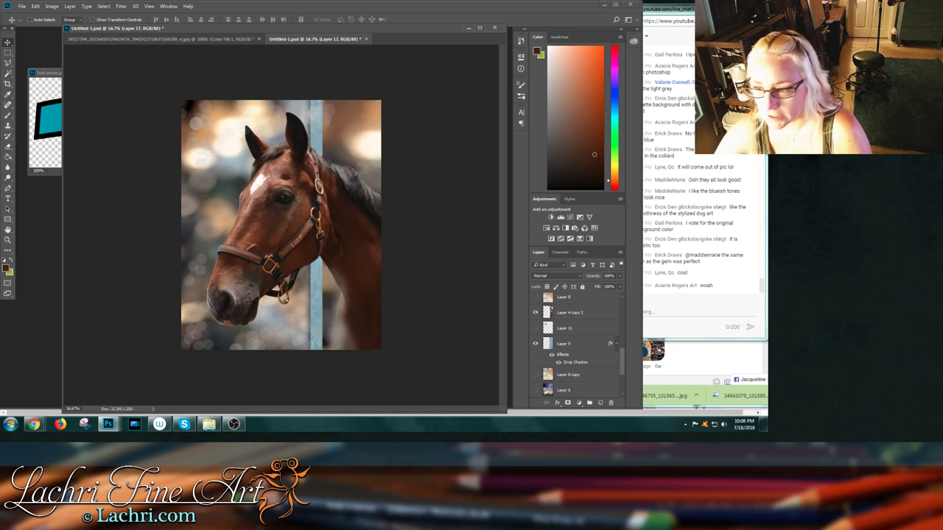
- Show the Layer 8 sky, Layer 13 trees and Layer 10 pale branches in turn behind the horse
click(535, 296)
scroll(575, 343, up, 1)
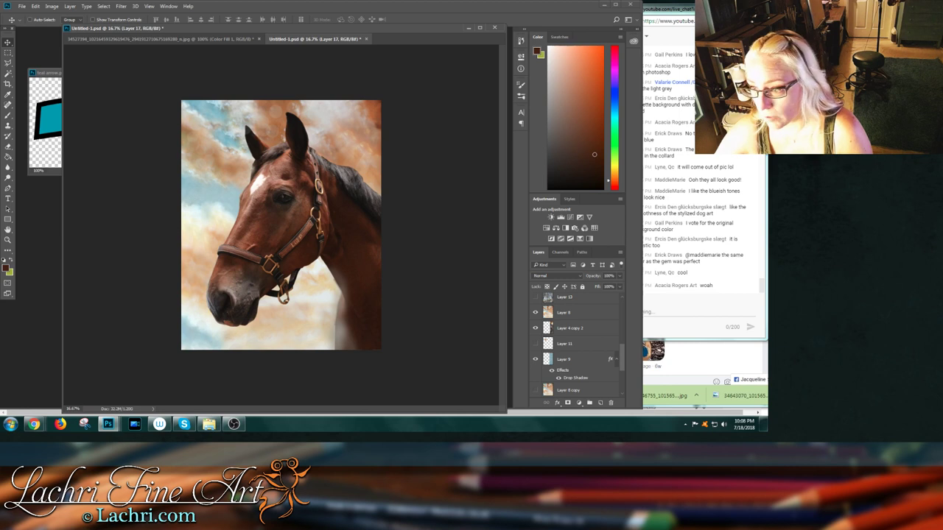
scroll(574, 343, up, 2)
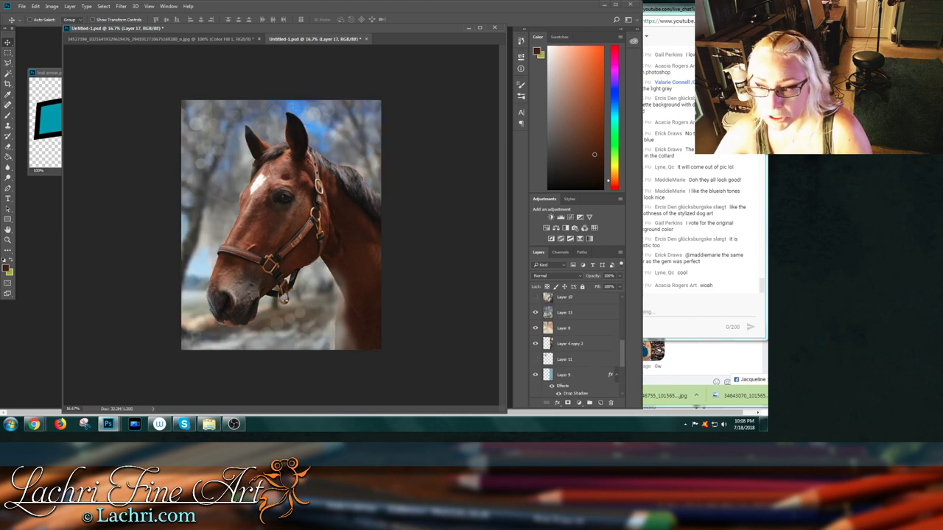
click(536, 313)
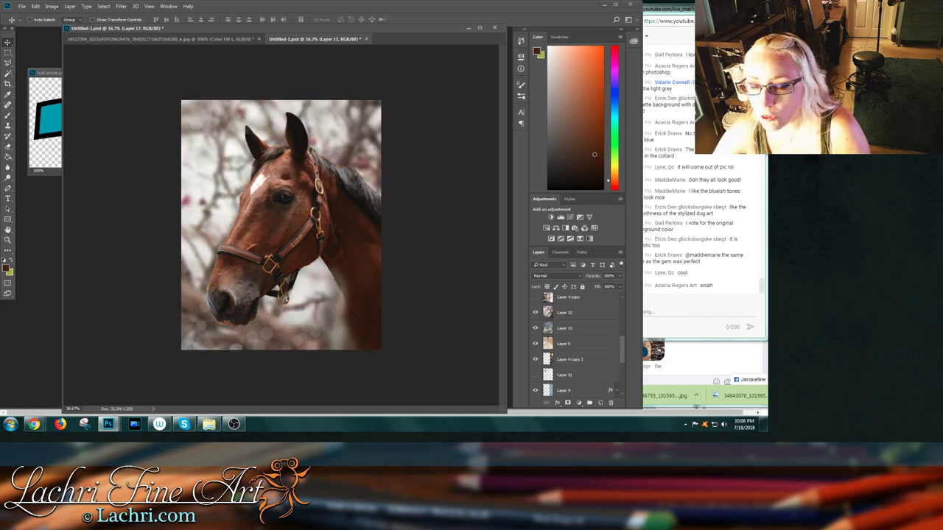
scroll(575, 338, up, 1)
scroll(574, 339, up, 1)
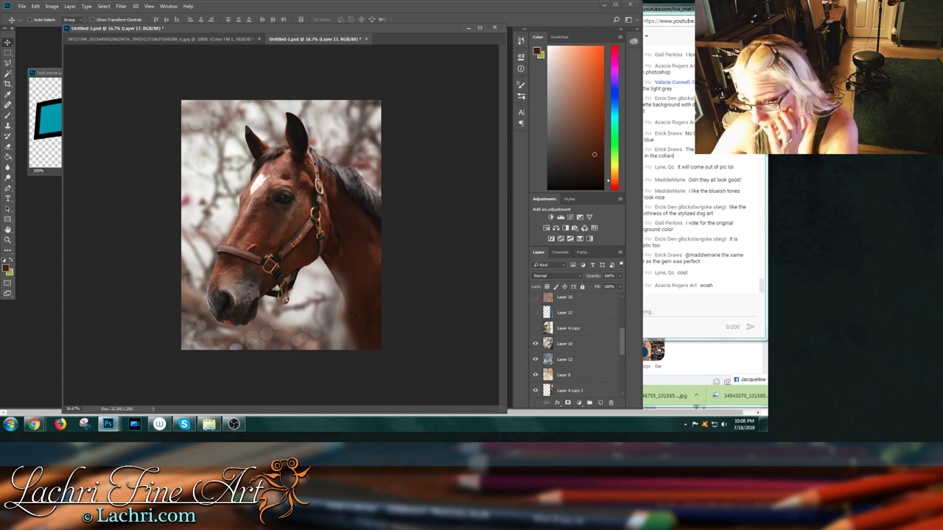
click(536, 343)
click(536, 343)
- Preview the pink blossom backgrounds on Layer 15 and Layer 15 copy in turn, hiding each again
scroll(574, 343, up, 3)
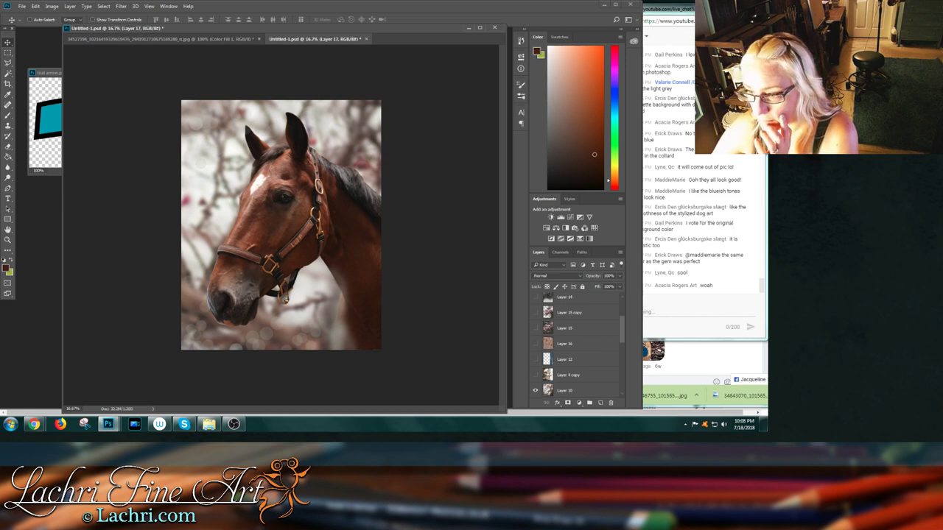
click(535, 297)
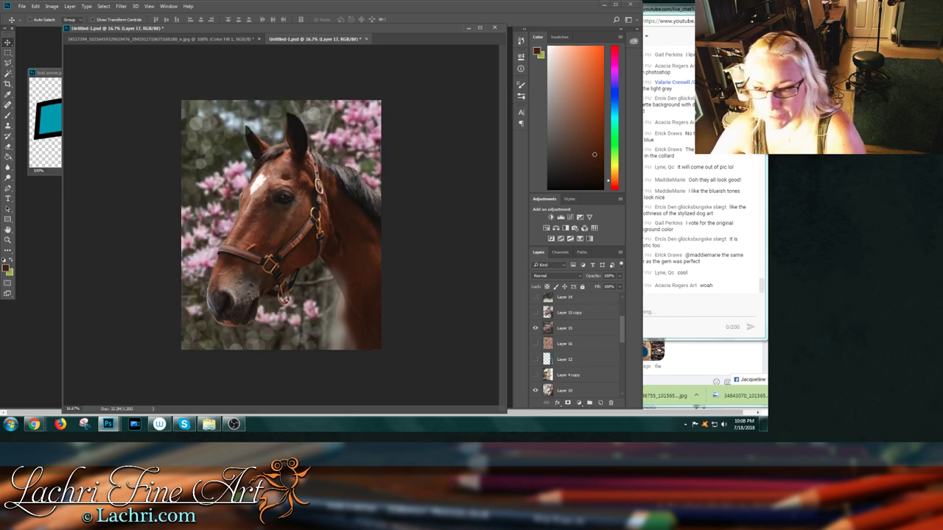
click(536, 327)
click(535, 312)
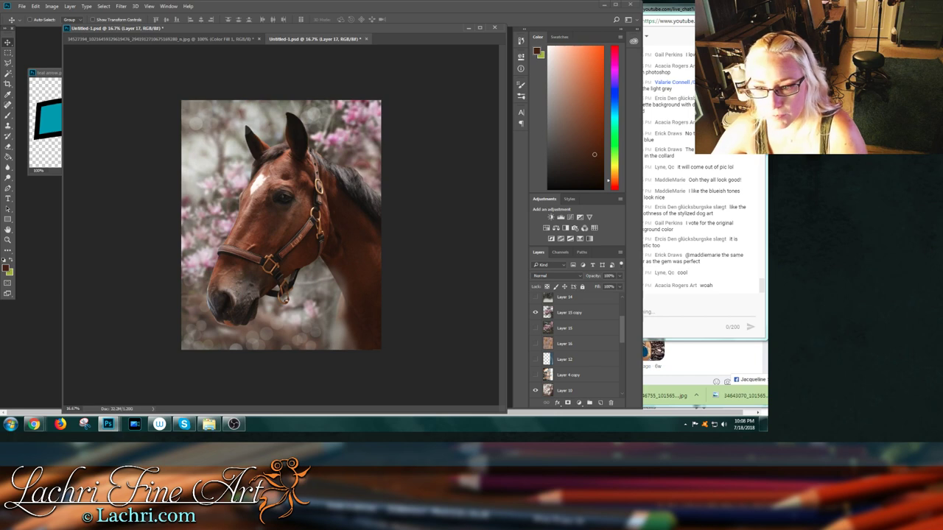
click(535, 313)
- Show the dark branches on Layer 14 and the faded blossoms on Layer 15 copy 2
scroll(575, 343, up, 1)
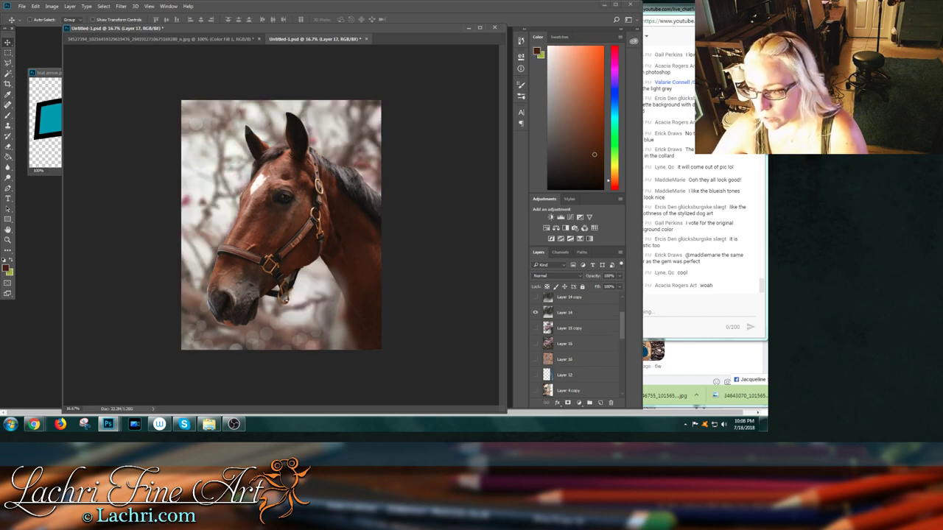
click(535, 312)
scroll(574, 344, up, 1)
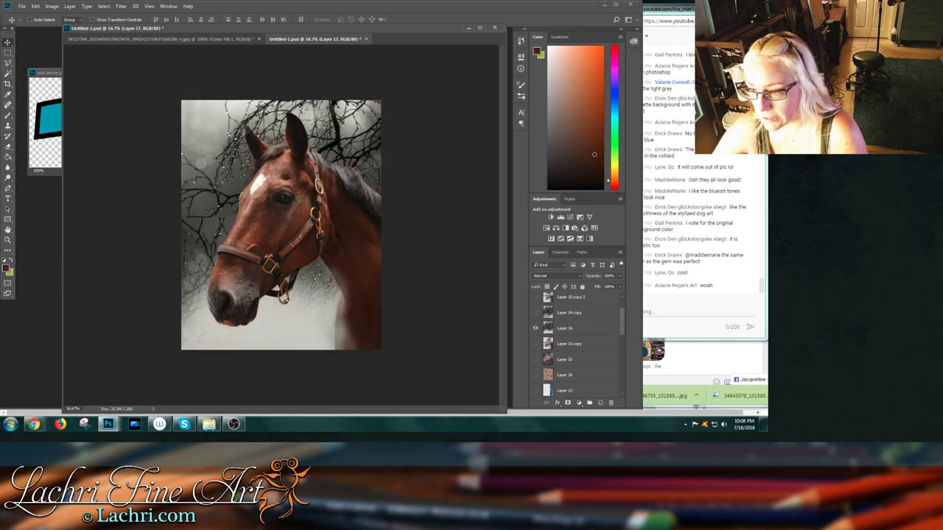
click(535, 312)
scroll(574, 344, up, 2)
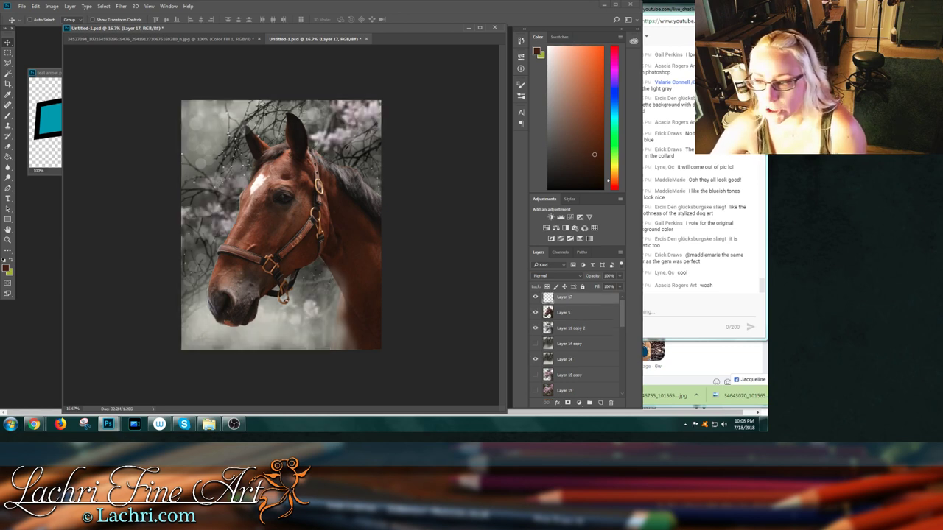
- Find the finished horse painting louievideo in the louie folder and open it as a separate document in Photoshop
click(209, 425)
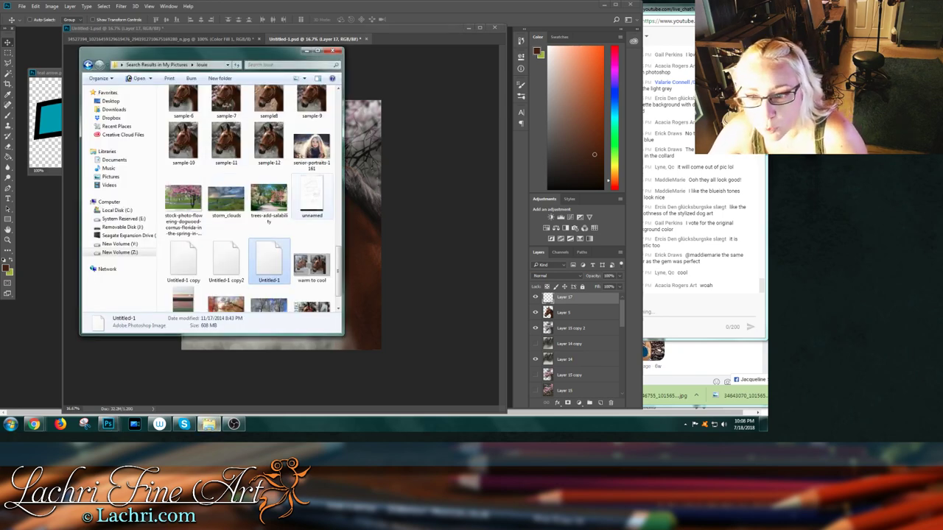
scroll(265, 257, up, 10)
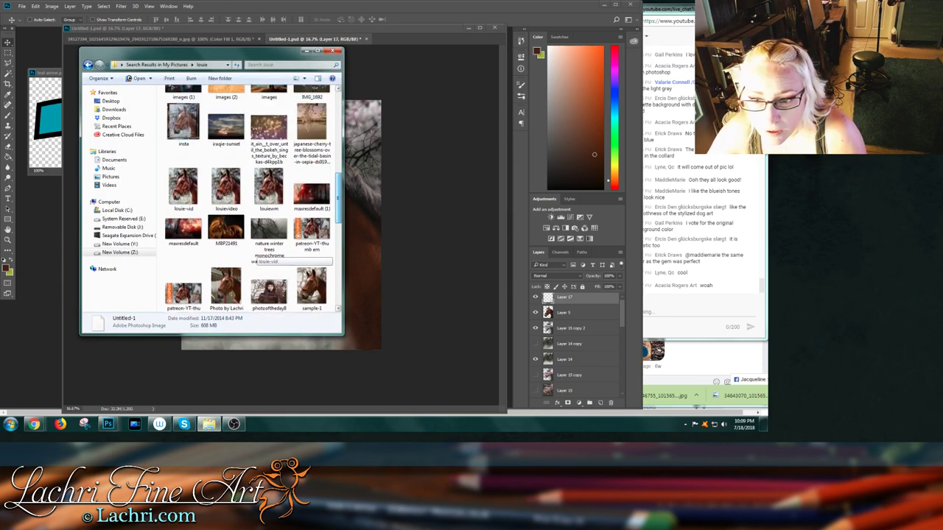
drag(225, 198, 407, 46)
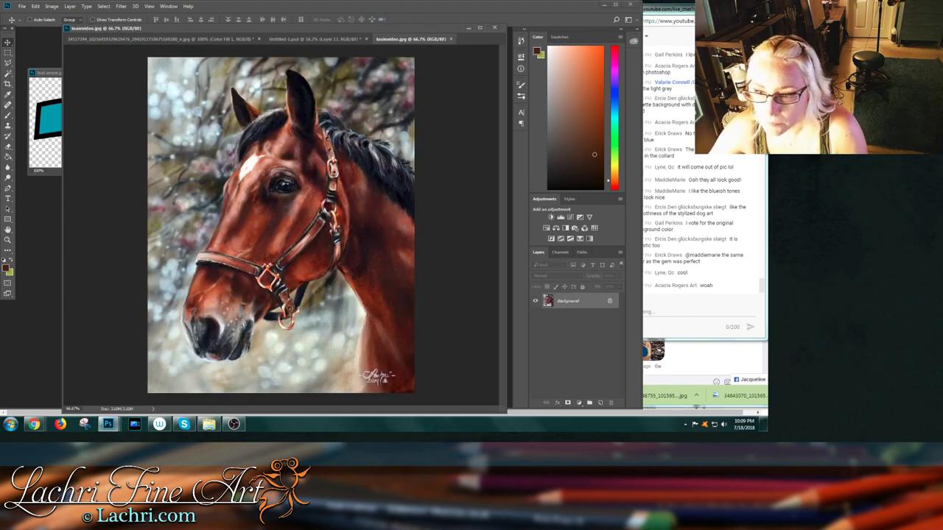
- Compare the layered horse mockup in Untitled-1.psd with the finished painting louievideo.jpg, ending on the painting
click(316, 39)
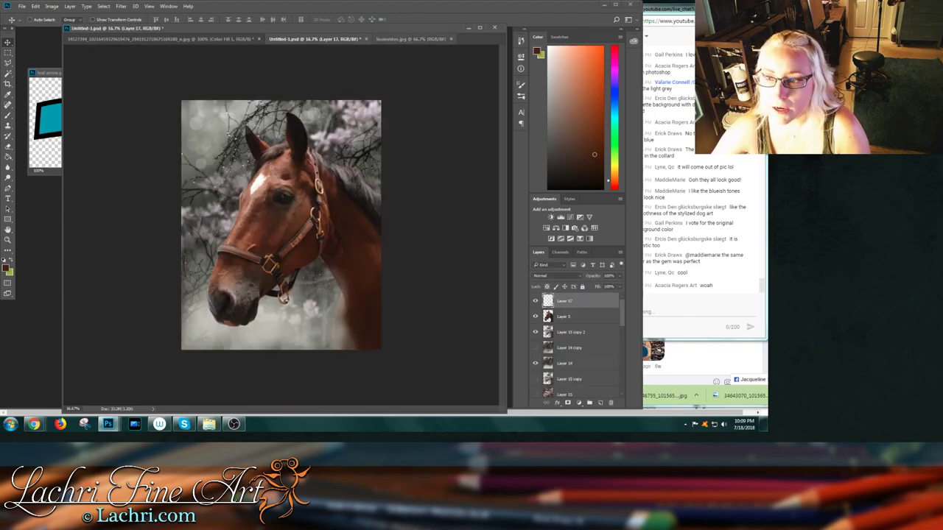
click(411, 39)
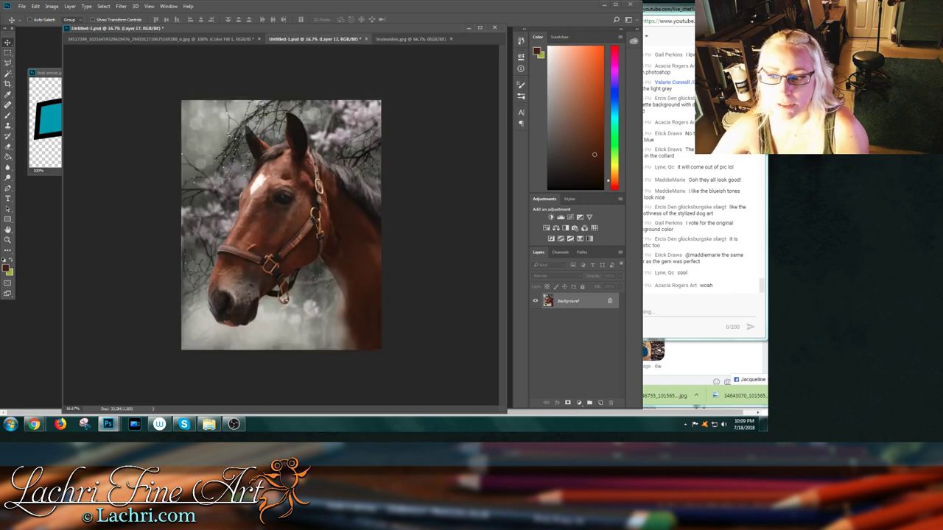
click(316, 39)
click(411, 39)
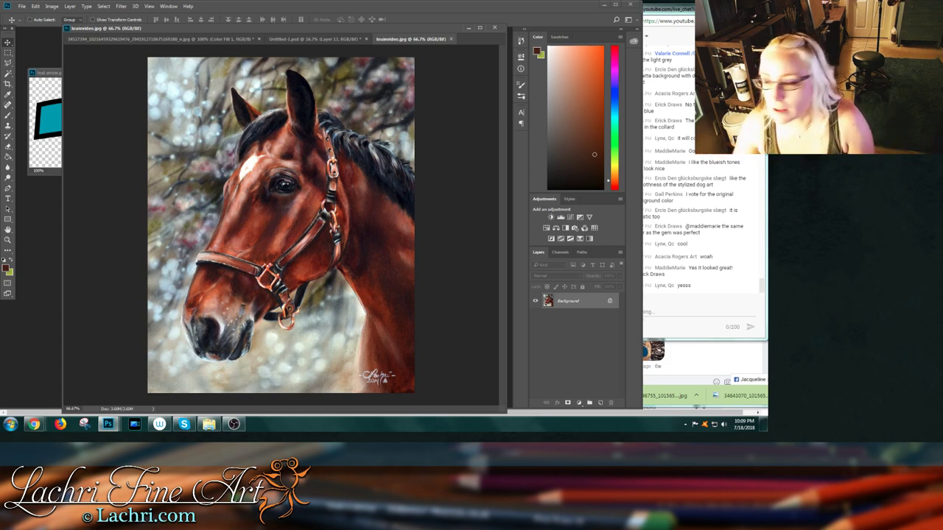
- Bring the YouTube live chat window forward and shift it slightly over the Photoshop panels
click(700, 182)
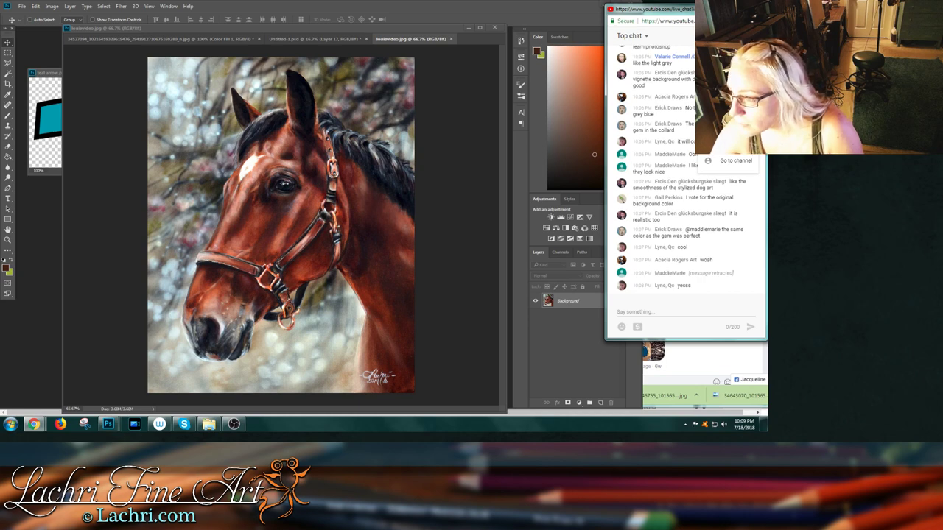
drag(662, 9, 652, 12)
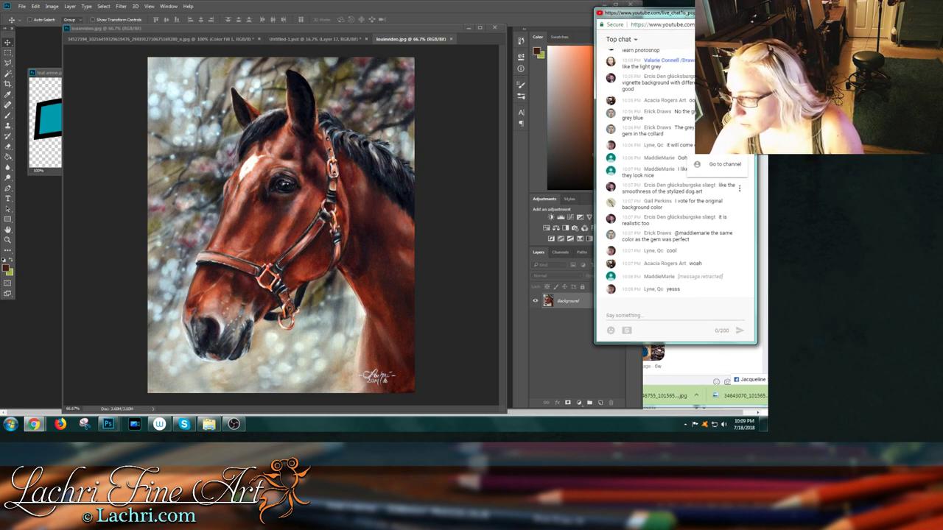
key(Escape)
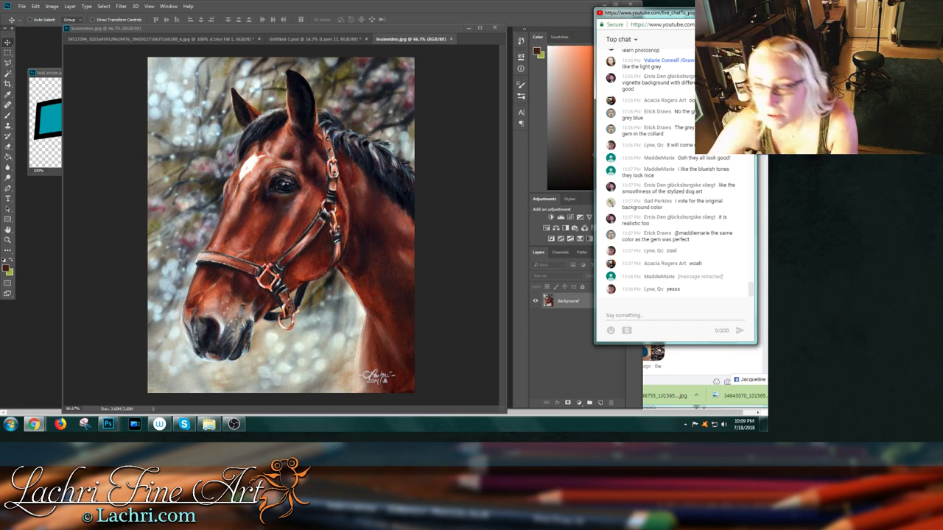
- Return to the dachshund portrait document and hide its grey Color Fill 1 layer
click(314, 39)
click(162, 39)
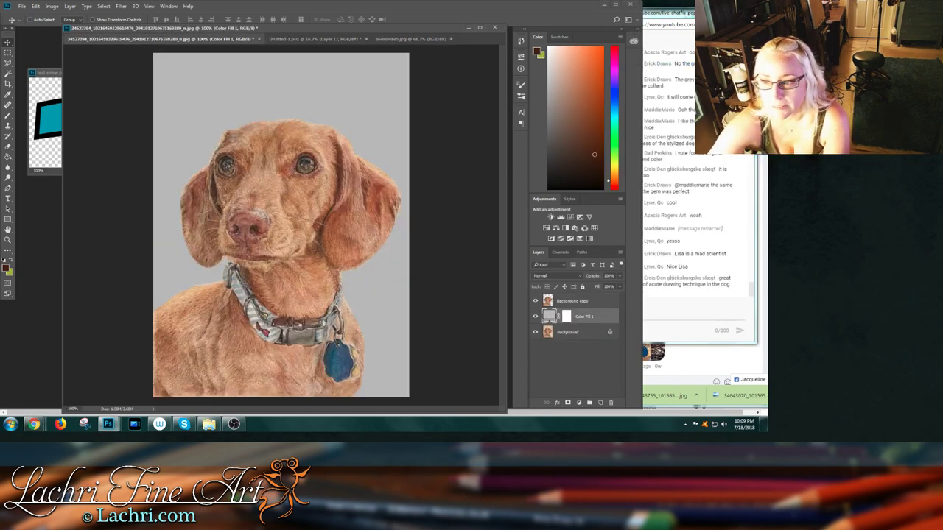
click(536, 316)
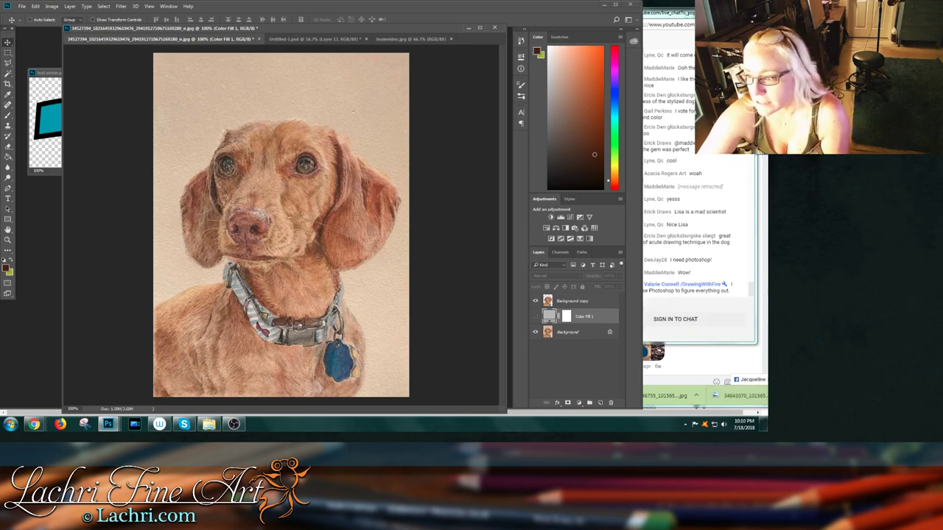
- Switch back to the YouTube live chat and read the viewers' closing comments
key(alt+Tab)
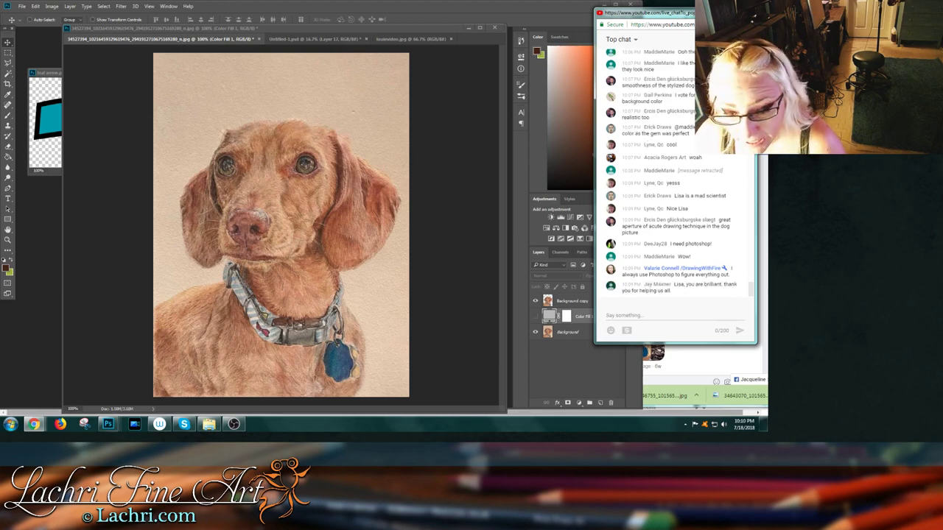
mouse_move(109, 424)
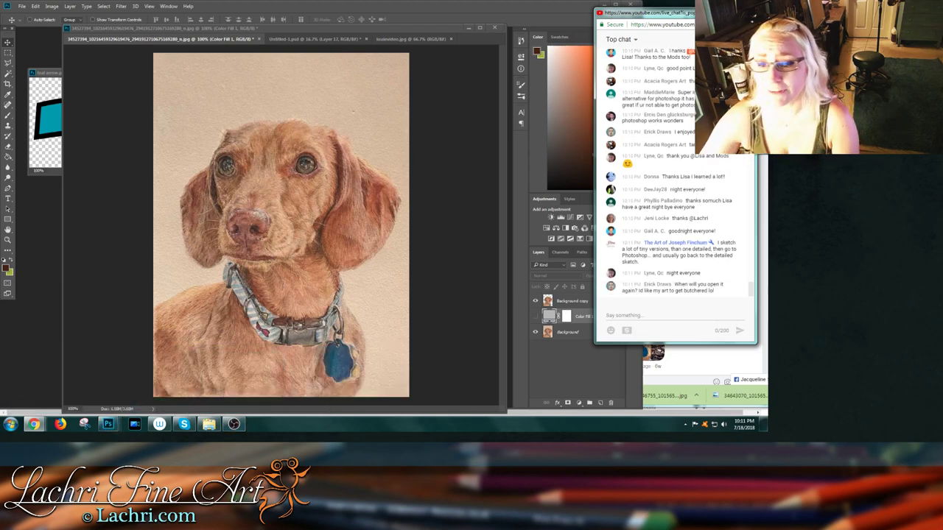
mouse_move(233, 425)
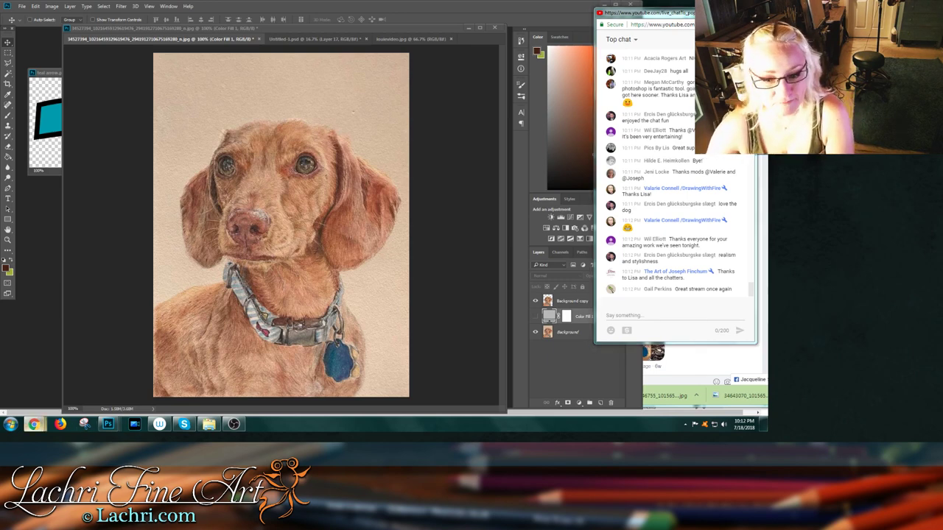
- Switch to the YouTube browser window, open the livestream event's control page and try to stop the streaming
mouse_move(33, 425)
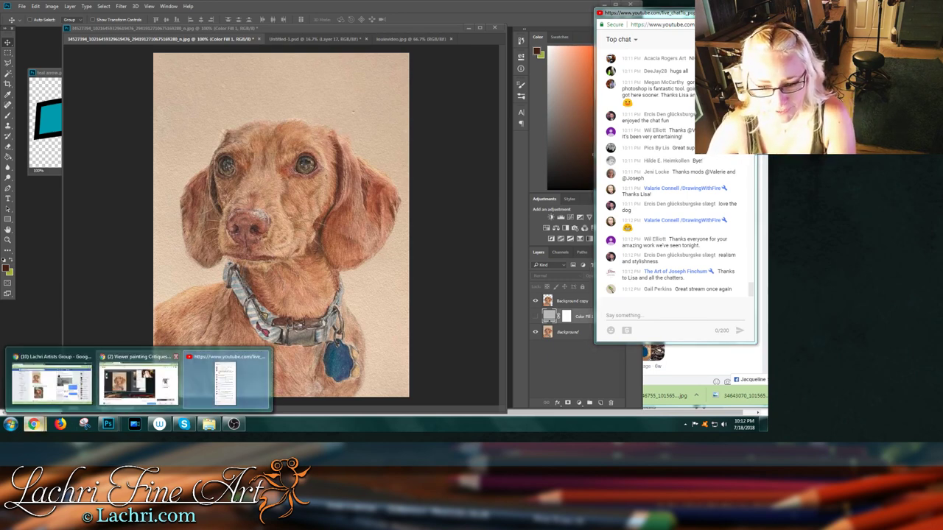
mouse_move(52, 380)
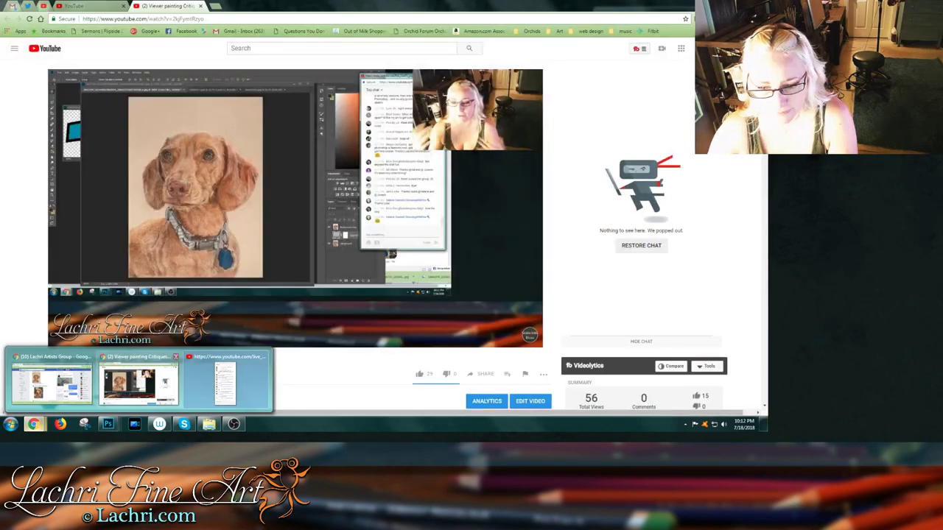
click(138, 380)
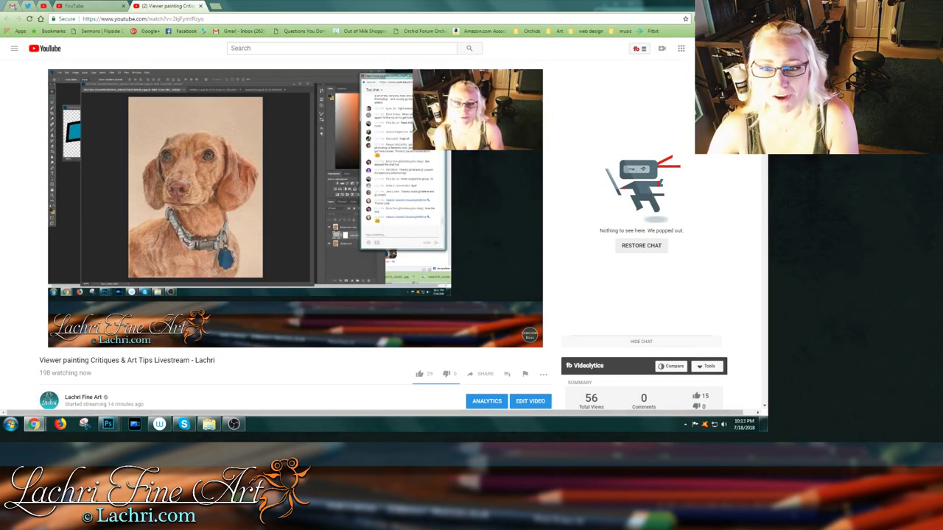
click(85, 6)
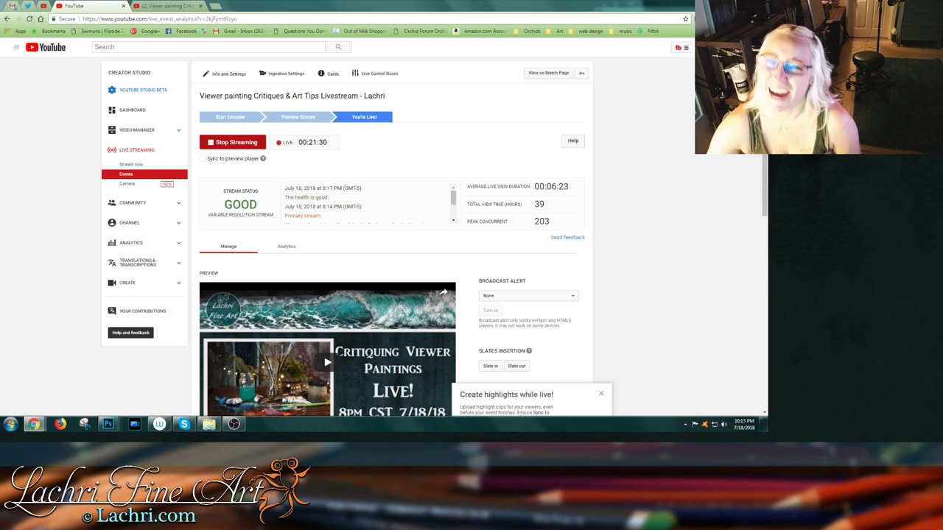
click(232, 142)
click(421, 71)
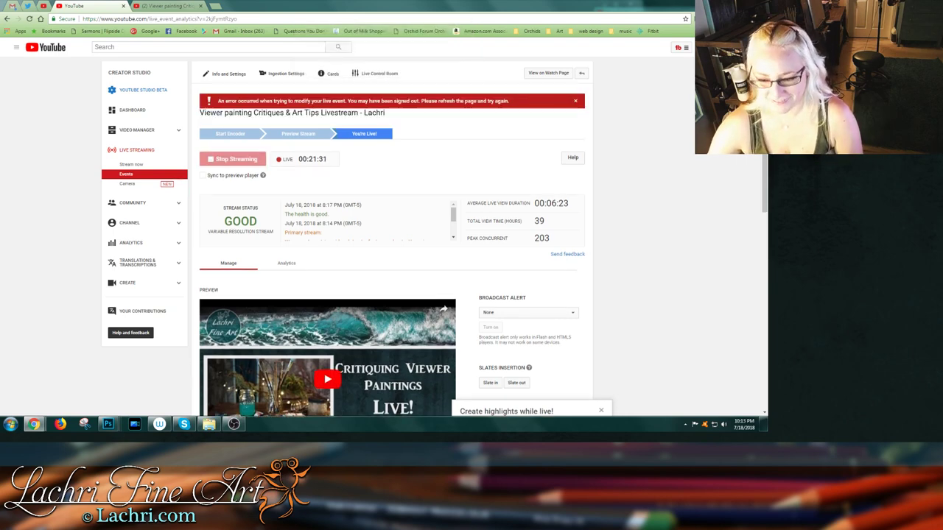